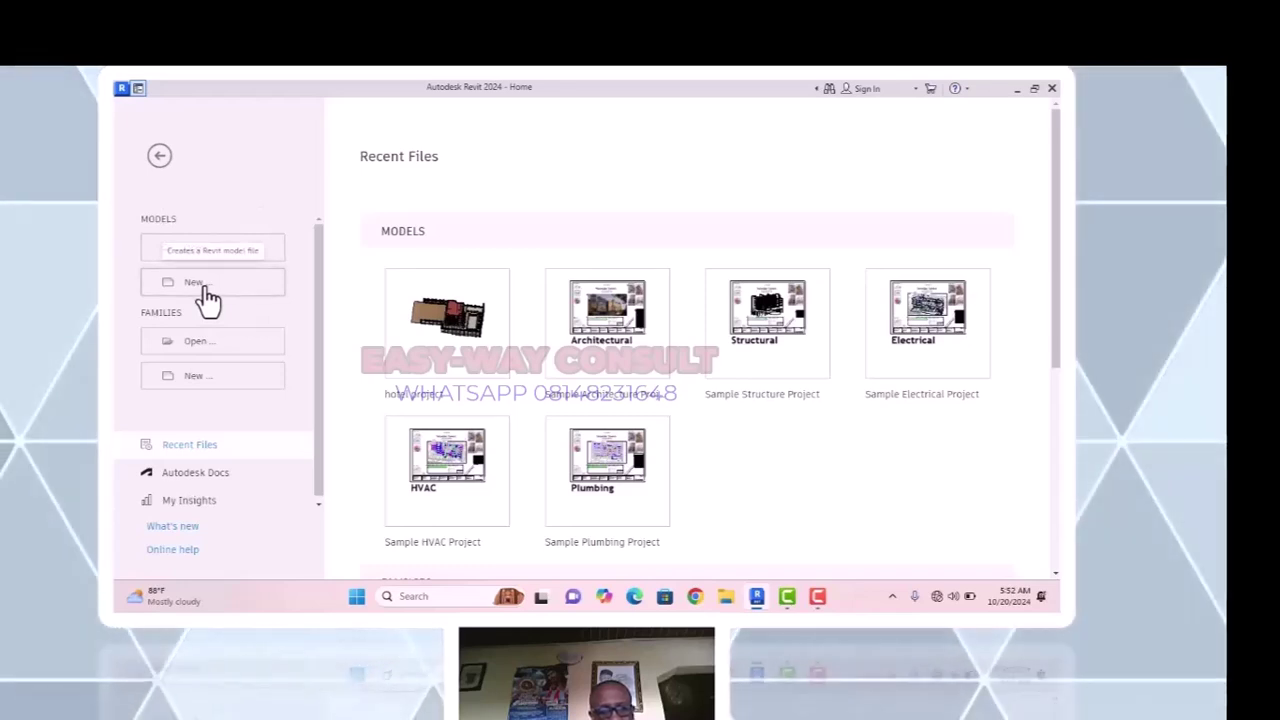
# Create a new project from the Architectural Metric template.
pyautogui.click(207, 290)
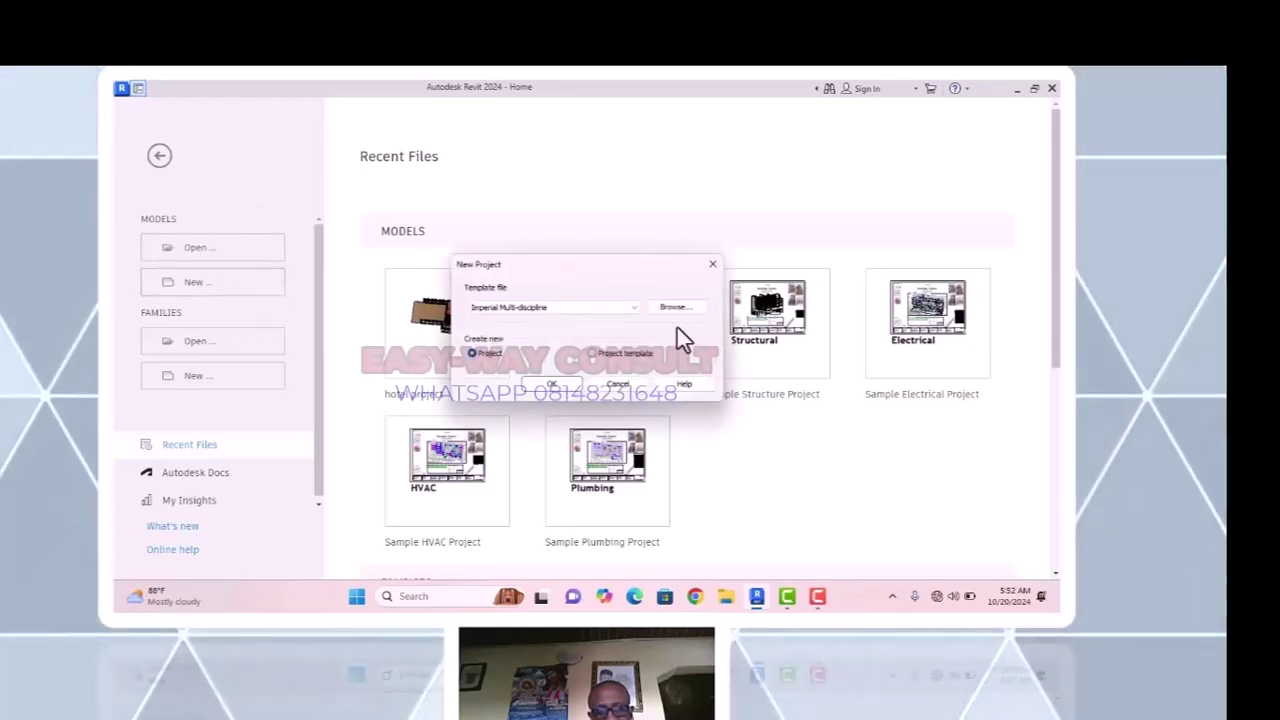
pyautogui.click(632, 310)
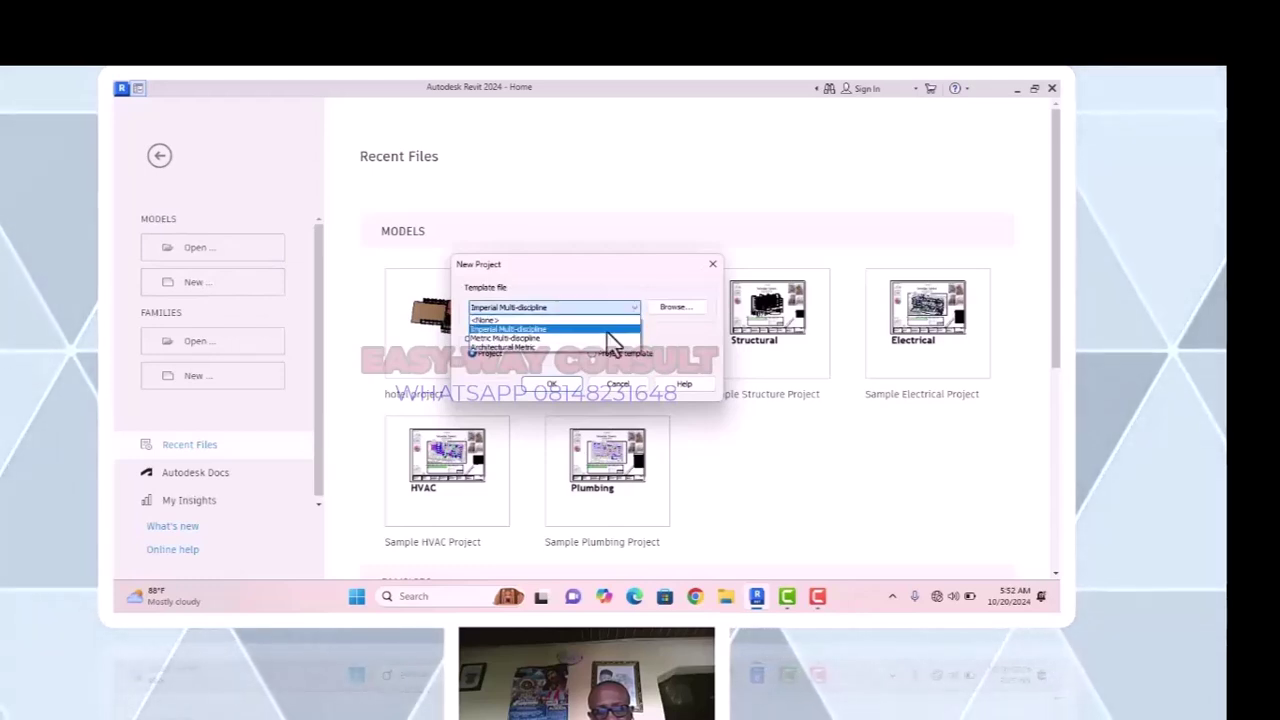
pyautogui.click(541, 348)
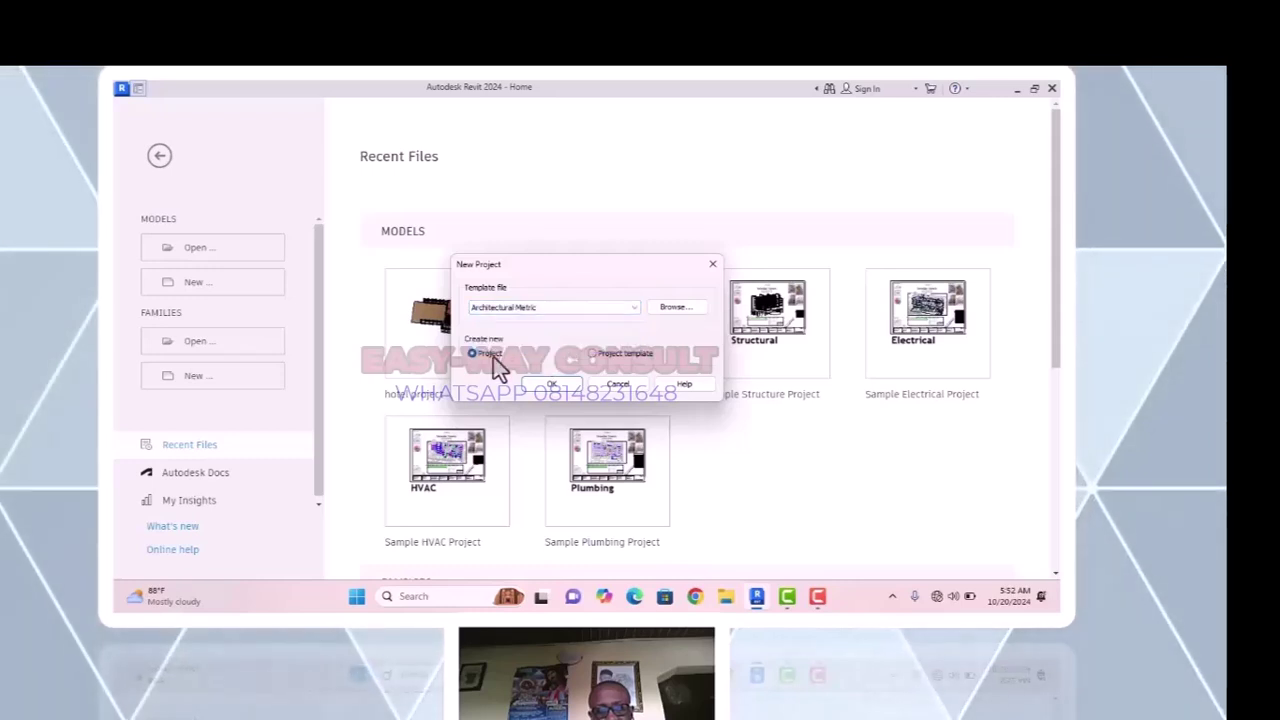
pyautogui.click(565, 387)
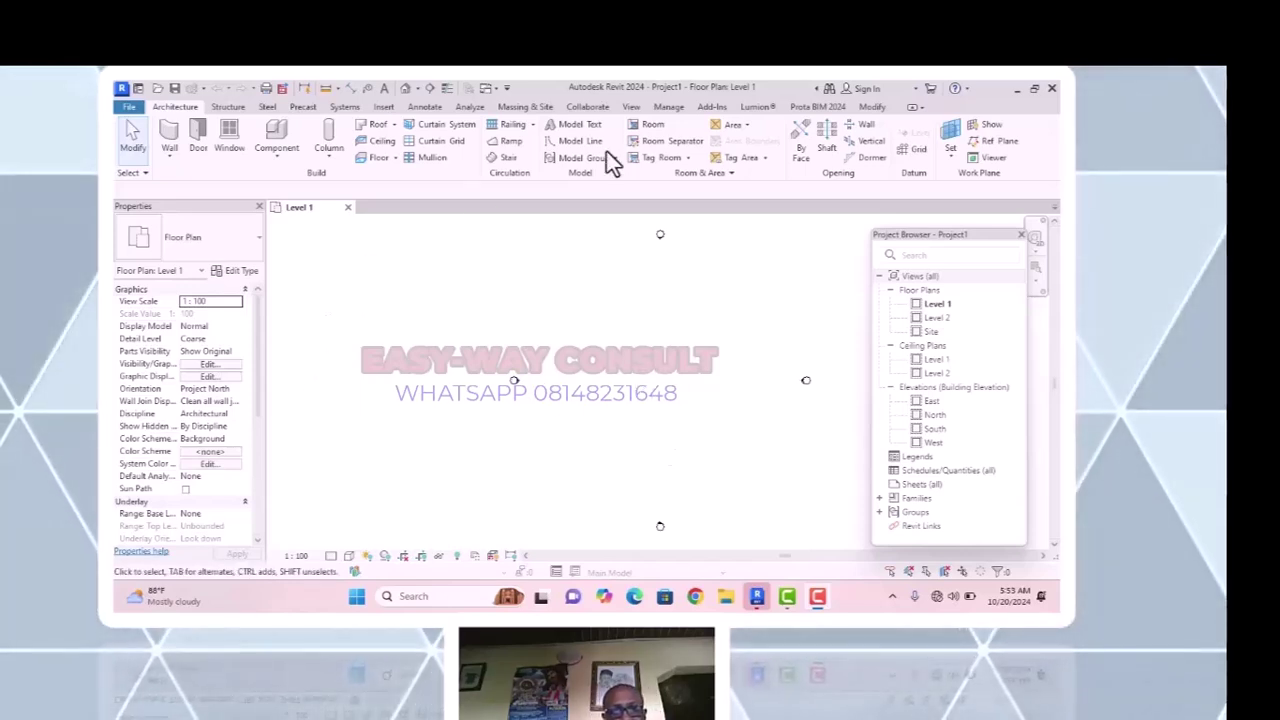
# Open the project units and examine the unit choices available for angles.
pyautogui.click(669, 108)
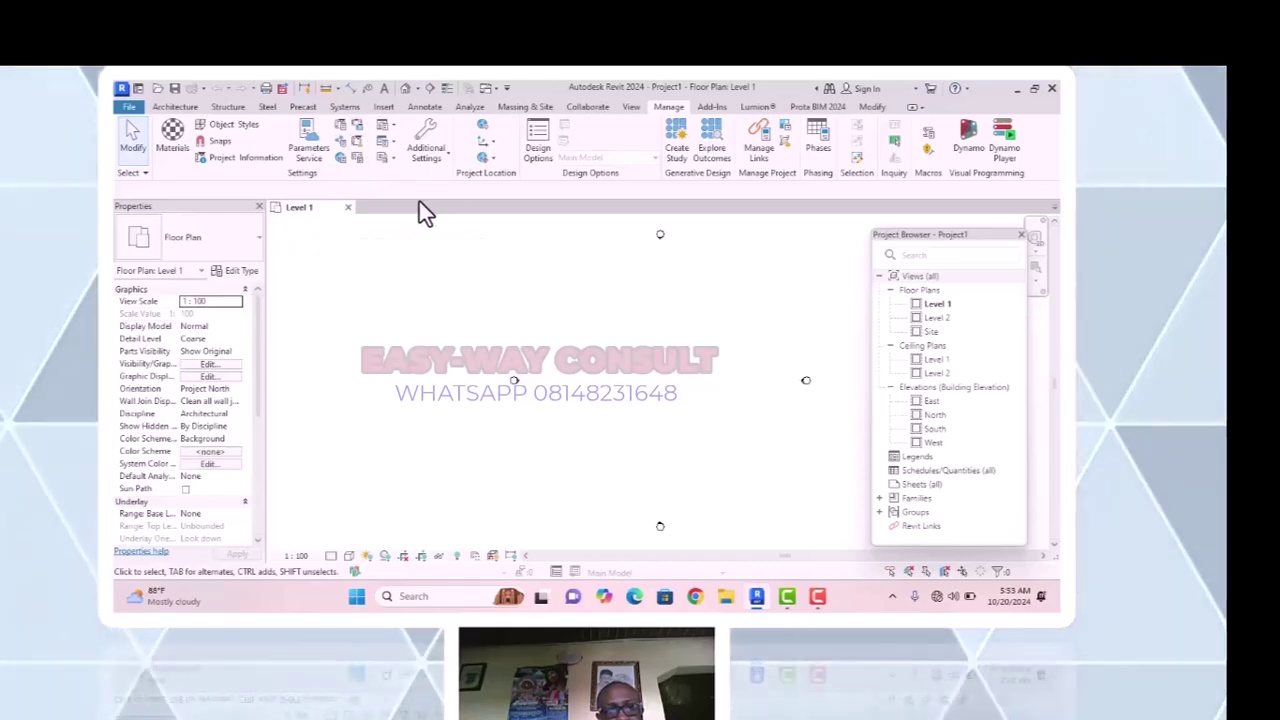
pyautogui.click(356, 159)
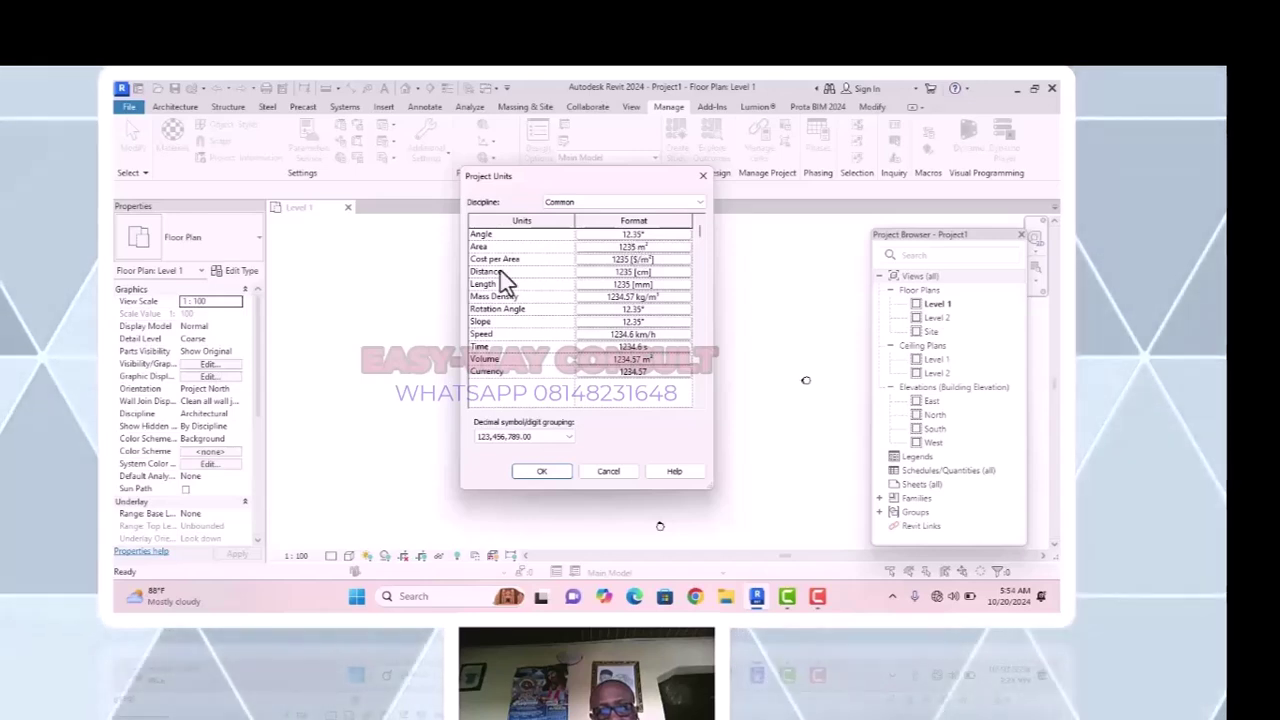
pyautogui.click(631, 236)
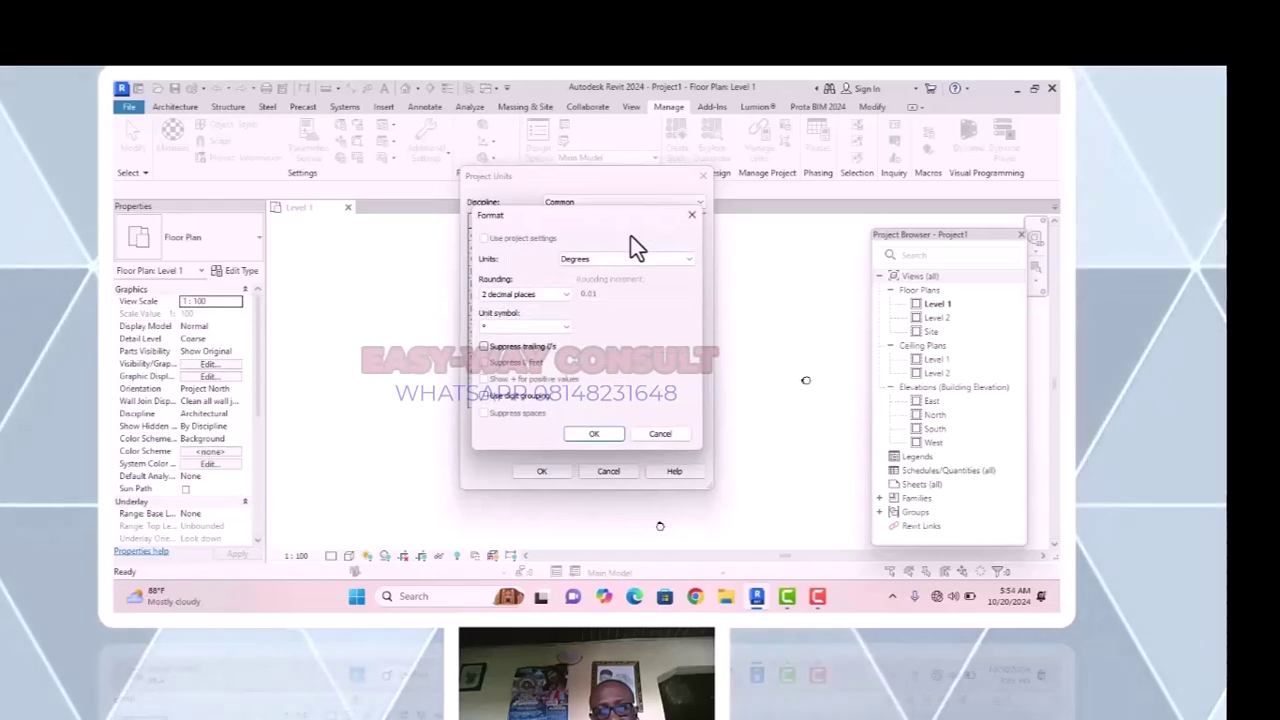
pyautogui.click(686, 261)
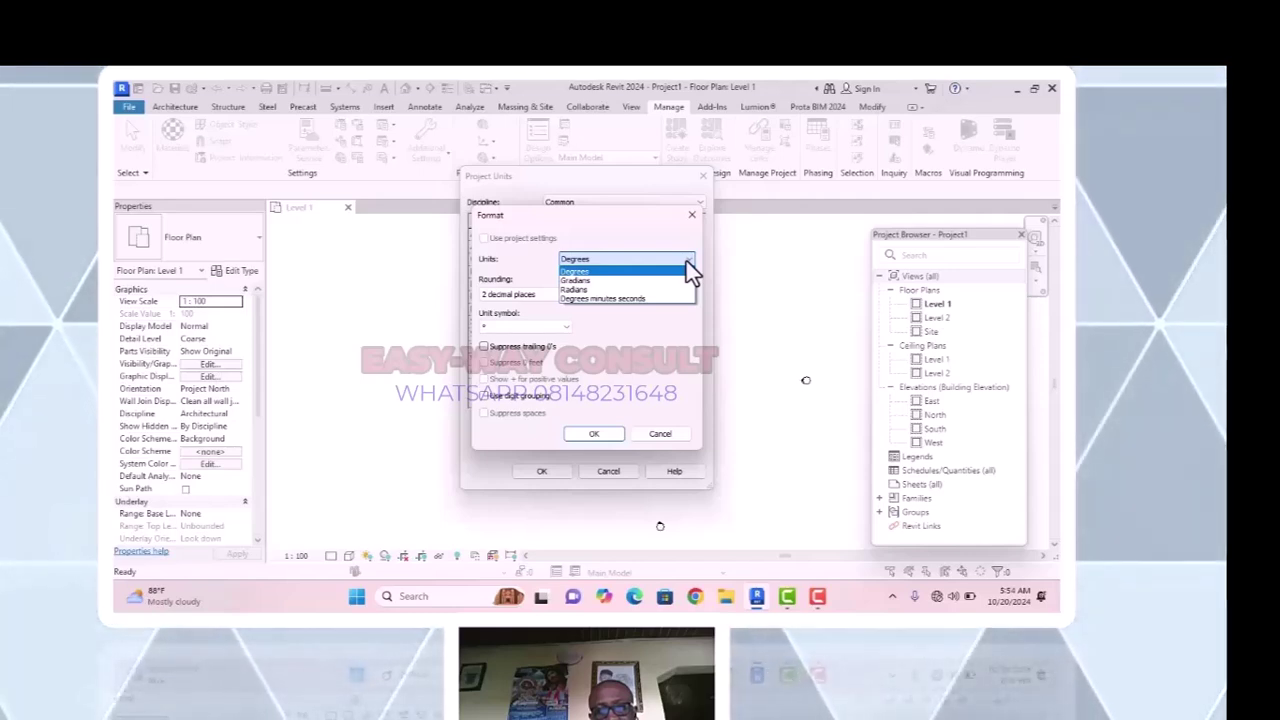
pyautogui.click(686, 261)
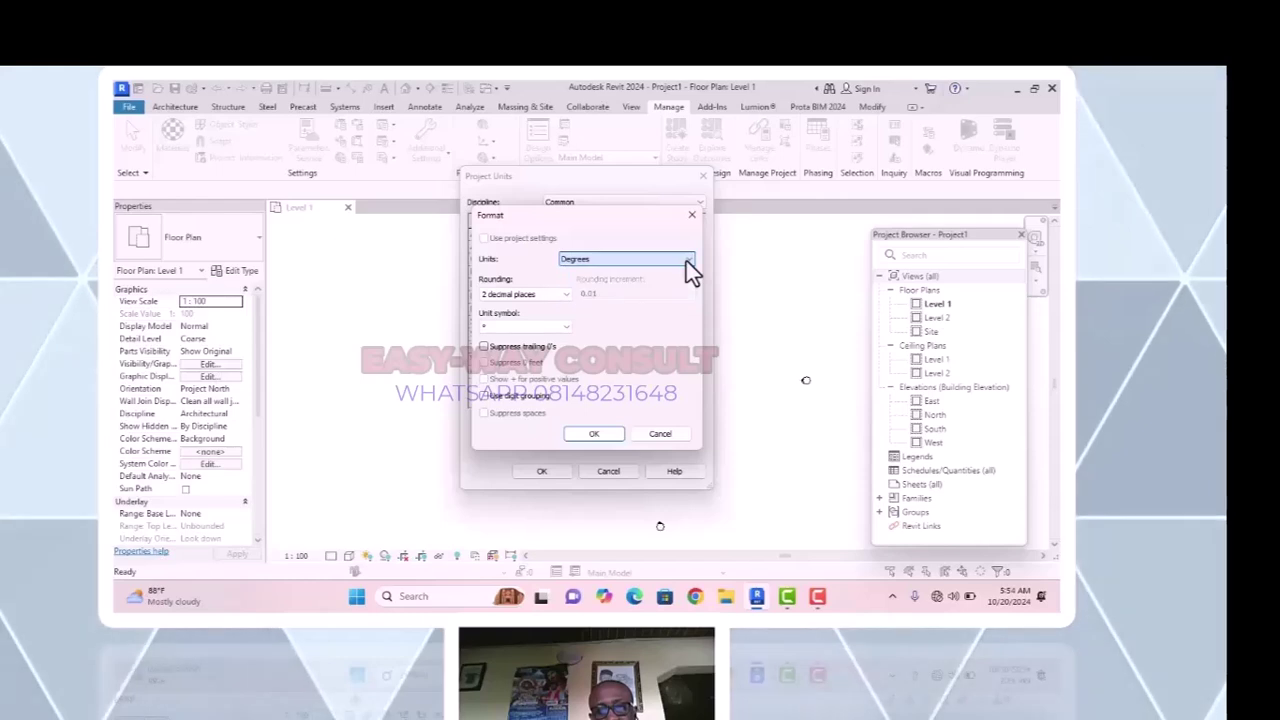
pyautogui.click(692, 216)
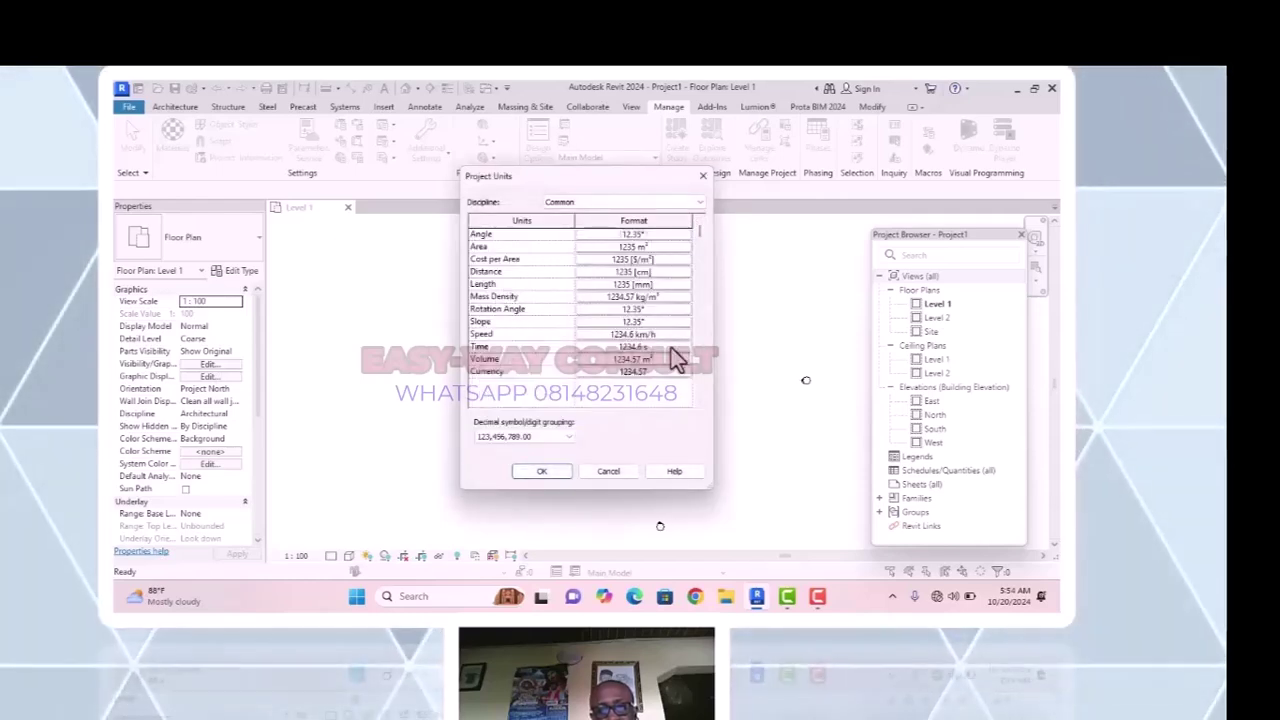
pyautogui.click(785, 590)
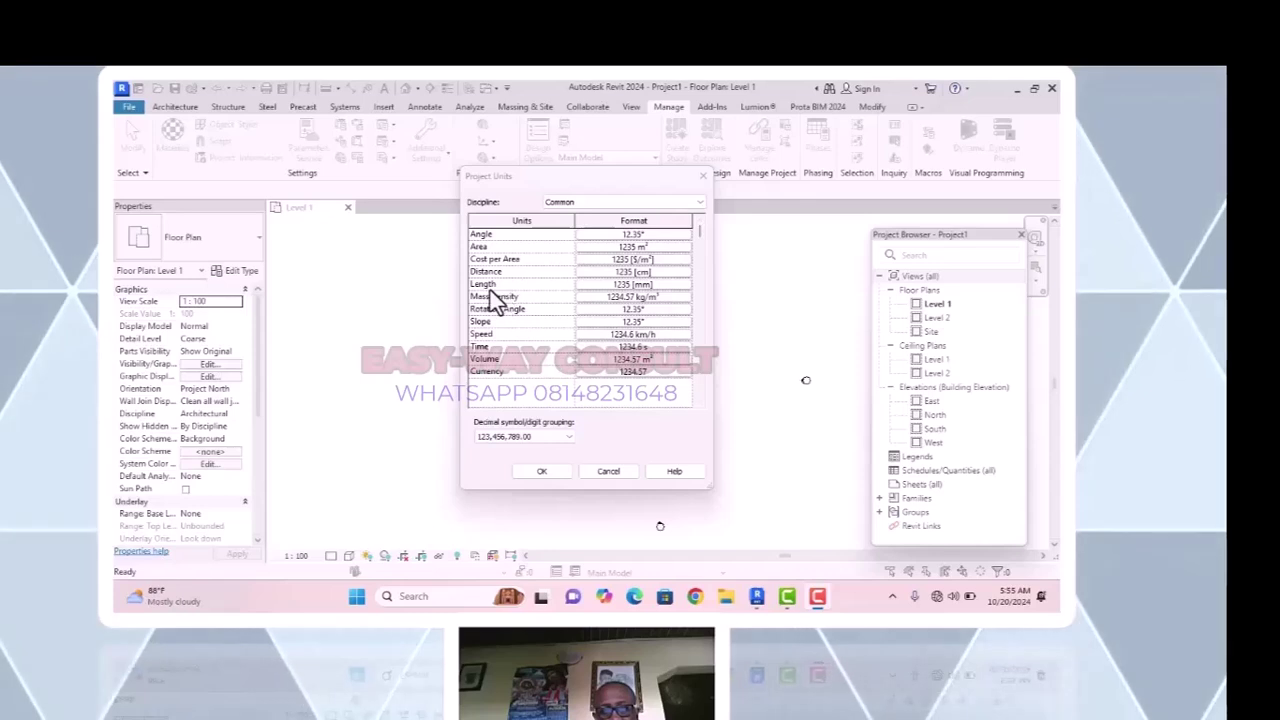
# Set the project's length format to meters with 2 decimal places.
pyautogui.click(633, 284)
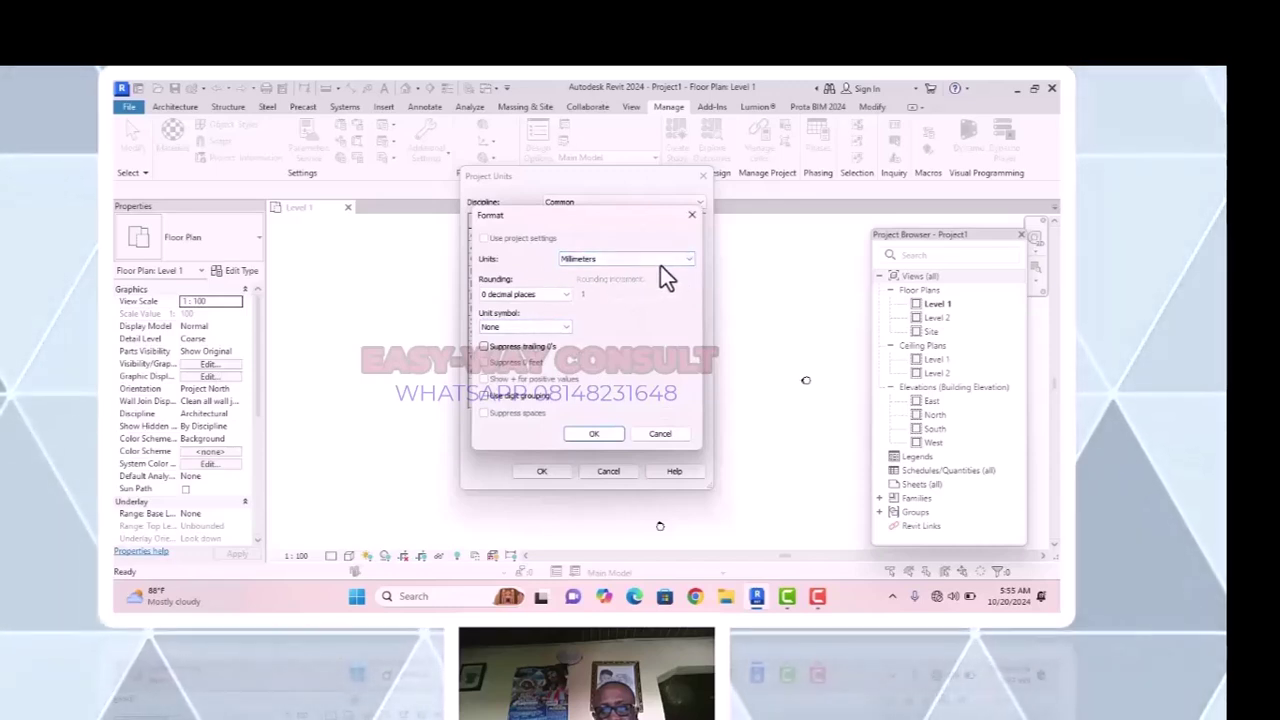
pyautogui.click(688, 260)
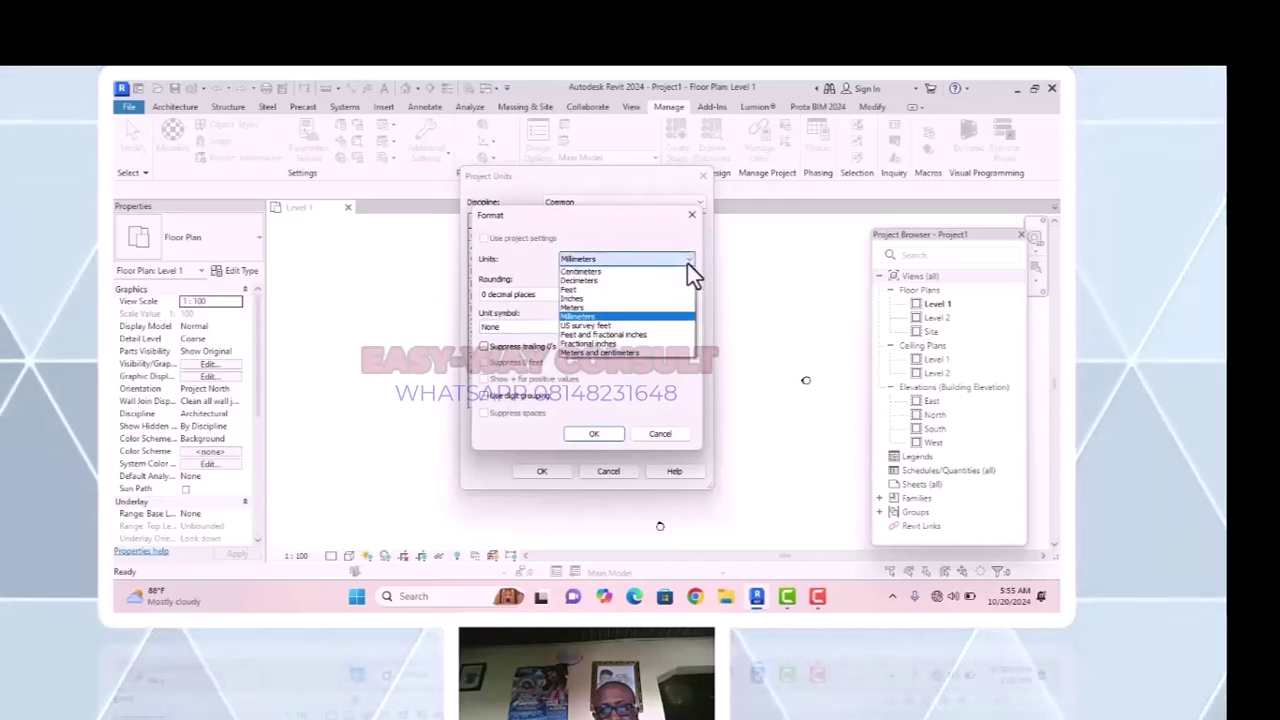
pyautogui.click(588, 308)
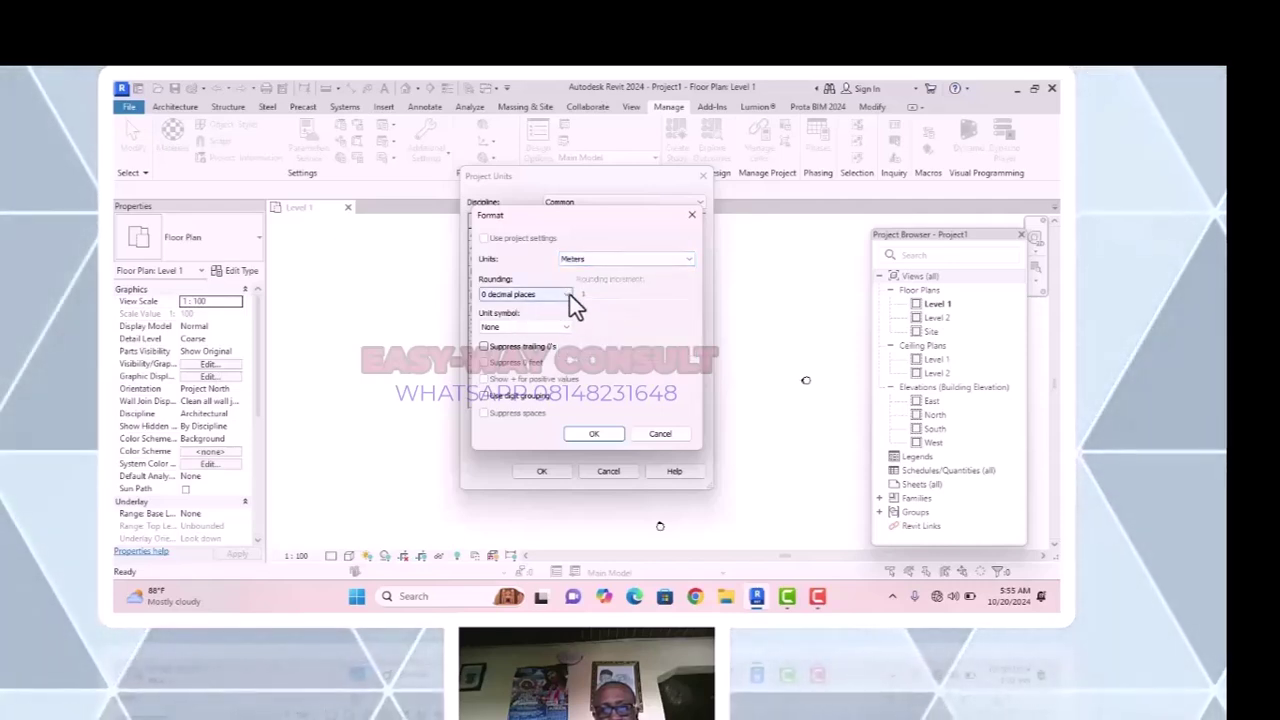
pyautogui.click(570, 295)
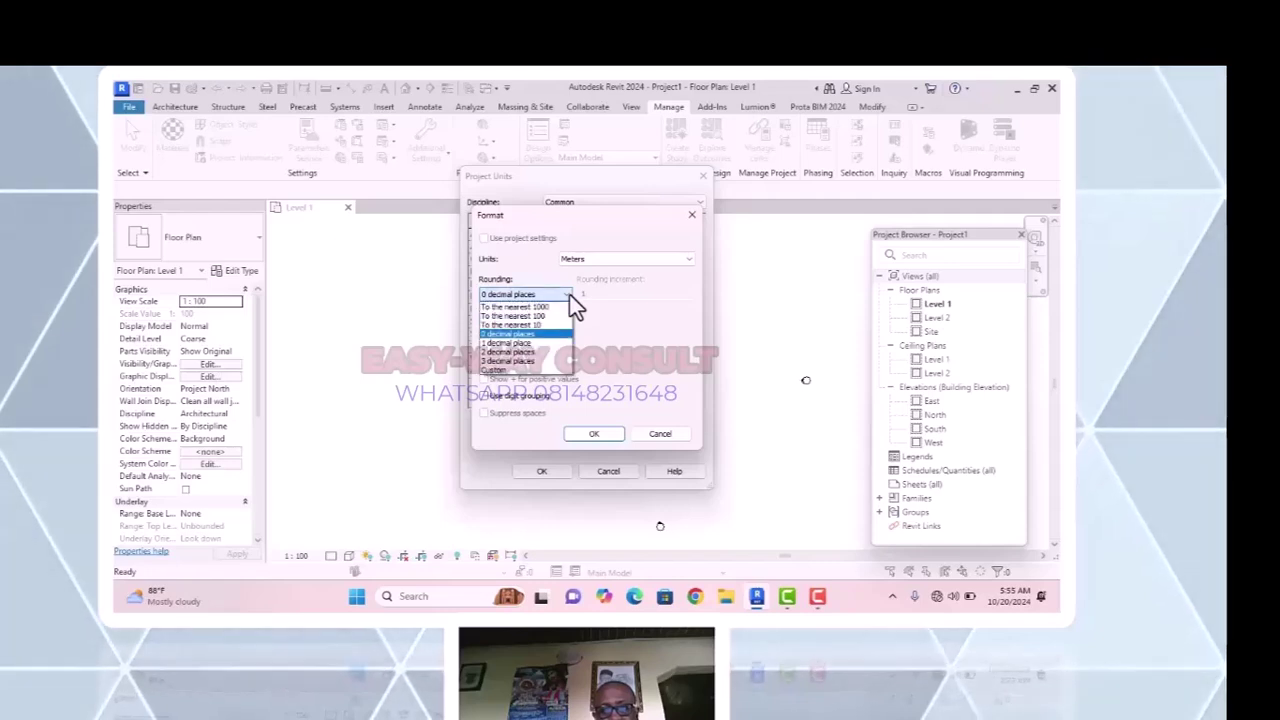
pyautogui.click(515, 354)
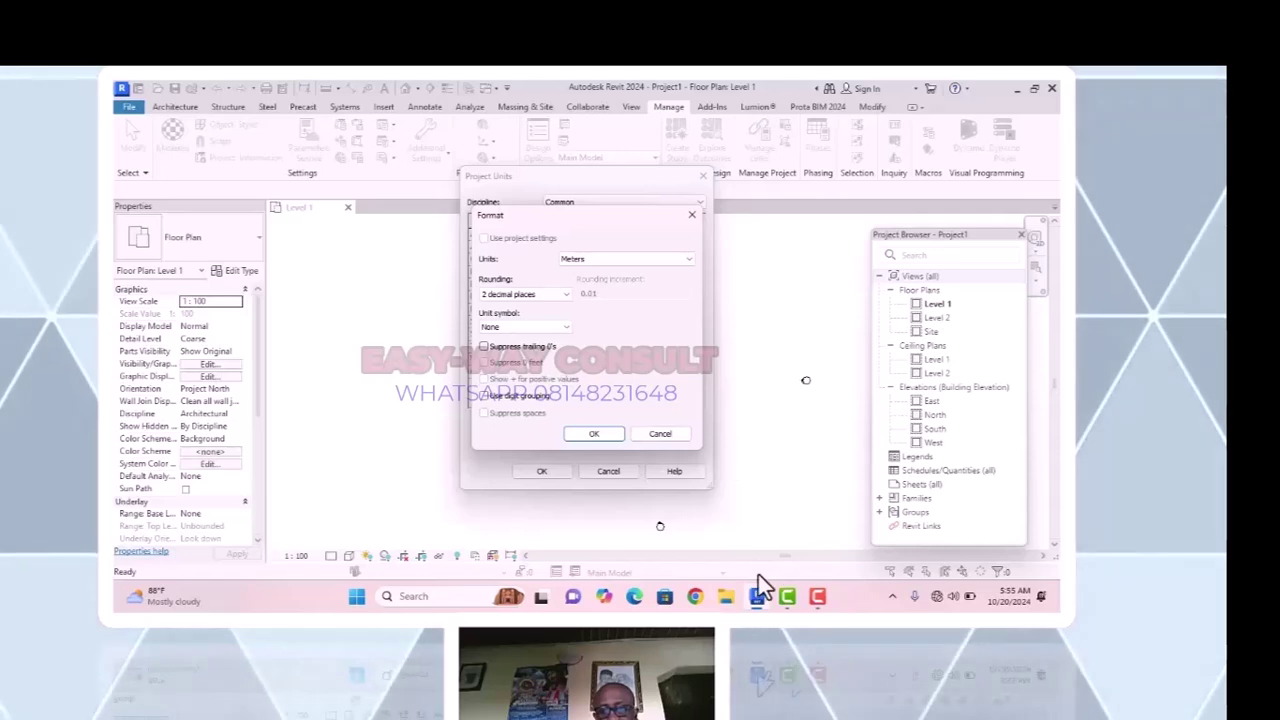
pyautogui.click(798, 573)
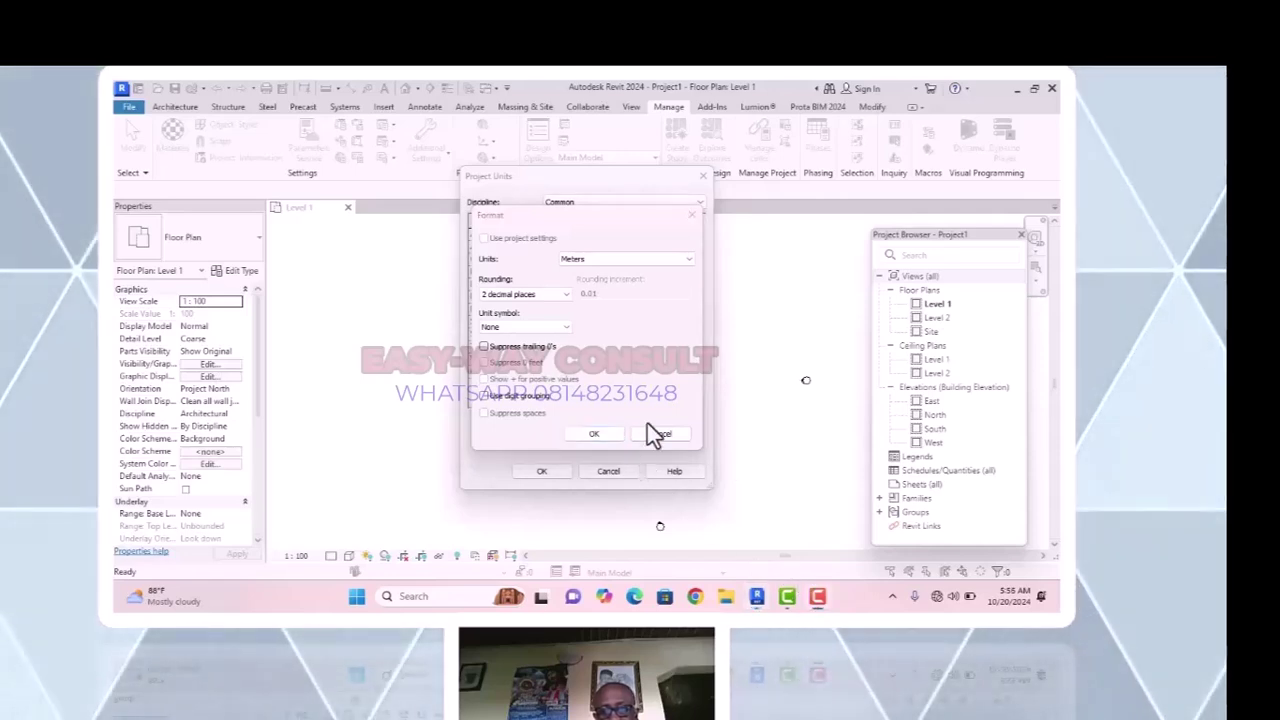
pyautogui.click(600, 435)
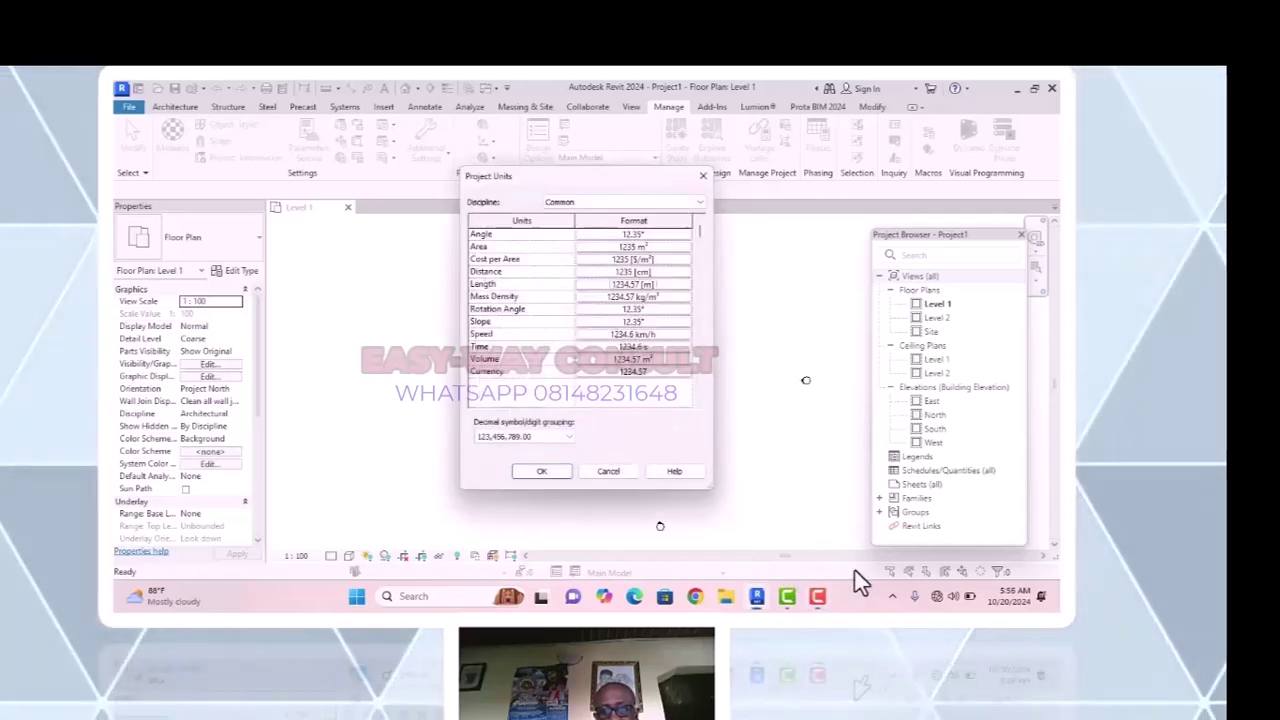
pyautogui.click(802, 573)
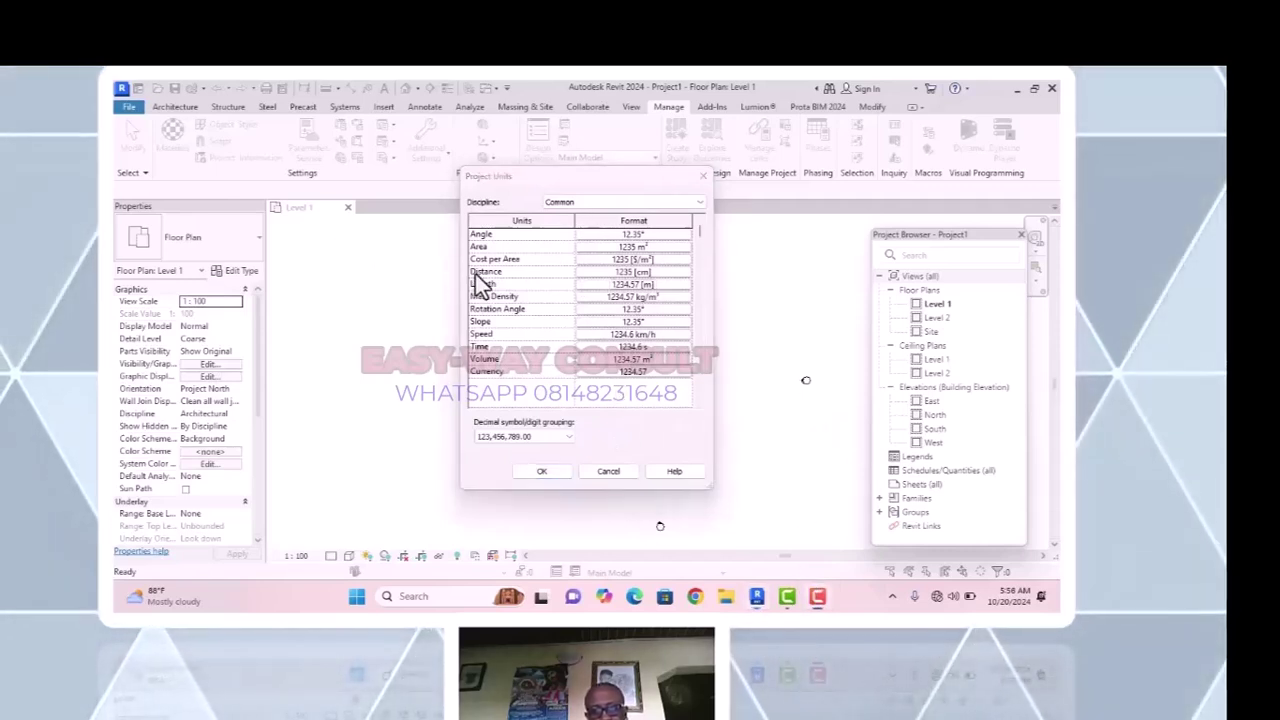
# Review the area format and apply the project unit settings.
pyautogui.click(605, 247)
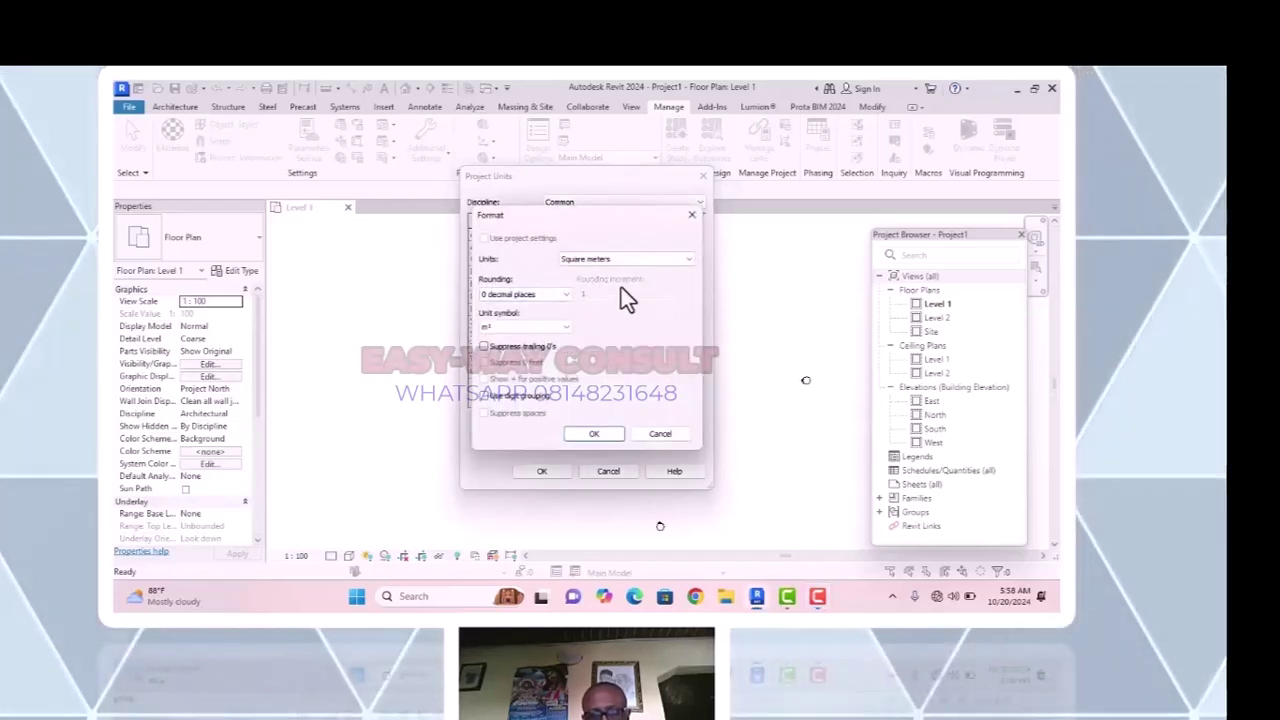
pyautogui.click(593, 434)
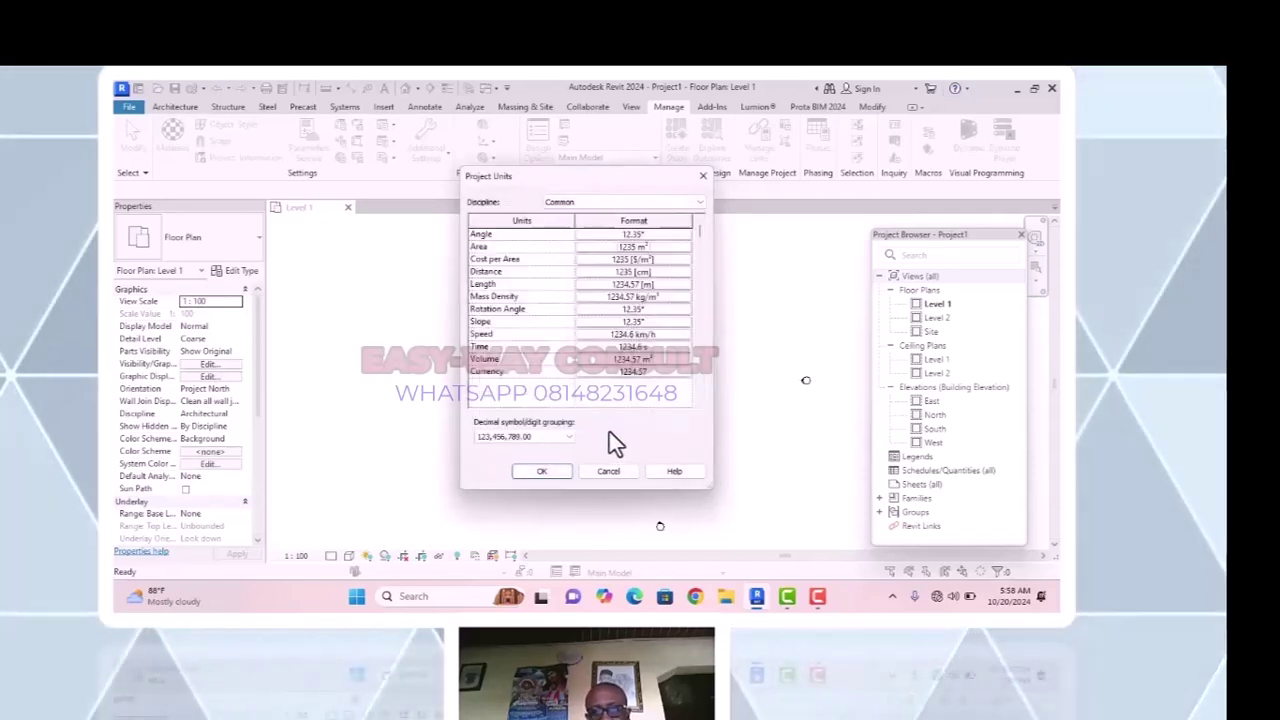
pyautogui.click(552, 471)
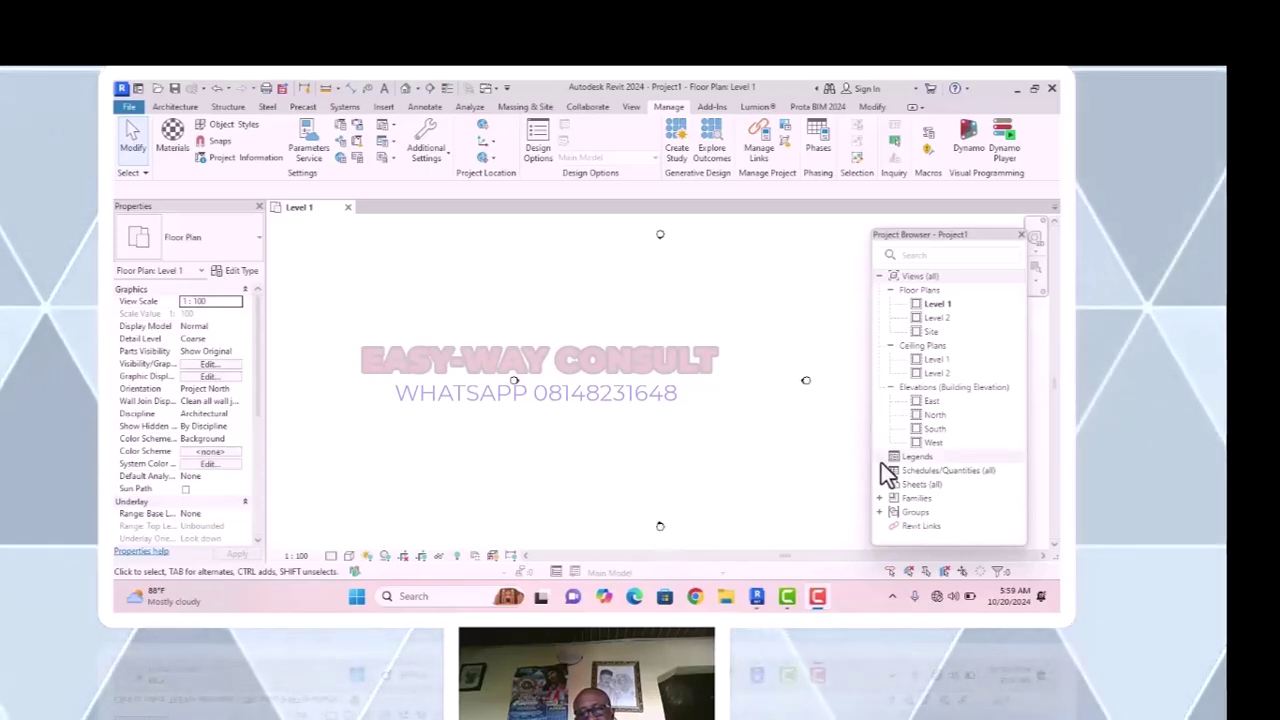
# Open the East building elevation to work on the levels.
pyautogui.doubleClick(933, 403)
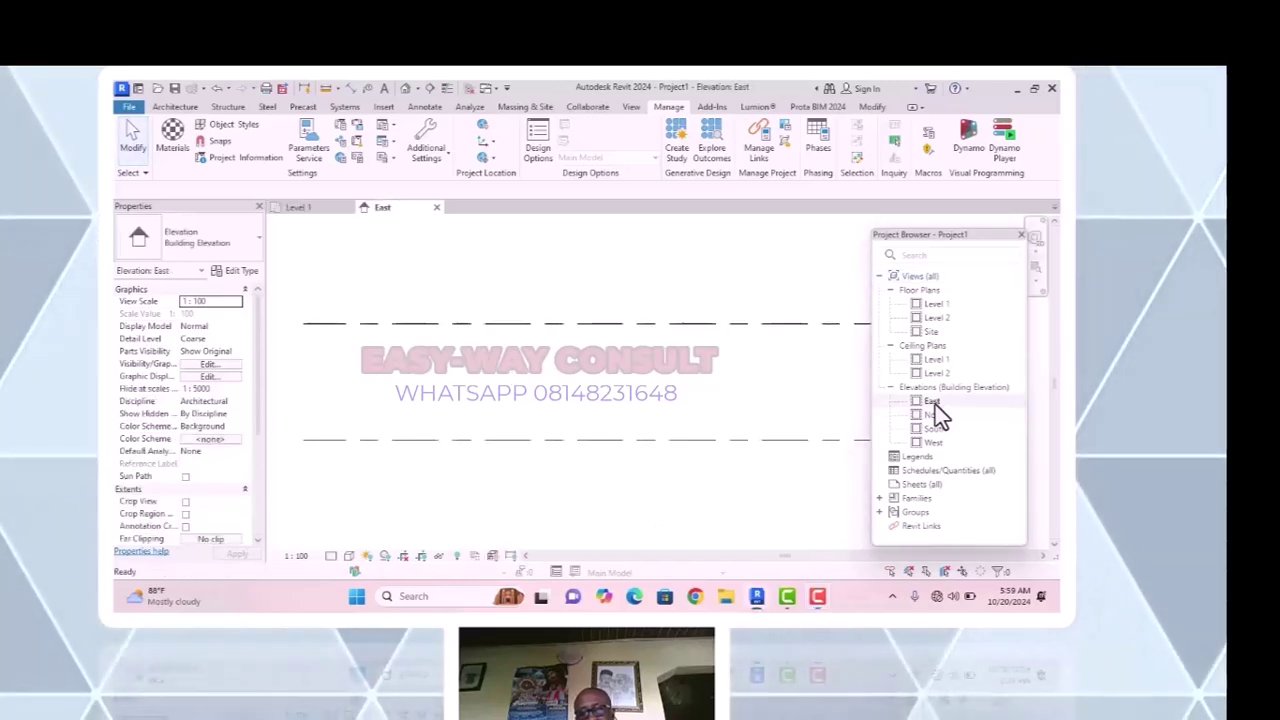
pyautogui.scroll(-3, 627, 379)
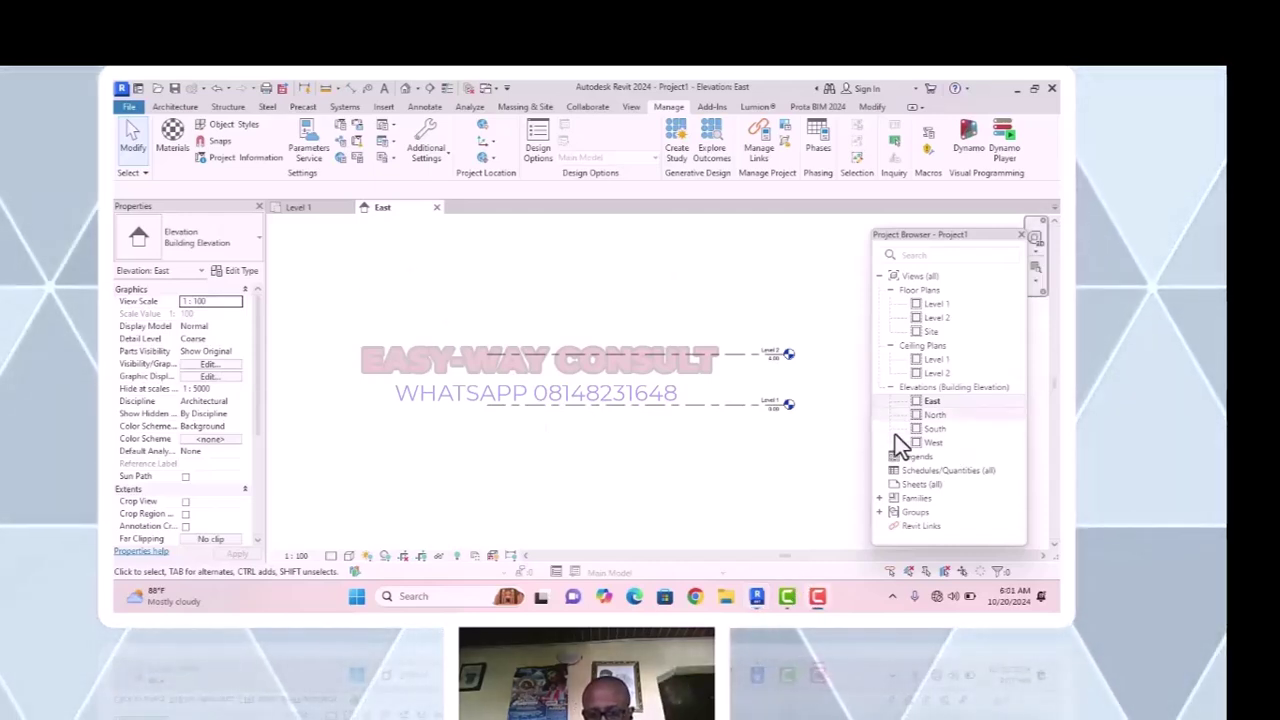
pyautogui.scroll(4, 770, 412)
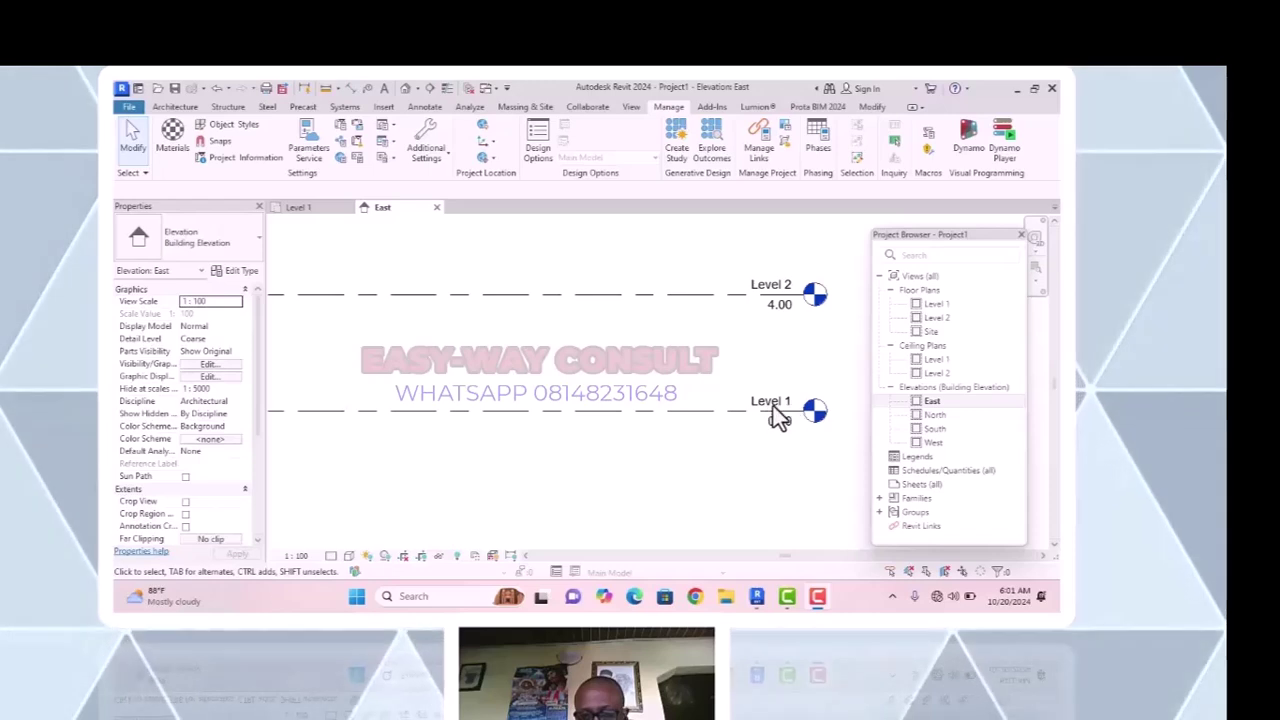
# Rename Level 1 to "ground level" and rename its corresponding views as well.
pyautogui.click(770, 405)
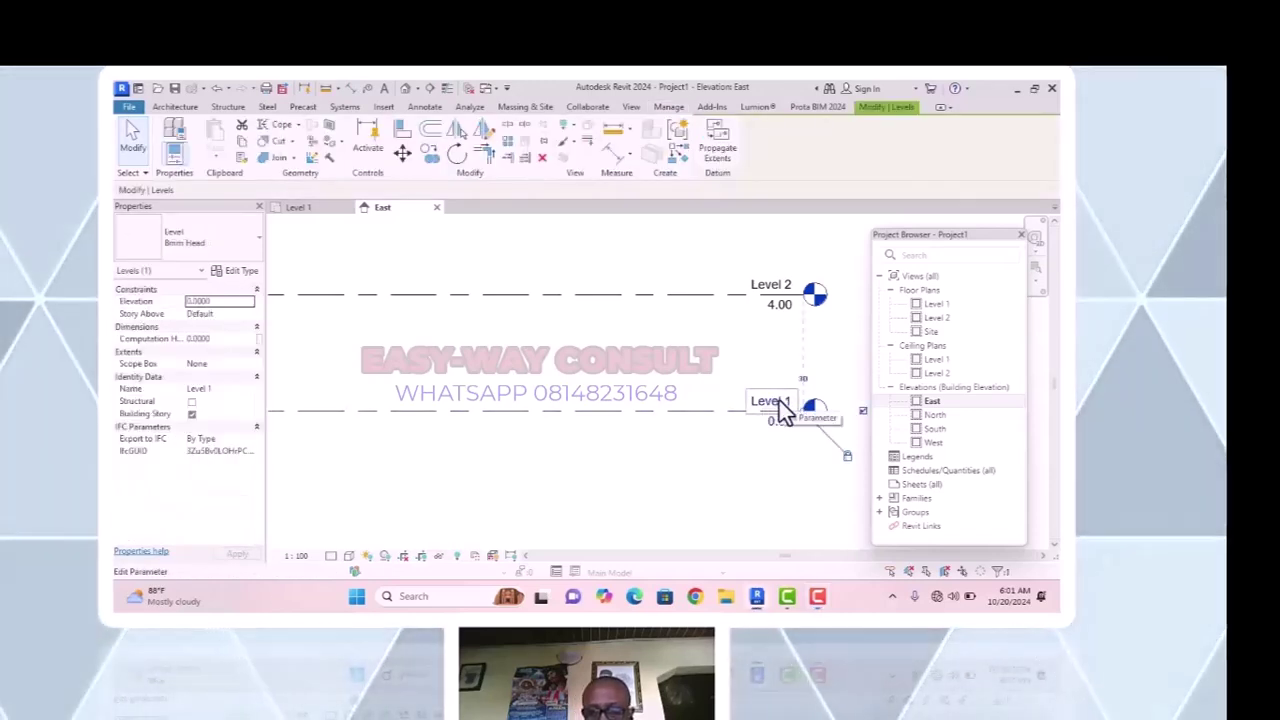
pyautogui.click(779, 404)
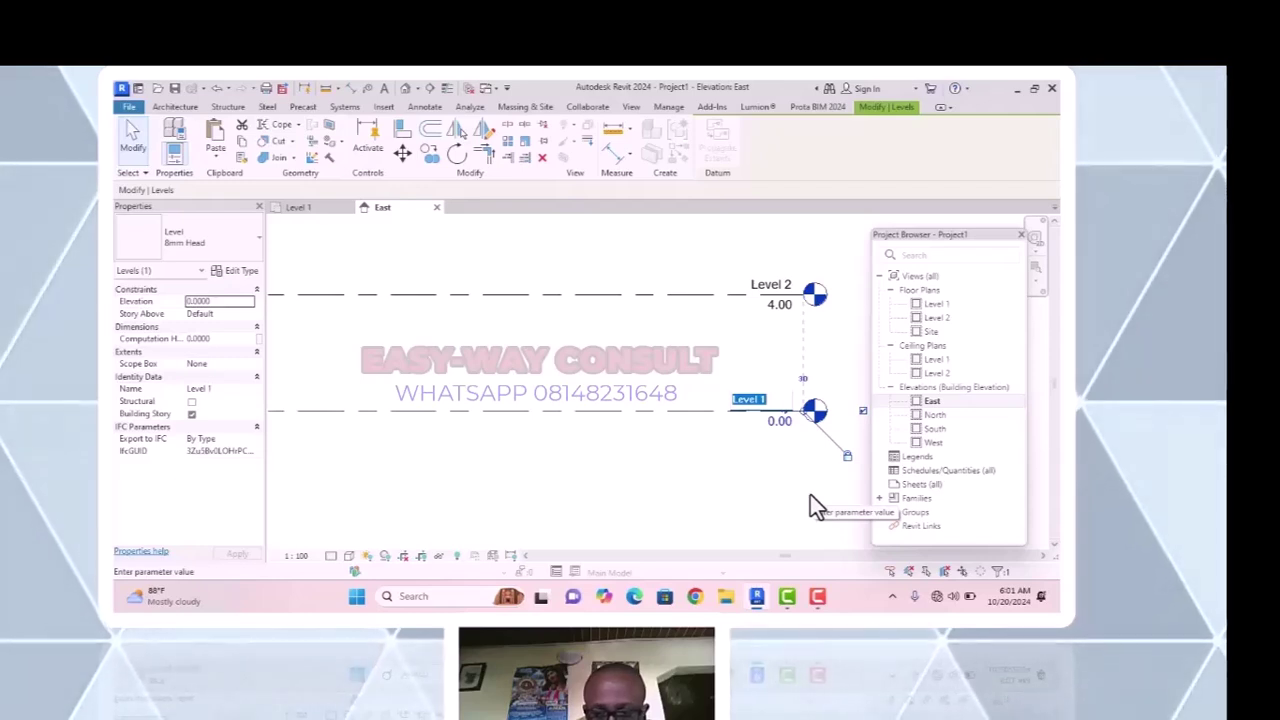
pyautogui.write('gr')
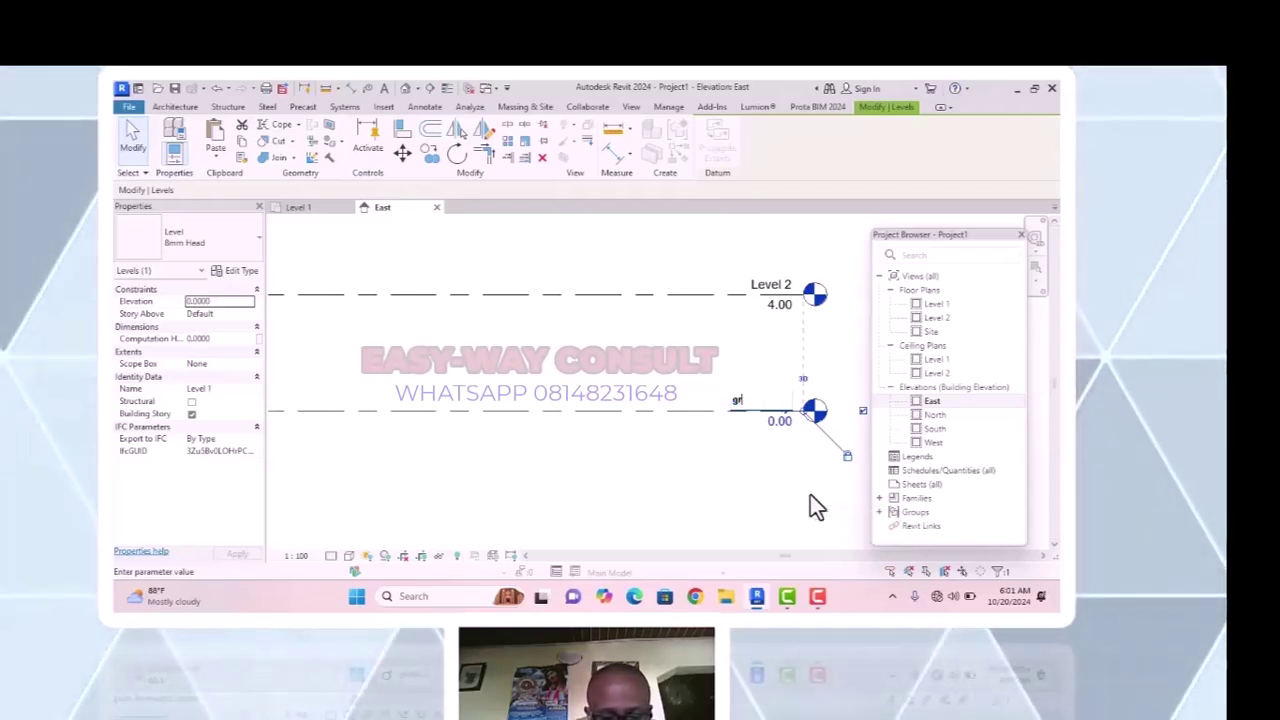
pyautogui.write('ound')
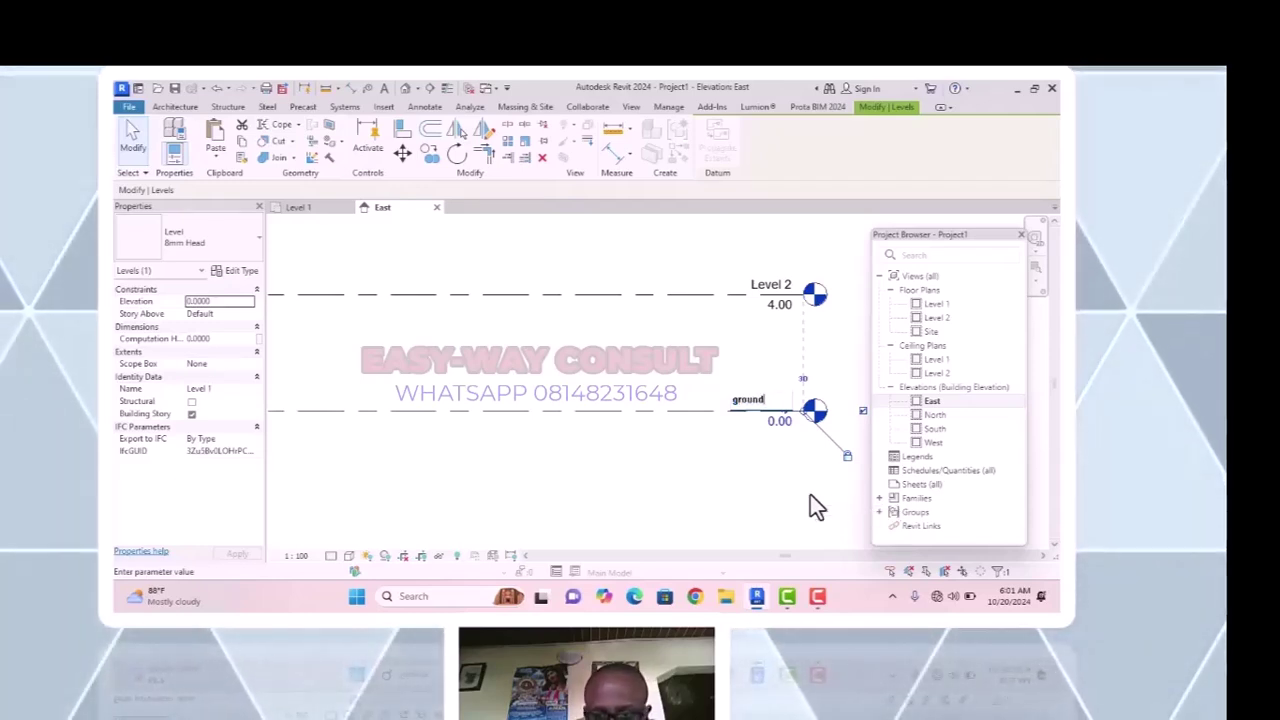
pyautogui.write(' le')
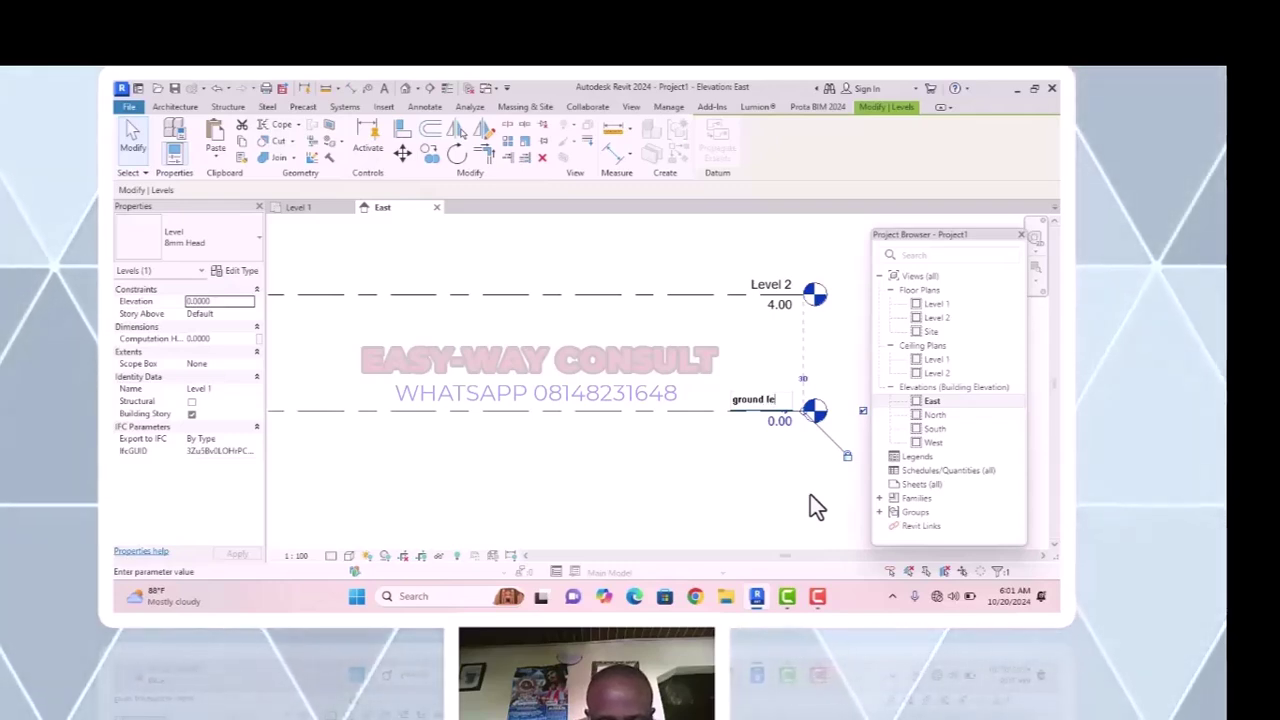
pyautogui.write('vel')
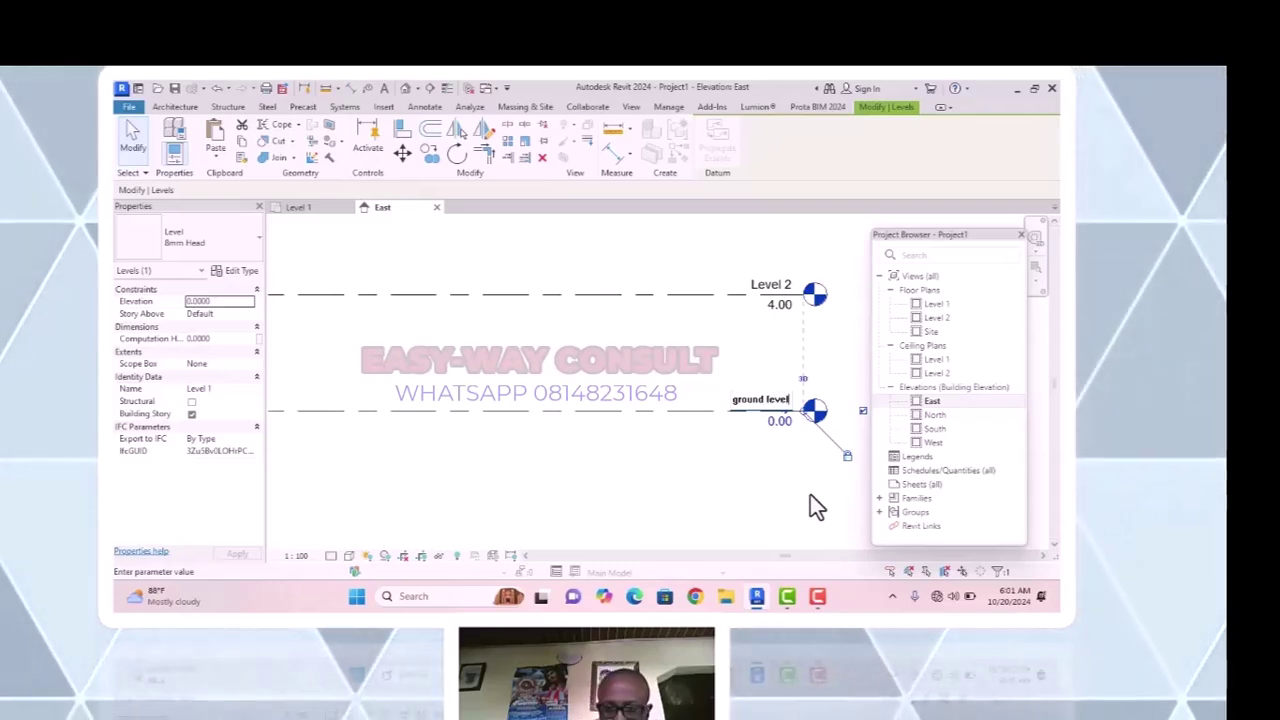
pyautogui.click(692, 435)
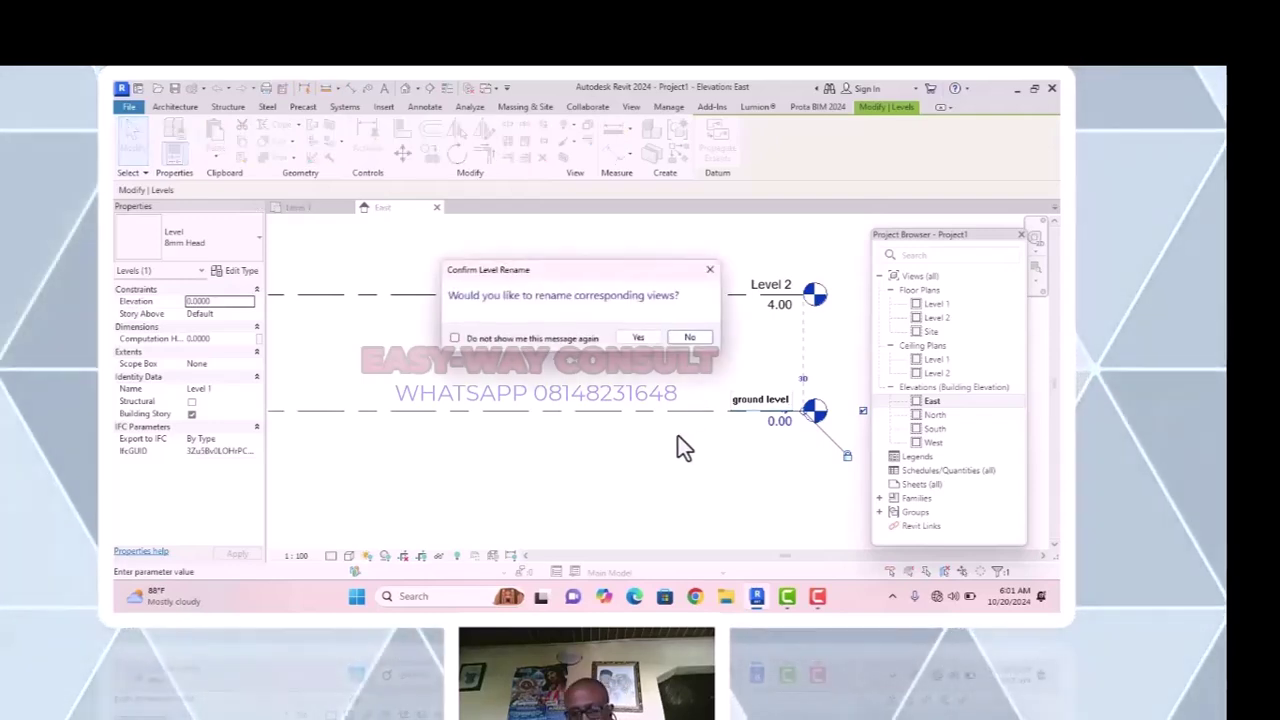
pyautogui.click(644, 339)
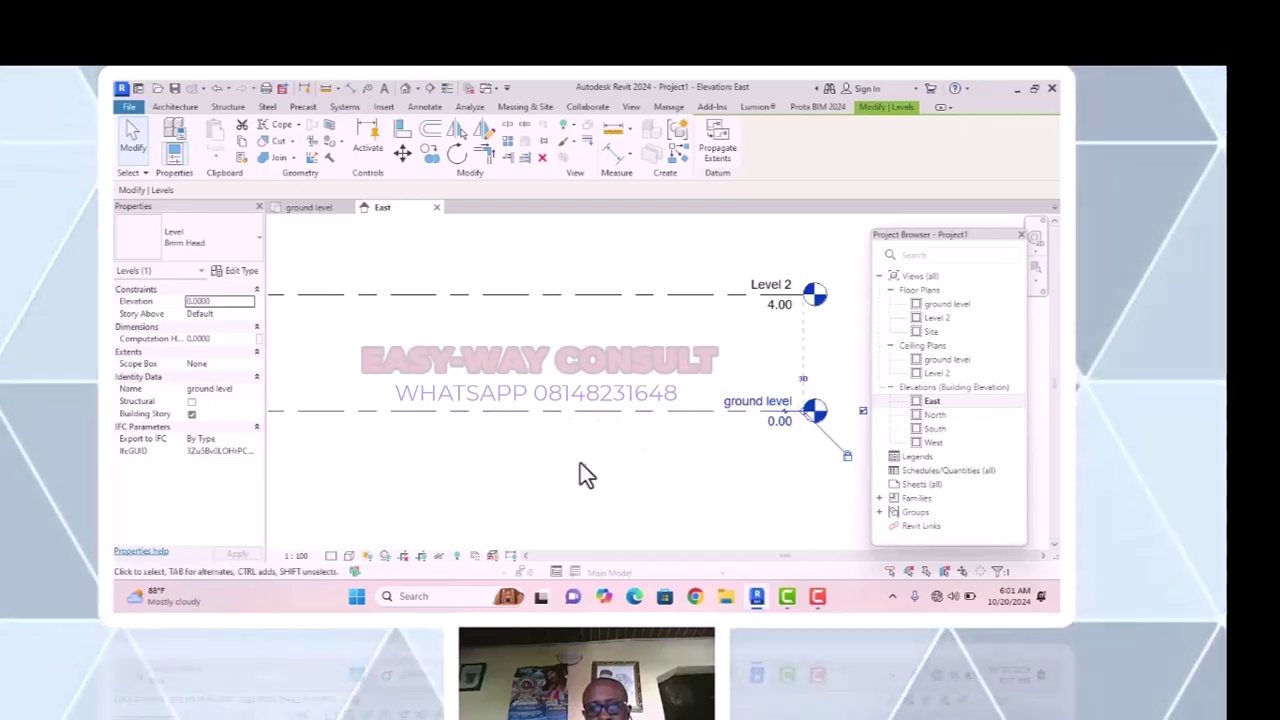
# Create a level similar to the ground level, drawn about 1.10 m above it across the length of the existing levels.
pyautogui.click(611, 388)
pyautogui.click(601, 411)
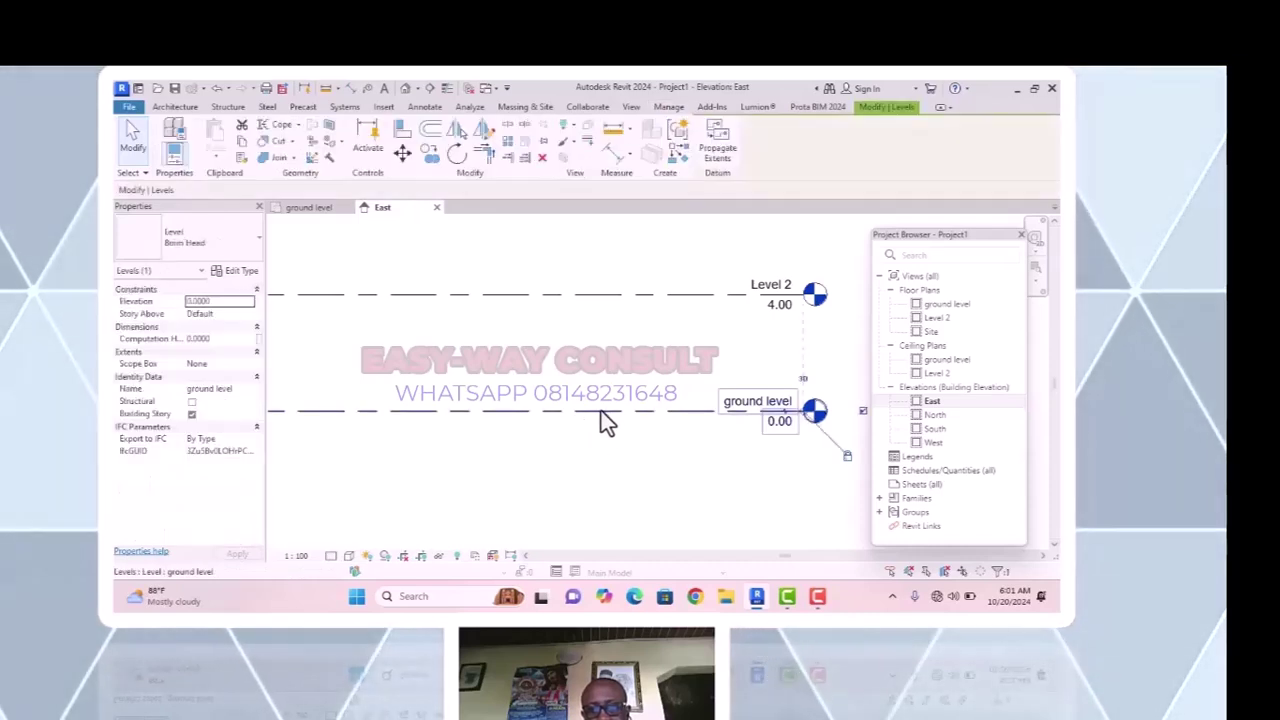
pyautogui.rightClick(583, 377)
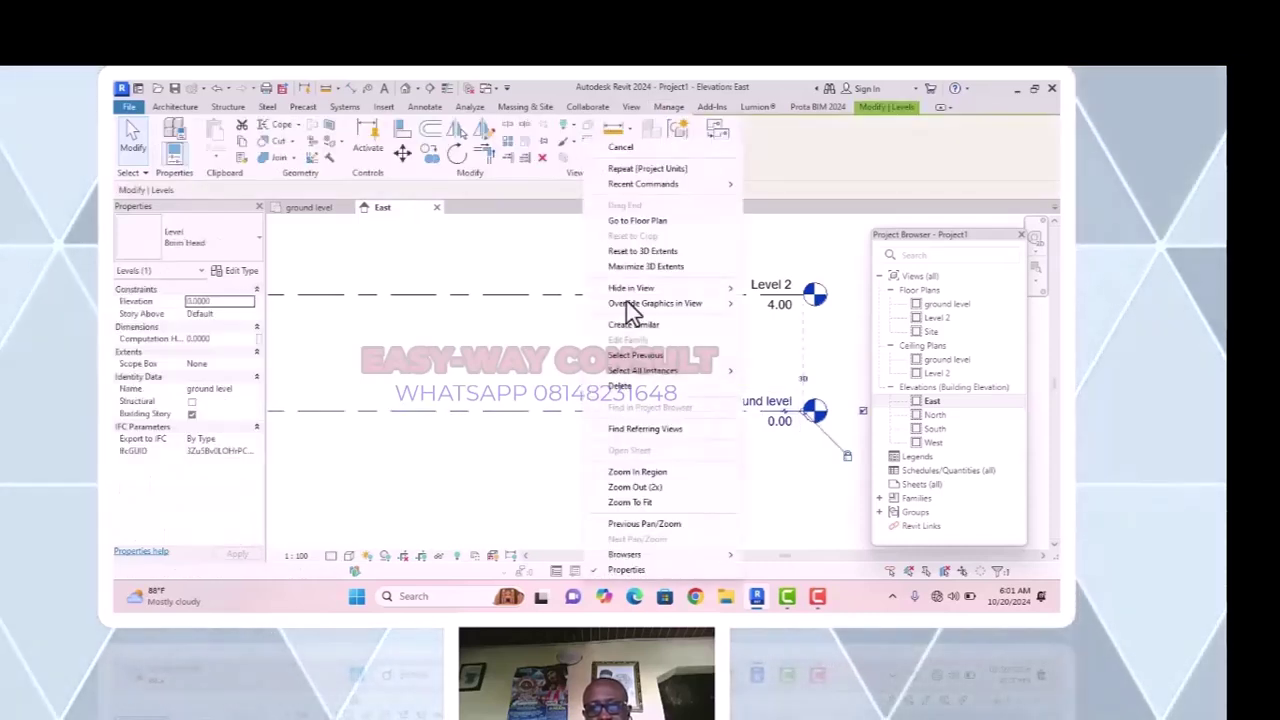
pyautogui.moveTo(630, 284)
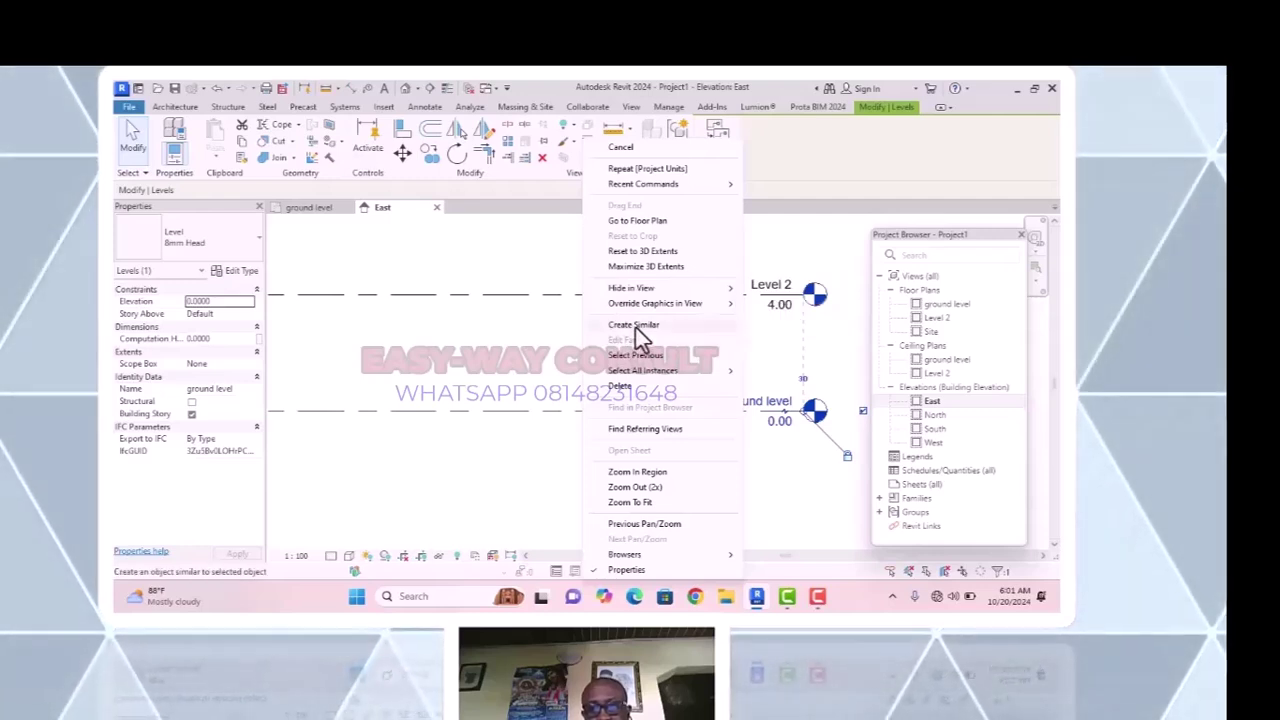
pyautogui.click(636, 326)
pyautogui.scroll(-3, 700, 414)
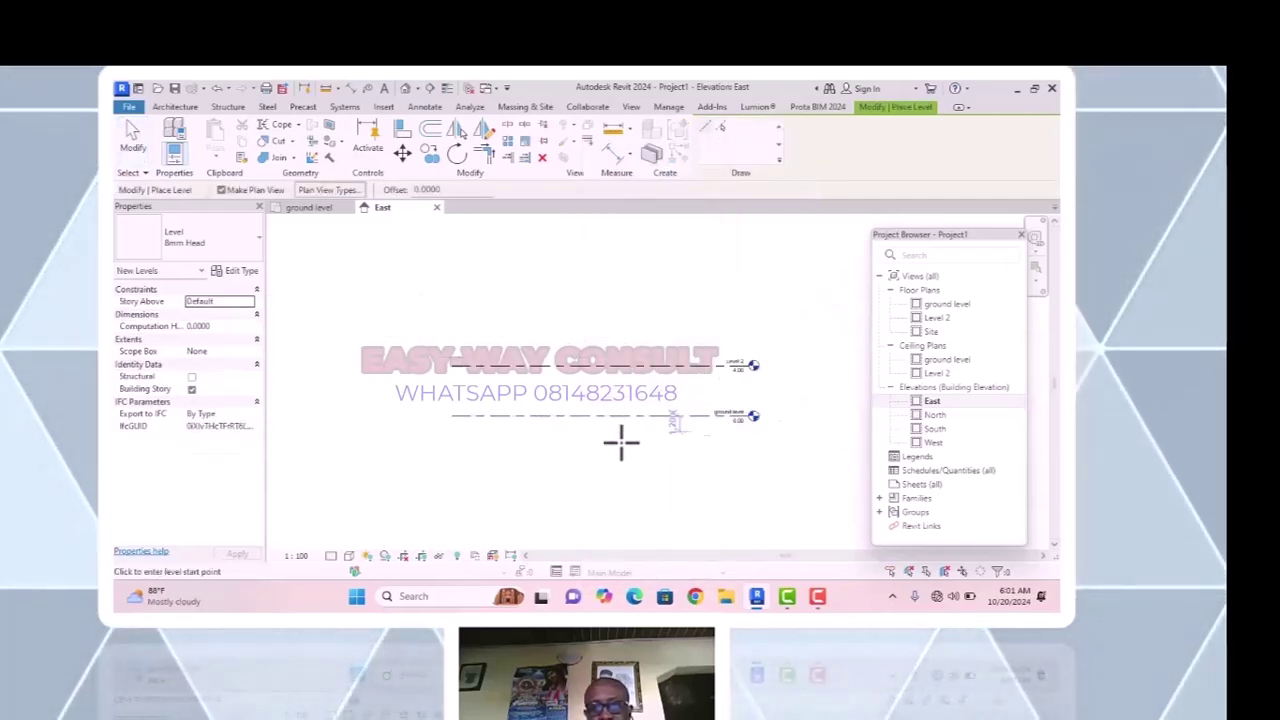
pyautogui.click(447, 400)
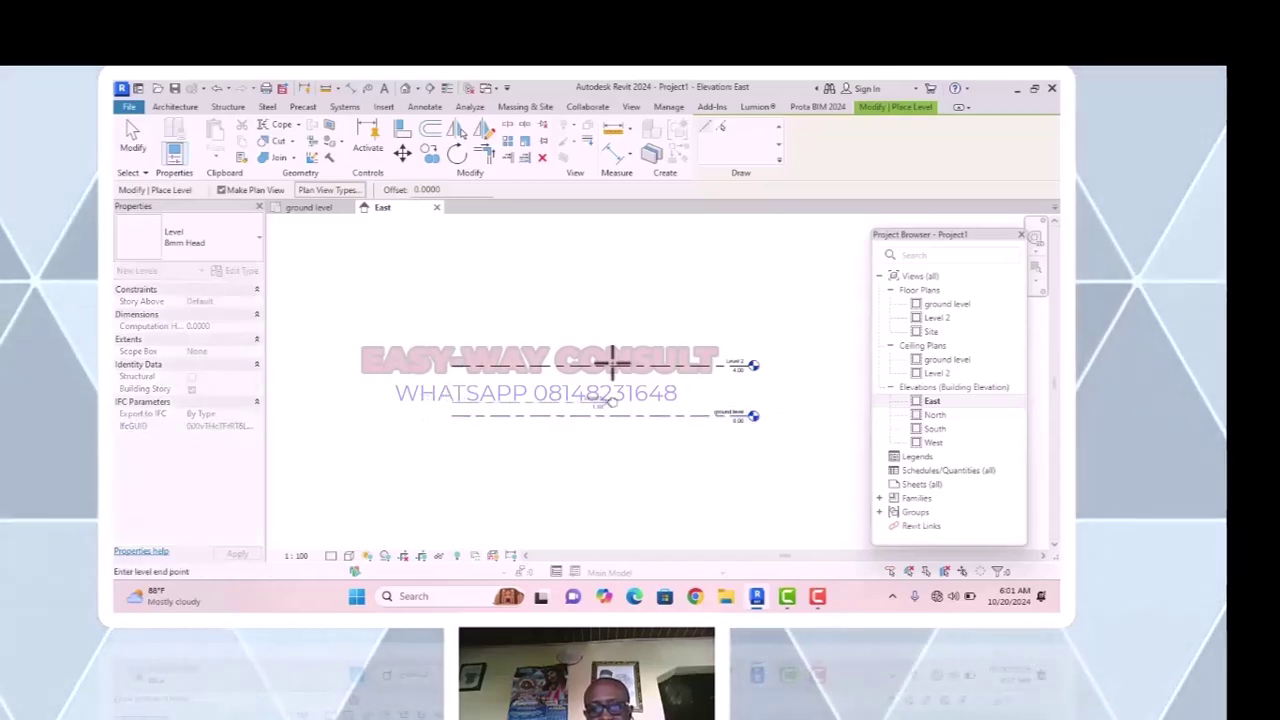
pyautogui.click(778, 399)
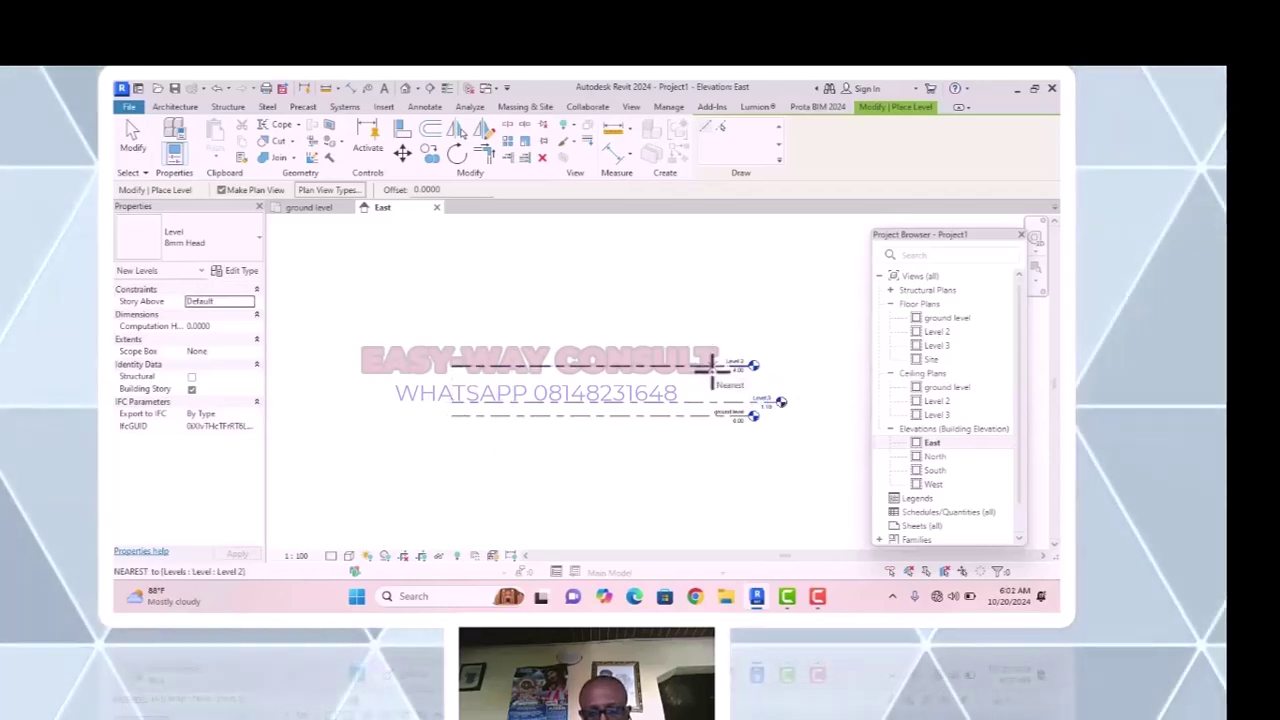
pyautogui.press('Escape')
pyautogui.scroll(2, 773, 409)
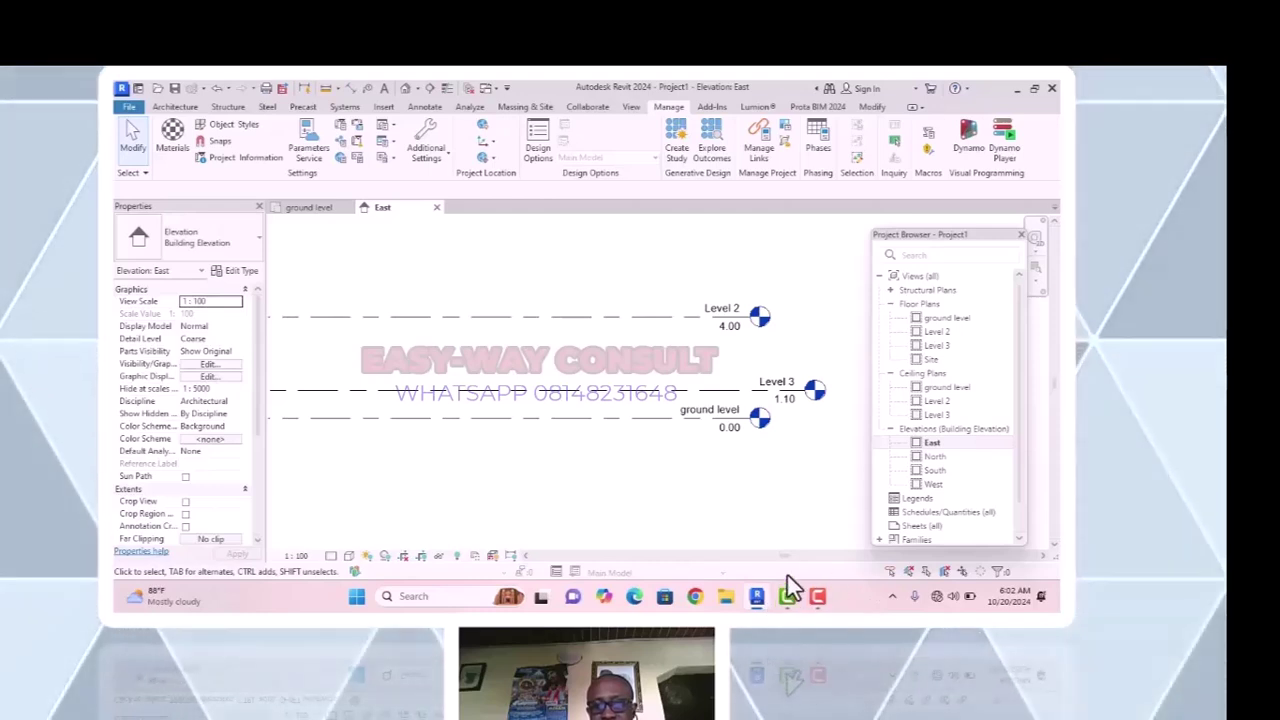
# Place an aligned dimension between the ground level and Level 3 in the East elevation.
pyautogui.hotkey('alt', 'n')
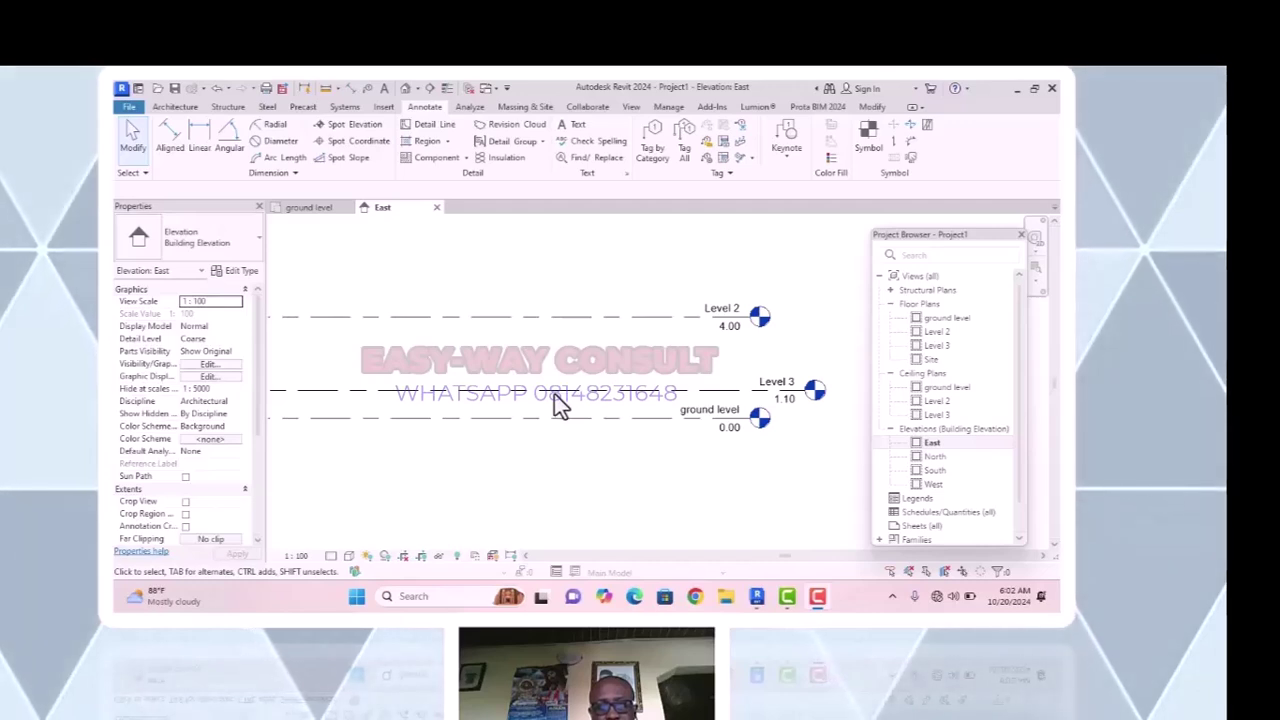
pyautogui.click(174, 132)
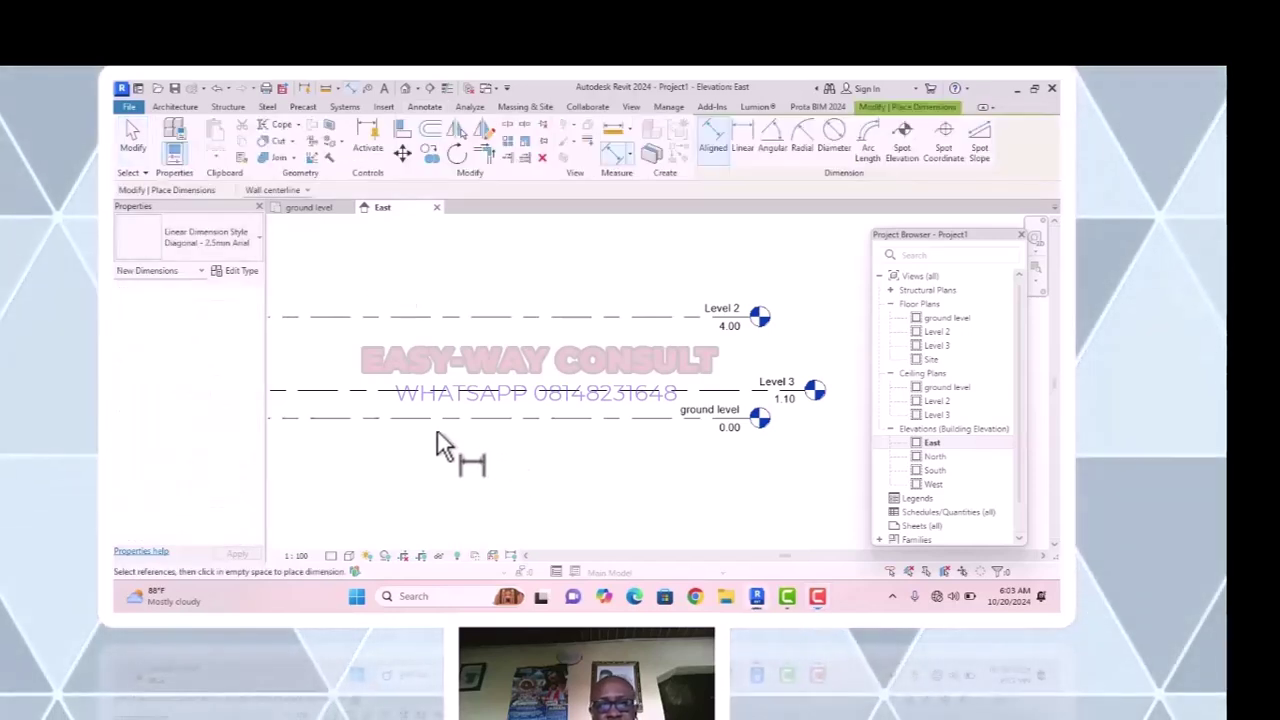
pyautogui.scroll(1, 452, 428)
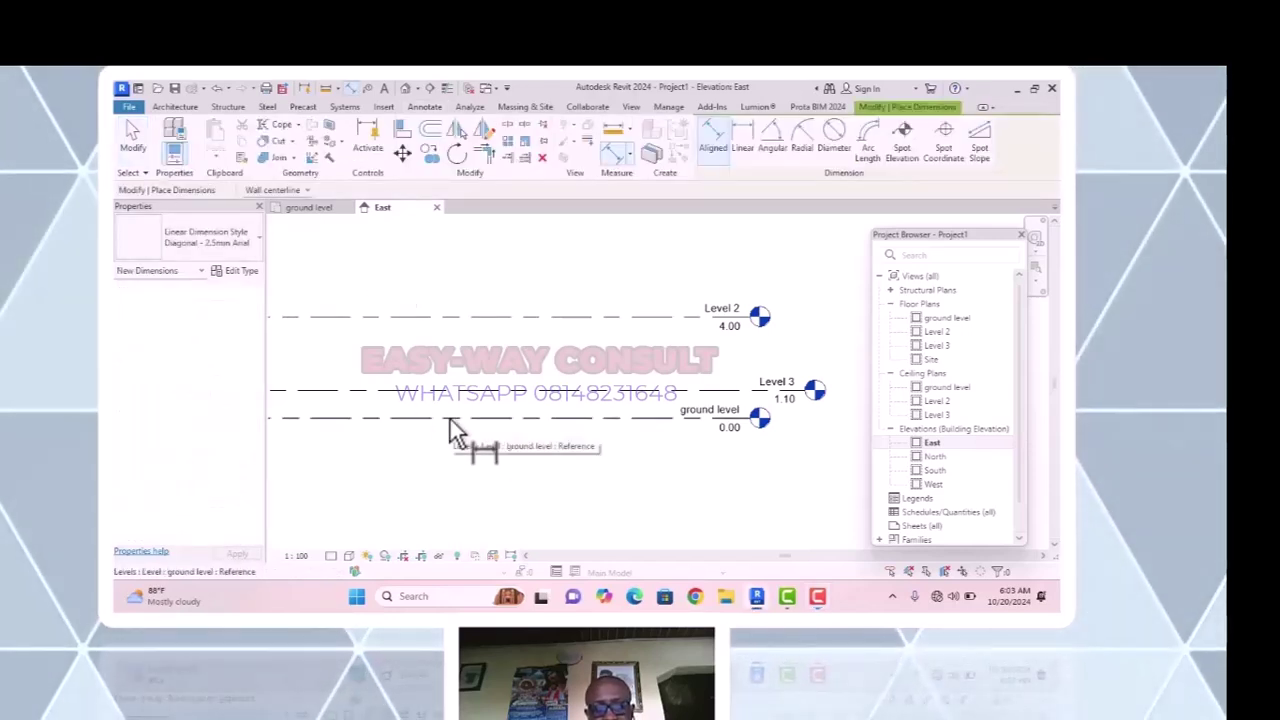
pyautogui.scroll(2, 450, 396)
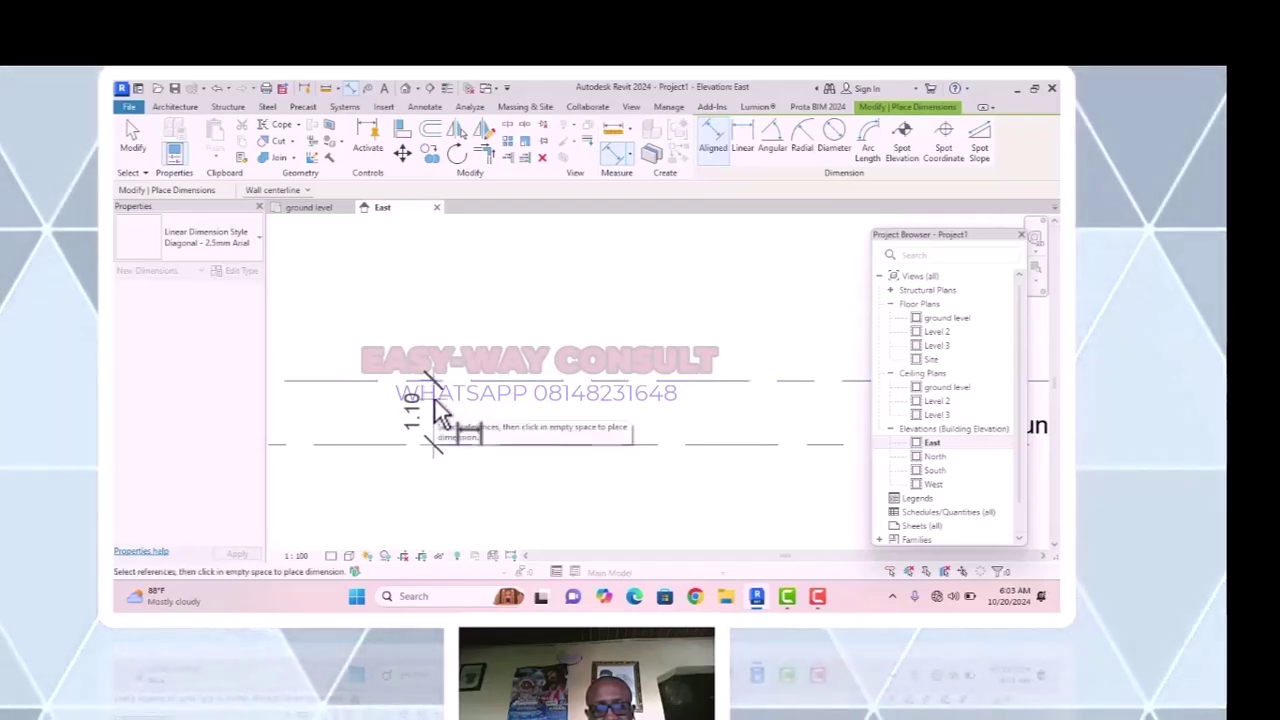
pyautogui.click(435, 400)
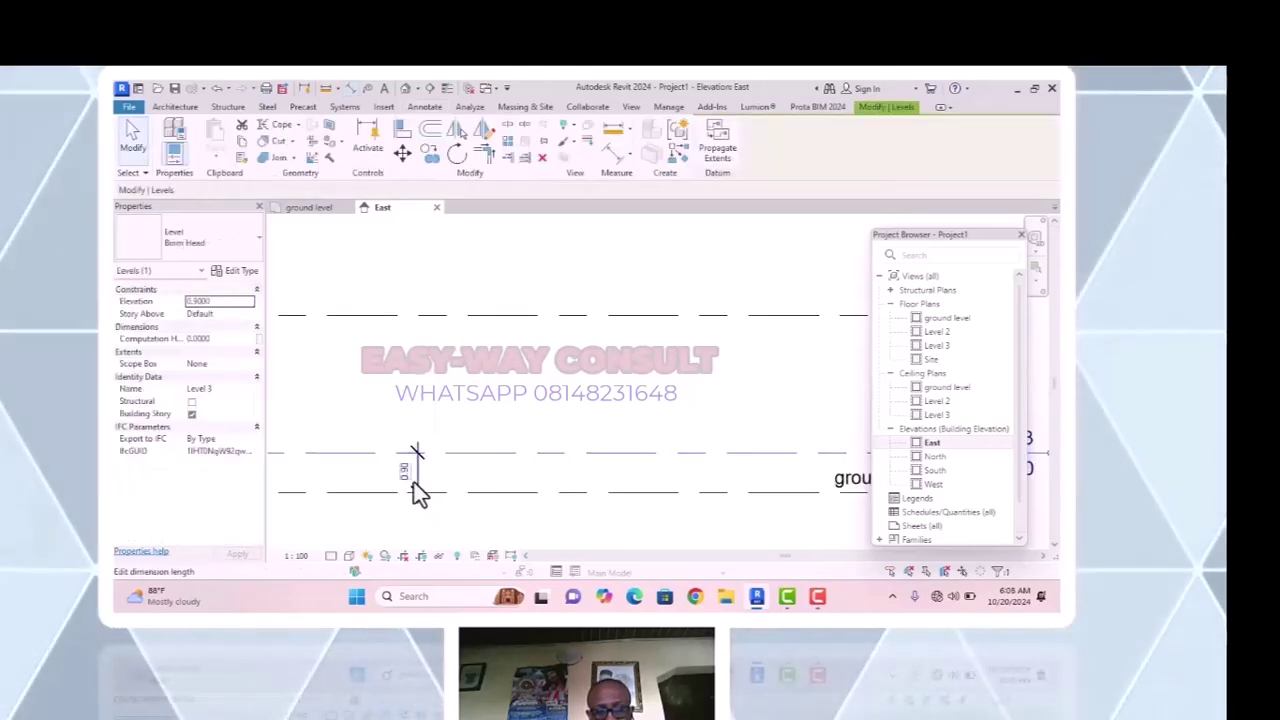
# Set the dimensioned height of Level 3 above the ground level to 0.450 m.
pyautogui.click(406, 471)
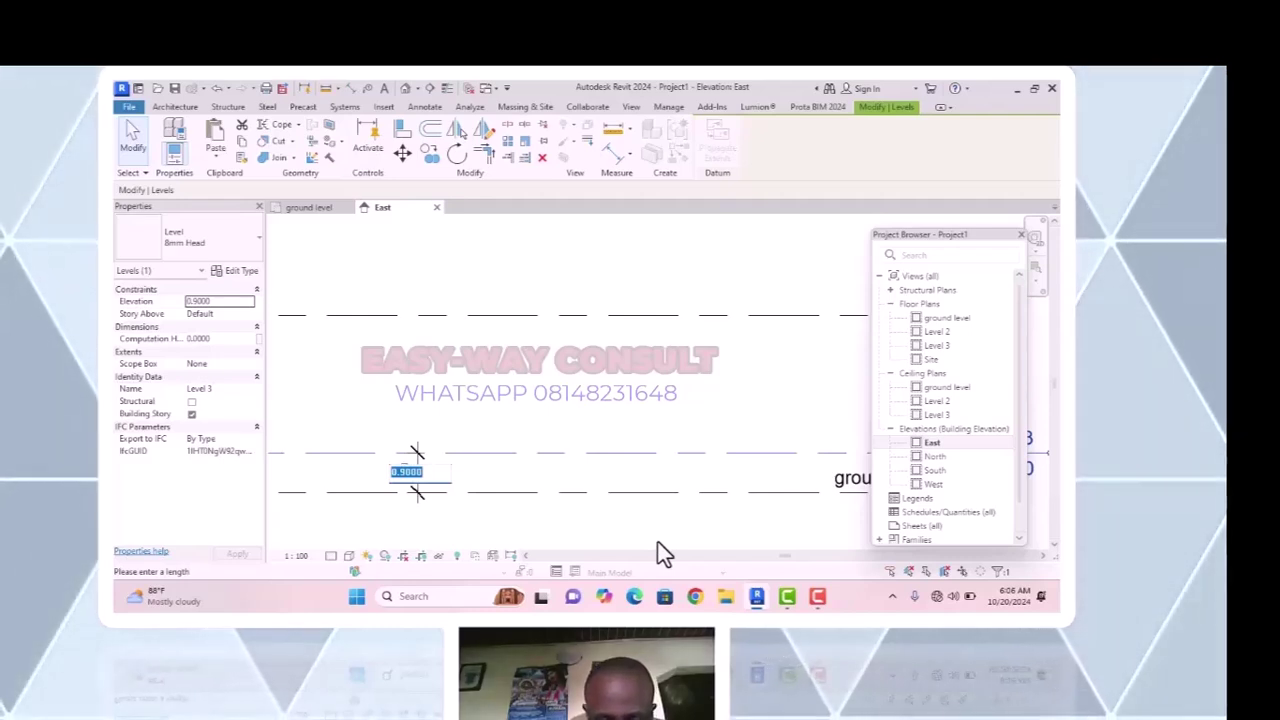
pyautogui.write('0.')
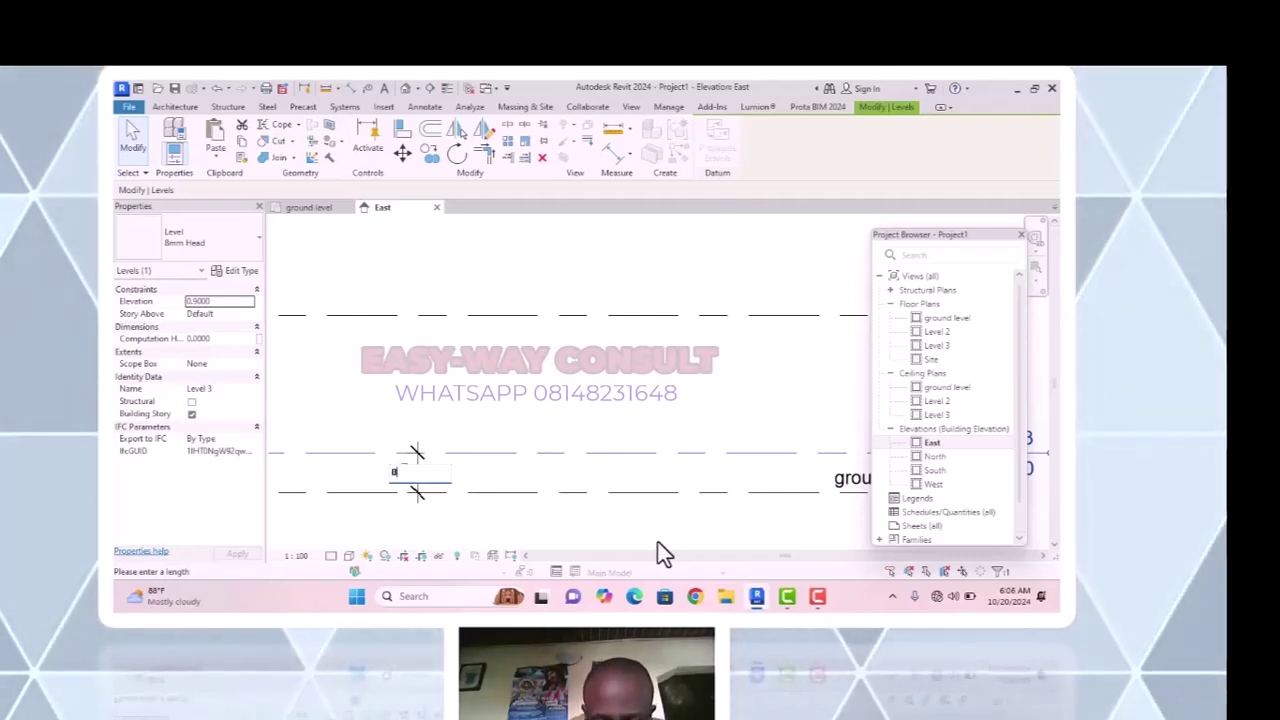
pyautogui.write('45')
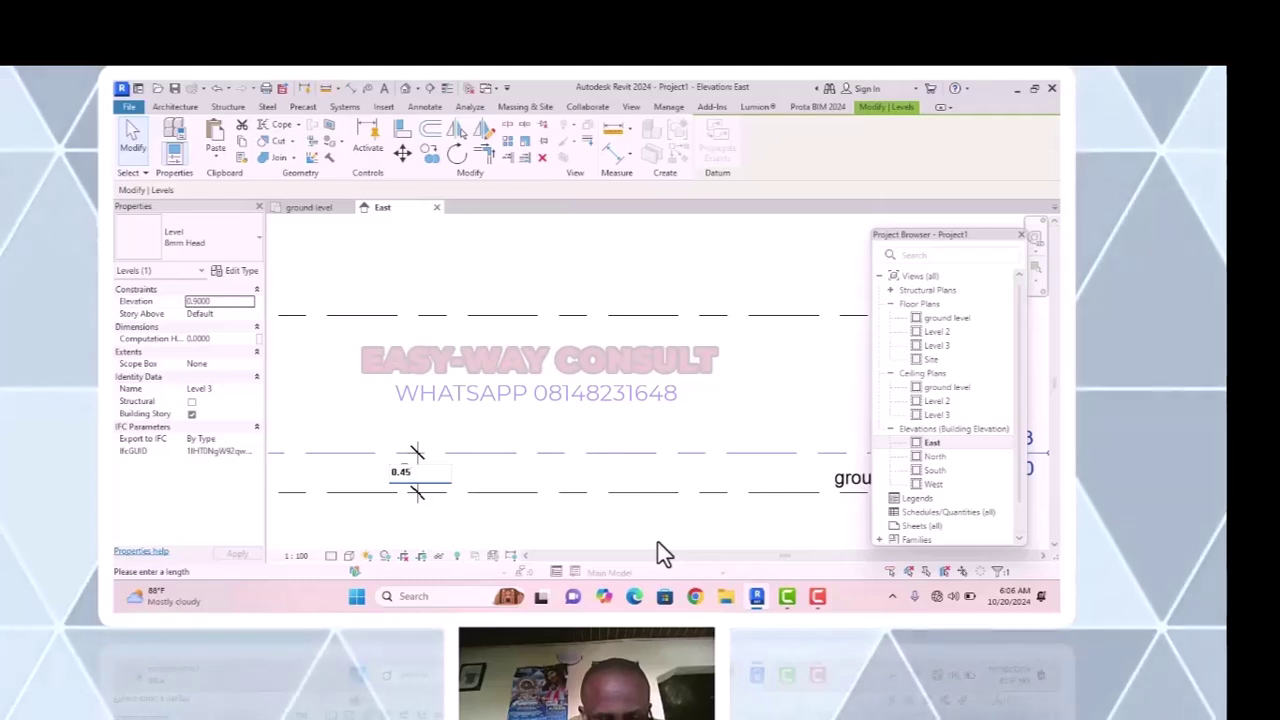
pyautogui.write('0')
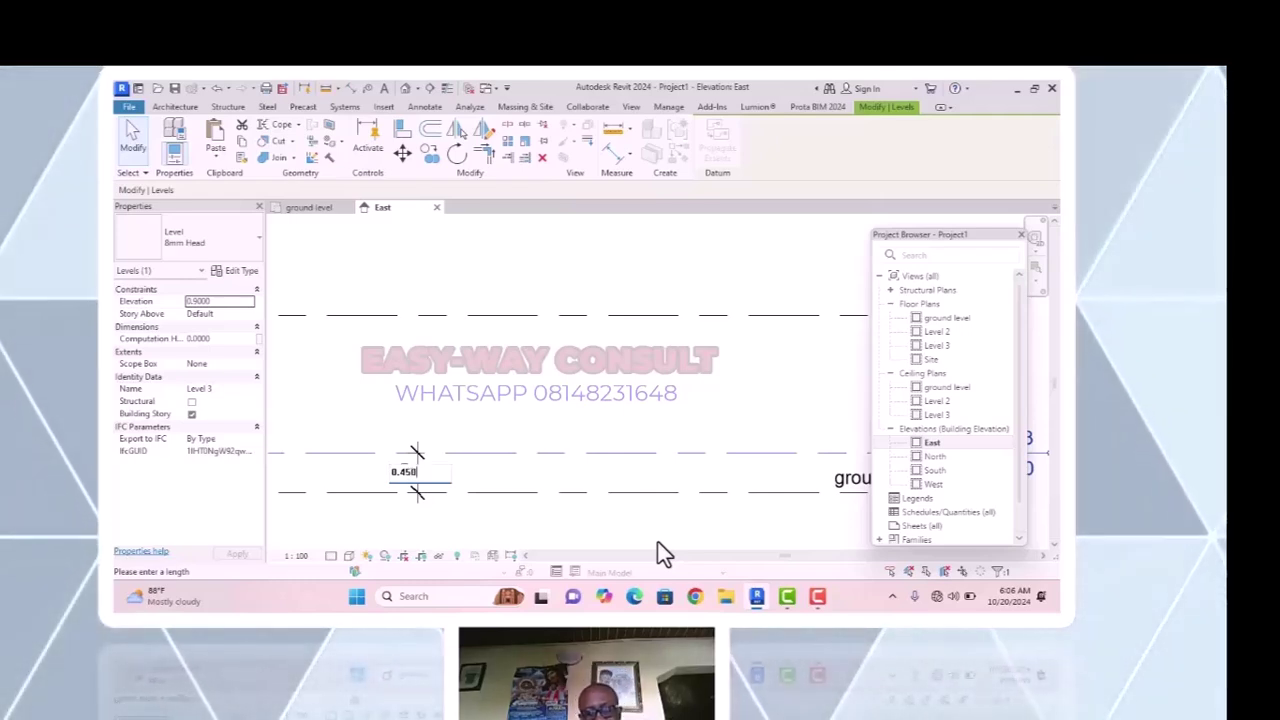
pyautogui.press('Return')
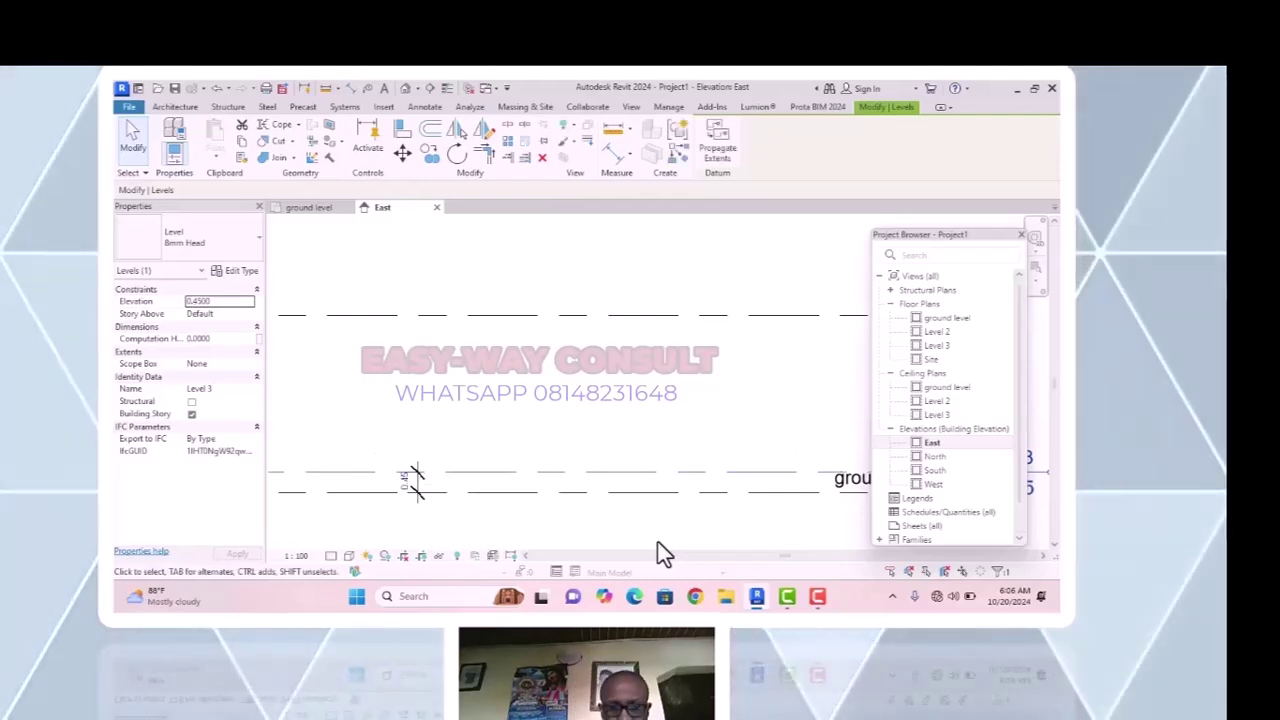
pyautogui.click(540, 437)
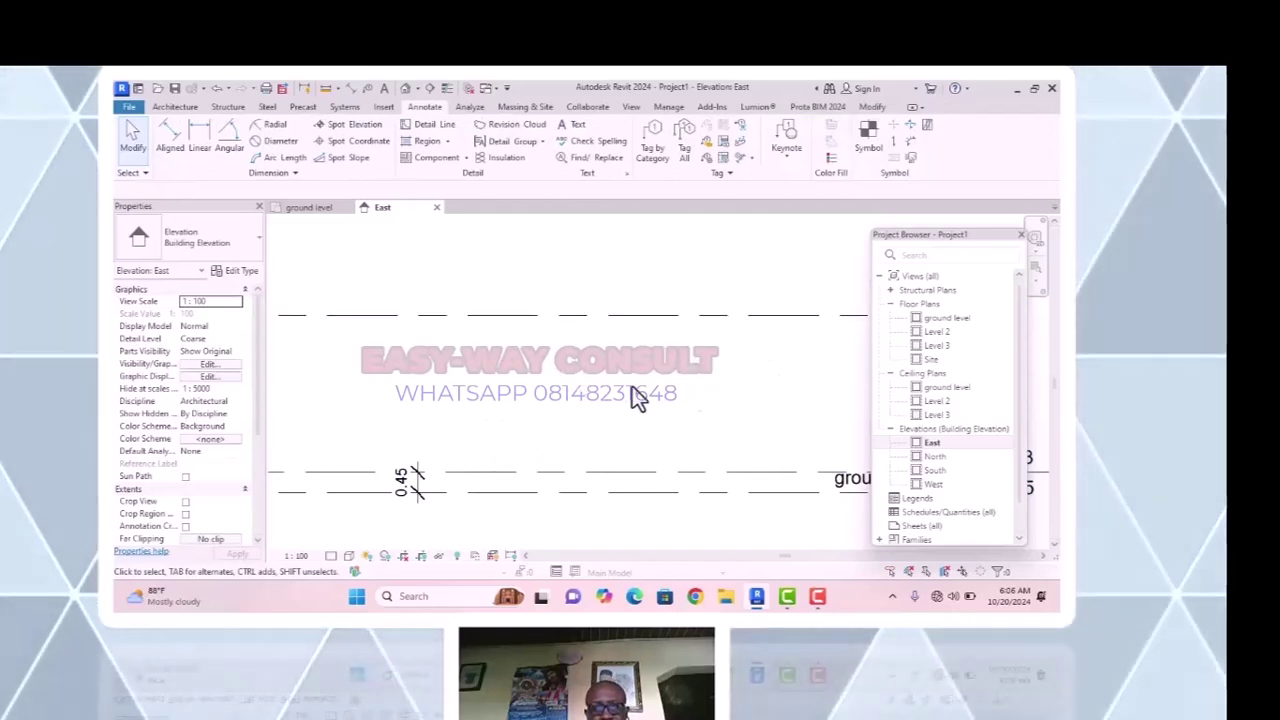
# Create a level similar to Level 3 with Pick Lines, offset 3.6 m above the Level 3 line.
pyautogui.scroll(-1, 697, 395)
pyautogui.scroll(-1, 694, 400)
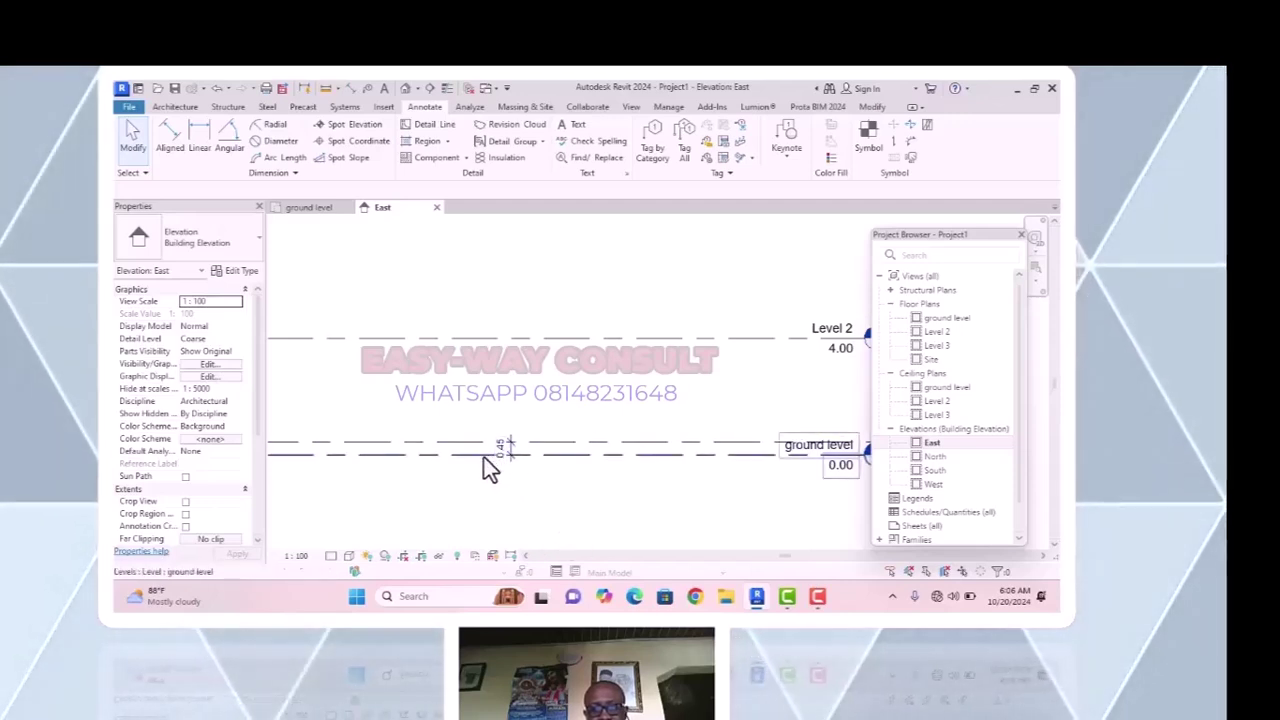
pyautogui.scroll(2, 514, 462)
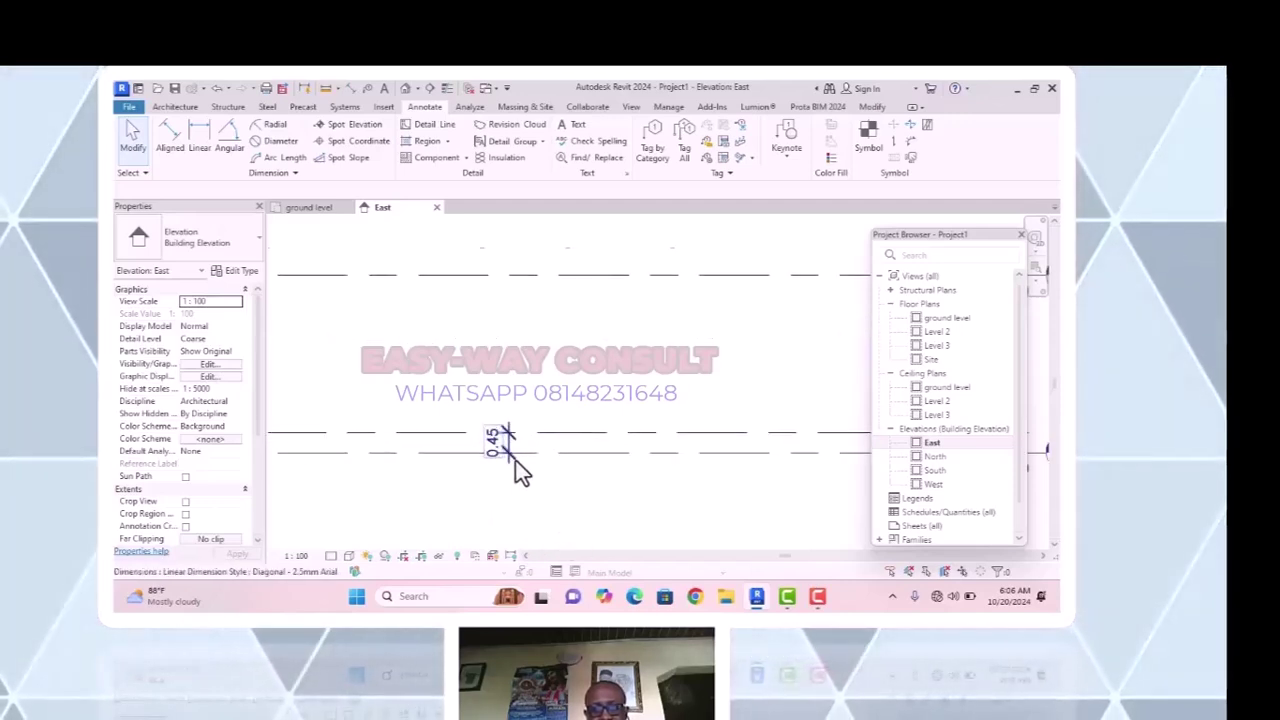
pyautogui.click(563, 429)
pyautogui.rightClick(526, 367)
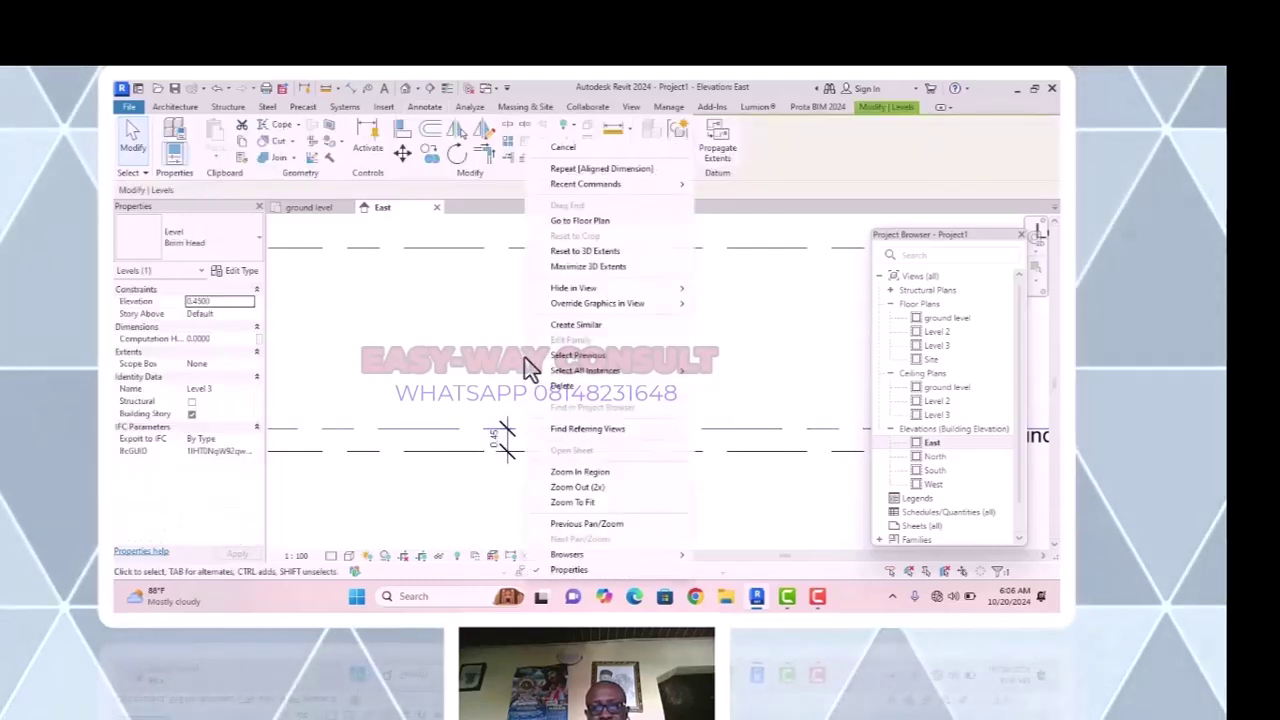
pyautogui.click(582, 327)
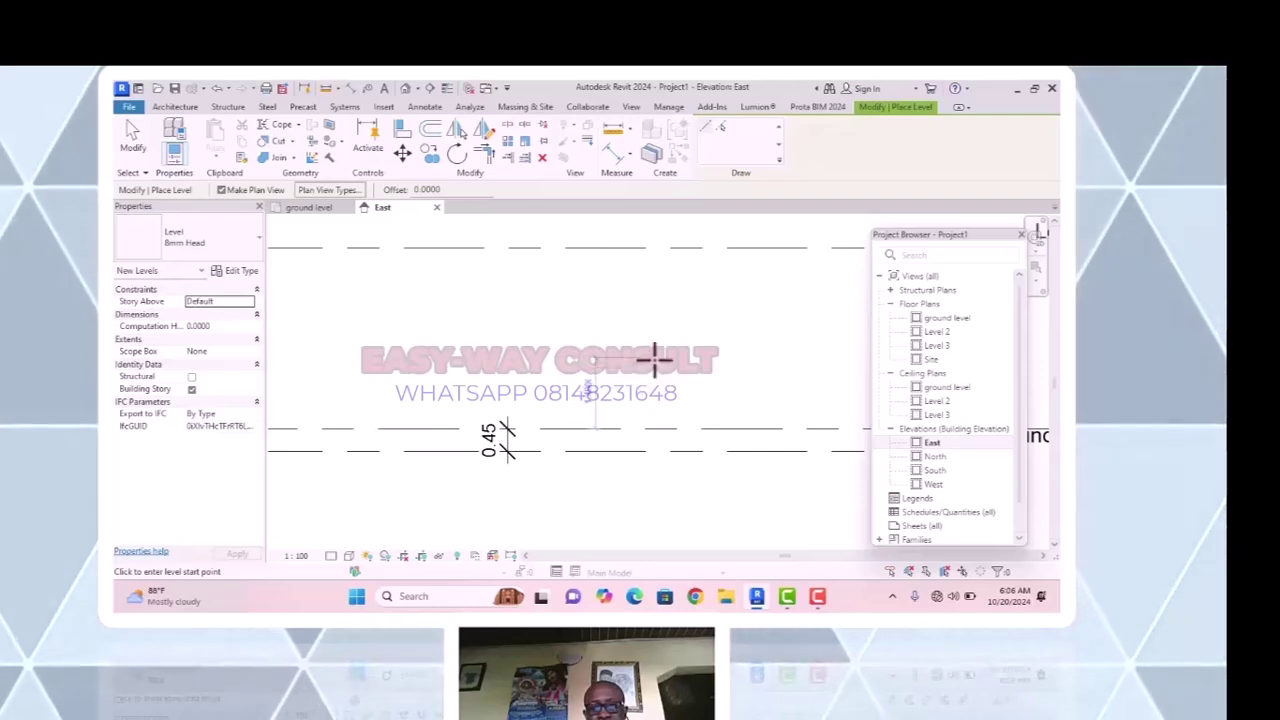
pyautogui.click(722, 128)
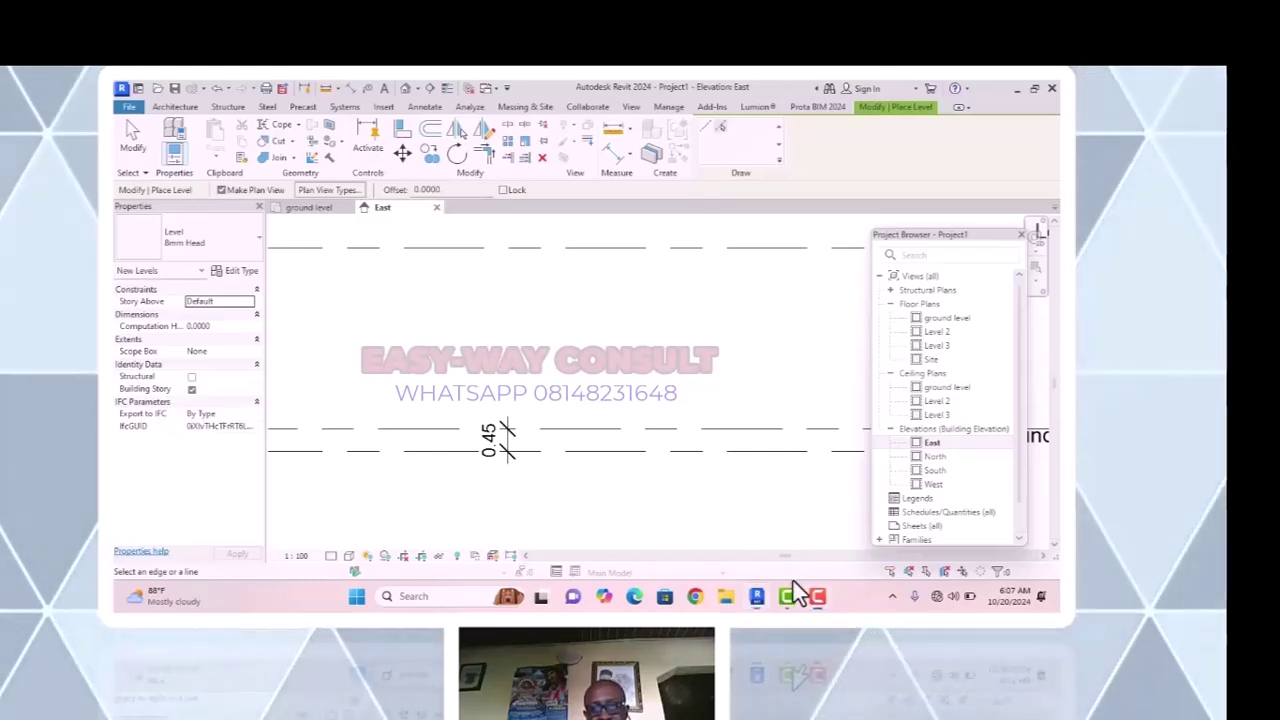
pyautogui.scroll(-5, 421, 497)
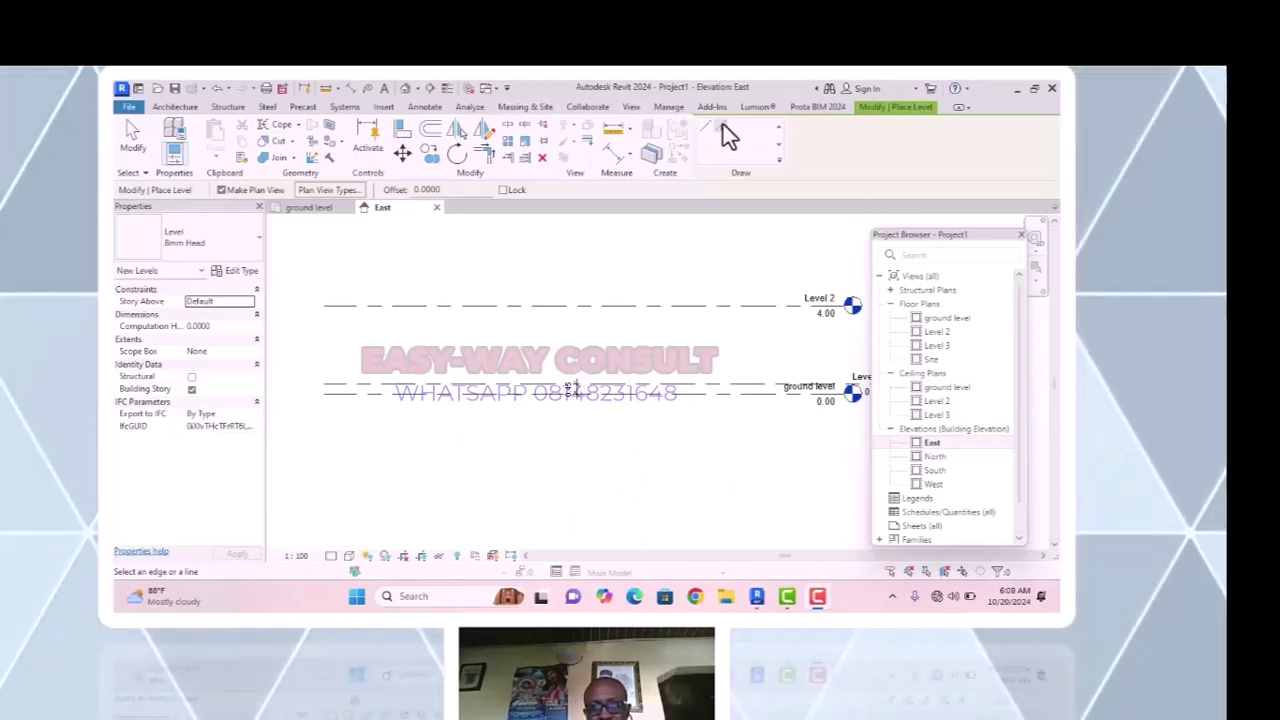
pyautogui.click(461, 190)
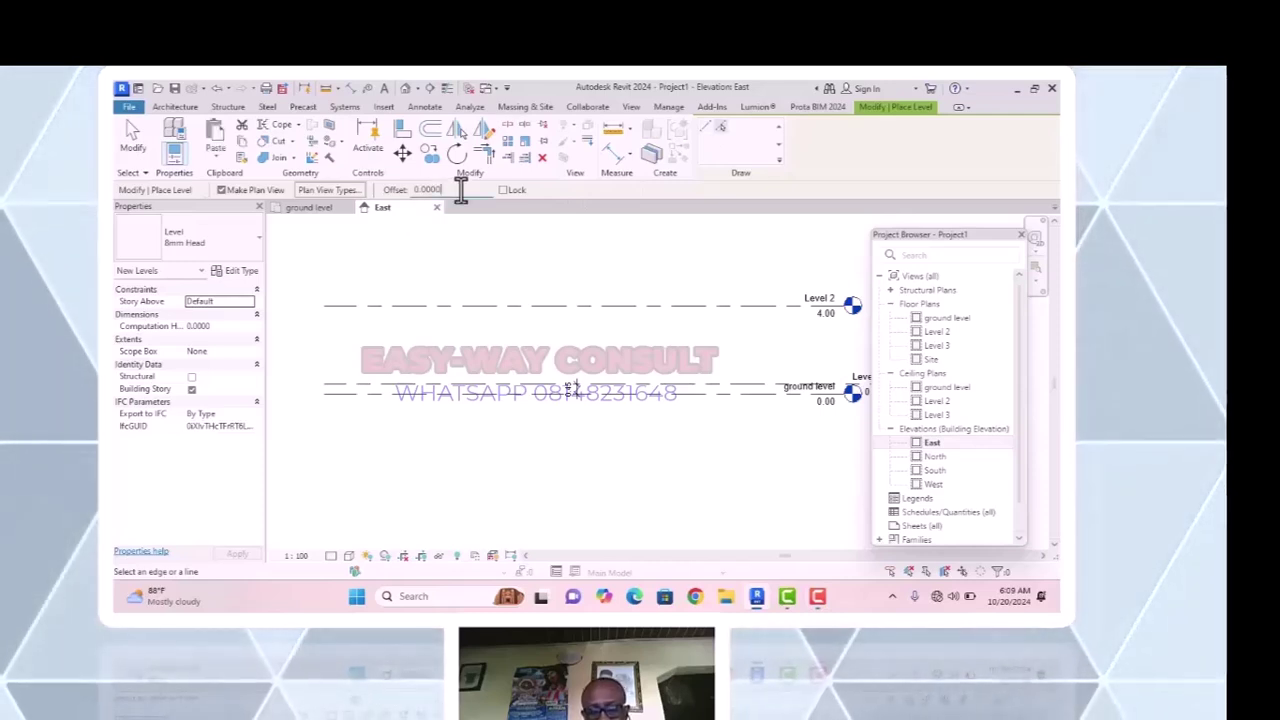
pyautogui.press('BackSpace')
pyautogui.press('BackSpace')
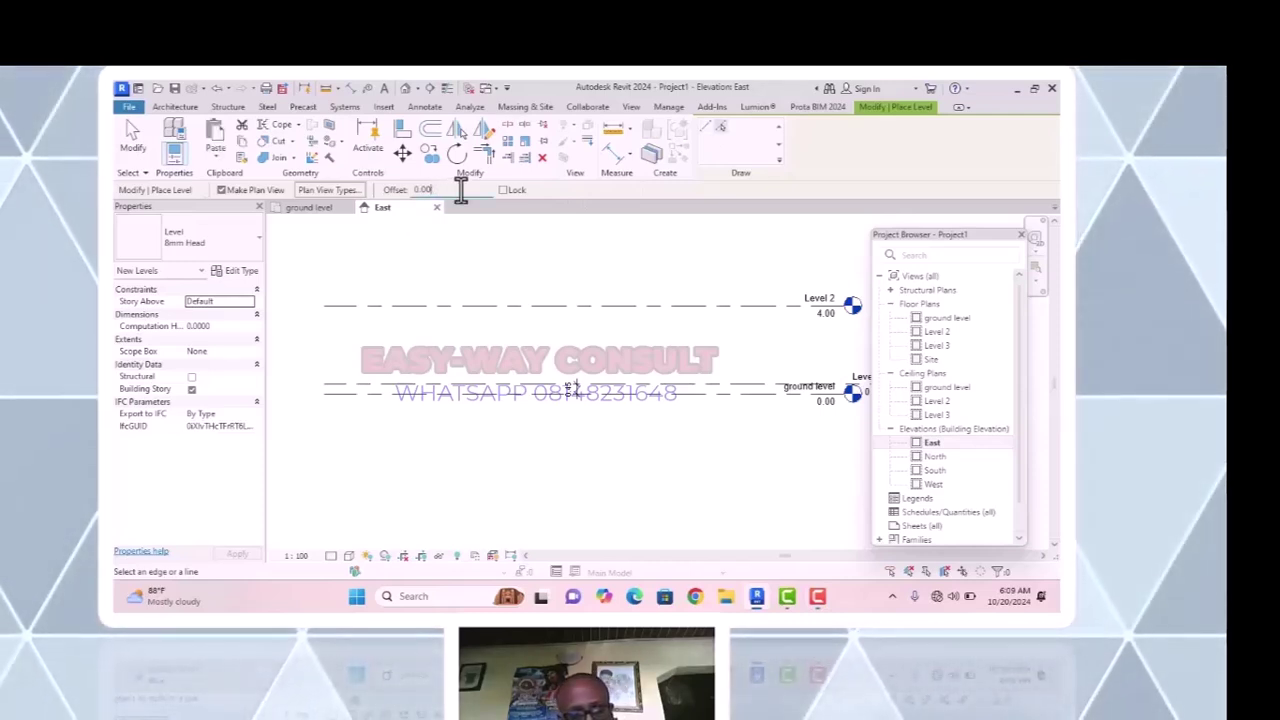
pyautogui.press('BackSpace')
pyautogui.press('BackSpace')
pyautogui.press('BackSpace')
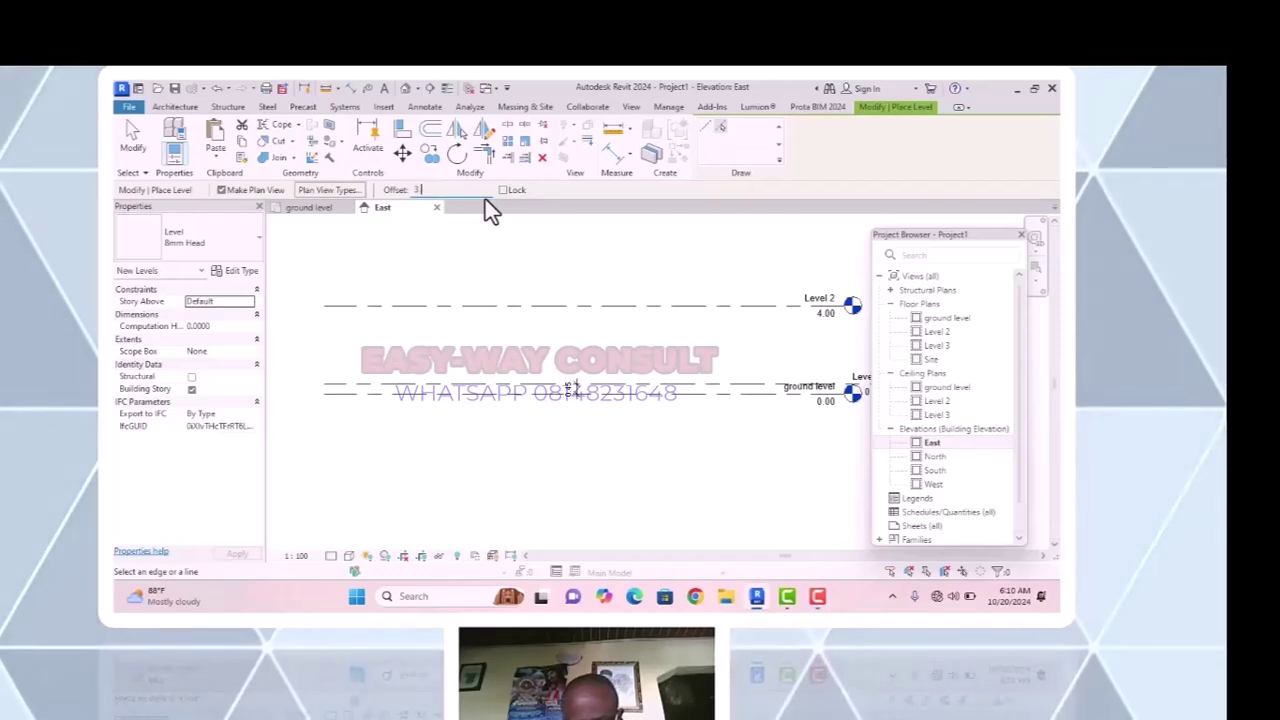
pyautogui.write('.6')
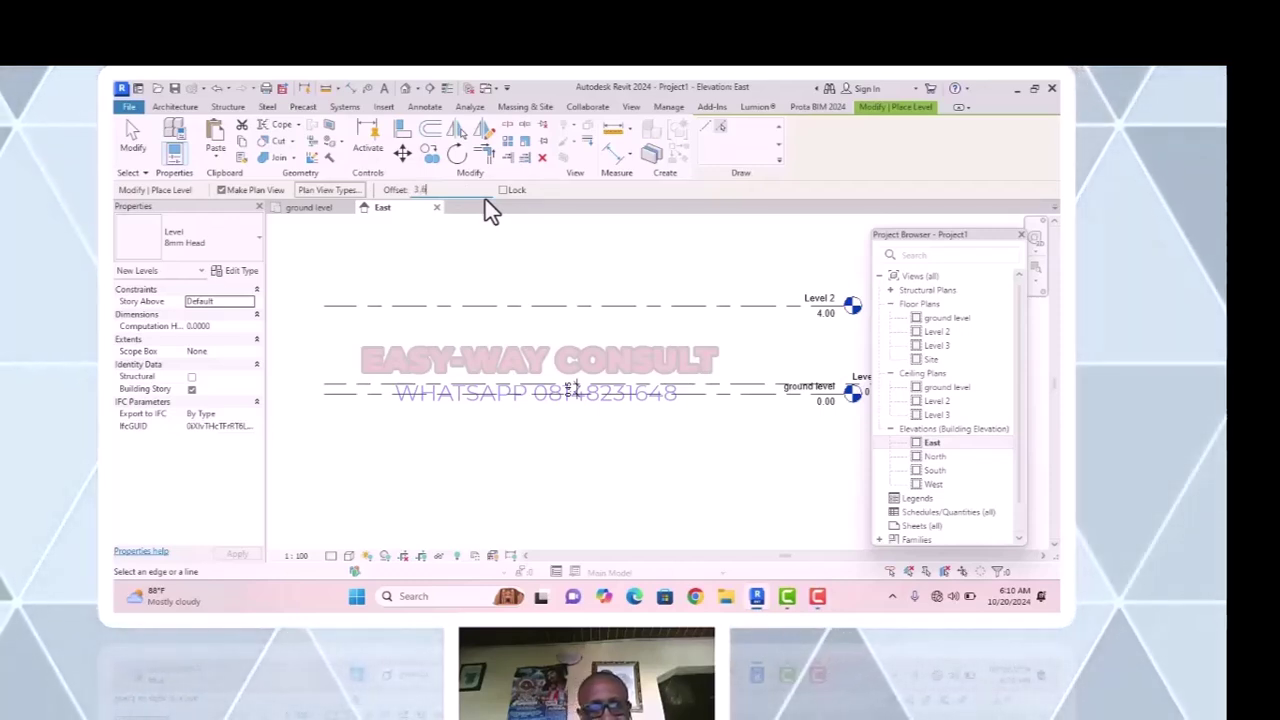
pyautogui.press('Return')
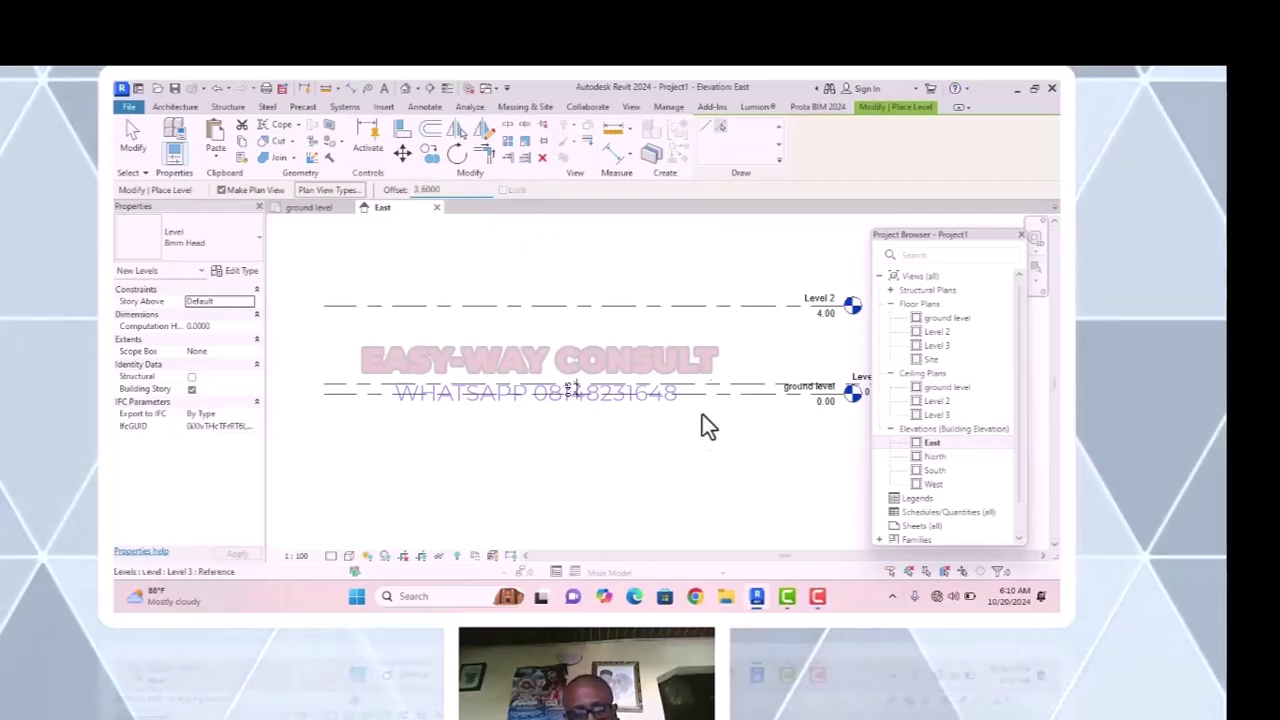
pyautogui.click(605, 396)
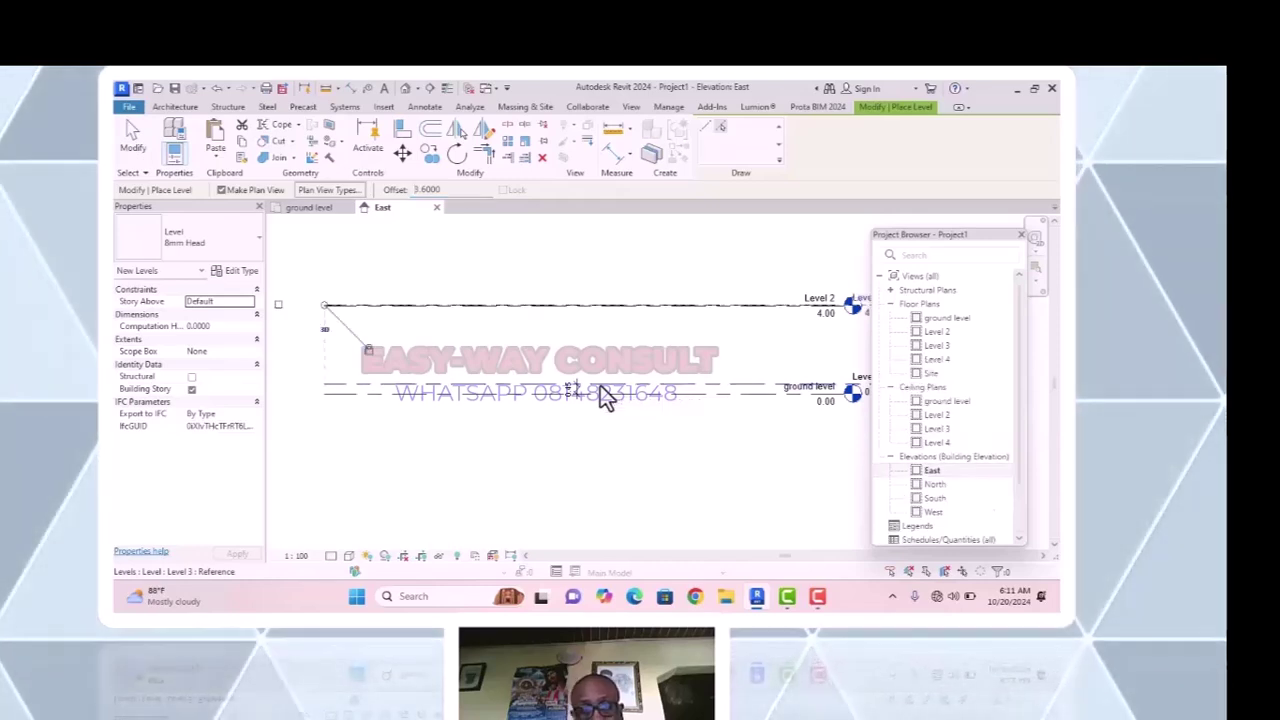
# Compare the positions and elevations of Level 2 and Level 4 at their level heads, and leave the level placement command.
pyautogui.scroll(3, 583, 313)
pyautogui.moveTo(600, 395); pyautogui.dragTo(334, 383, button='middle')
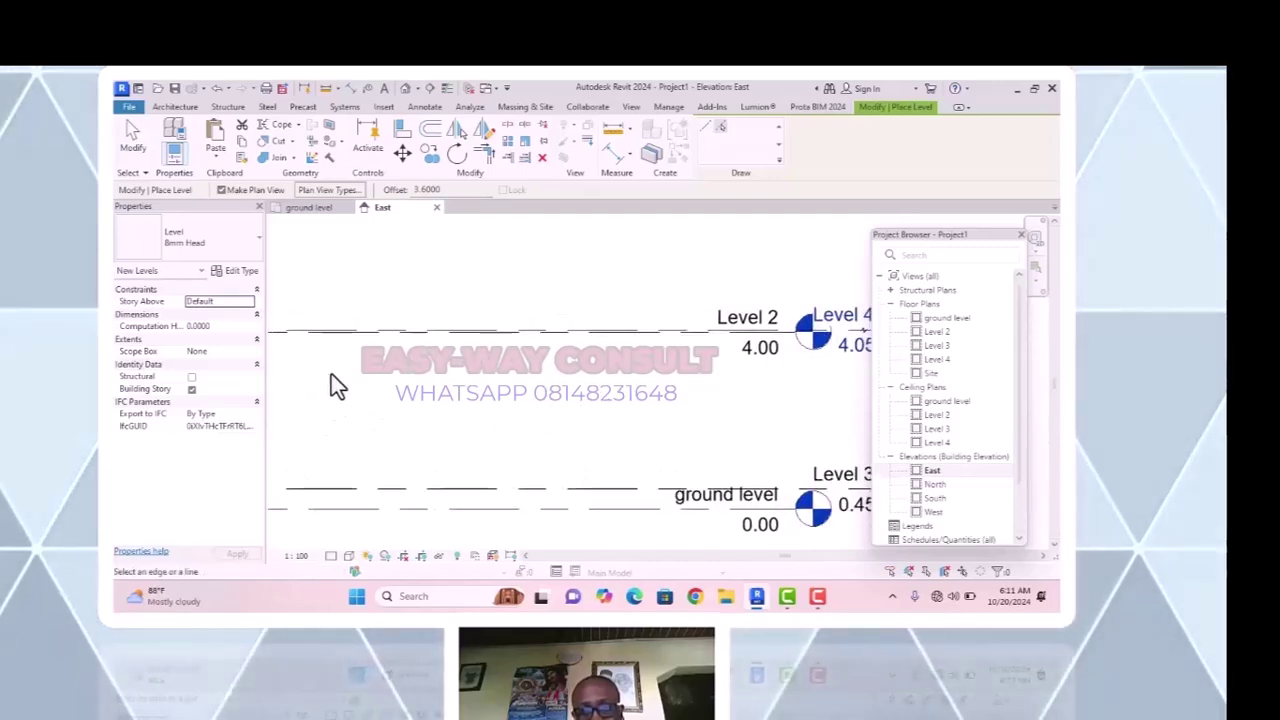
pyautogui.scroll(-2, 334, 383)
pyautogui.scroll(3, 590, 364)
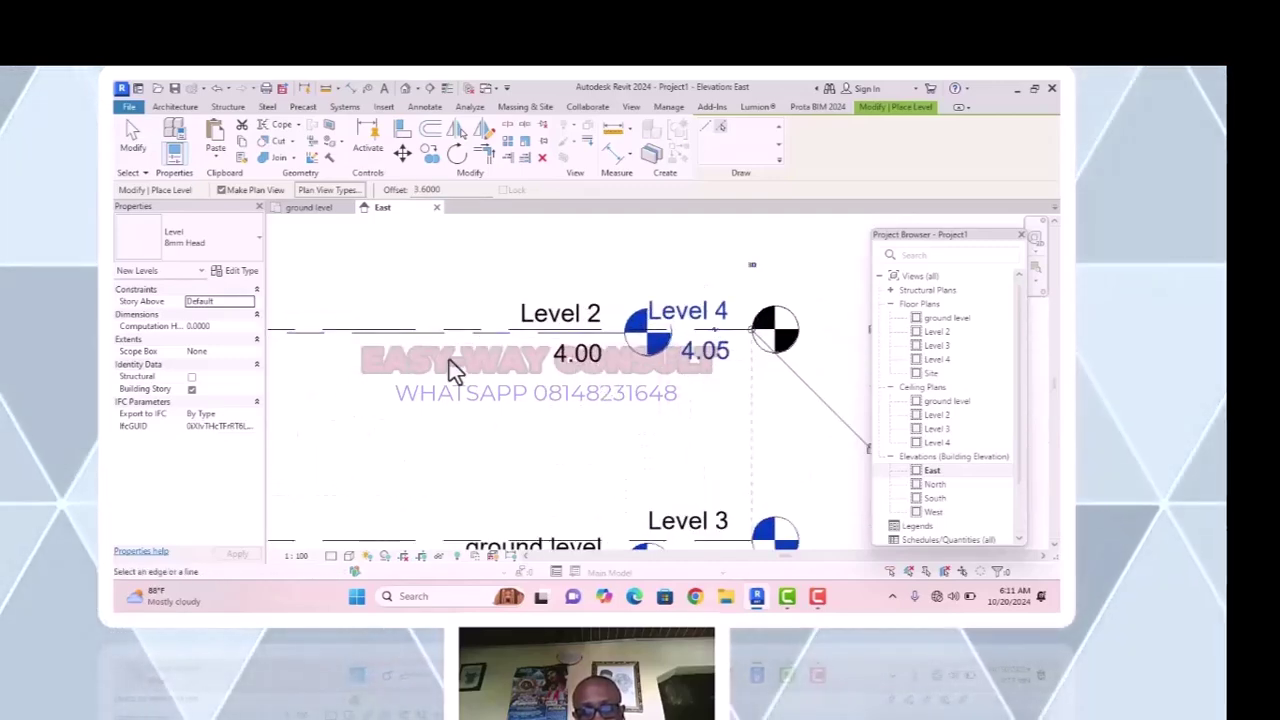
pyautogui.scroll(3, 450, 355)
pyautogui.scroll(-1, 482, 345)
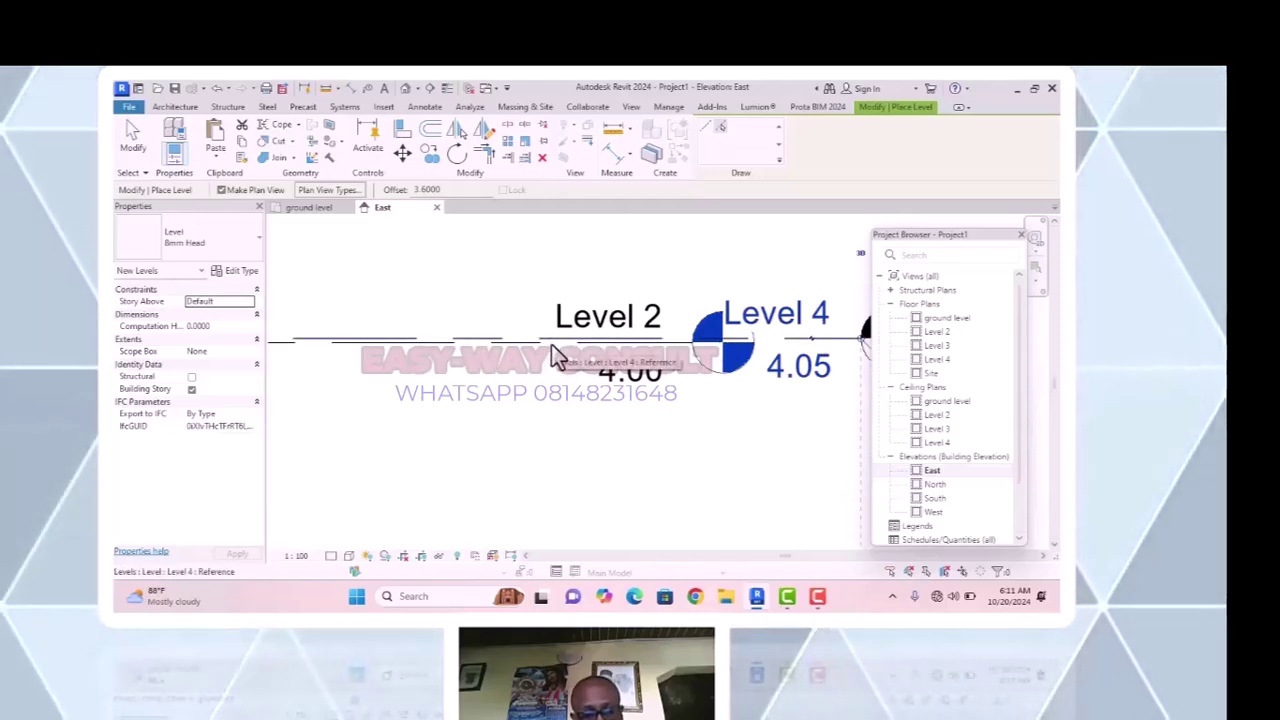
pyautogui.press('Escape')
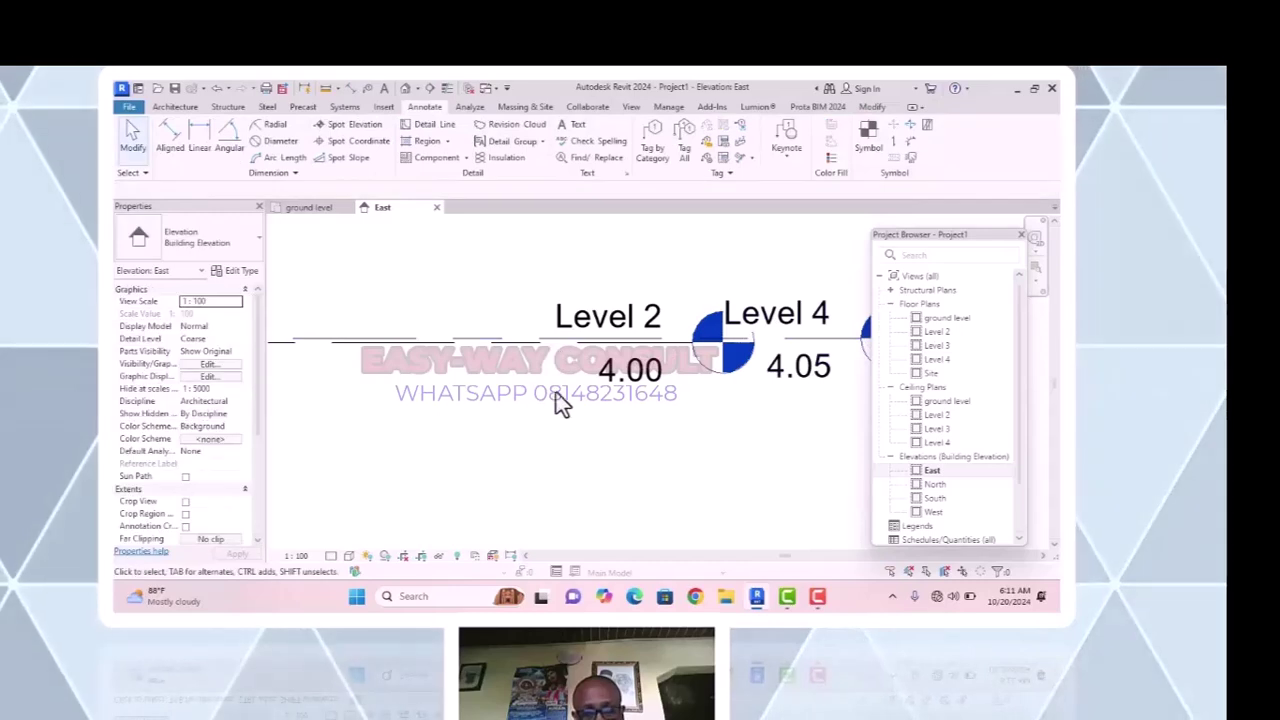
pyautogui.click(546, 345)
pyautogui.press('Escape')
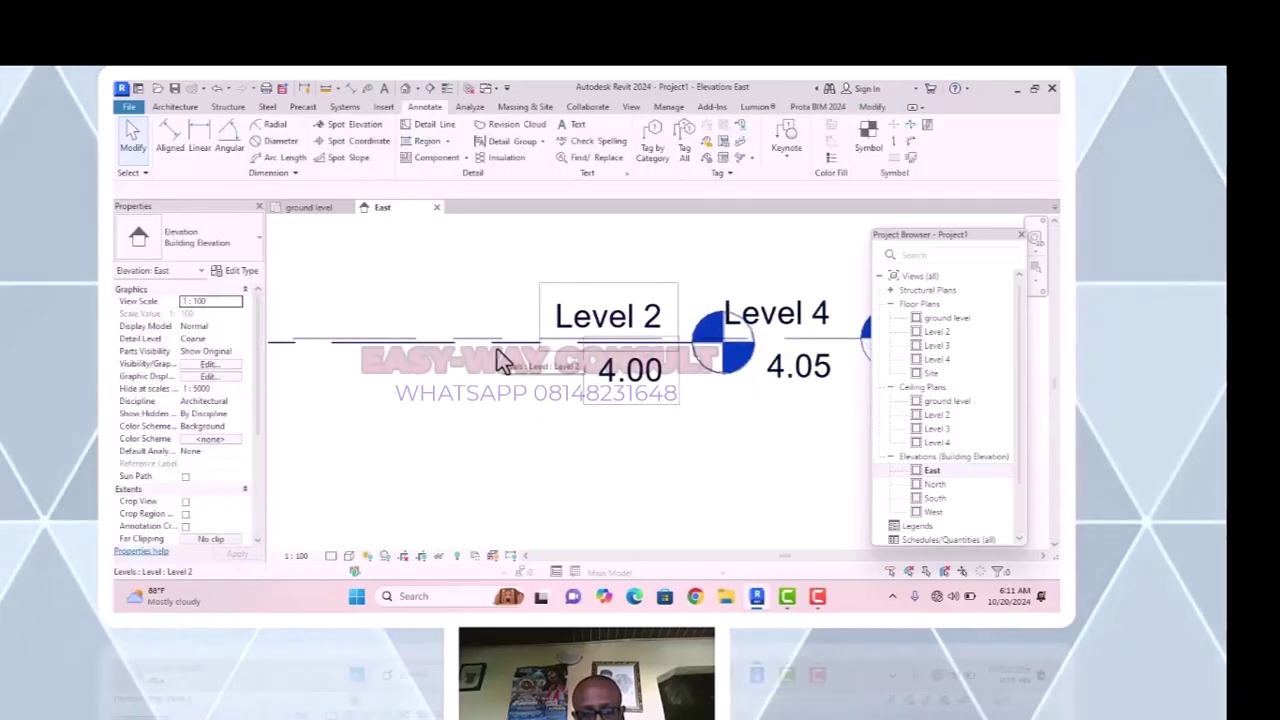
# Examine the level lines and heads from ground level up to the first floor slab in the East elevation.
pyautogui.click(497, 345)
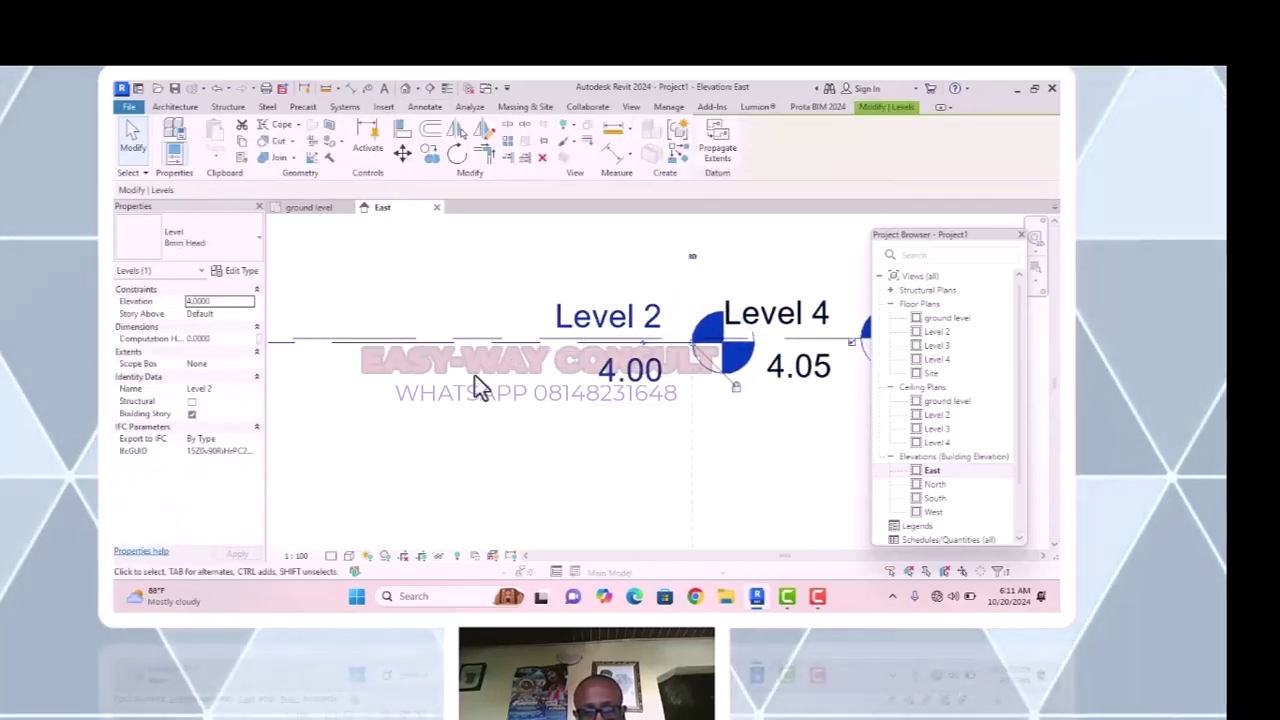
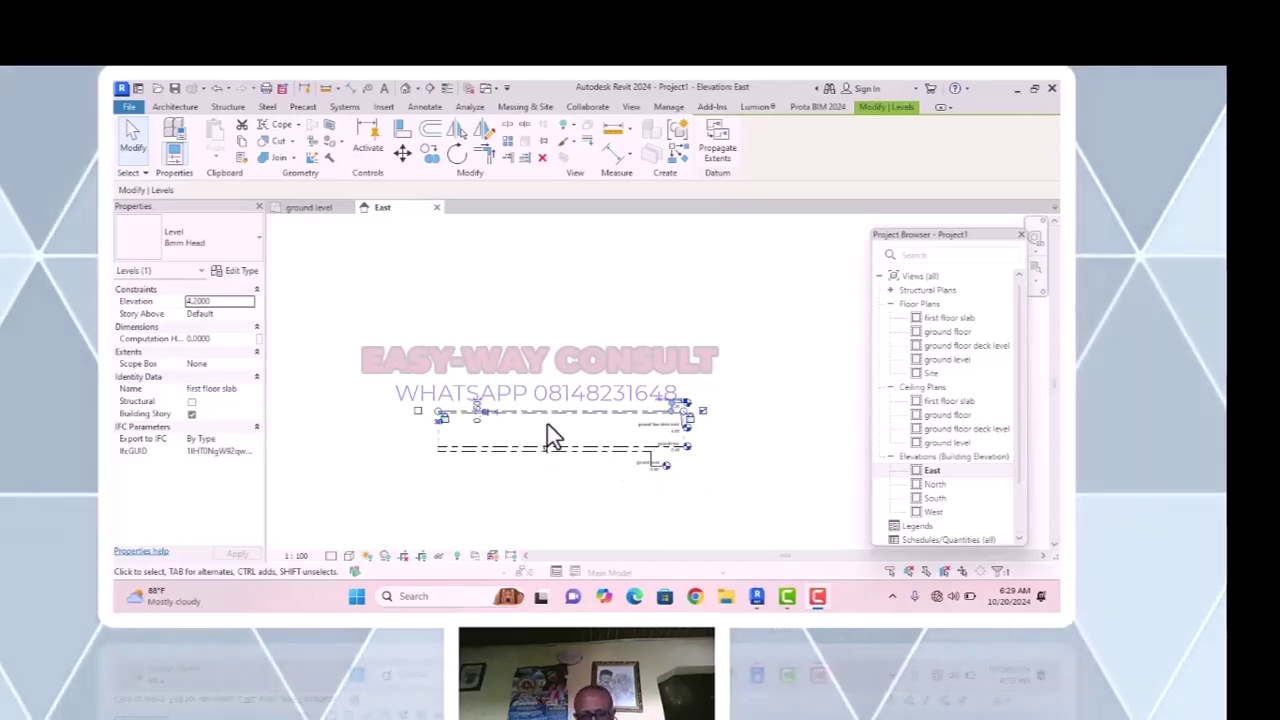
pyautogui.scroll(3, 550, 415)
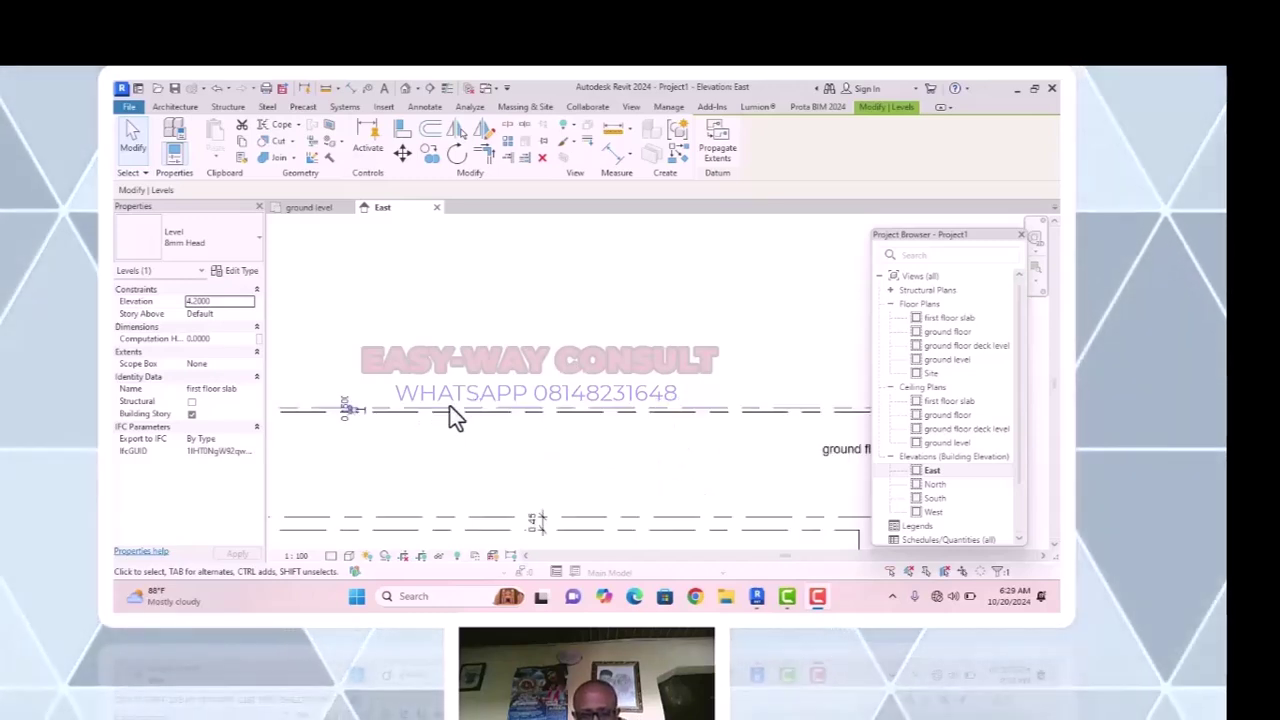
pyautogui.scroll(-3, 453, 371)
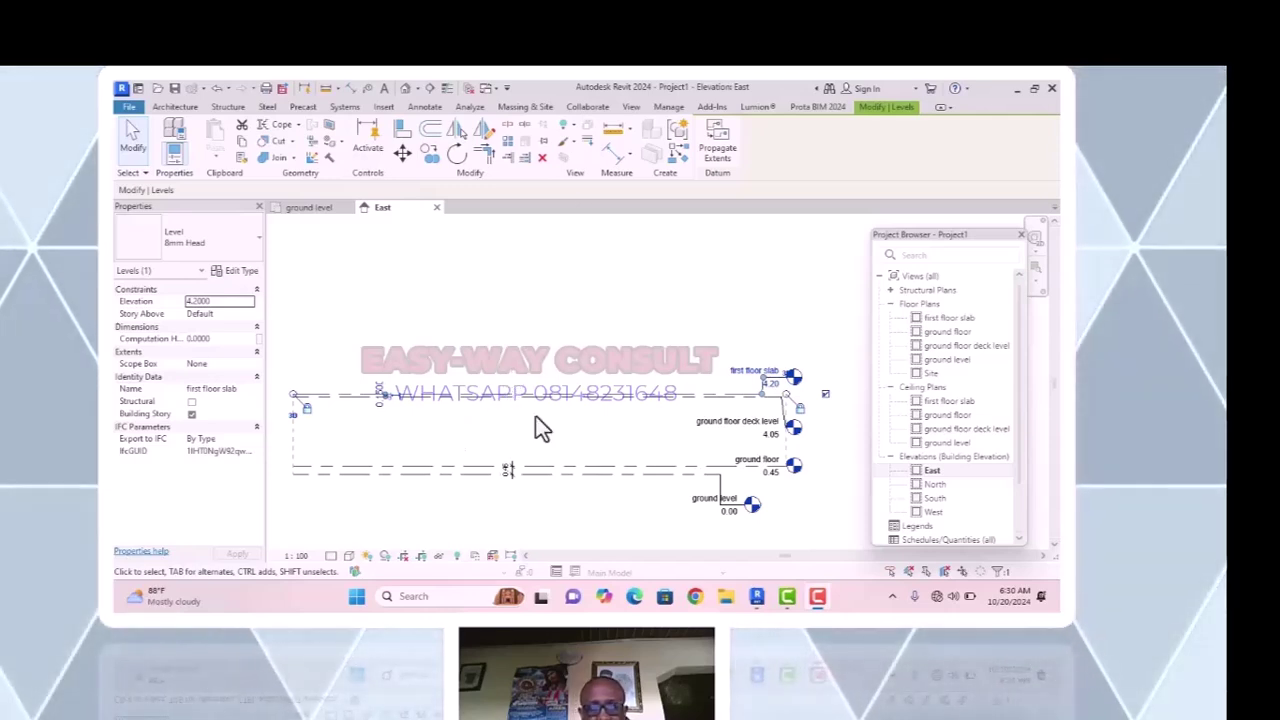
pyautogui.scroll(2, 586, 340)
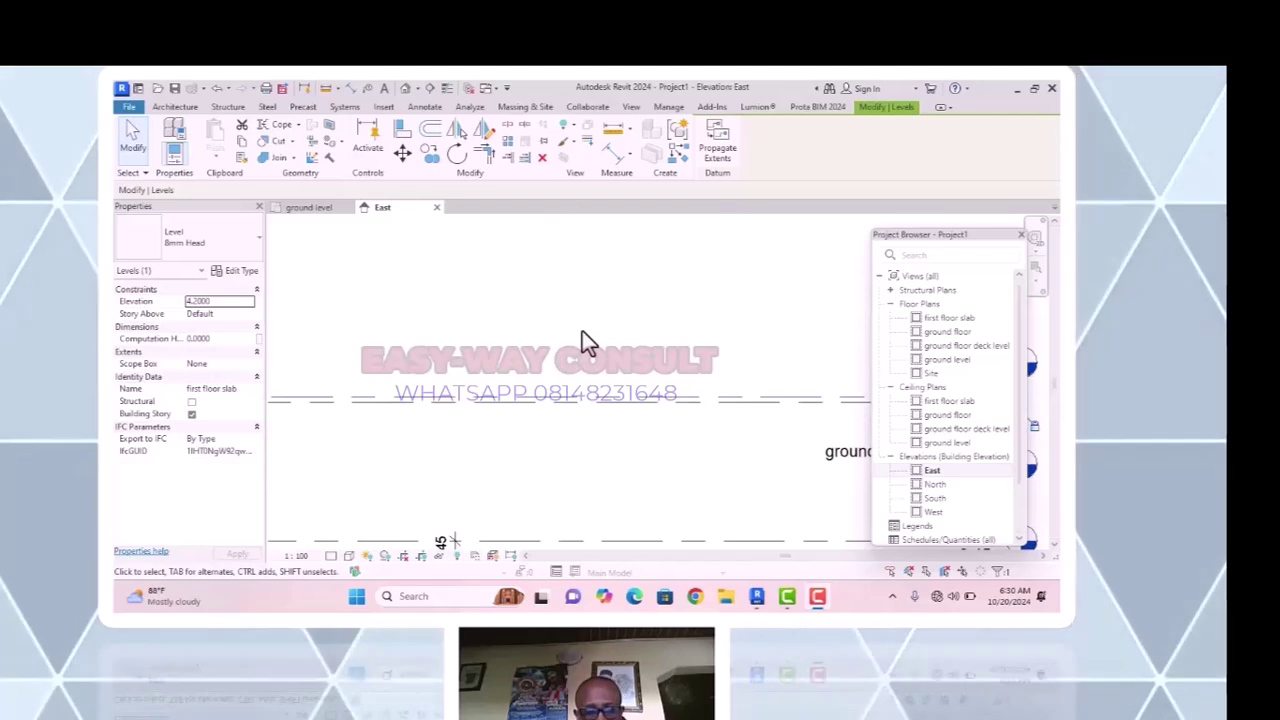
pyautogui.scroll(-2, 593, 447)
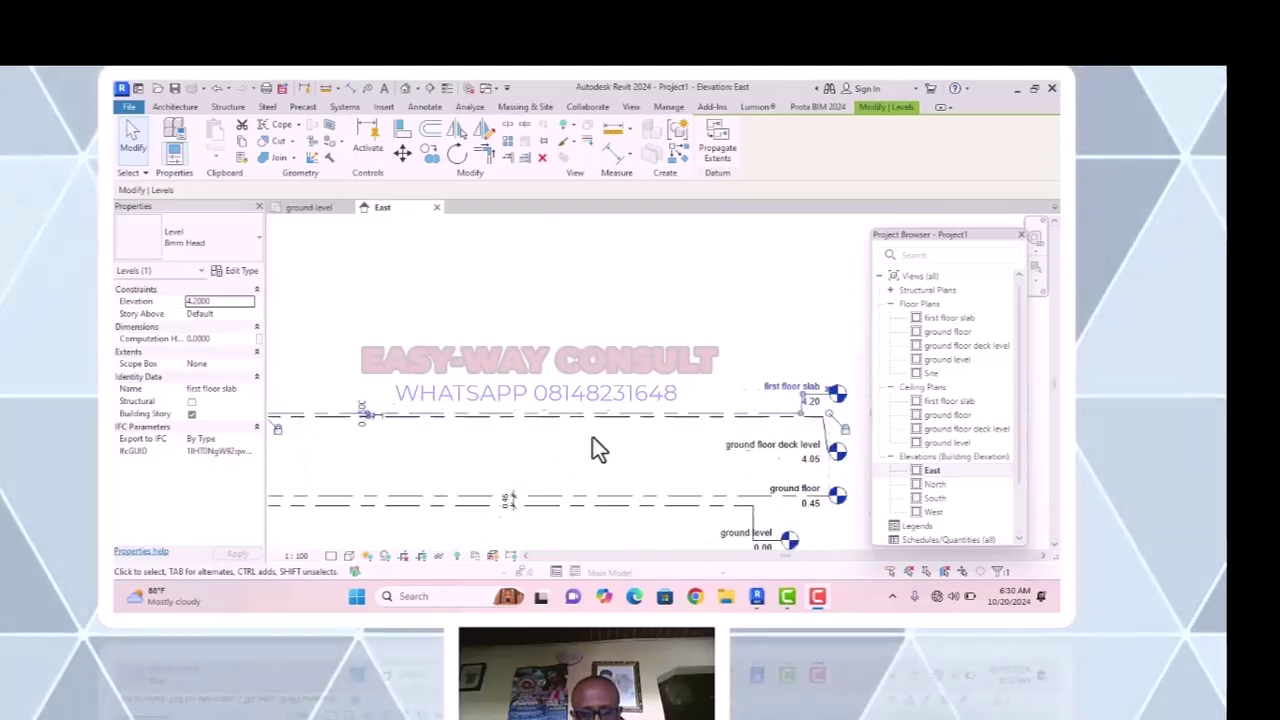
pyautogui.scroll(1, 683, 372)
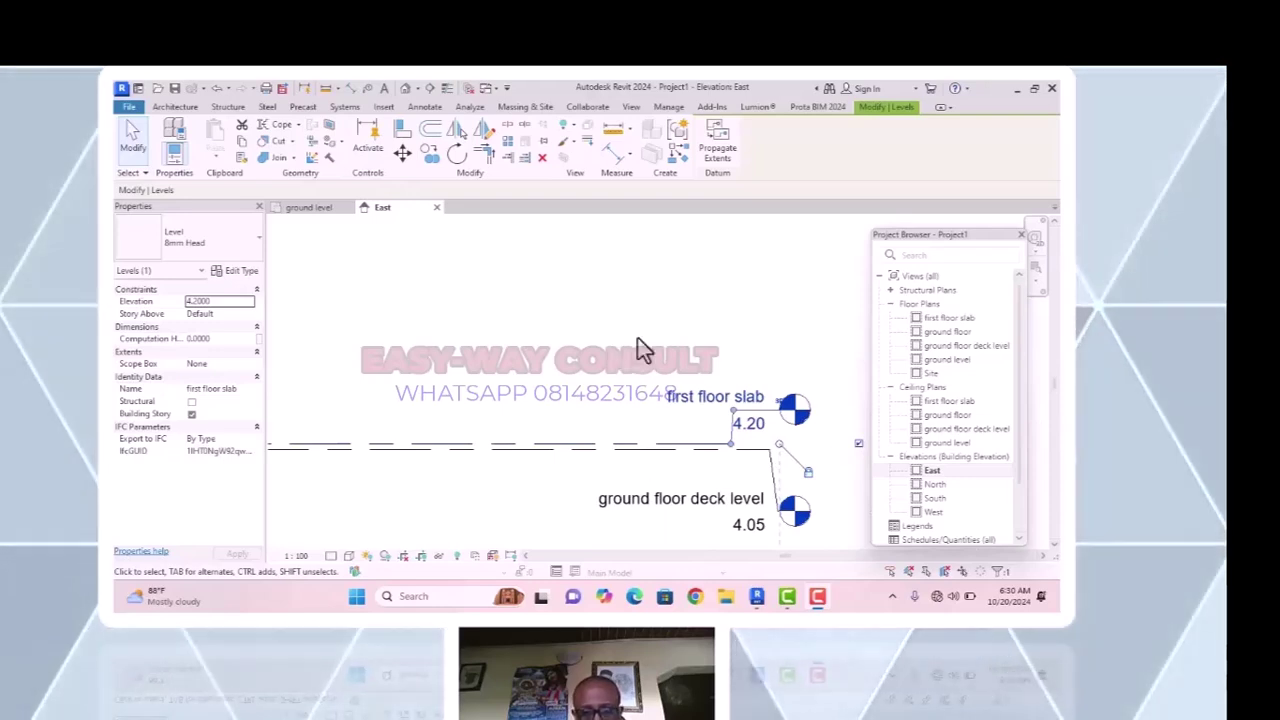
pyautogui.scroll(-2, 586, 412)
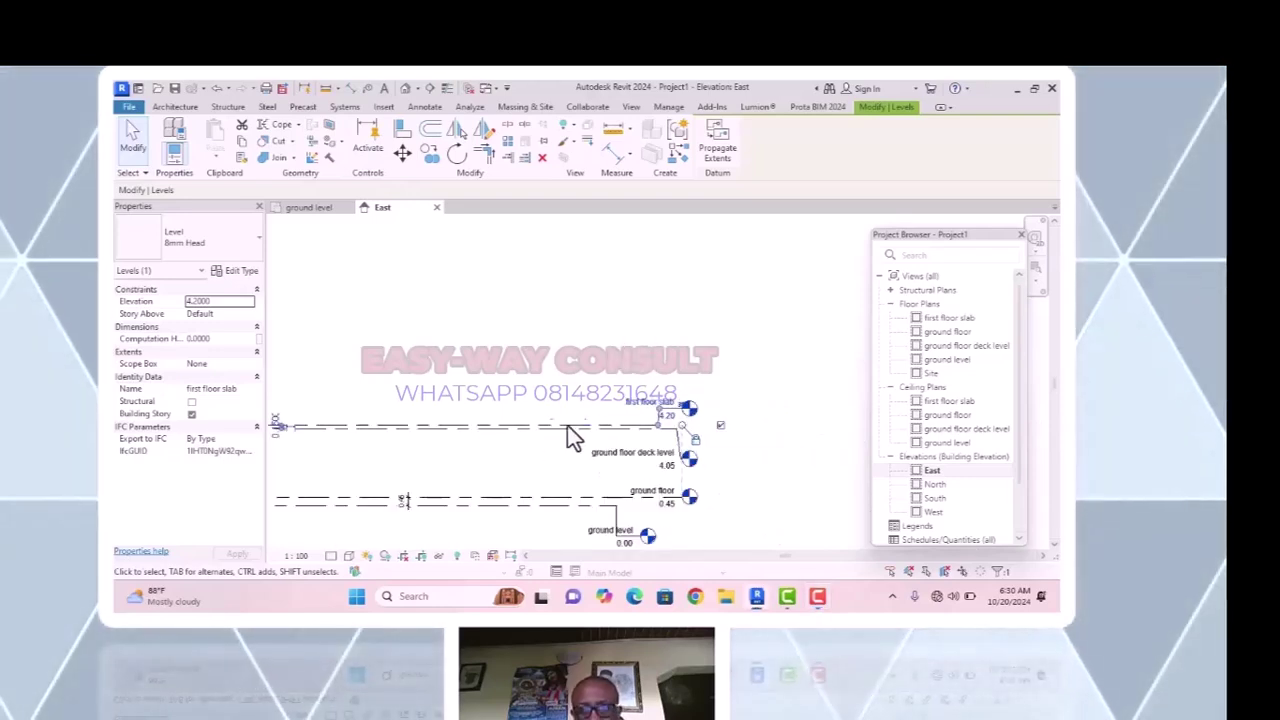
pyautogui.scroll(3, 295, 425)
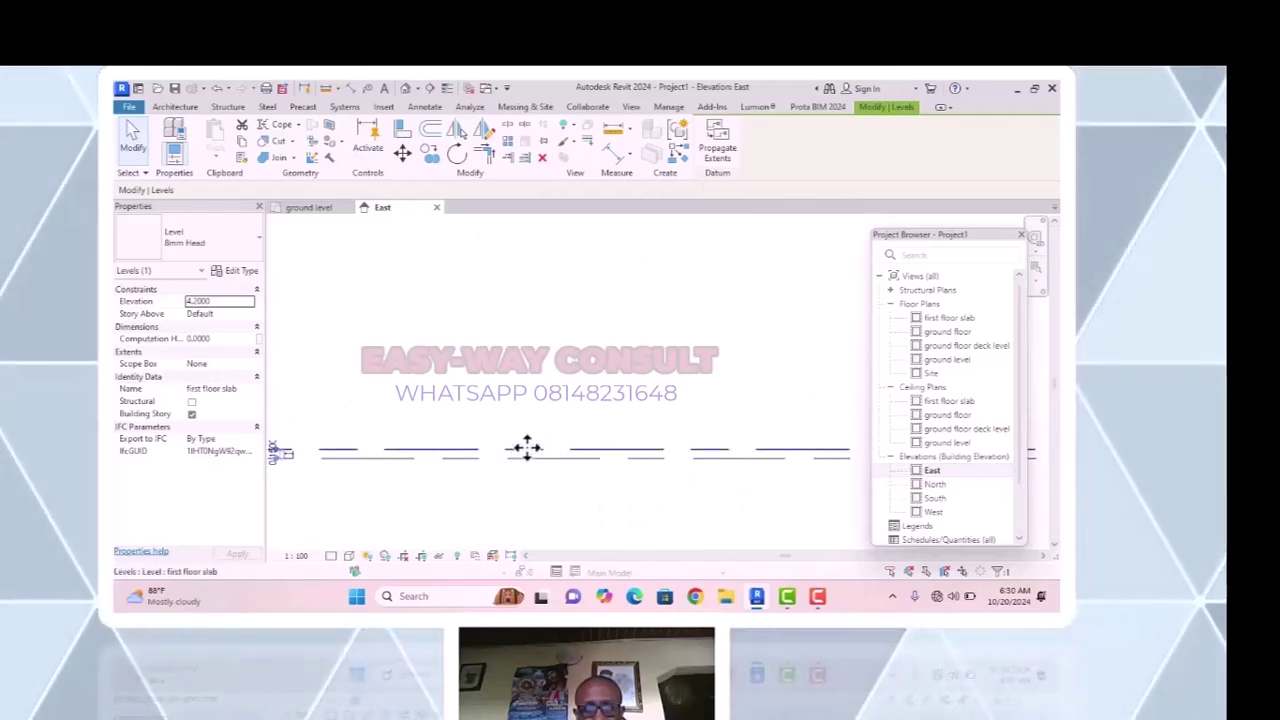
pyautogui.scroll(-3, 549, 331)
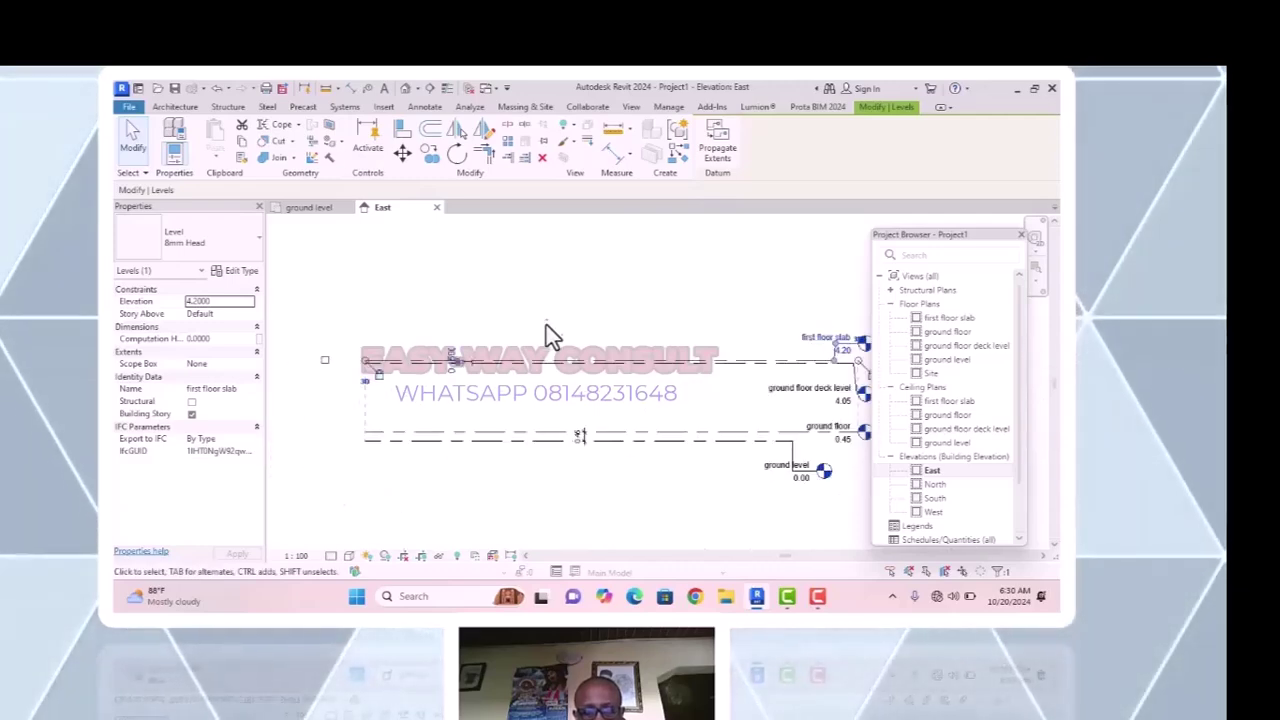
pyautogui.click(503, 398)
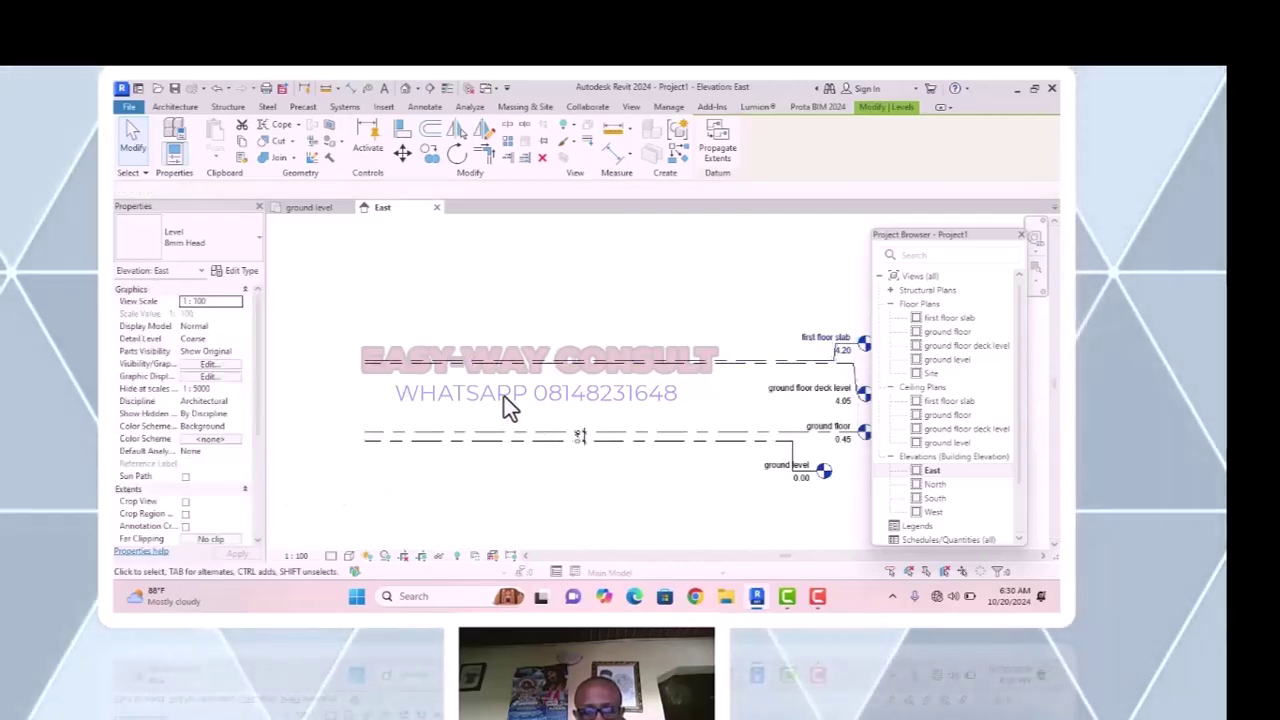
pyautogui.scroll(2, 720, 361)
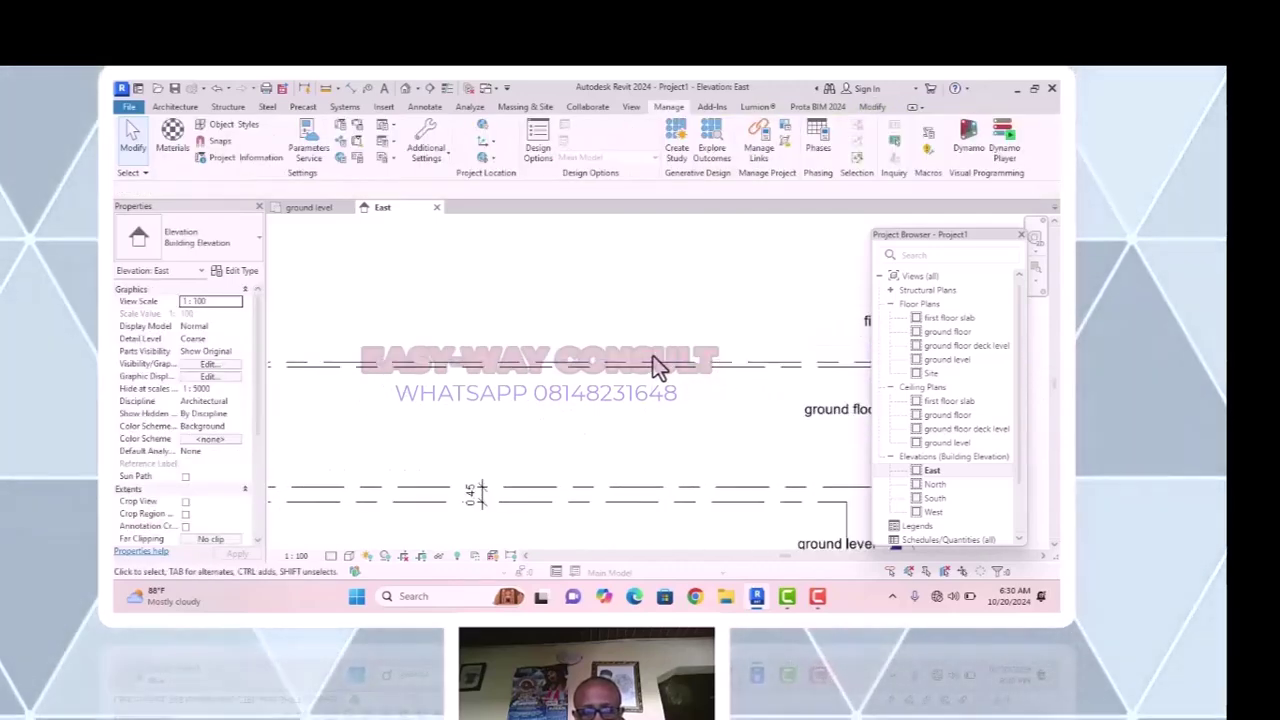
pyautogui.click(575, 366)
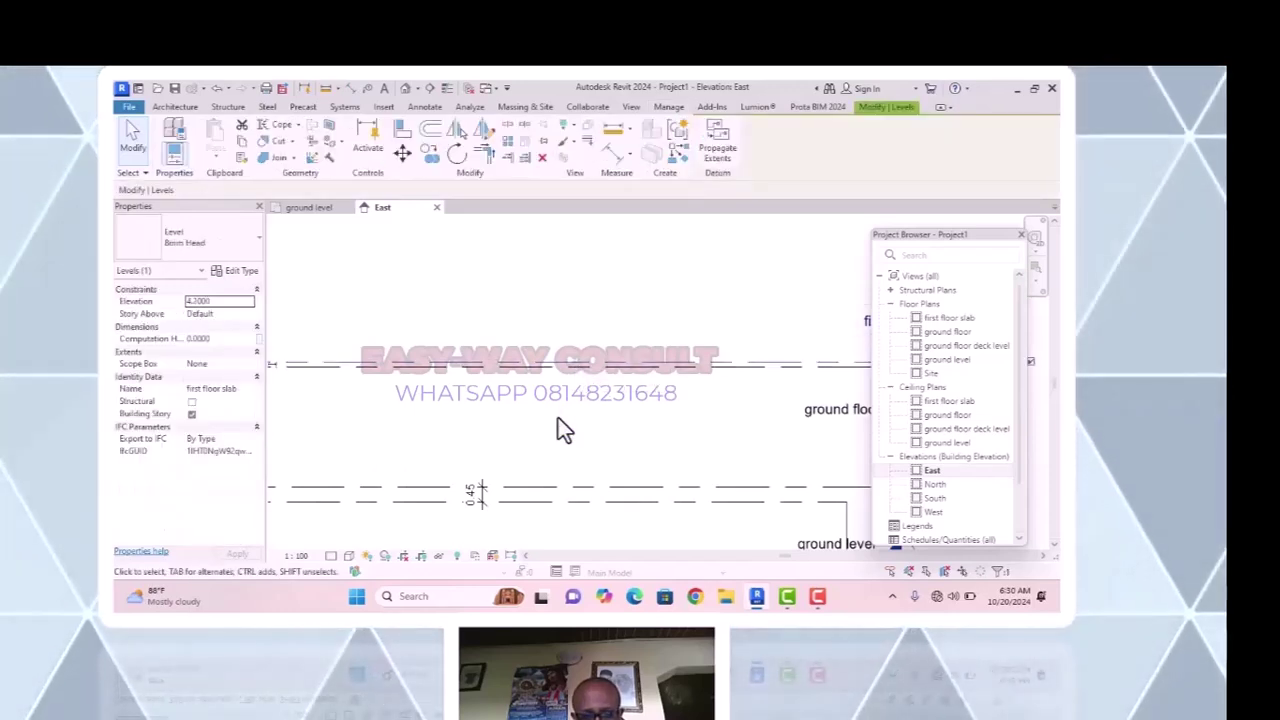
pyautogui.scroll(-3, 558, 415)
pyautogui.scroll(4, 583, 375)
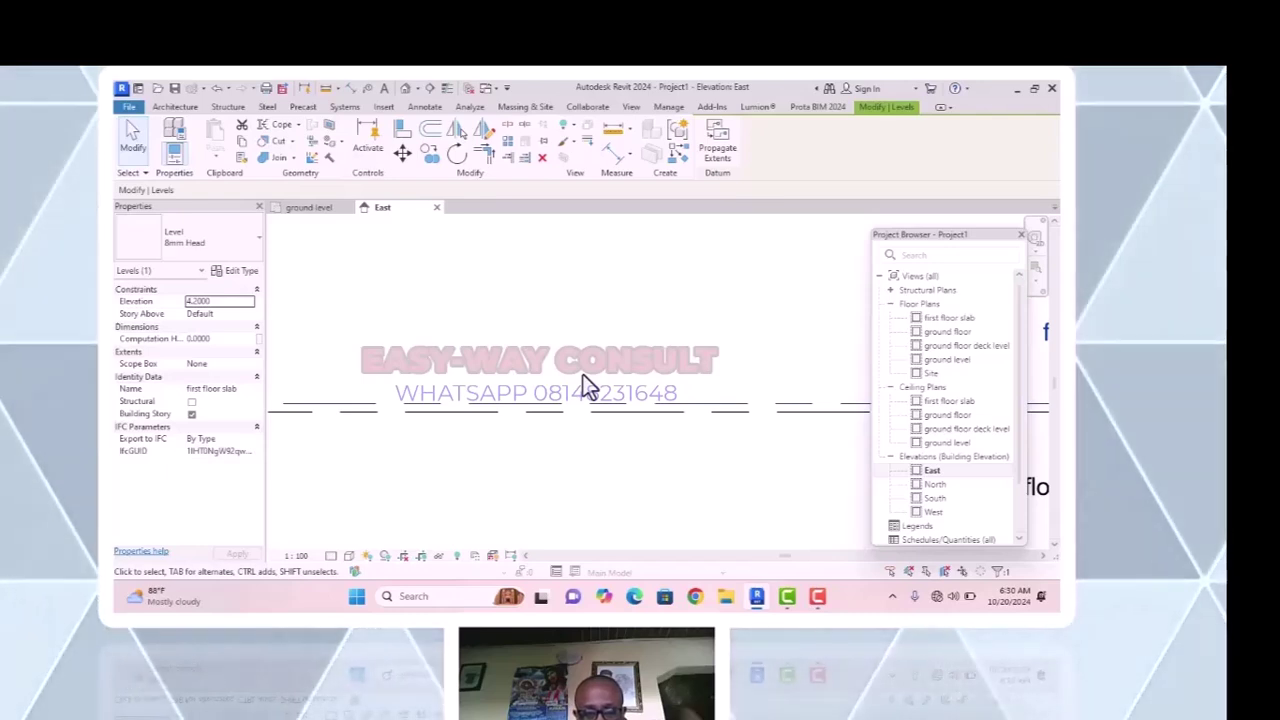
pyautogui.scroll(-2, 590, 366)
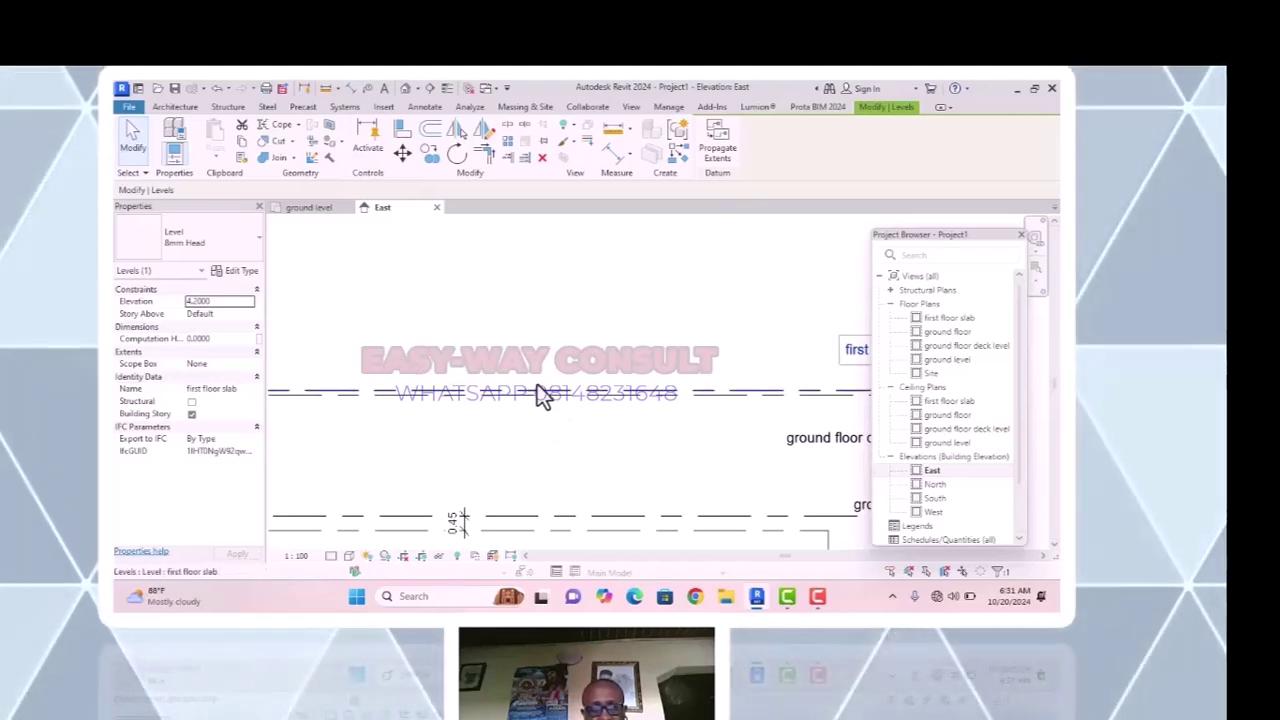
# Start creating a level similar to the first floor slab level.
pyautogui.click(559, 297)
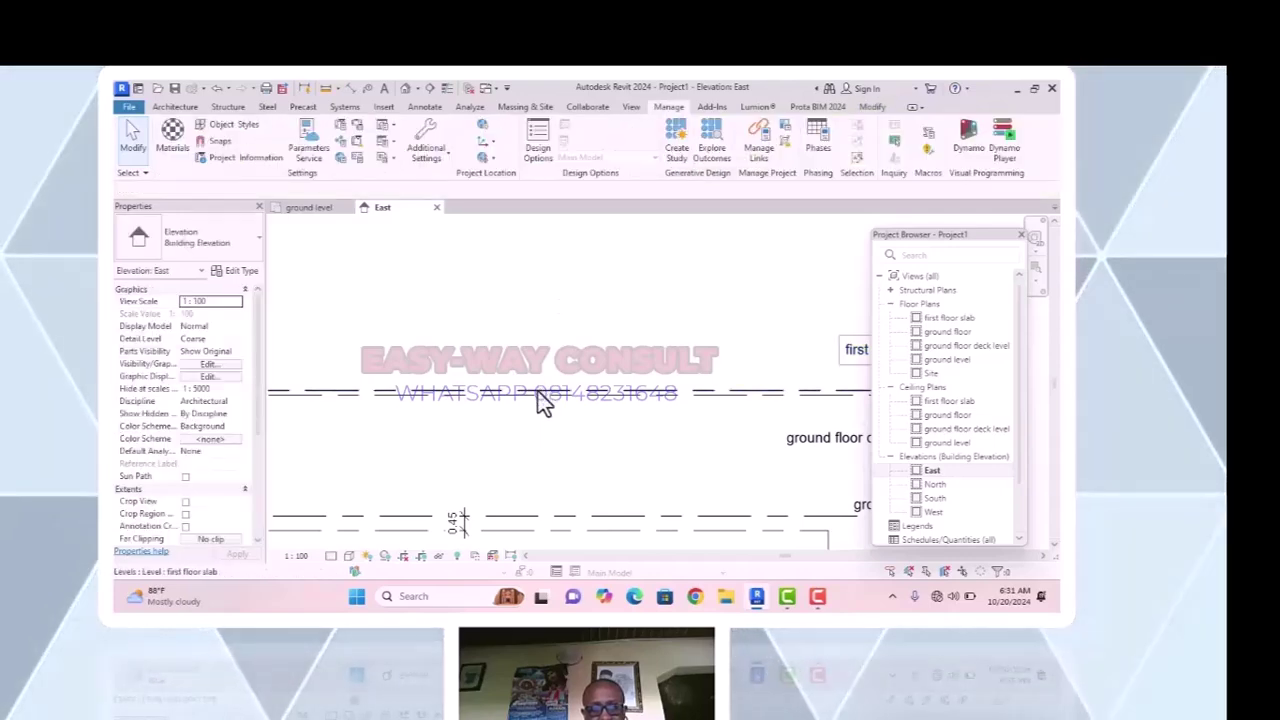
pyautogui.click(541, 395)
pyautogui.rightClick(561, 294)
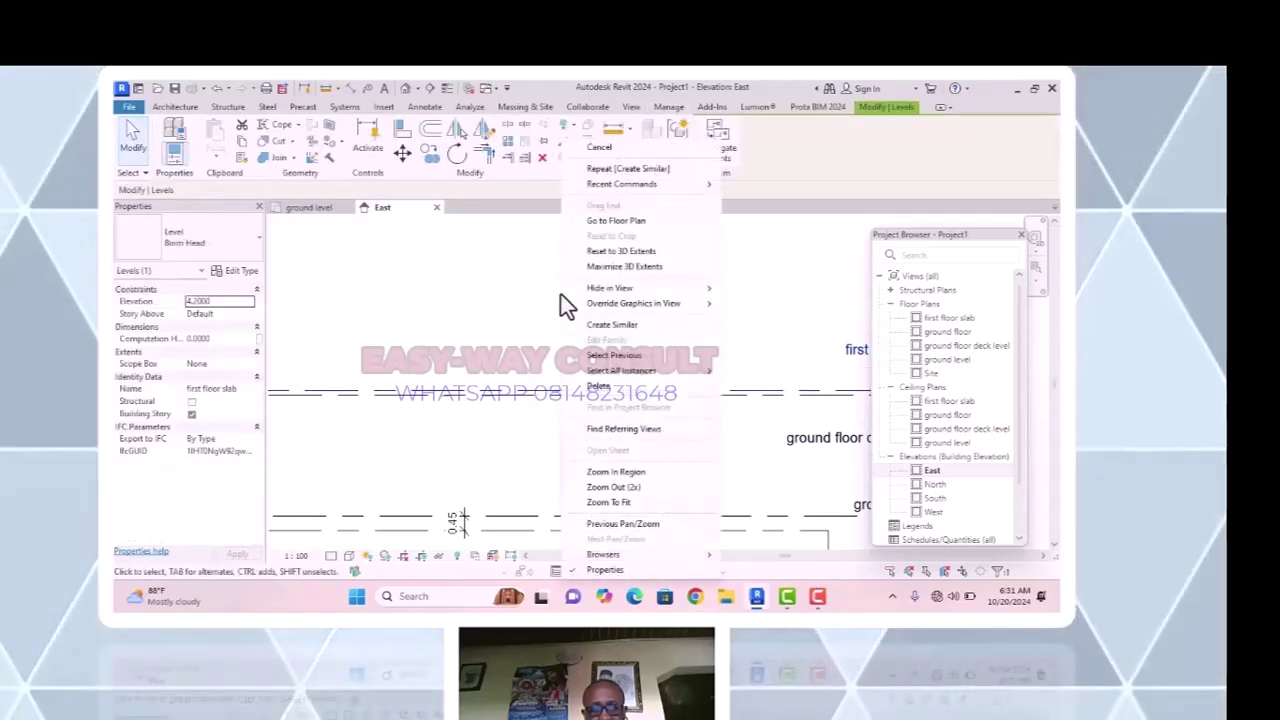
pyautogui.click(625, 328)
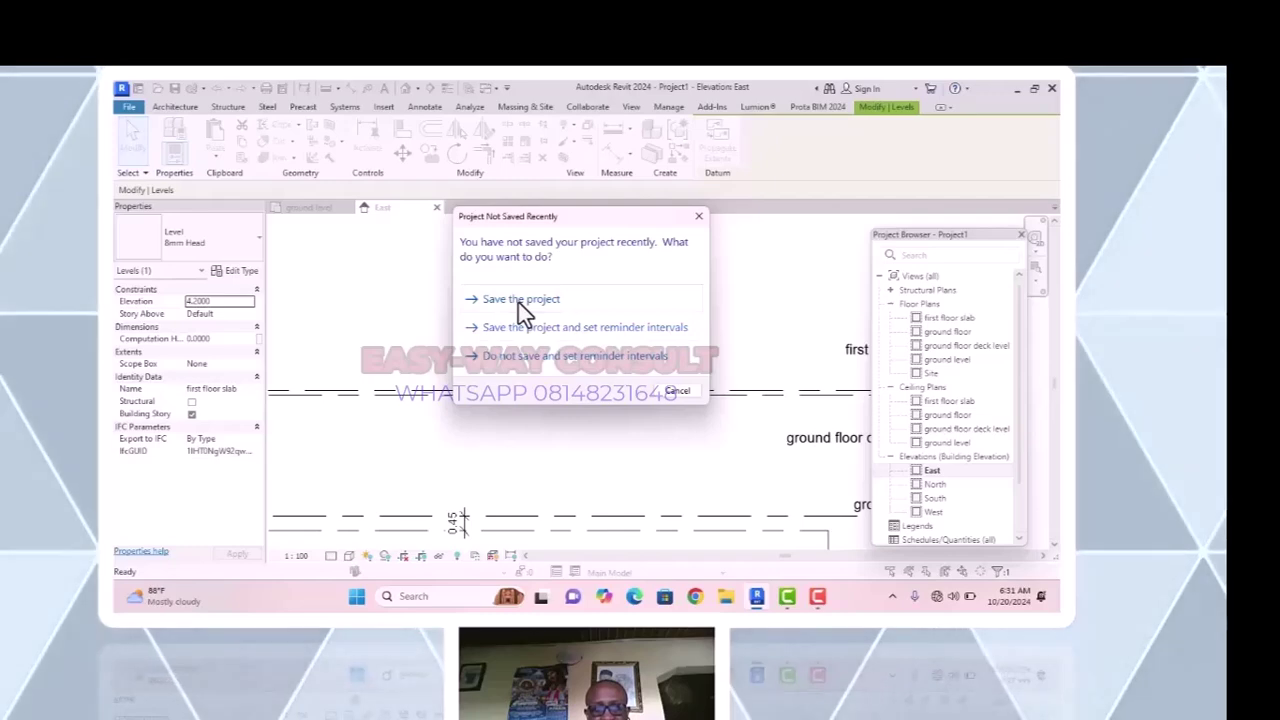
# Save the project in the Documents folder under the file name learning.
pyautogui.click(518, 300)
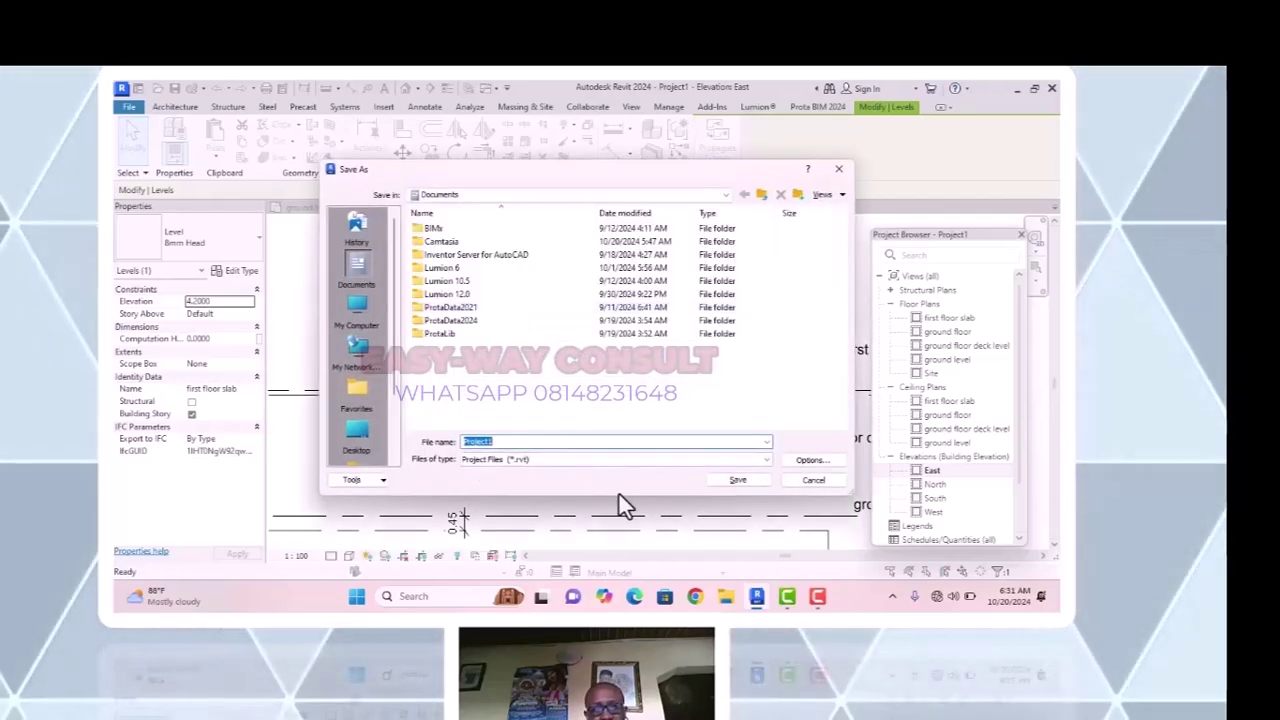
pyautogui.write('learn')
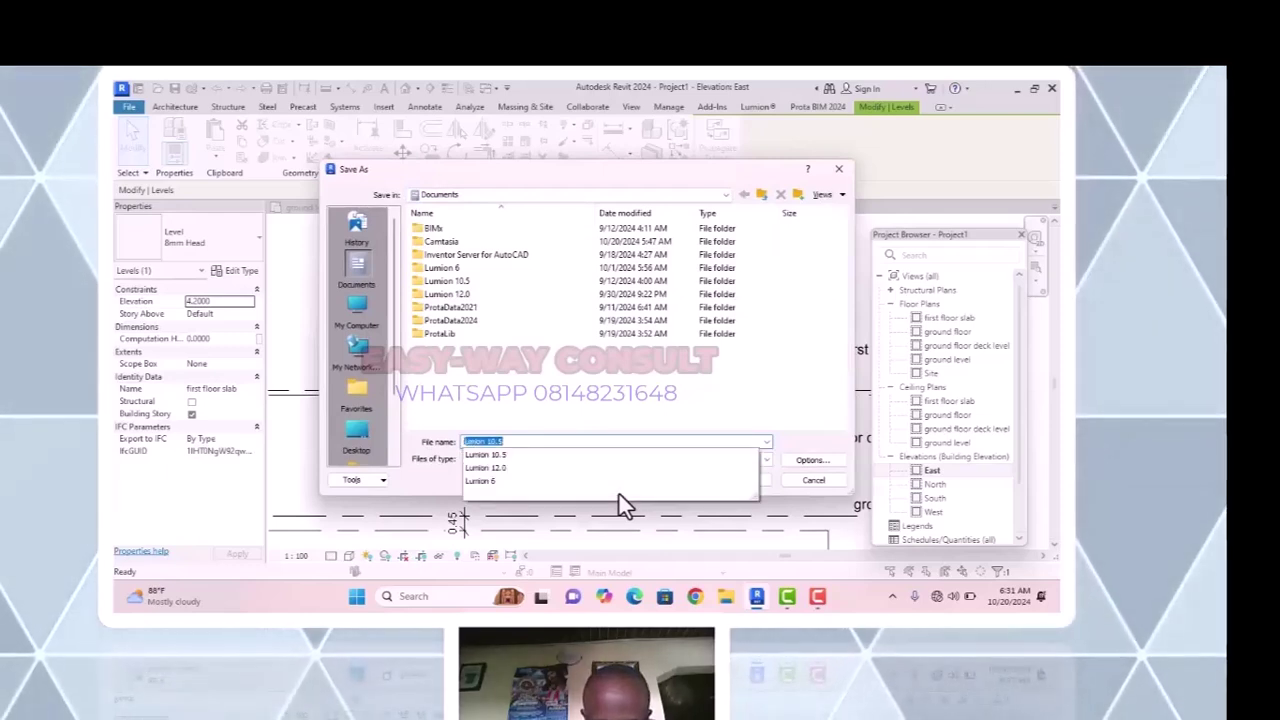
pyautogui.write('in')
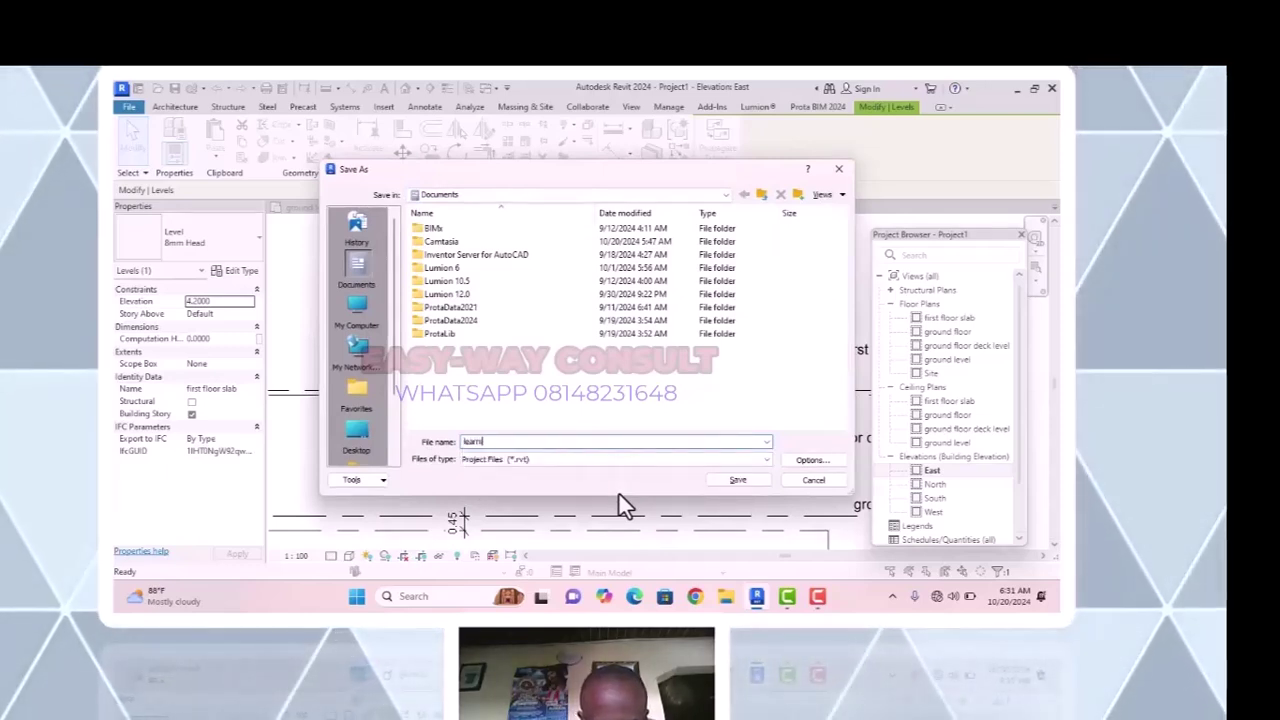
pyautogui.write('g')
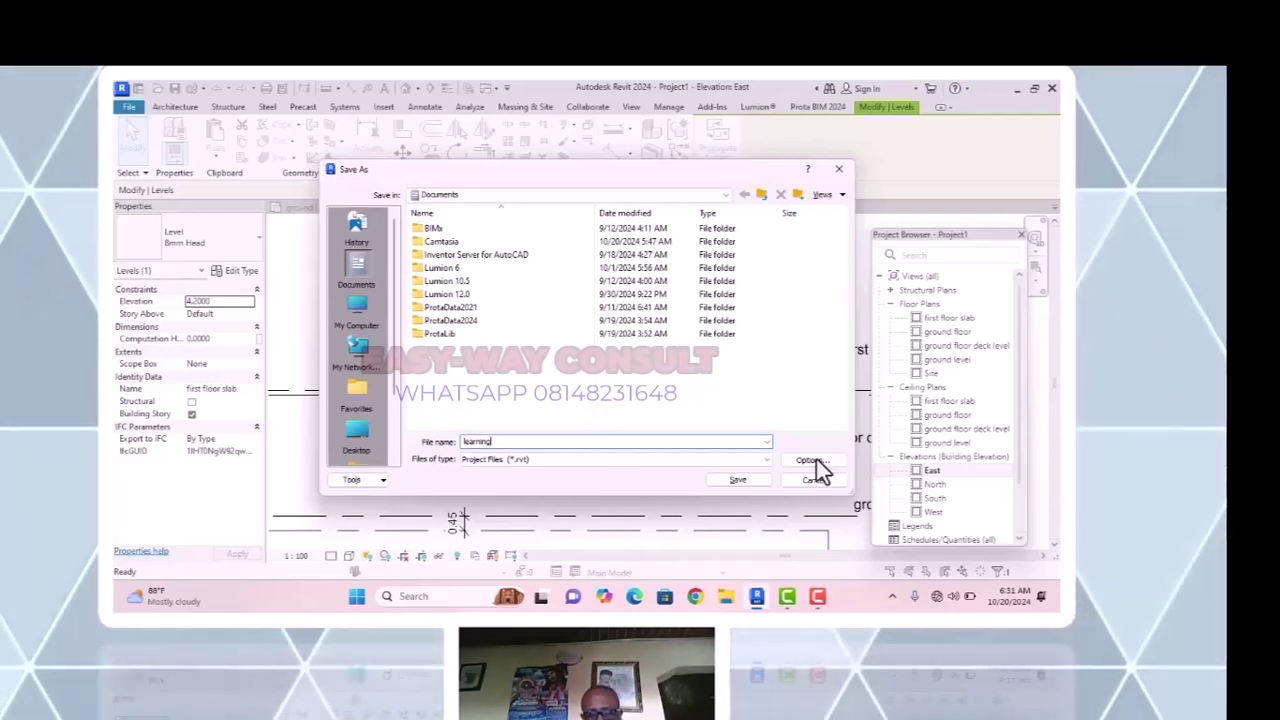
pyautogui.click(738, 480)
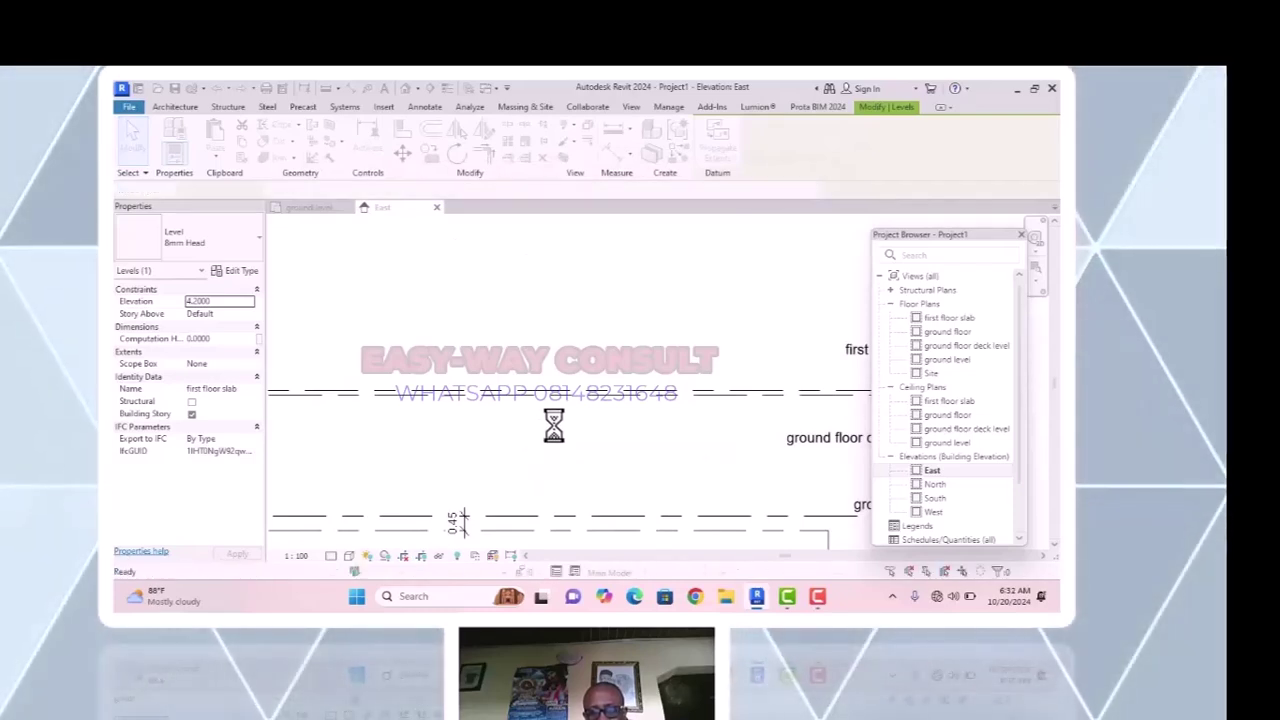
# Place a new level with Pick Lines, offset 3.0 m above the first floor slab level, and leave the command.
pyautogui.press('l')
pyautogui.press('l')
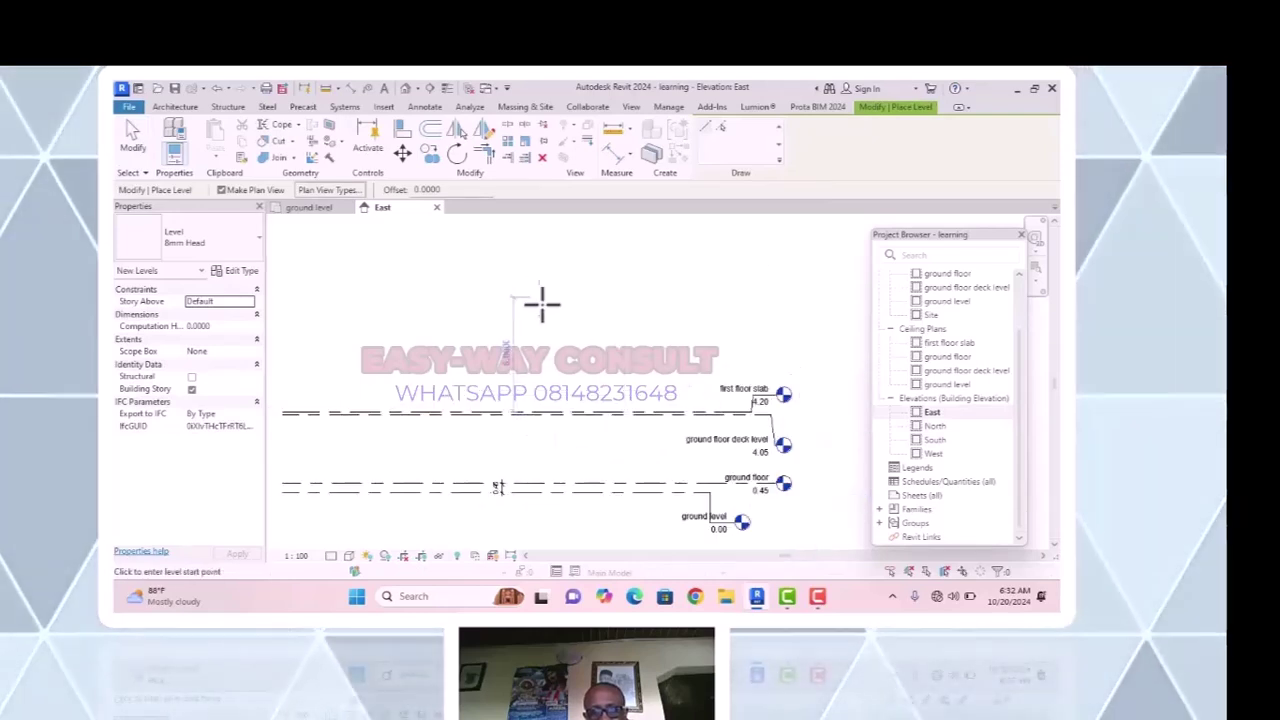
pyautogui.scroll(3, 531, 425)
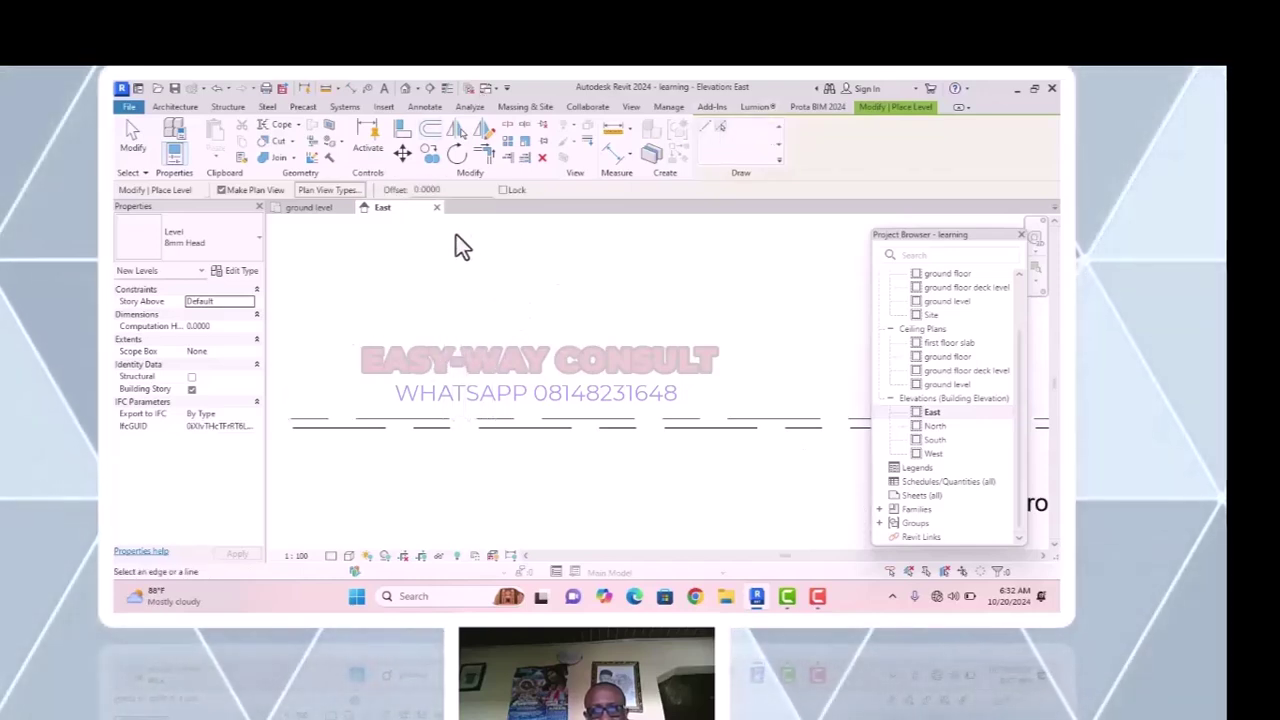
pyautogui.click(453, 190)
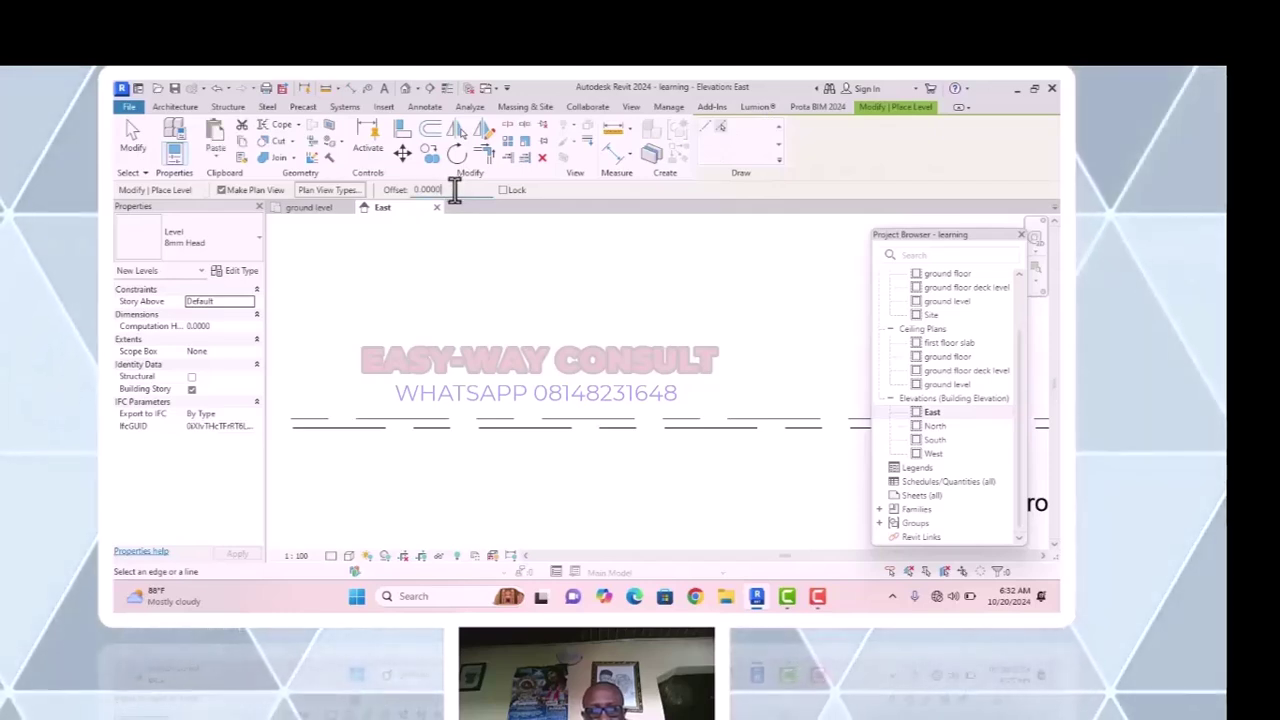
pyautogui.press('BackSpace')
pyautogui.press('BackSpace')
pyautogui.press('BackSpace')
pyautogui.press('BackSpace')
pyautogui.press('BackSpace')
pyautogui.press('BackSpace')
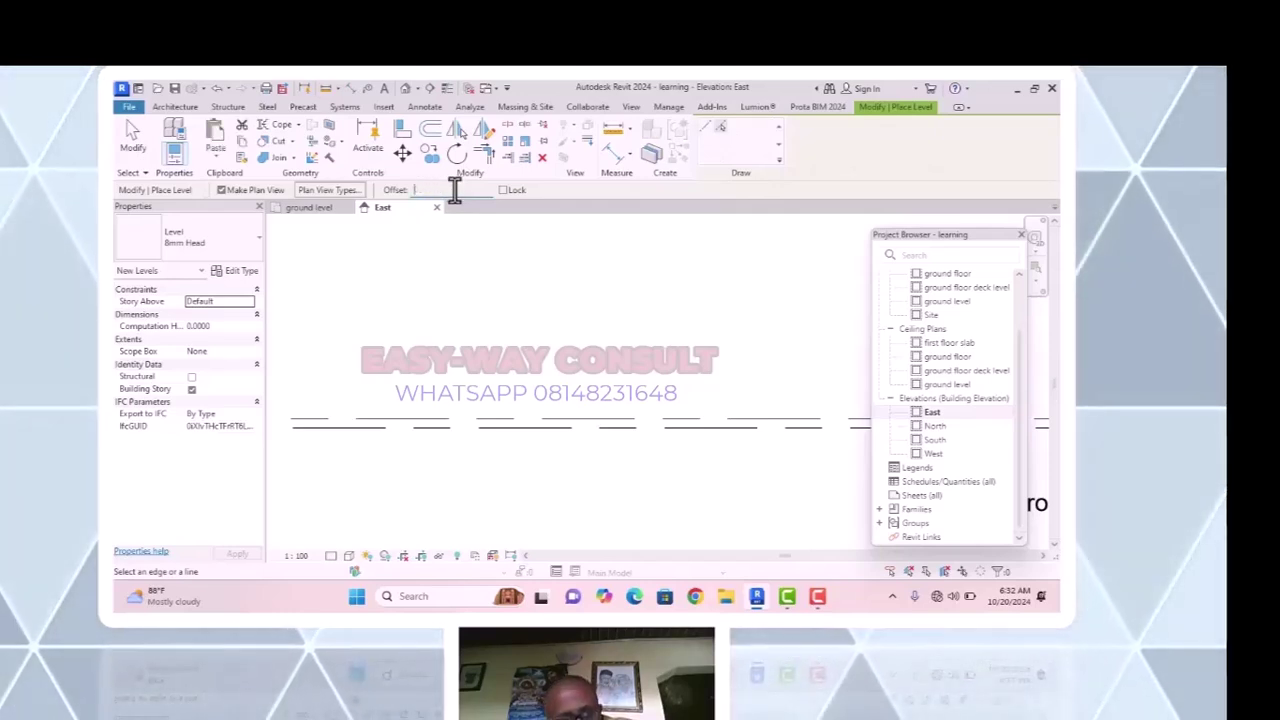
pyautogui.write('3')
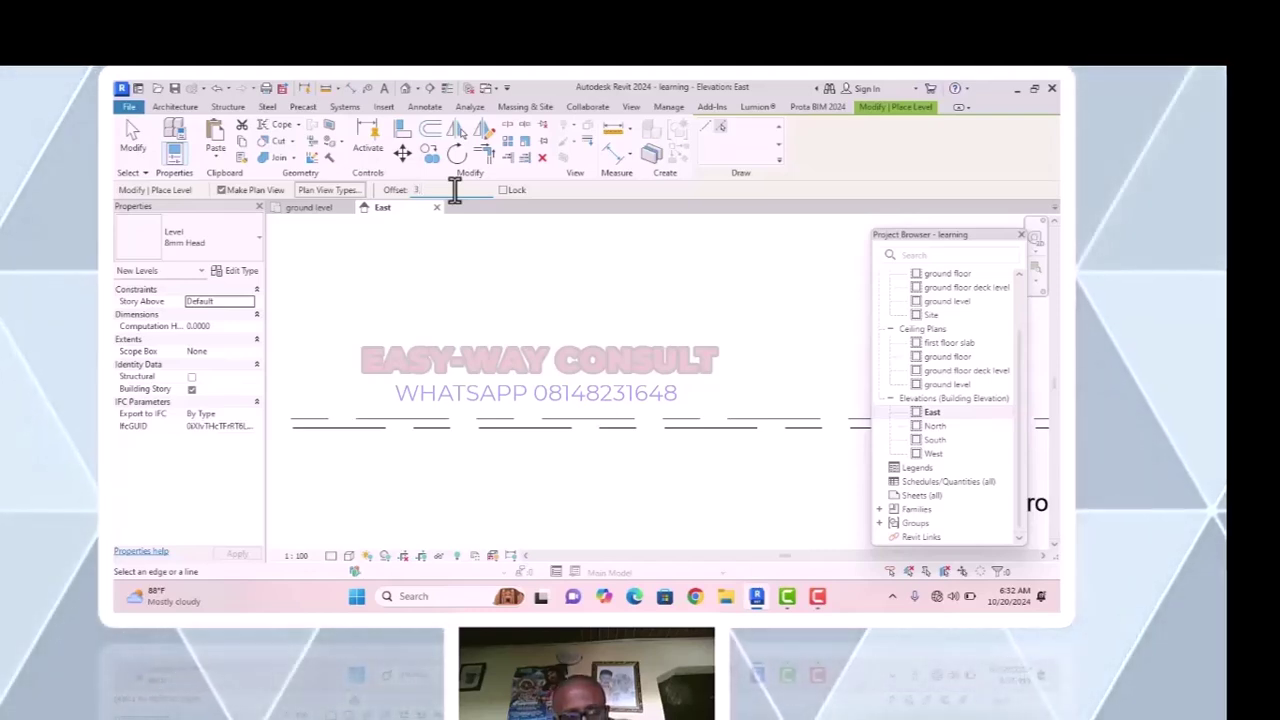
pyautogui.write('.0')
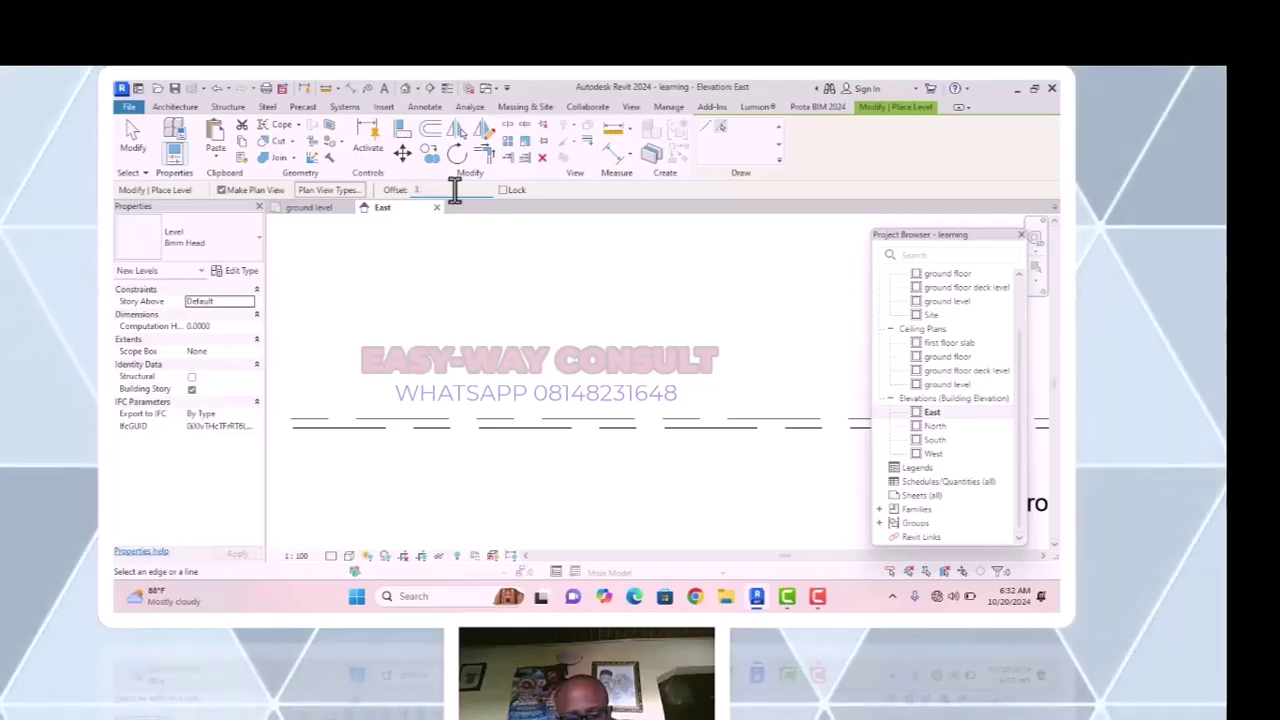
pyautogui.click(501, 425)
pyautogui.scroll(-4, 498, 387)
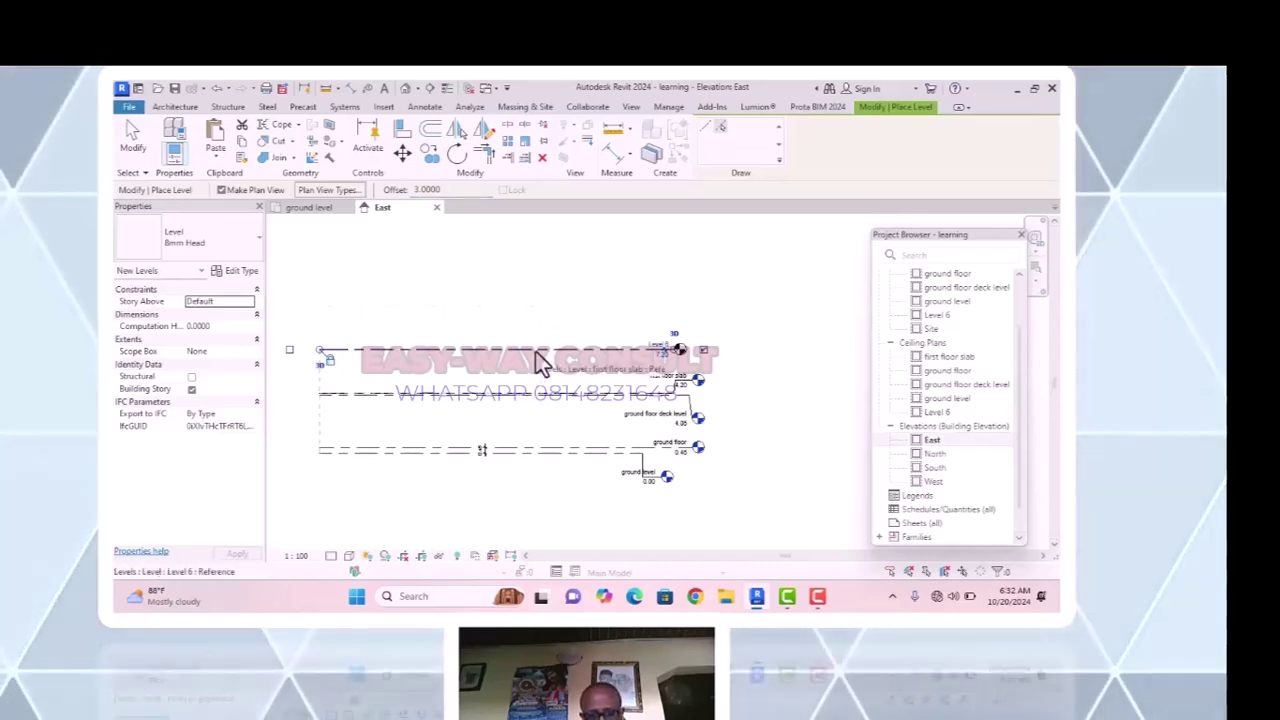
pyautogui.scroll(1, 536, 352)
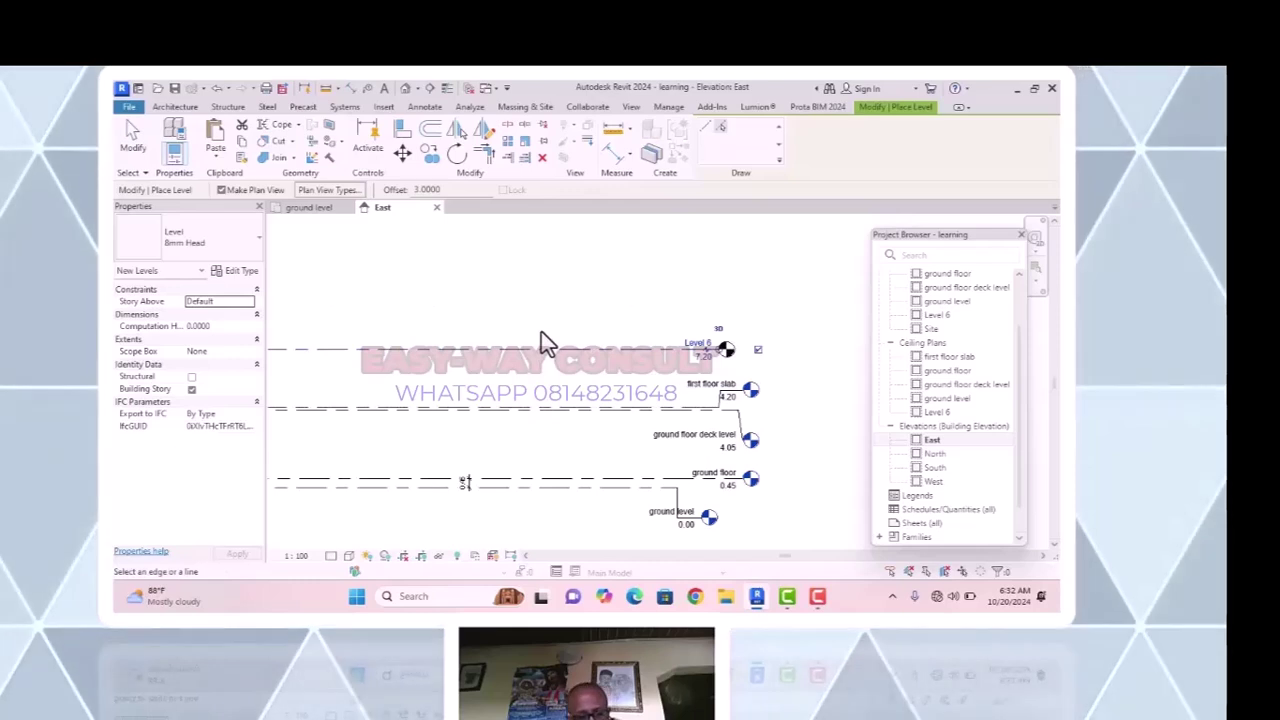
pyautogui.press('Escape')
pyautogui.press('Escape')
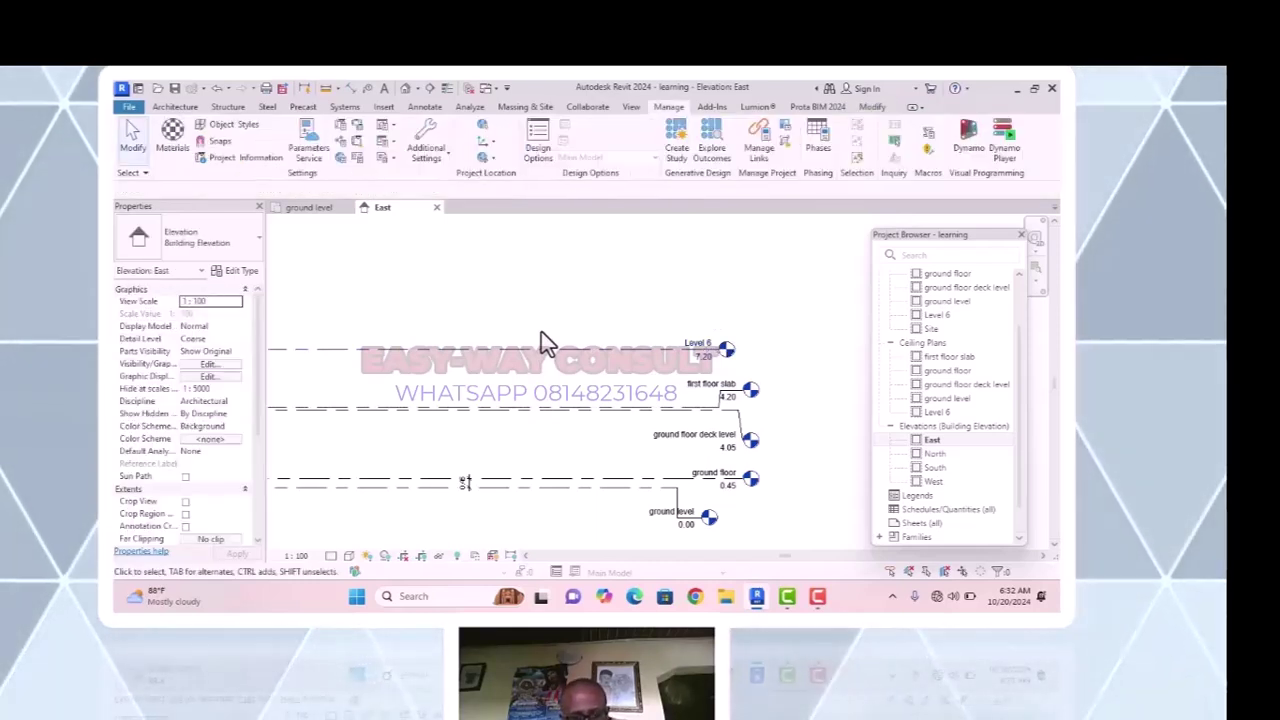
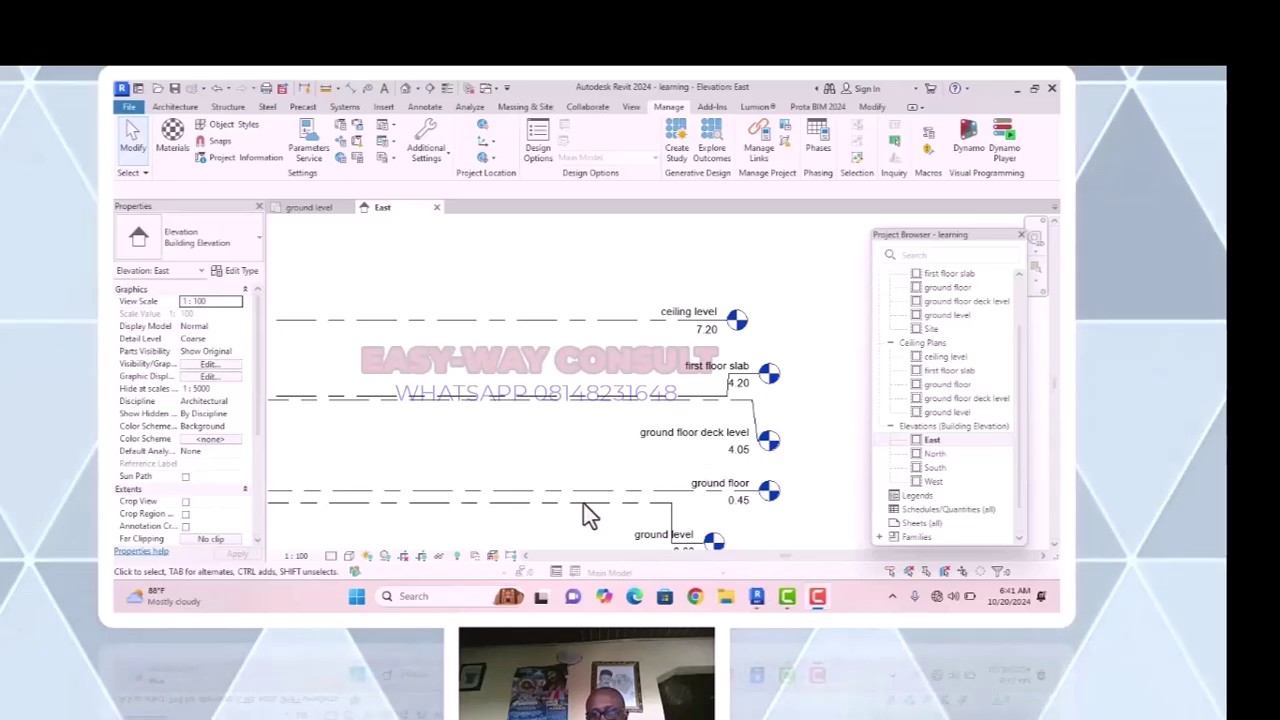
# Open the Site floor plan view.
pyautogui.scroll(-2, 791, 504)
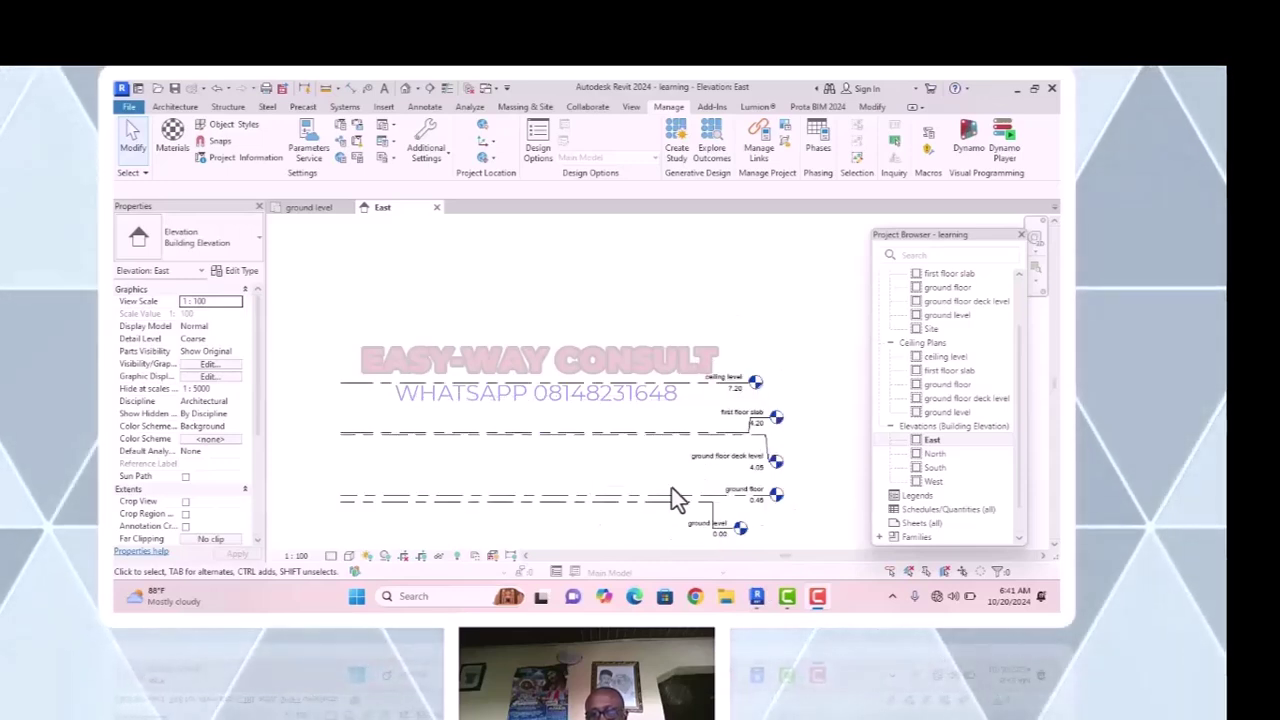
pyautogui.click(935, 331)
pyautogui.doubleClick(935, 331)
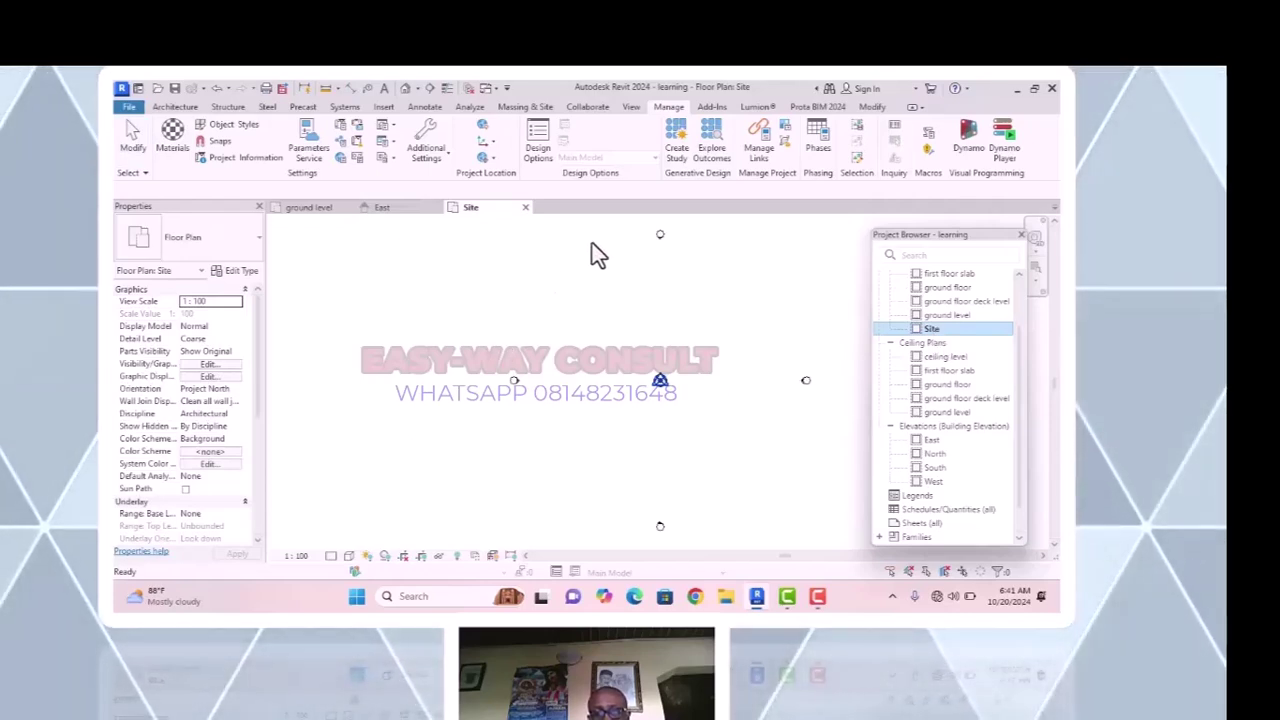
# In the ground level floor plan, move the complete west elevation marker about 10.2 m horizontally outward, away from the plan's centre.
pyautogui.doubleClick(934, 316)
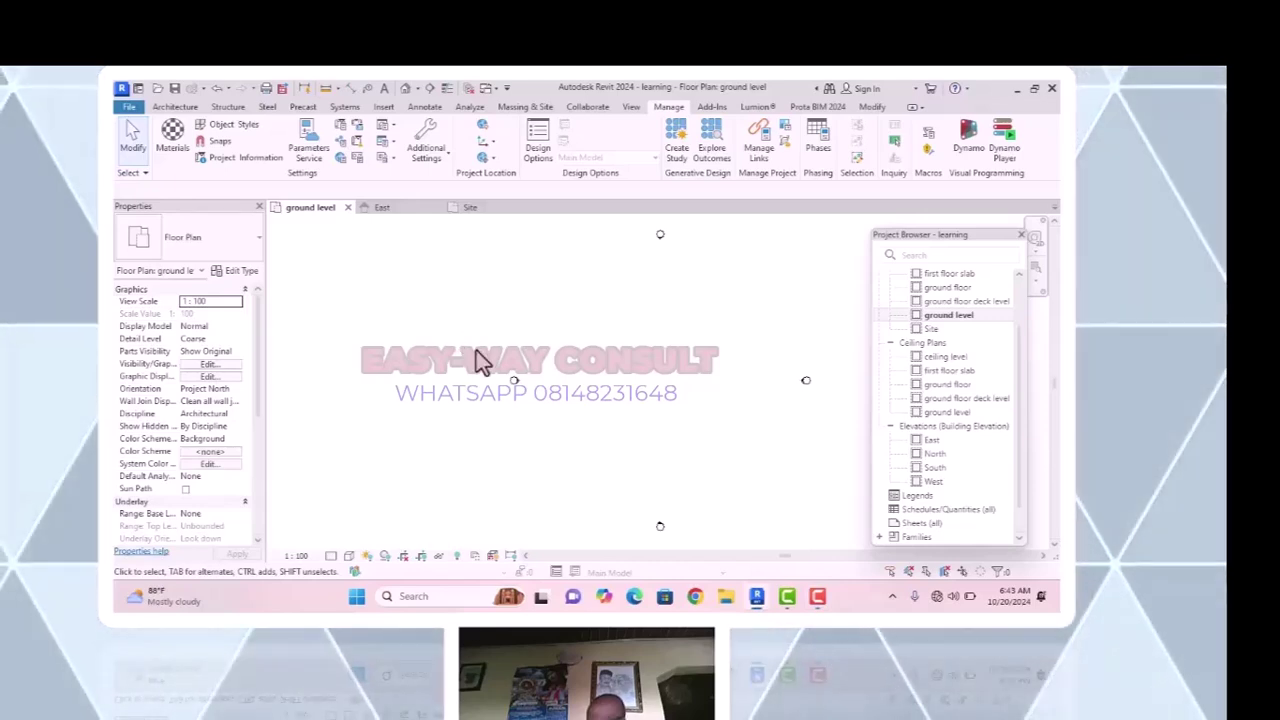
pyautogui.moveTo(505, 390); pyautogui.dragTo(562, 421)
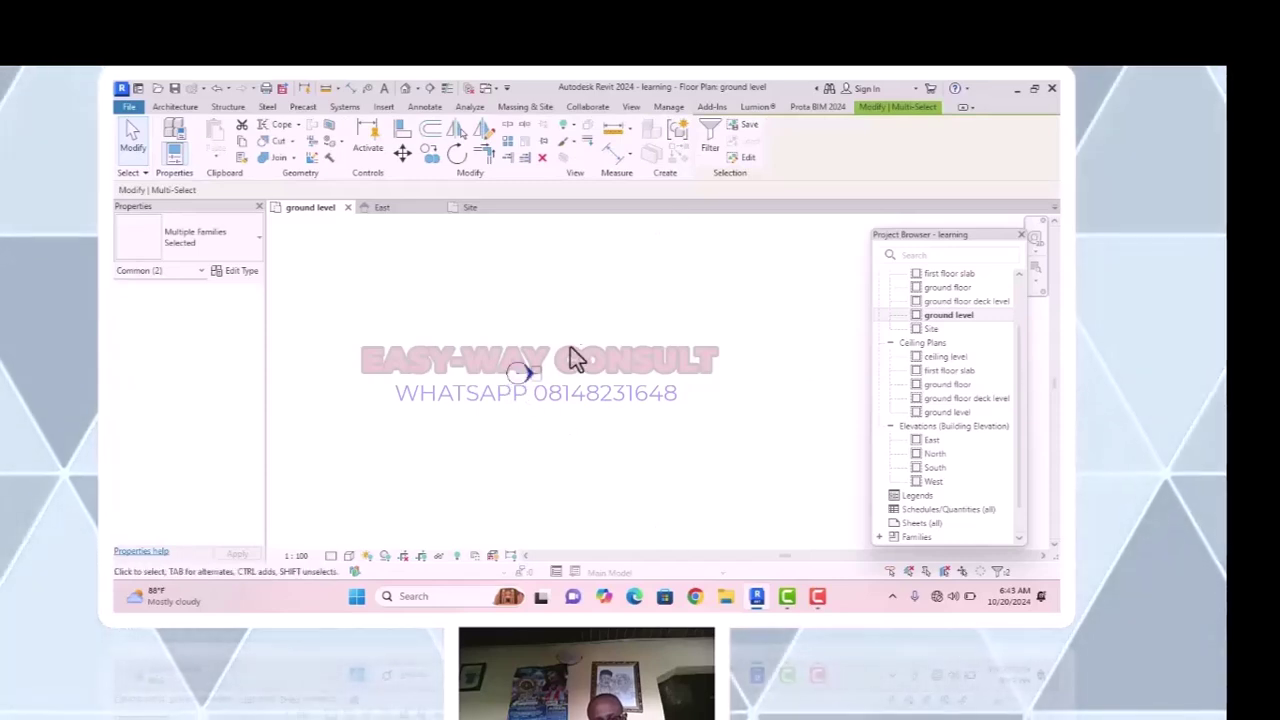
pyautogui.click(404, 152)
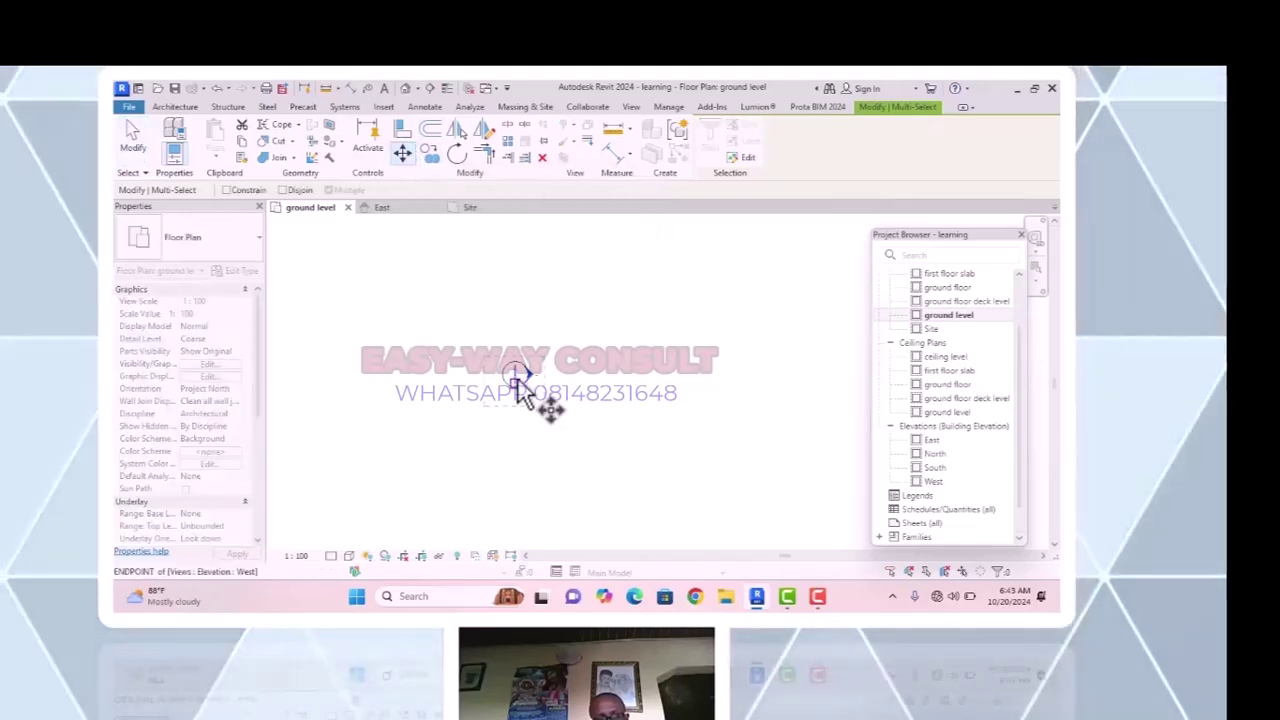
pyautogui.click(532, 390)
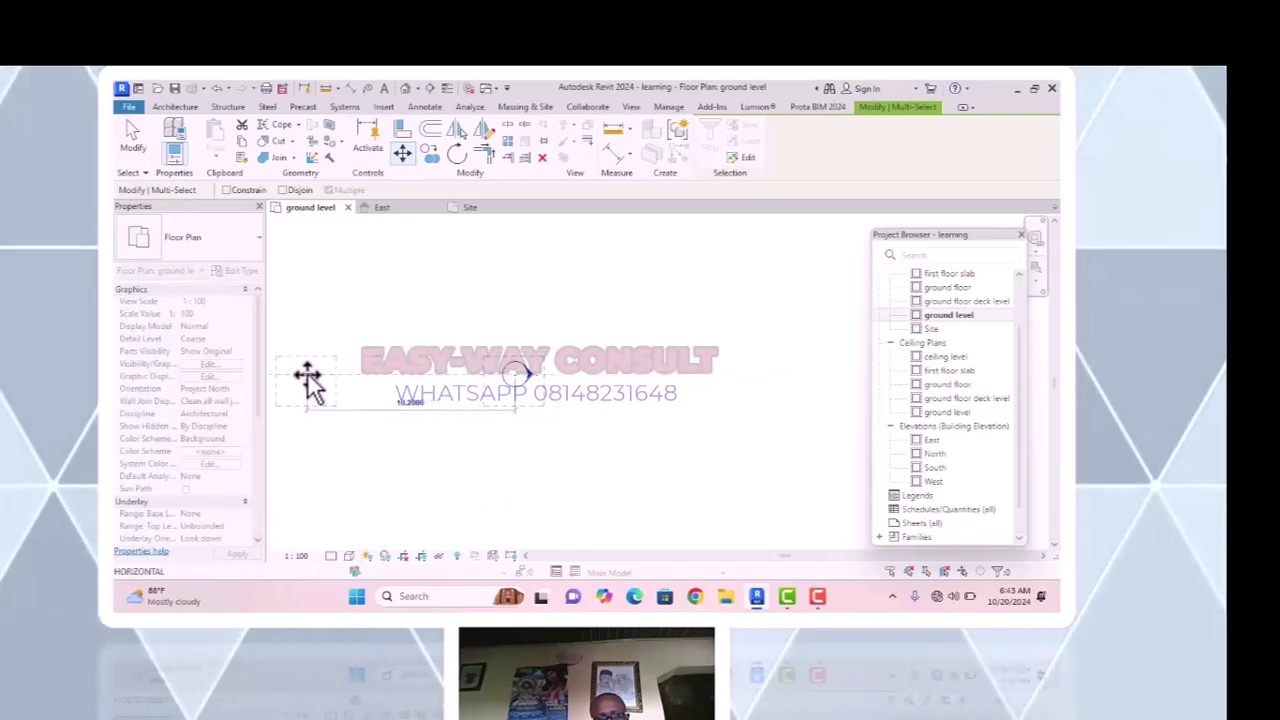
pyautogui.click(306, 374)
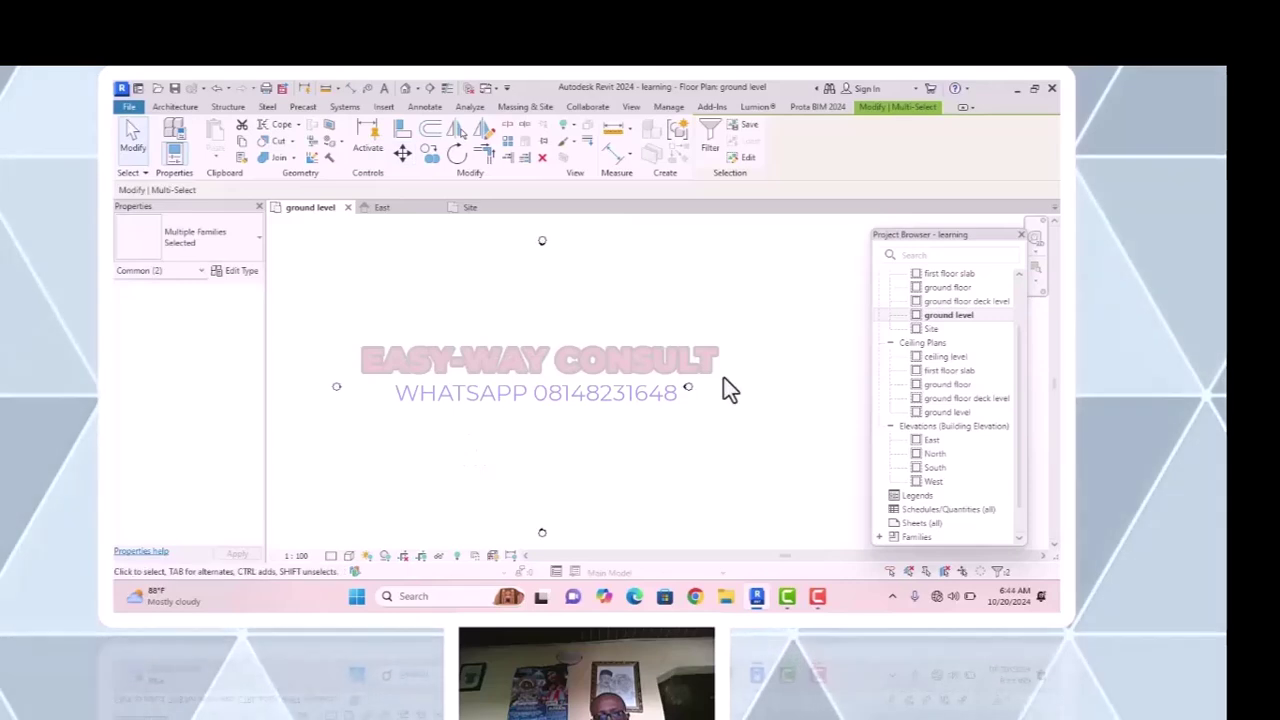
# Move the complete east elevation marker horizontally outward to widen the drawing area of the ground level plan.
pyautogui.click(610, 334)
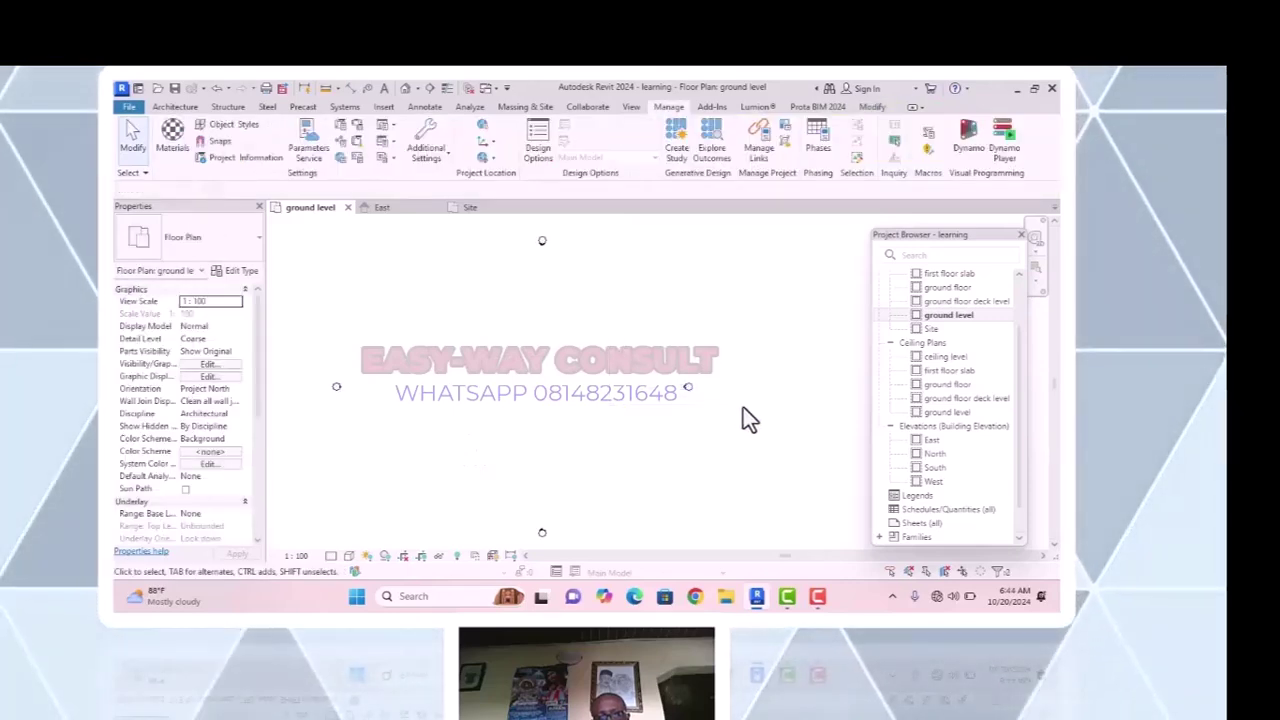
pyautogui.hotkey('ctrl', 'Left')
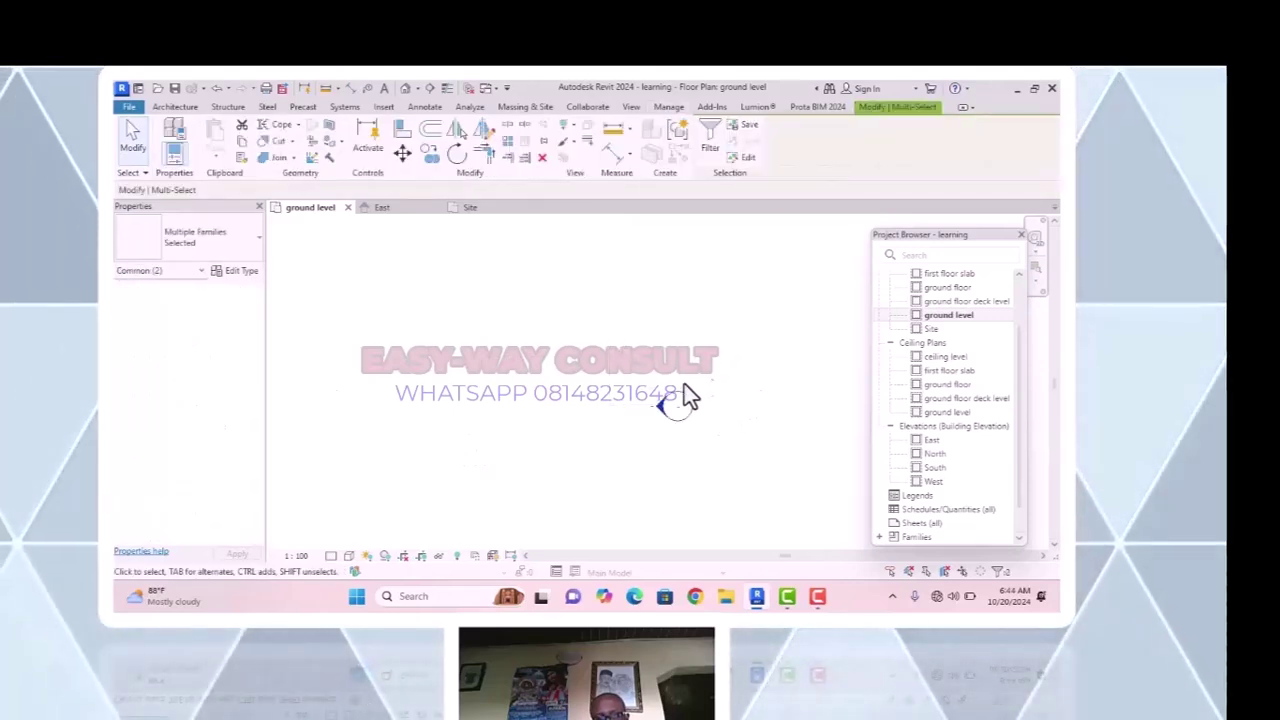
pyautogui.click(399, 159)
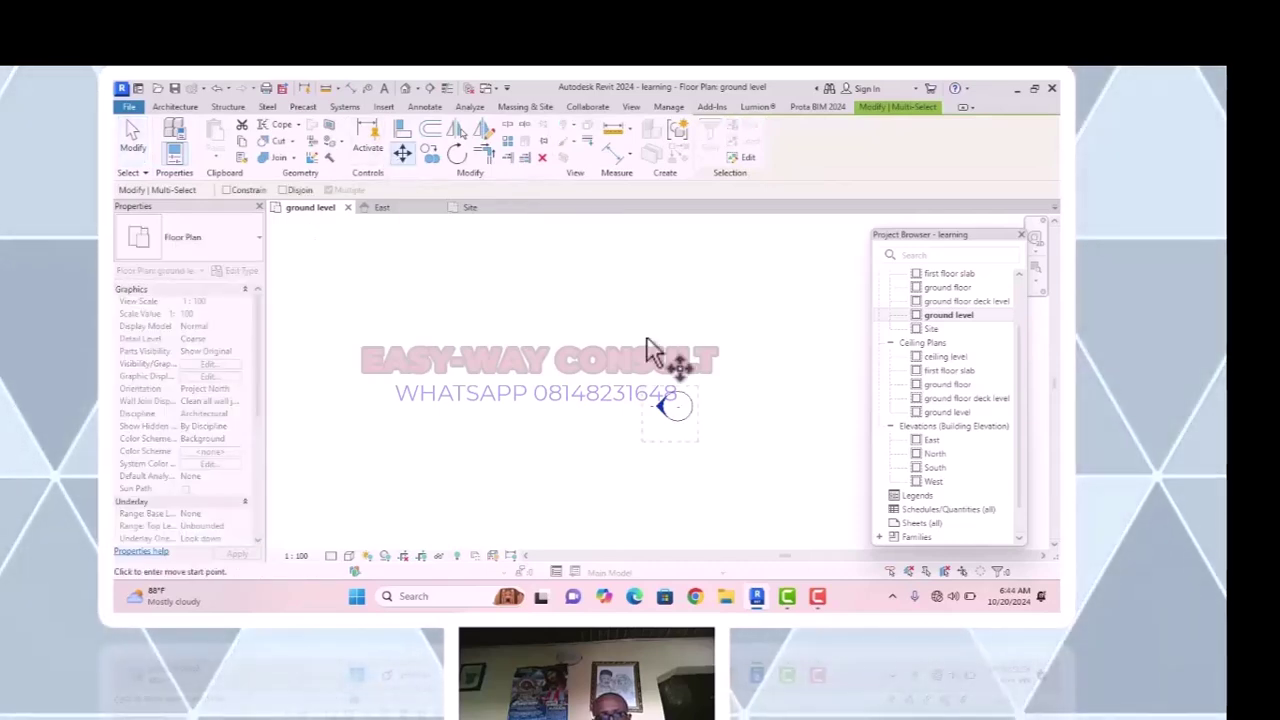
pyautogui.click(673, 408)
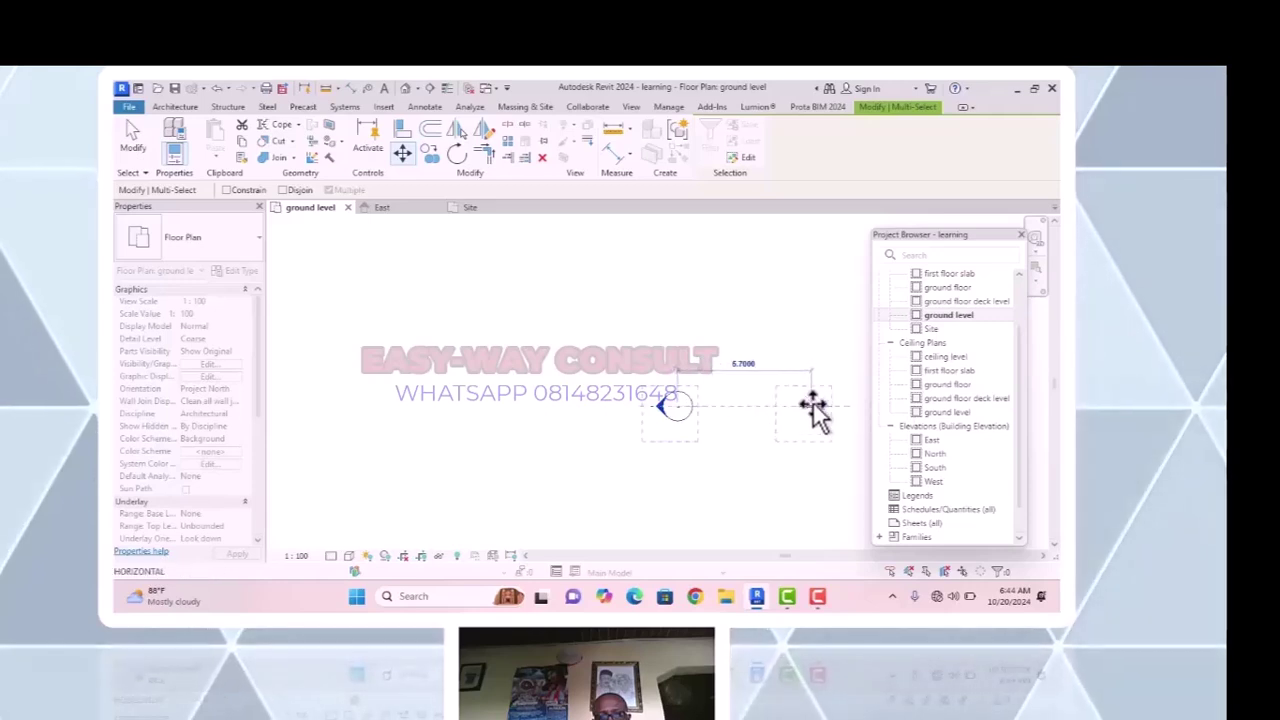
pyautogui.click(848, 408)
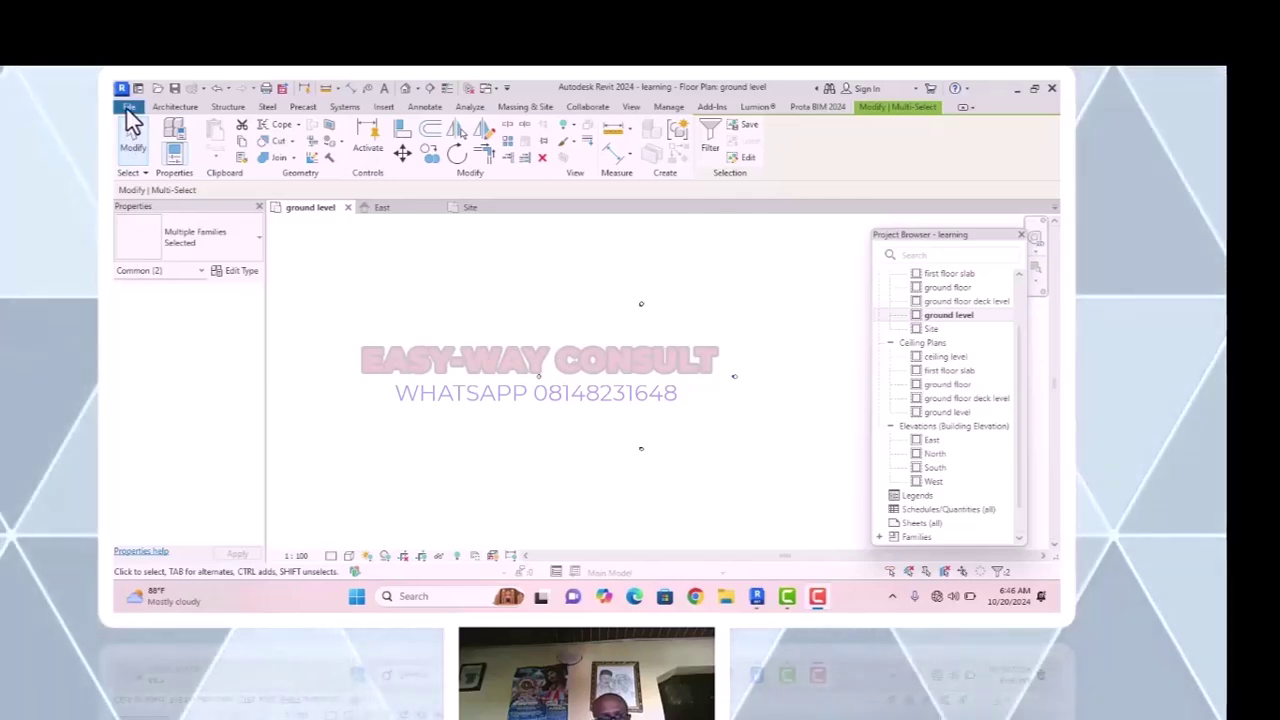
# Save the project under its existing file name and clear the elevation marker selection.
pyautogui.click(127, 108)
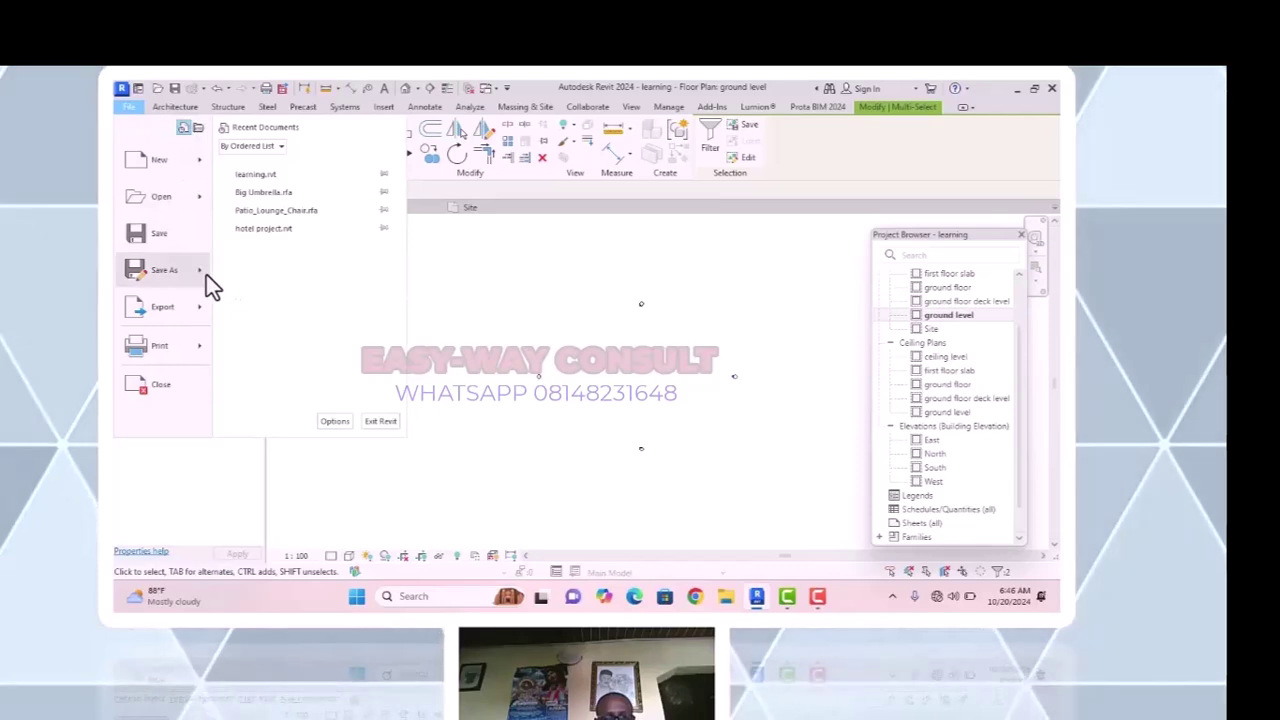
pyautogui.moveTo(206, 275)
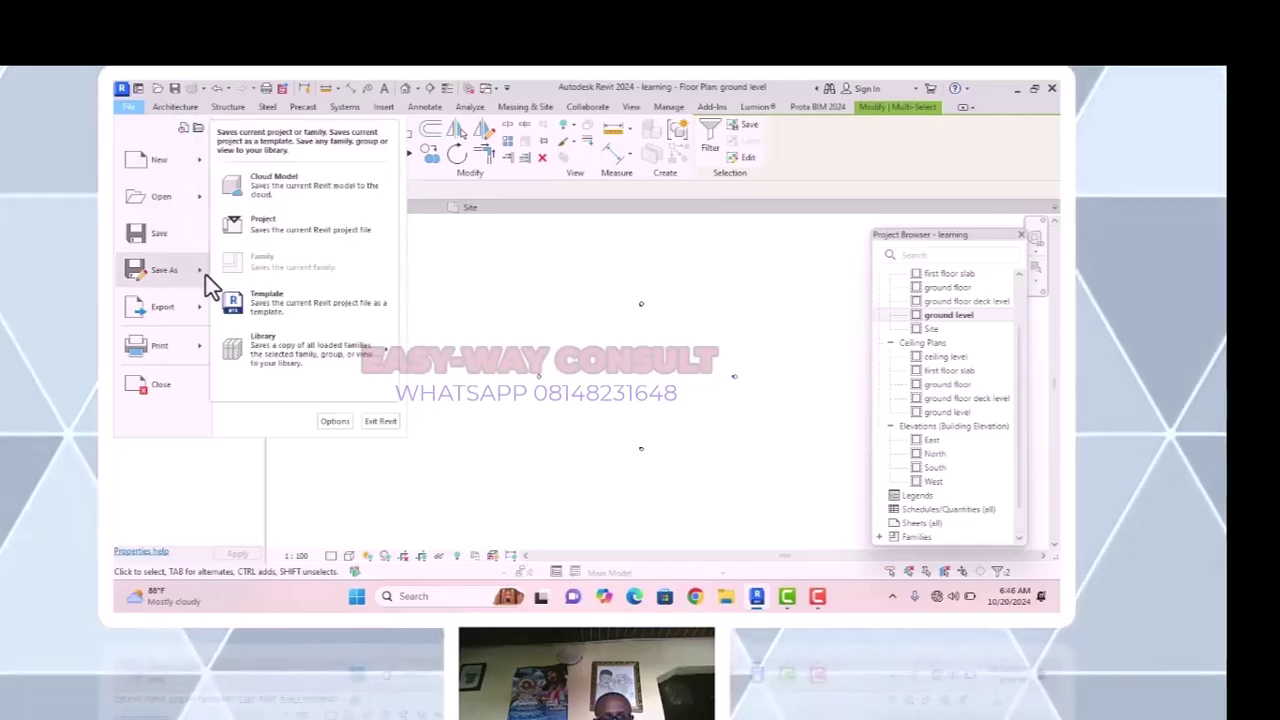
pyautogui.click(166, 232)
pyautogui.click(452, 305)
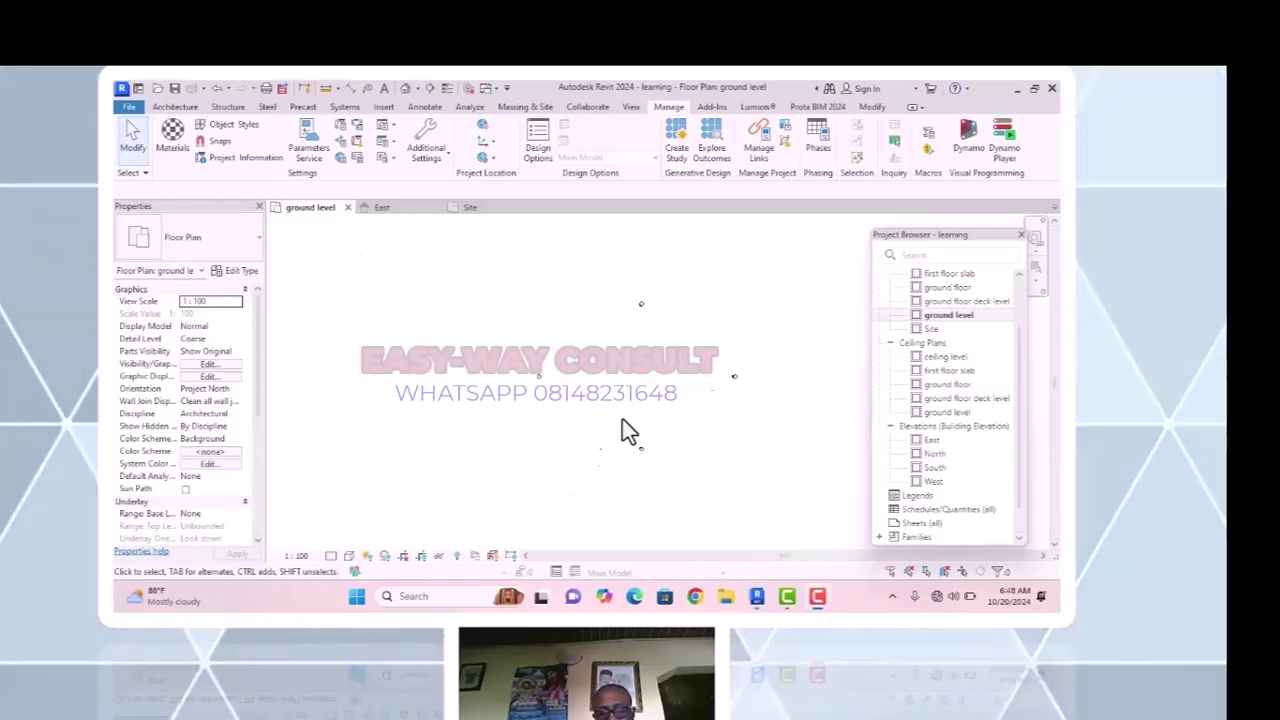
# Start an architectural wall on the ground level, look through the available wall types and choose Basic Wall Generic - 200mm.
pyautogui.click(175, 106)
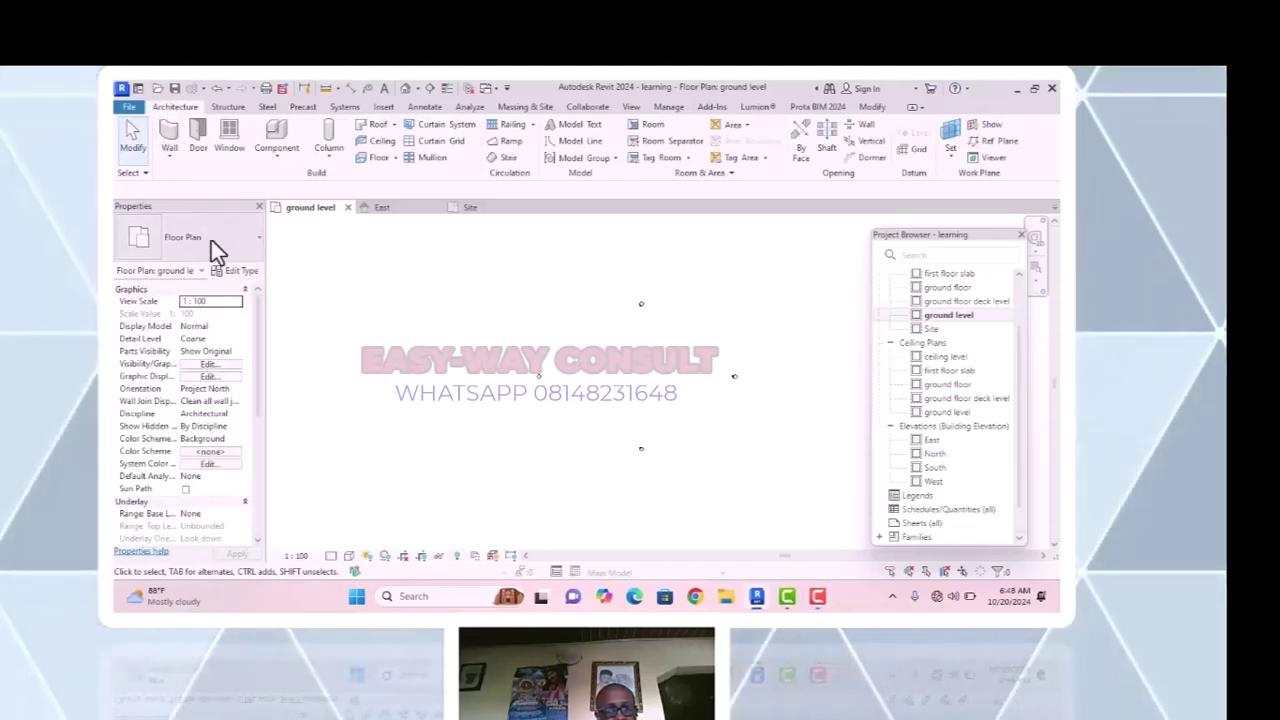
pyautogui.click(168, 158)
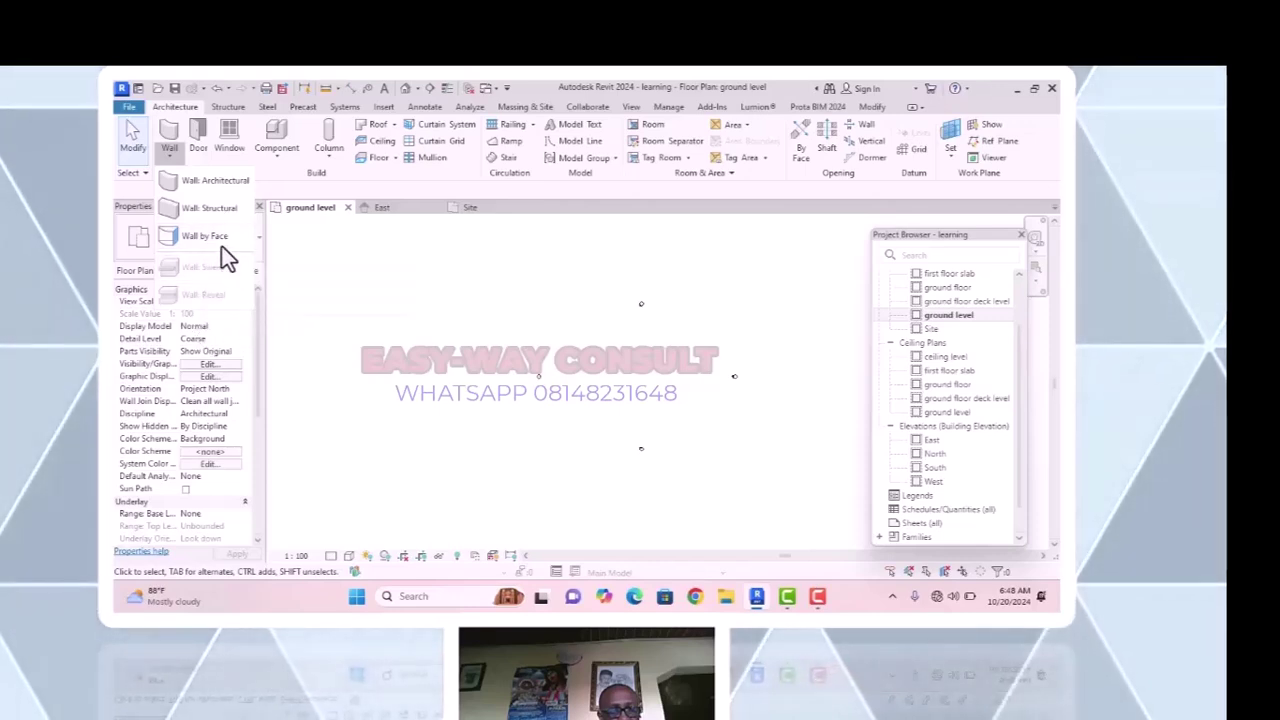
pyautogui.click(197, 183)
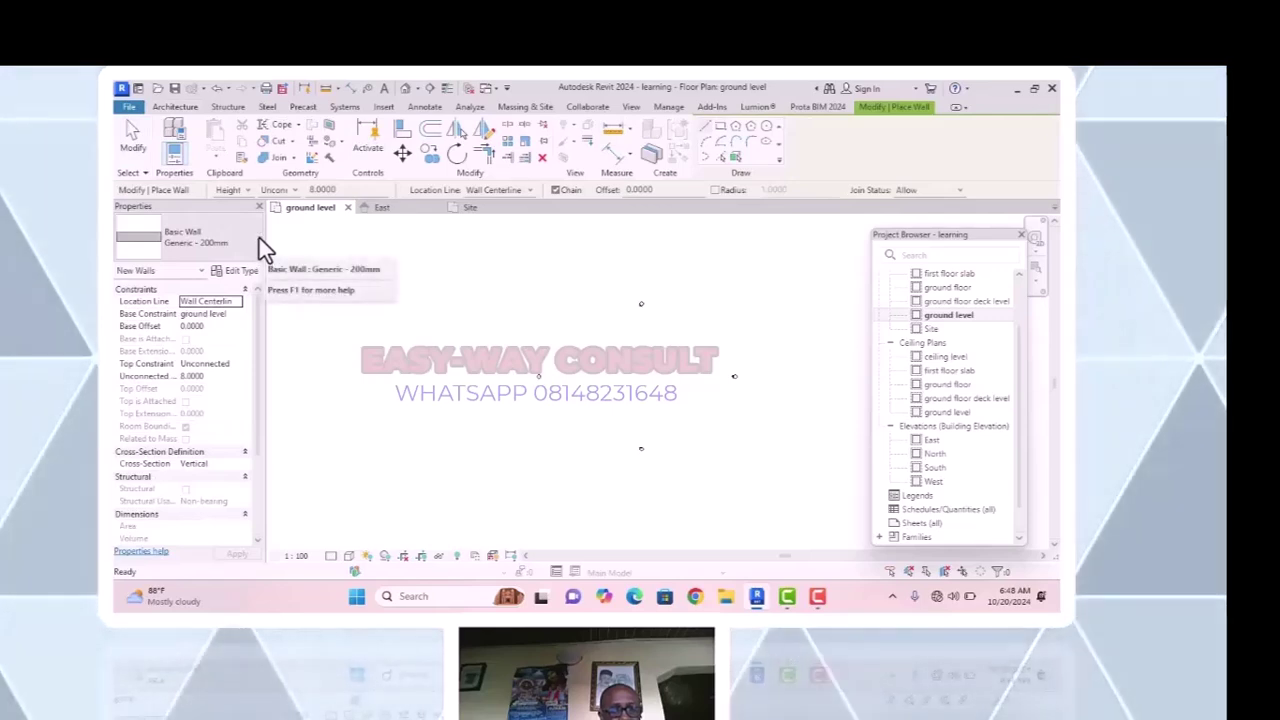
pyautogui.click(259, 239)
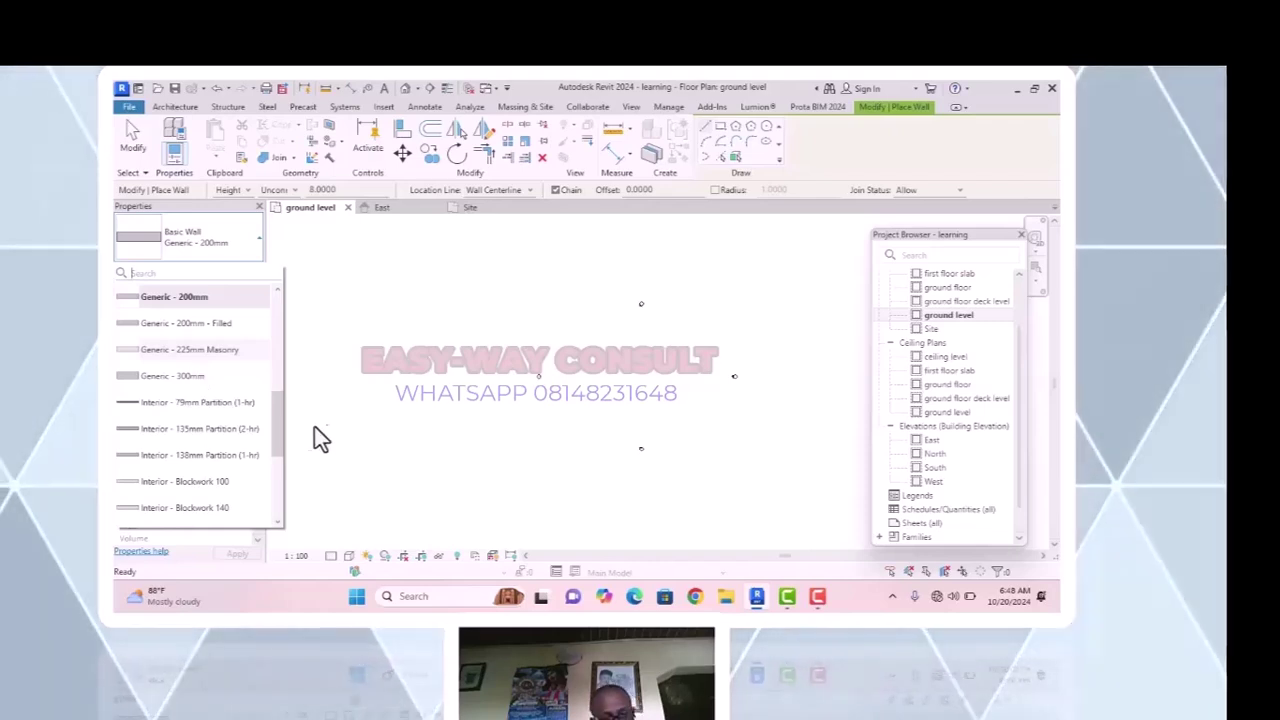
pyautogui.scroll(-3, 240, 372)
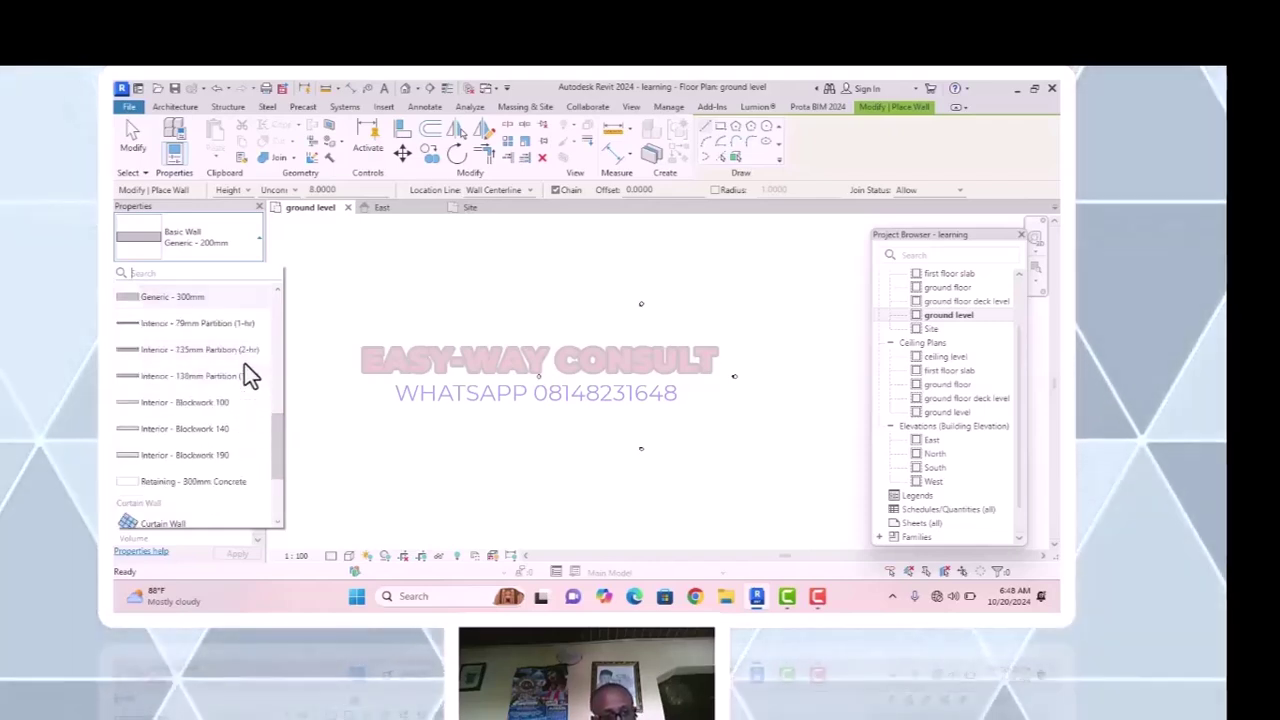
pyautogui.scroll(5, 244, 362)
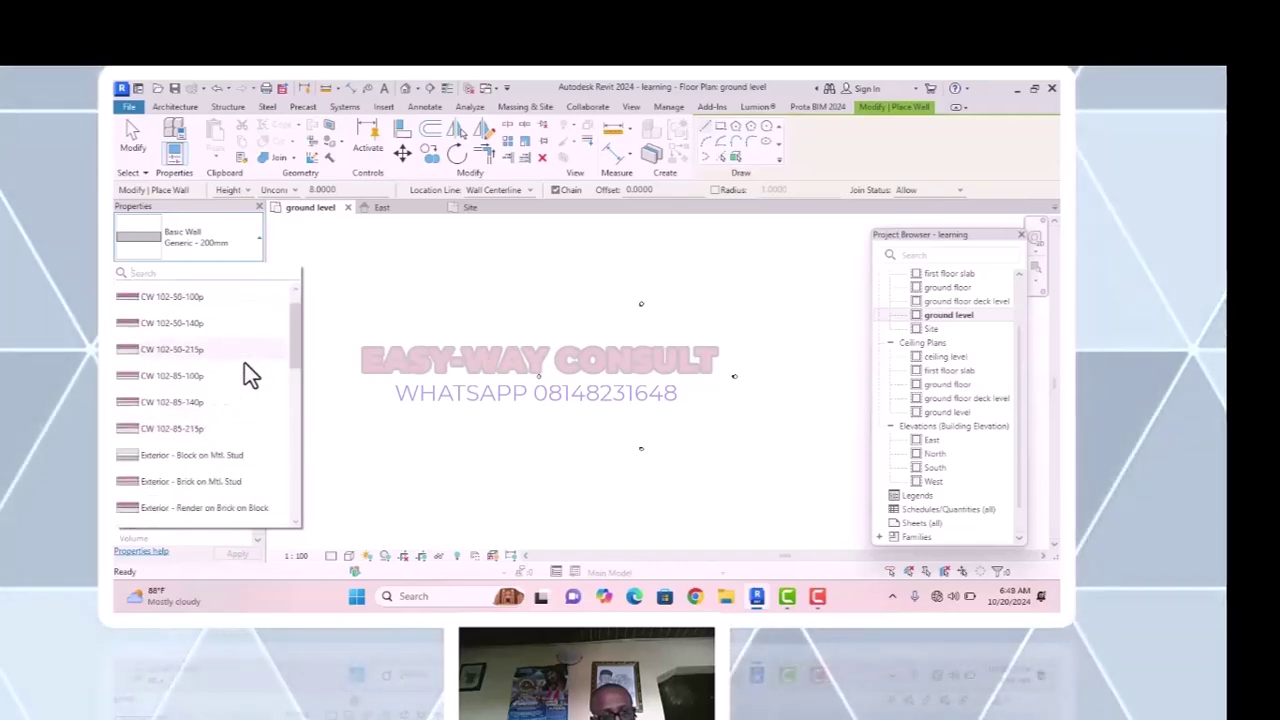
pyautogui.scroll(-3, 244, 363)
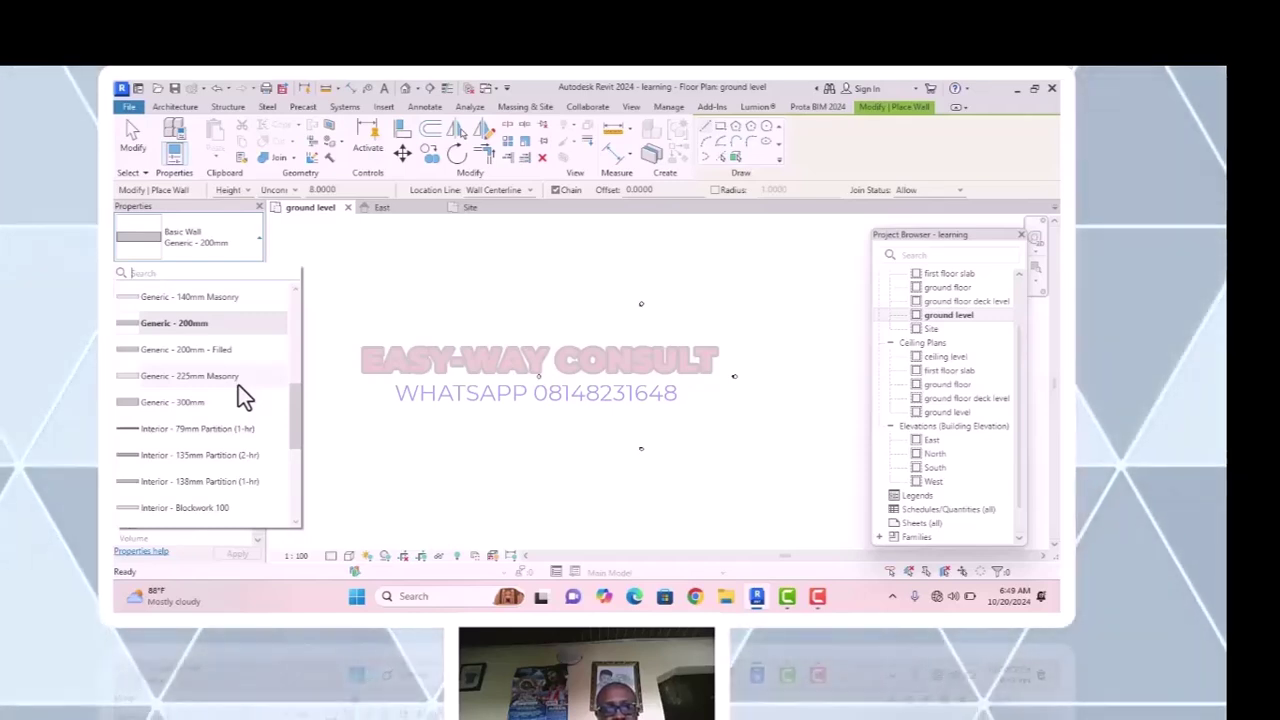
pyautogui.press('Escape')
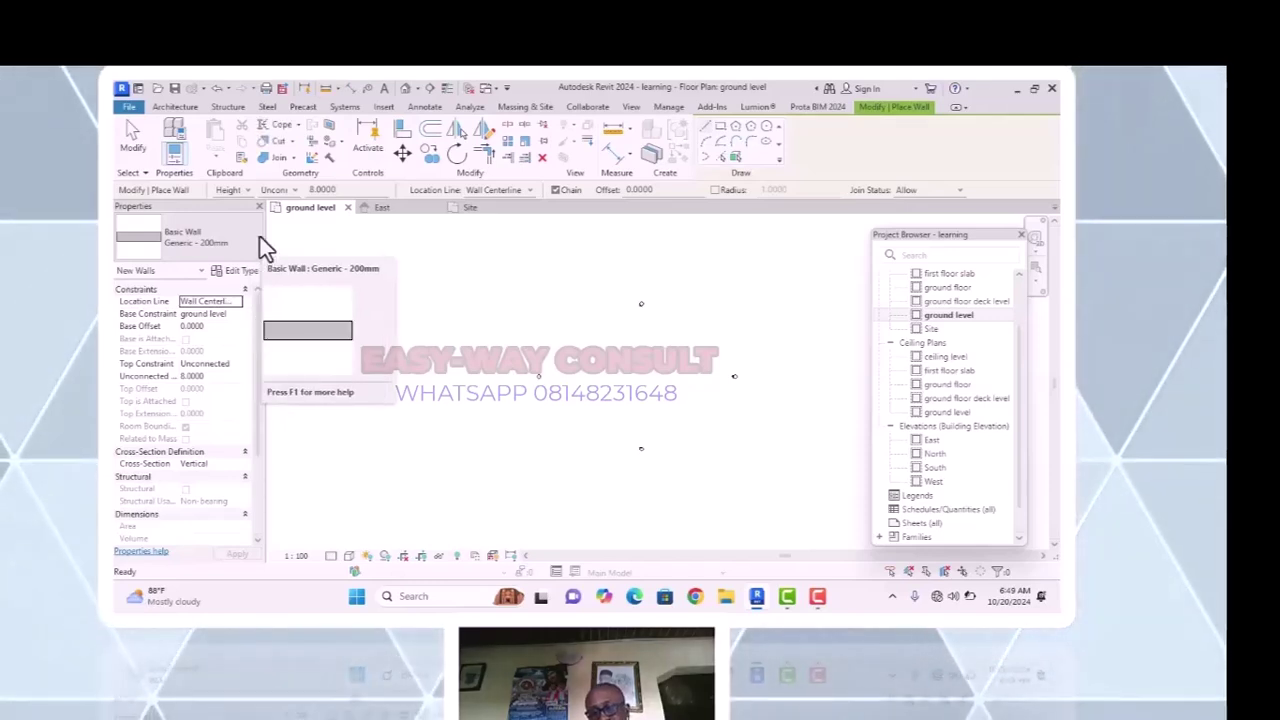
pyautogui.click(260, 237)
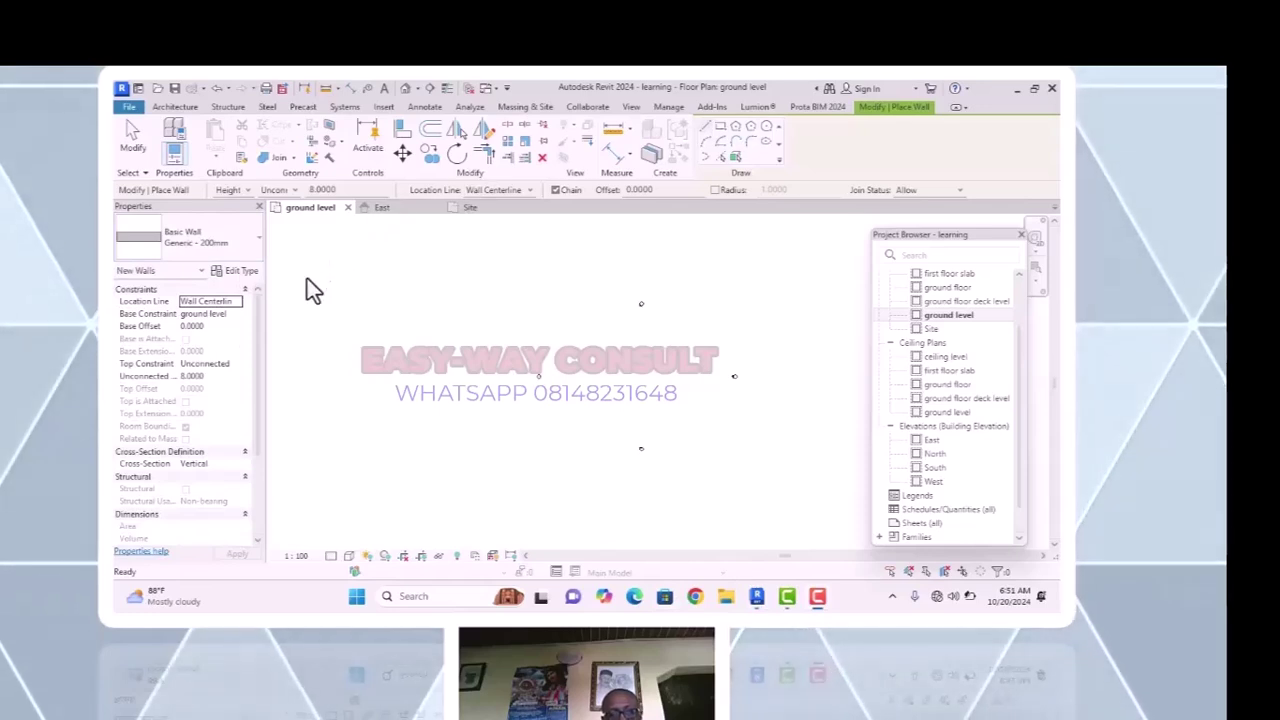
pyautogui.click(258, 238)
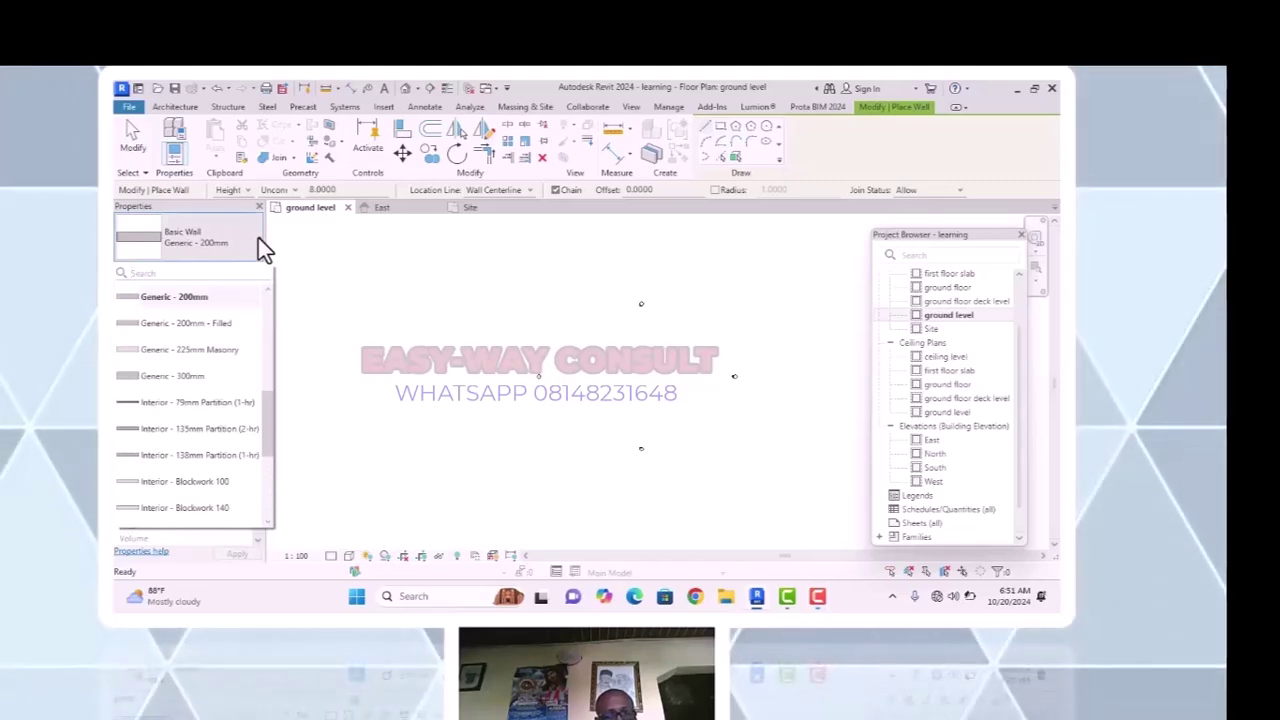
pyautogui.click(185, 300)
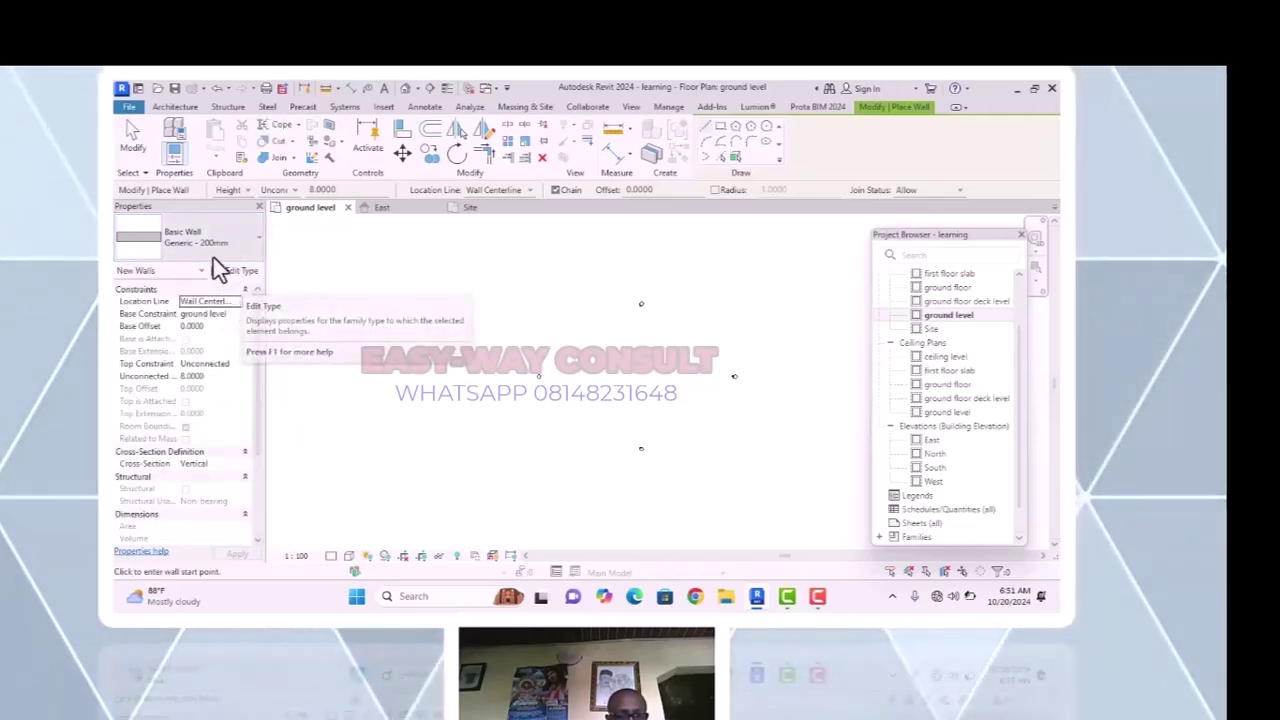
# Duplicate the Generic - 200mm wall type under the name Generic - 225 mm outer block.
pyautogui.click(236, 271)
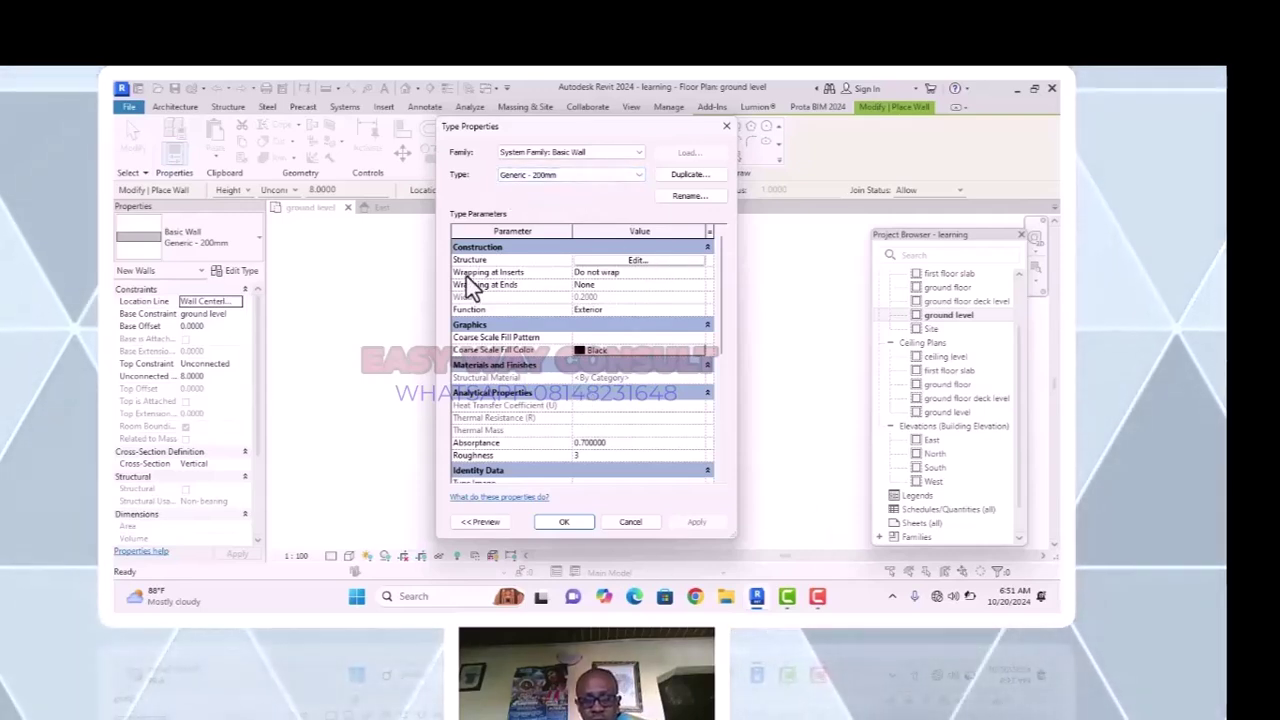
pyautogui.click(680, 175)
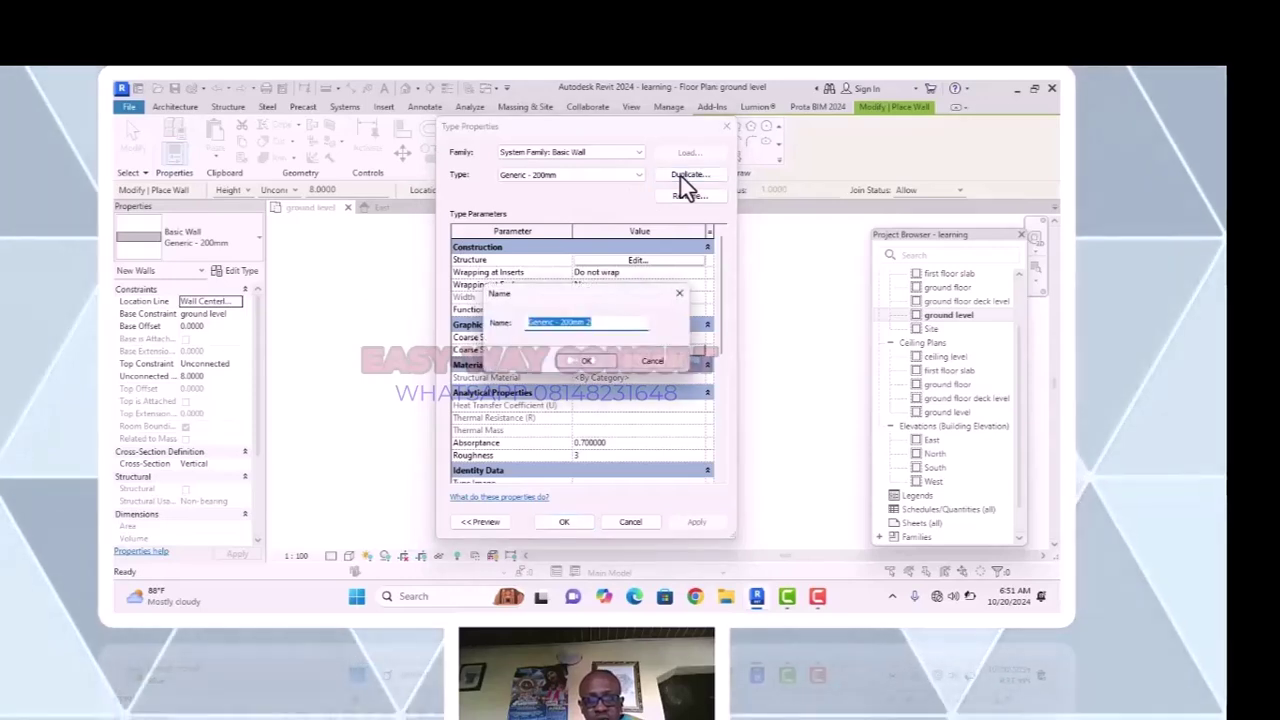
pyautogui.click(590, 321)
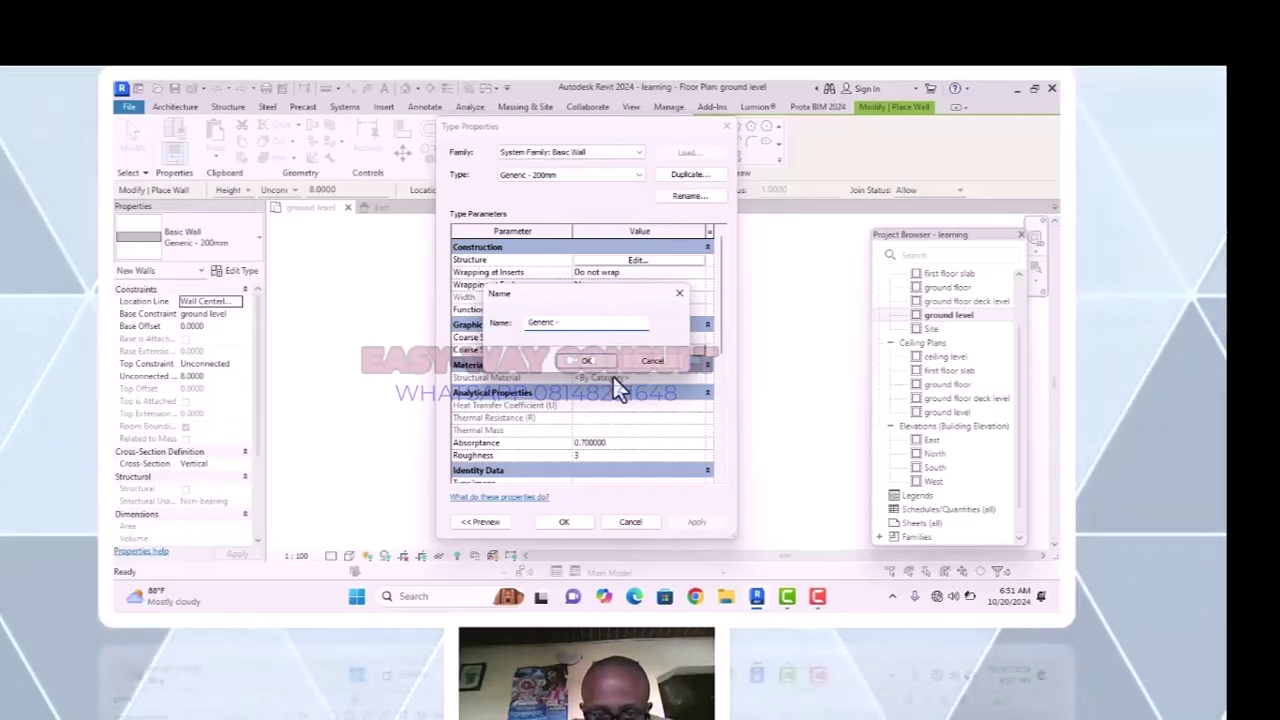
pyautogui.write('22')
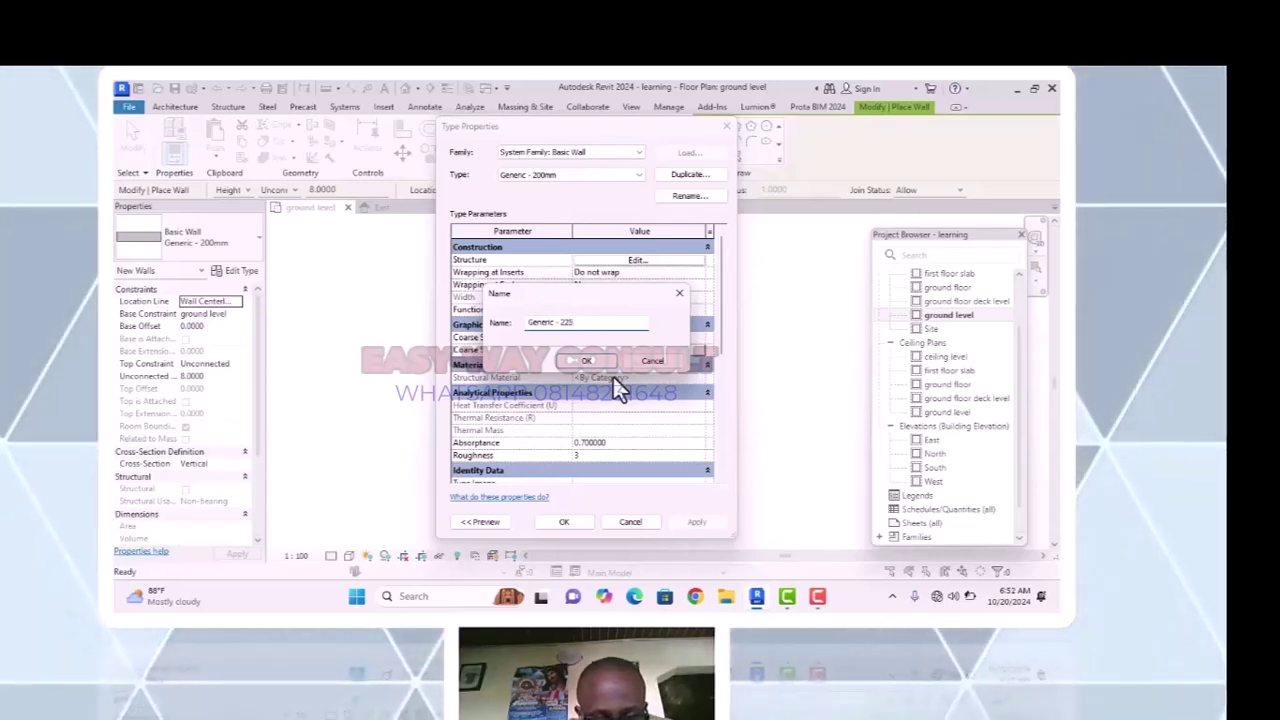
pyautogui.write('5')
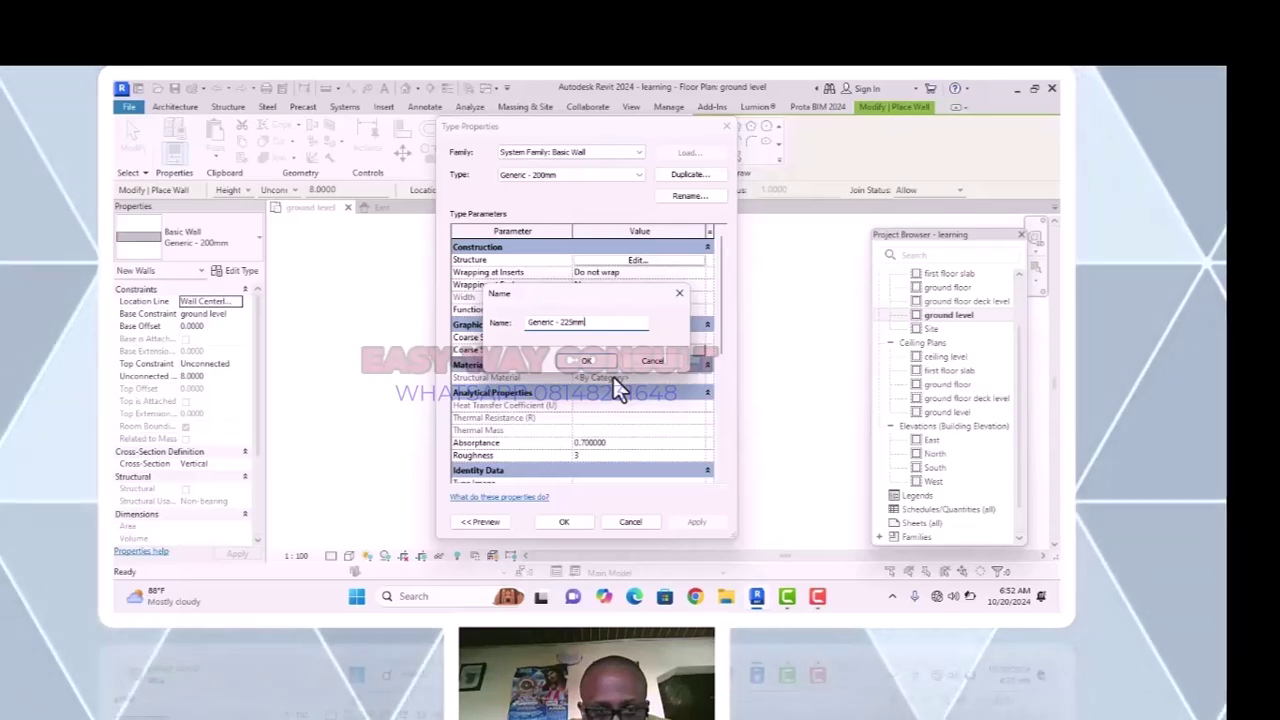
pyautogui.press('BackSpace')
pyautogui.press('BackSpace')
pyautogui.press('BackSpace')
pyautogui.press('BackSpace')
pyautogui.press('BackSpace')
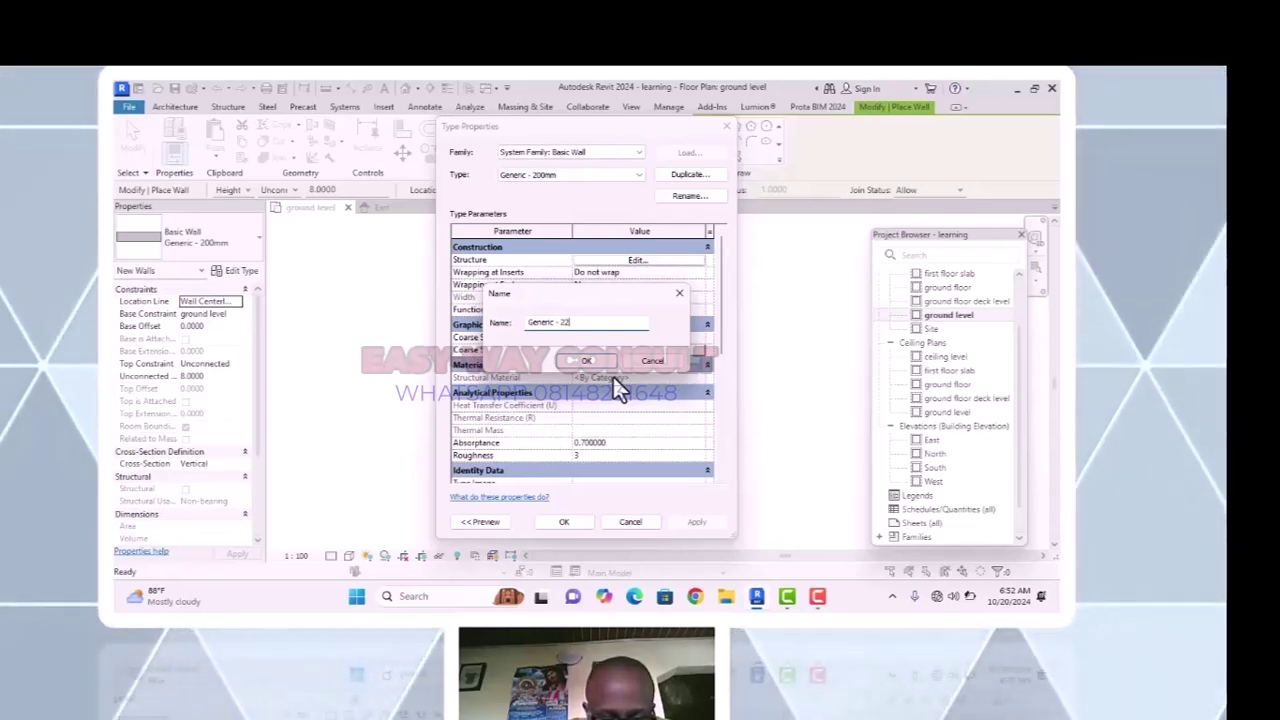
pyautogui.write('22')
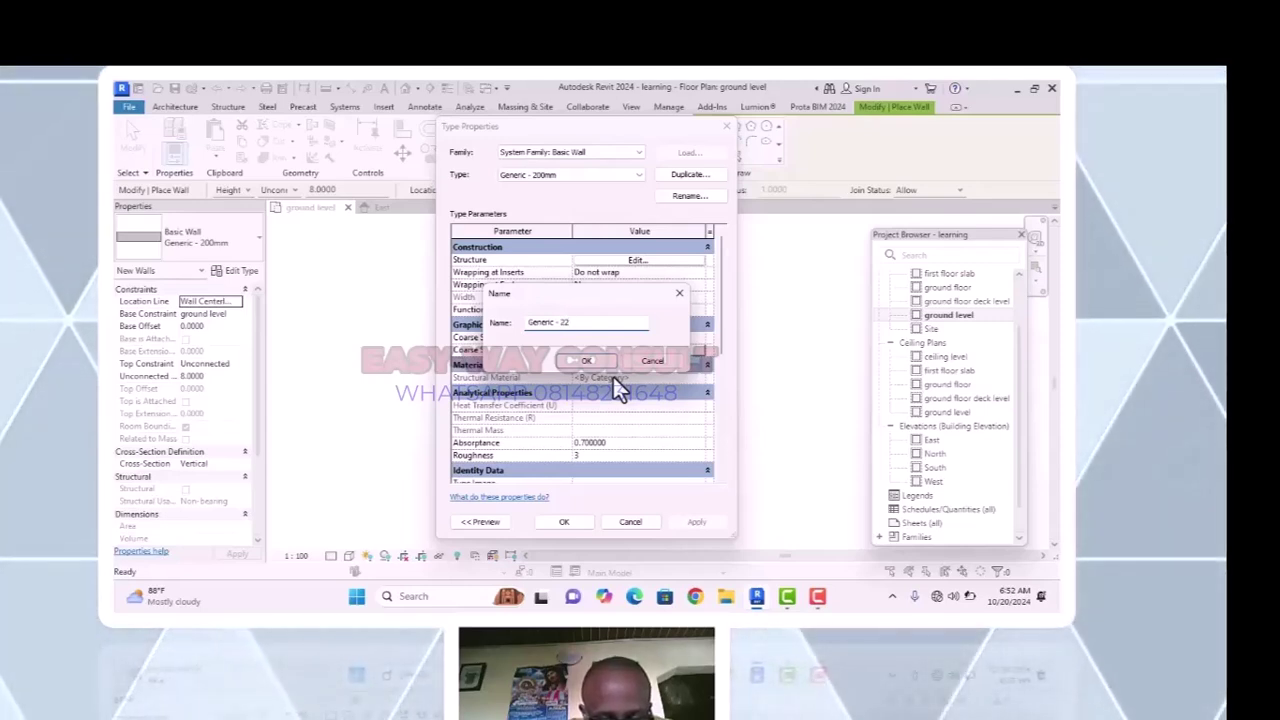
pyautogui.write('5 mm')
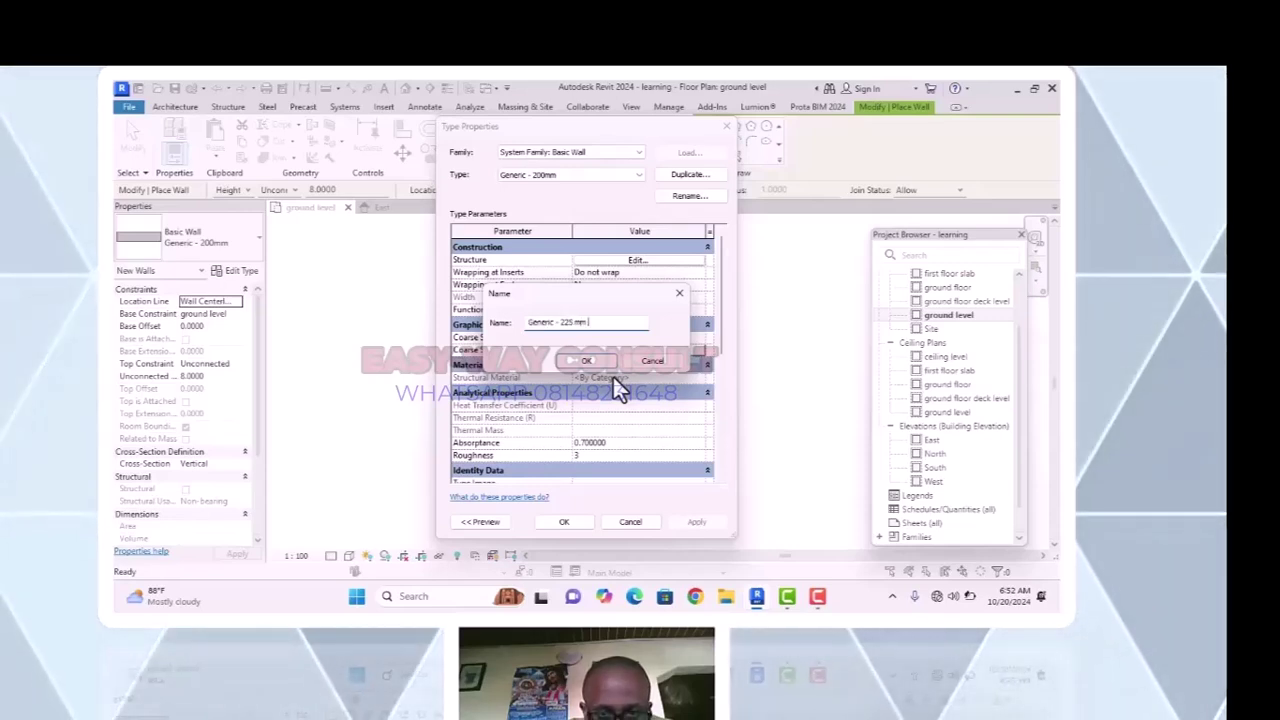
pyautogui.write(' outer ')
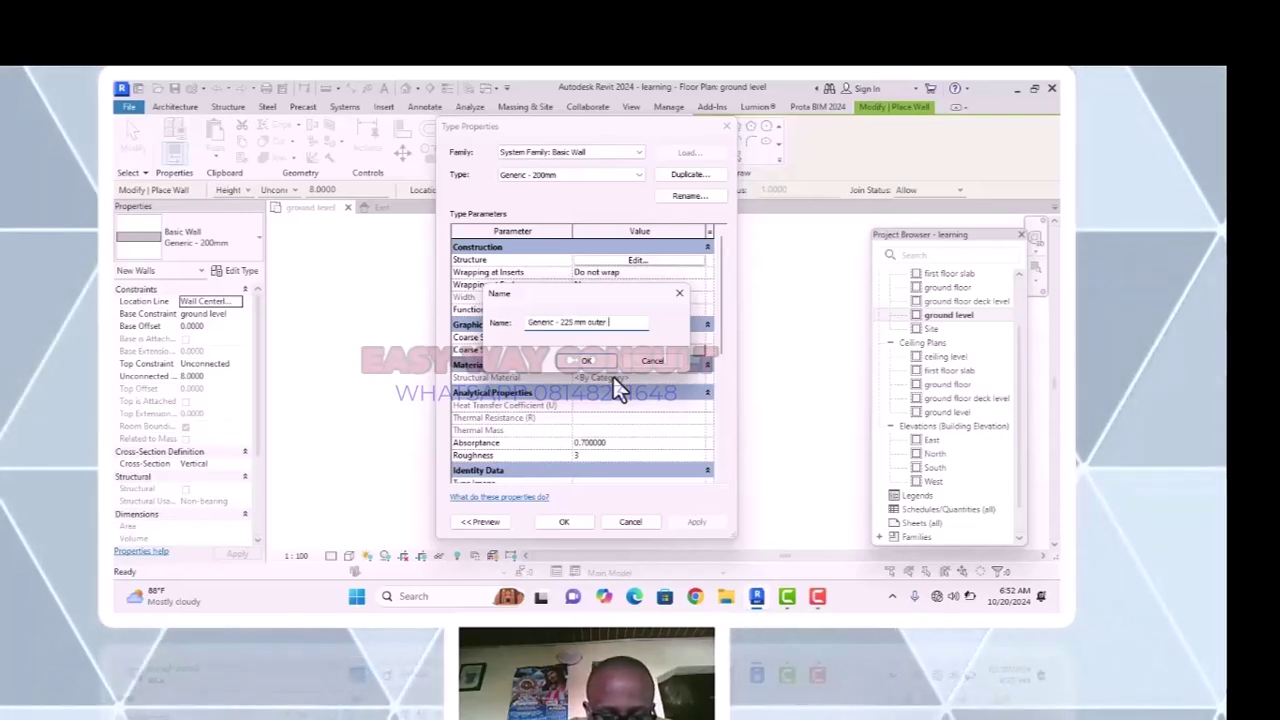
pyautogui.write('bloc')
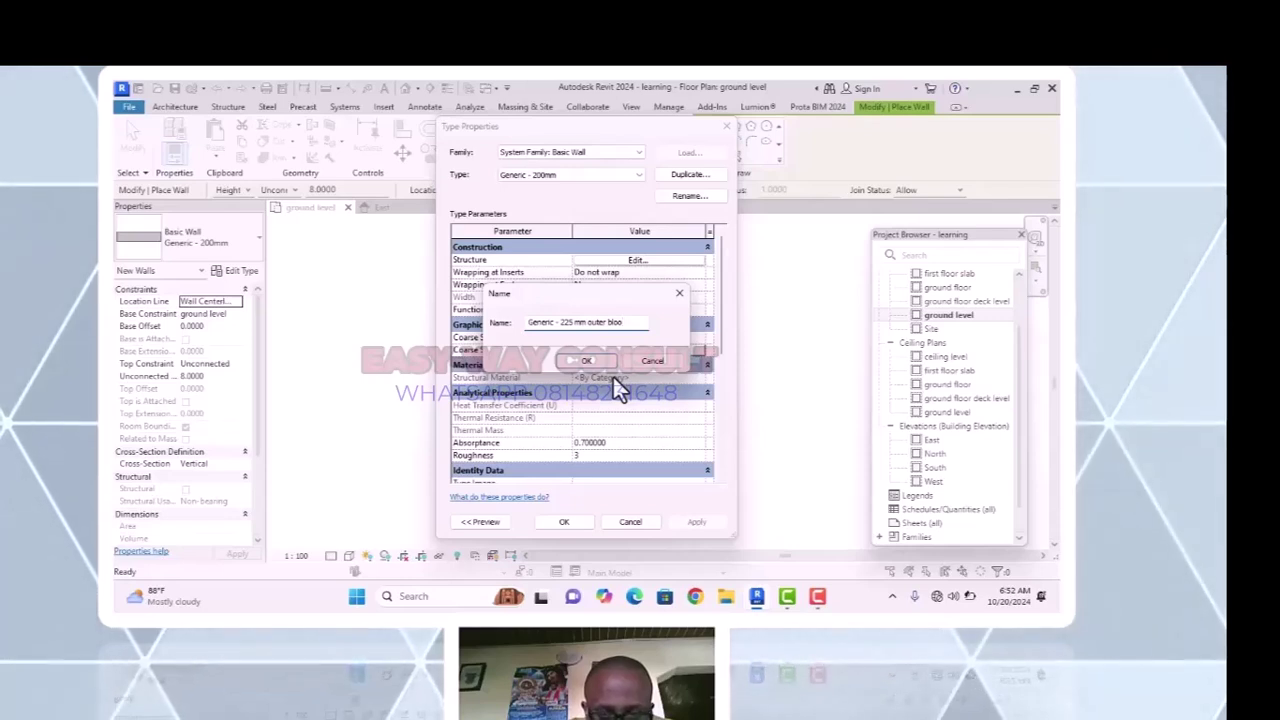
pyautogui.press('BackSpace')
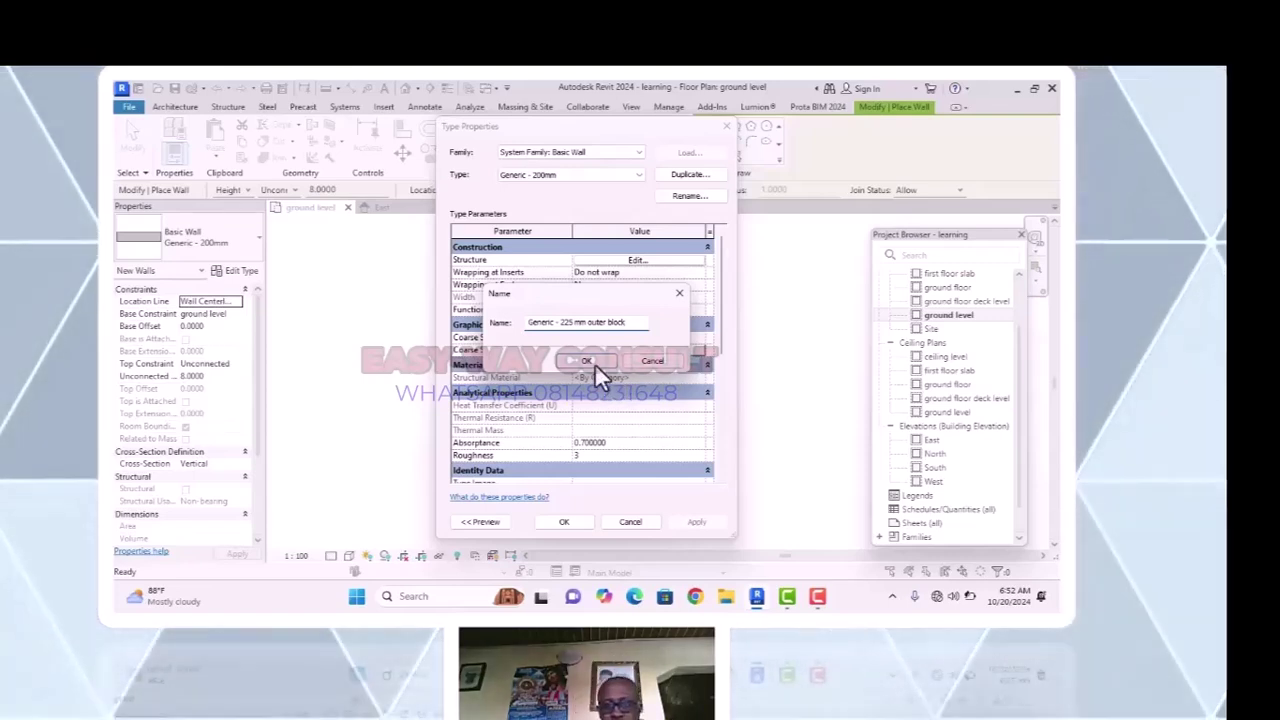
pyautogui.click(594, 363)
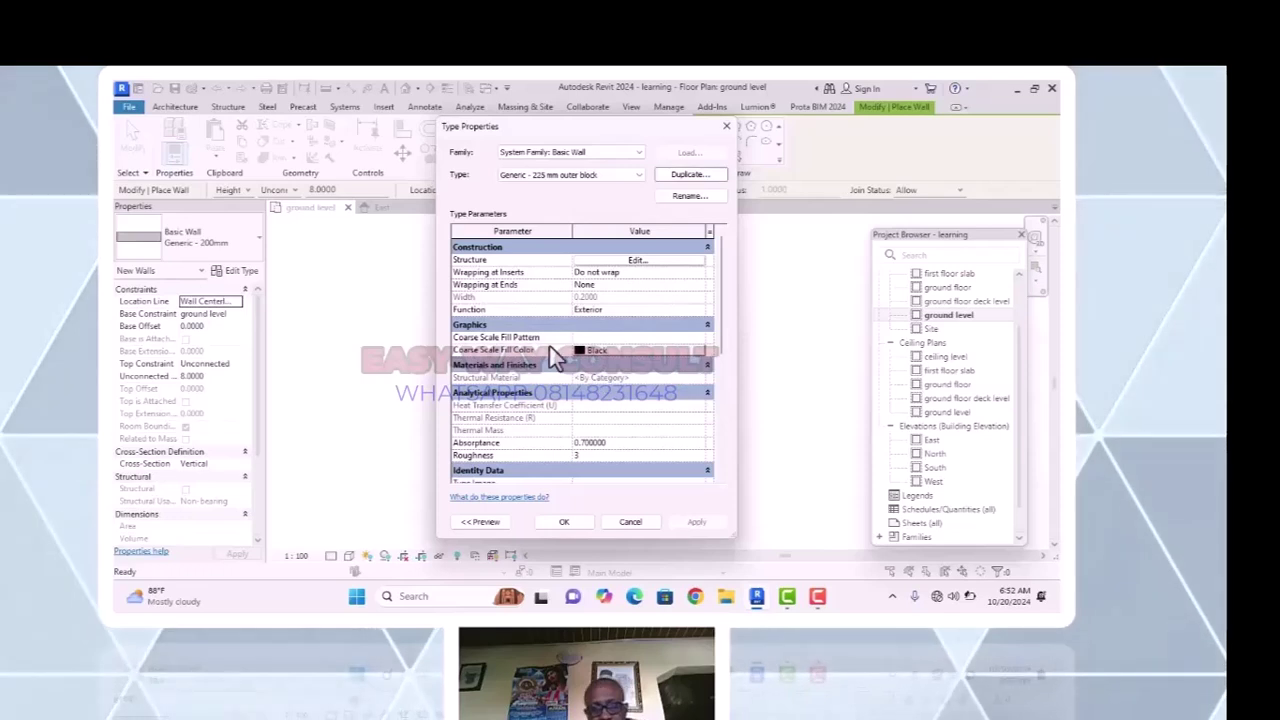
# Open the new wall type's assembly and bring up the material choices for its Structure [1] layer.
pyautogui.click(643, 261)
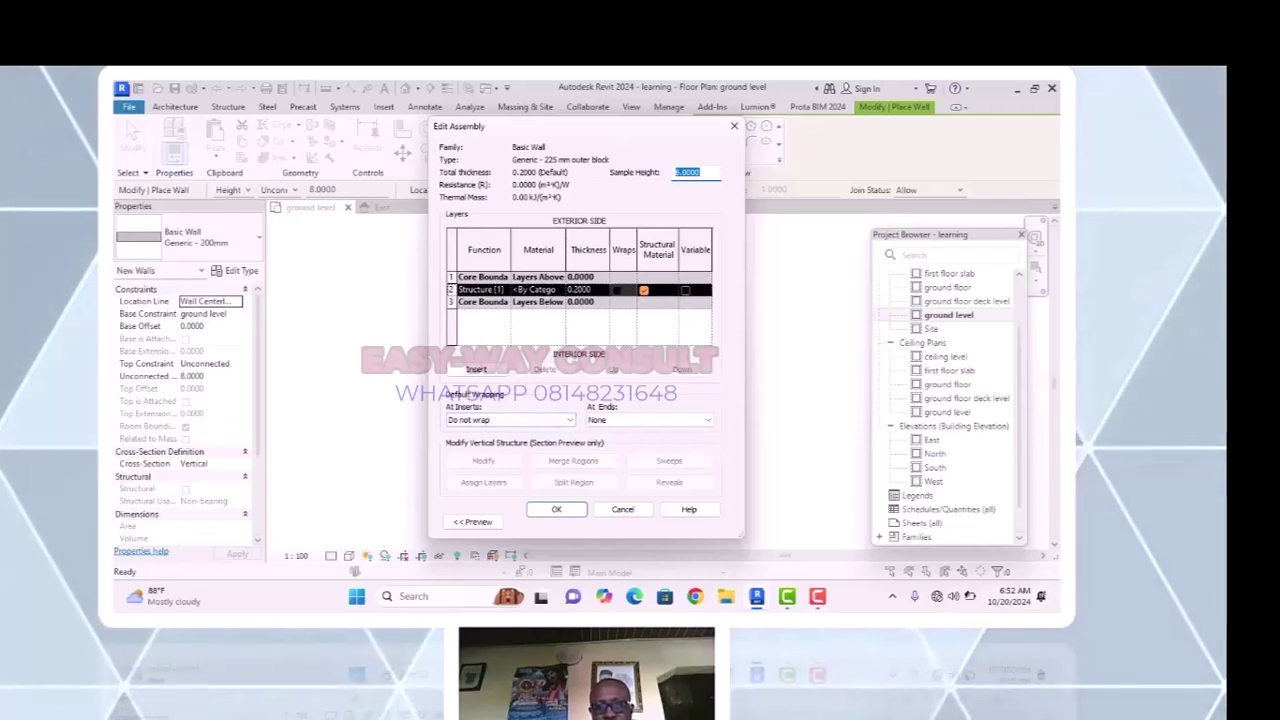
pyautogui.click(794, 576)
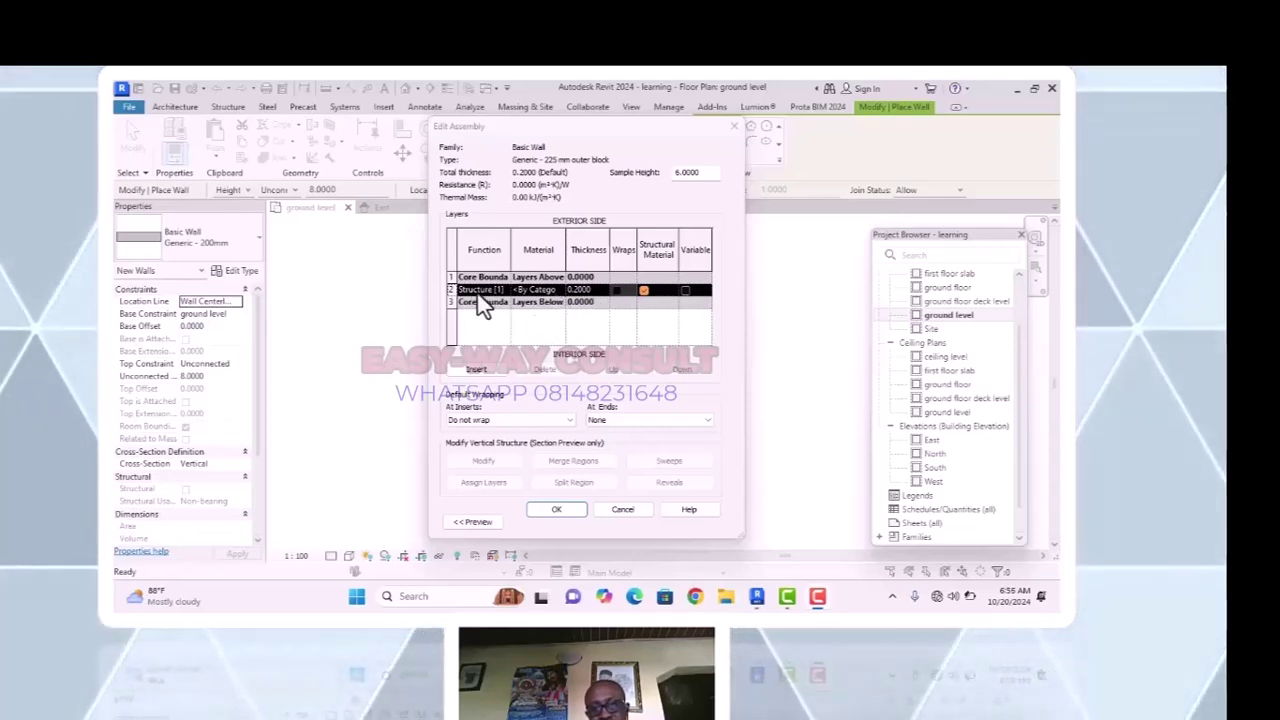
pyautogui.click(551, 300)
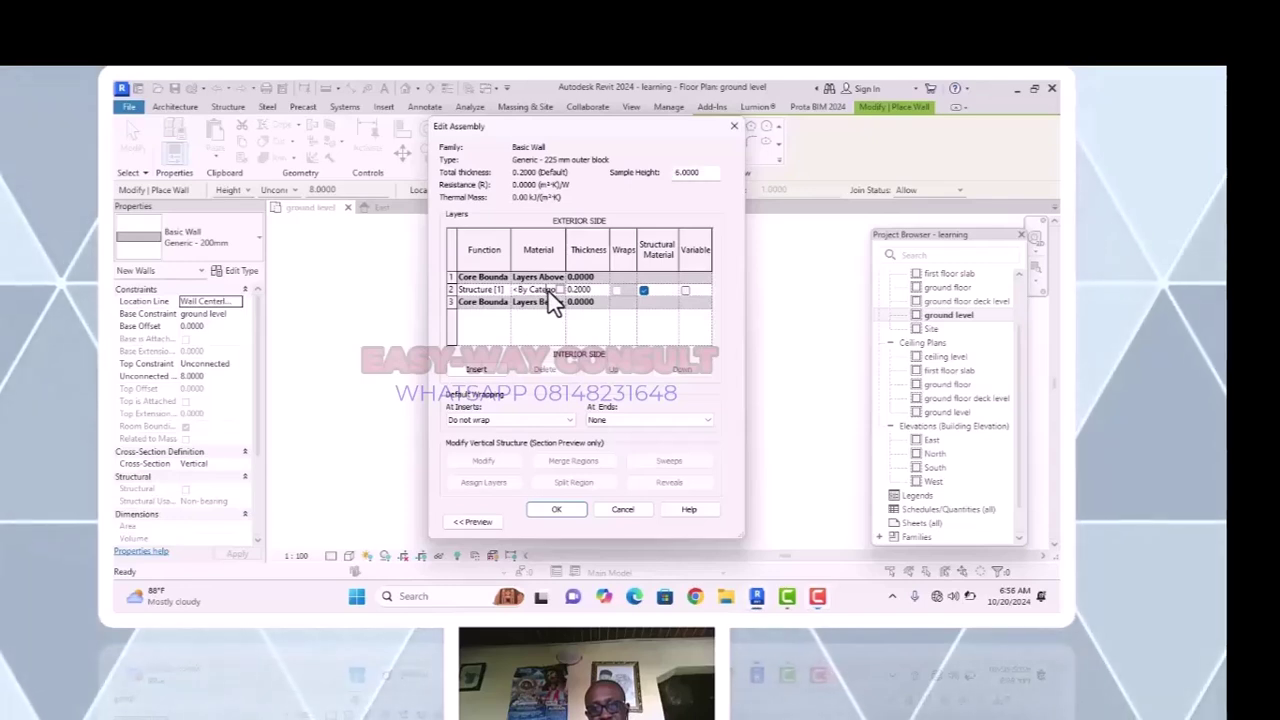
pyautogui.click(555, 301)
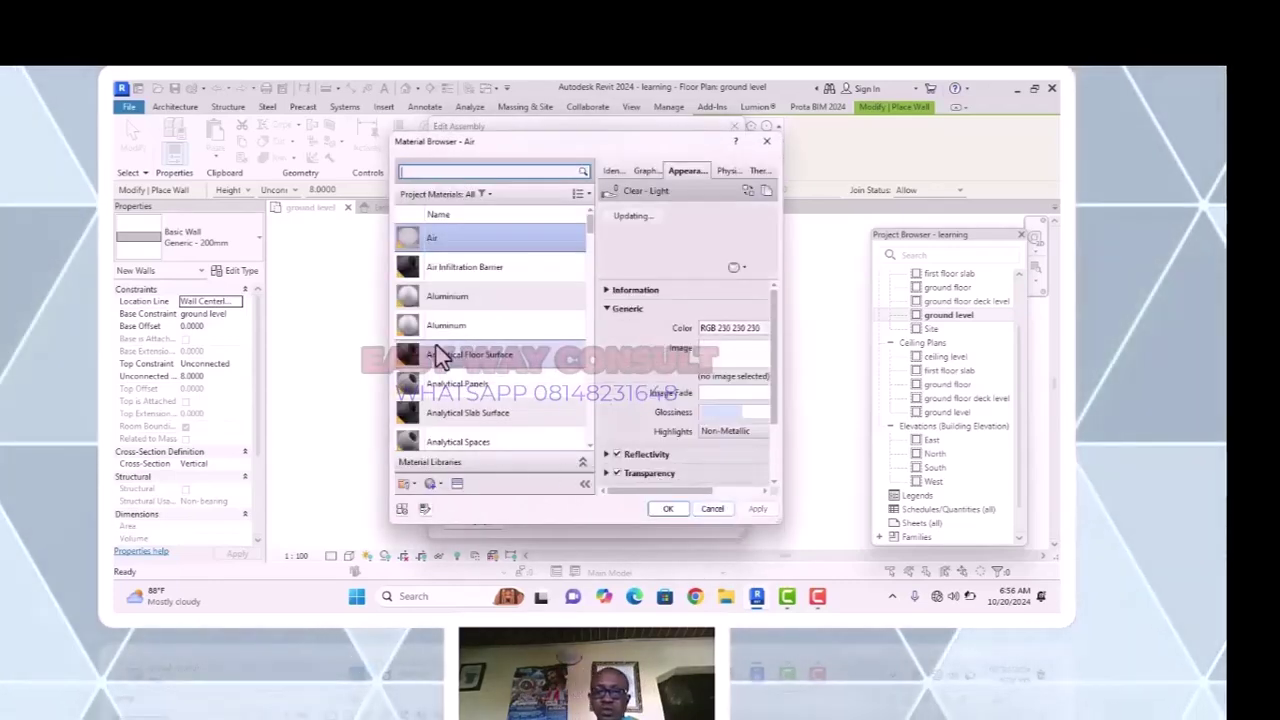
# Look through the project materials from Air to Wood Sheathing for one suited to the outer block wall's structure layer.
pyautogui.scroll(-10, 475, 388)
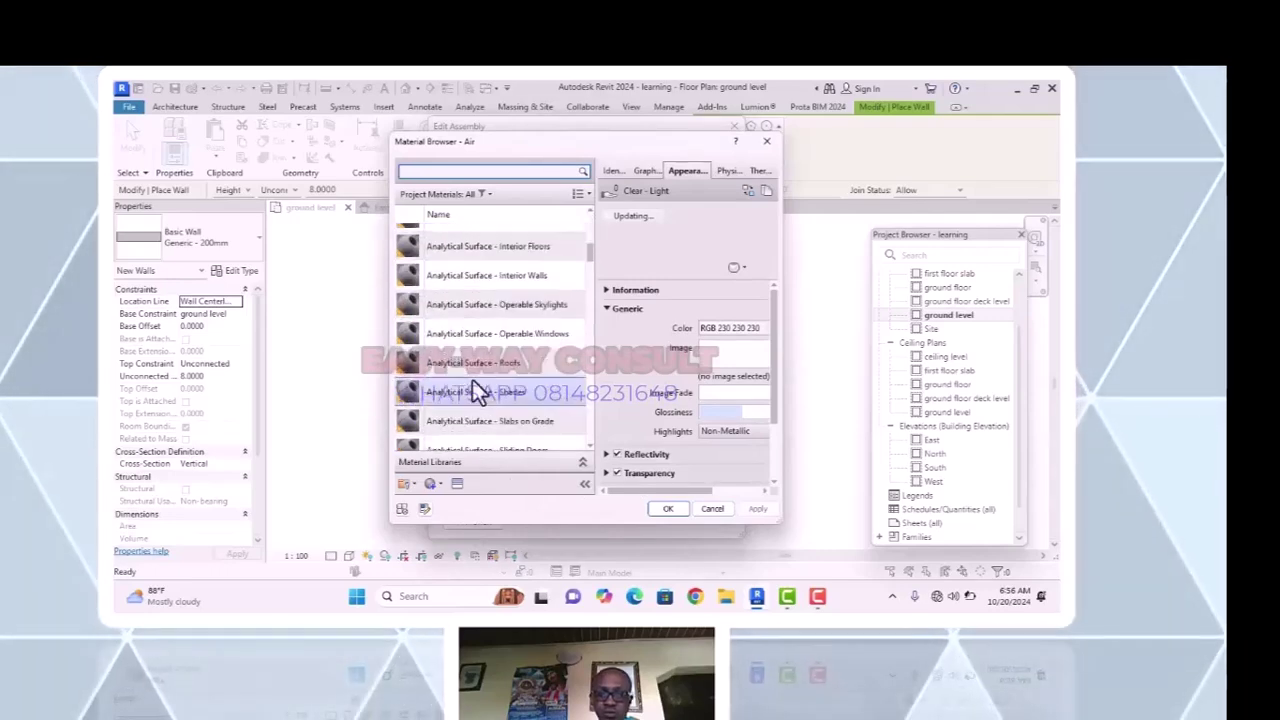
pyautogui.scroll(-12, 473, 380)
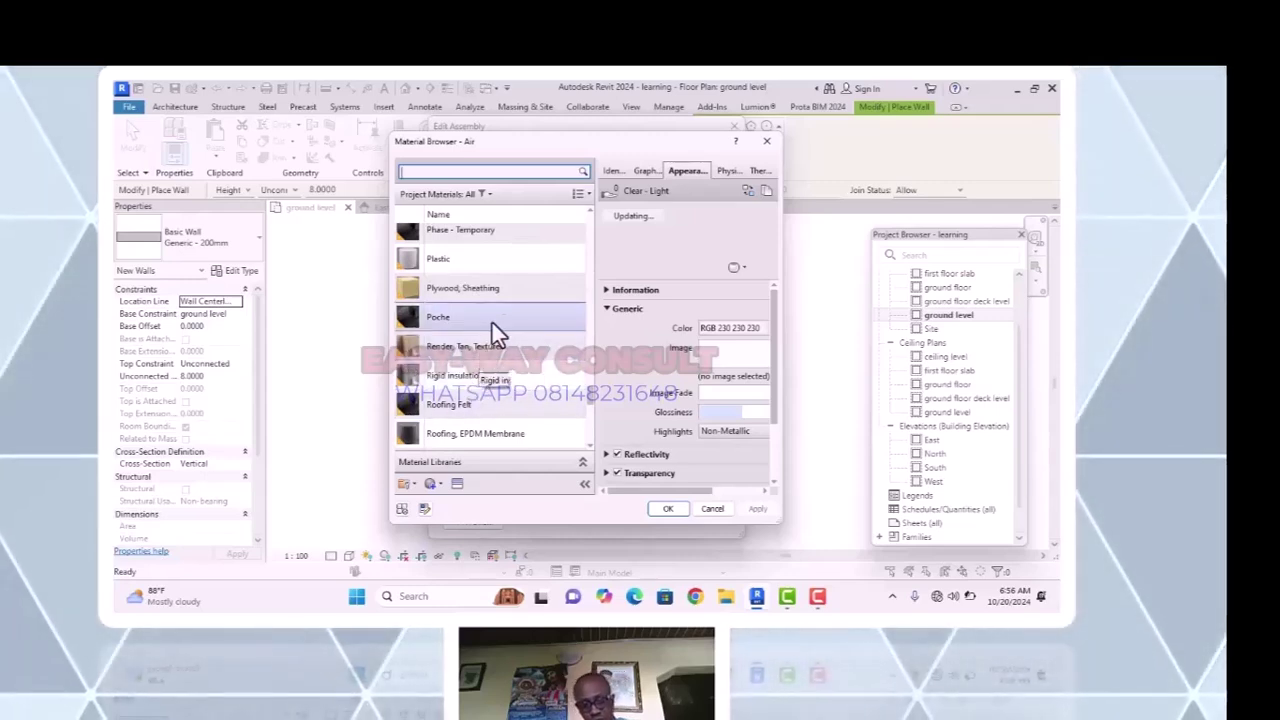
pyautogui.click(783, 571)
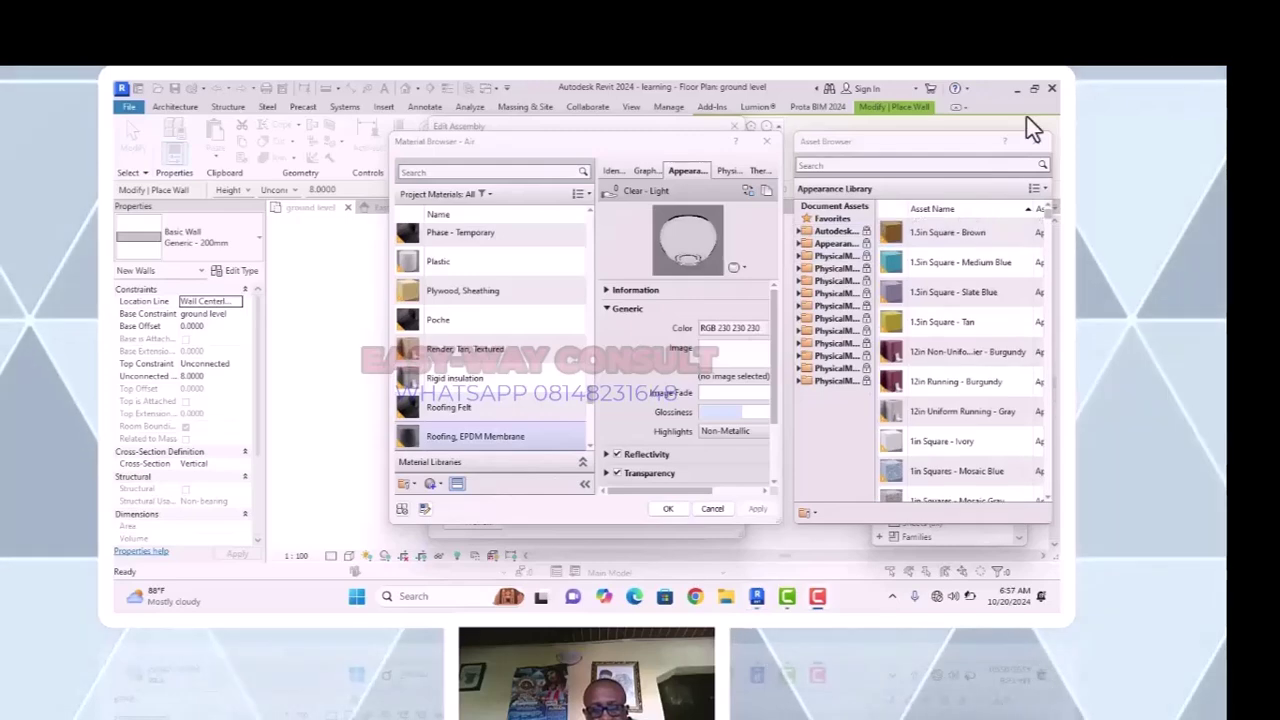
pyautogui.click(1036, 143)
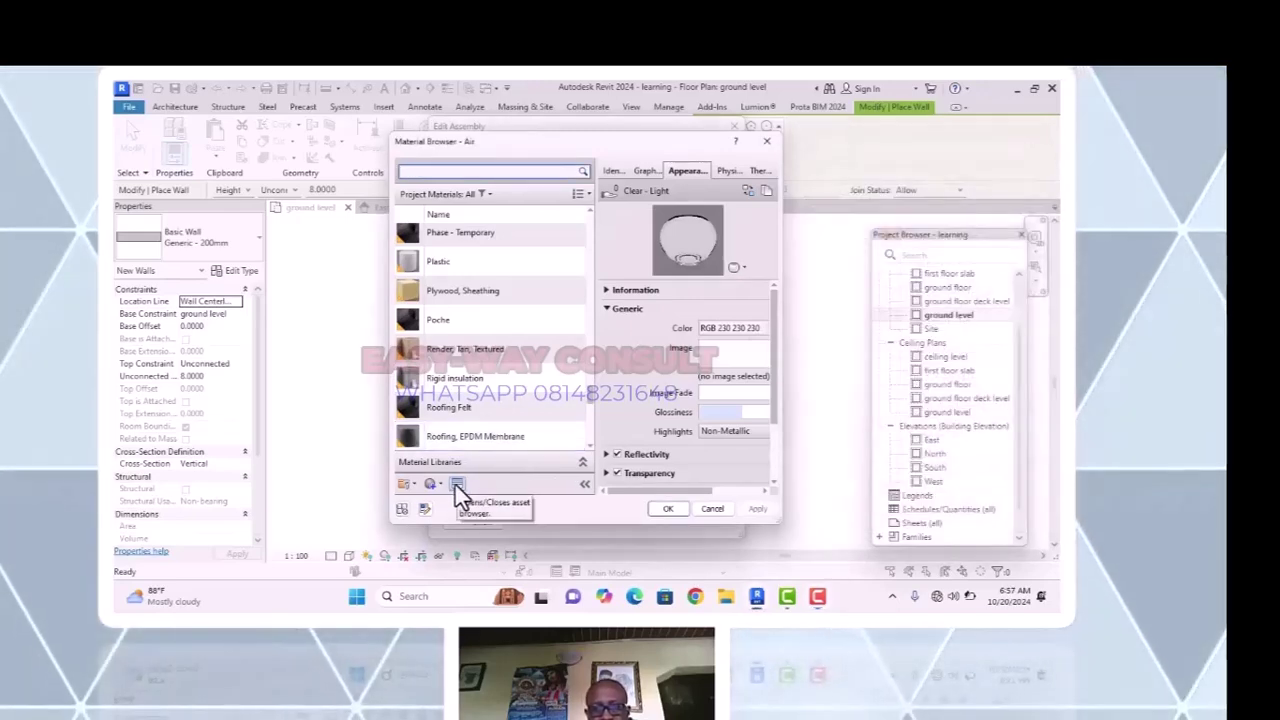
pyautogui.scroll(-5, 465, 395)
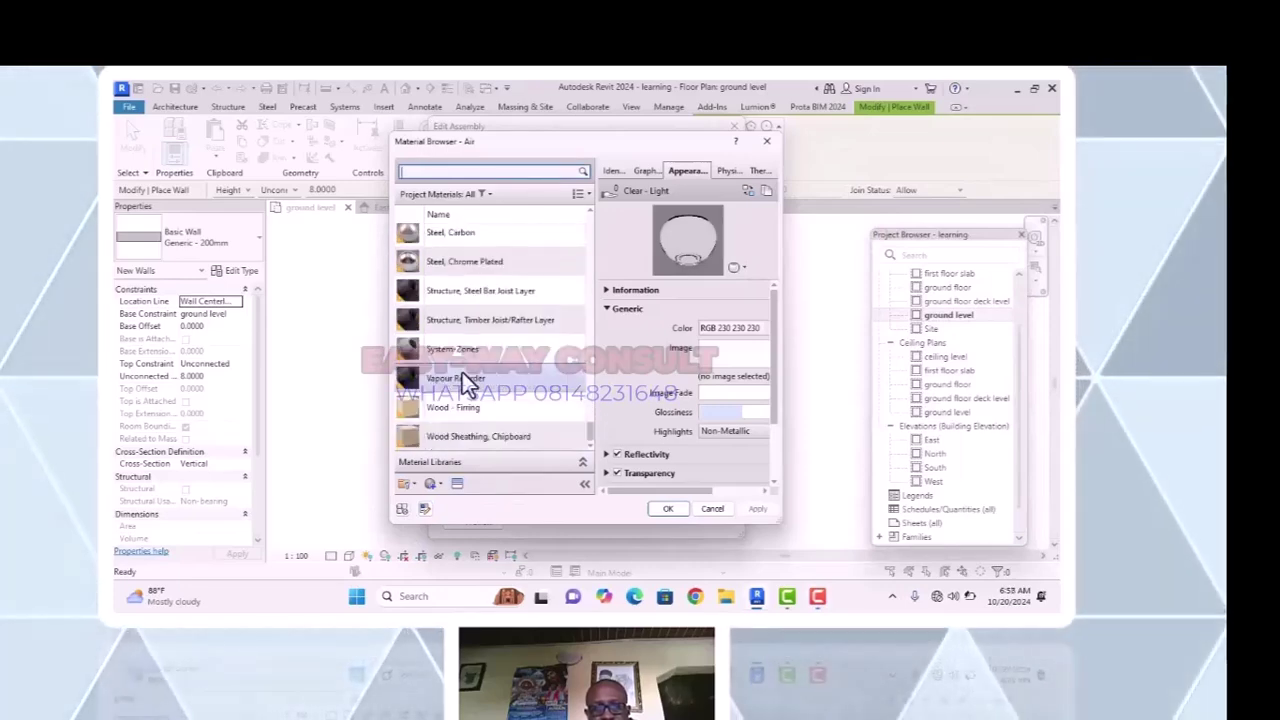
pyautogui.scroll(10, 466, 386)
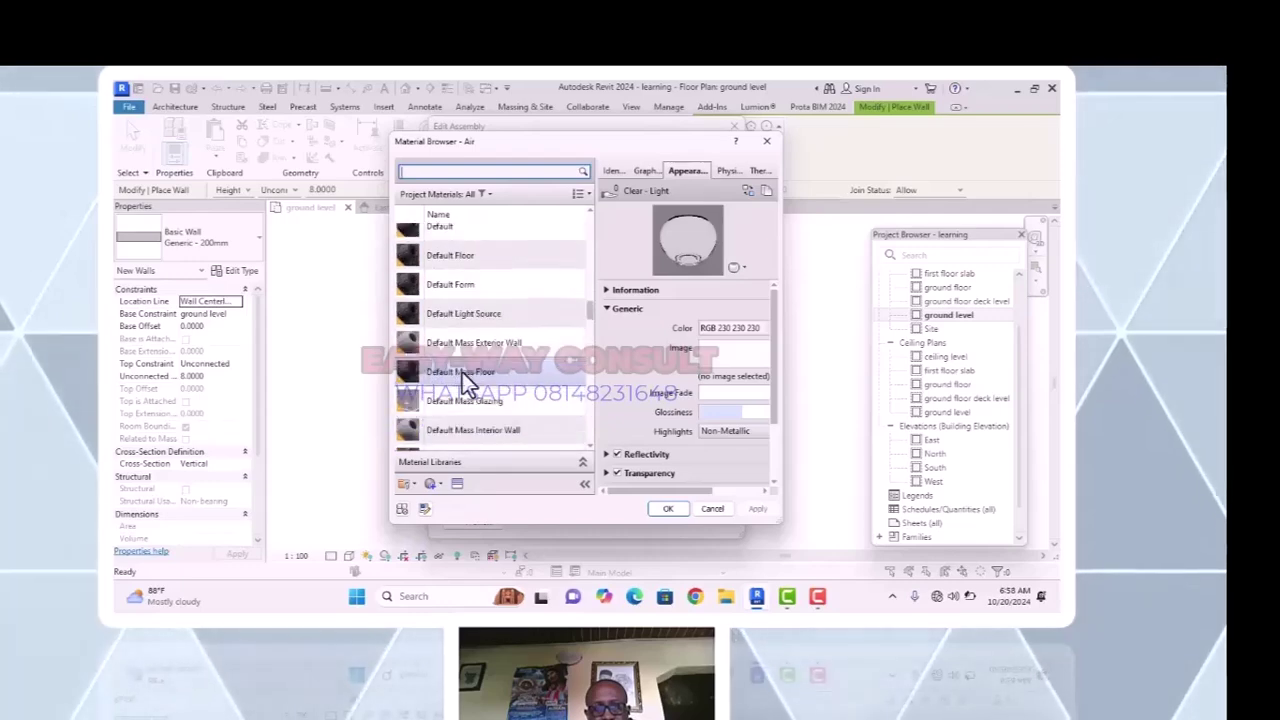
pyautogui.scroll(10, 465, 383)
pyautogui.scroll(5, 466, 383)
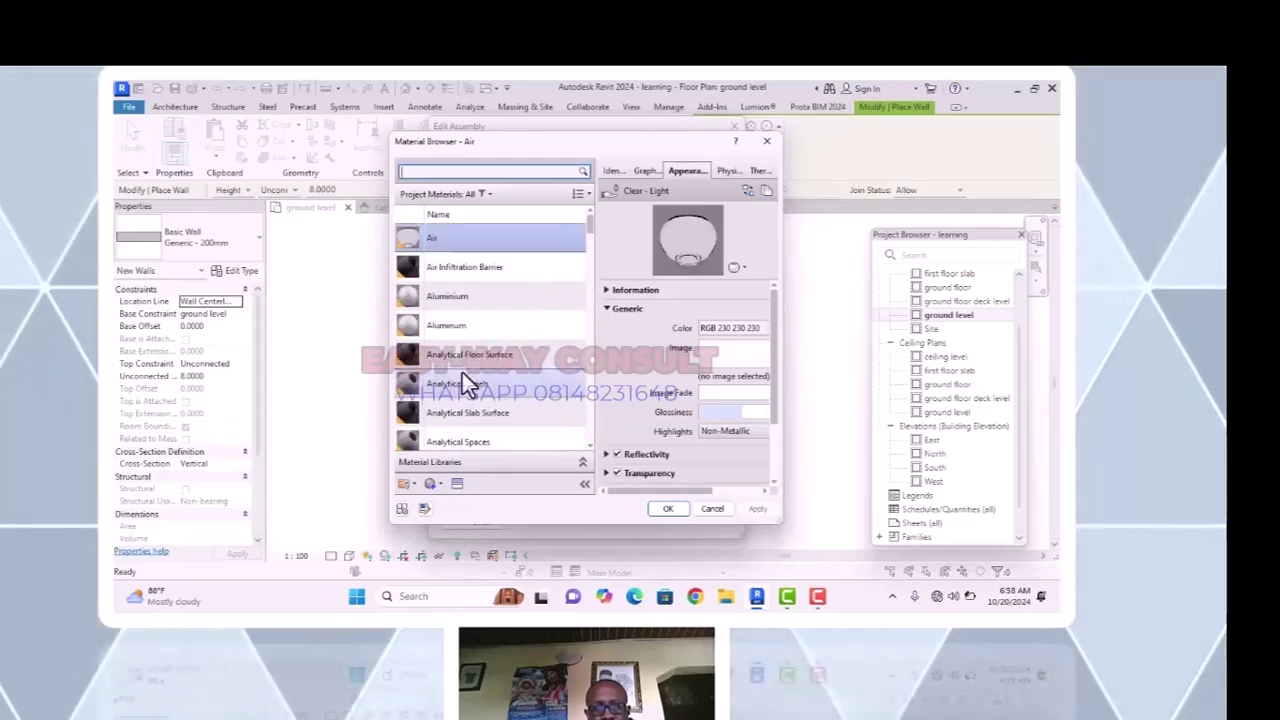
pyautogui.scroll(-5, 465, 383)
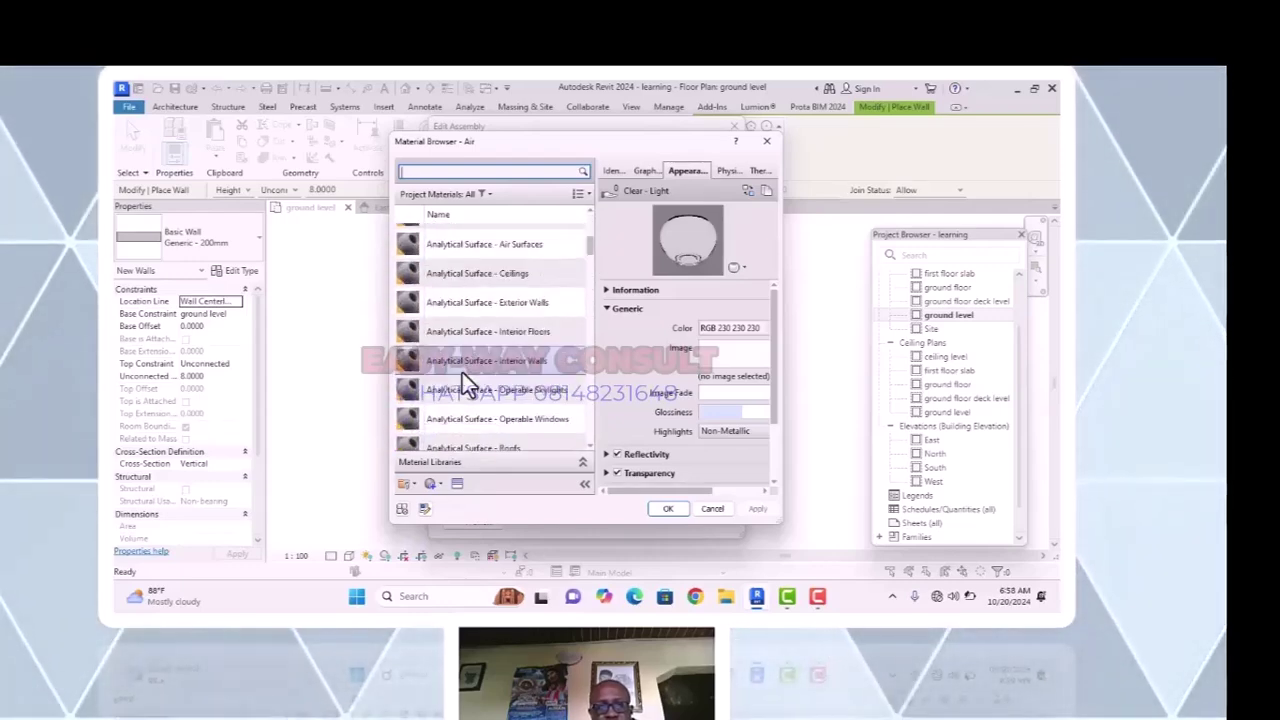
pyautogui.scroll(-5, 465, 383)
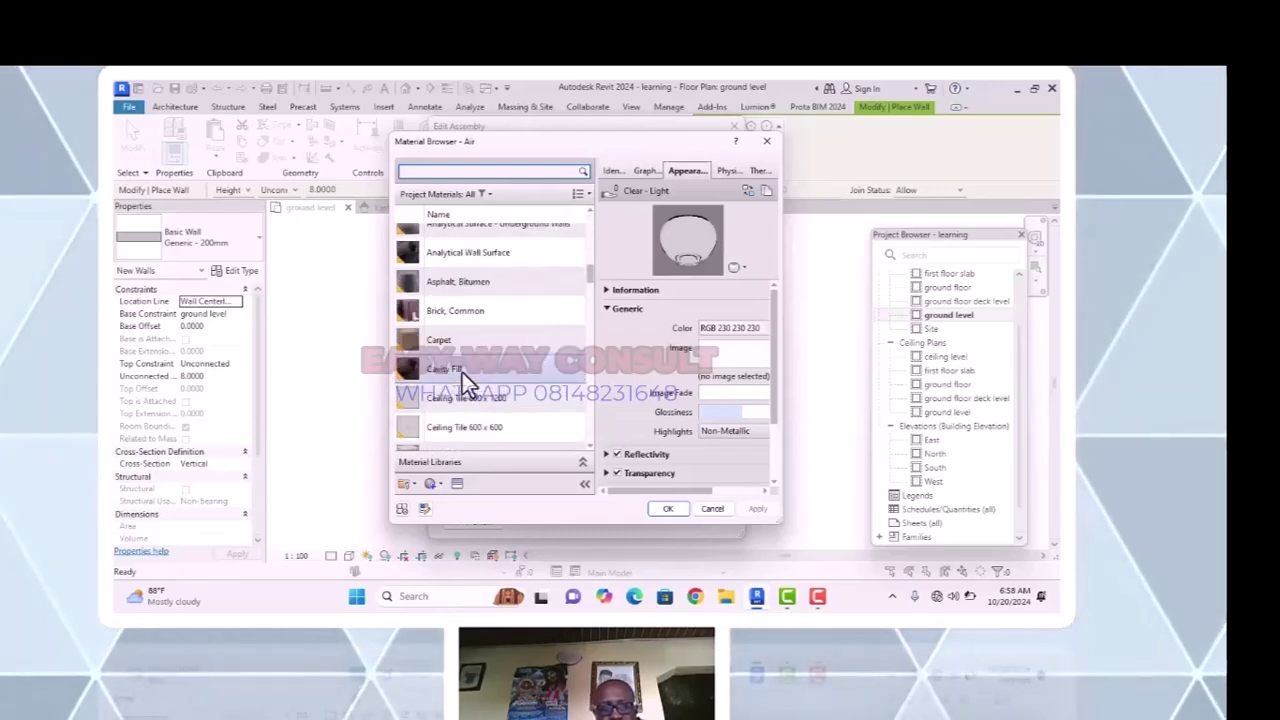
pyautogui.scroll(2, 462, 340)
pyautogui.scroll(-3, 458, 350)
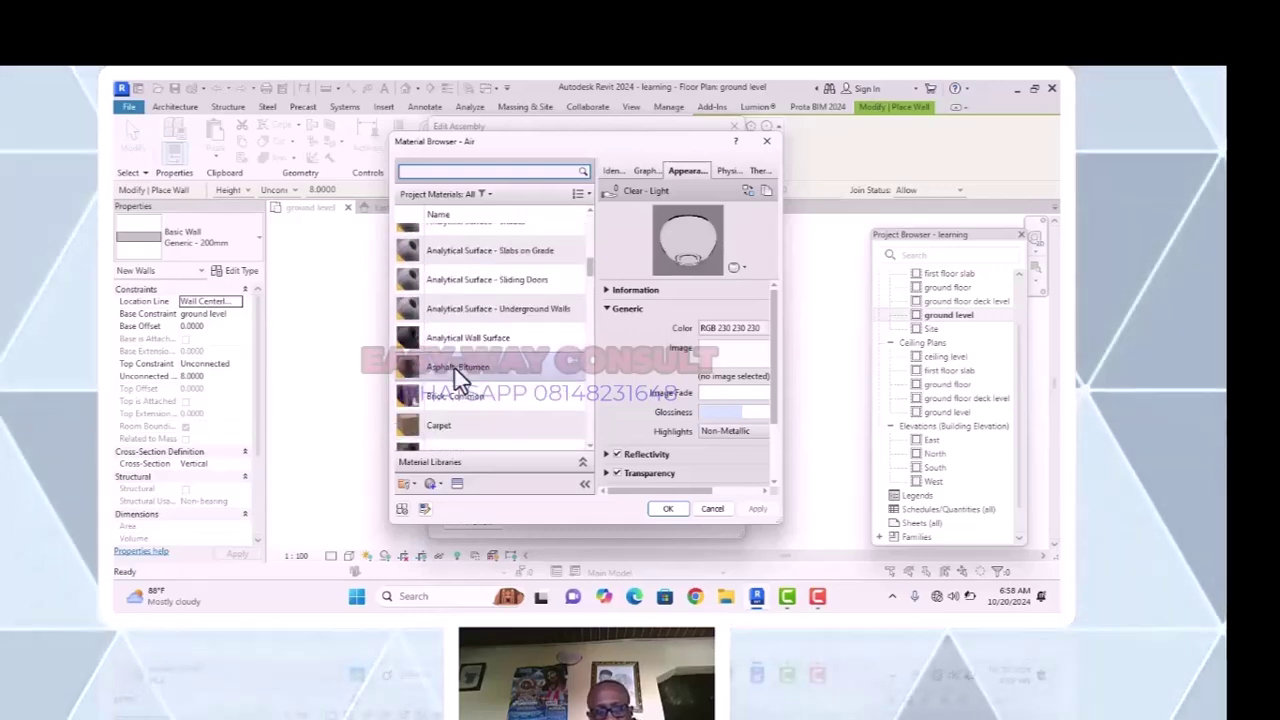
pyautogui.scroll(5, 456, 375)
pyautogui.scroll(3, 458, 390)
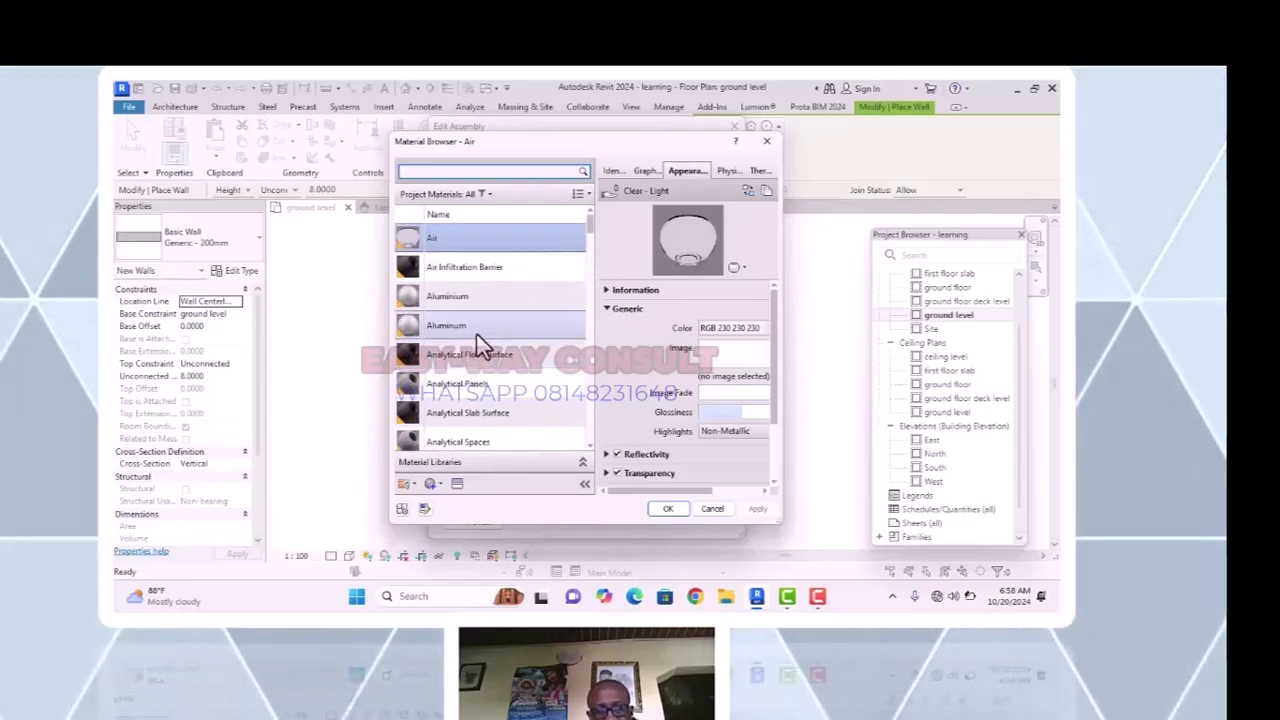
pyautogui.scroll(-5, 478, 350)
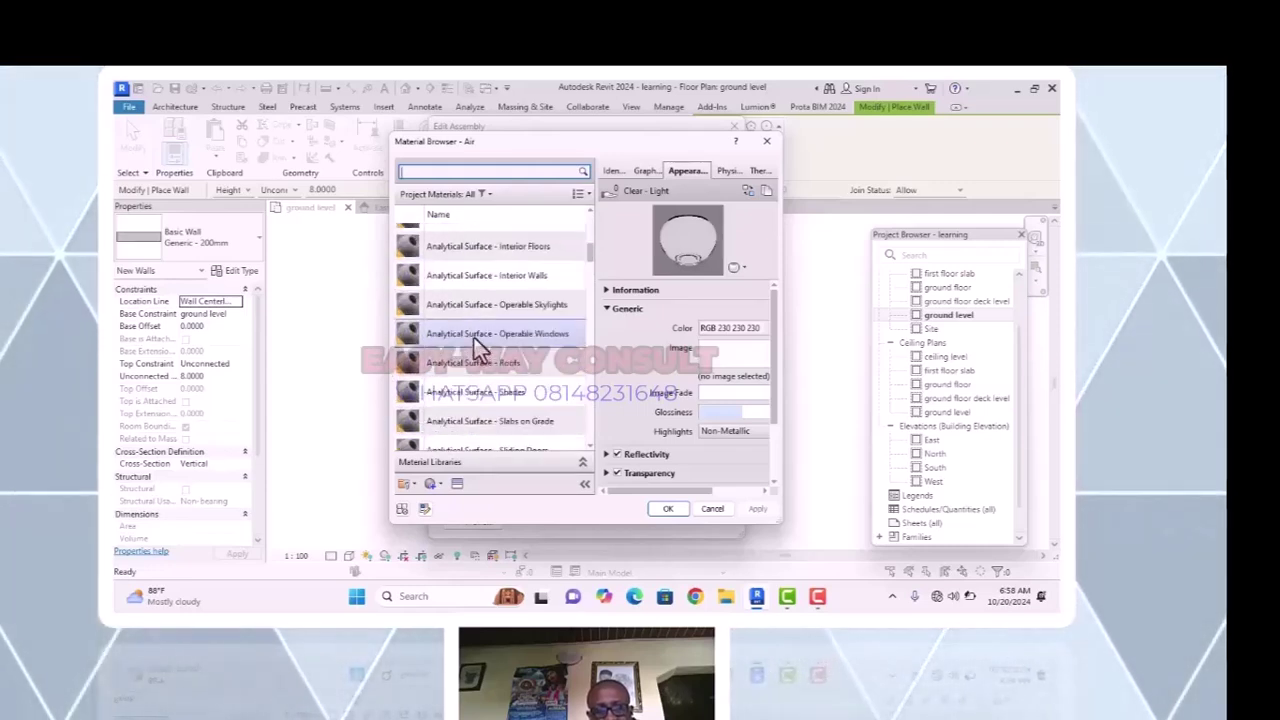
pyautogui.scroll(-1, 478, 350)
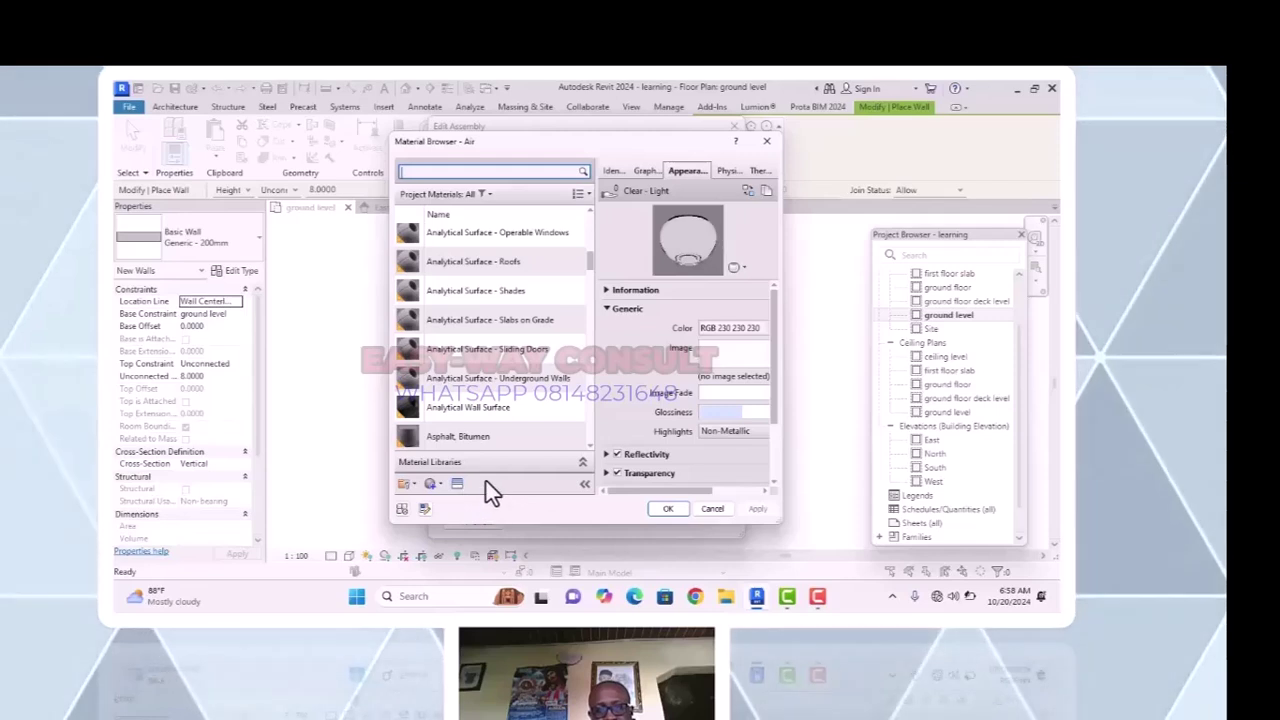
pyautogui.scroll(1, 500, 300)
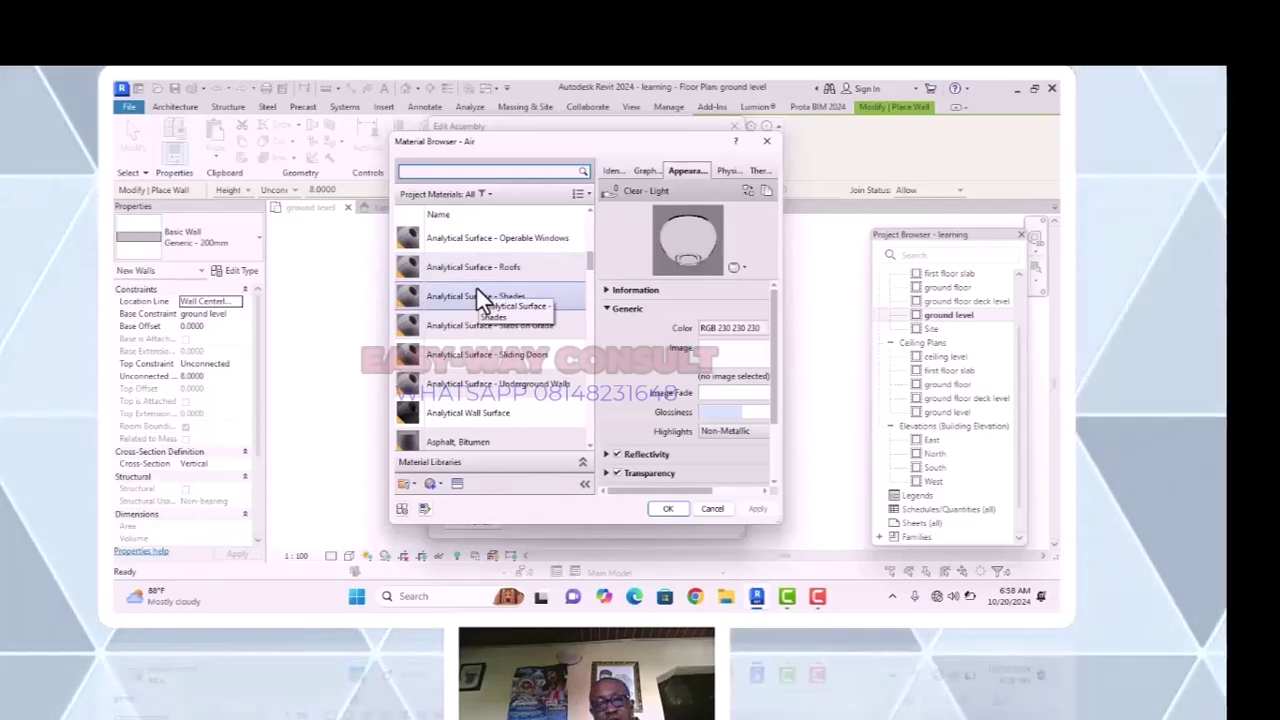
pyautogui.scroll(-1, 478, 292)
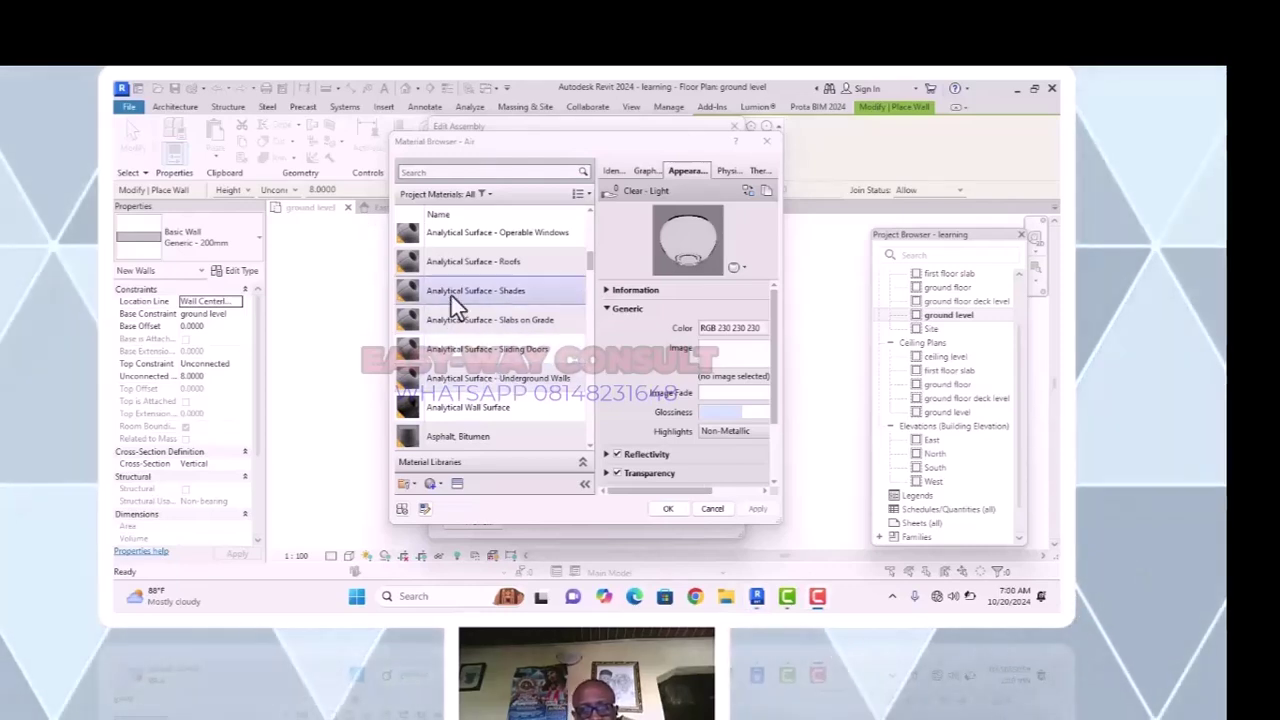
pyautogui.scroll(1, 459, 278)
pyautogui.scroll(5, 459, 278)
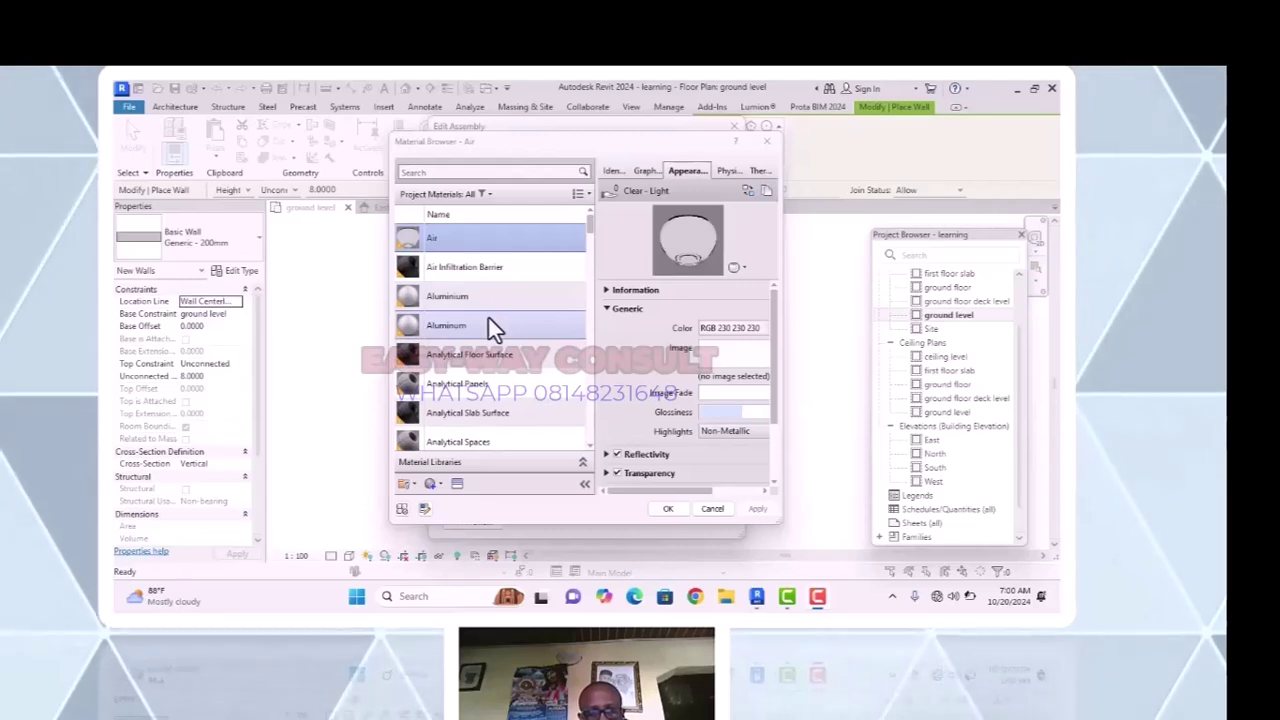
pyautogui.scroll(-2, 489, 322)
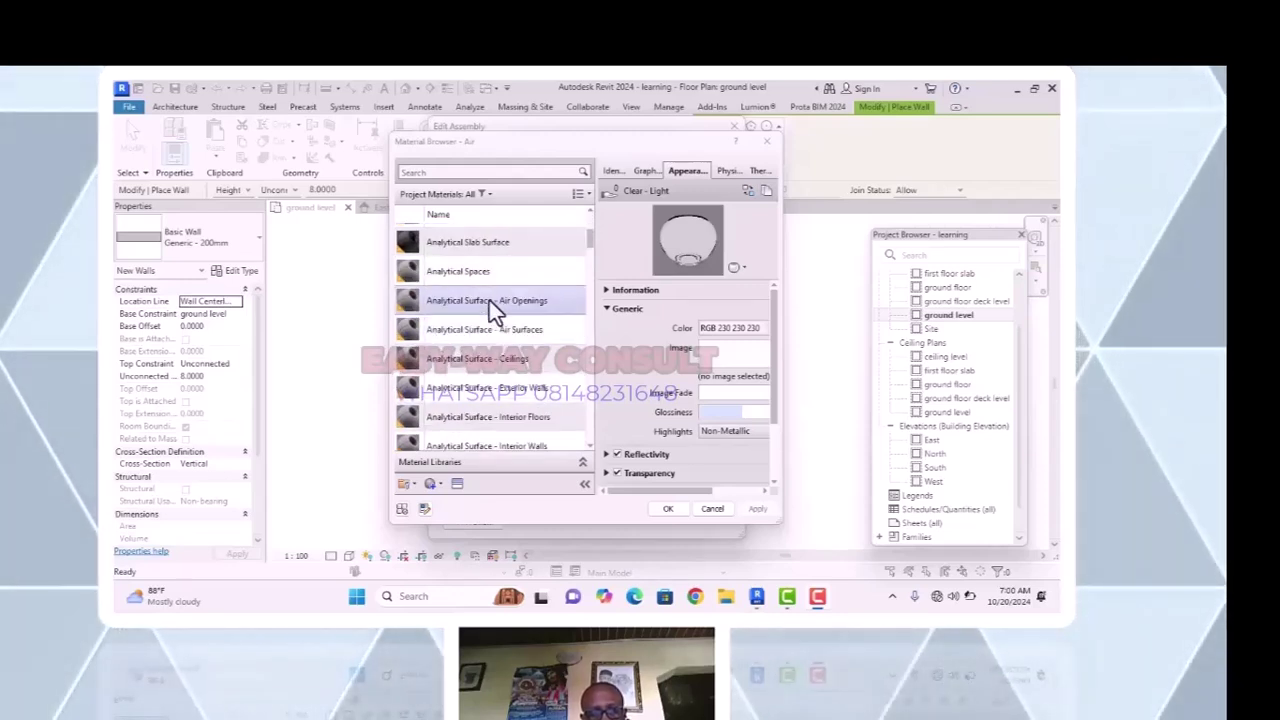
pyautogui.scroll(-4, 500, 290)
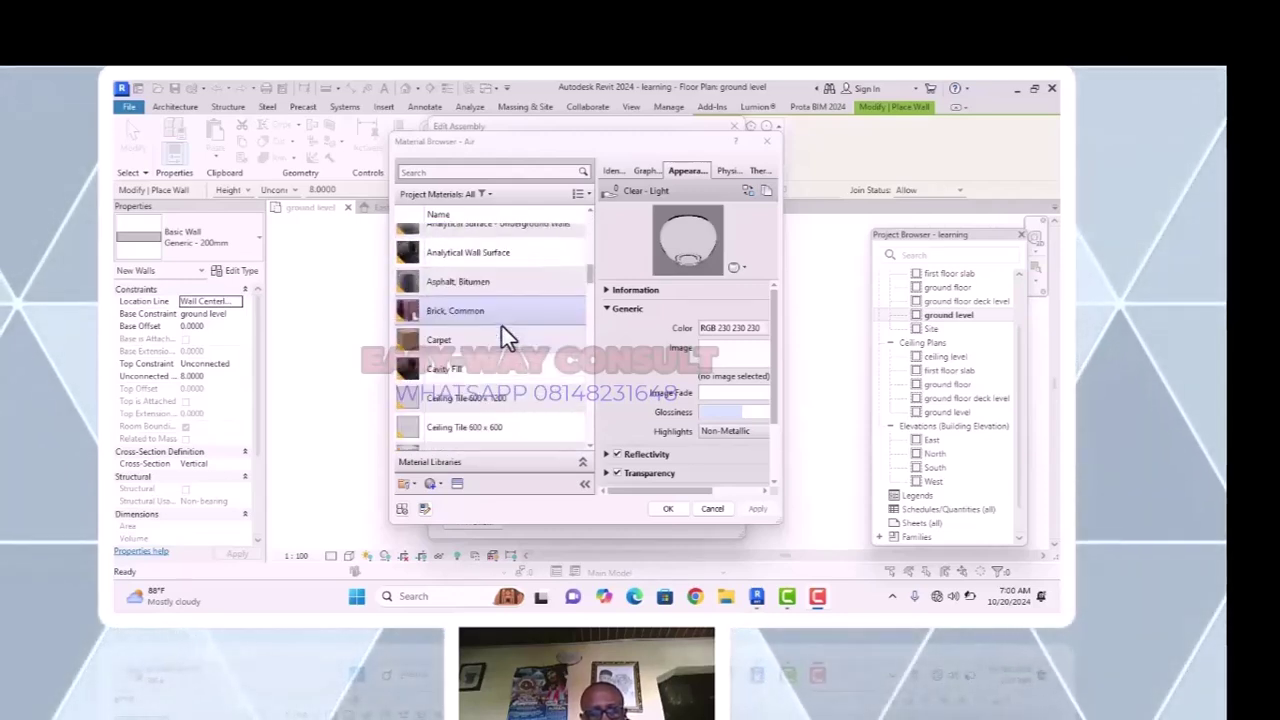
pyautogui.scroll(-2, 502, 326)
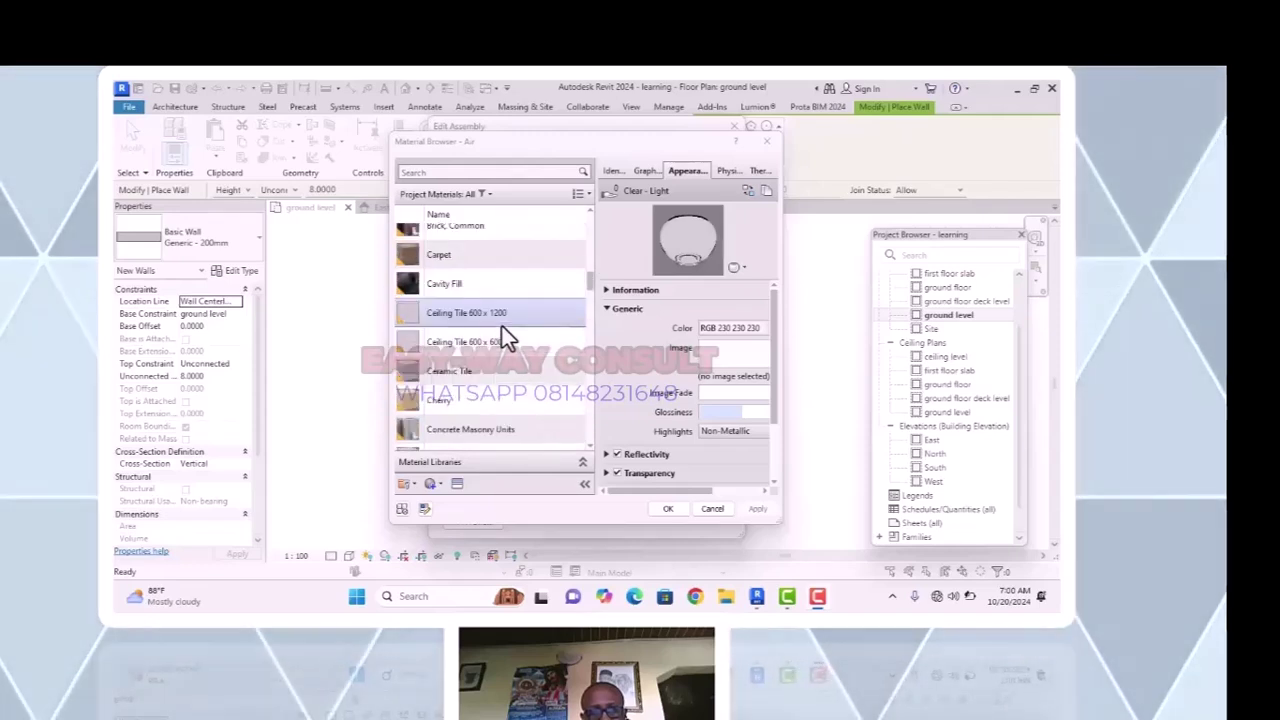
# Find the Default material in the project materials and duplicate it together with its assets.
pyautogui.scroll(-3, 502, 326)
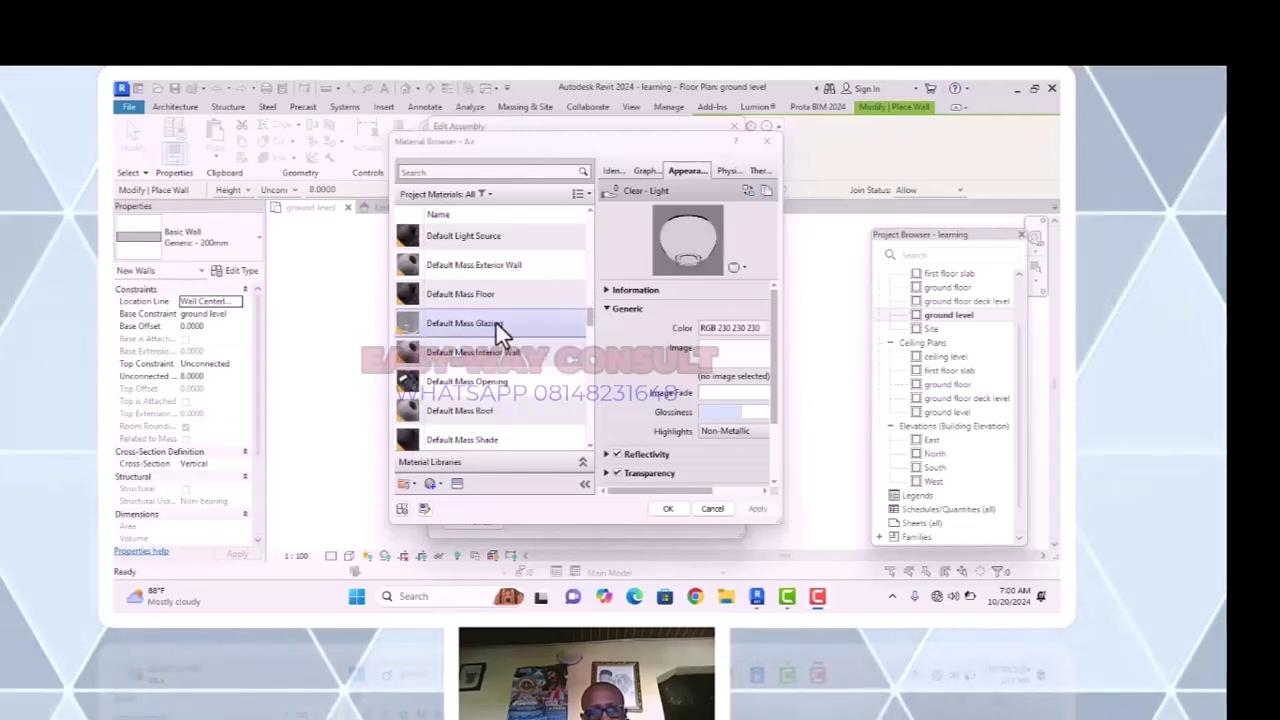
pyautogui.scroll(1, 494, 318)
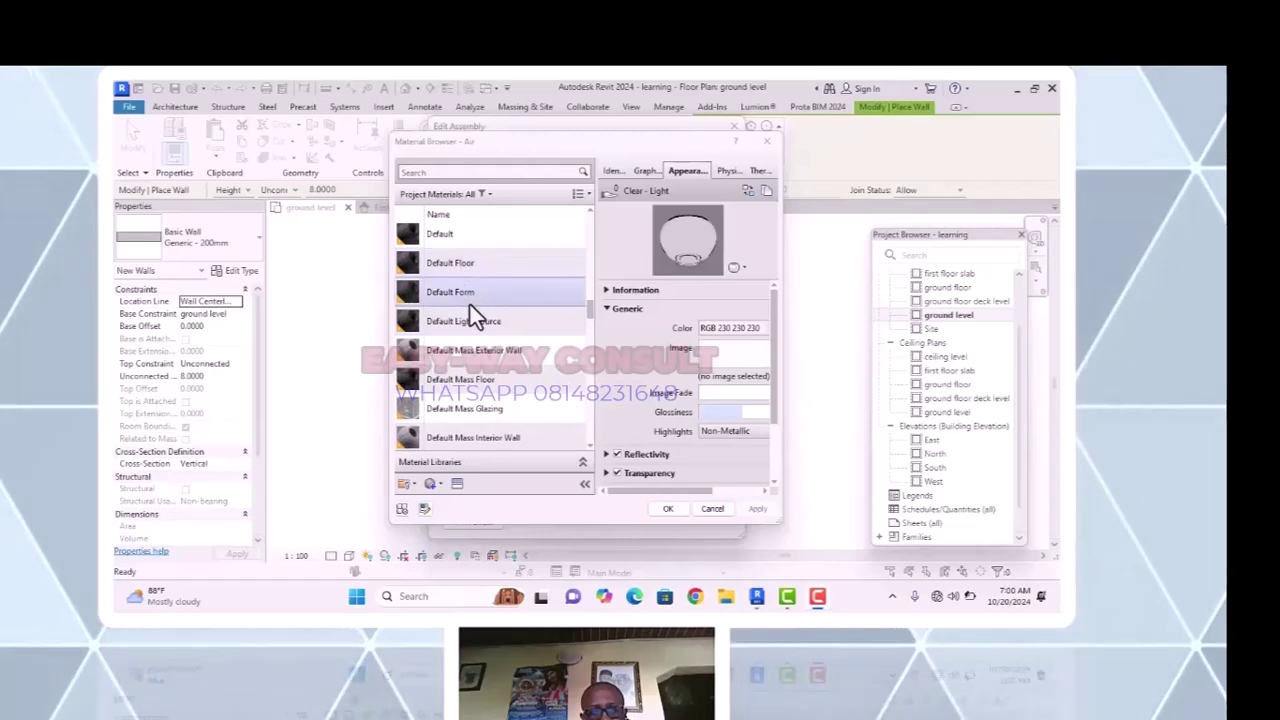
pyautogui.scroll(1, 465, 257)
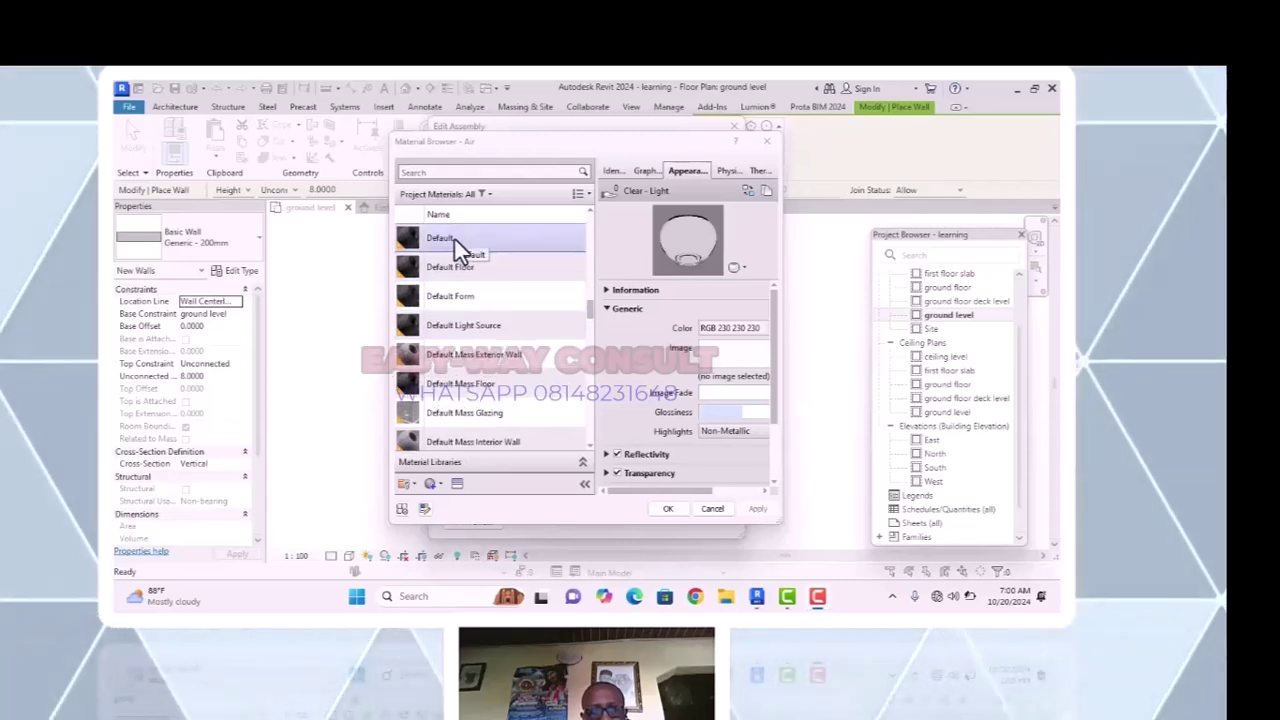
pyautogui.click(455, 240)
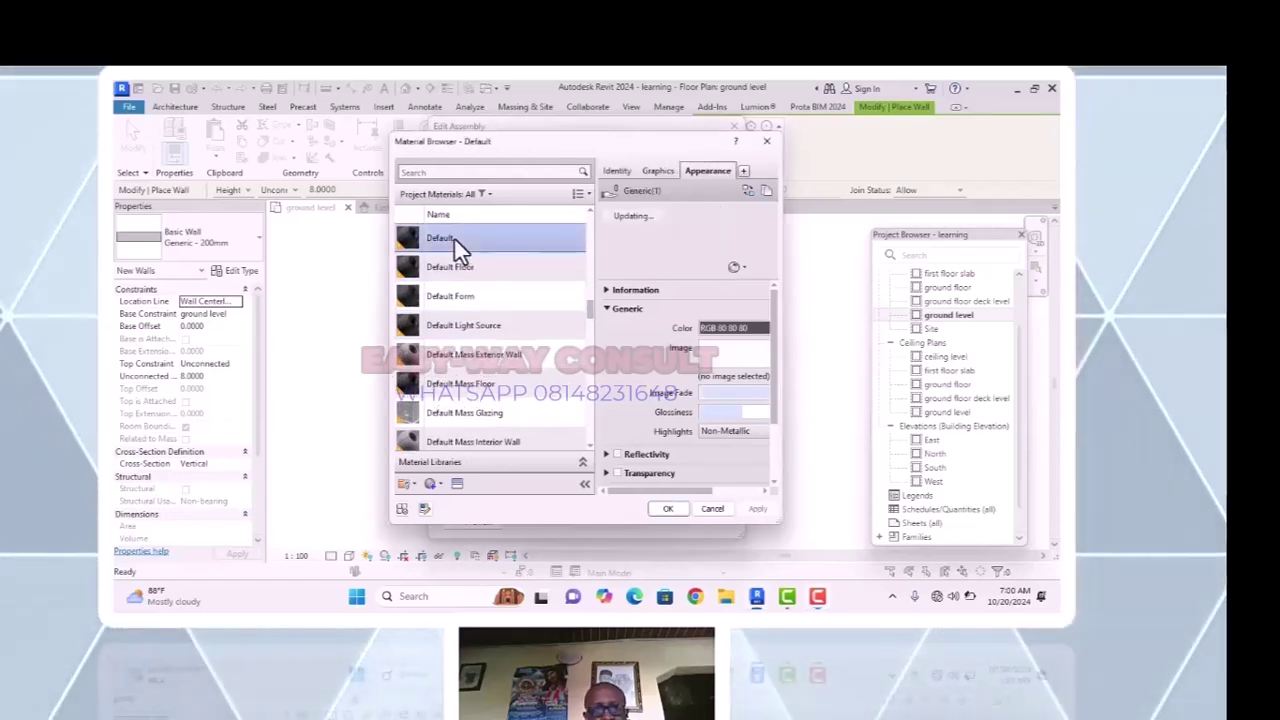
pyautogui.rightClick(455, 240)
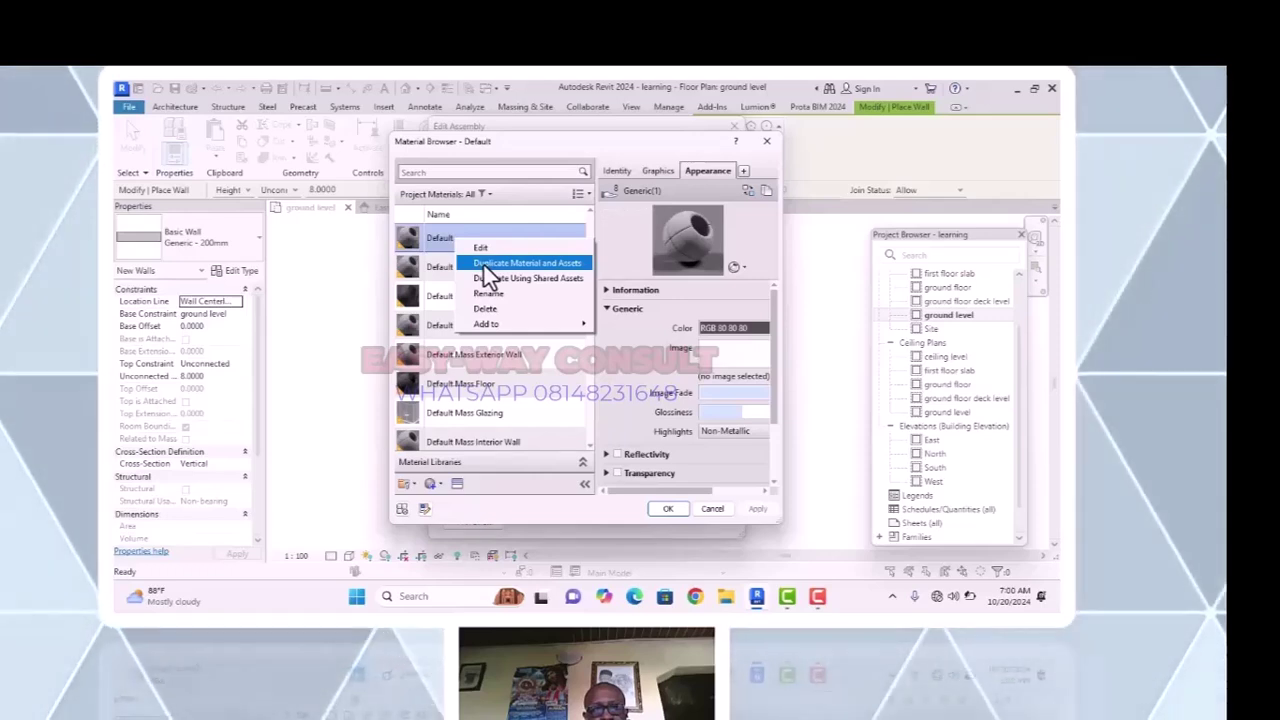
pyautogui.click(484, 265)
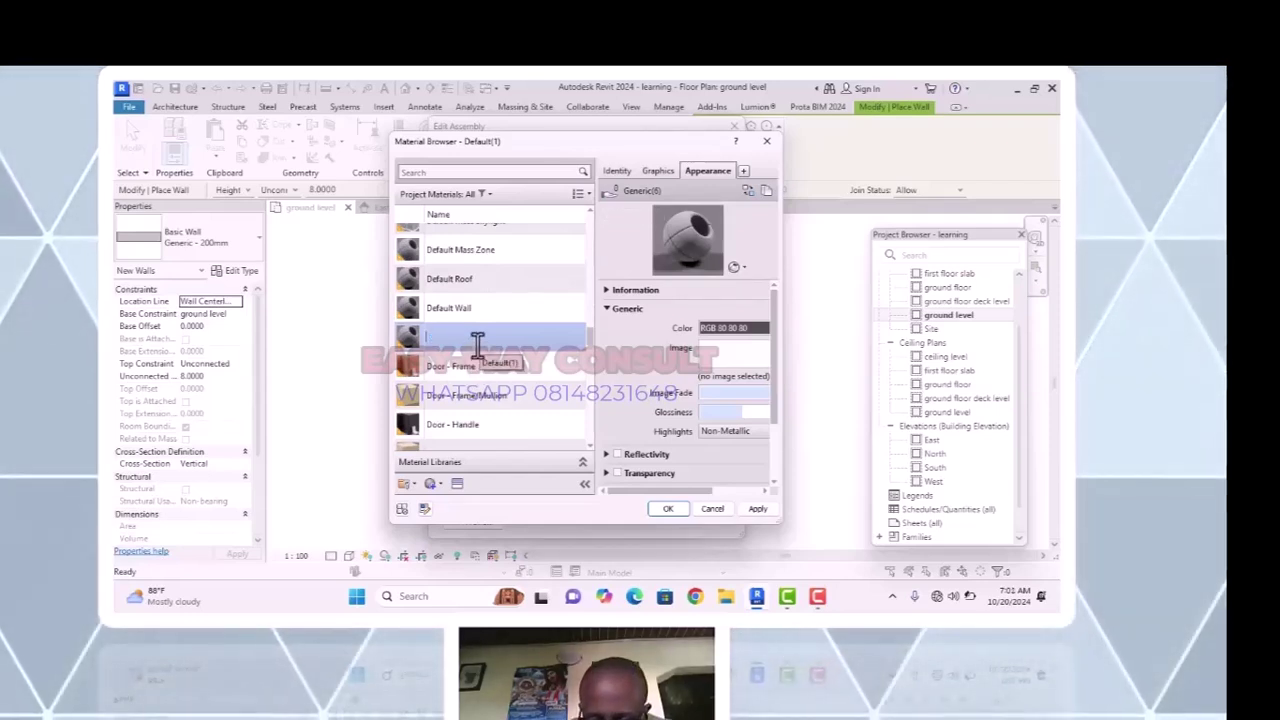
# Name the duplicated material outer wall.
pyautogui.press('BackSpace')
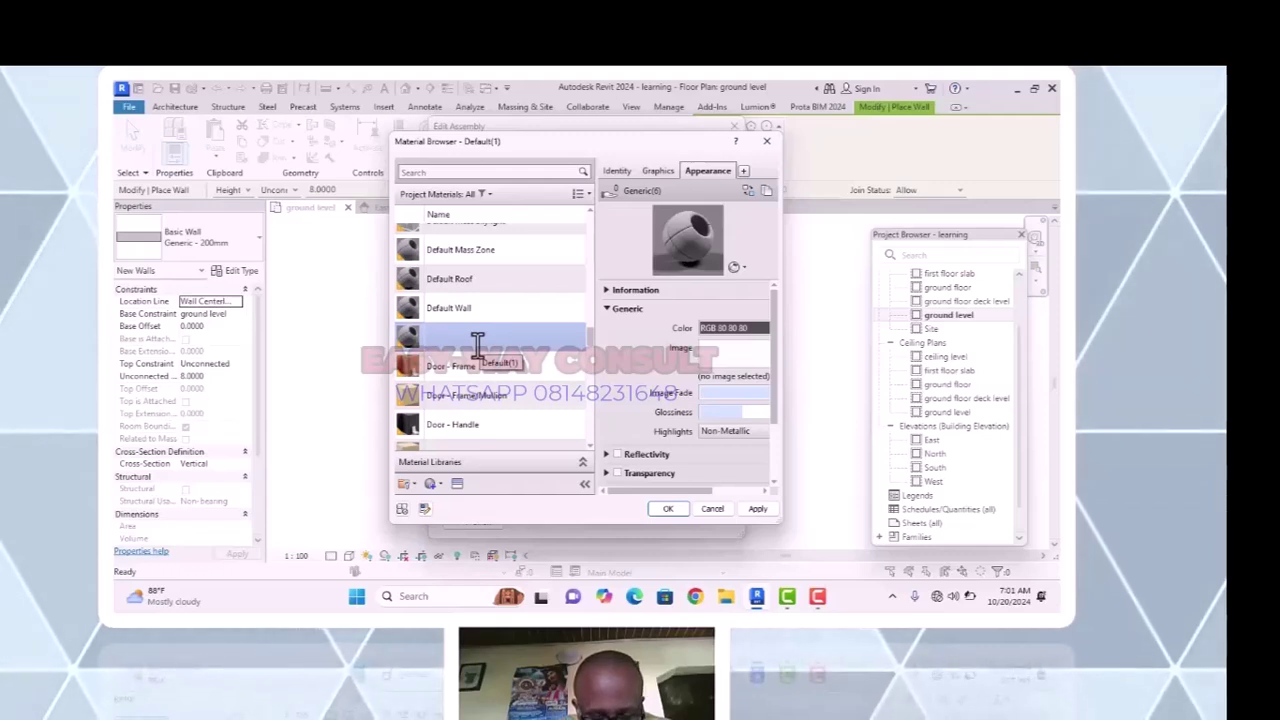
pyautogui.write('outer')
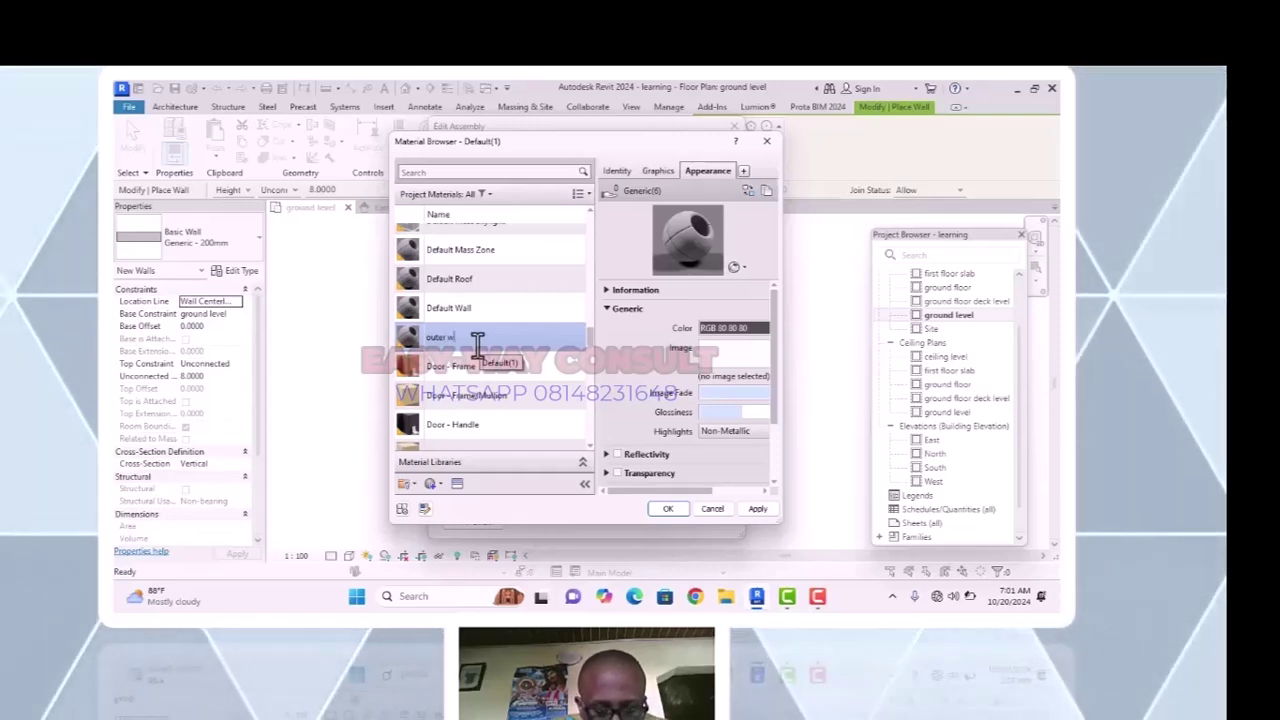
pyautogui.write('way')
pyautogui.press('BackSpace')
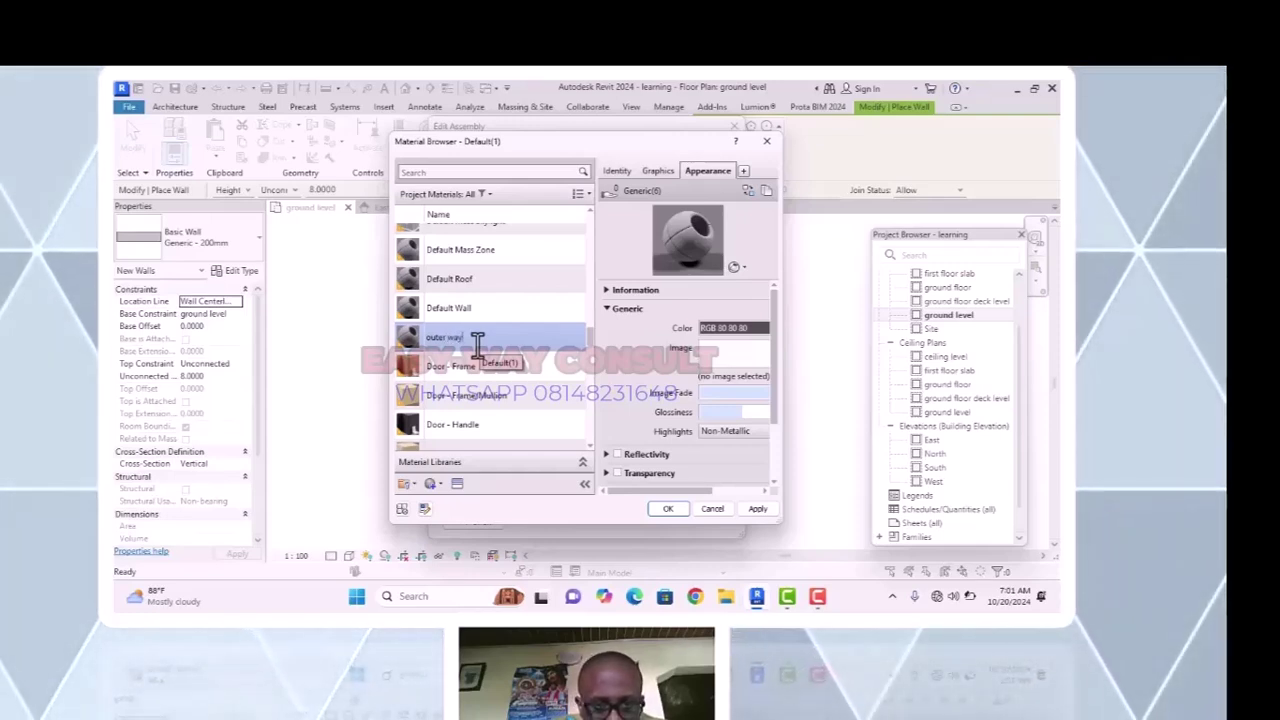
pyautogui.write('ll')
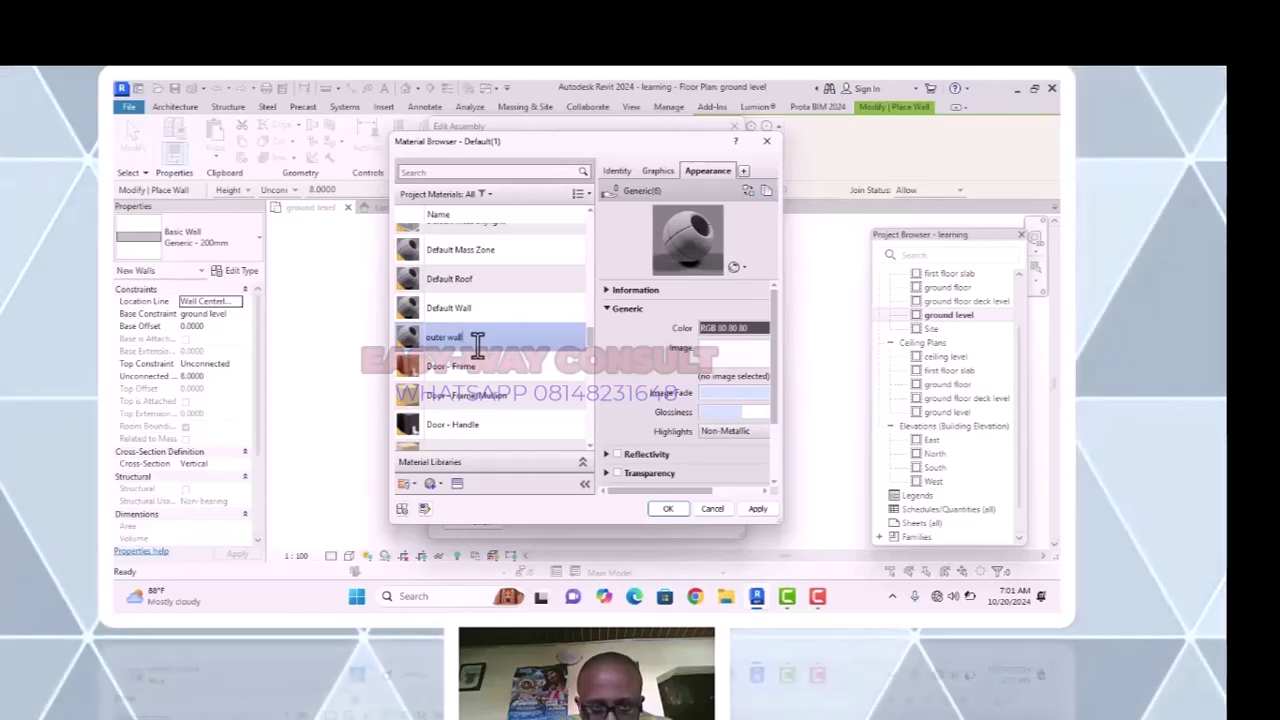
pyautogui.press('Return')
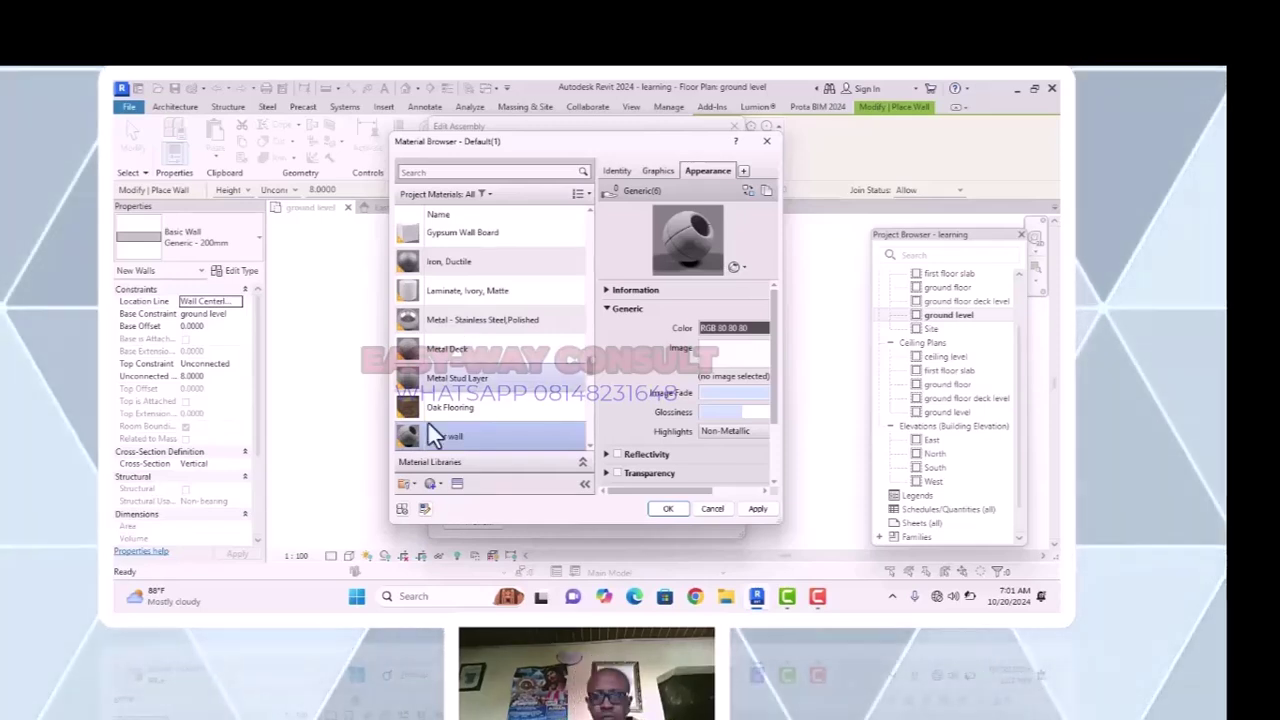
# Open the Asset Browser and look through the categories of its Autodesk, appearance and physical libraries for a wall finish.
pyautogui.click(457, 484)
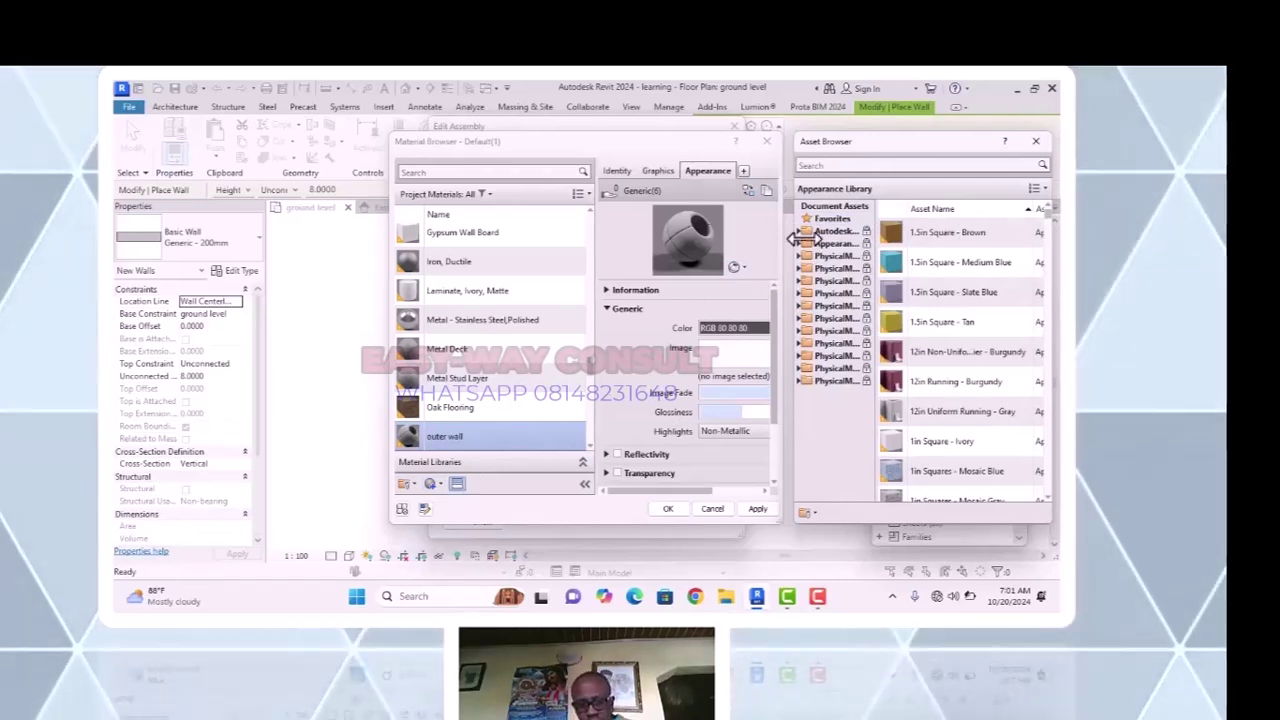
pyautogui.click(799, 232)
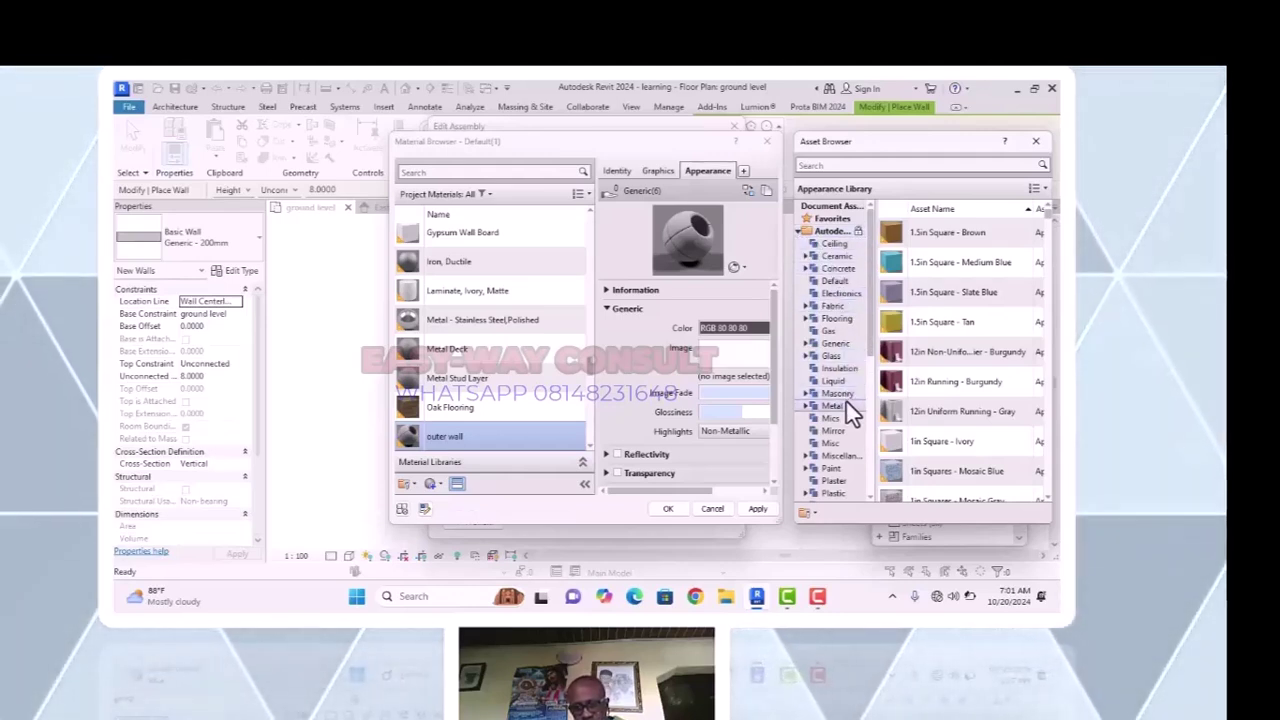
pyautogui.scroll(-3, 832, 470)
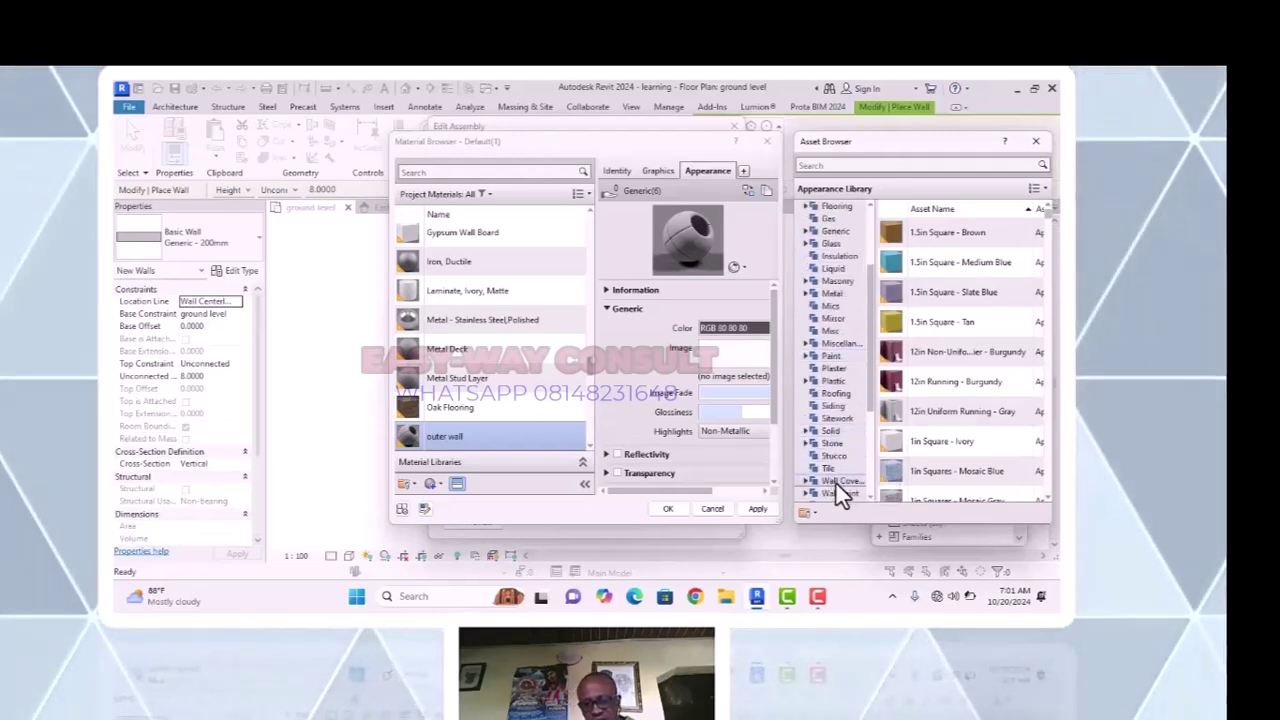
pyautogui.scroll(-1, 841, 482)
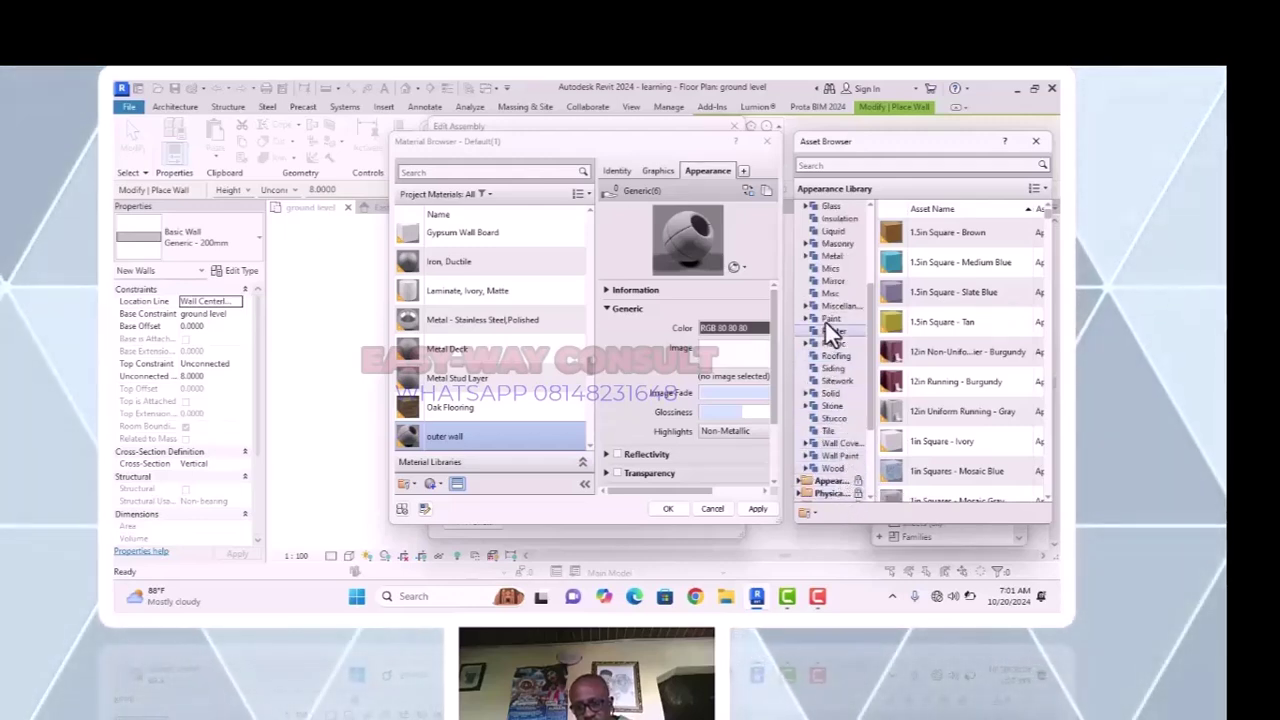
pyautogui.scroll(4, 825, 310)
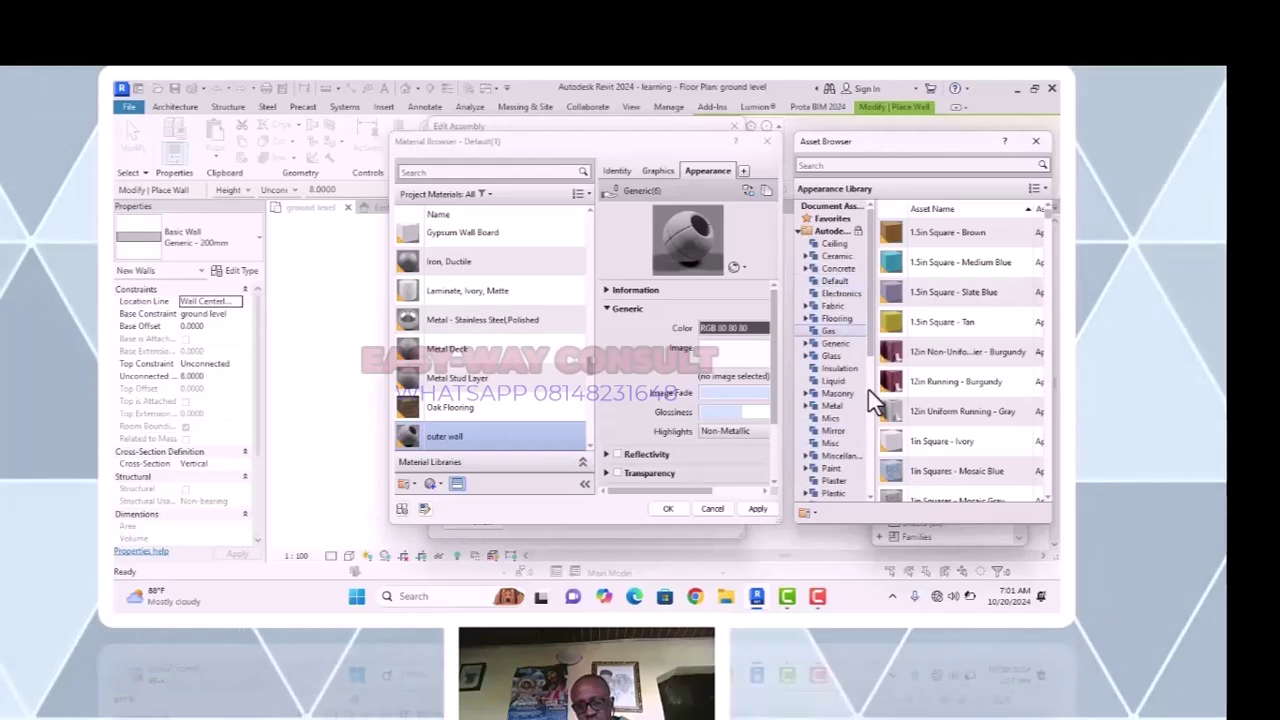
pyautogui.scroll(-6, 850, 375)
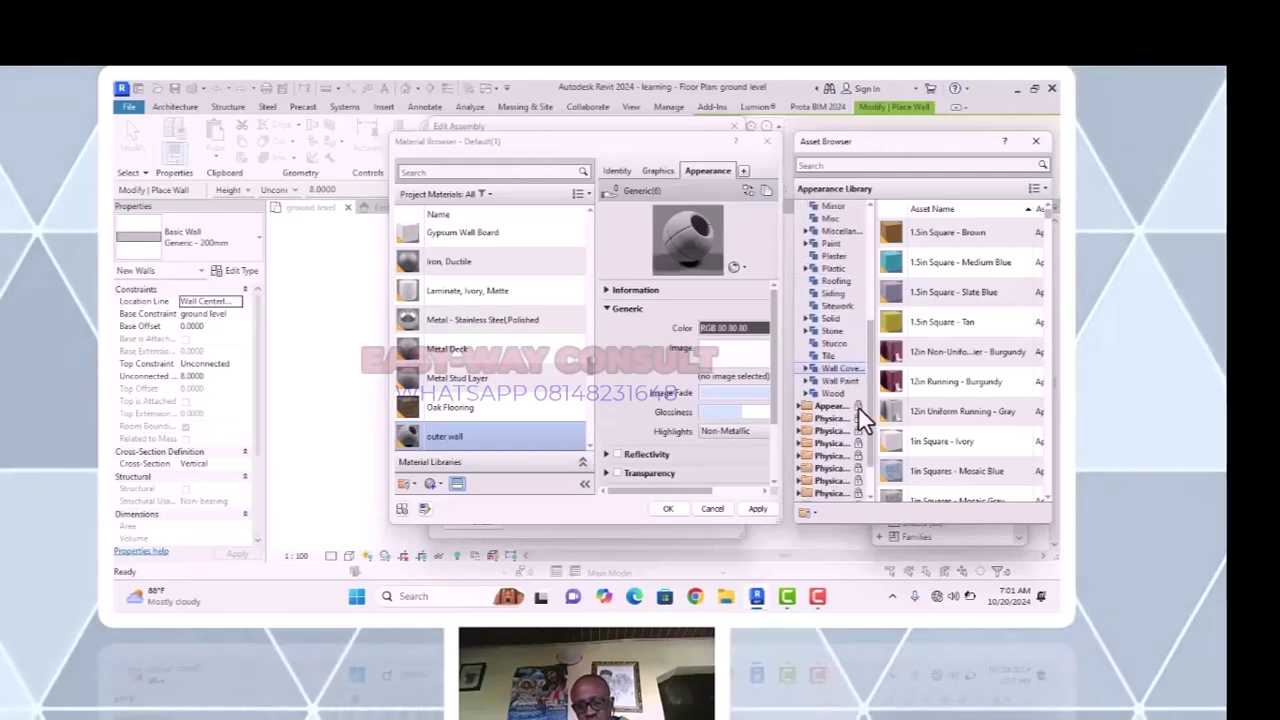
pyautogui.click(800, 406)
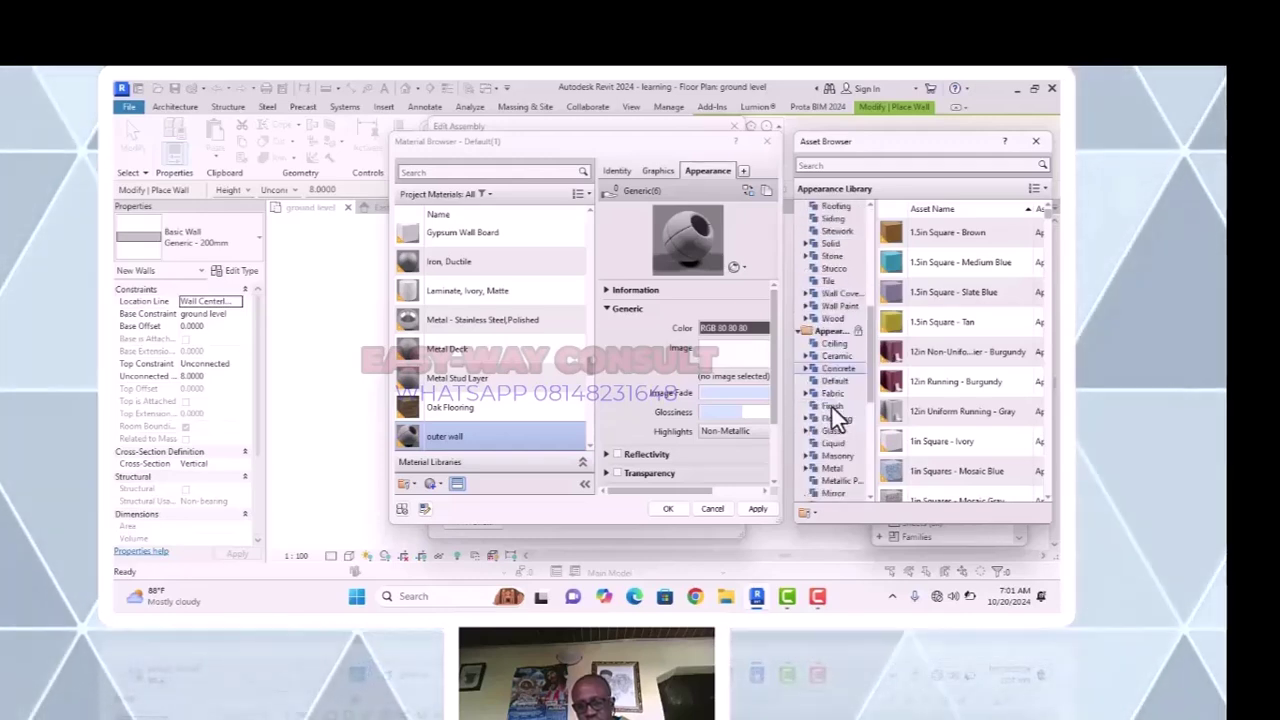
pyautogui.scroll(-3, 836, 440)
pyautogui.scroll(-6, 844, 464)
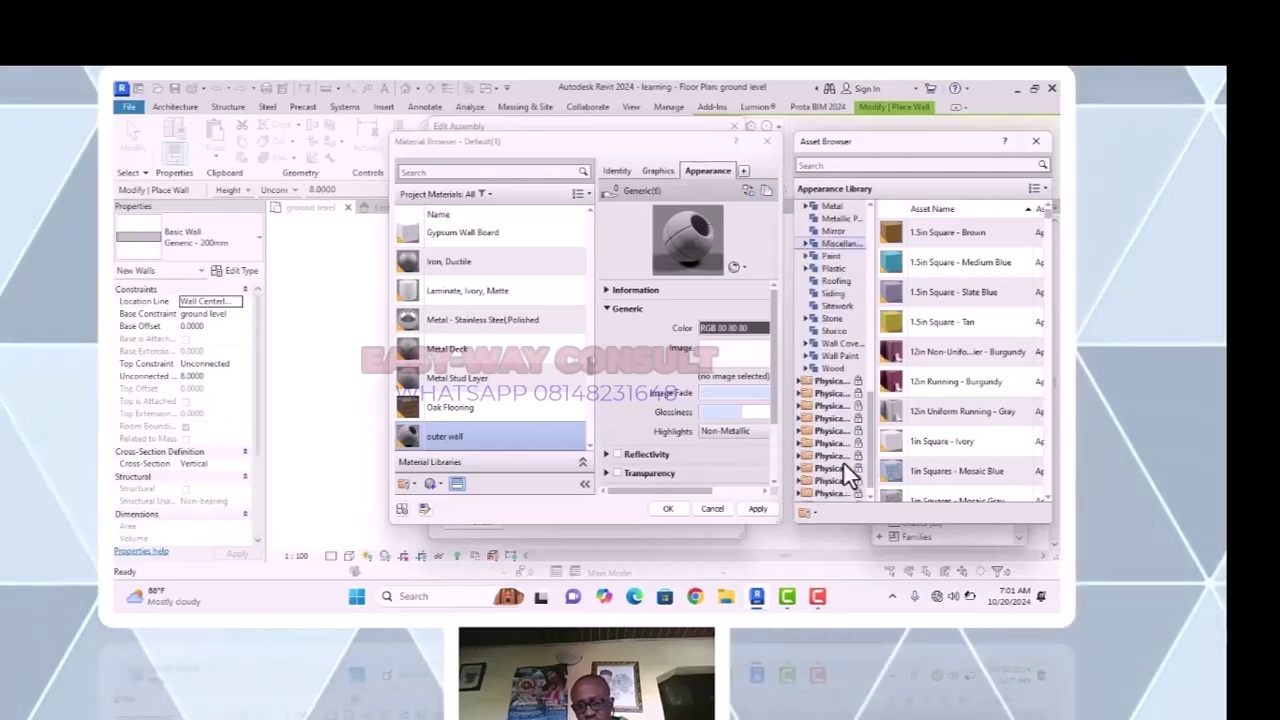
pyautogui.click(800, 381)
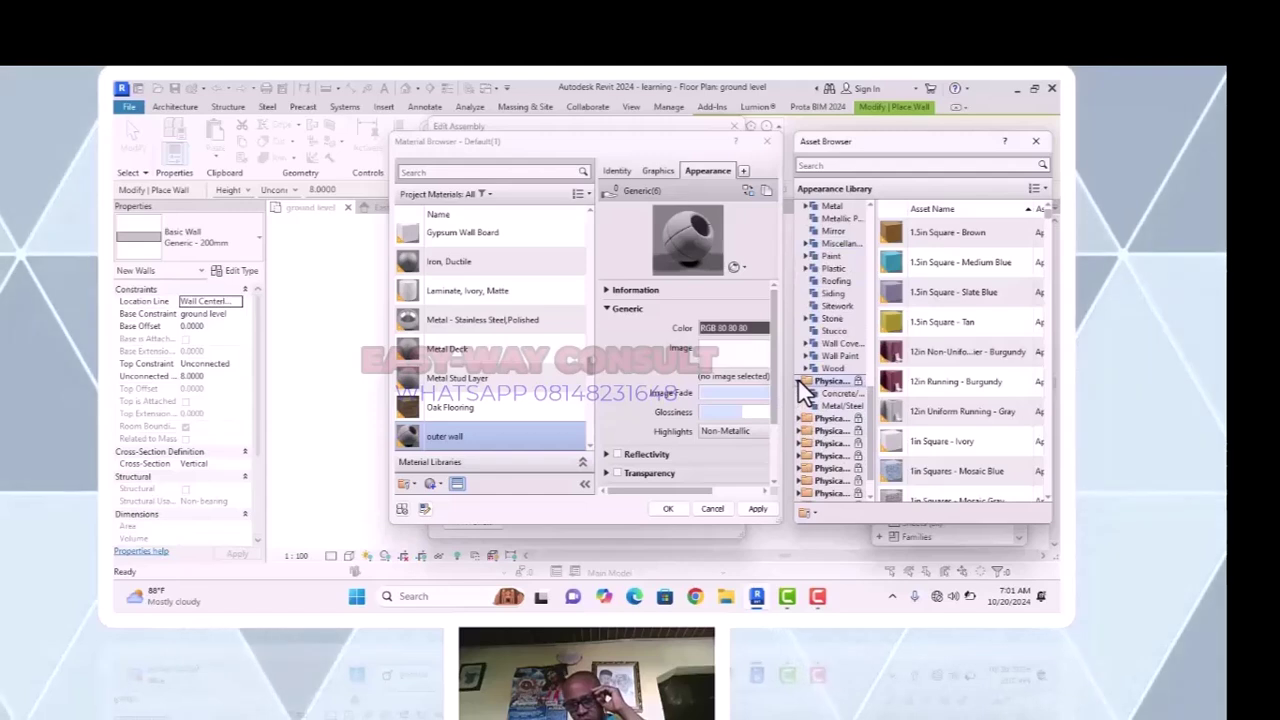
pyautogui.scroll(1, 805, 370)
pyautogui.click(625, 366)
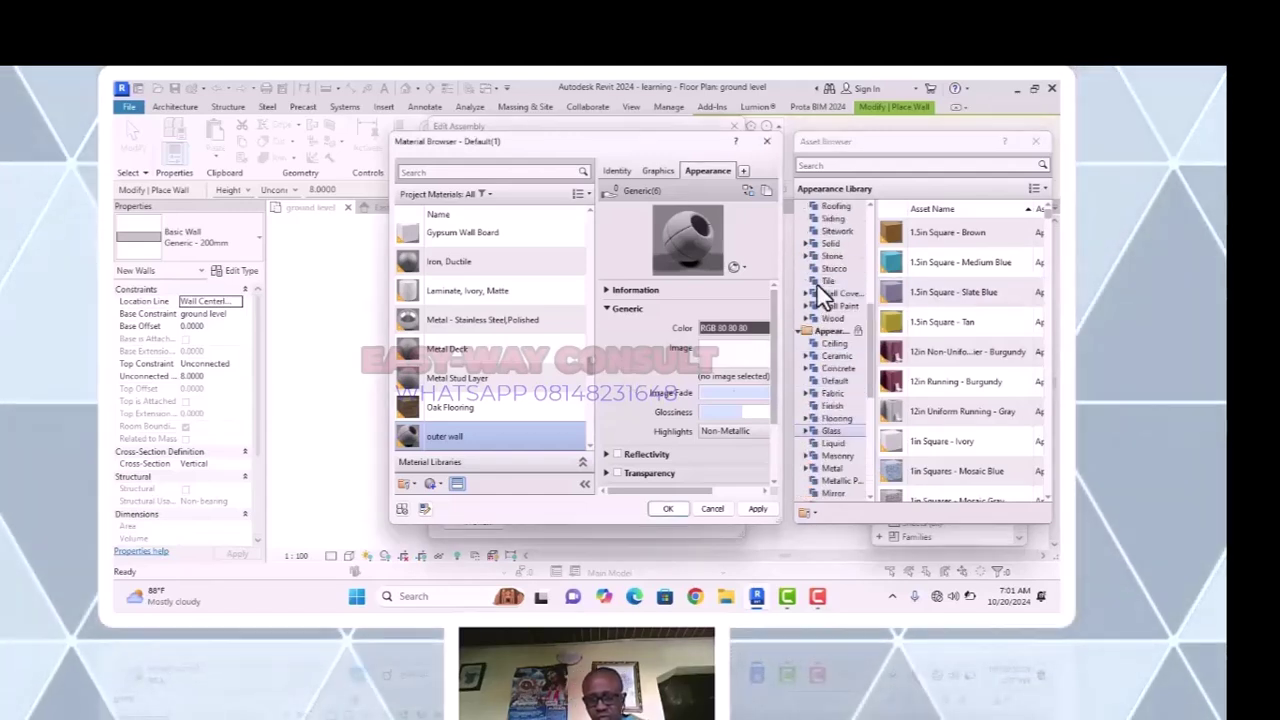
pyautogui.scroll(4, 816, 285)
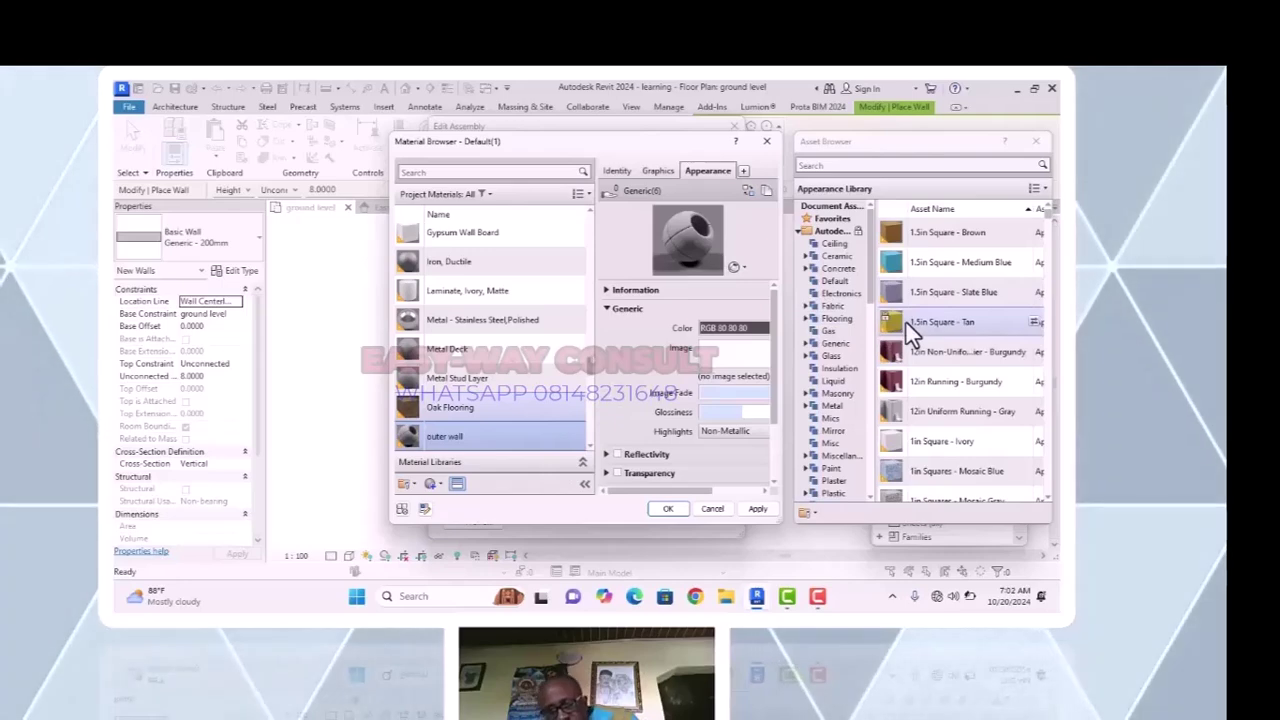
# Look through the appearance assets and the Wall Covering category for a suitable wall finish, and close the Asset Browser.
pyautogui.scroll(-3, 906, 323)
pyautogui.scroll(-4, 921, 354)
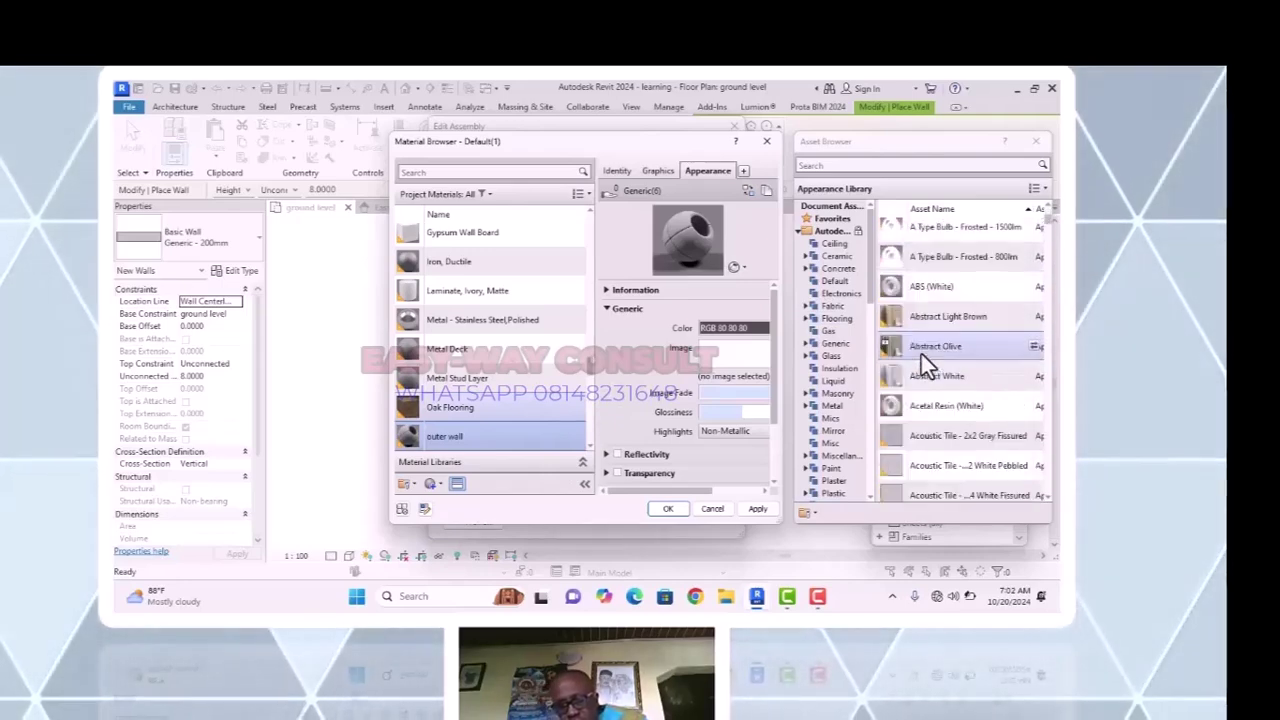
pyautogui.scroll(4, 921, 354)
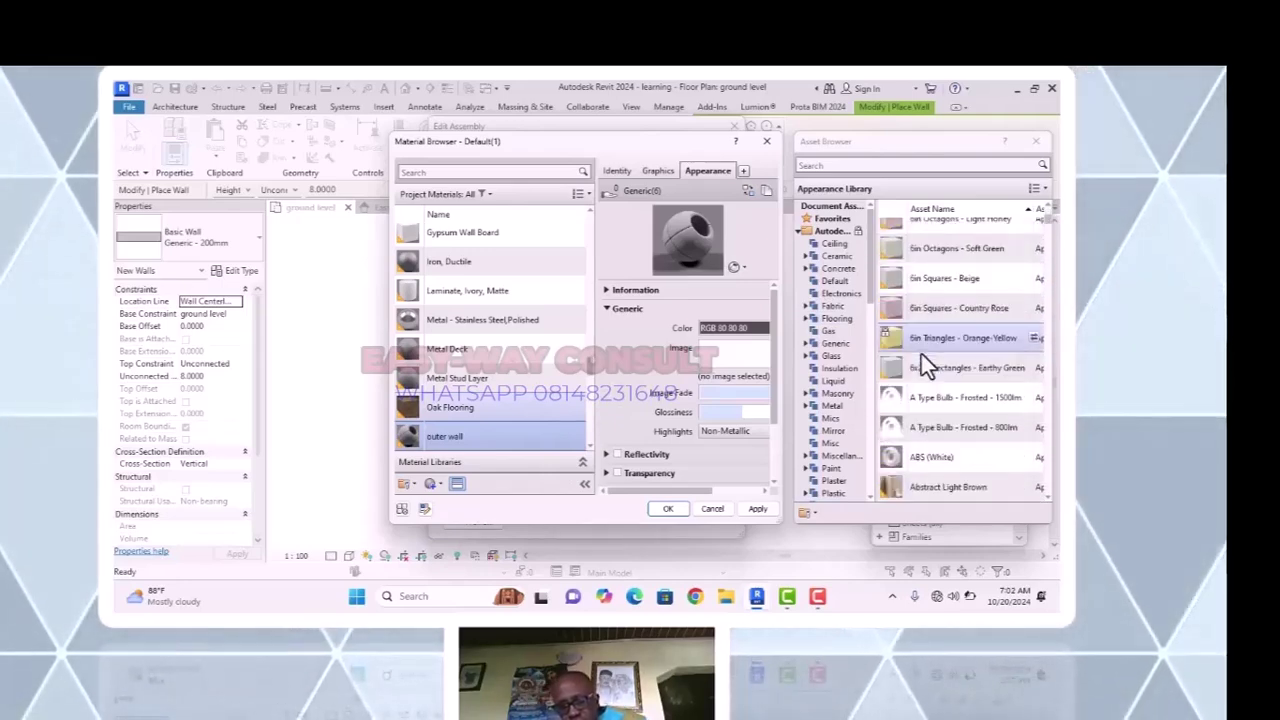
pyautogui.scroll(-2, 921, 358)
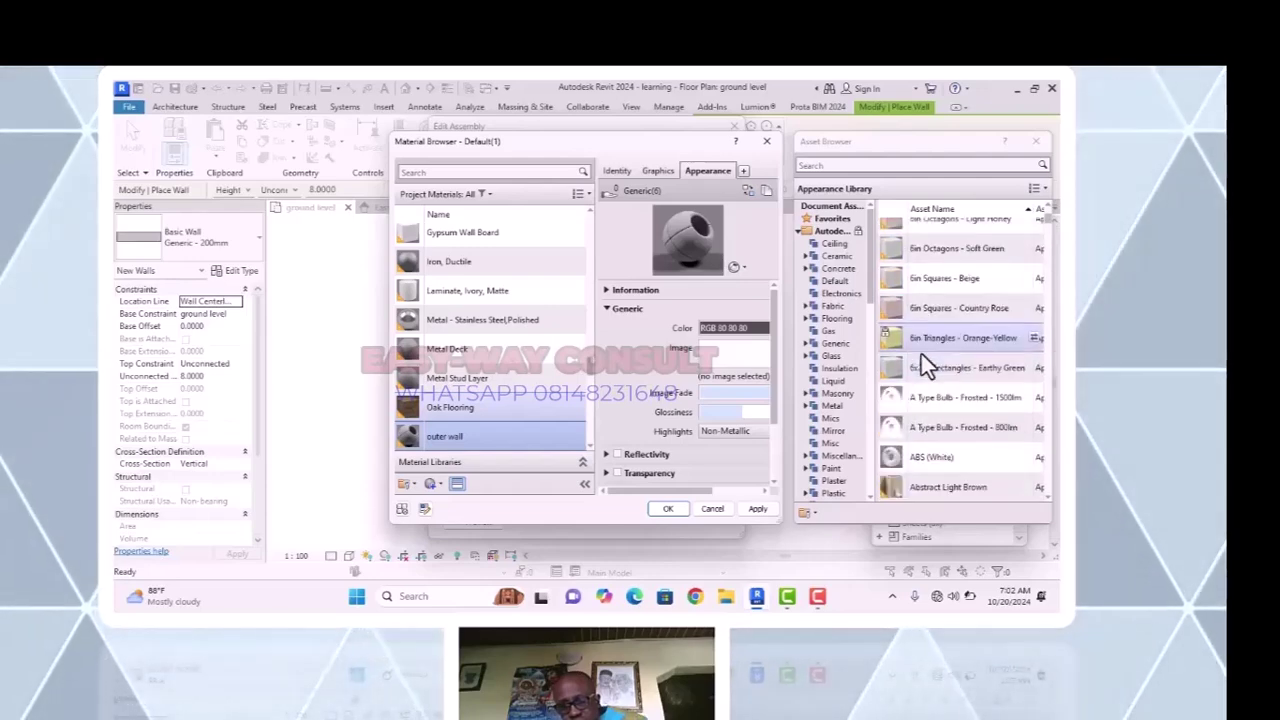
pyautogui.scroll(5, 920, 362)
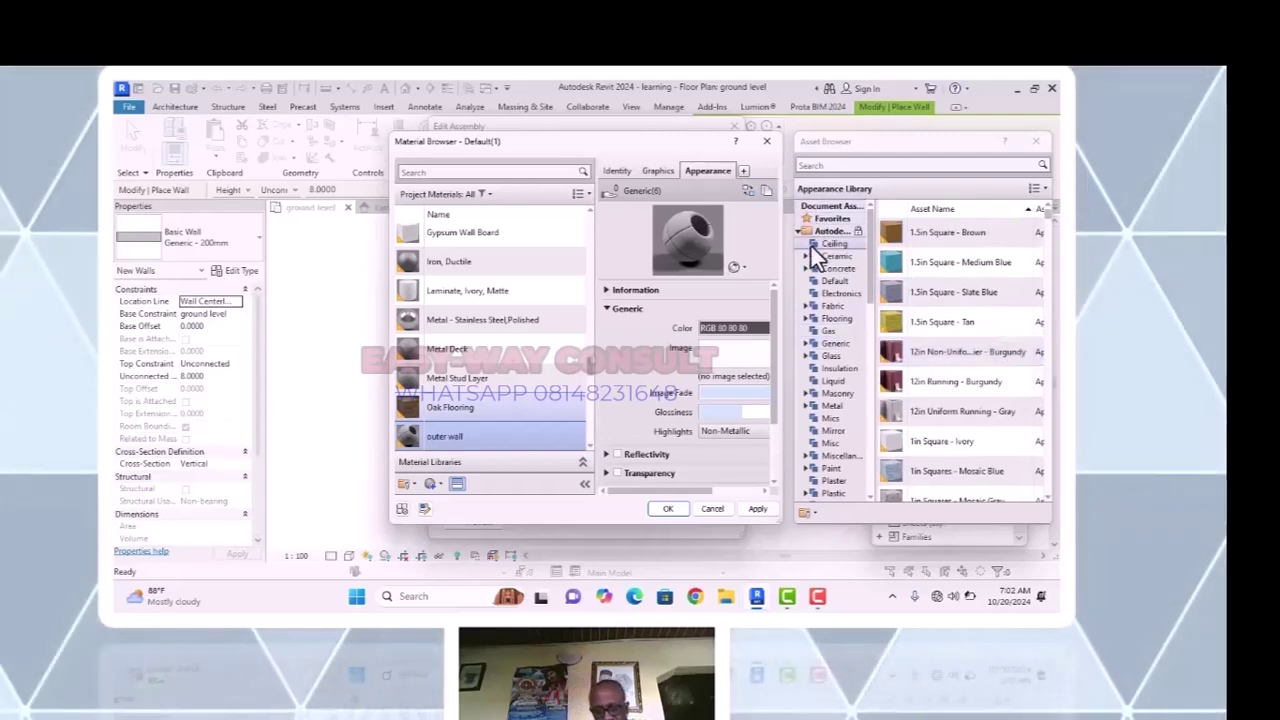
pyautogui.scroll(-8, 821, 301)
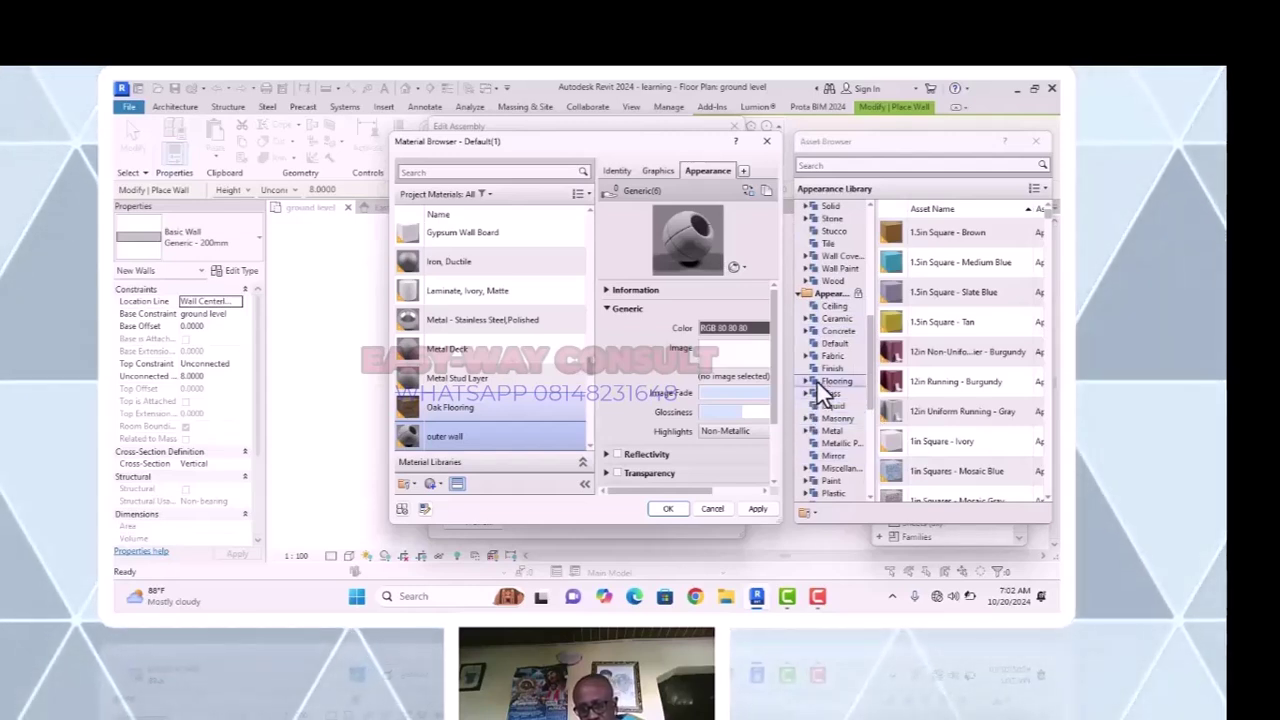
pyautogui.scroll(-3, 816, 382)
pyautogui.scroll(-1, 833, 466)
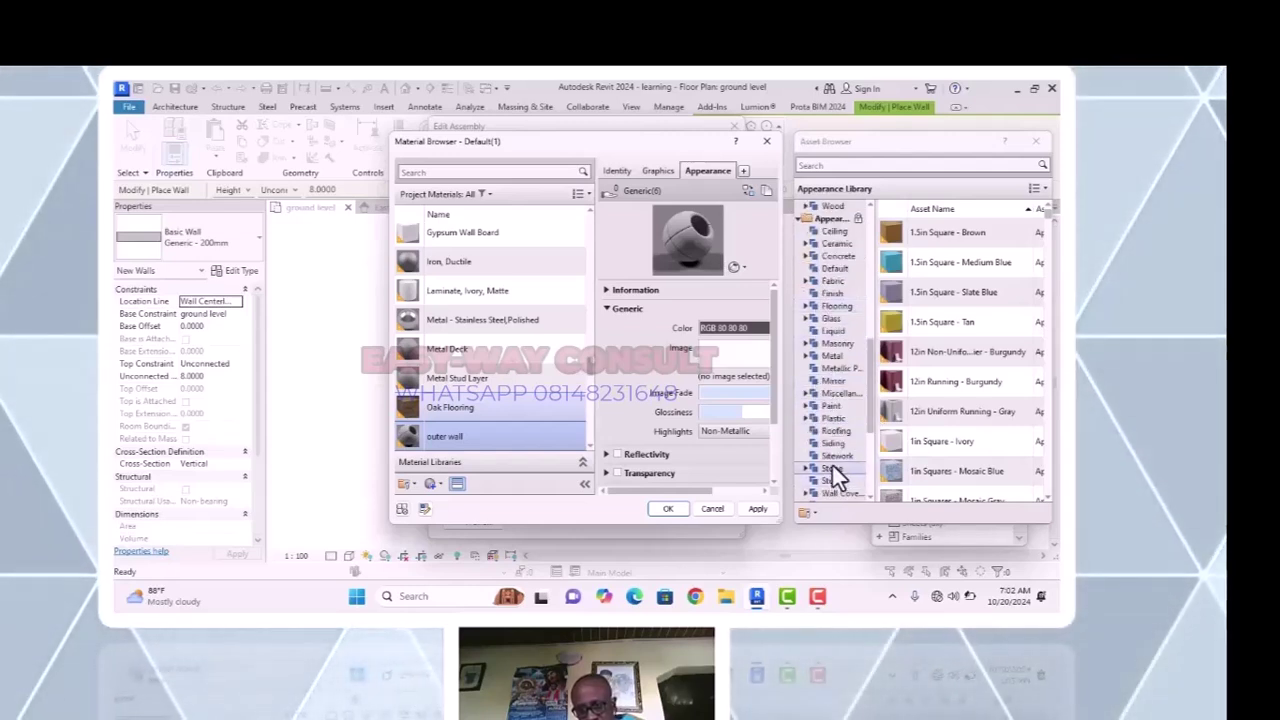
pyautogui.click(835, 457)
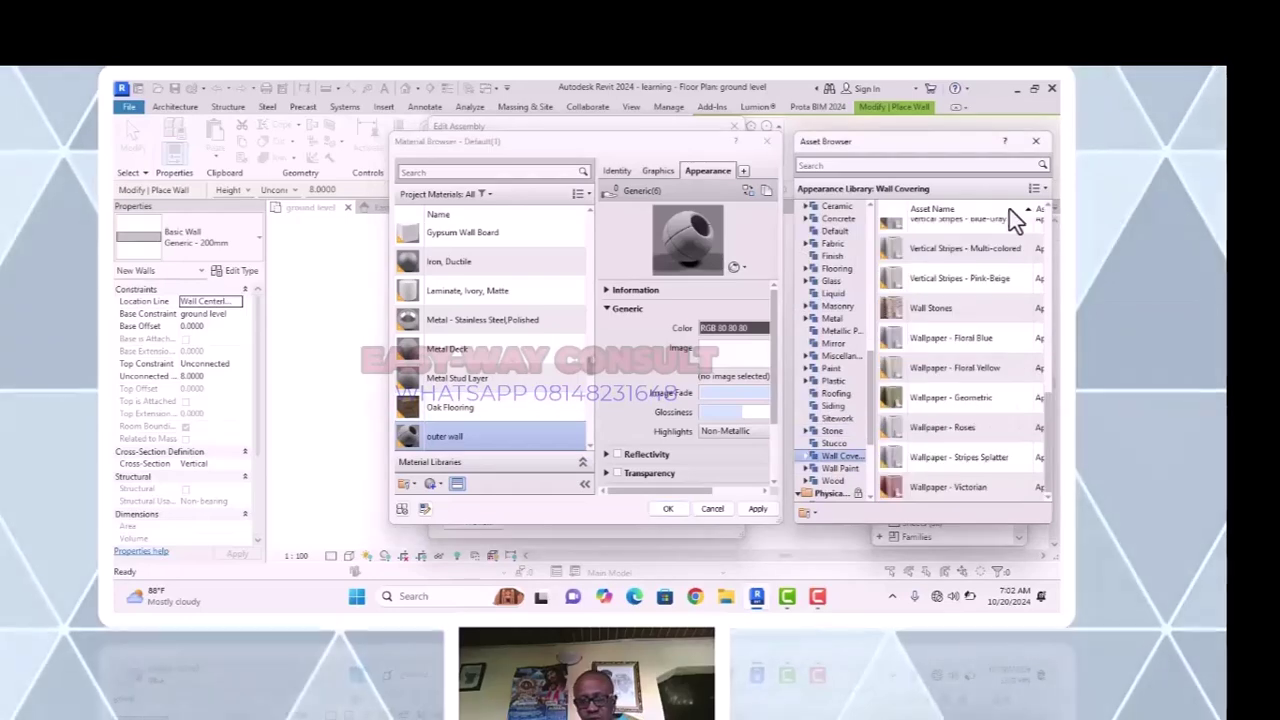
pyautogui.click(1036, 141)
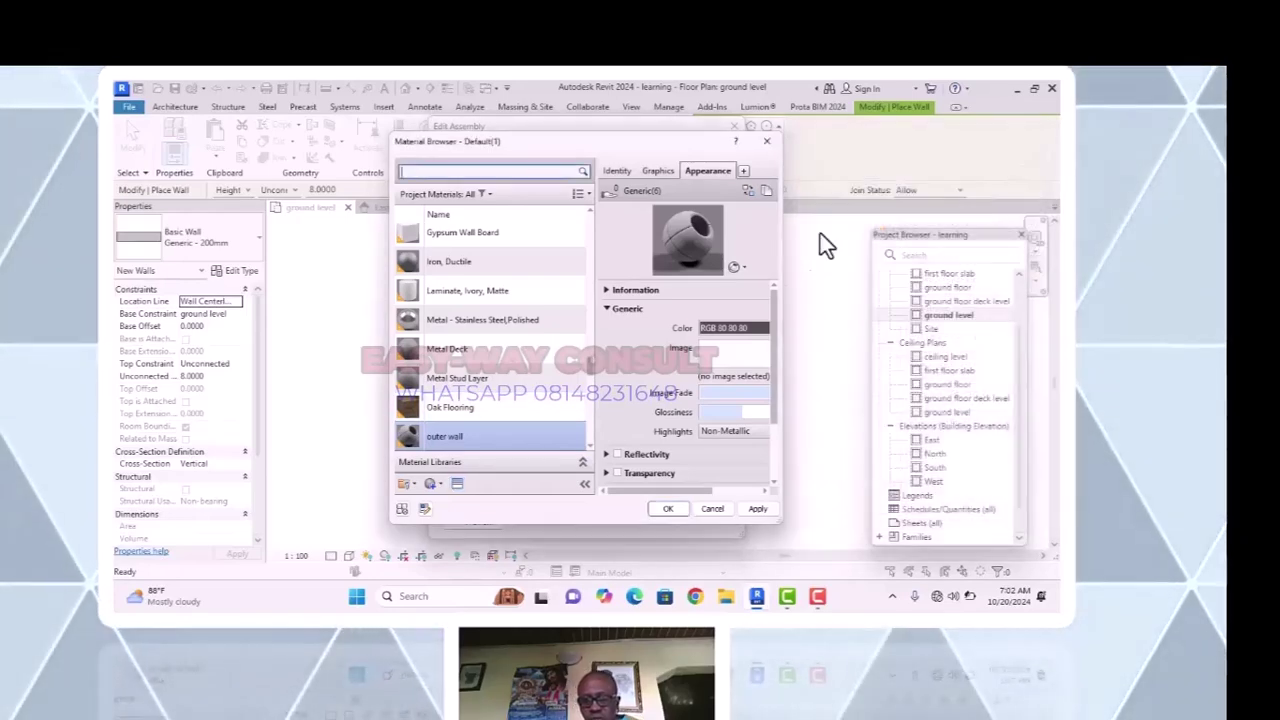
# Widen the Material Browser, enable Use Render Appearance for the outer wall material's shading and bring up its appearance settings.
pyautogui.click(658, 172)
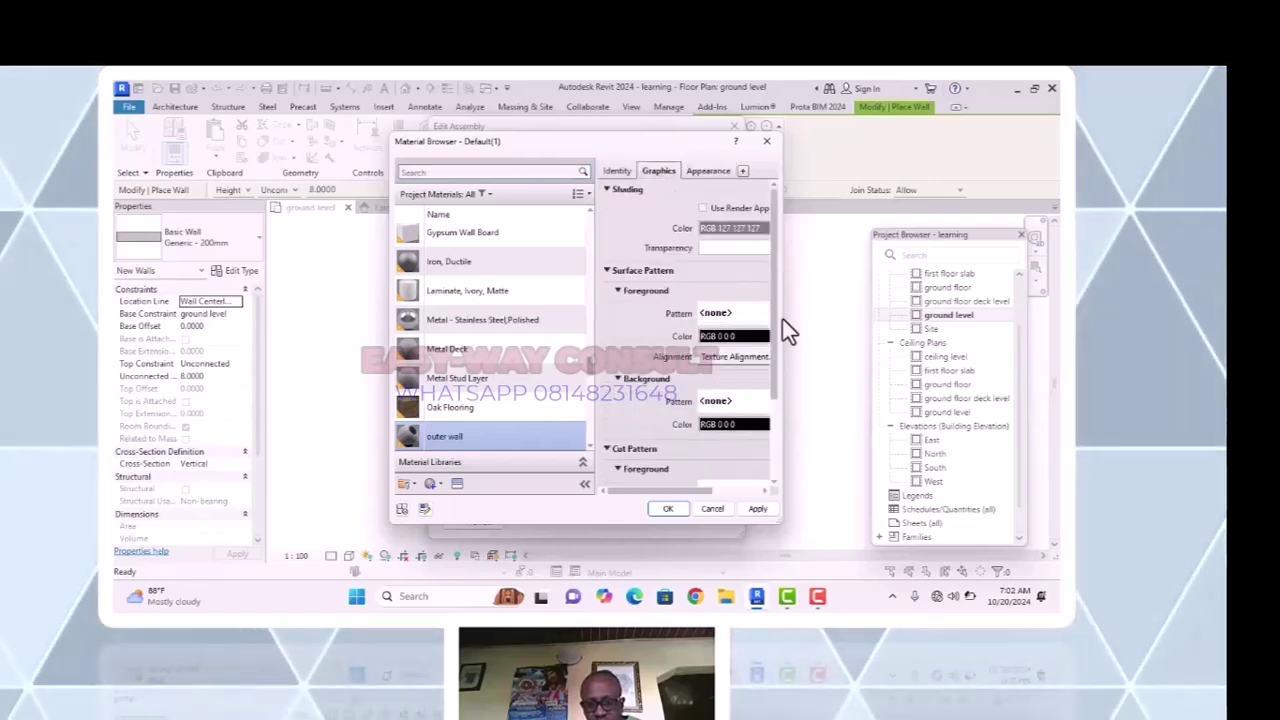
pyautogui.moveTo(783, 314); pyautogui.dragTo(848, 312)
pyautogui.click(749, 176)
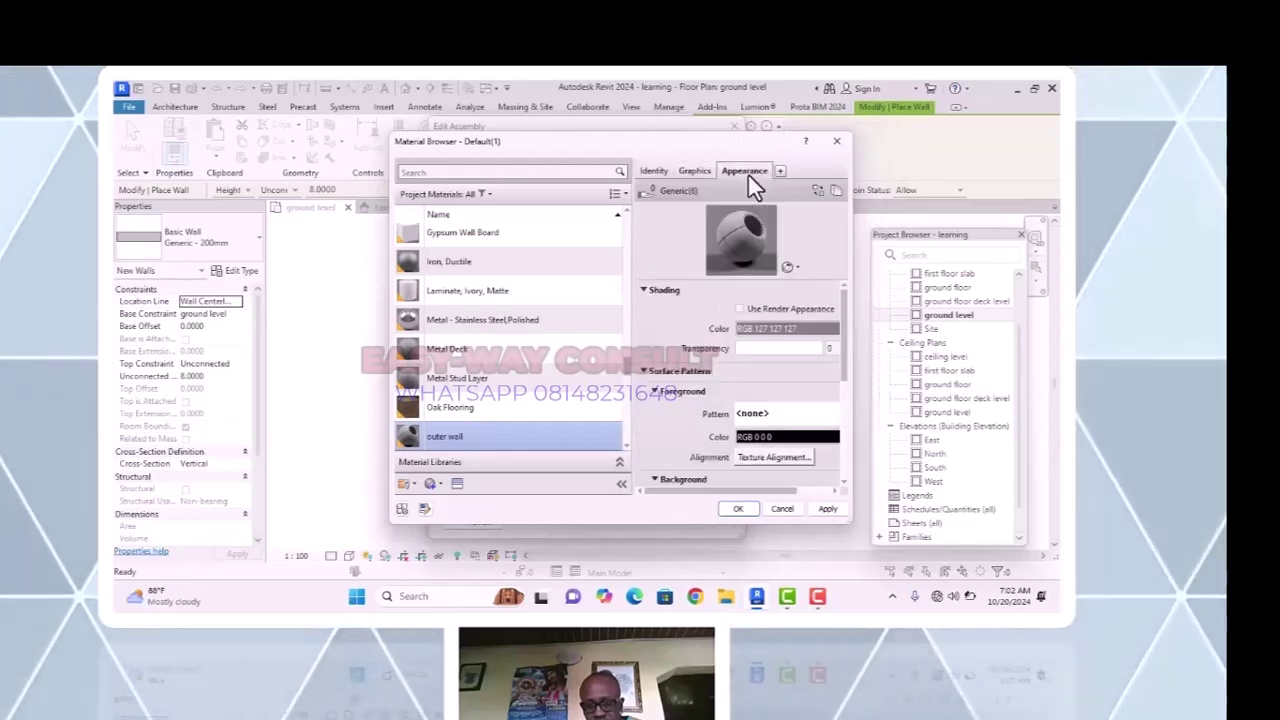
pyautogui.click(694, 170)
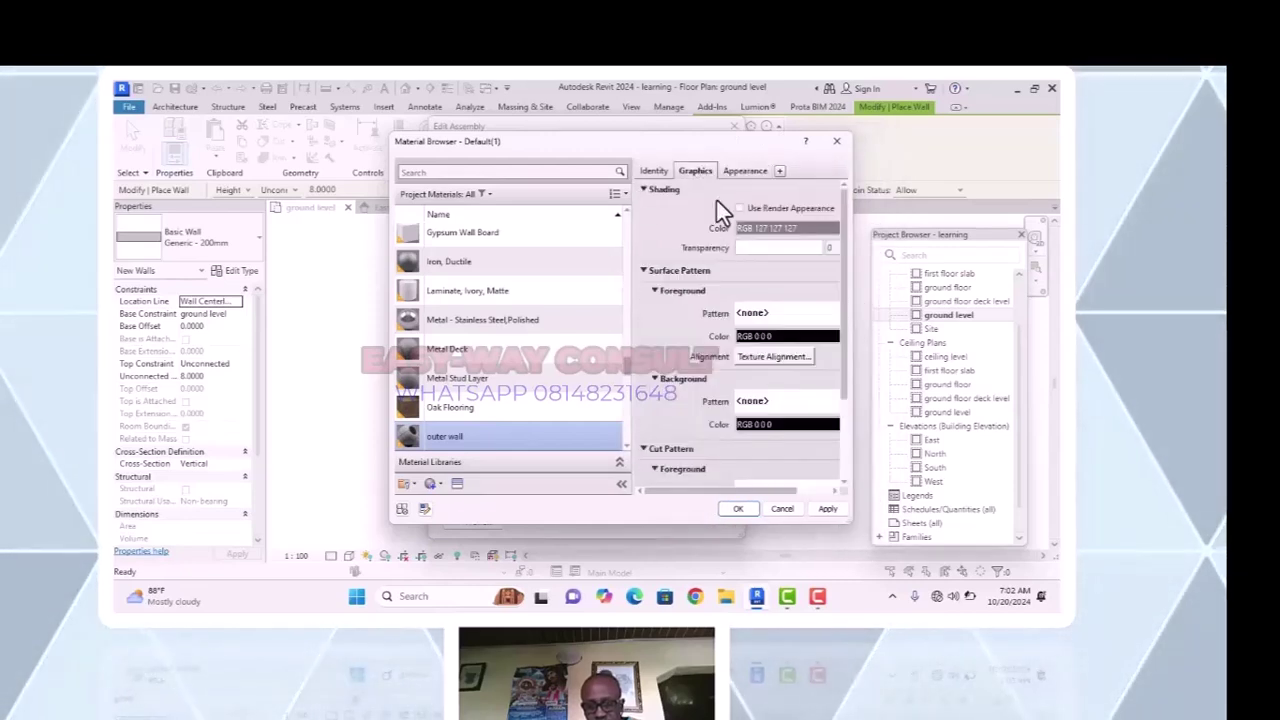
pyautogui.click(739, 208)
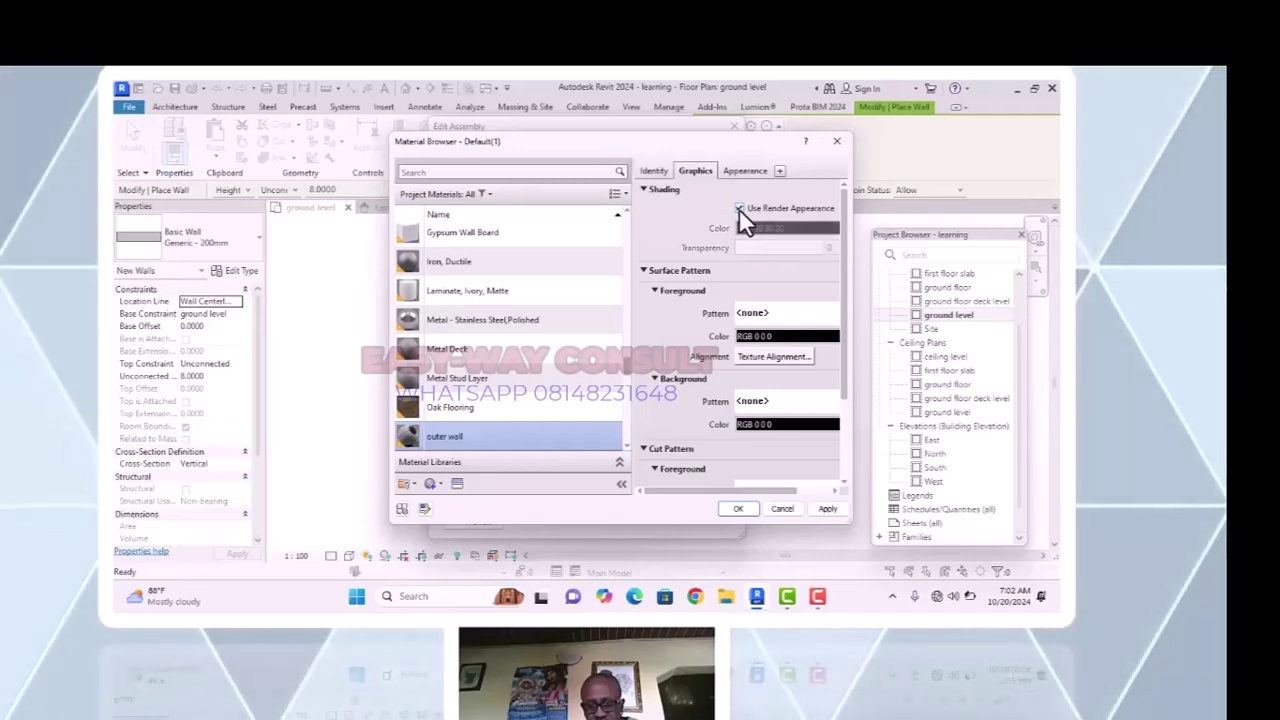
pyautogui.click(740, 171)
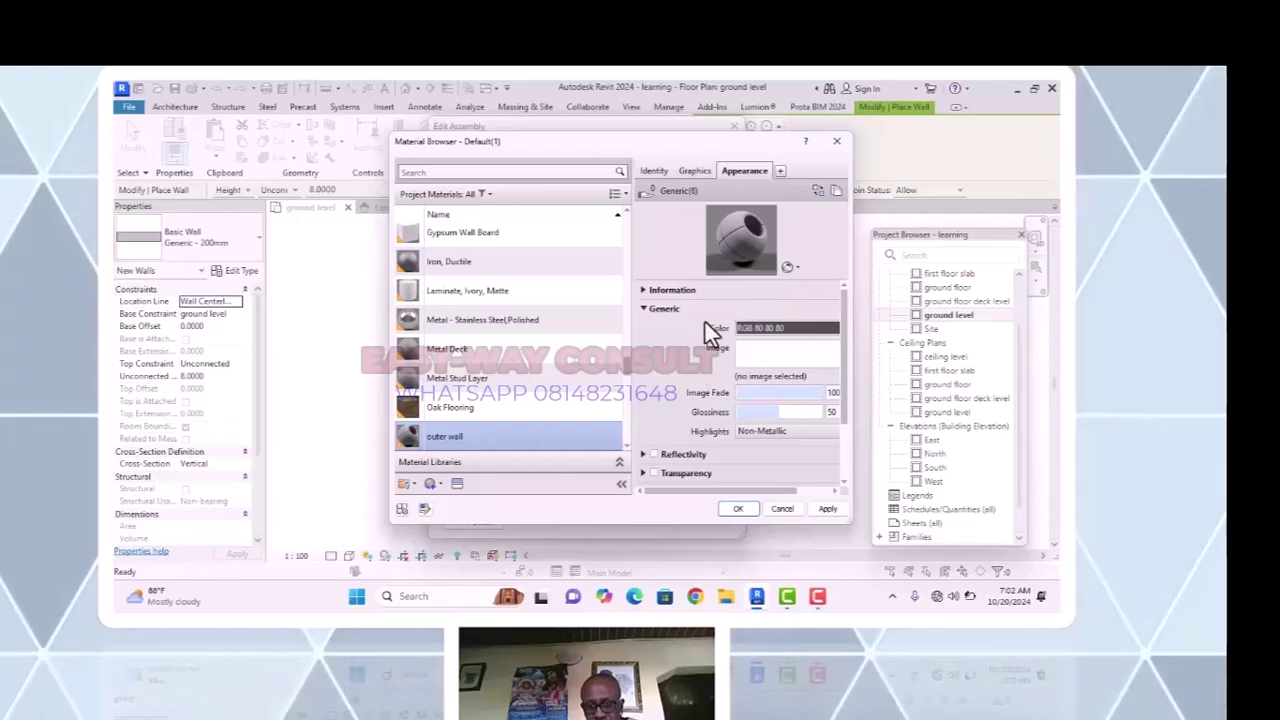
# Expand the Information section of the outer wall material's appearance and dismiss the low-battery notice.
pyautogui.click(641, 292)
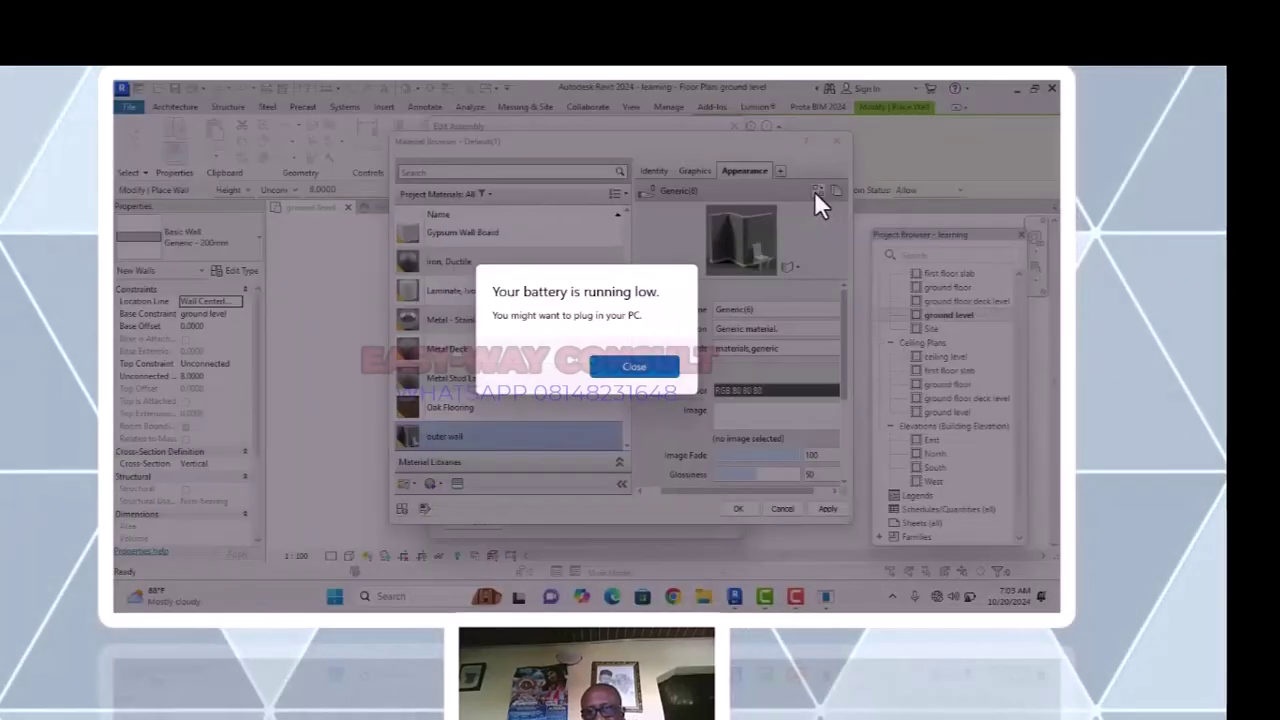
pyautogui.click(657, 369)
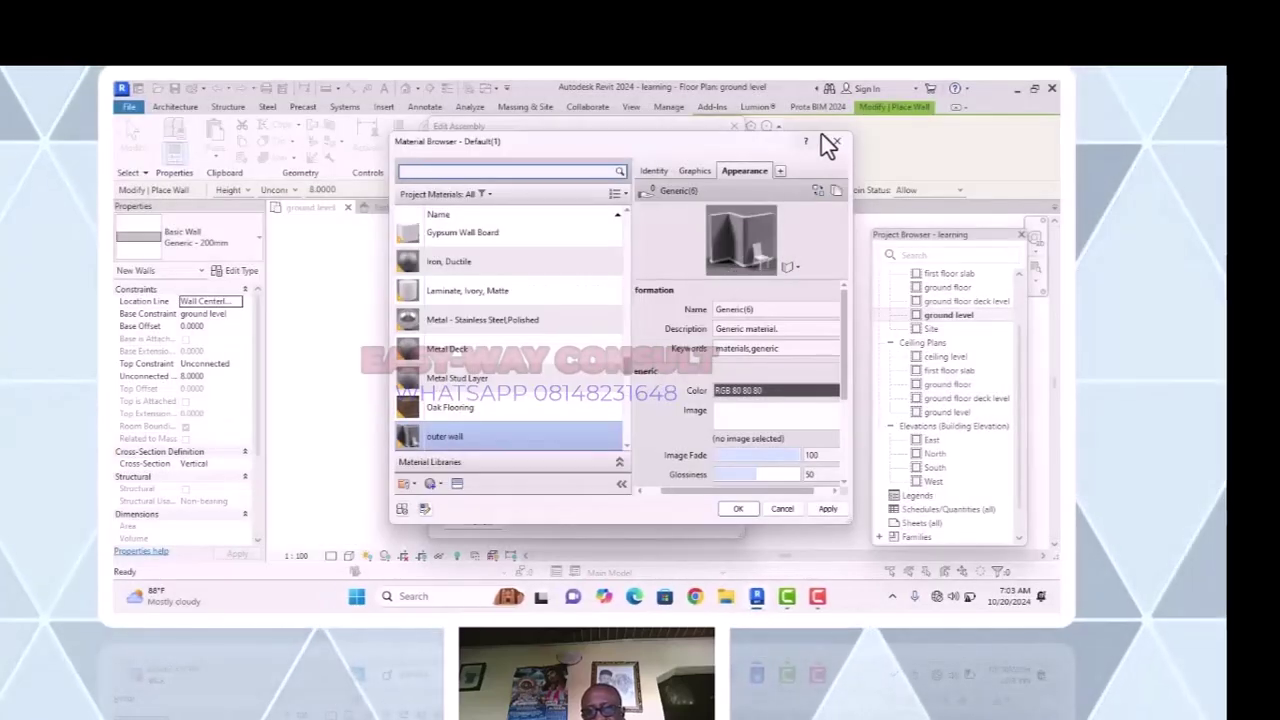
pyautogui.click(789, 578)
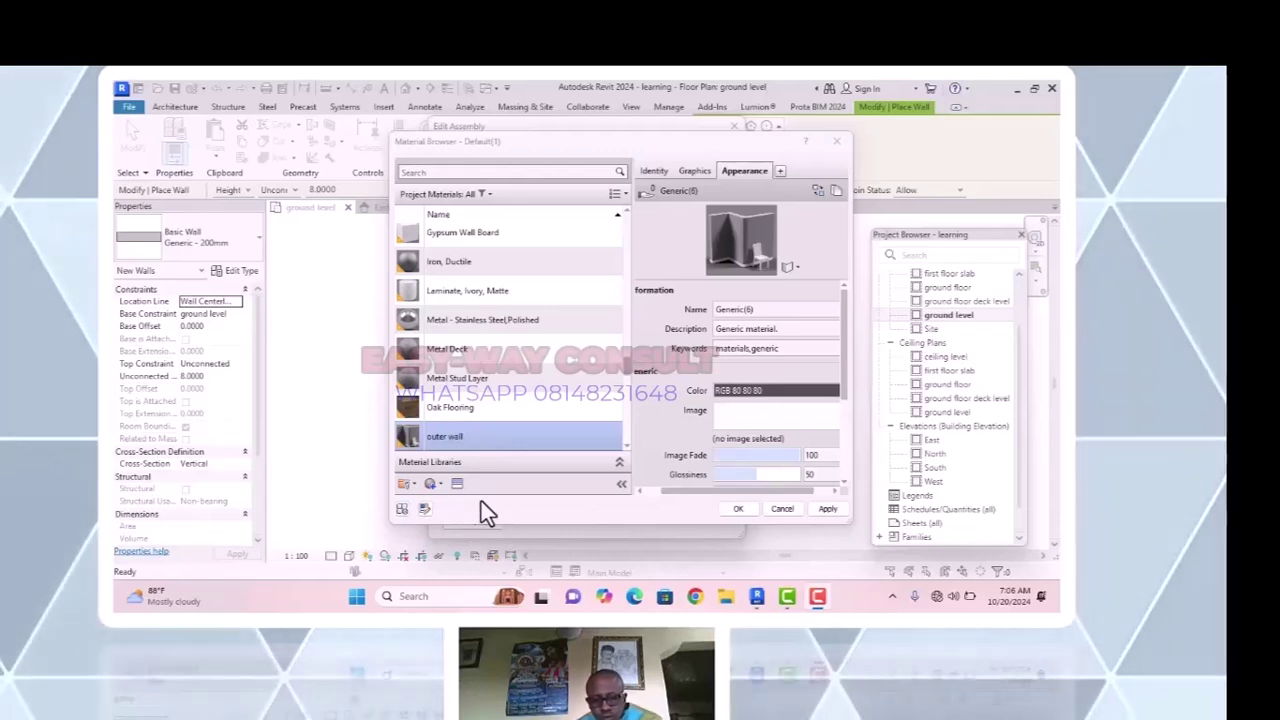
# Open the Asset Browser and look through the Concrete category of the Autodesk Physical Assets for an outer wall finish.
pyautogui.click(457, 484)
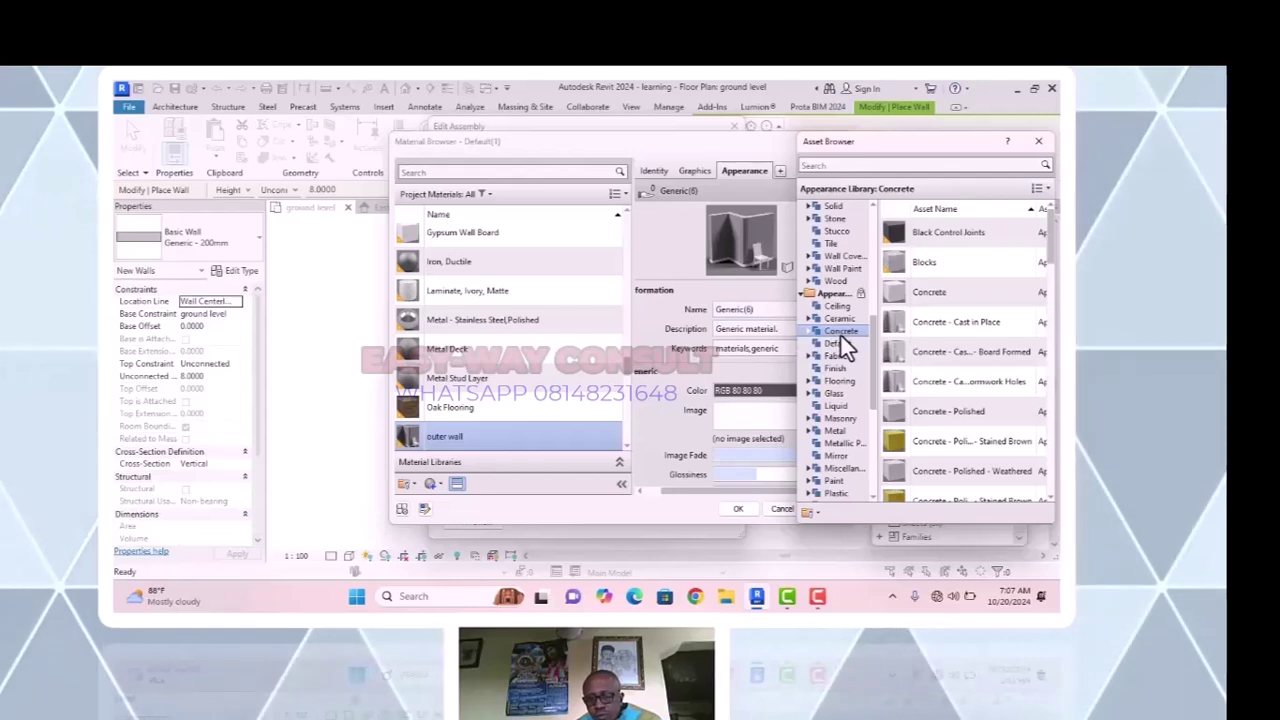
pyautogui.scroll(10, 842, 261)
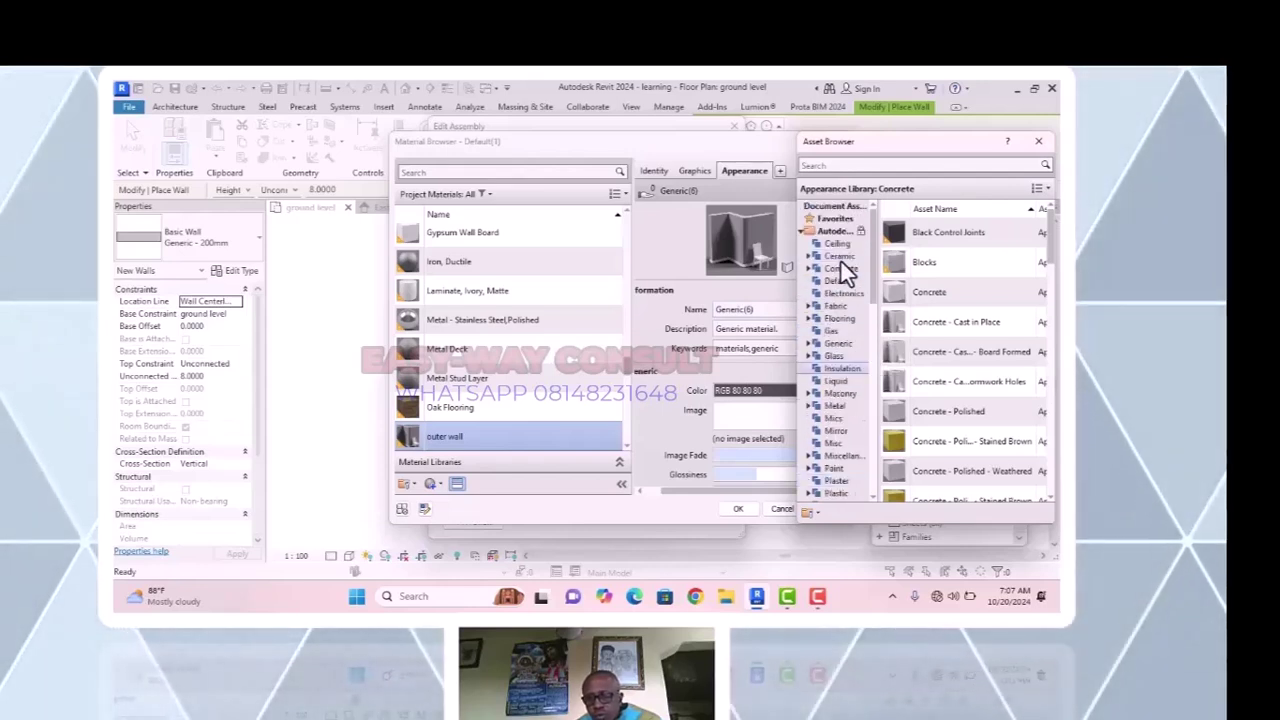
pyautogui.click(839, 270)
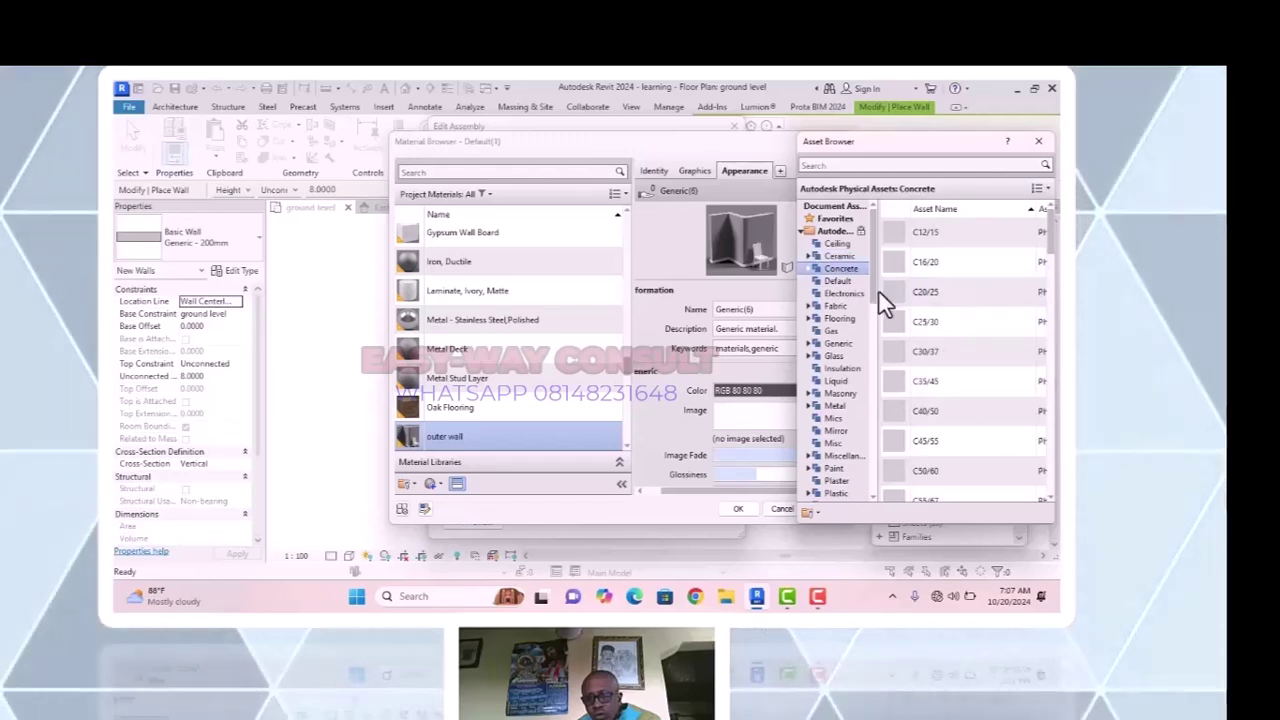
pyautogui.scroll(-2, 905, 270)
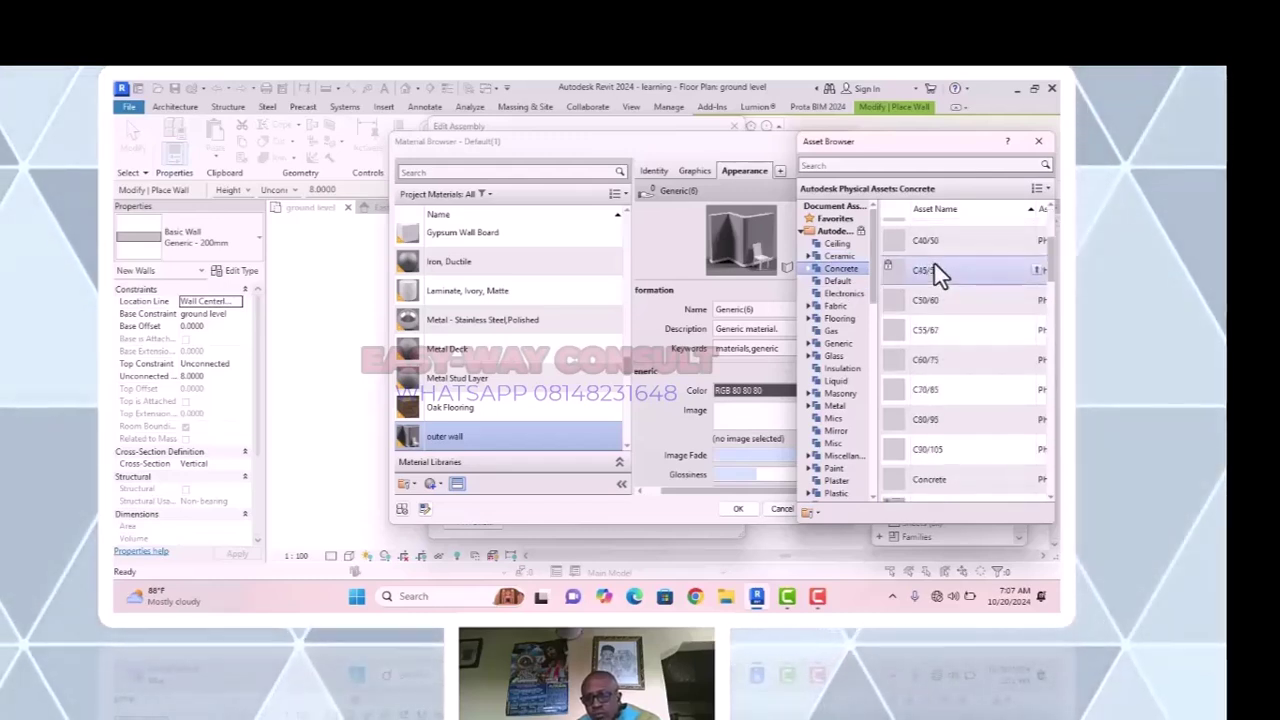
pyautogui.scroll(-3, 935, 264)
pyautogui.scroll(4, 935, 264)
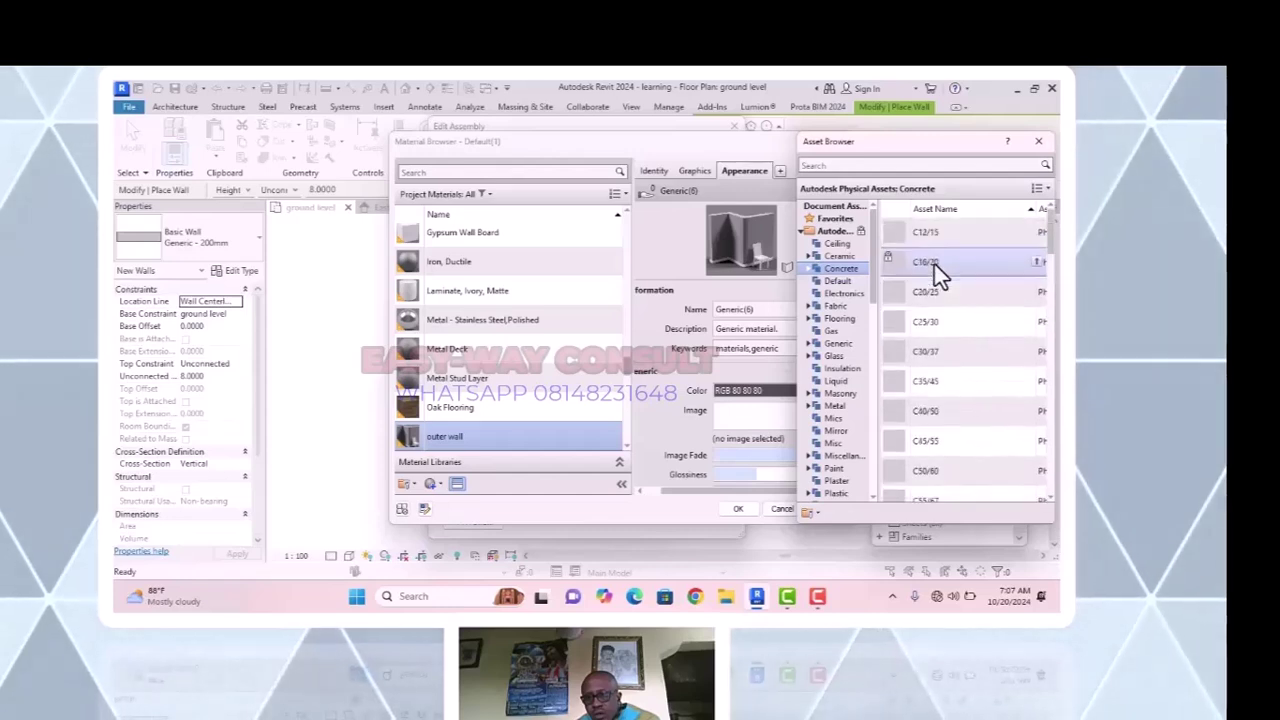
pyautogui.scroll(-2, 937, 277)
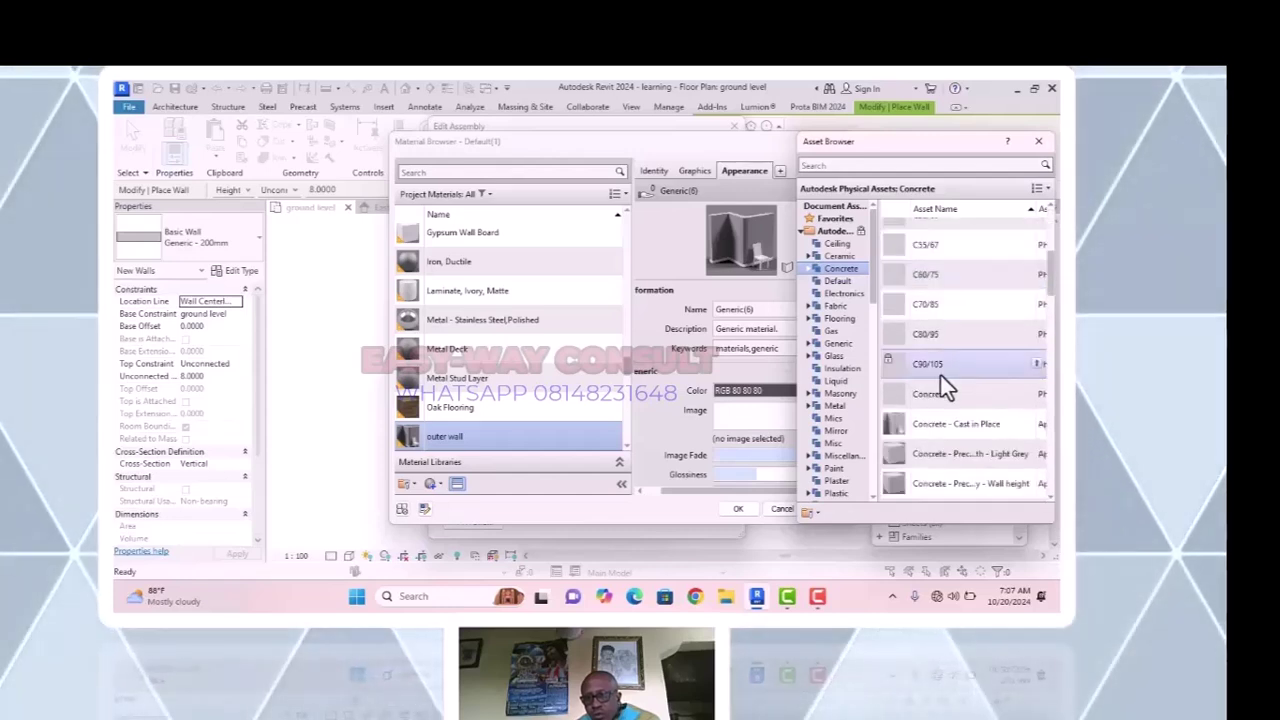
pyautogui.scroll(-1, 941, 376)
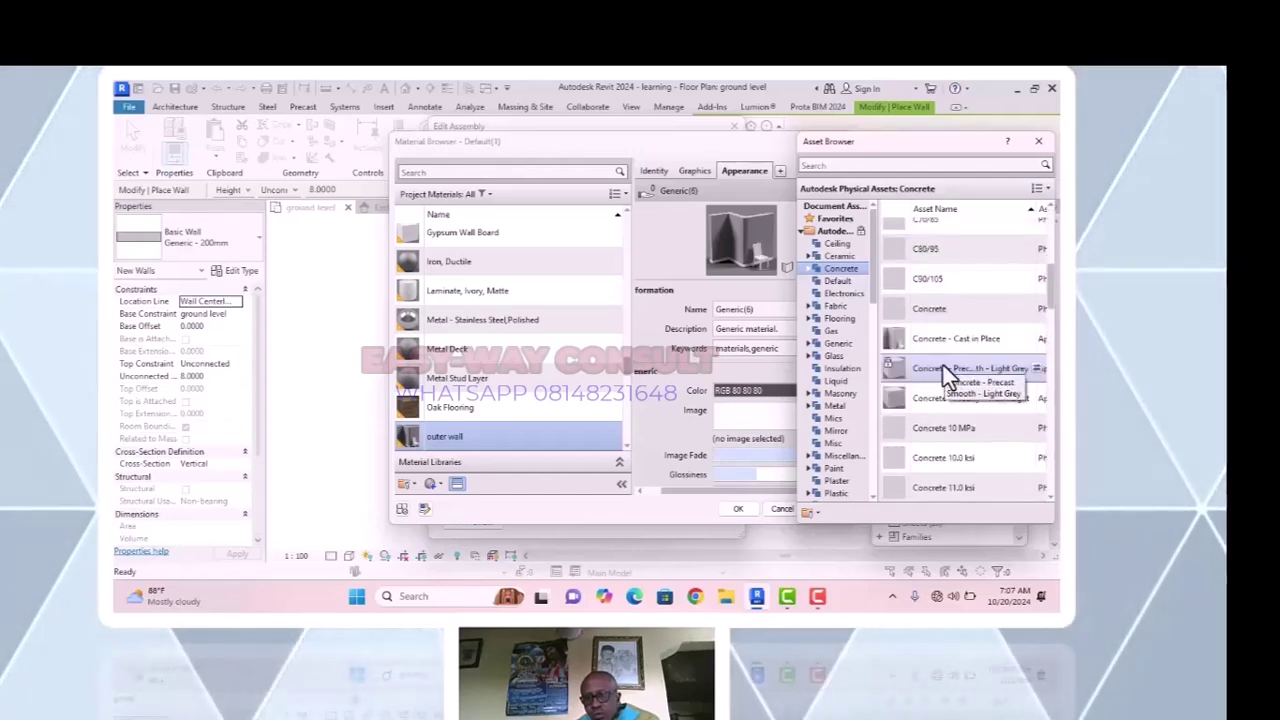
pyautogui.scroll(-6, 943, 365)
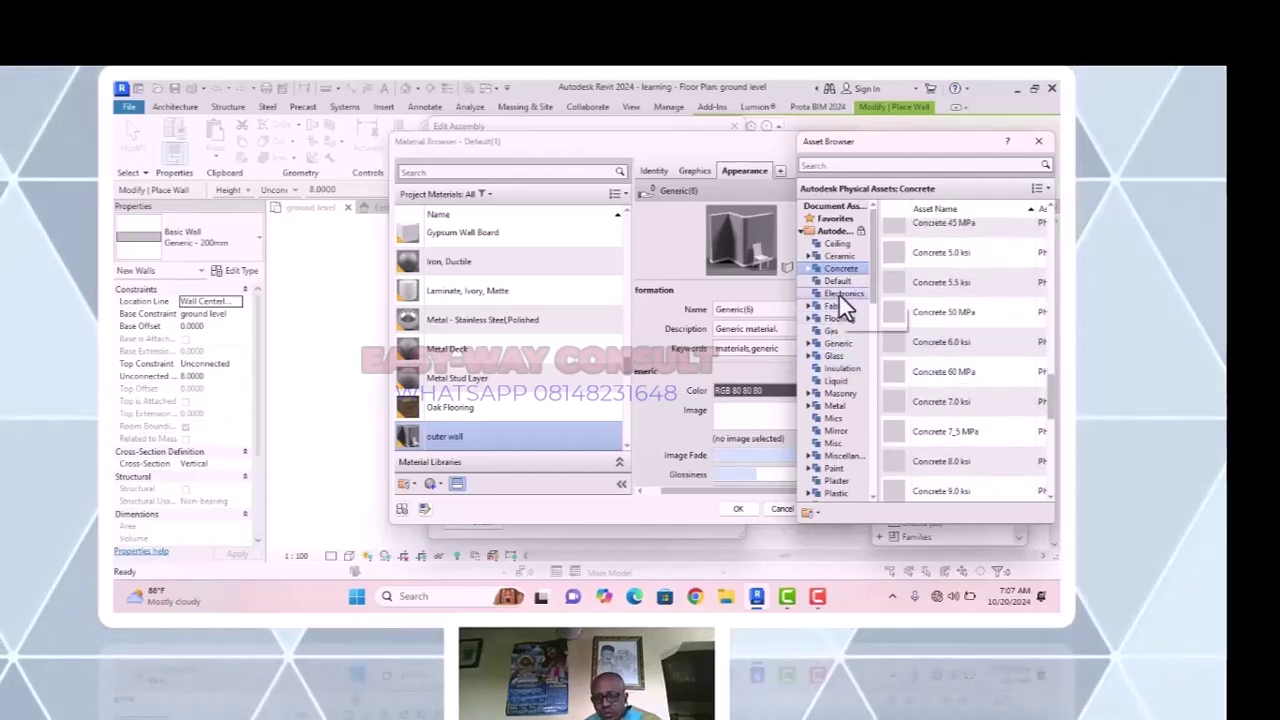
pyautogui.scroll(-3, 975, 414)
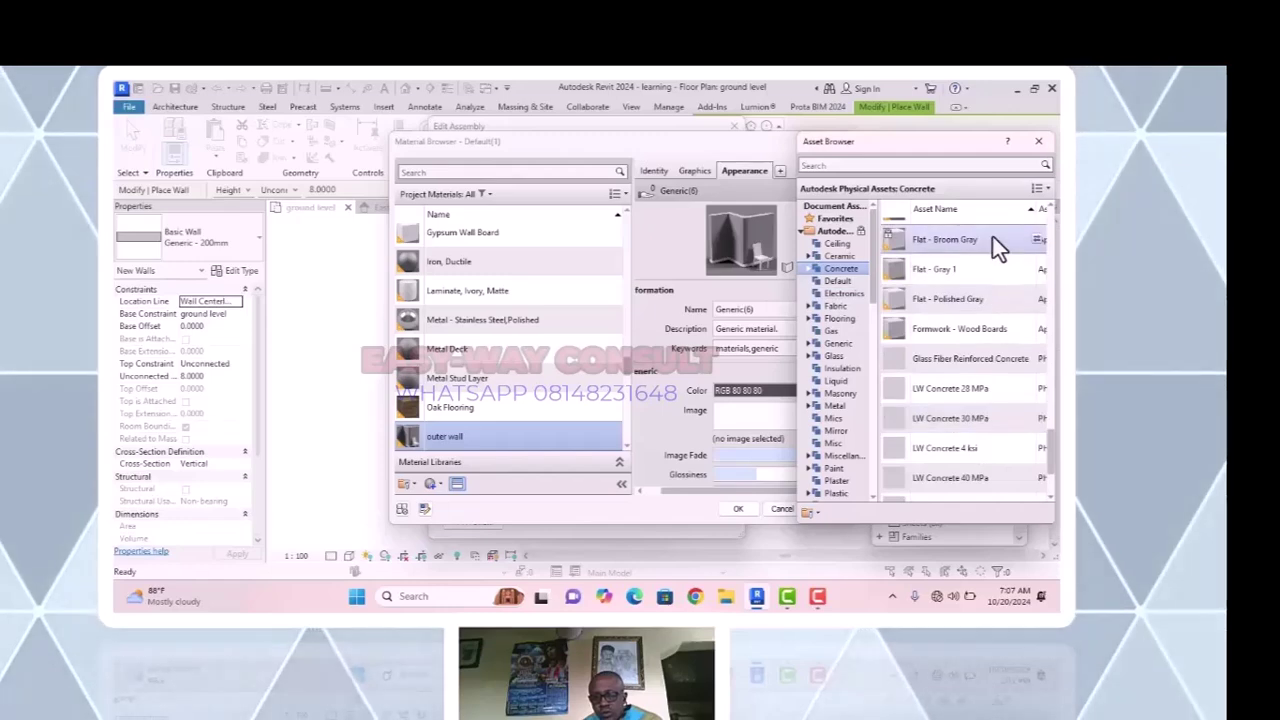
pyautogui.scroll(1, 991, 238)
pyautogui.moveTo(955, 143); pyautogui.dragTo(785, 167)
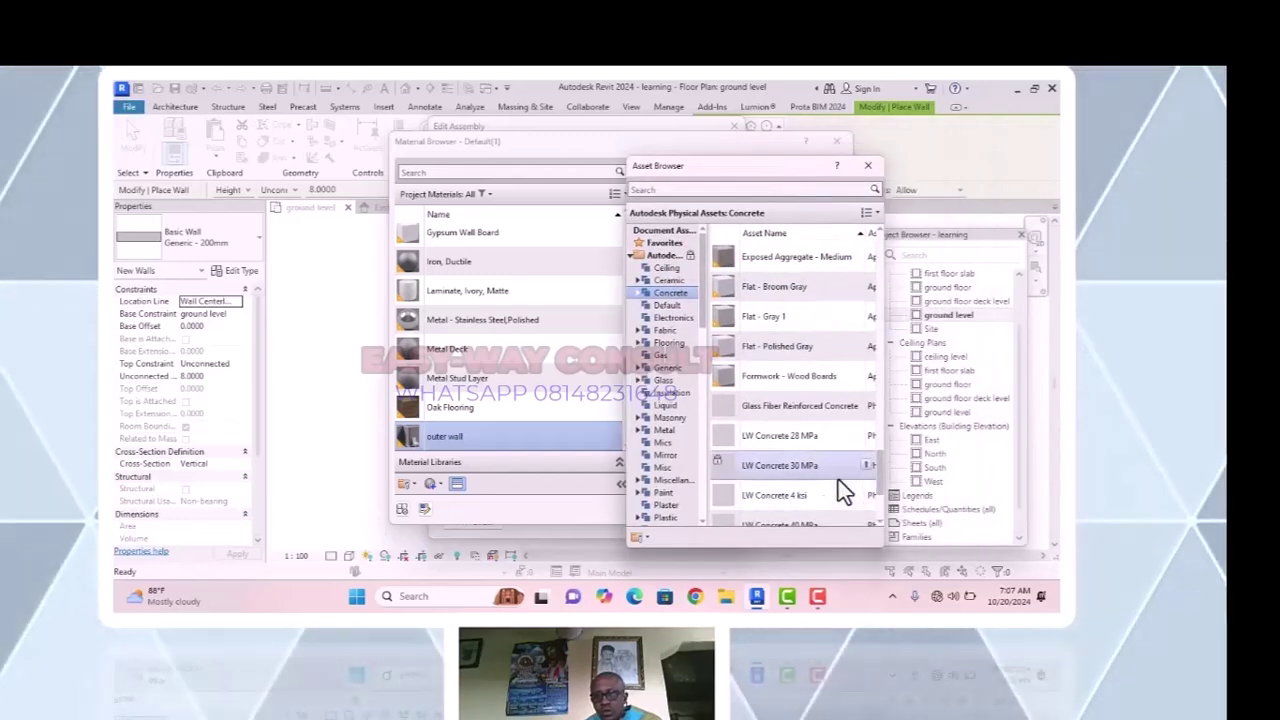
pyautogui.scroll(-3, 830, 487)
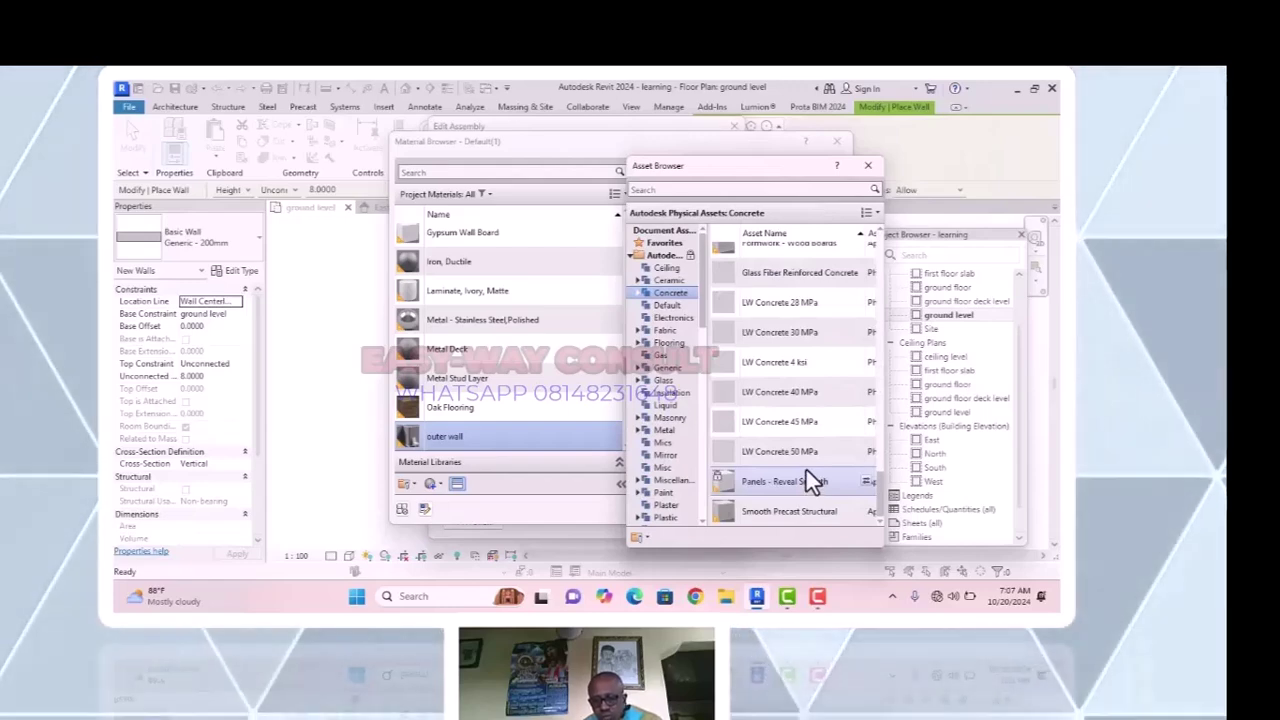
pyautogui.scroll(10, 806, 470)
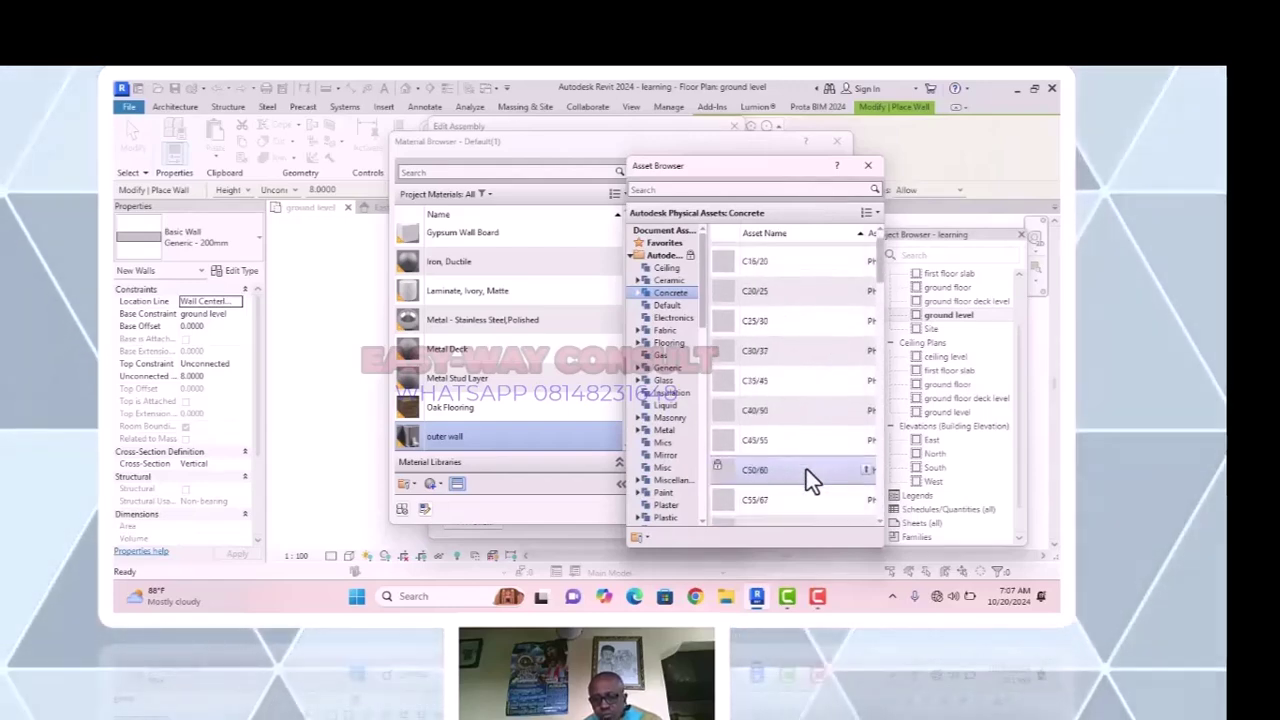
# Assign the Blocks appearance from the Appearance Library's Concrete category to the outer wall material and accept the material.
pyautogui.scroll(1, 806, 469)
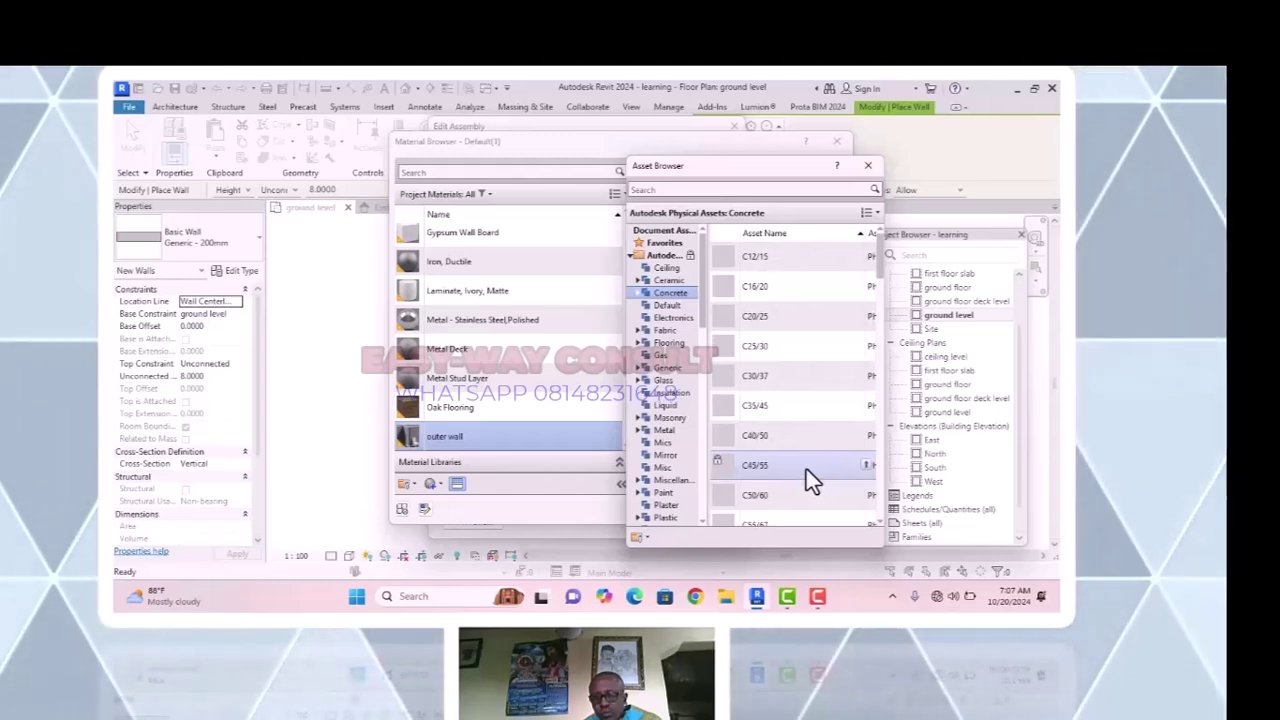
pyautogui.scroll(-1, 785, 495)
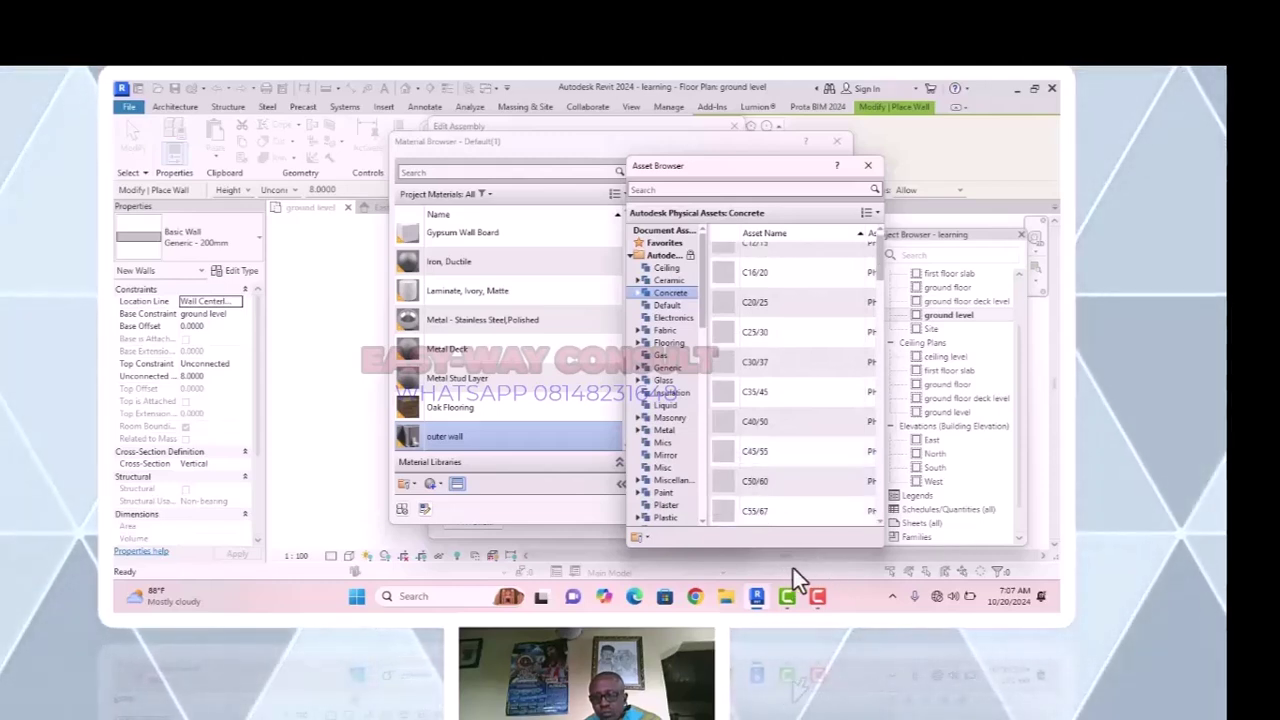
pyautogui.scroll(1, 798, 409)
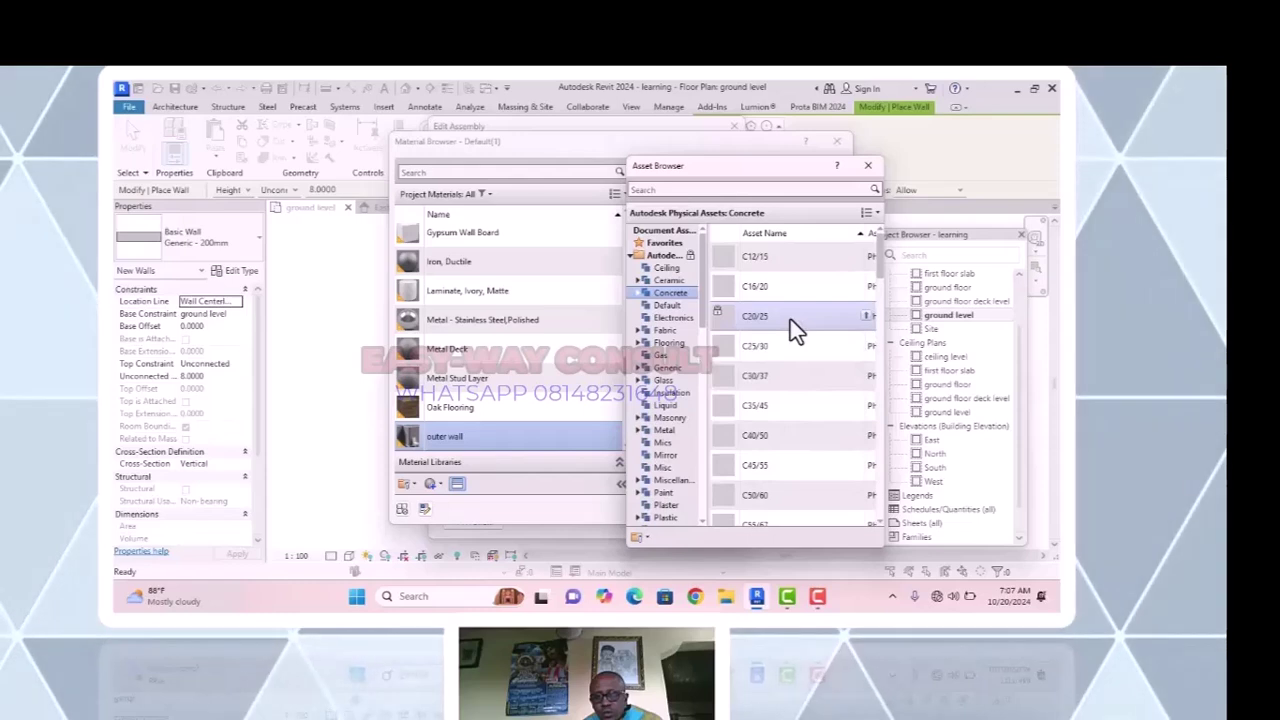
pyautogui.scroll(-3, 791, 325)
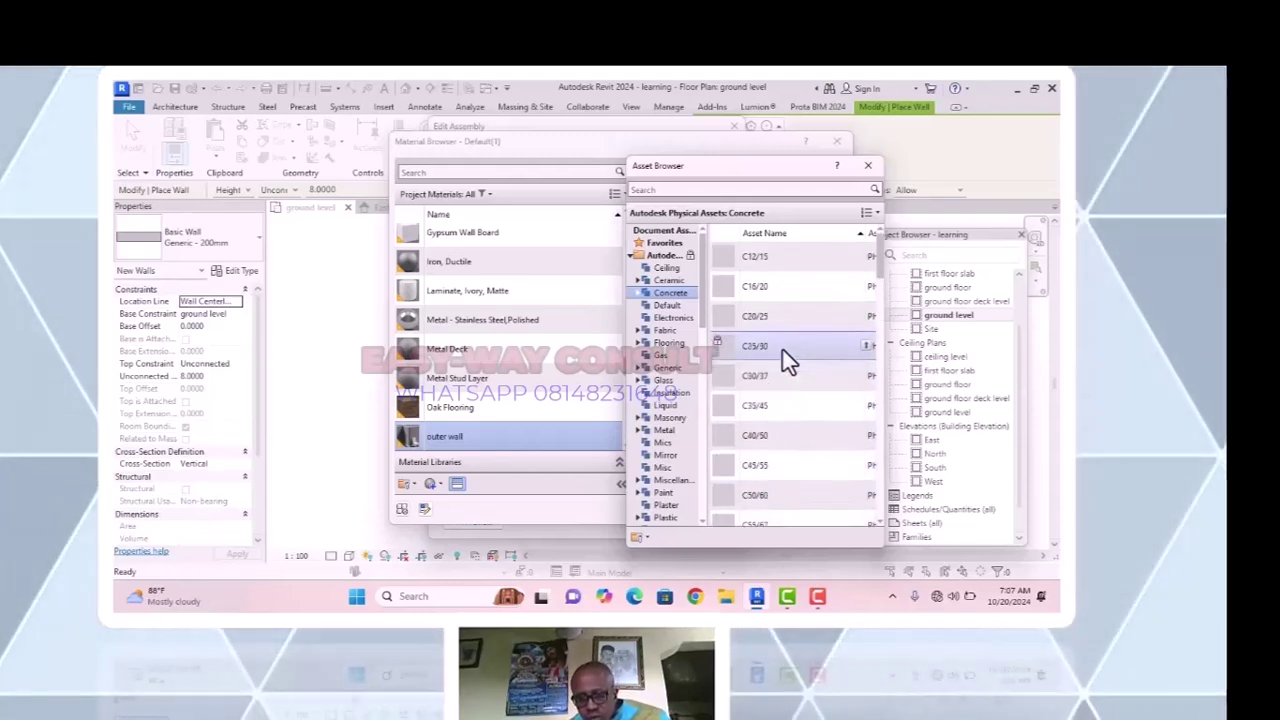
pyautogui.scroll(-3, 780, 360)
pyautogui.scroll(-5, 660, 400)
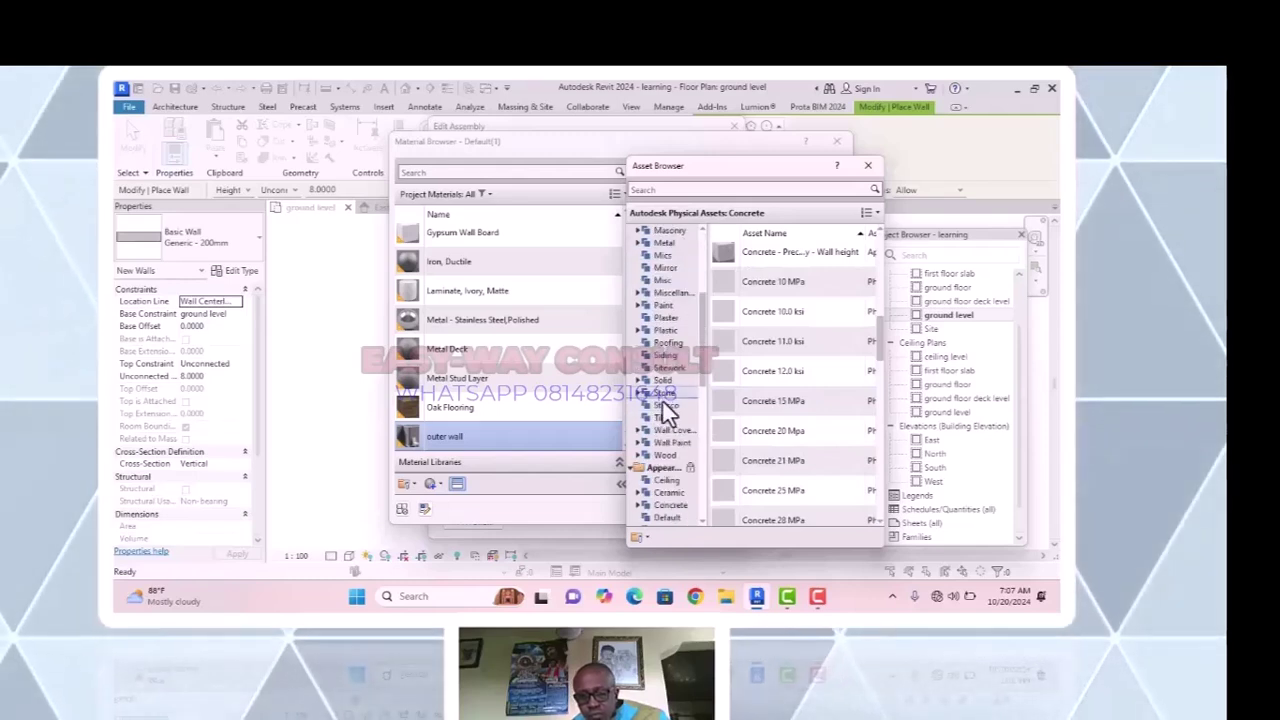
pyautogui.click(678, 509)
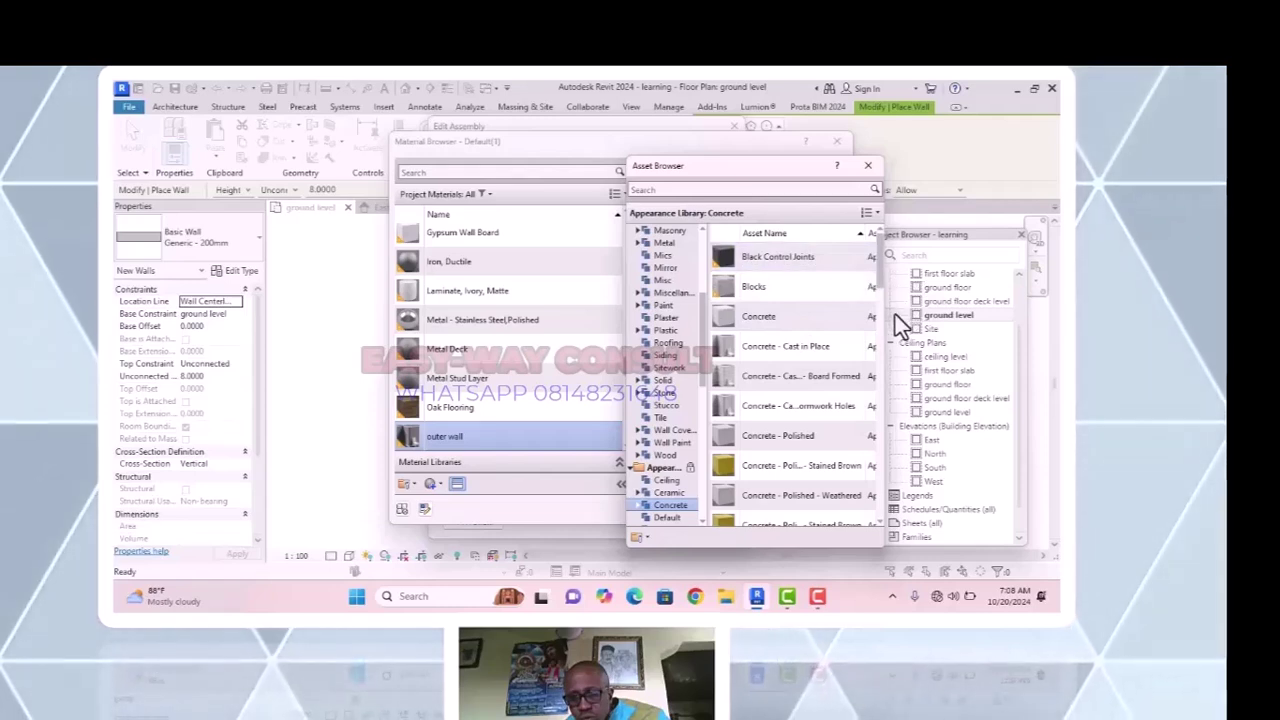
pyautogui.moveTo(886, 323); pyautogui.dragTo(960, 318)
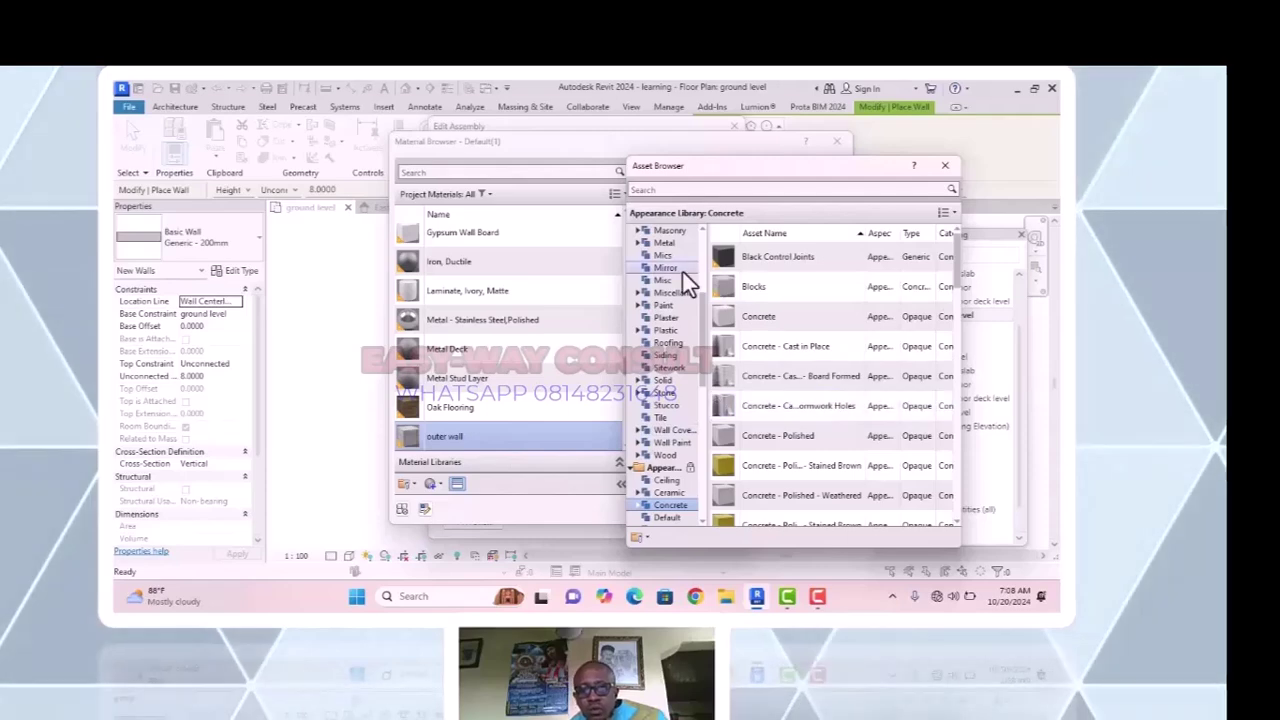
pyautogui.click(944, 166)
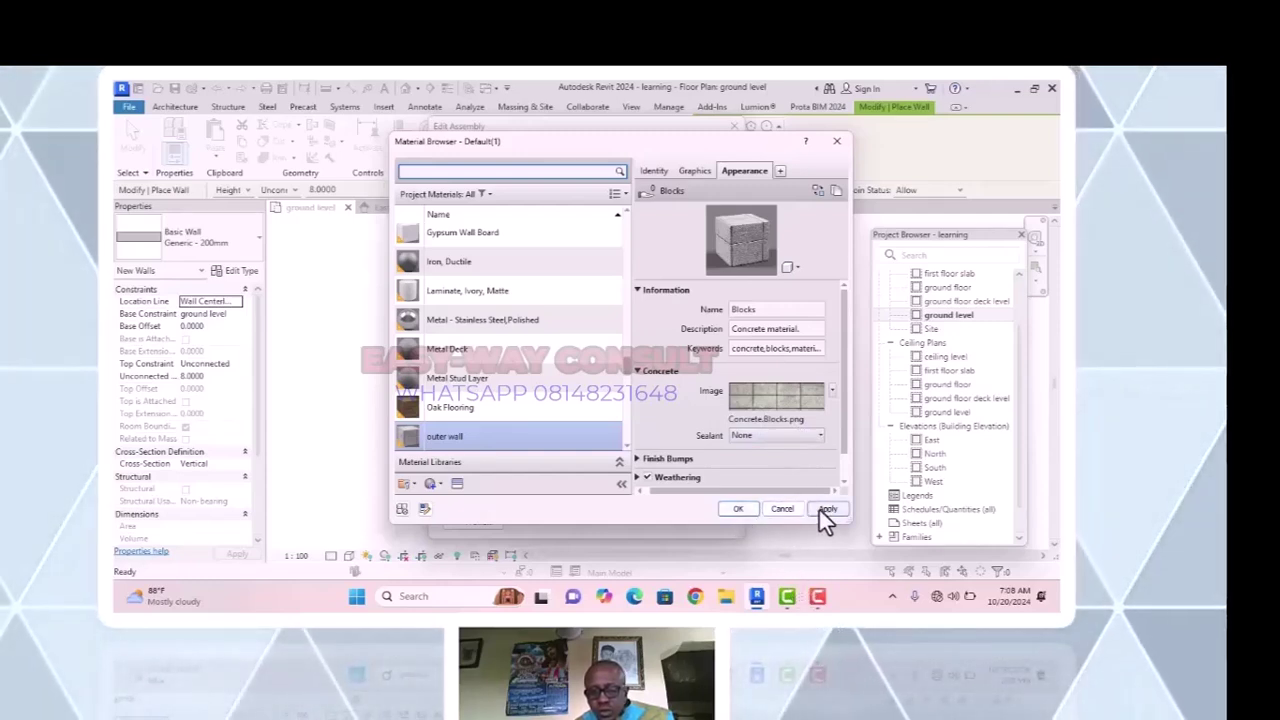
pyautogui.click(739, 508)
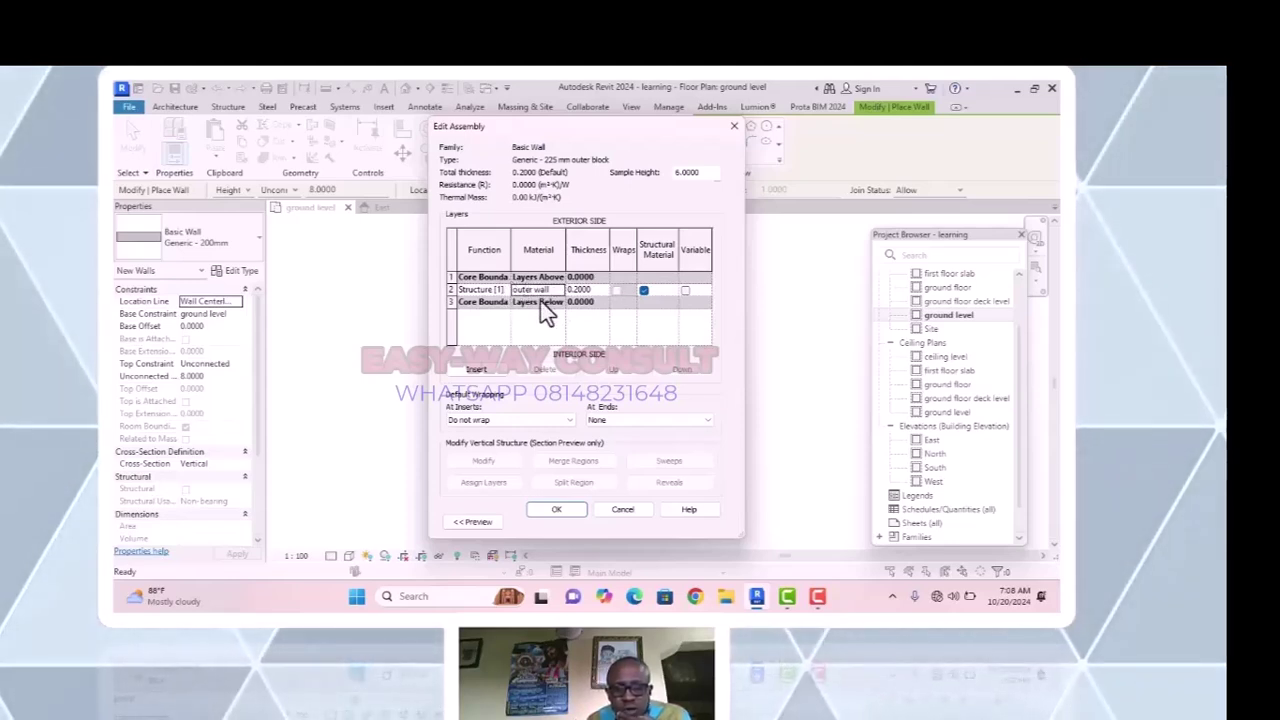
# Set the outer wall structure layer's thickness to 0.225 and insert a new layer above the exterior core boundary.
pyautogui.click(452, 277)
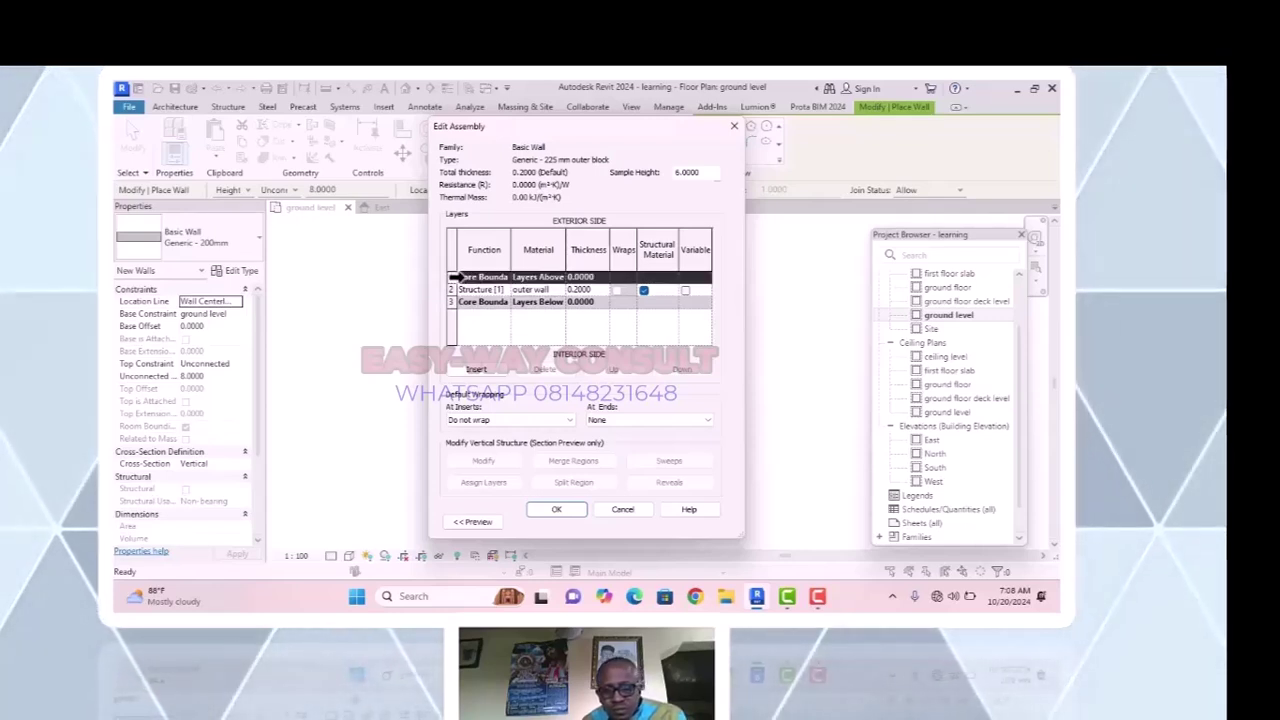
pyautogui.click(588, 291)
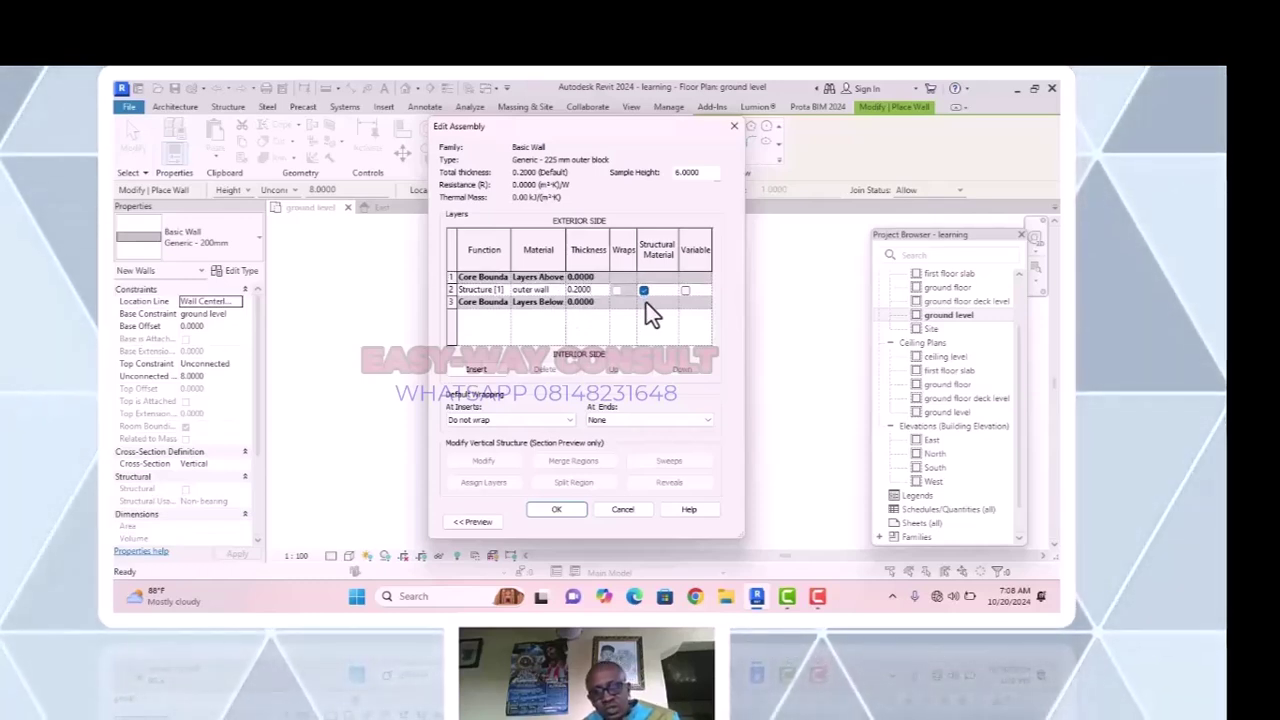
pyautogui.press('BackSpace')
pyautogui.press('BackSpace')
pyautogui.press('BackSpace')
pyautogui.press('BackSpace')
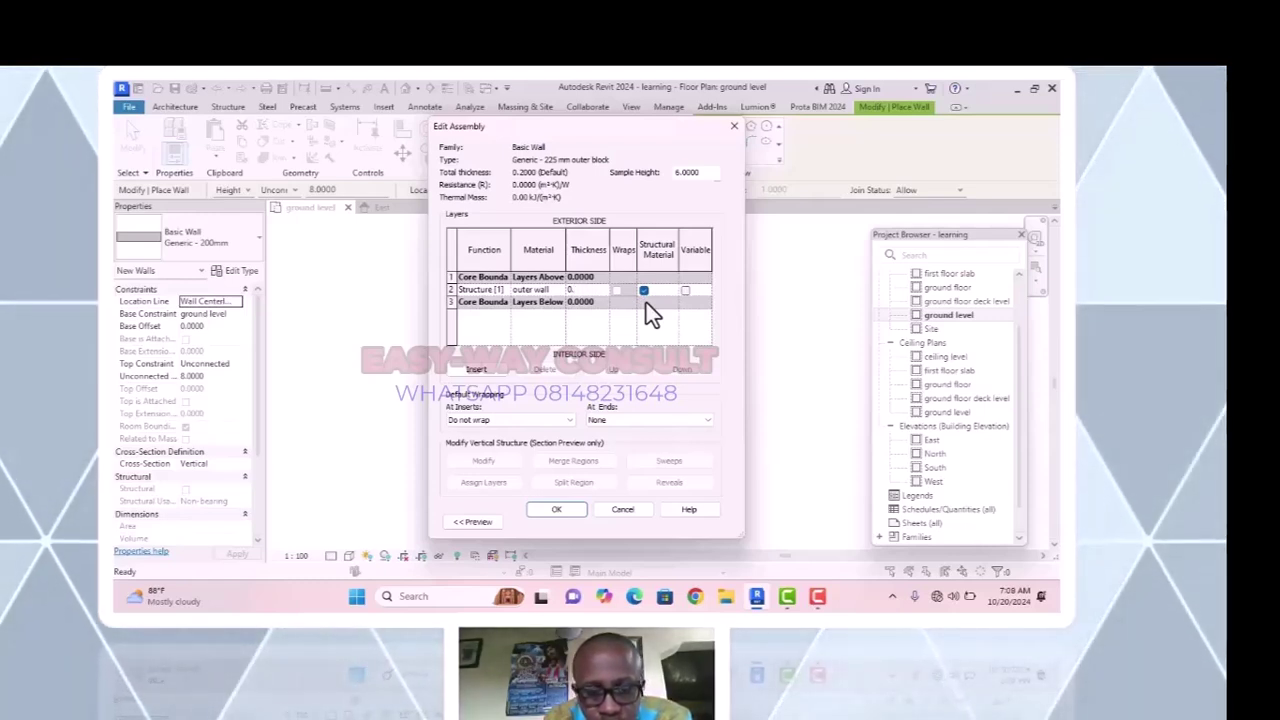
pyautogui.write('2250')
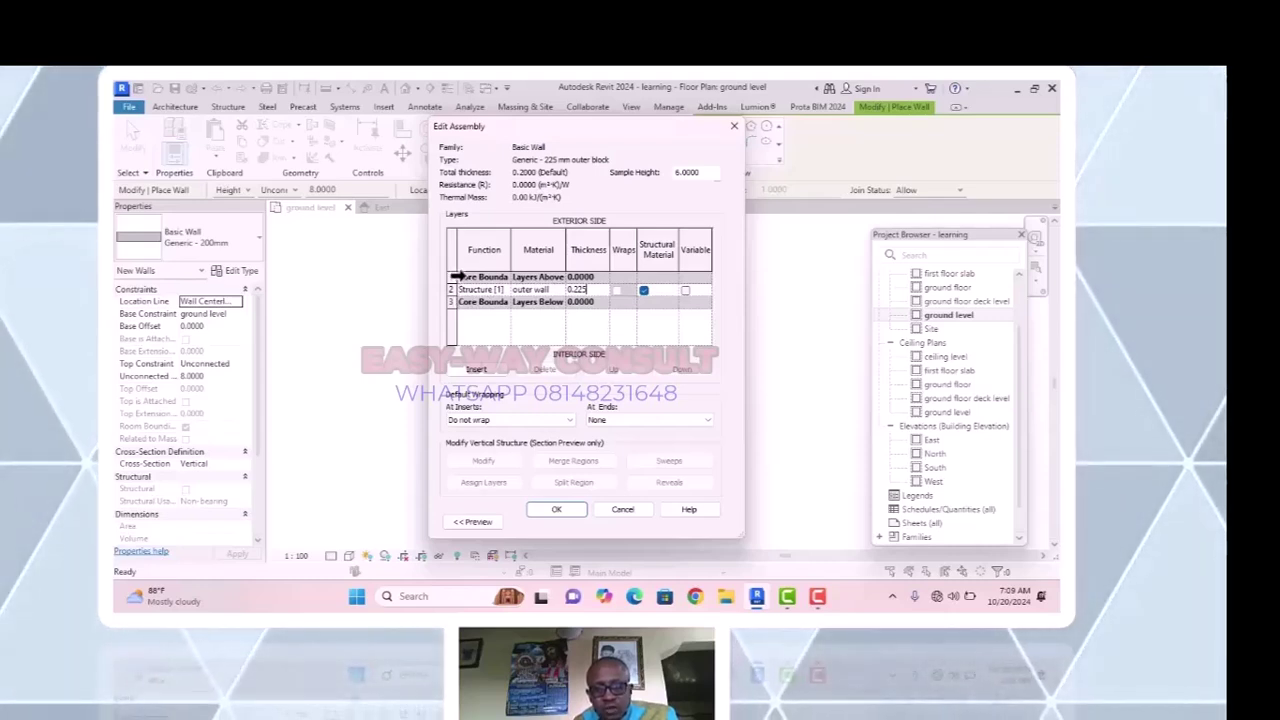
pyautogui.click(457, 275)
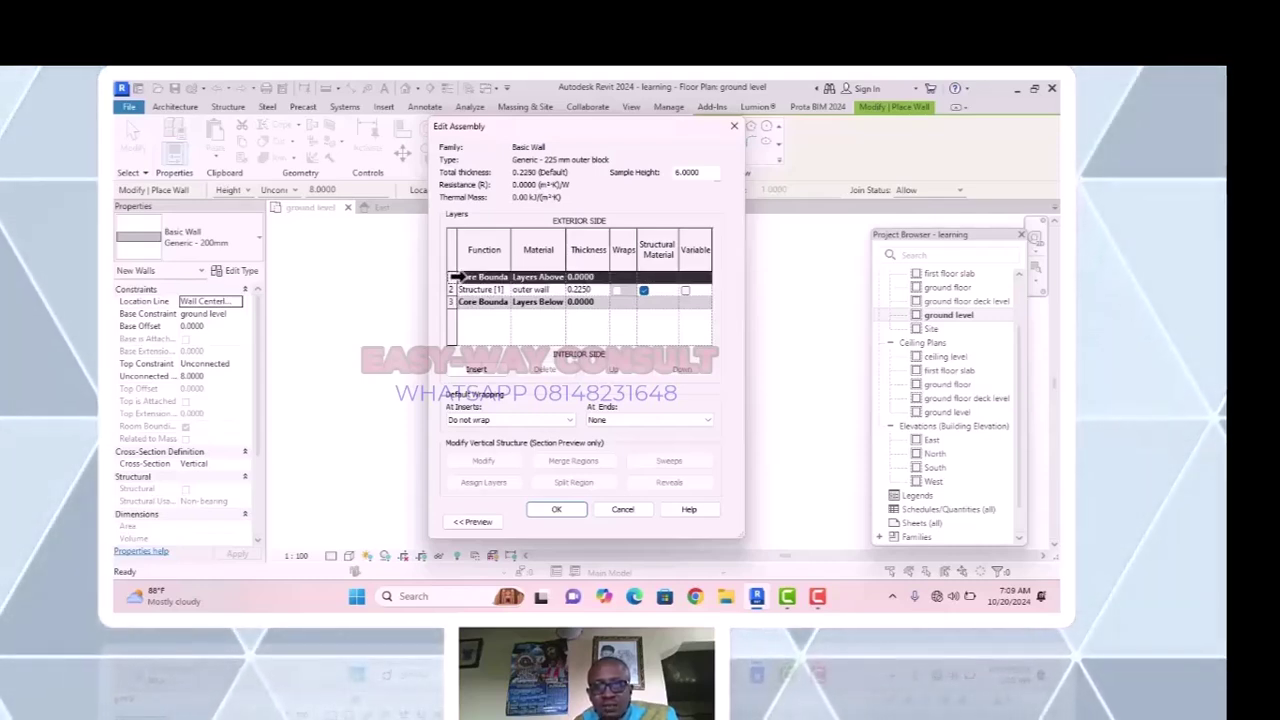
pyautogui.click(477, 369)
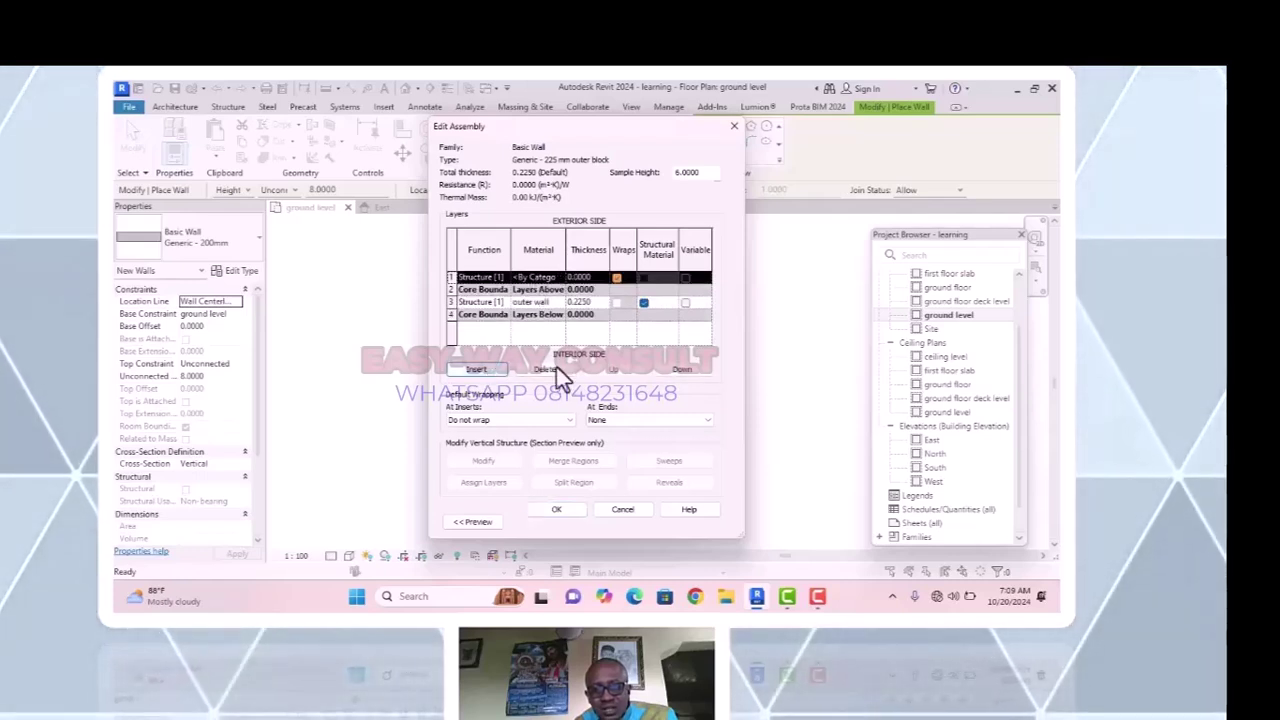
# Try to set the new exterior layer's function to finish [1].
pyautogui.click(497, 280)
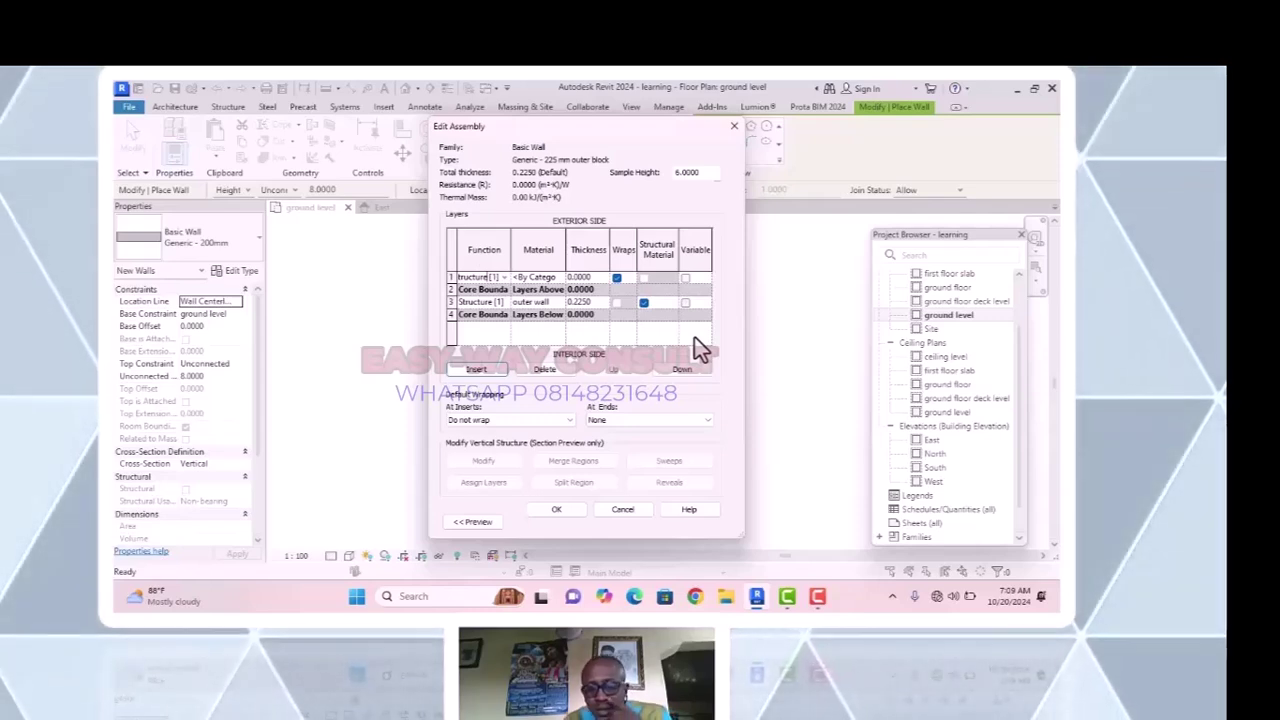
pyautogui.hotkey('alt', 'Down')
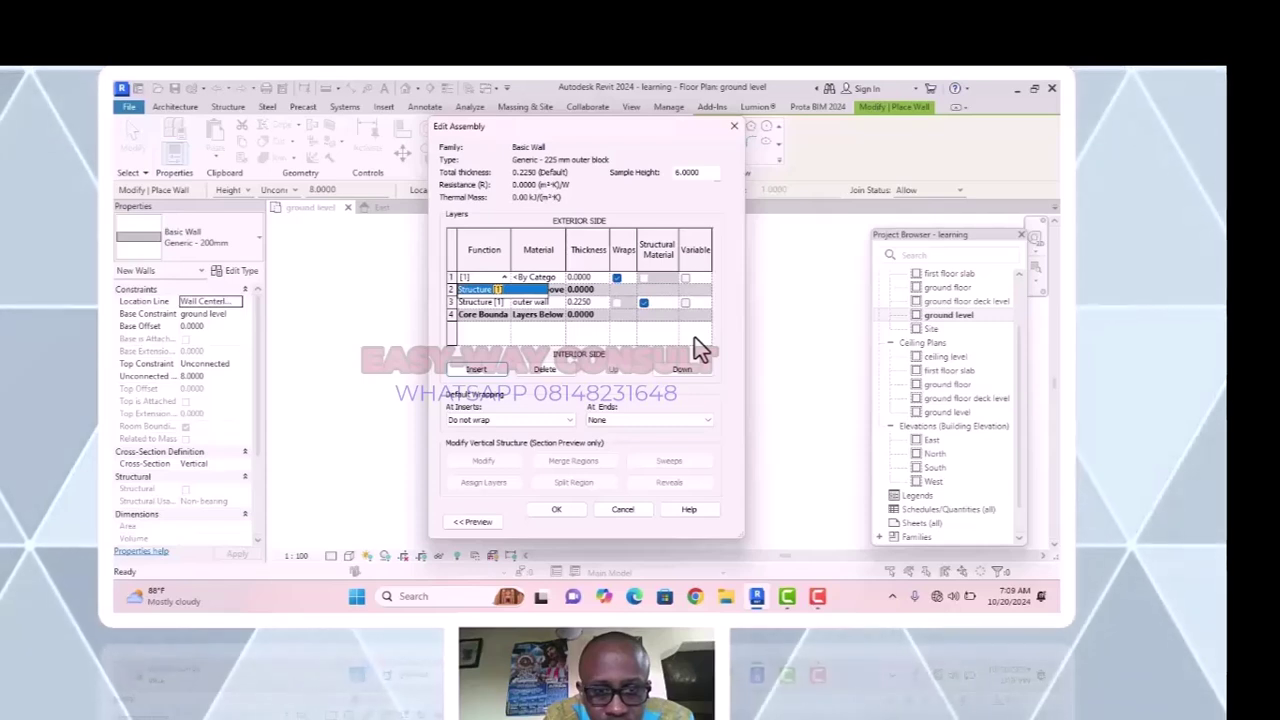
pyautogui.write('fins')
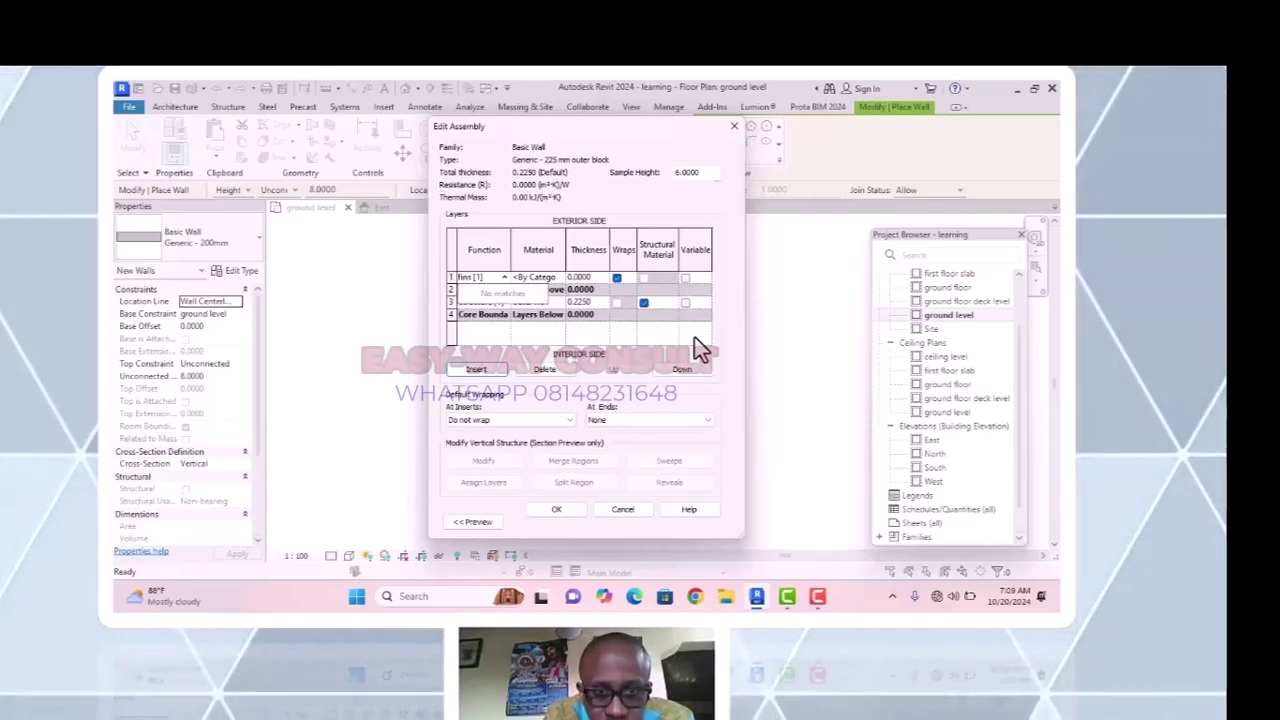
pyautogui.press('BackSpace')
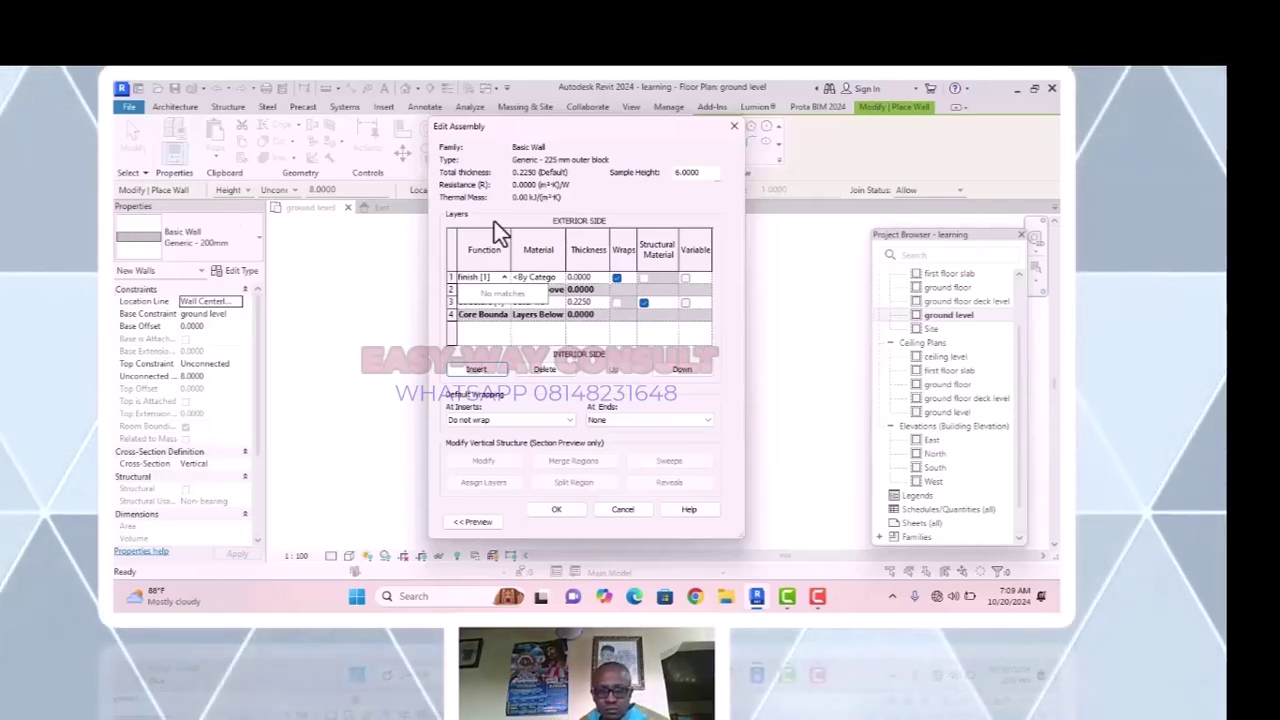
pyautogui.click(684, 394)
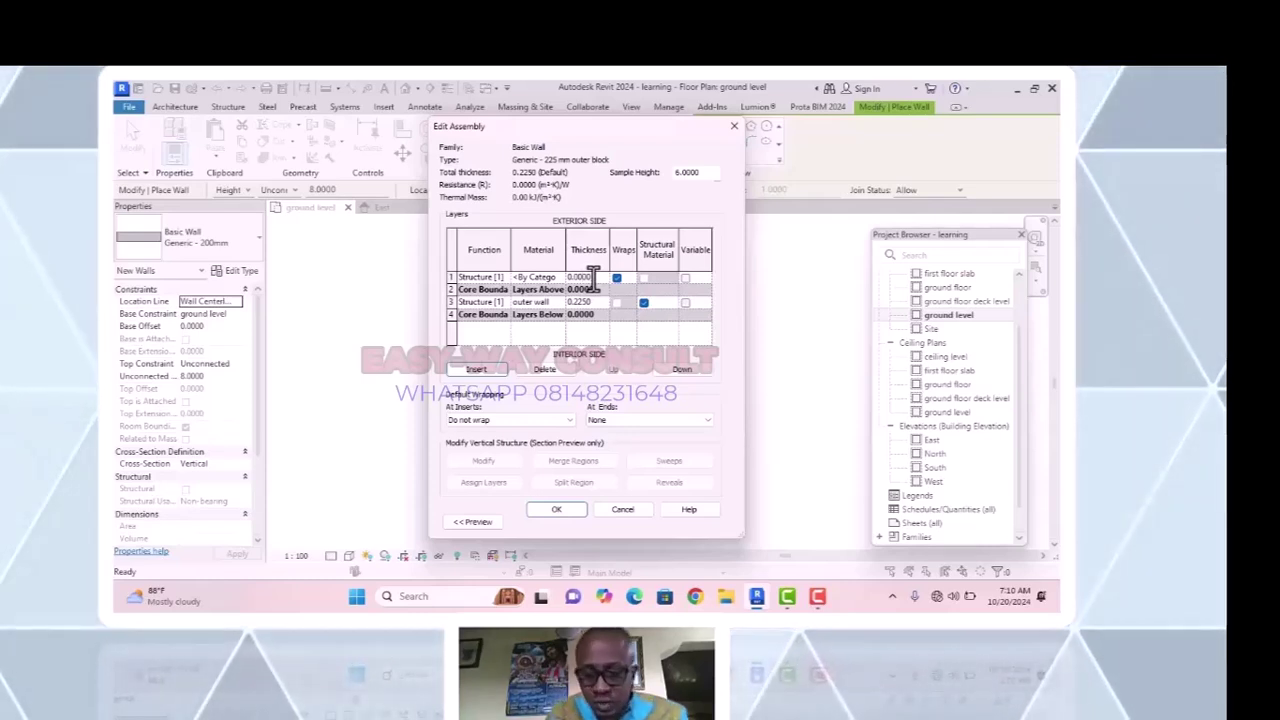
# Set the new exterior layer's thickness to 0.50.
pyautogui.press('BackSpace')
pyautogui.press('BackSpace')
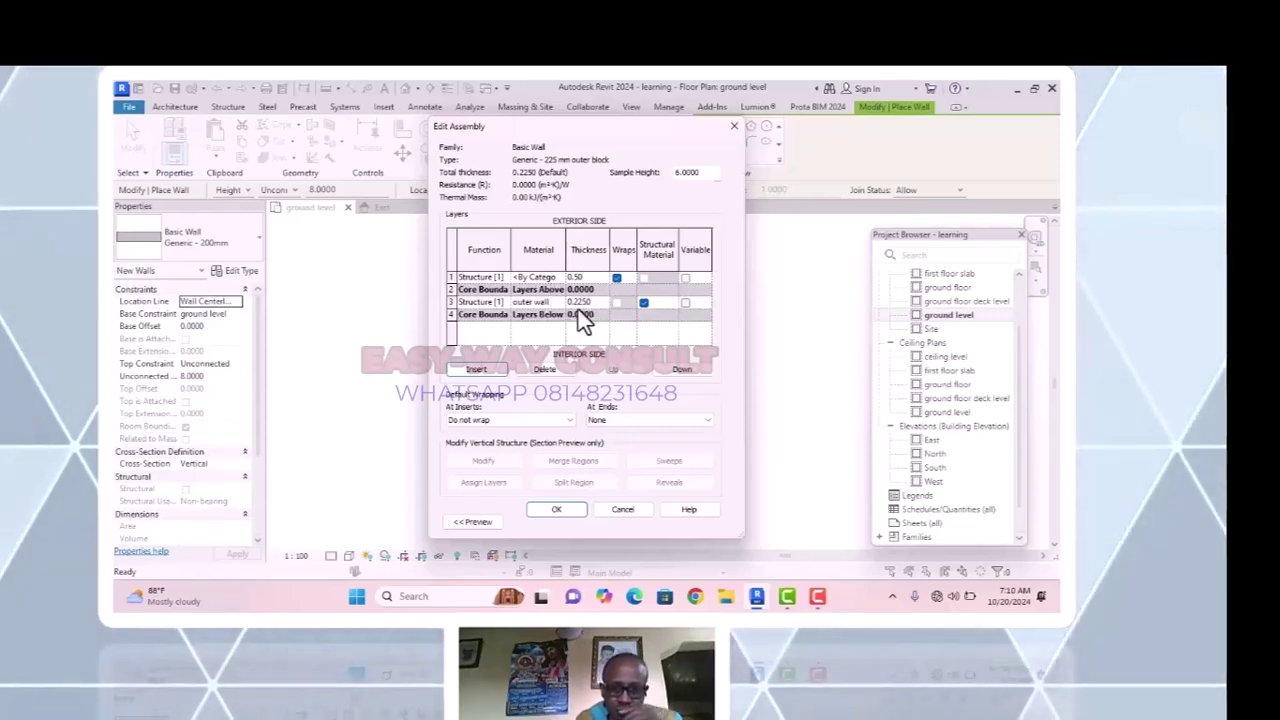
pyautogui.click(586, 303)
# From the exterior layer's material setting, duplicate the Parking Stripe material with its assets and name the copy "out wall colour".
pyautogui.click(543, 276)
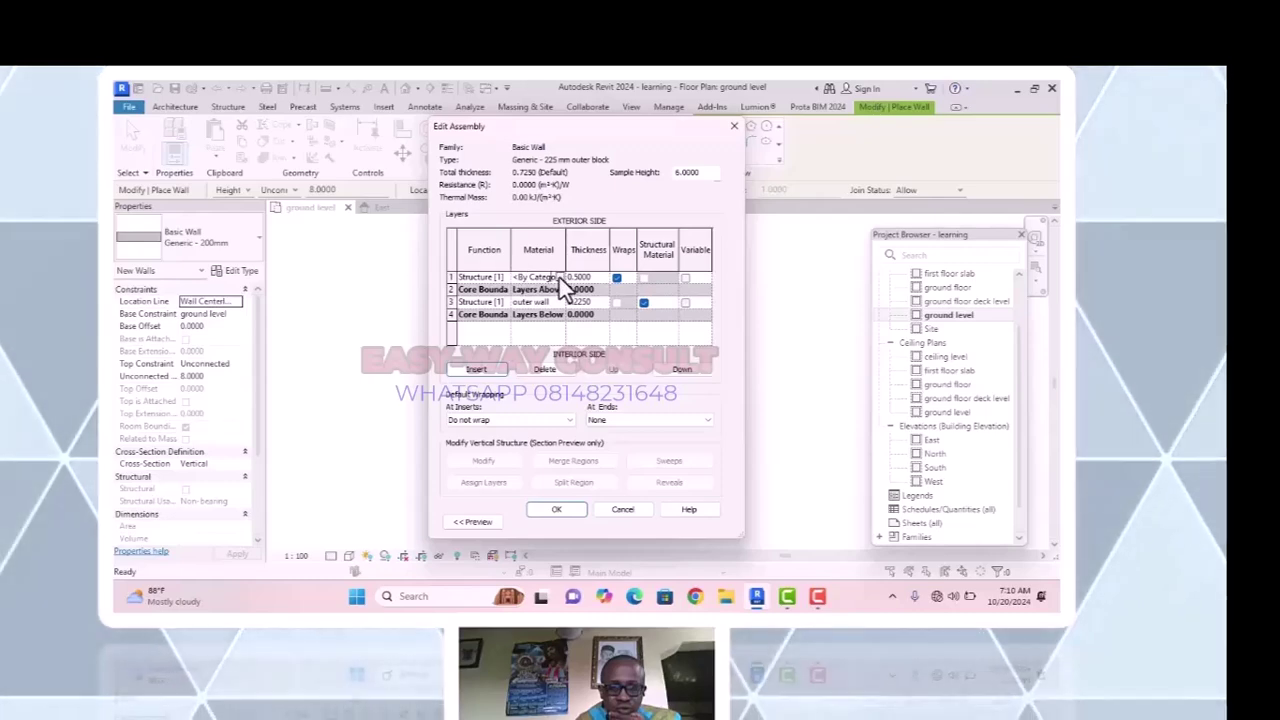
pyautogui.click(559, 277)
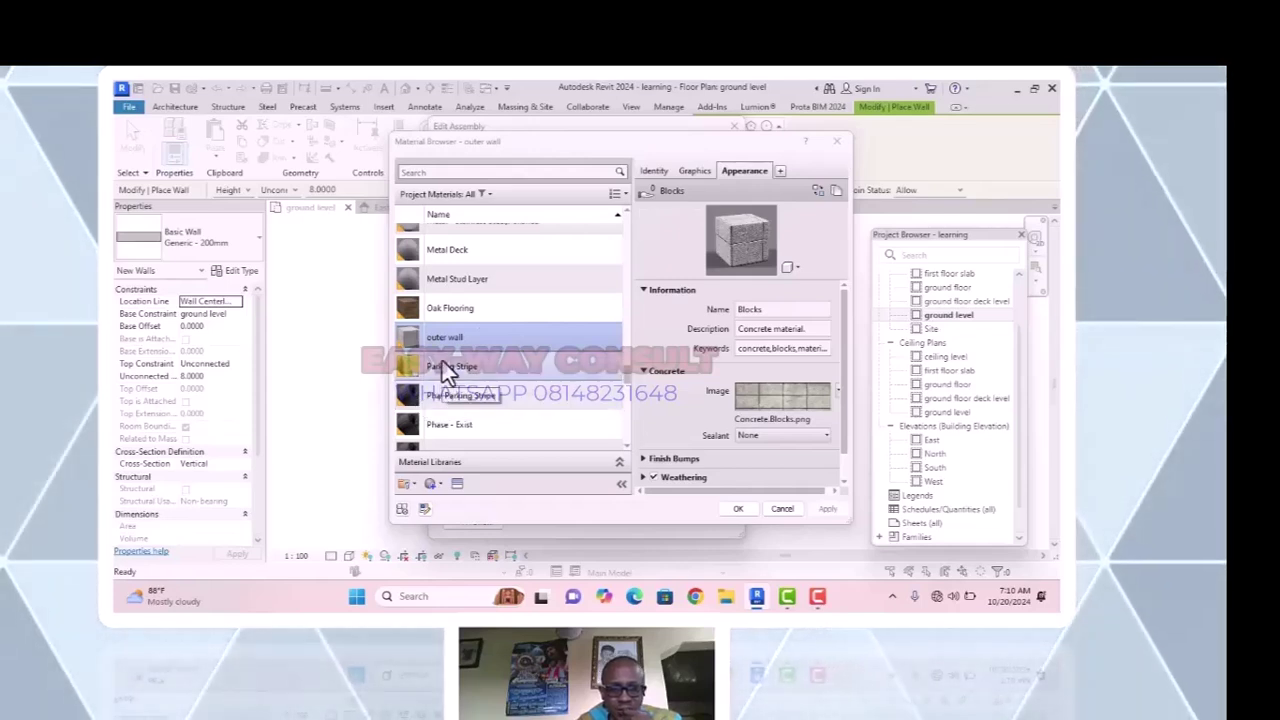
pyautogui.click(444, 374)
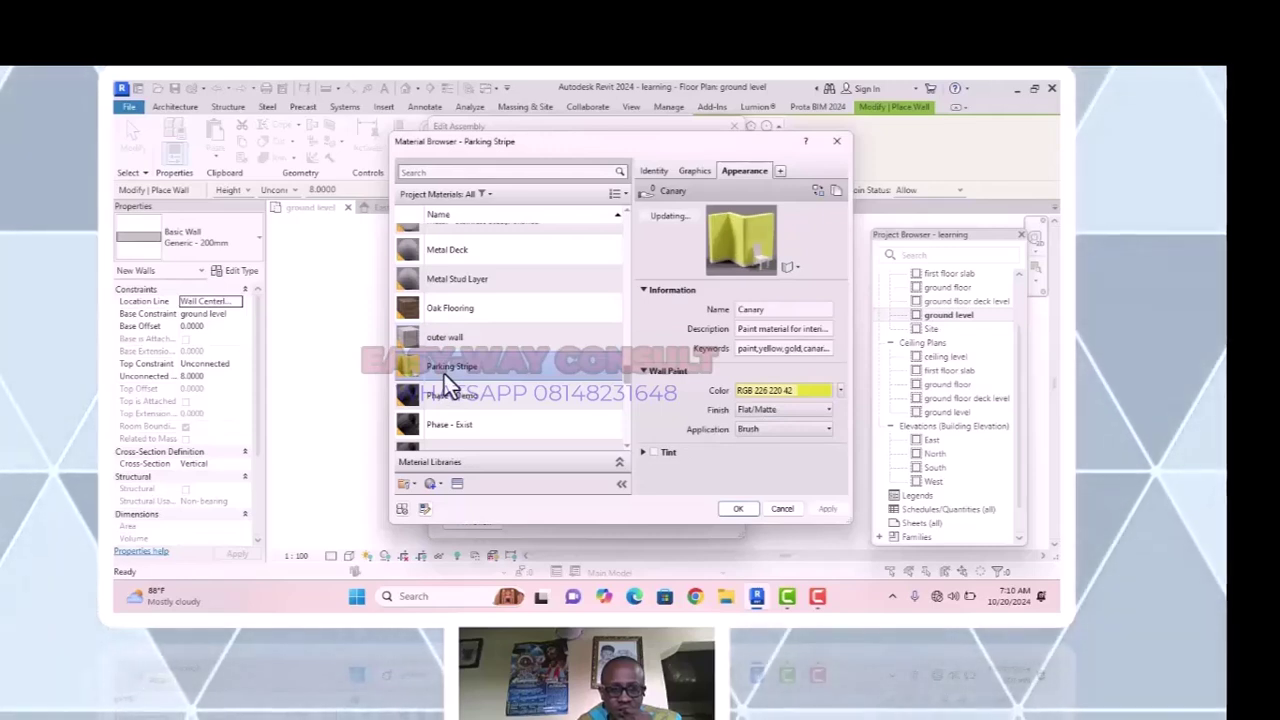
pyautogui.rightClick(444, 376)
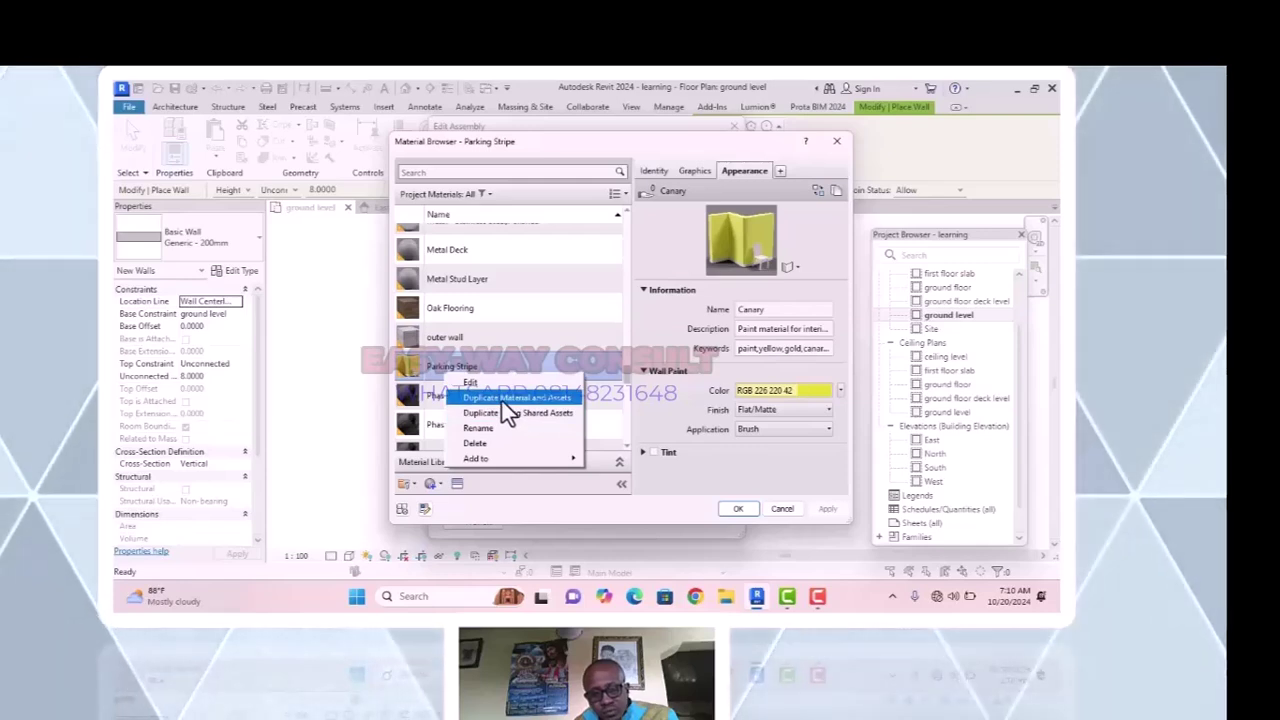
pyautogui.click(502, 399)
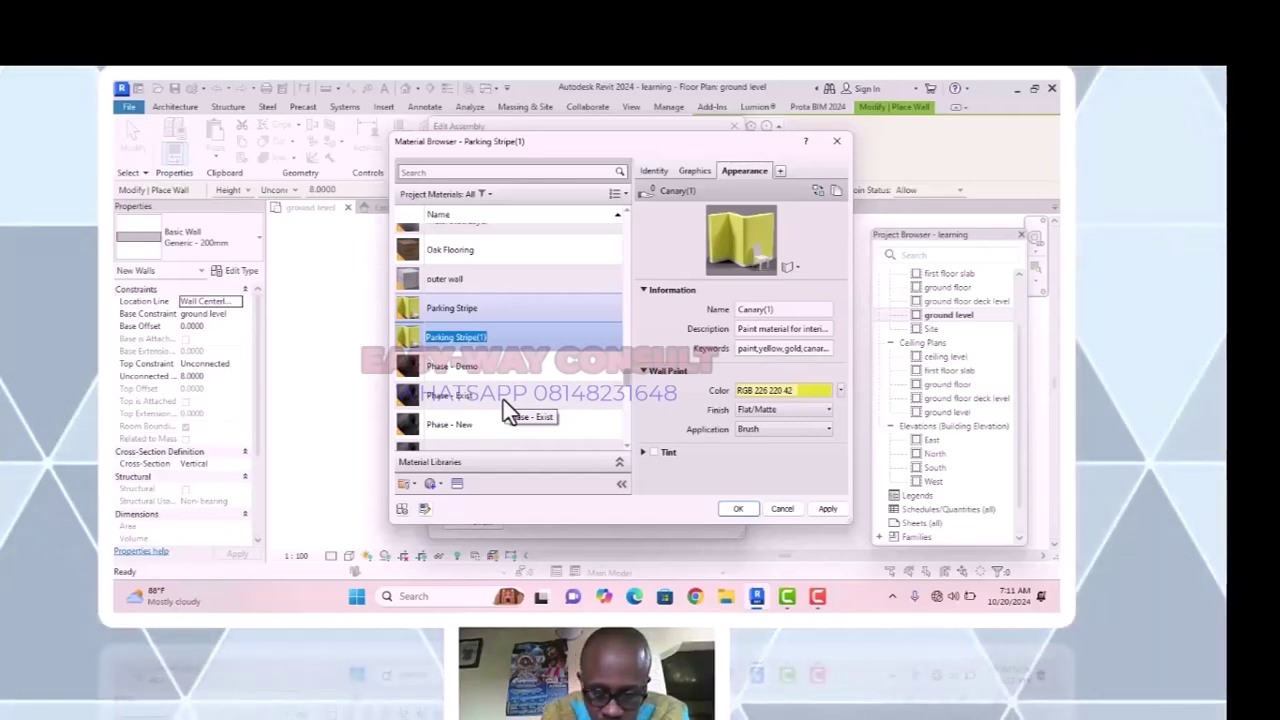
pyautogui.press('BackSpace')
pyautogui.write('out')
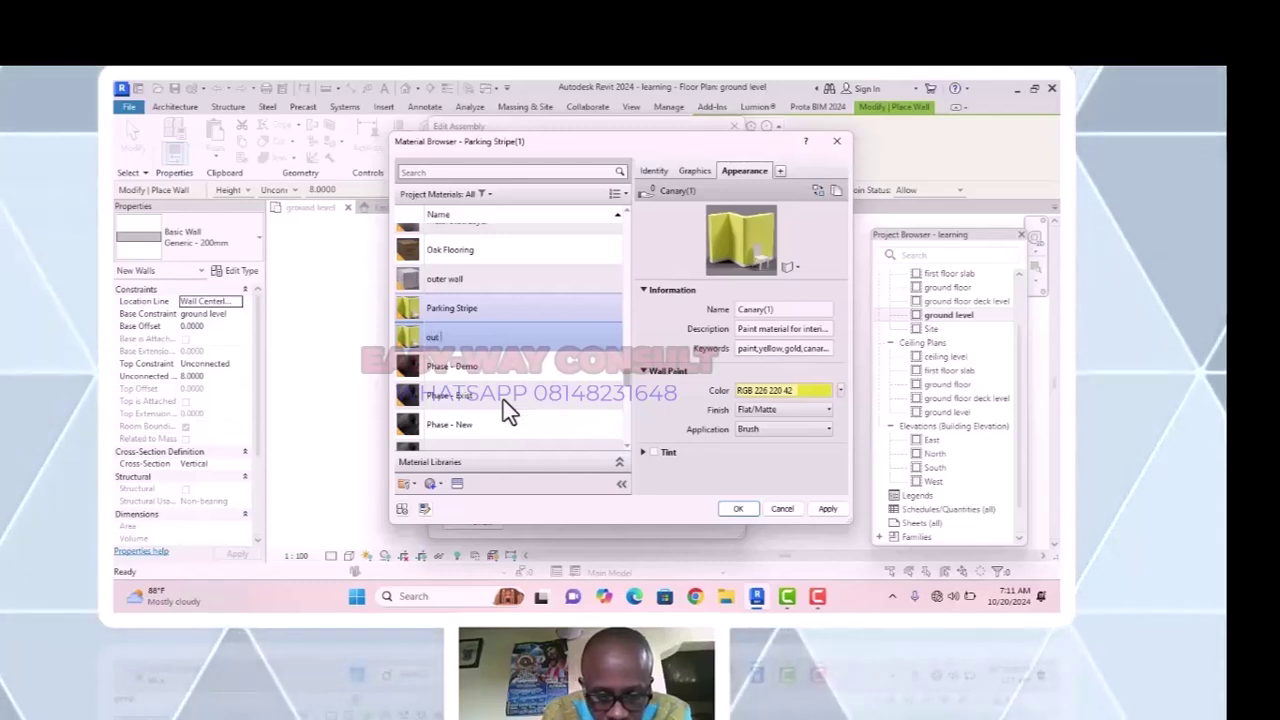
pyautogui.write(' wall co')
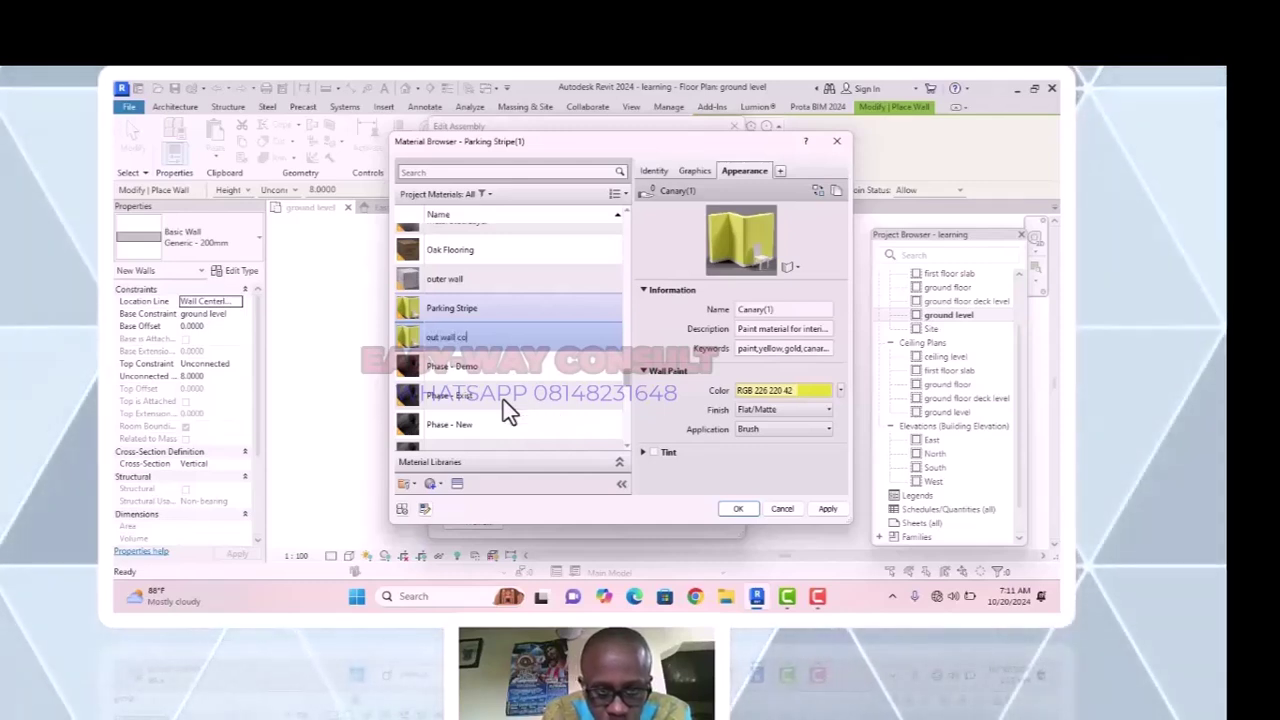
pyautogui.write('lour')
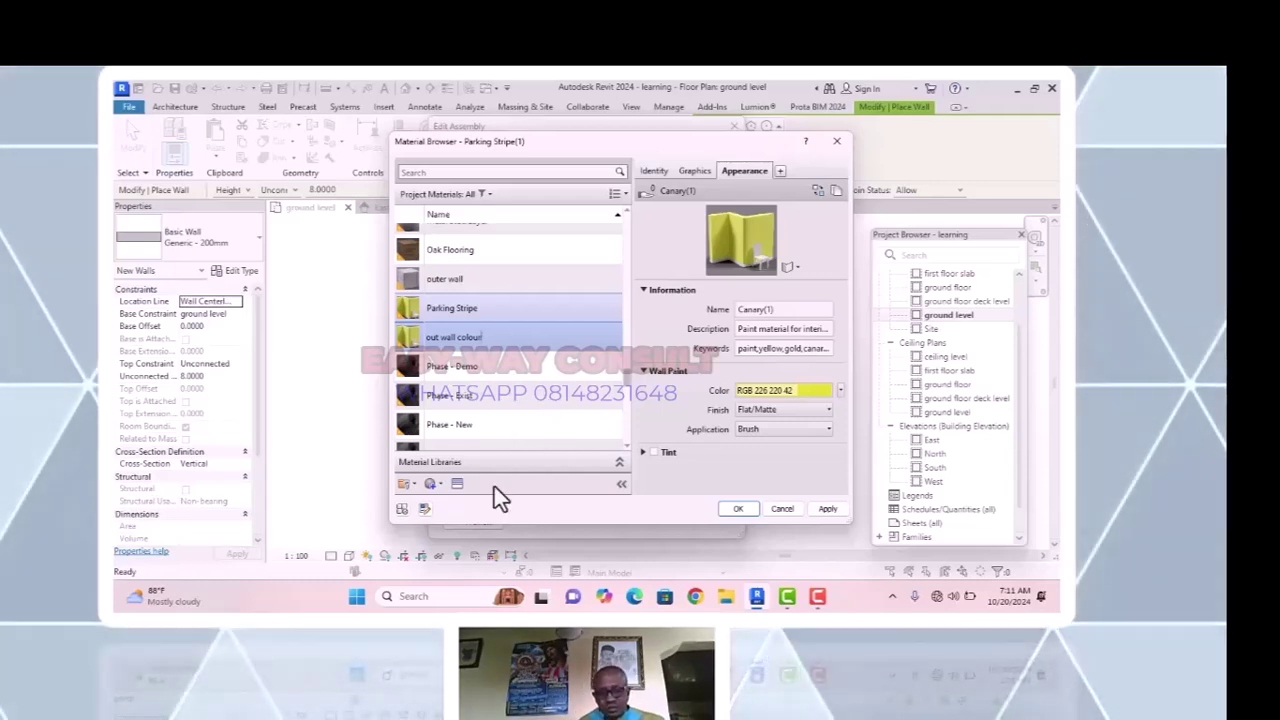
pyautogui.press('Return')
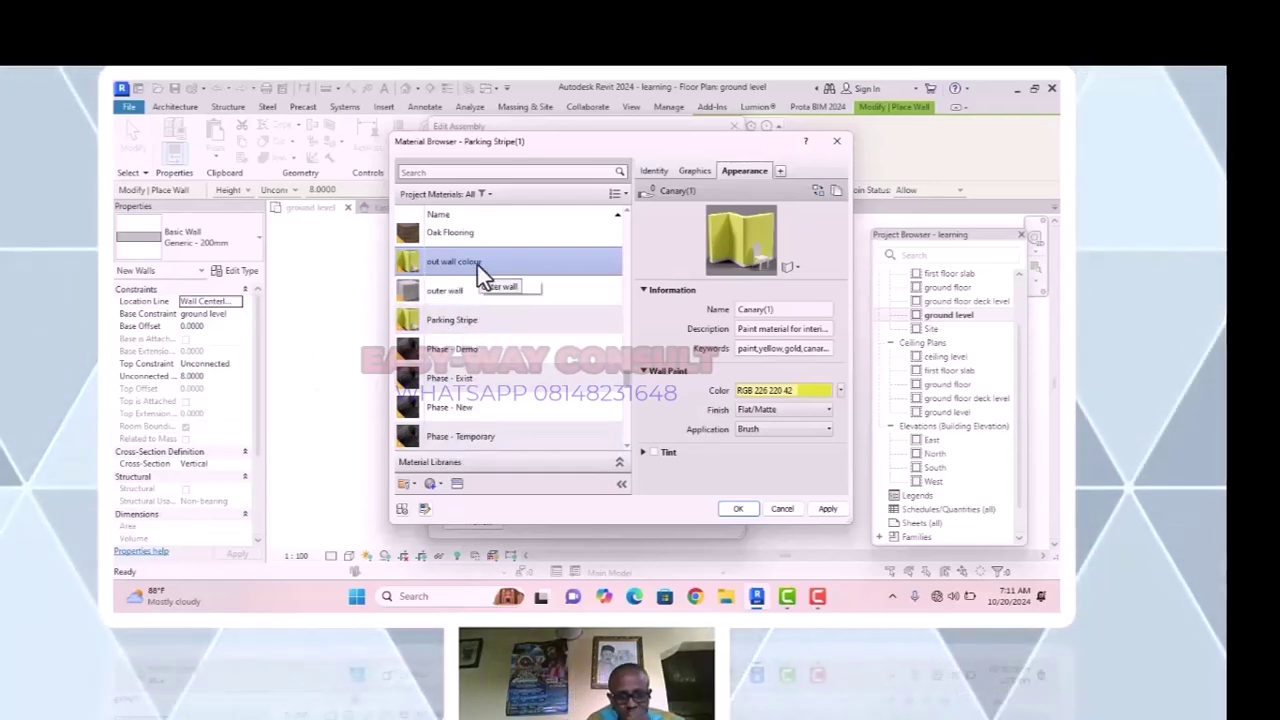
# Open the asset browser for the out wall colour material and view the Paint assets in the Autodesk Physical Assets library.
pyautogui.click(456, 485)
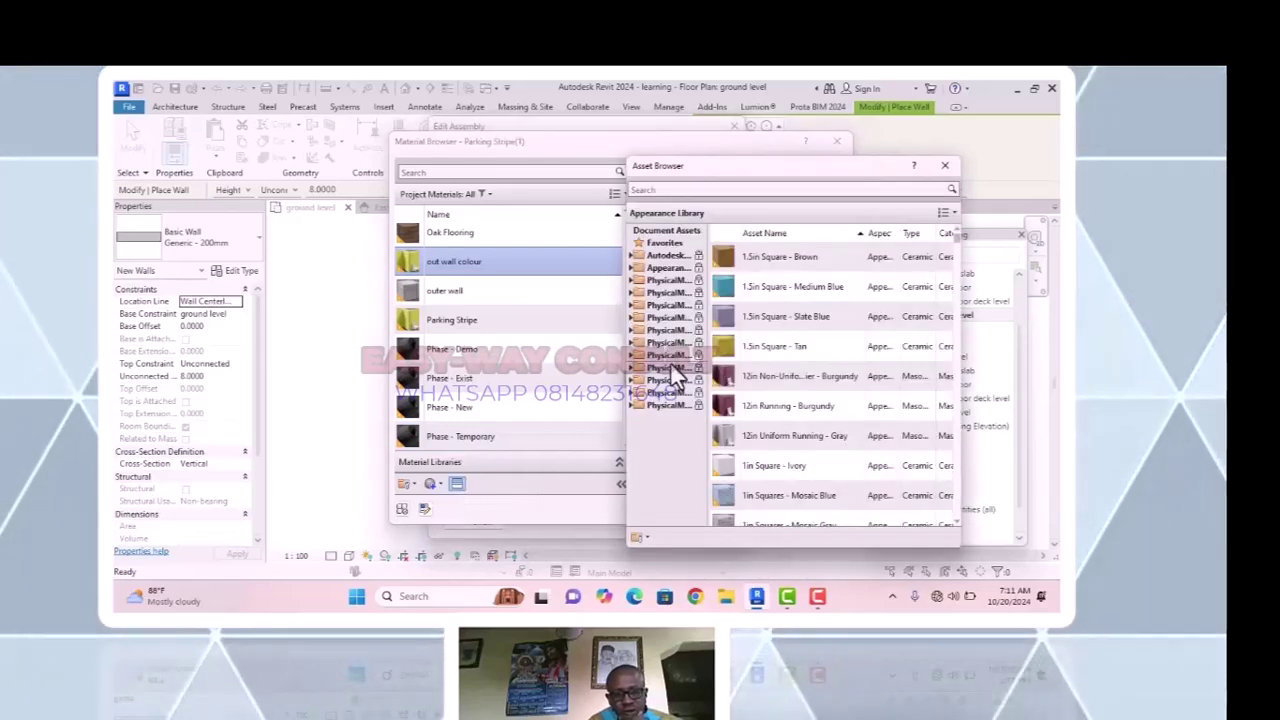
pyautogui.click(631, 256)
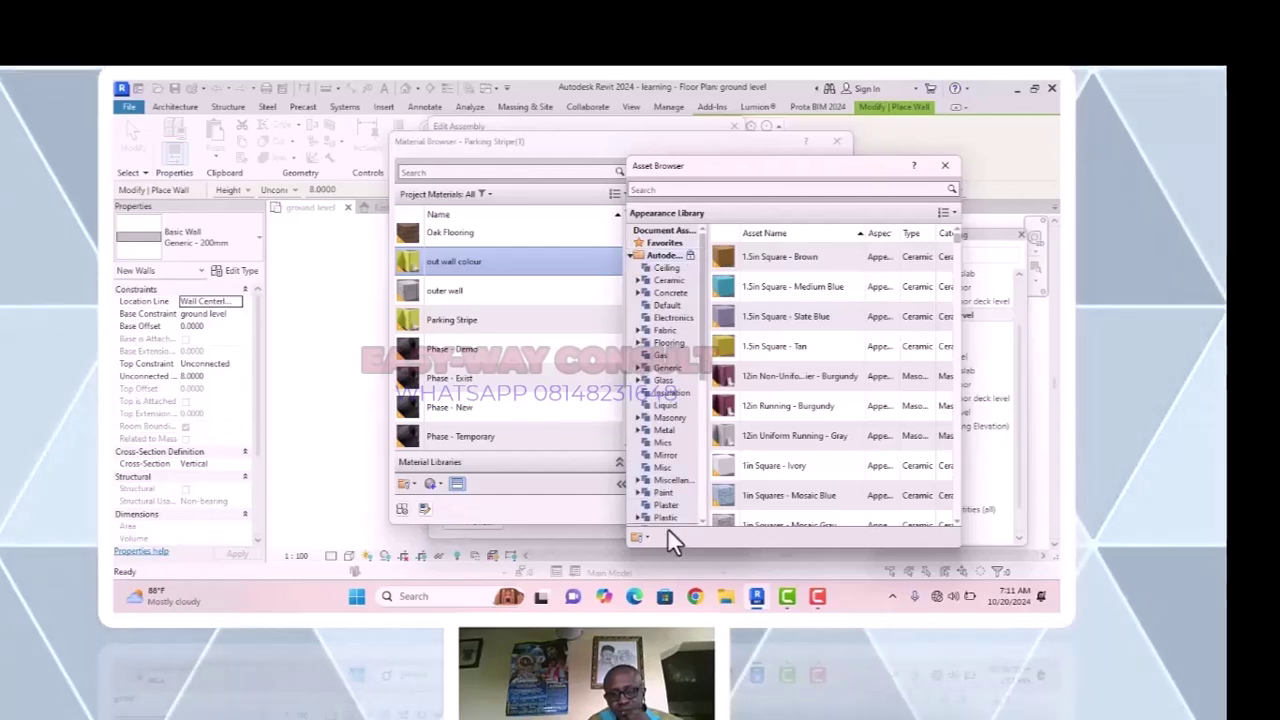
pyautogui.click(671, 493)
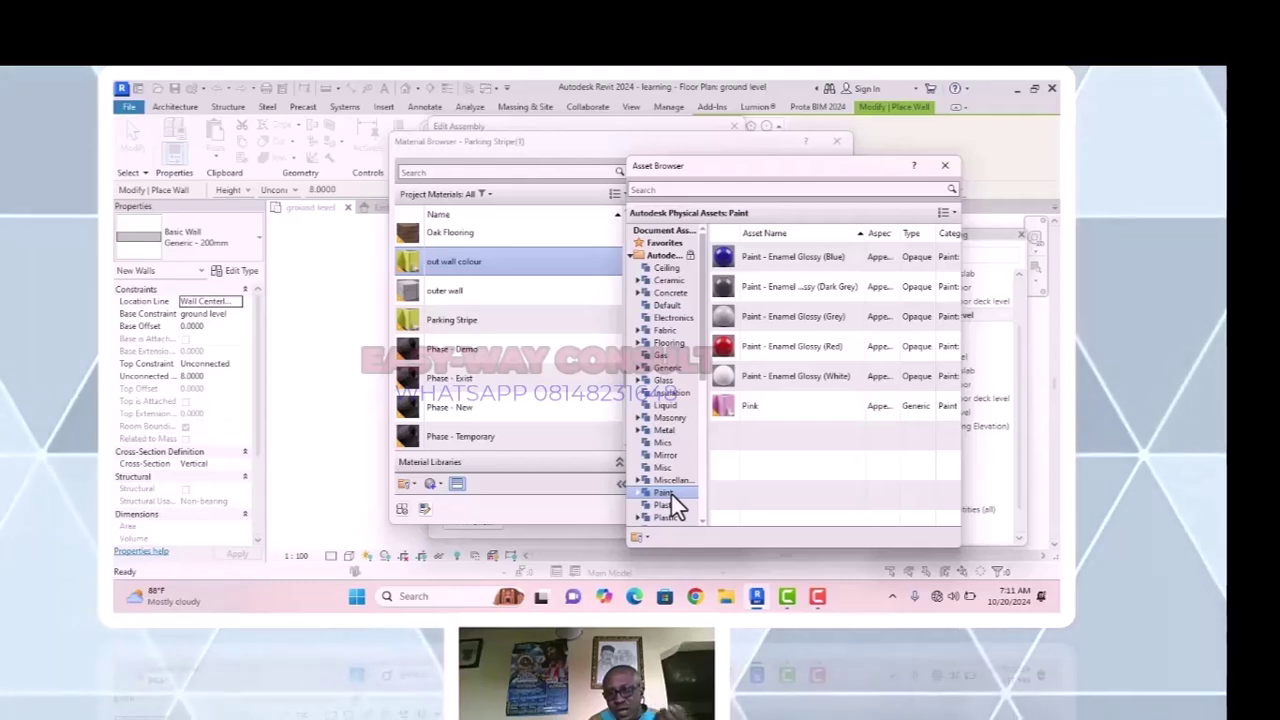
pyautogui.scroll(-1, 671, 497)
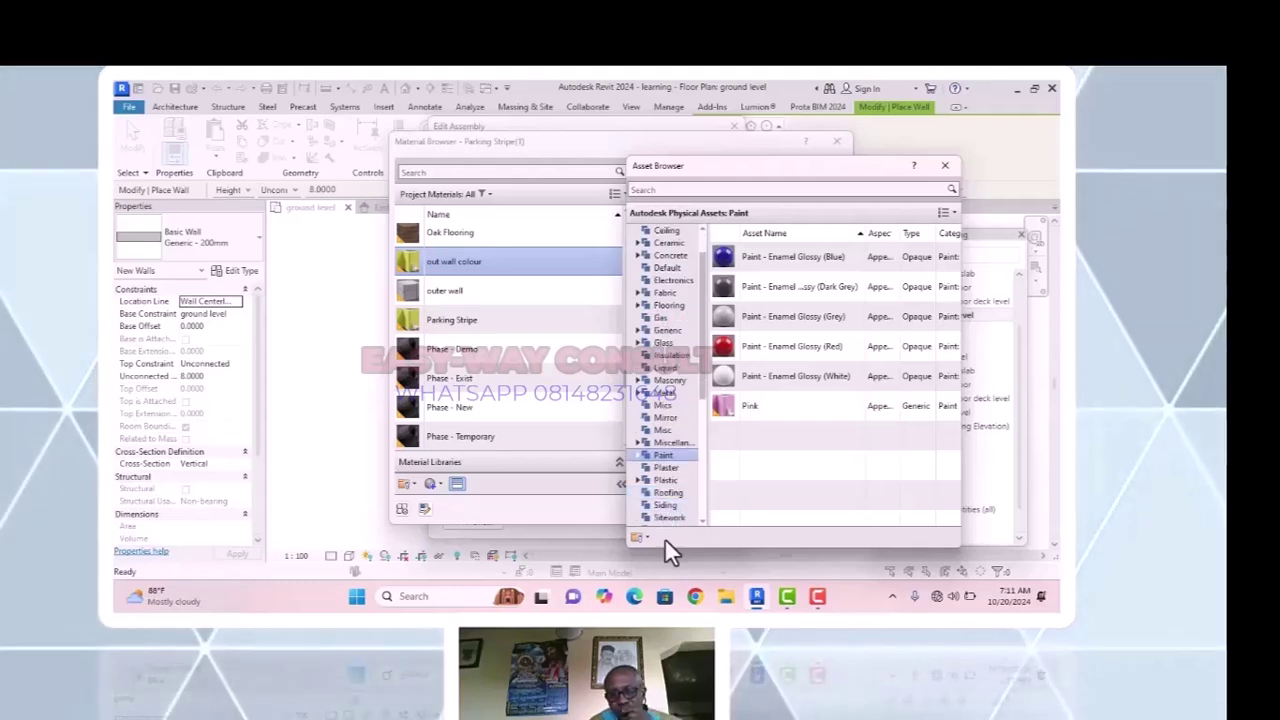
pyautogui.scroll(-5, 654, 480)
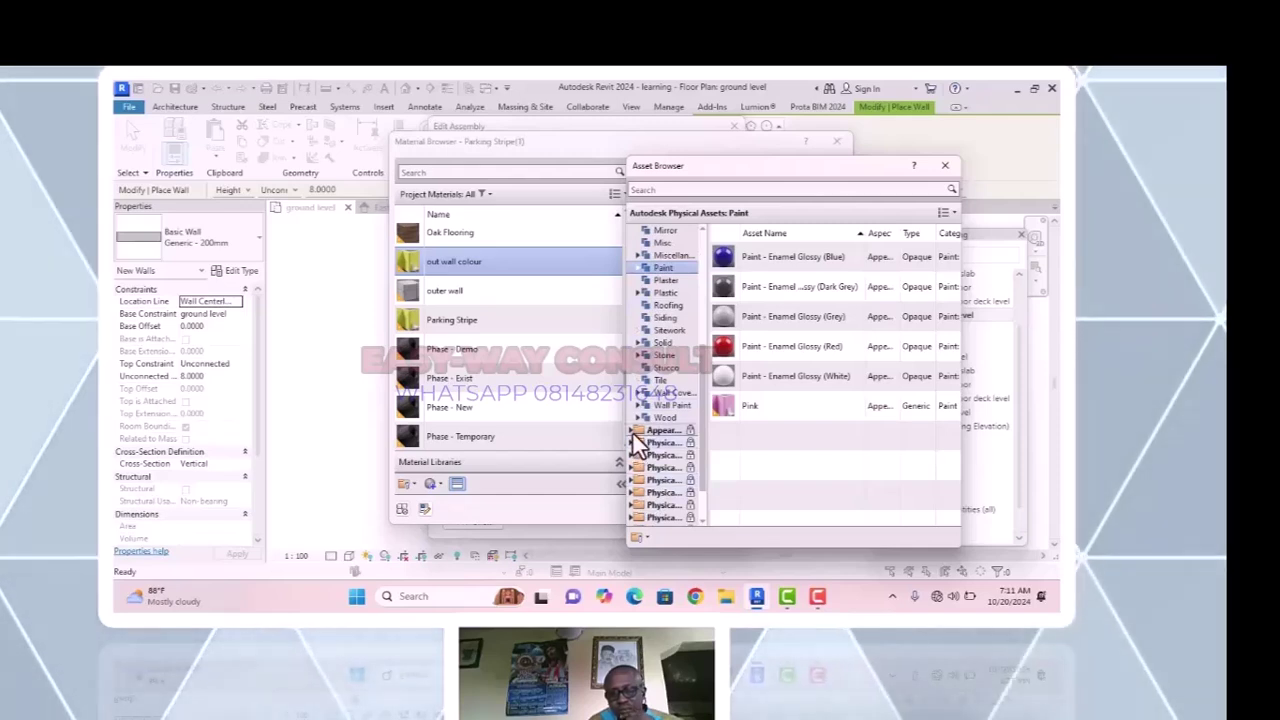
# Look through the Paint assets in the Appearance Library for a suitable wall colour.
pyautogui.click(636, 432)
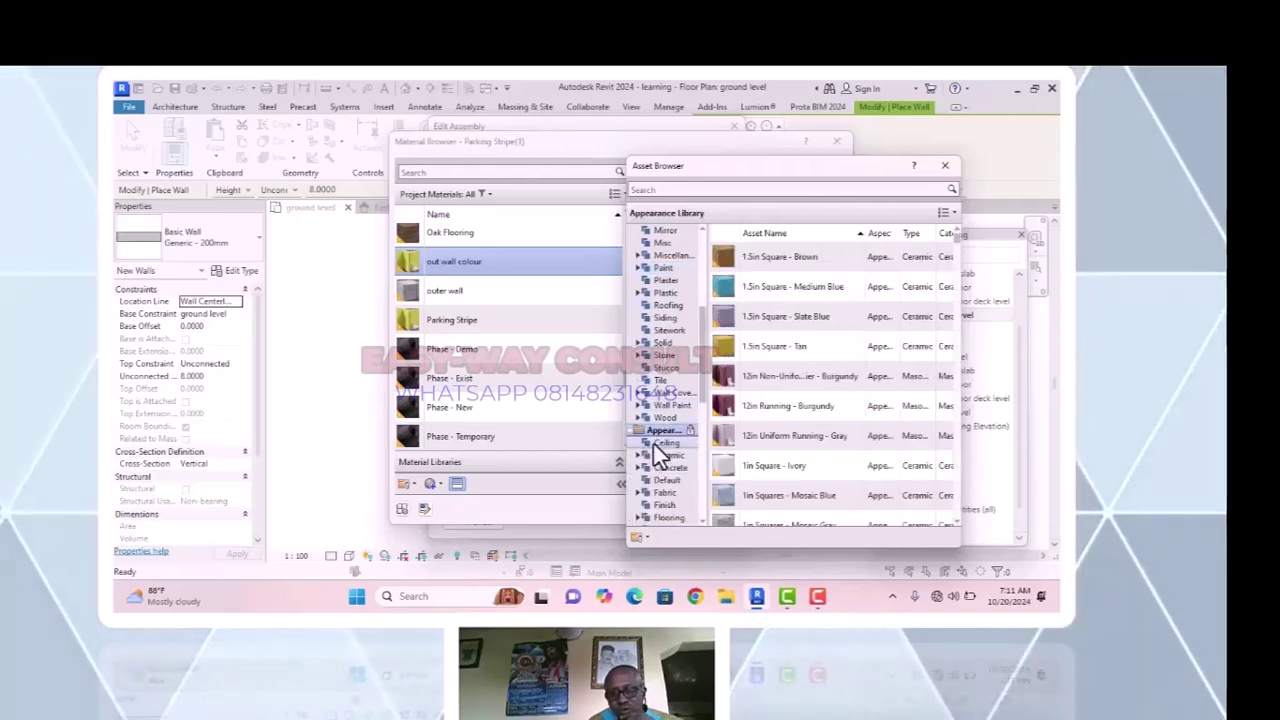
pyautogui.scroll(-9, 655, 450)
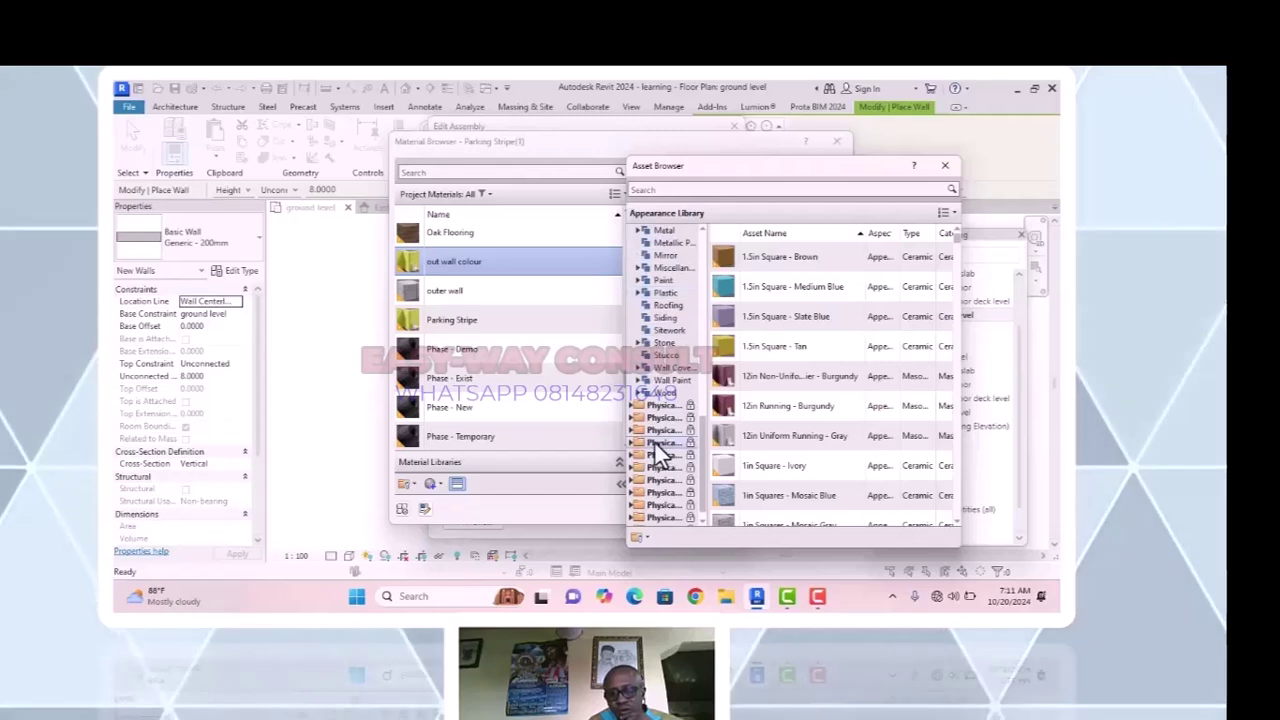
pyautogui.click(673, 280)
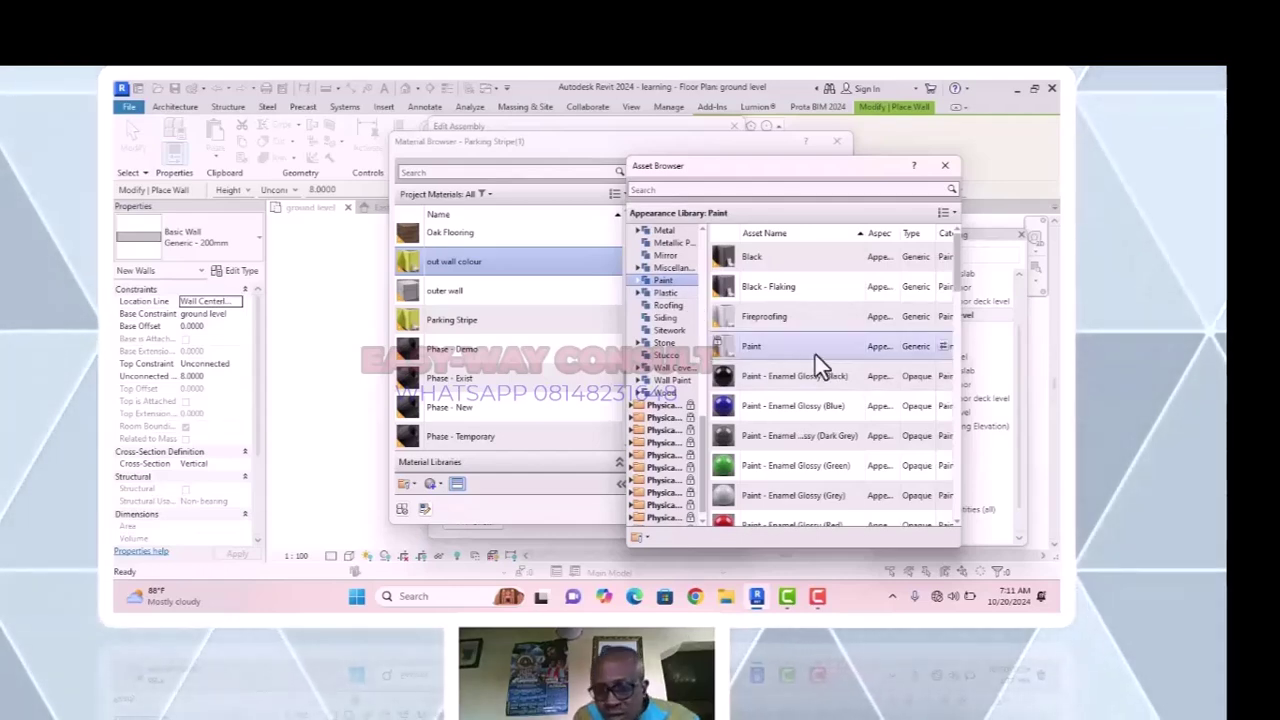
pyautogui.scroll(-6, 813, 353)
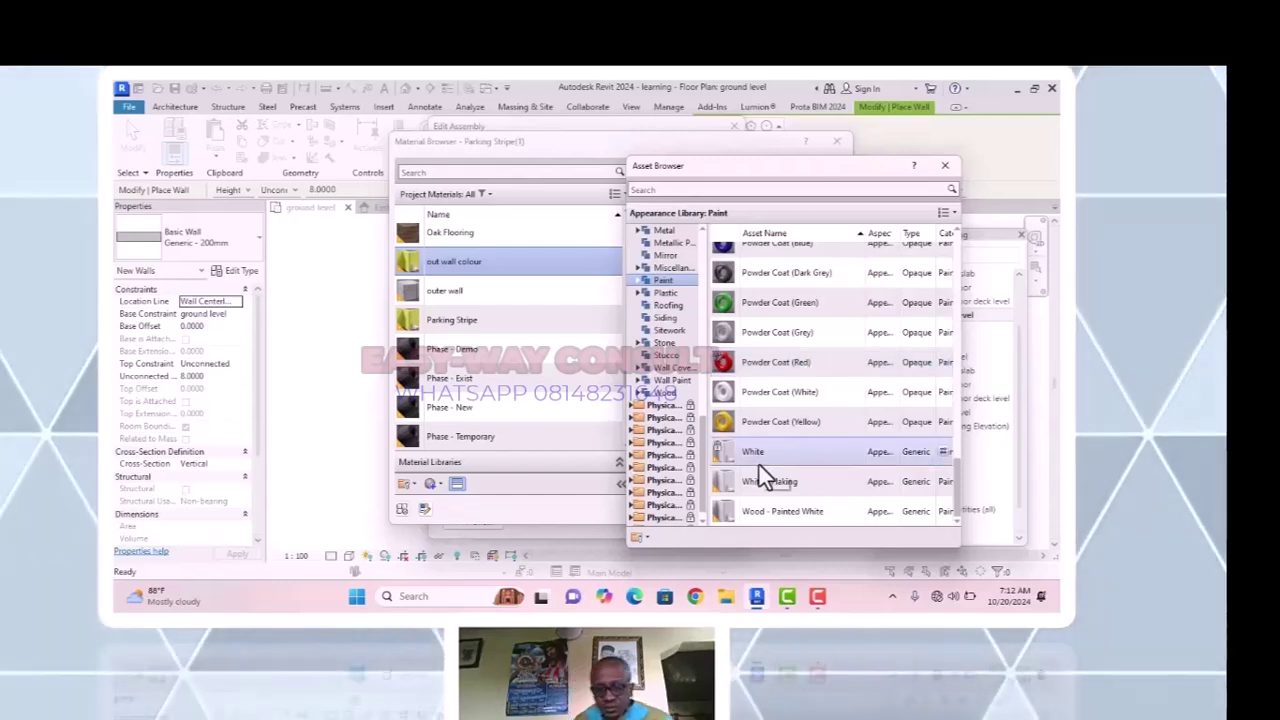
pyautogui.scroll(2, 749, 431)
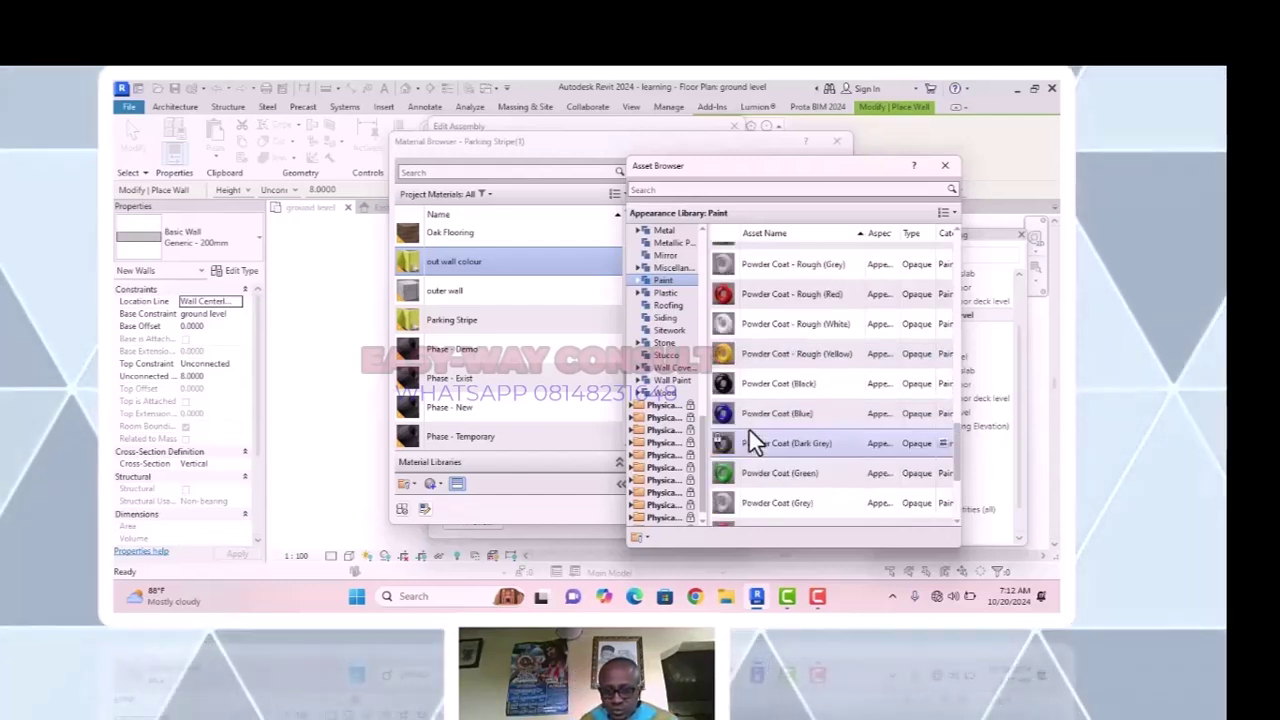
pyautogui.scroll(4, 750, 433)
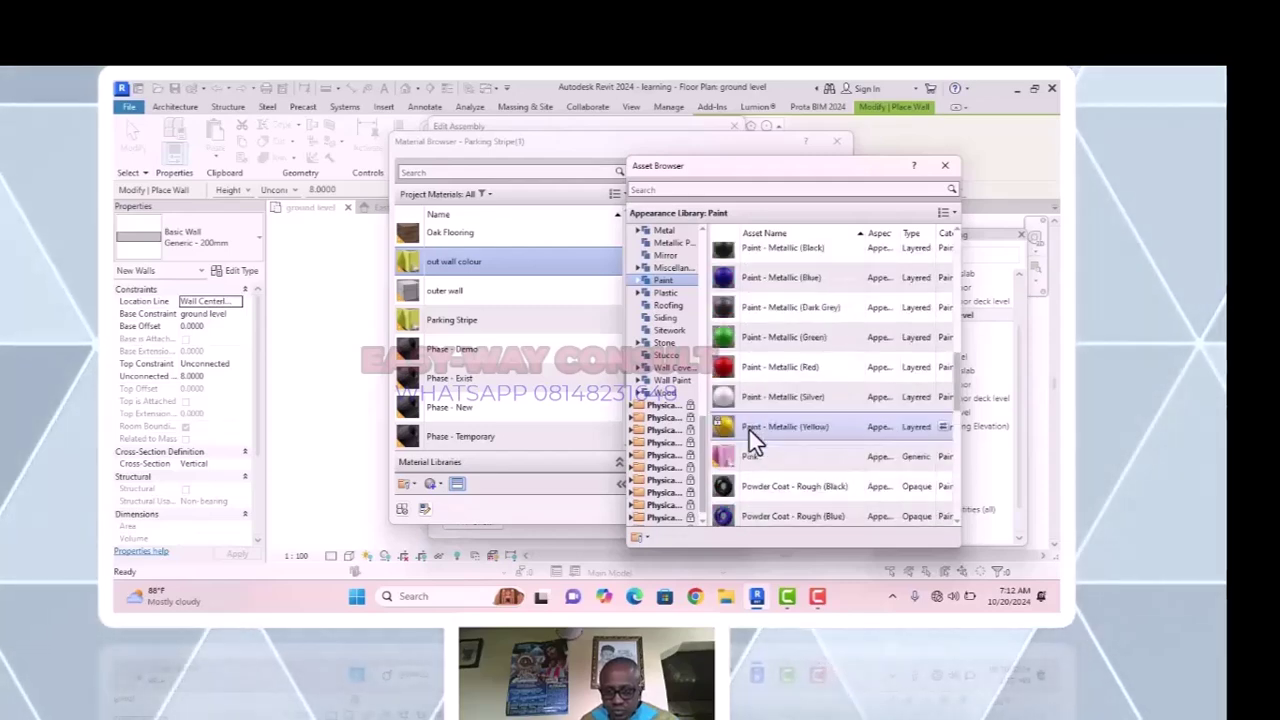
pyautogui.scroll(2, 749, 430)
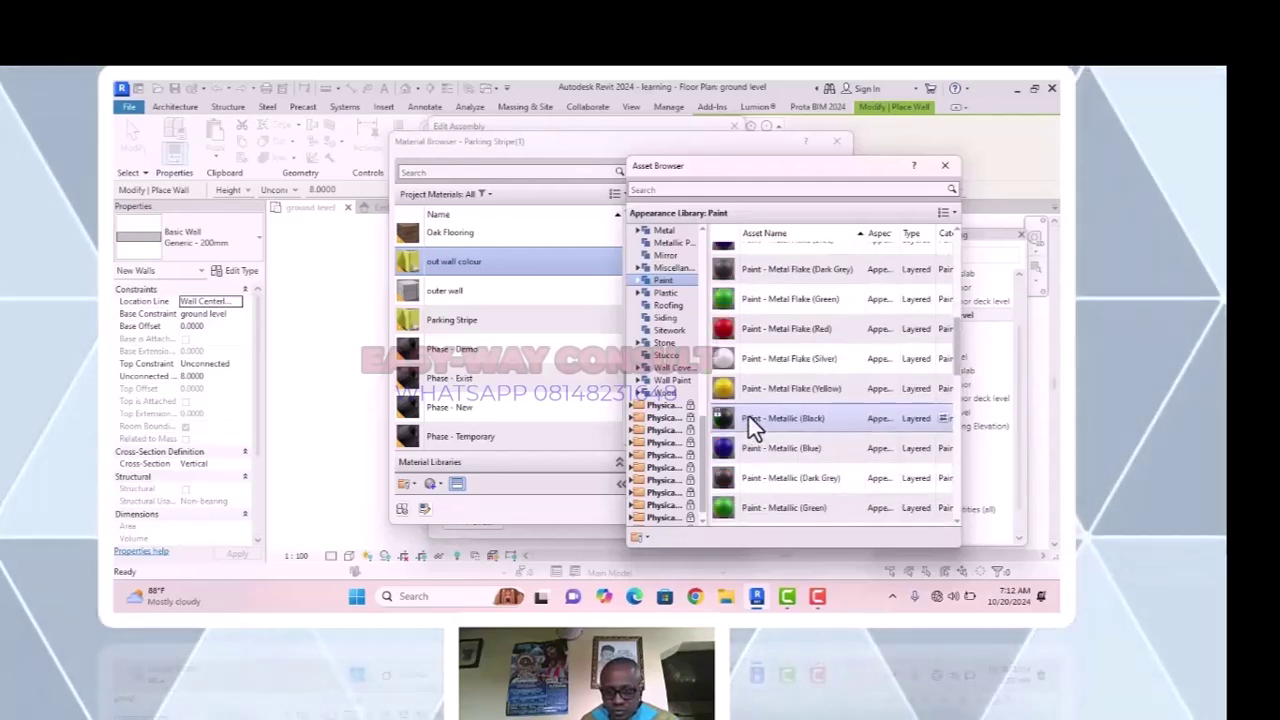
pyautogui.scroll(5, 752, 428)
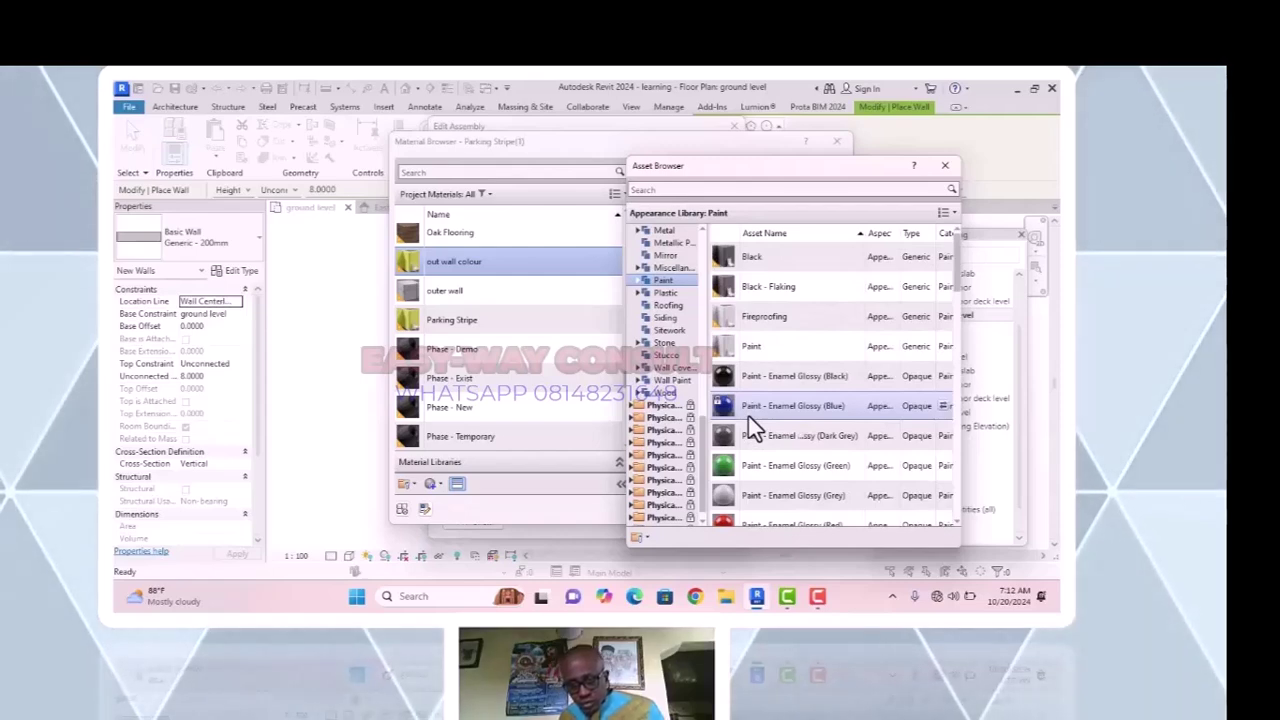
pyautogui.scroll(-7, 751, 420)
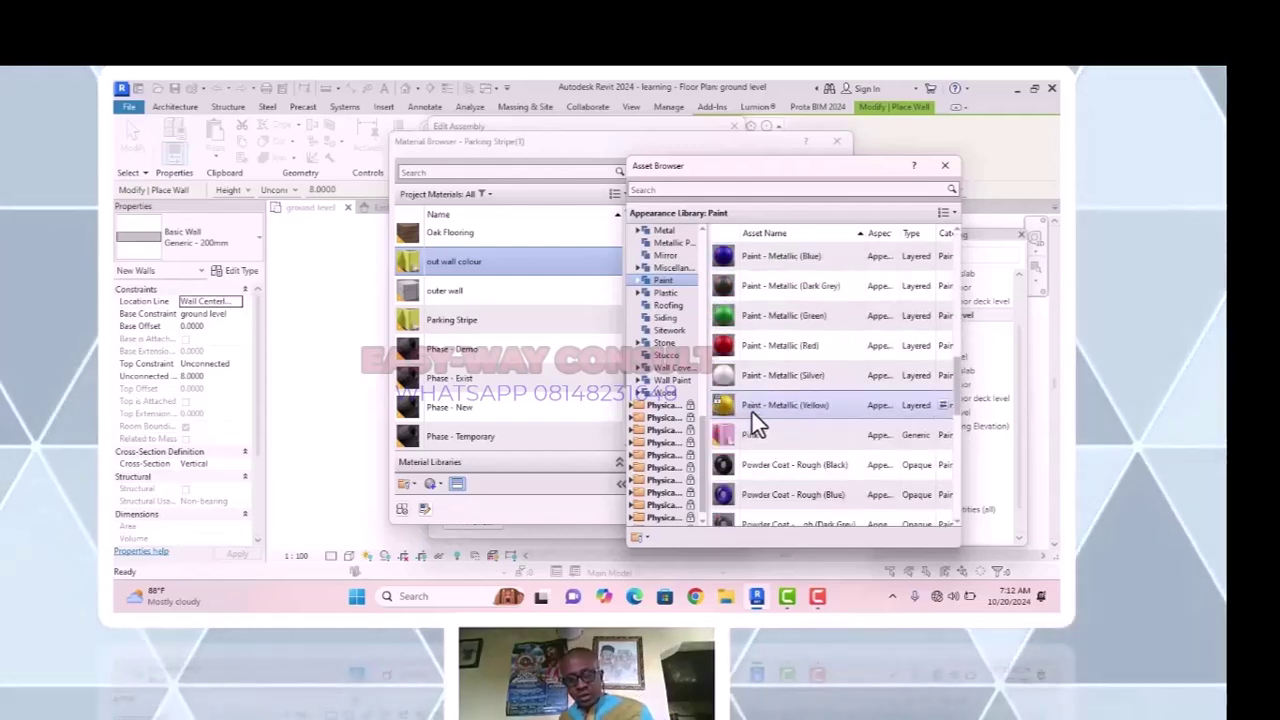
pyautogui.scroll(-3, 765, 423)
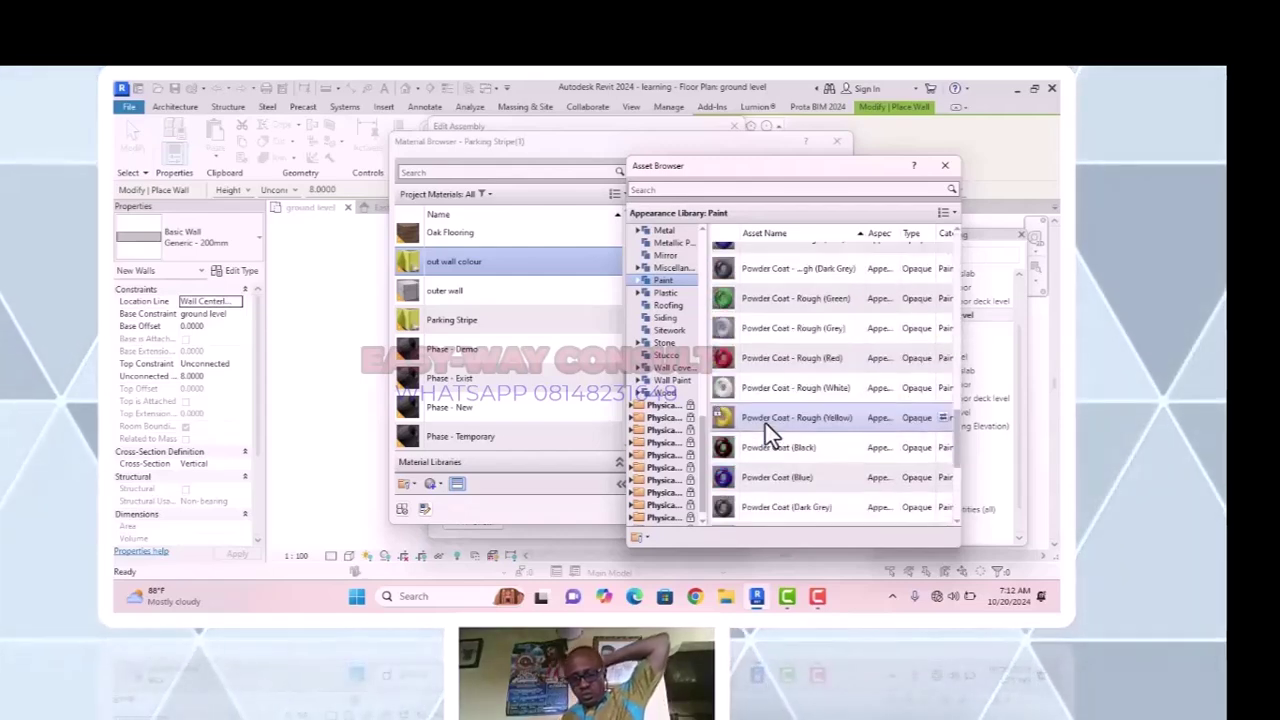
pyautogui.scroll(-2, 770, 438)
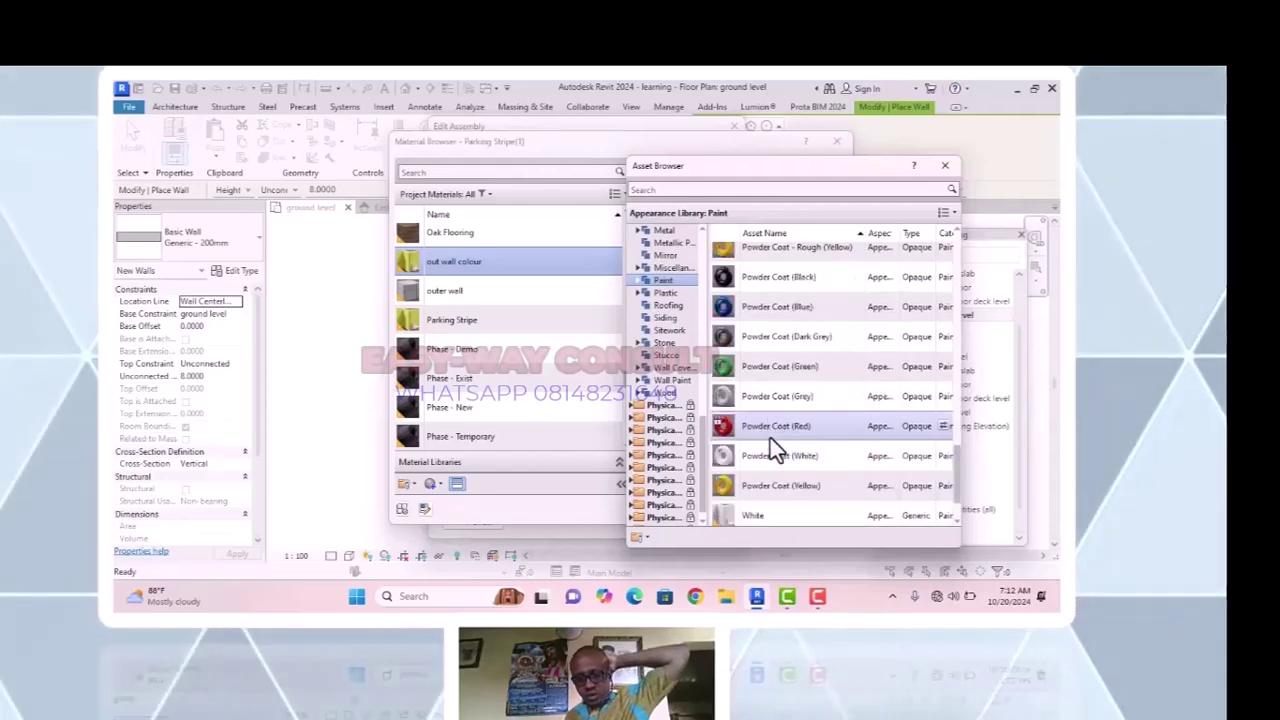
pyautogui.scroll(-1, 770, 438)
pyautogui.scroll(5, 773, 380)
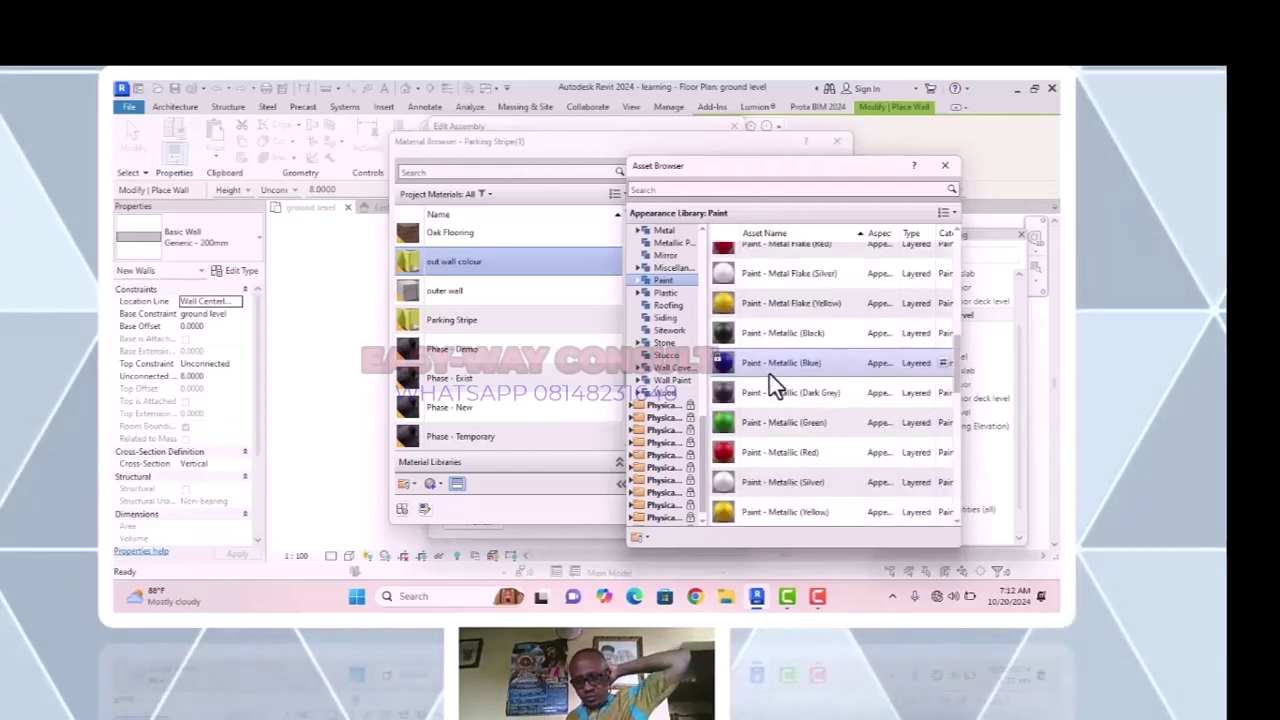
pyautogui.scroll(2, 769, 373)
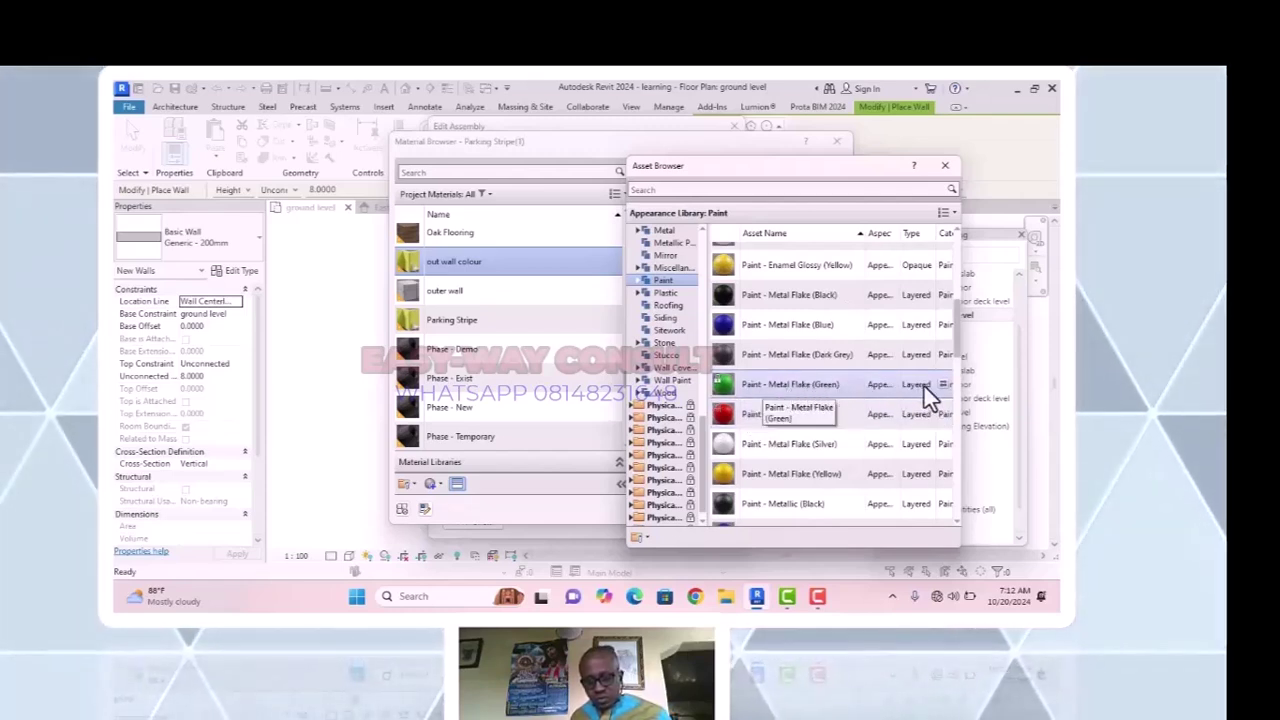
pyautogui.scroll(3, 768, 341)
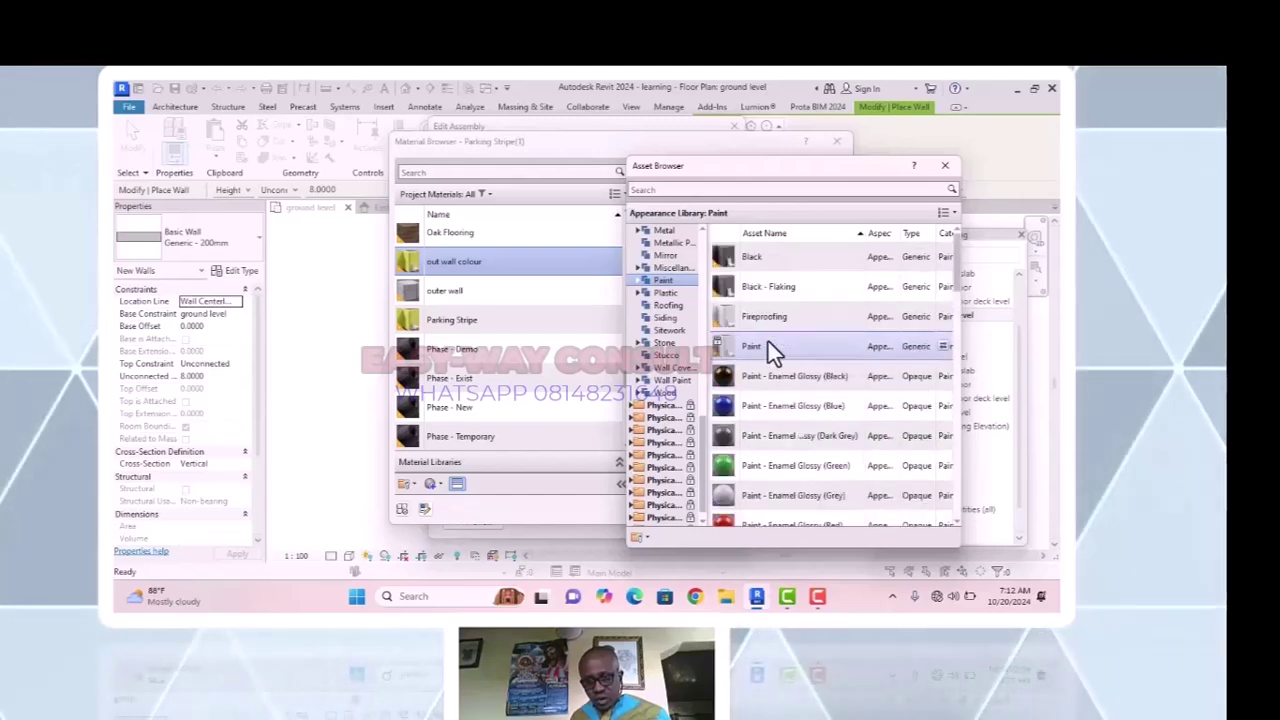
pyautogui.scroll(1, 768, 341)
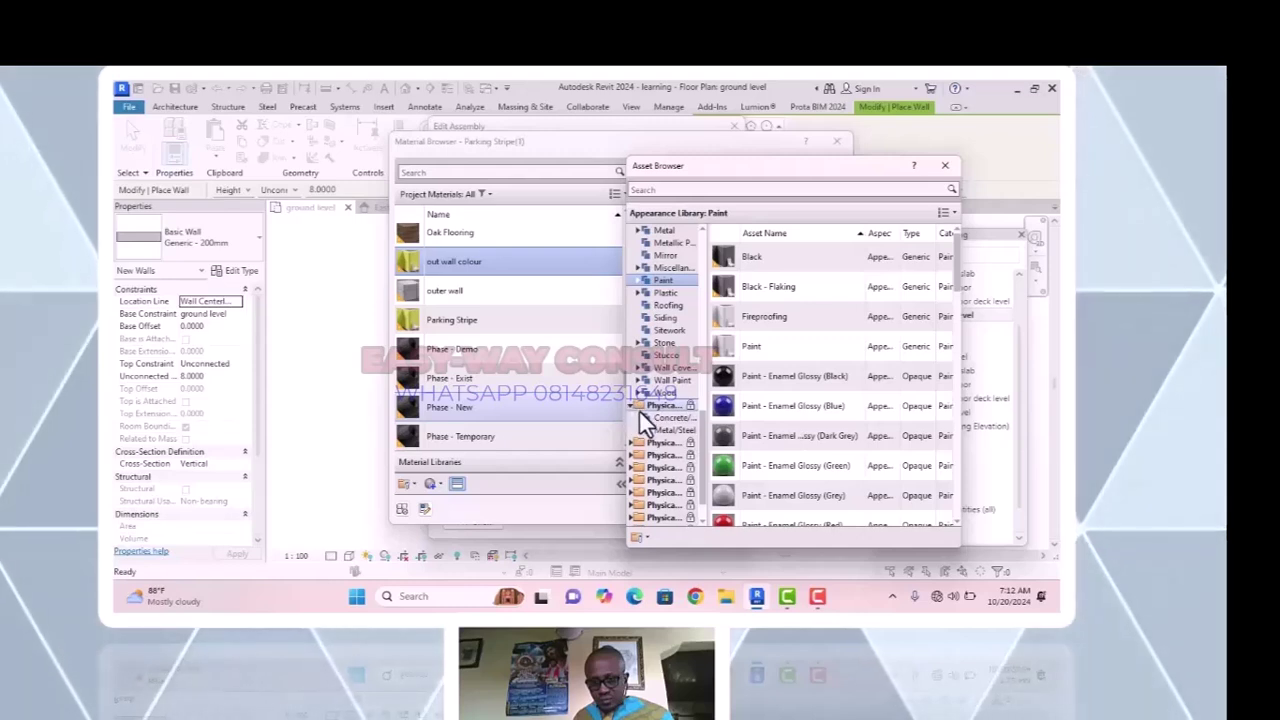
# Expand the PhysicalMaterial libraries and check which asset categories they offer, including the Netherlands structural materials.
pyautogui.click(638, 406)
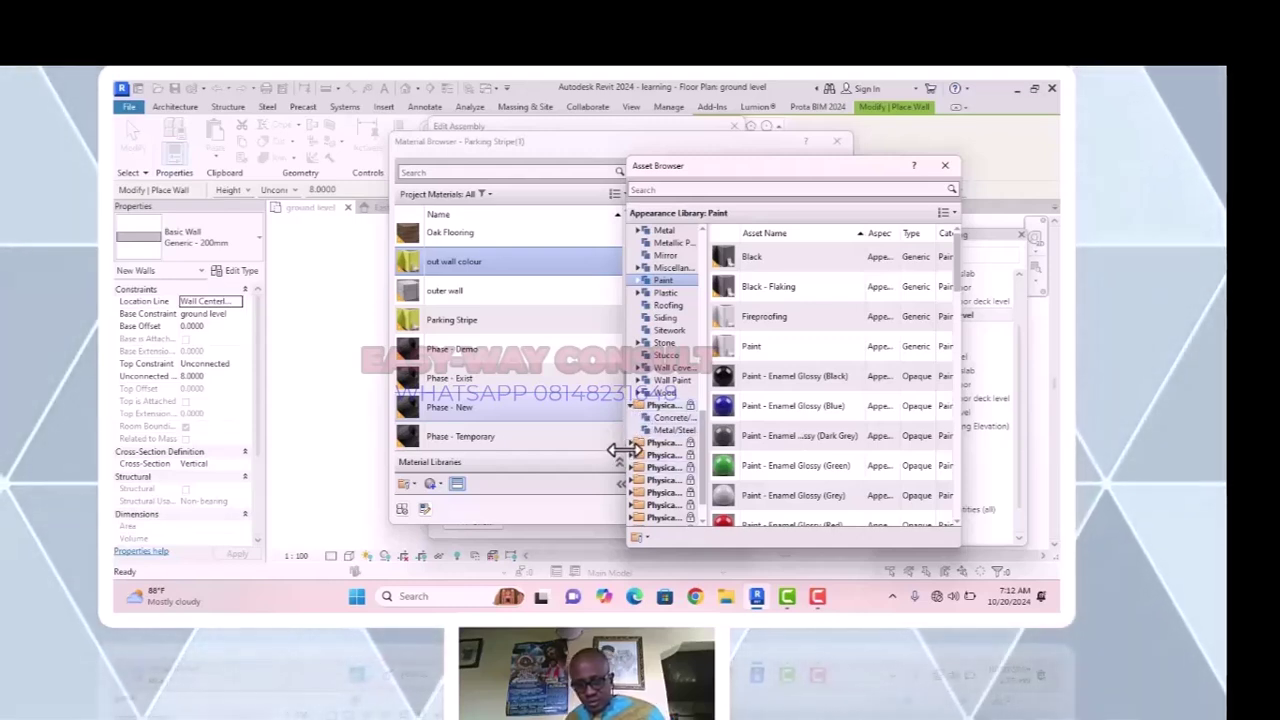
pyautogui.click(635, 443)
pyautogui.scroll(-2, 645, 450)
pyautogui.click(636, 418)
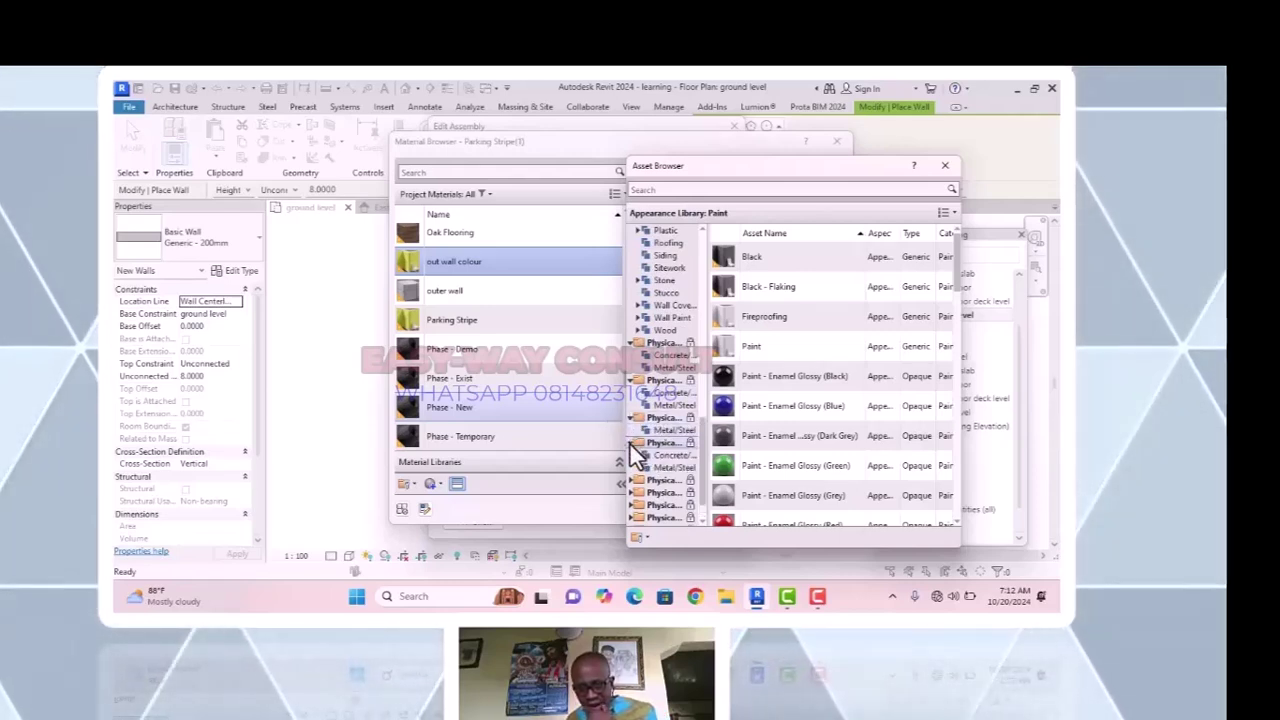
pyautogui.click(631, 441)
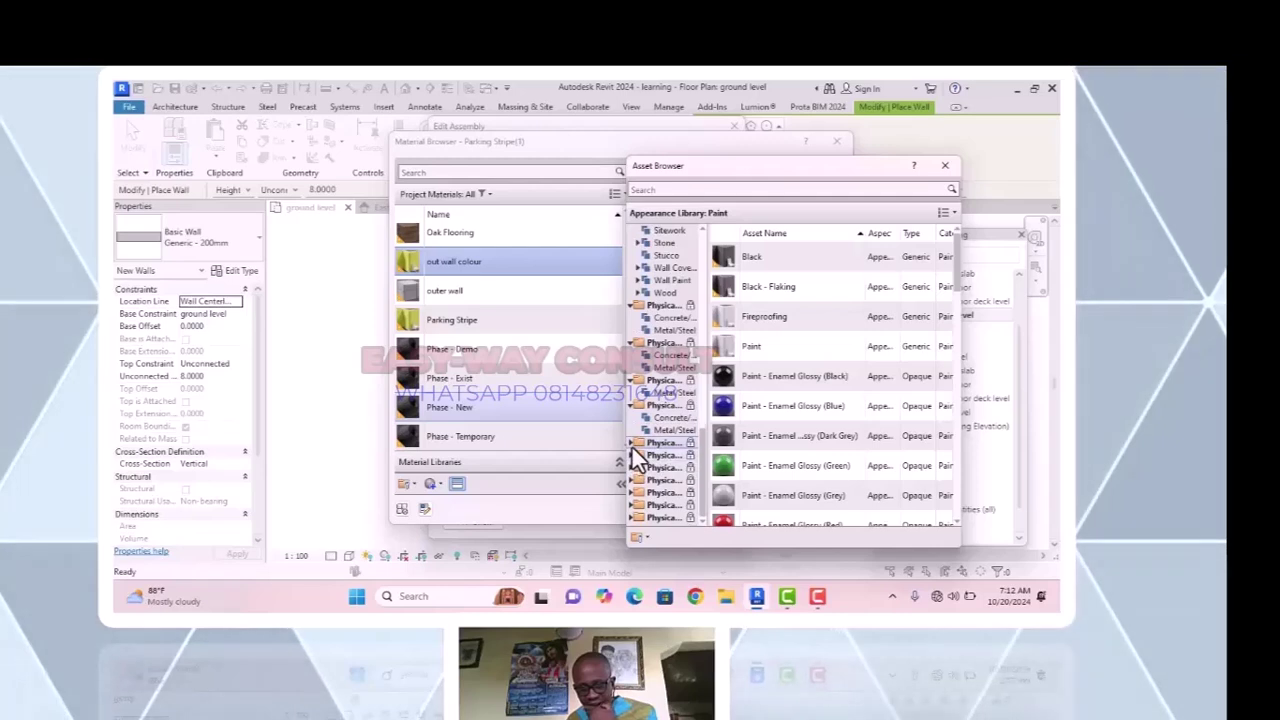
pyautogui.click(637, 443)
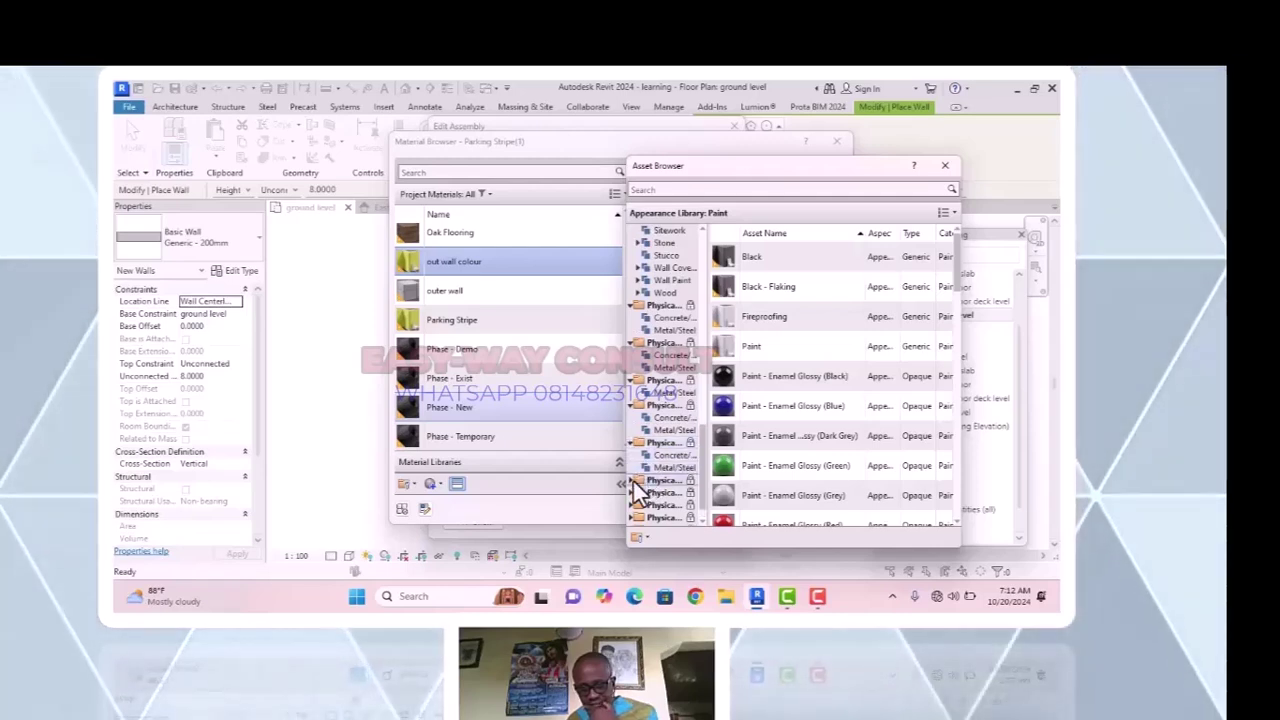
pyautogui.click(636, 480)
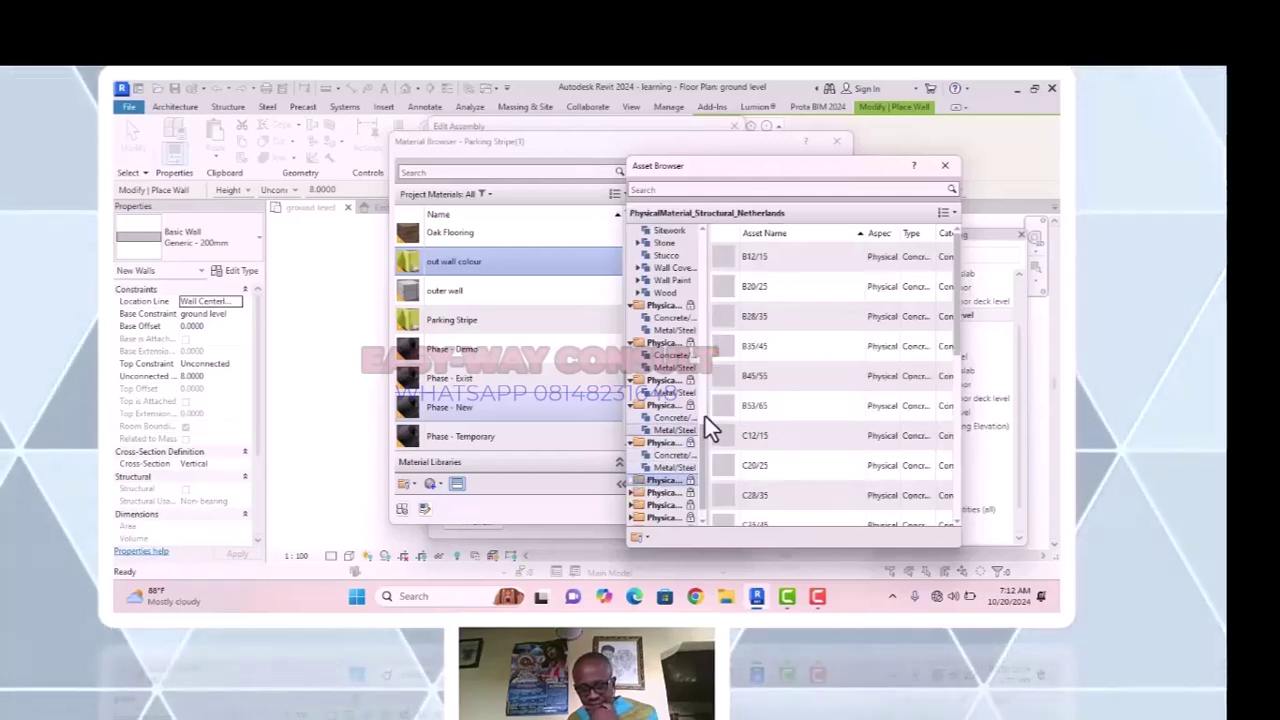
# Replace the out wall colour material's appearance with Paint - Enamel Glossy (Dark Grey) from the Autodesk Physical Assets paints and close the asset browser.
pyautogui.scroll(5, 680, 413)
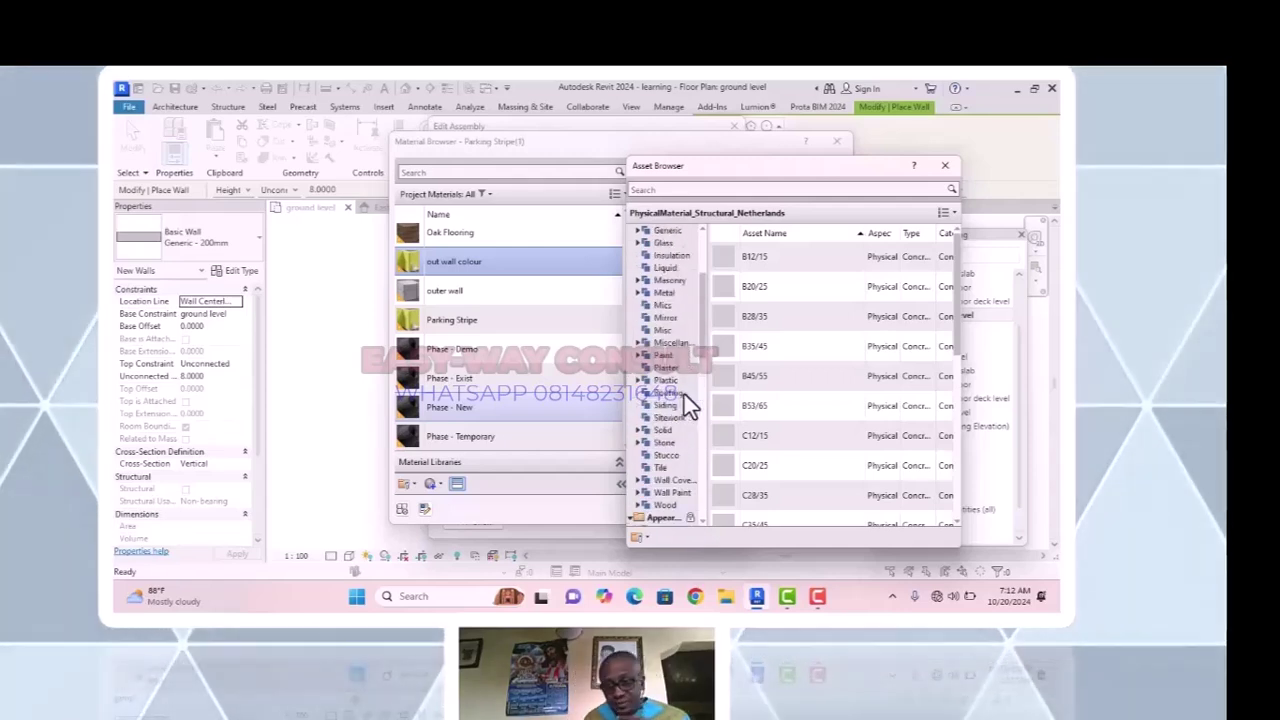
pyautogui.scroll(3, 684, 394)
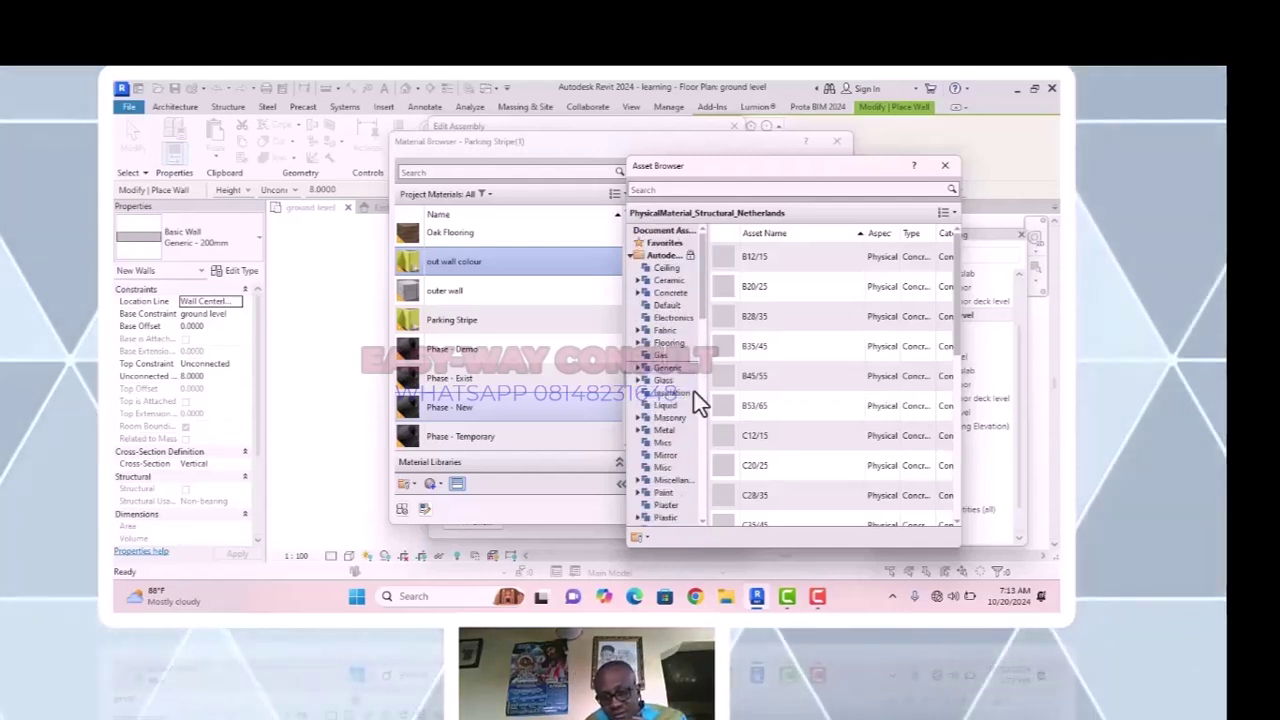
pyautogui.scroll(-3, 693, 441)
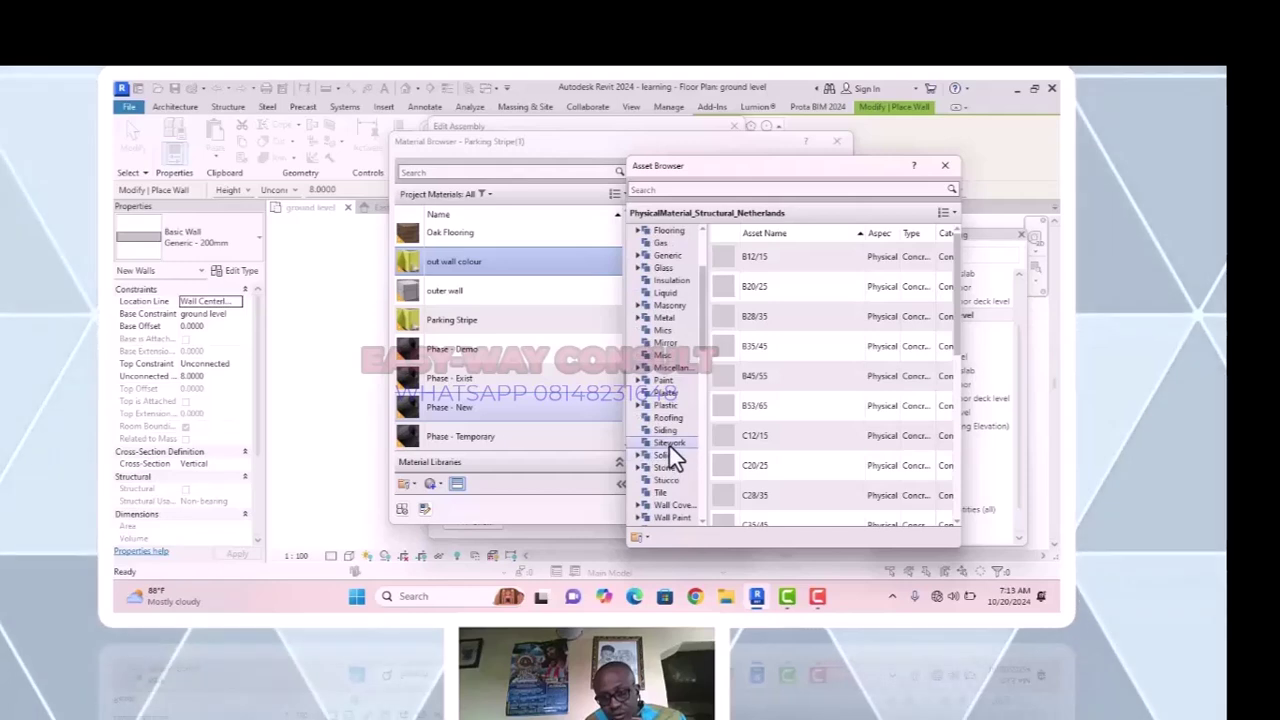
pyautogui.click(676, 383)
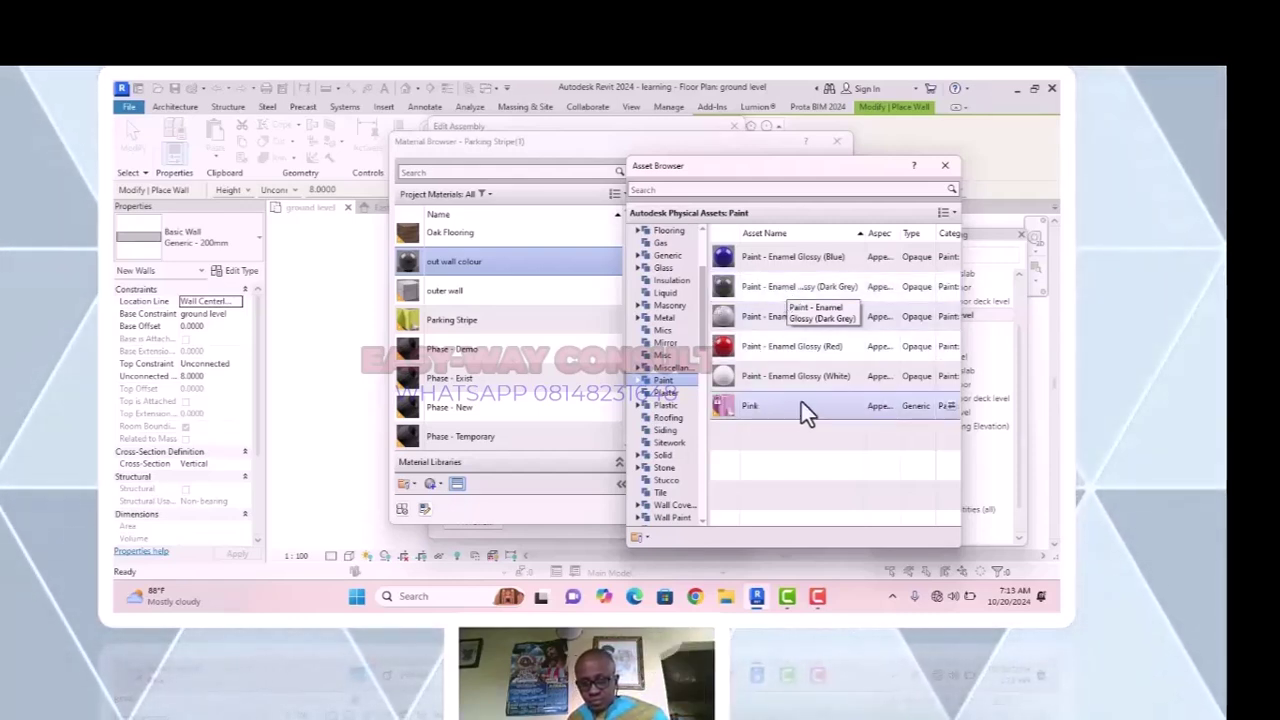
pyautogui.click(945, 167)
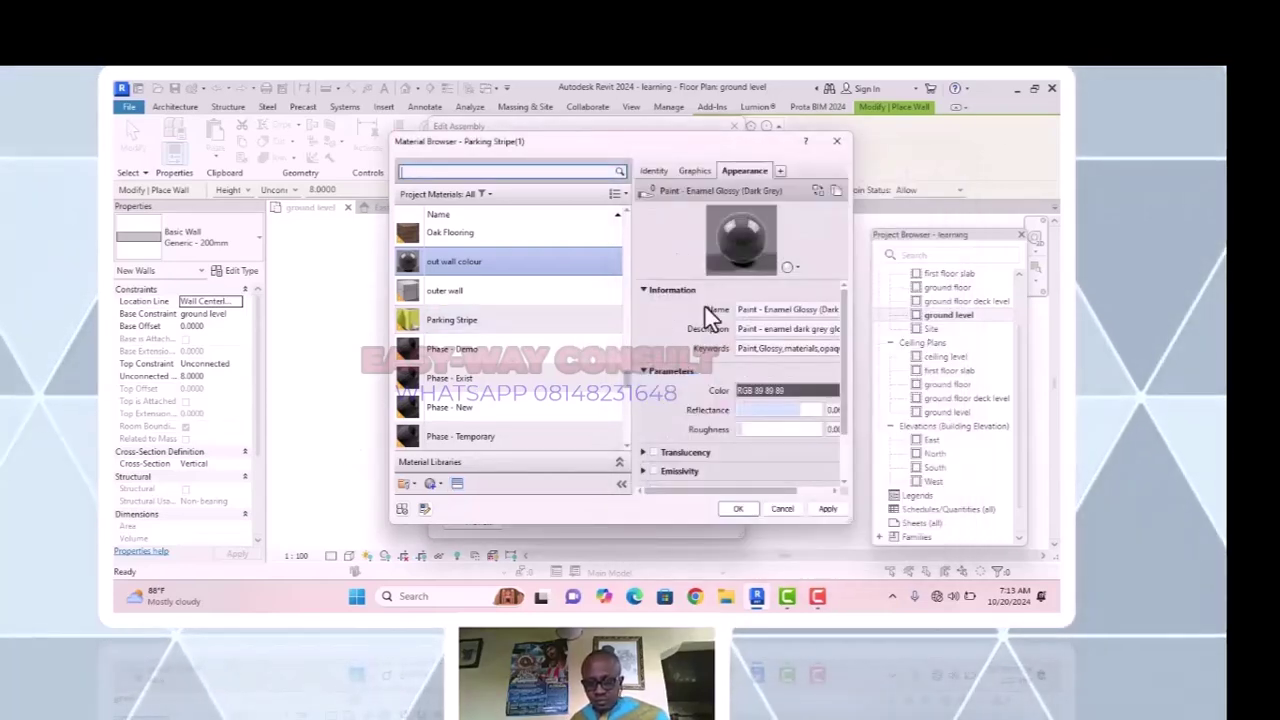
pyautogui.click(793, 271)
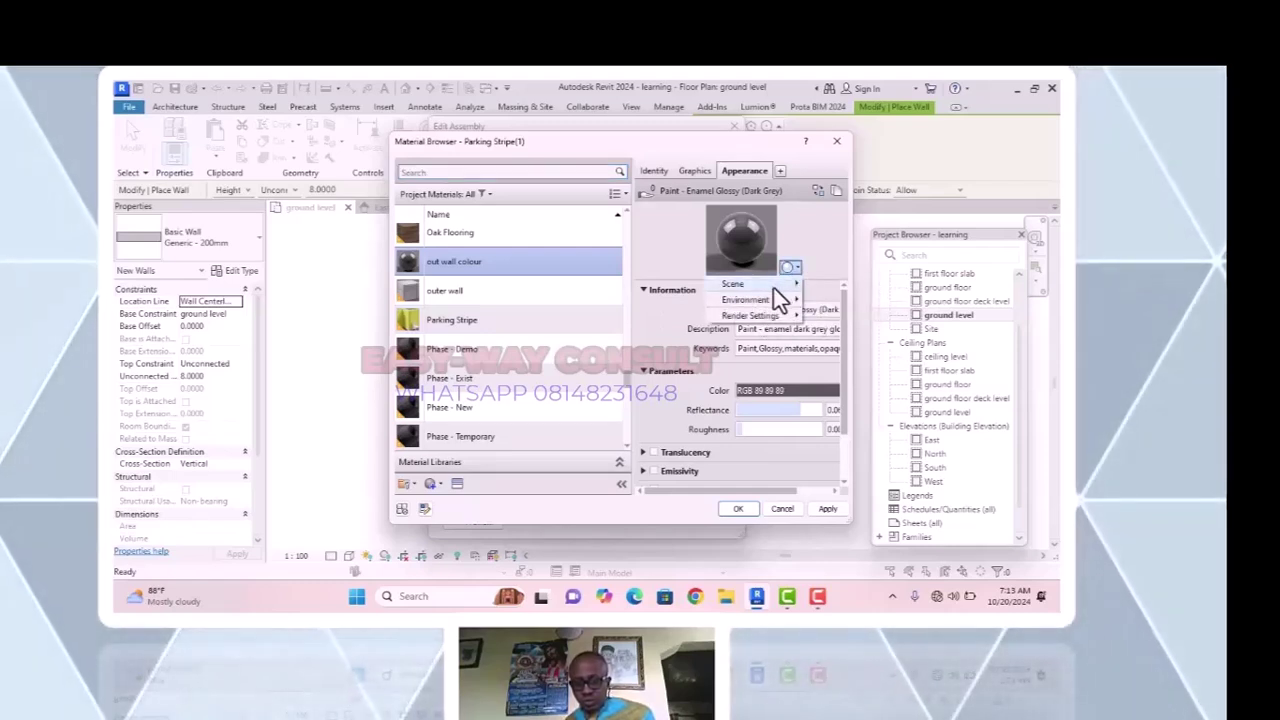
pyautogui.moveTo(774, 289)
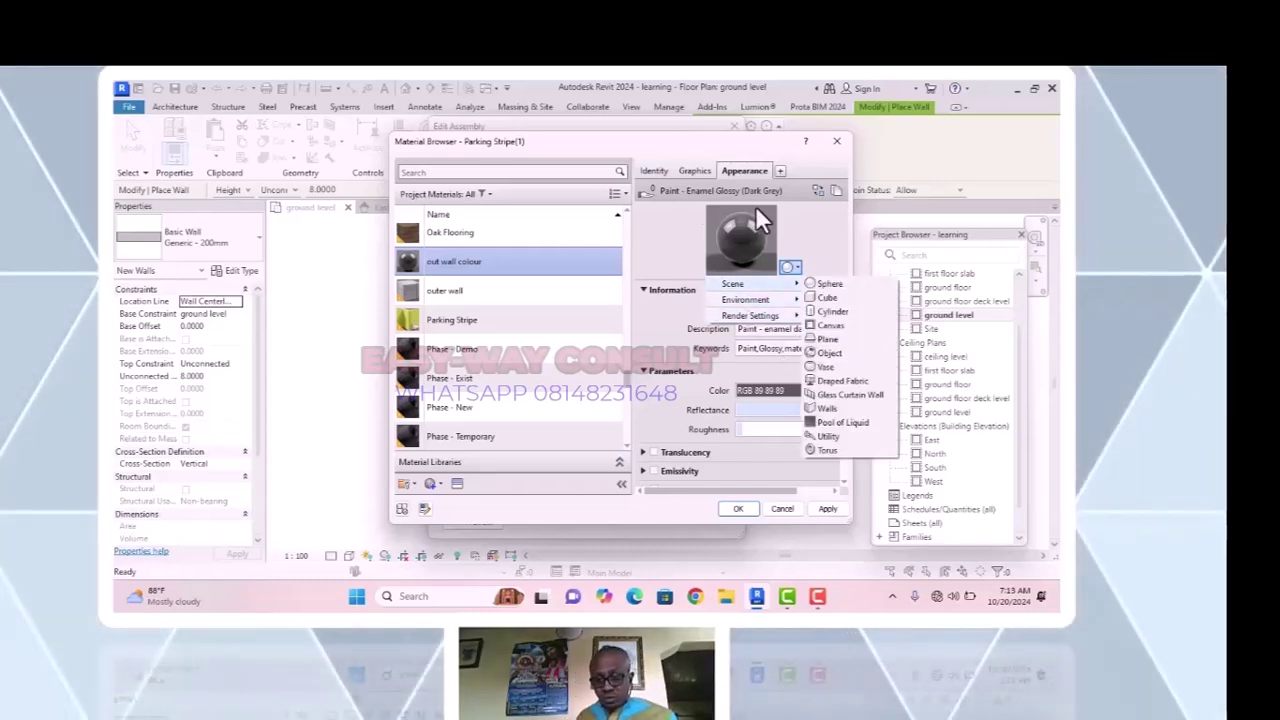
pyautogui.click(695, 170)
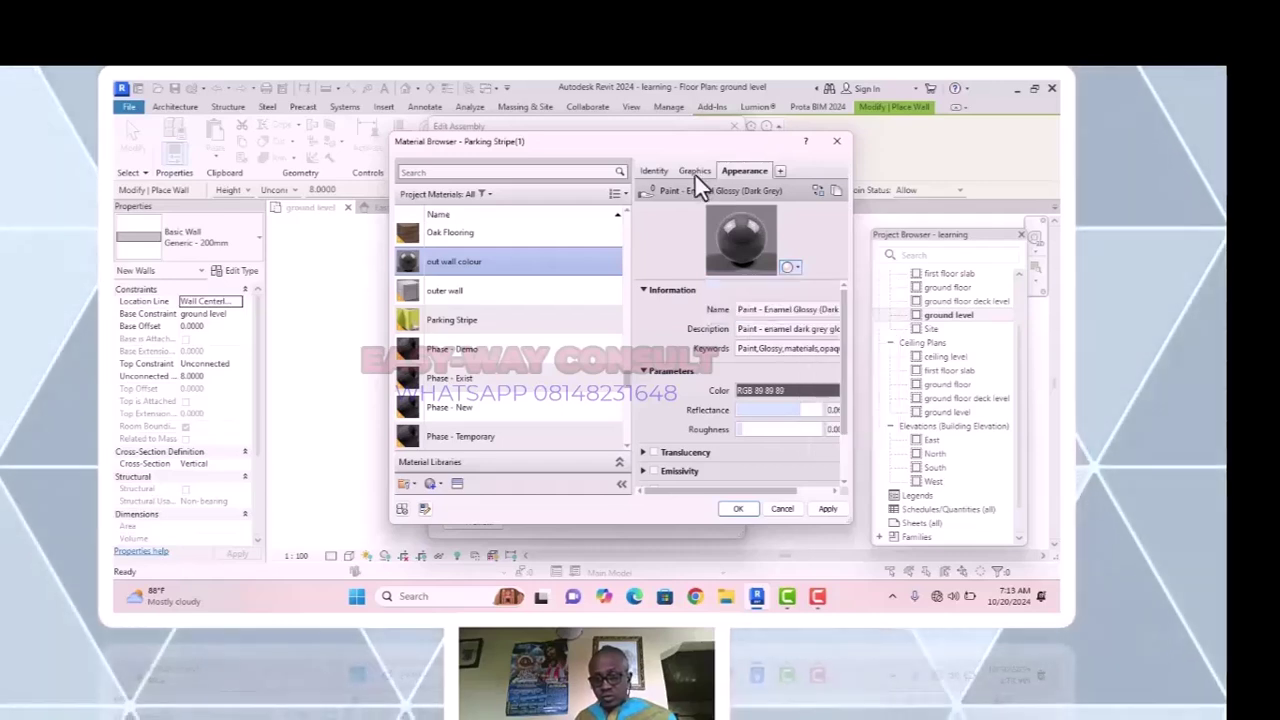
# Set the out wall colour material's graphics shading to use its render appearance.
pyautogui.click(694, 173)
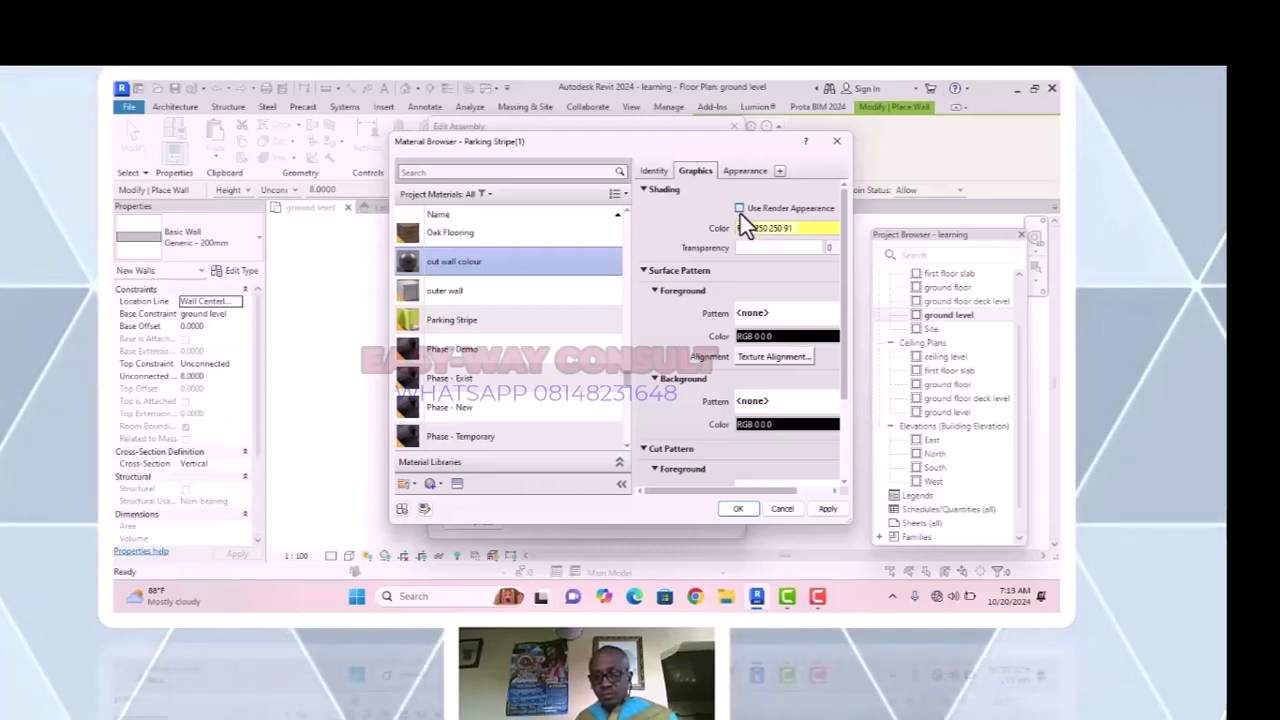
pyautogui.click(740, 209)
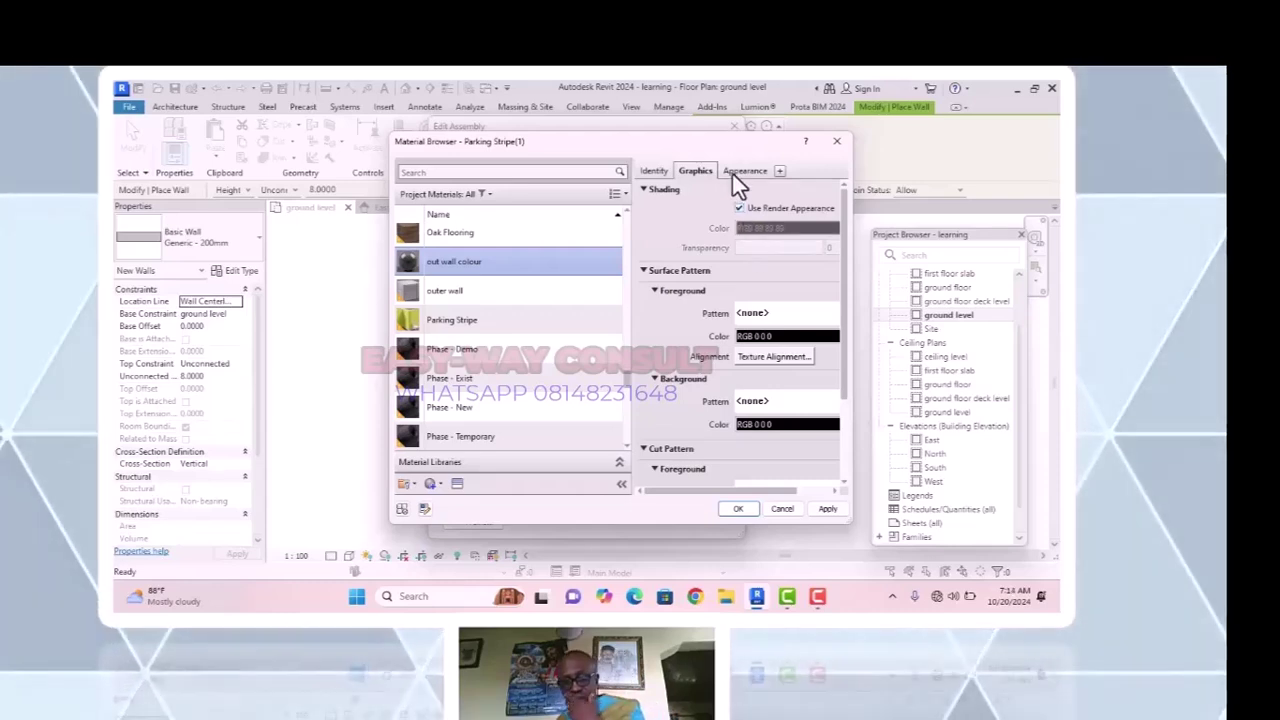
# Lighten the out wall colour material's appearance color to RGB 201 201 201 and accept the material for the exterior layer.
pyautogui.click(740, 171)
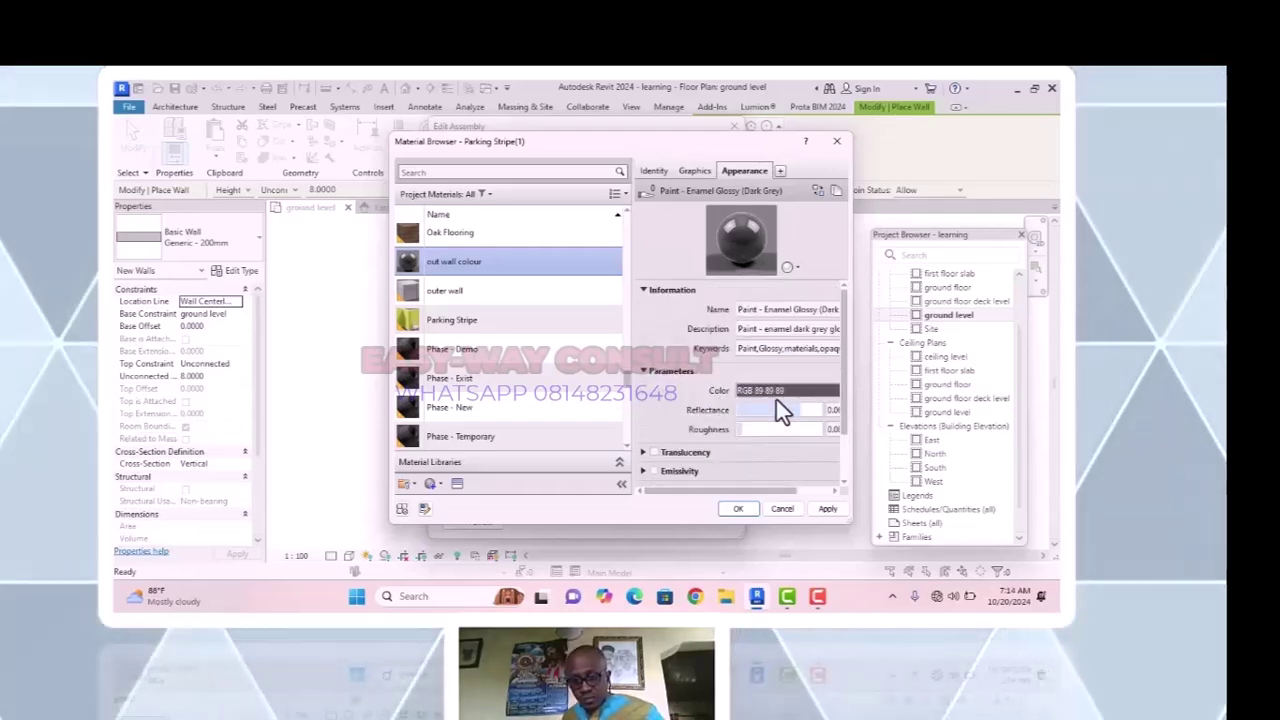
pyautogui.click(804, 392)
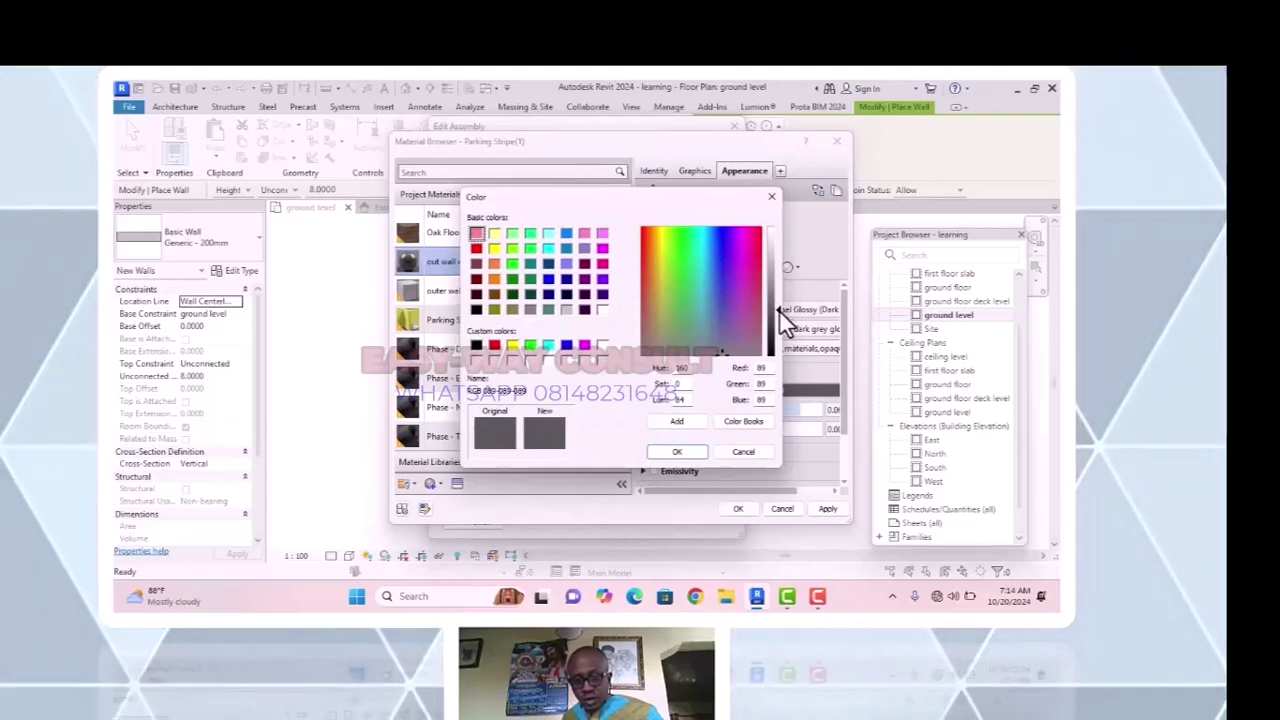
pyautogui.moveTo(782, 295); pyautogui.dragTo(775, 255)
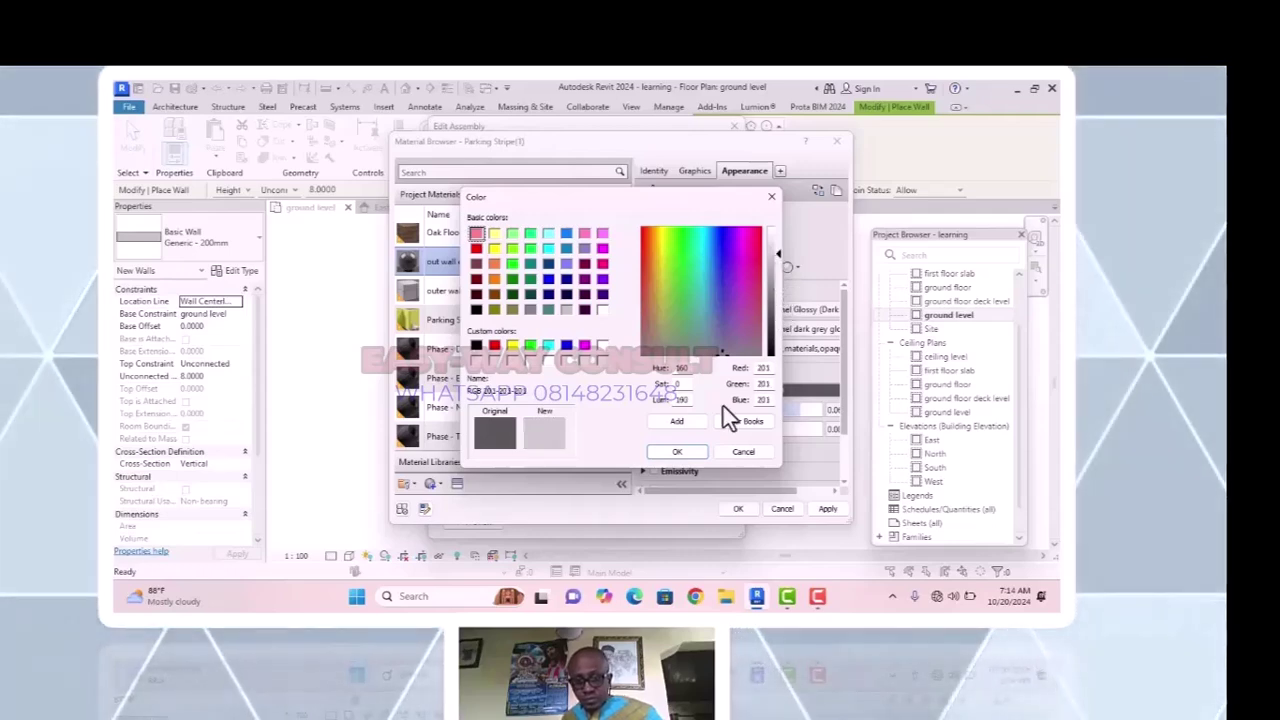
pyautogui.click(684, 455)
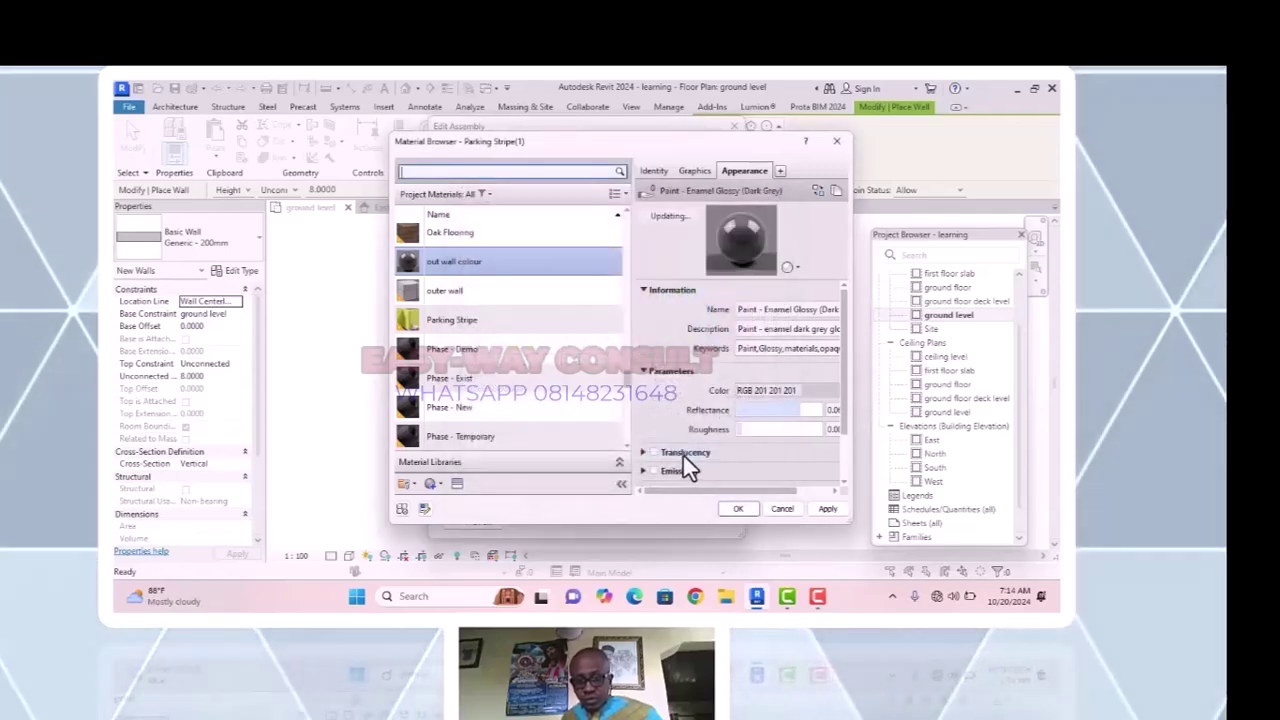
pyautogui.click(826, 511)
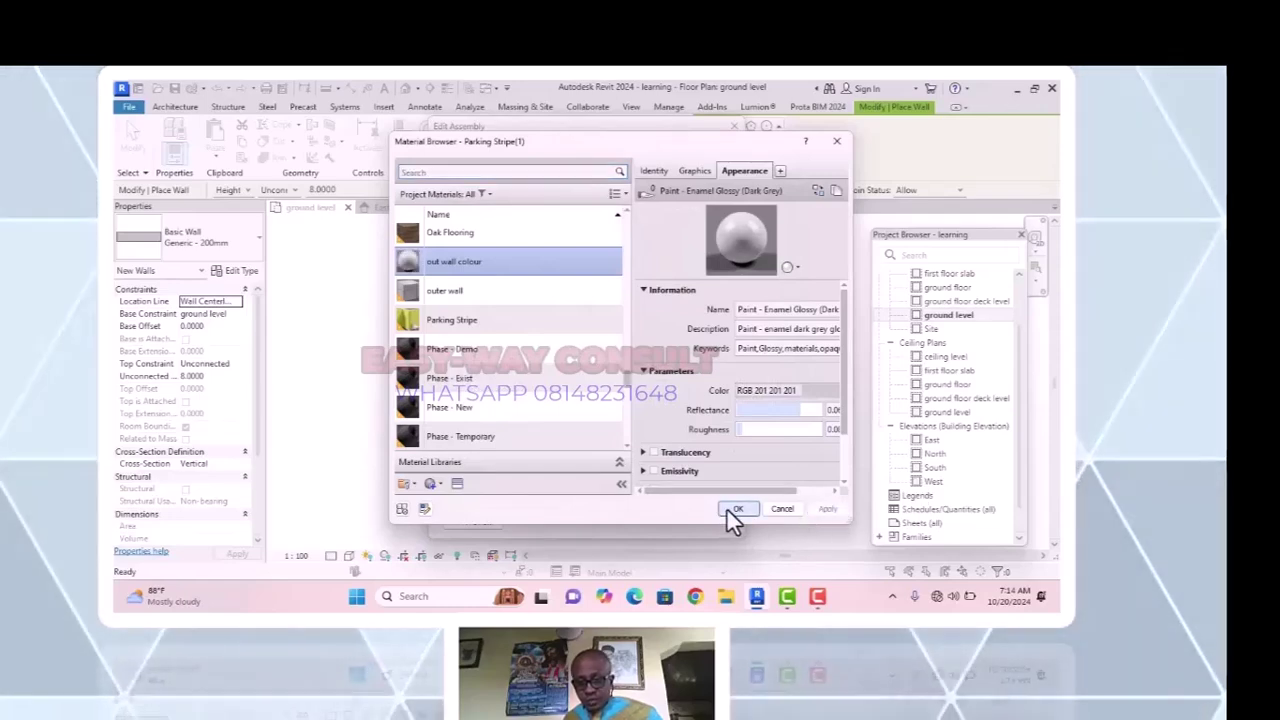
pyautogui.click(727, 510)
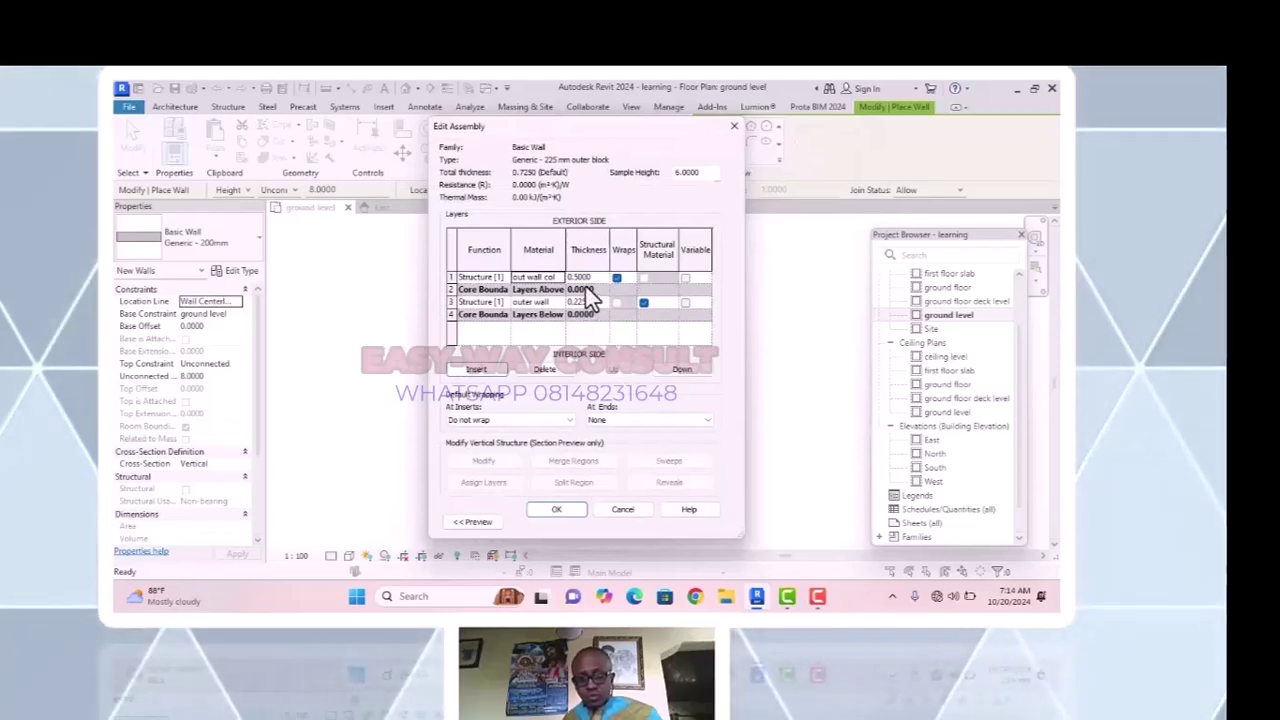
pyautogui.click(496, 276)
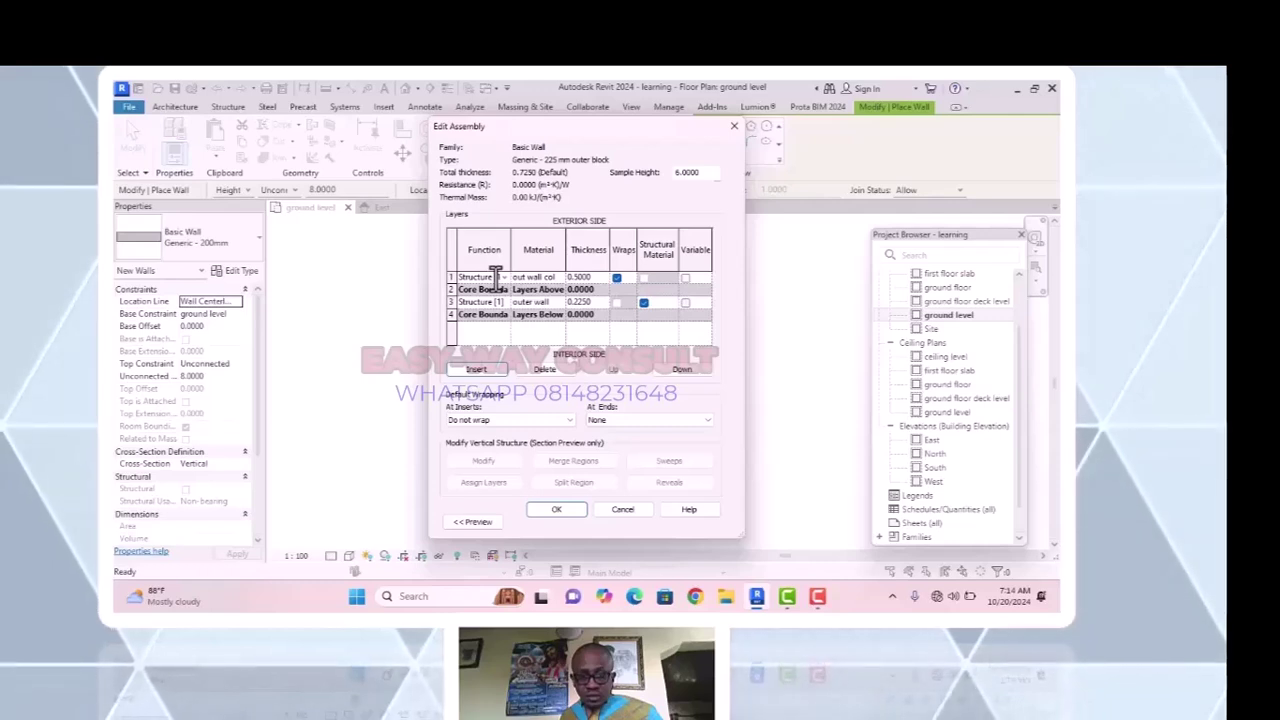
pyautogui.click(496, 276)
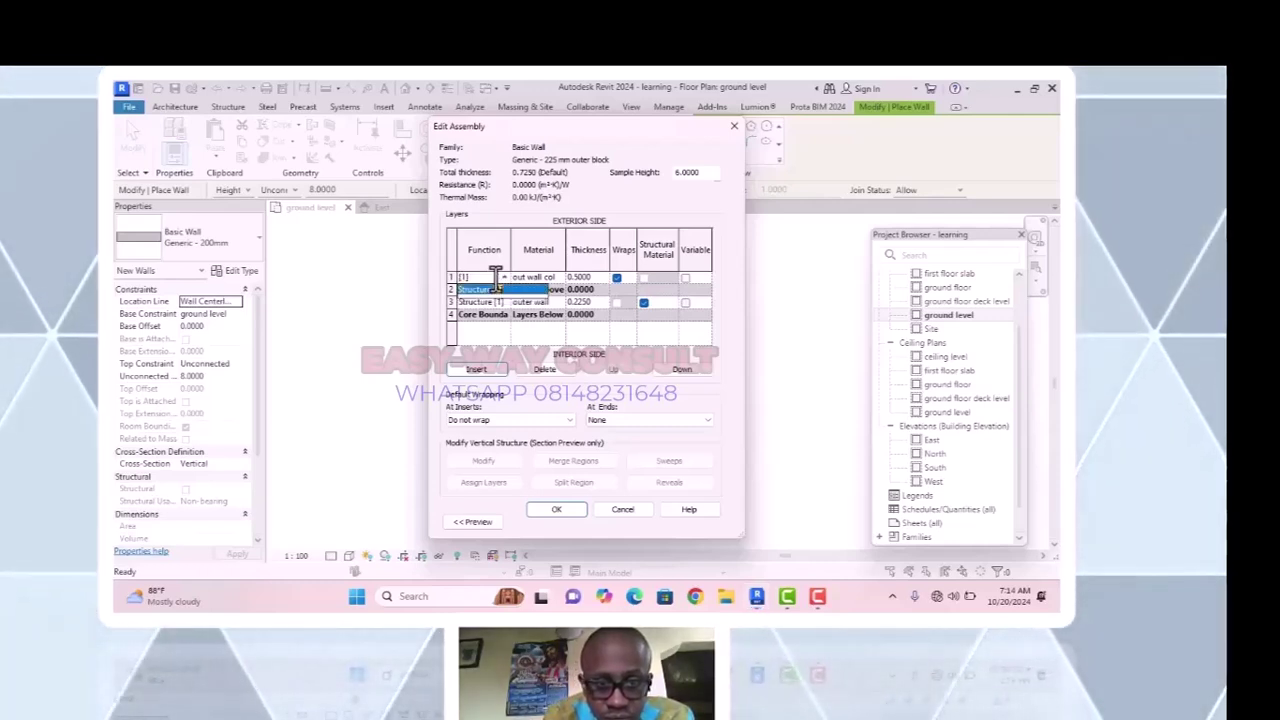
pyautogui.write('finish [1')
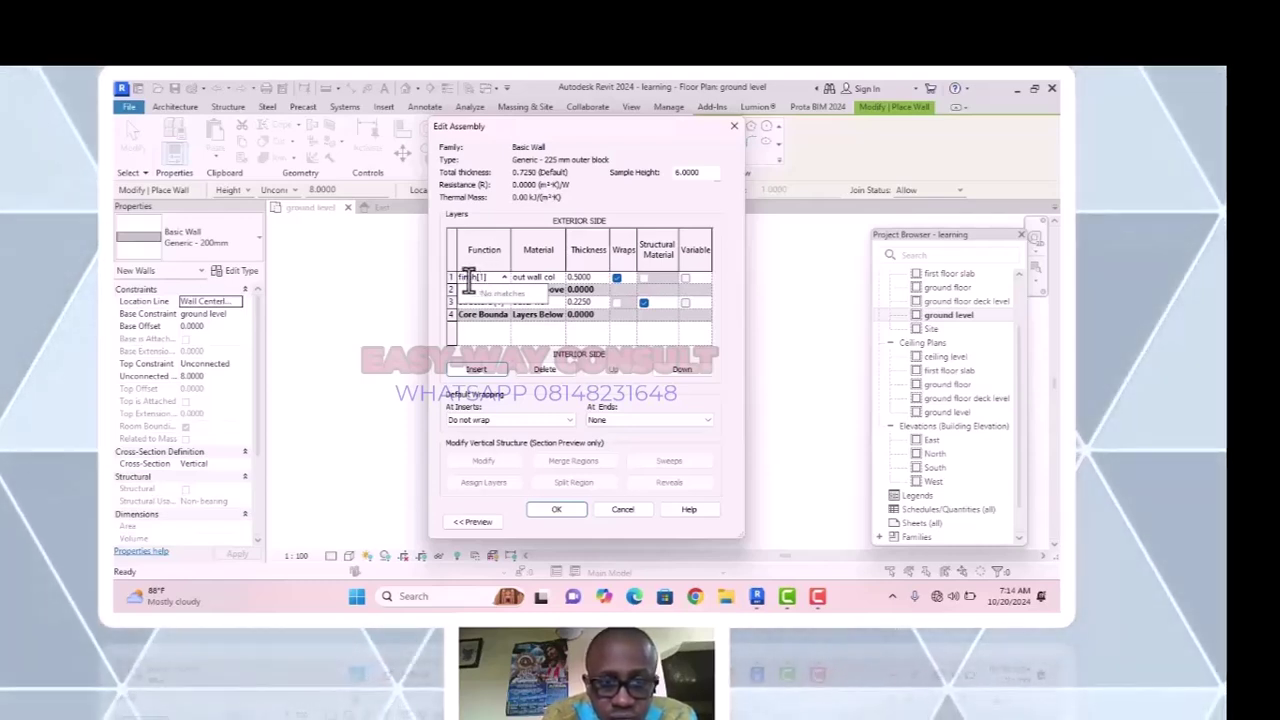
pyautogui.click(468, 280)
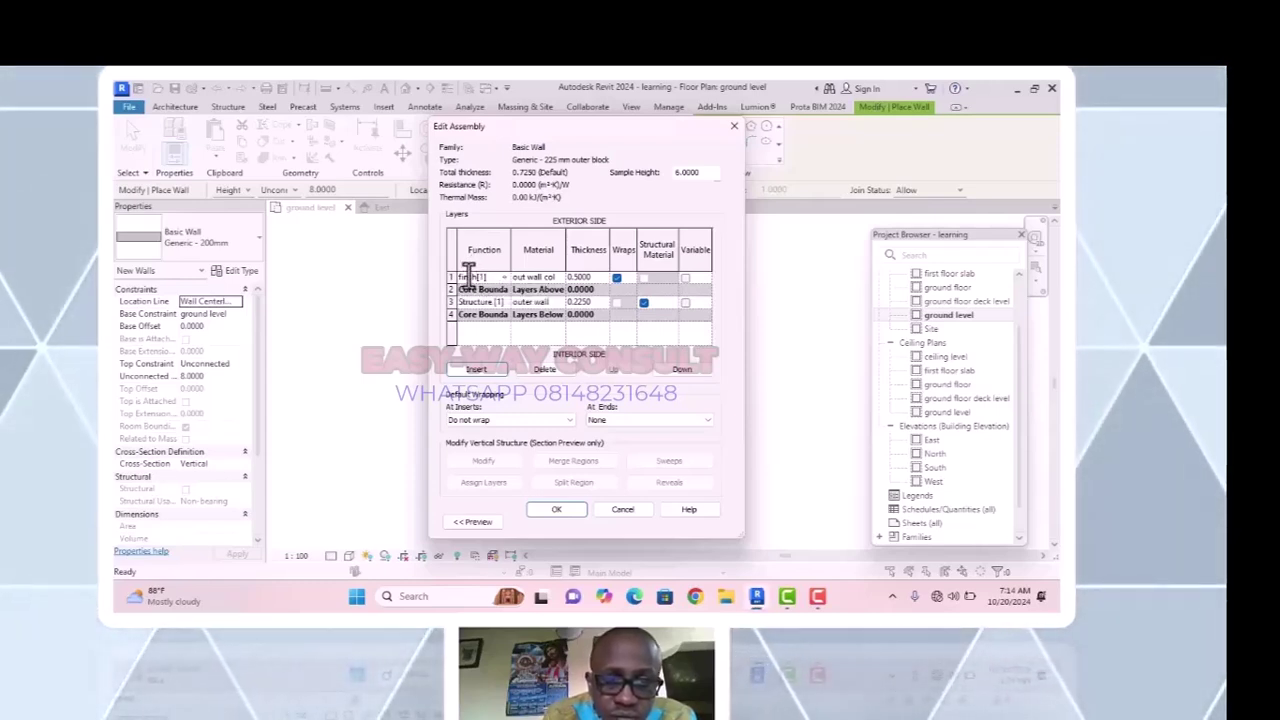
# Set the function of the exterior out wall colour layer to Finish 1 [4].
pyautogui.click(468, 278)
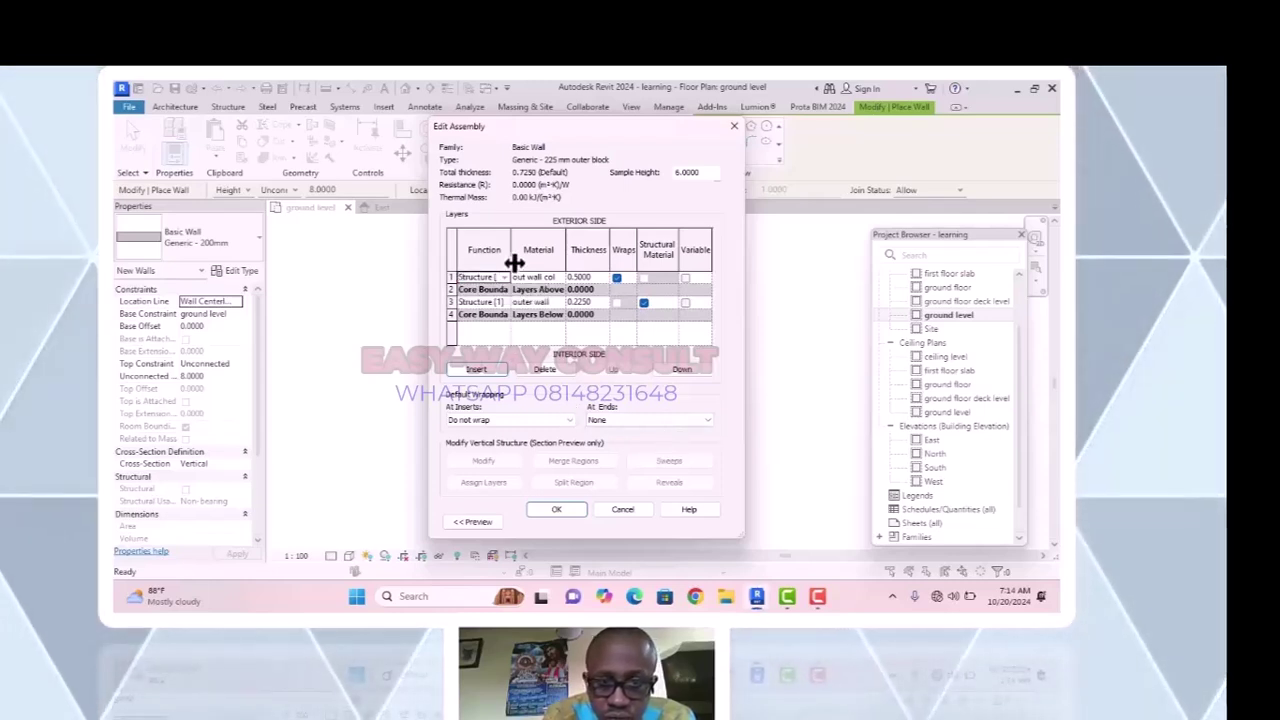
pyautogui.click(505, 278)
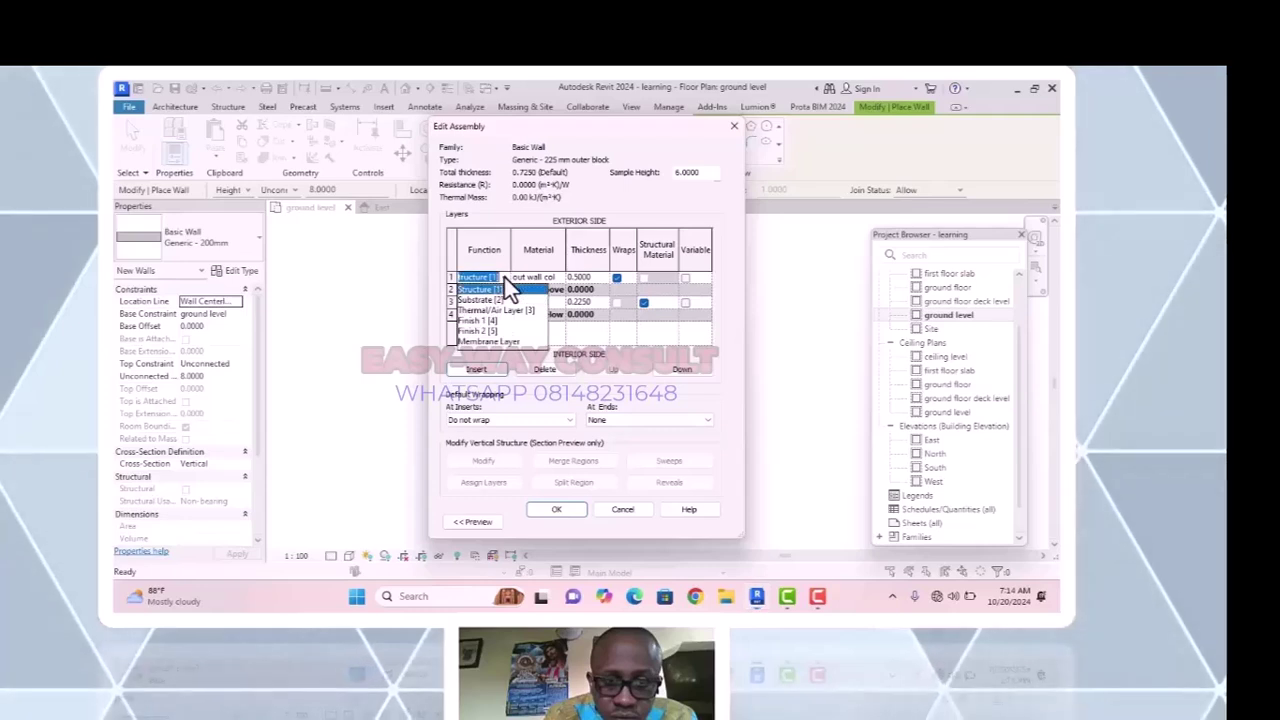
pyautogui.click(478, 321)
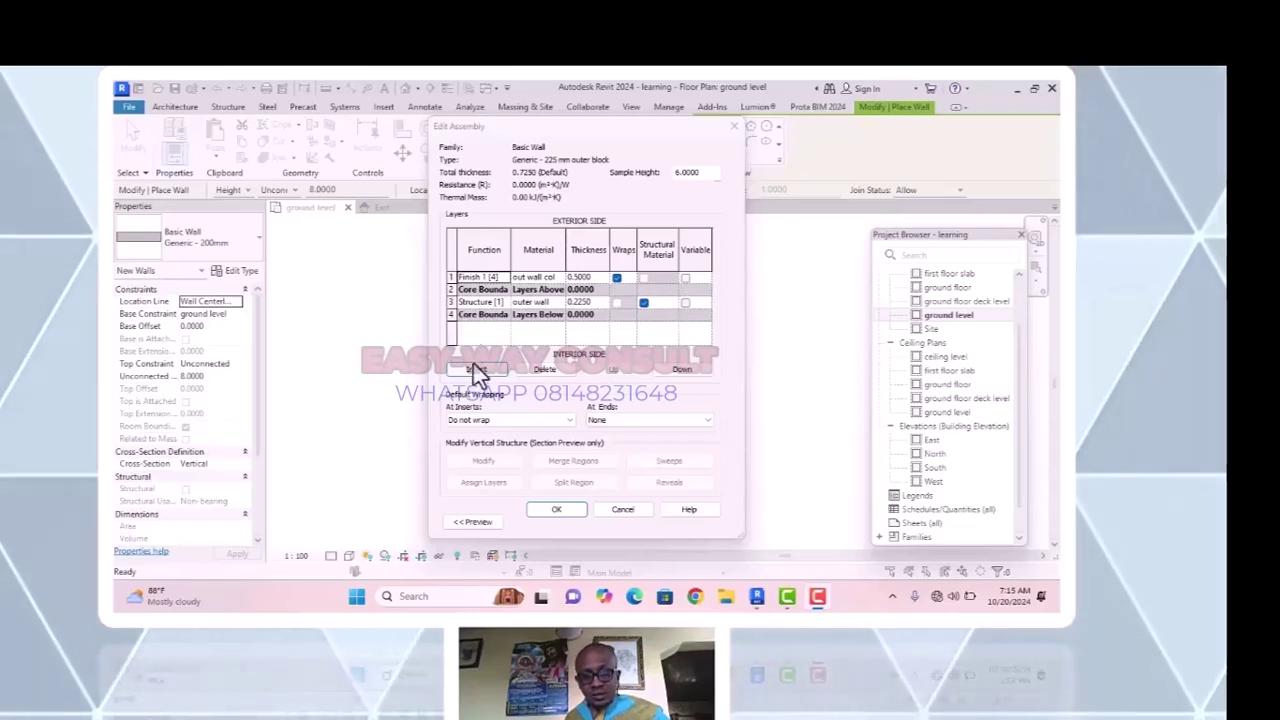
# Insert a new layer on the interior side, outside the core boundary, and set its function to Finish 2 [5].
pyautogui.click(453, 314)
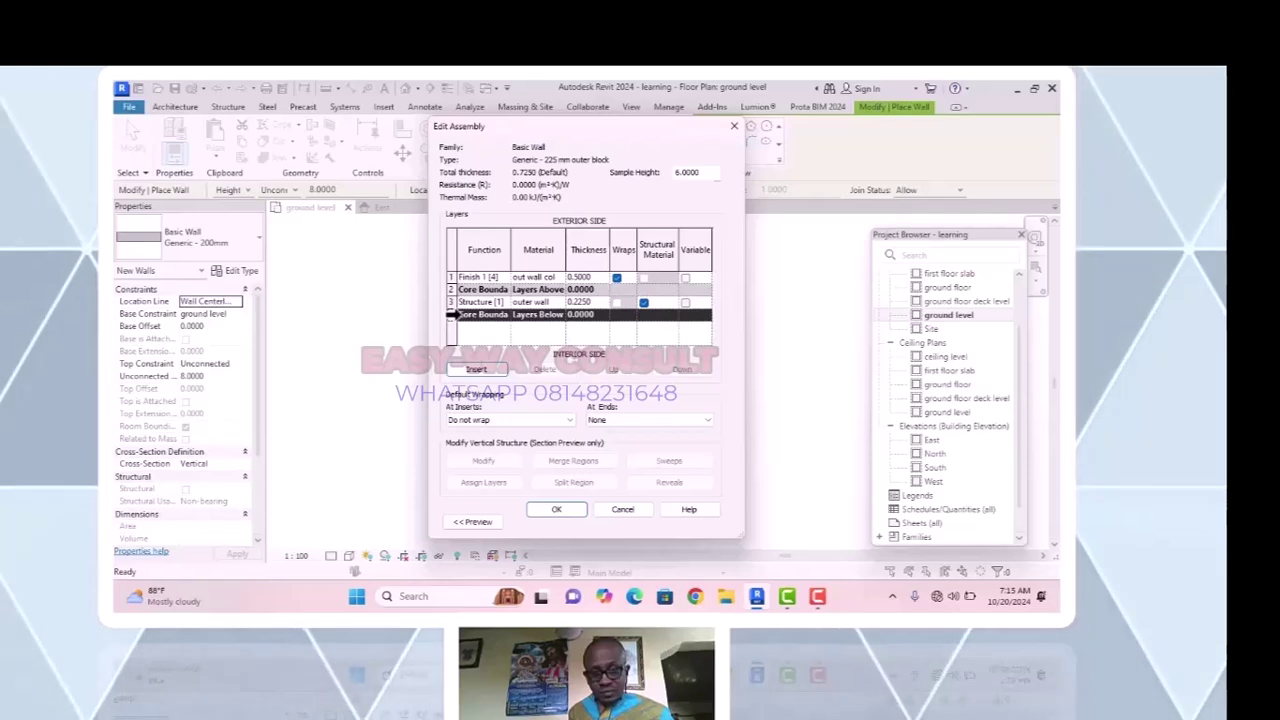
pyautogui.click(482, 371)
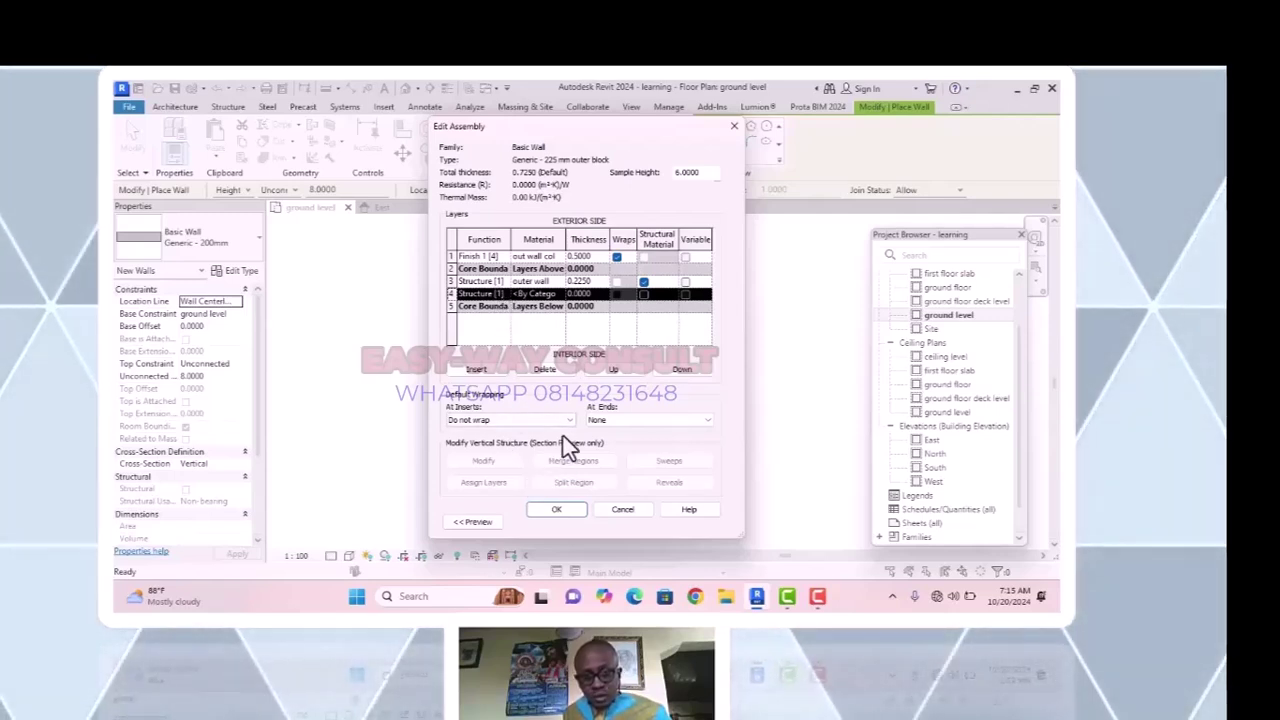
pyautogui.click(679, 369)
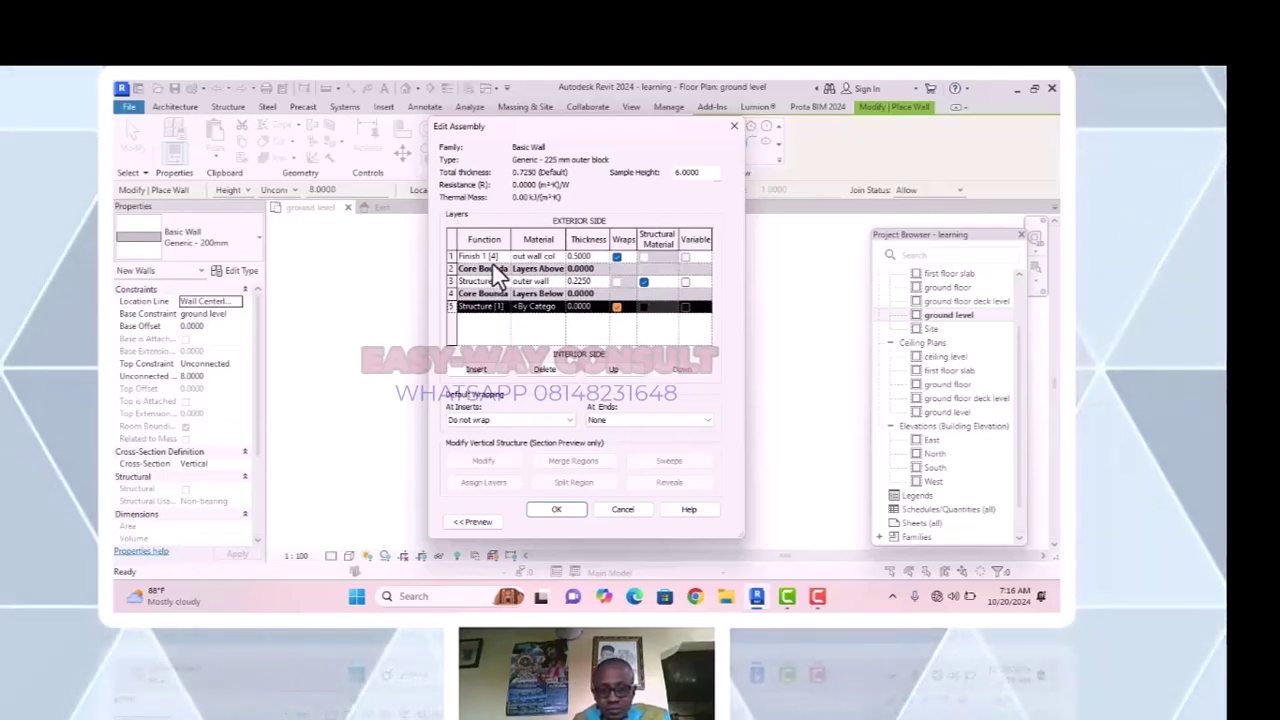
pyautogui.click(502, 310)
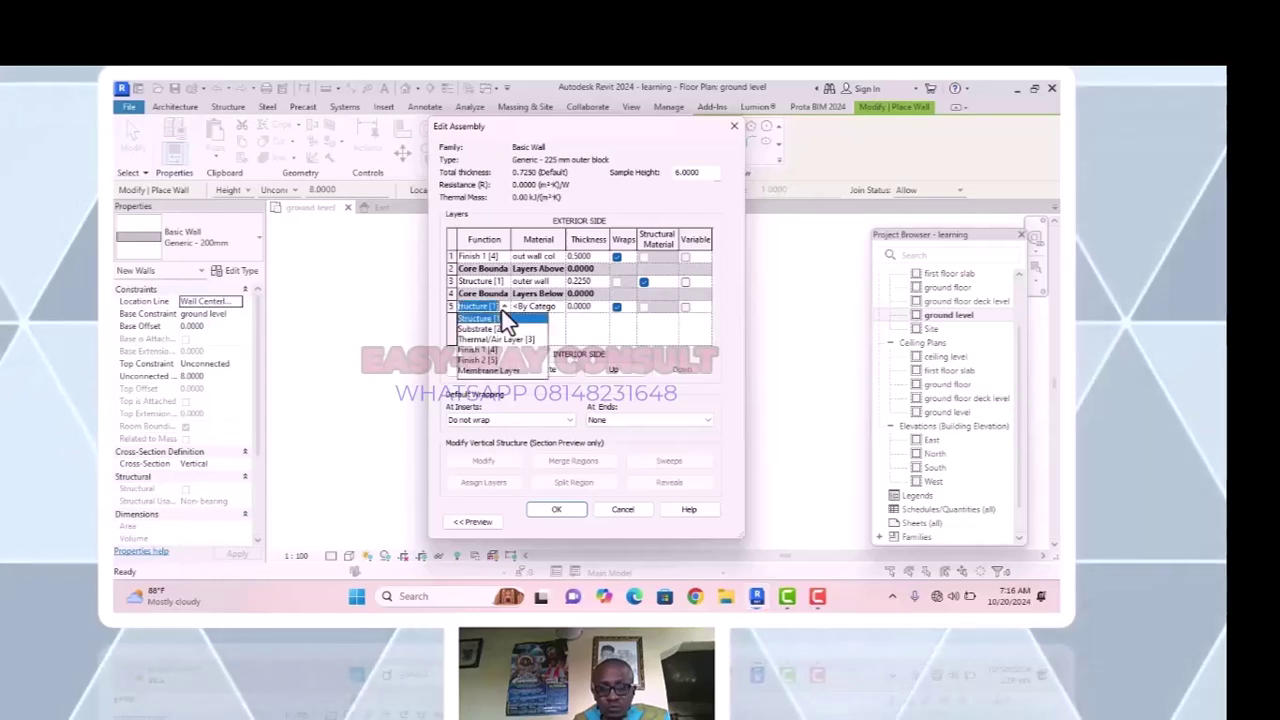
pyautogui.click(487, 361)
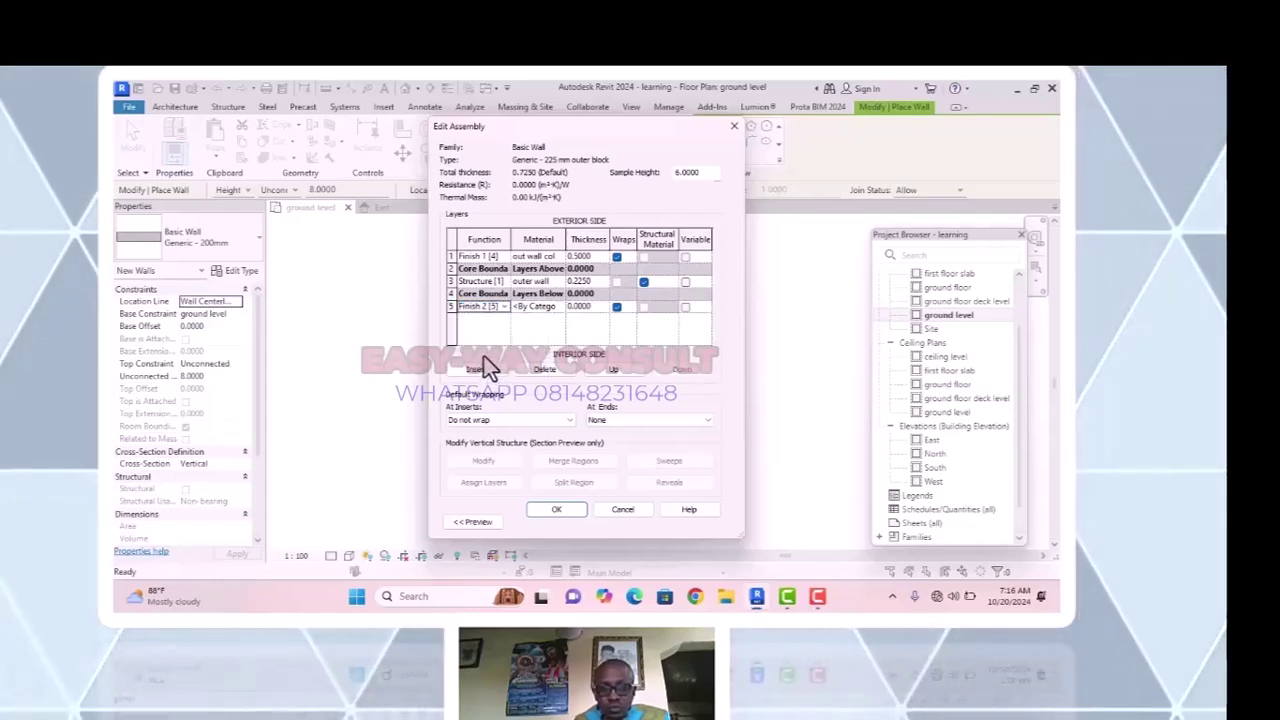
# Duplicate the Parking Stripe material with its assets, name the copy "inner wall colour", and assign it to the Finish 2 [5] layer.
pyautogui.click(548, 306)
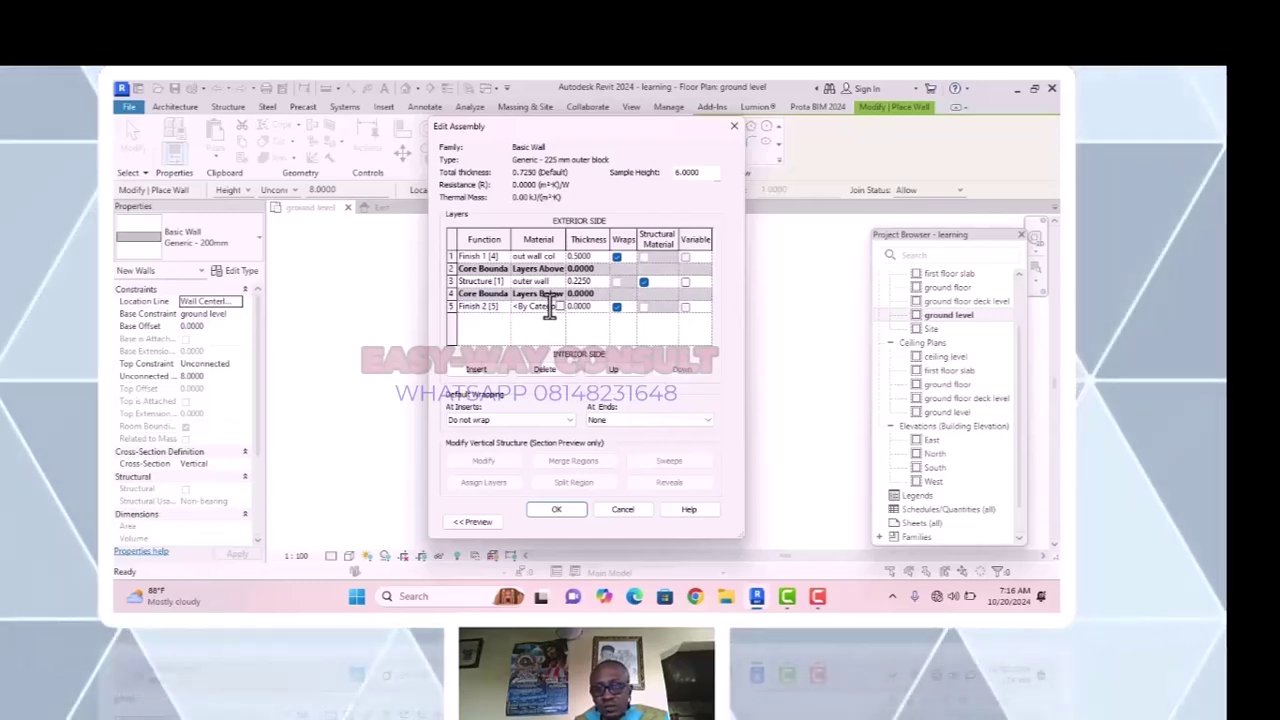
pyautogui.click(560, 308)
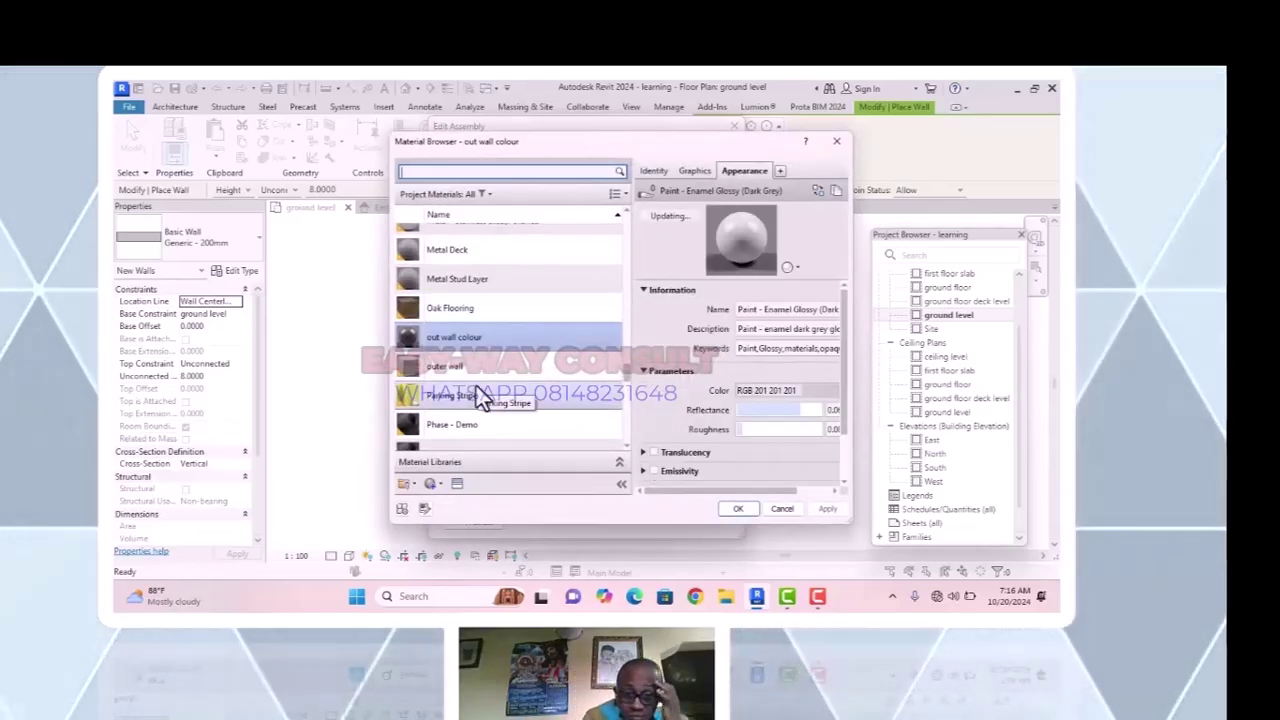
pyautogui.click(448, 395)
pyautogui.rightClick(448, 395)
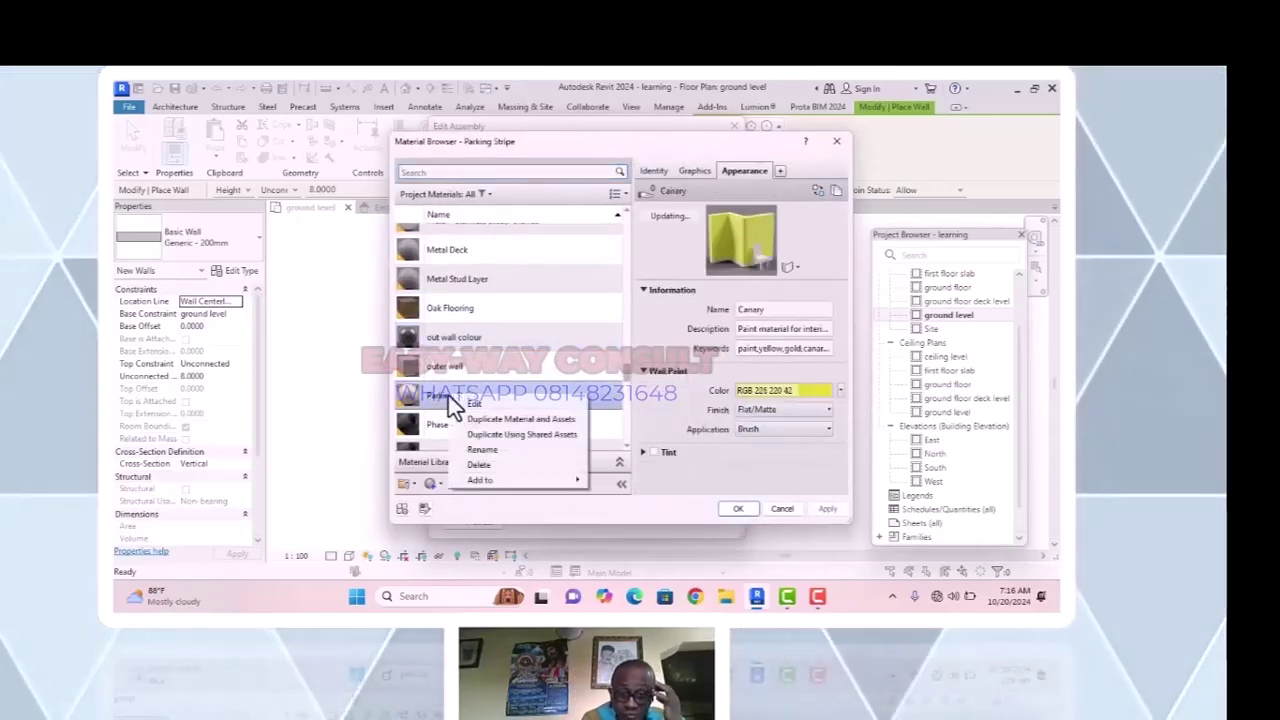
pyautogui.click(500, 418)
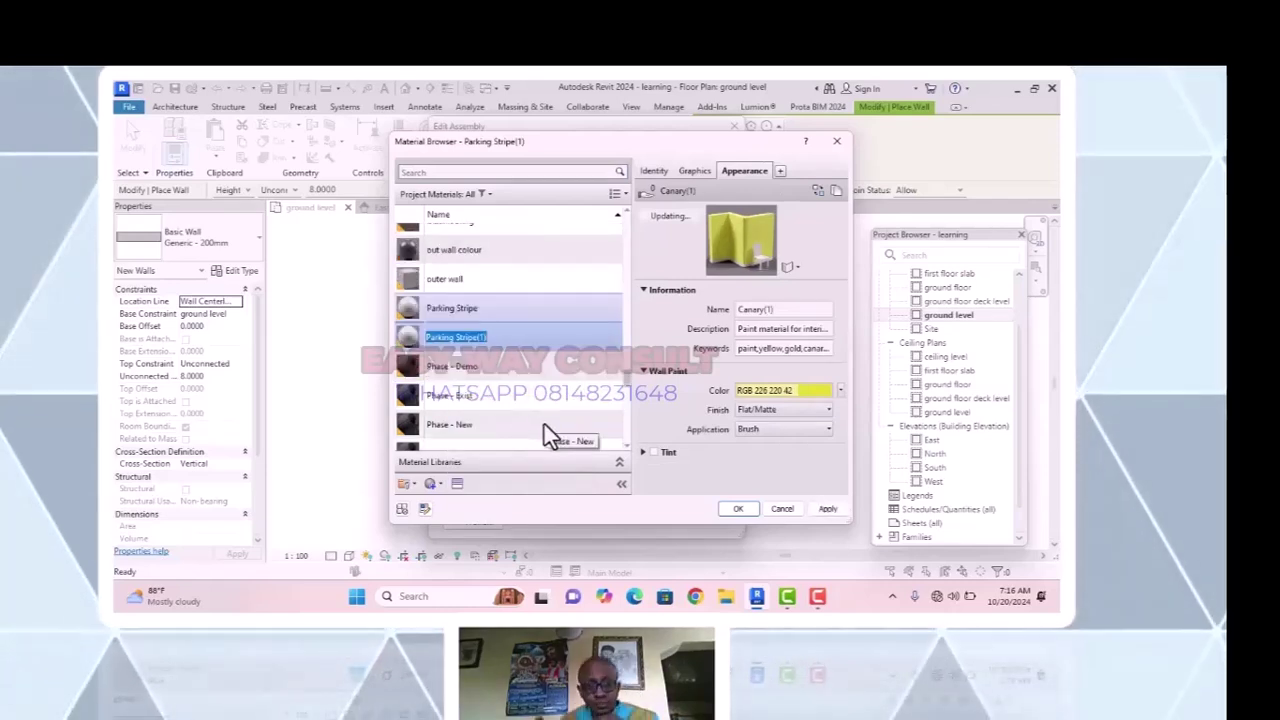
pyautogui.write('inn')
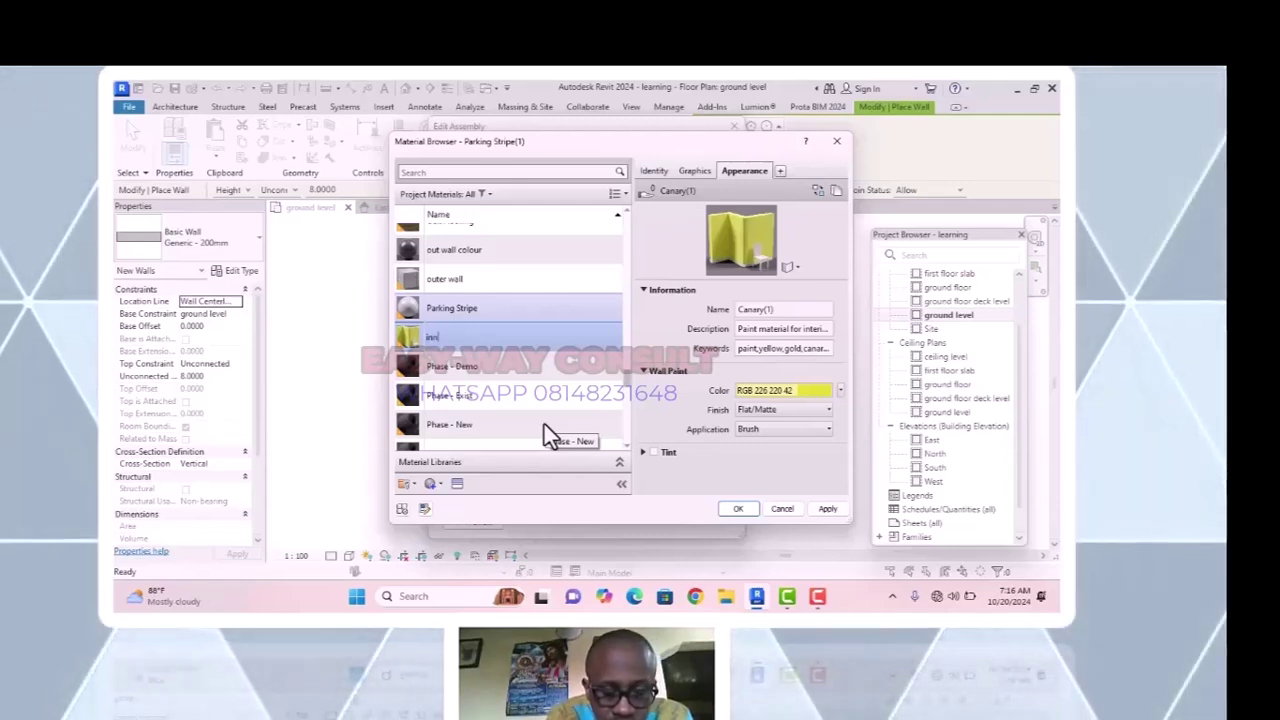
pyautogui.write('er wa')
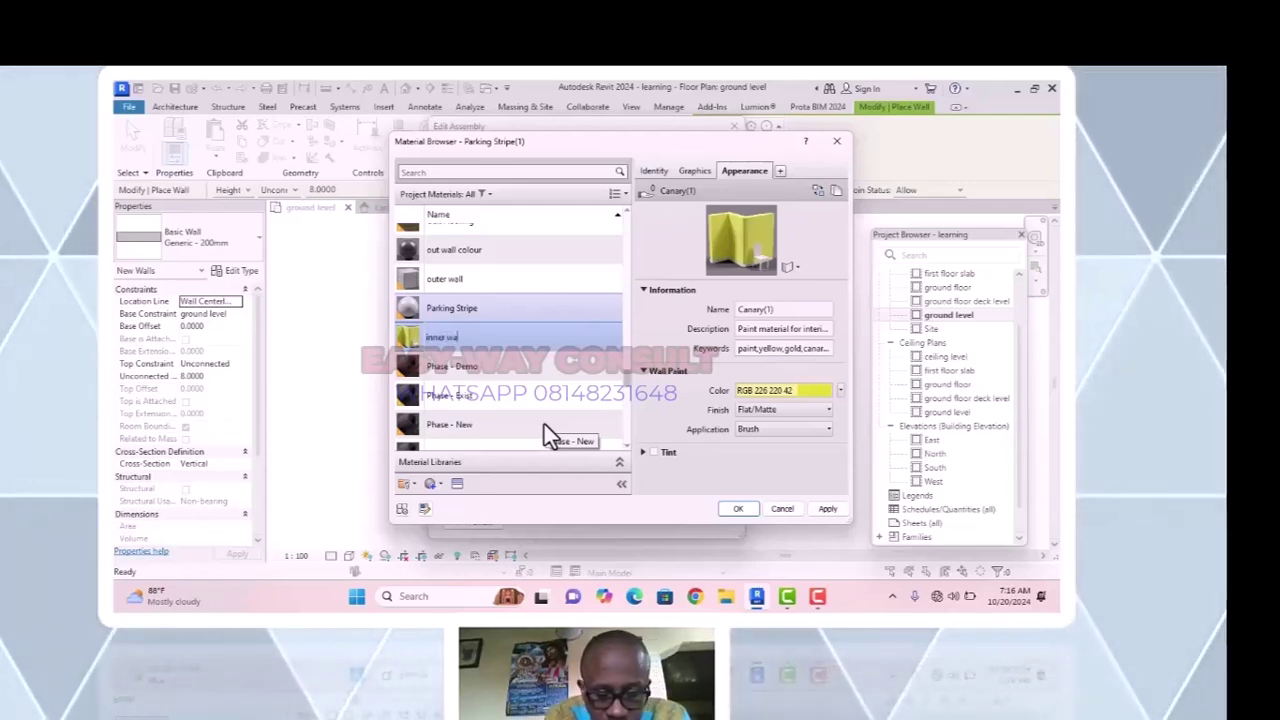
pyautogui.write('ll c')
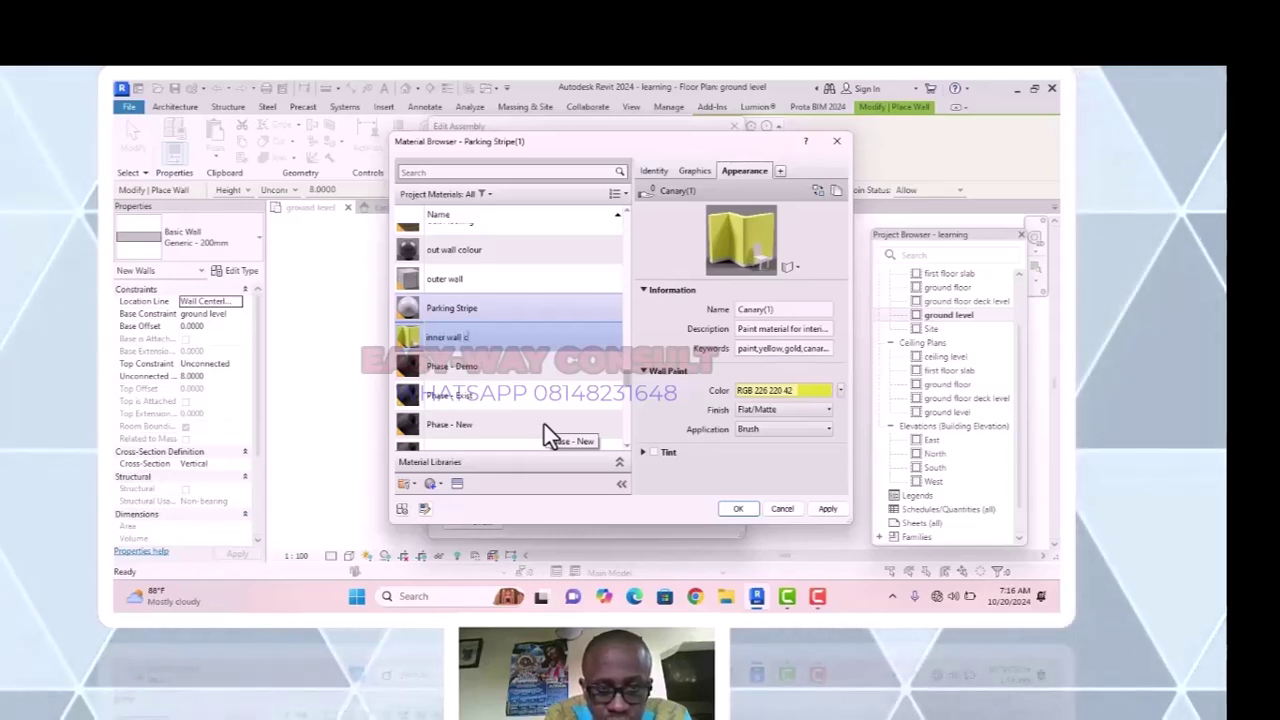
pyautogui.write('olou')
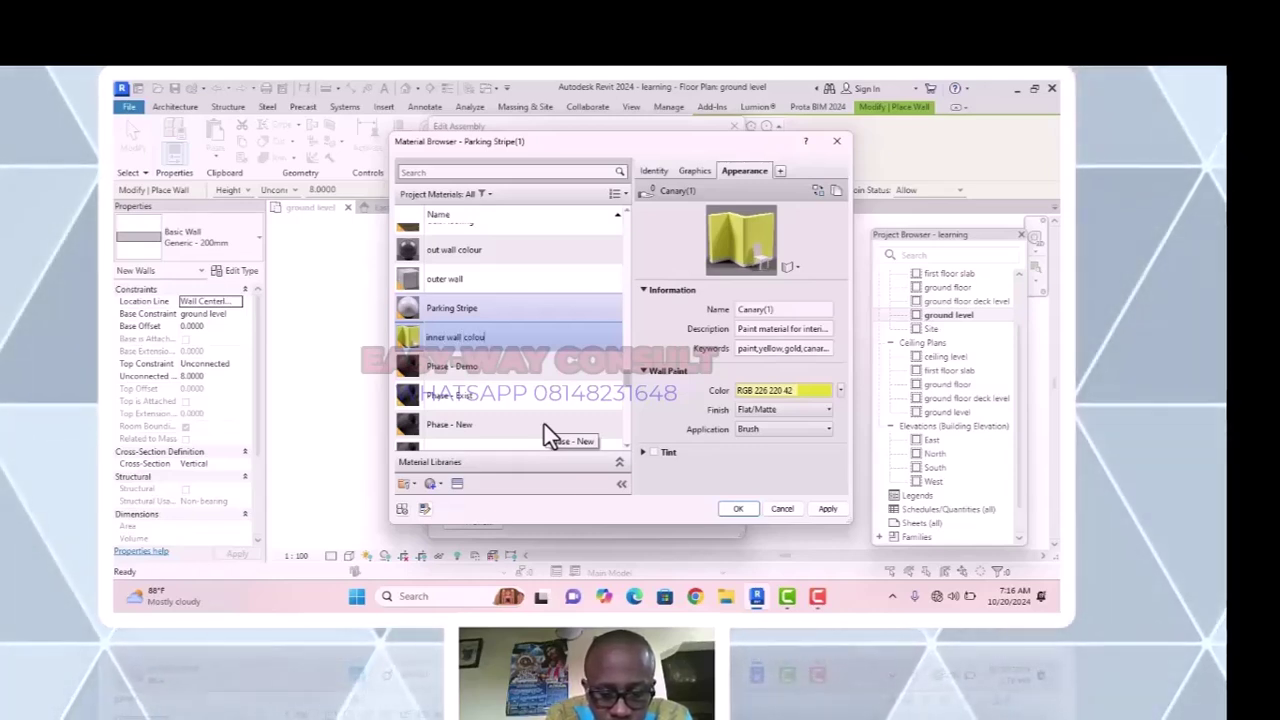
pyautogui.write('r')
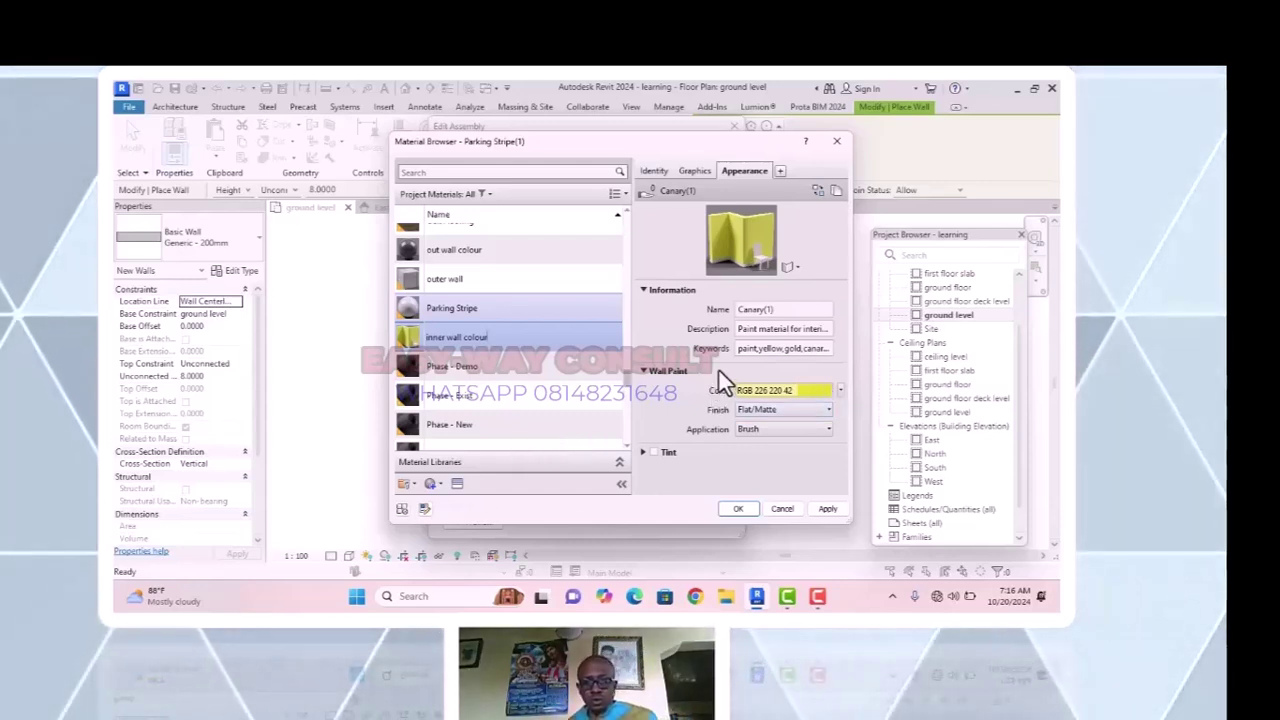
pyautogui.click(744, 509)
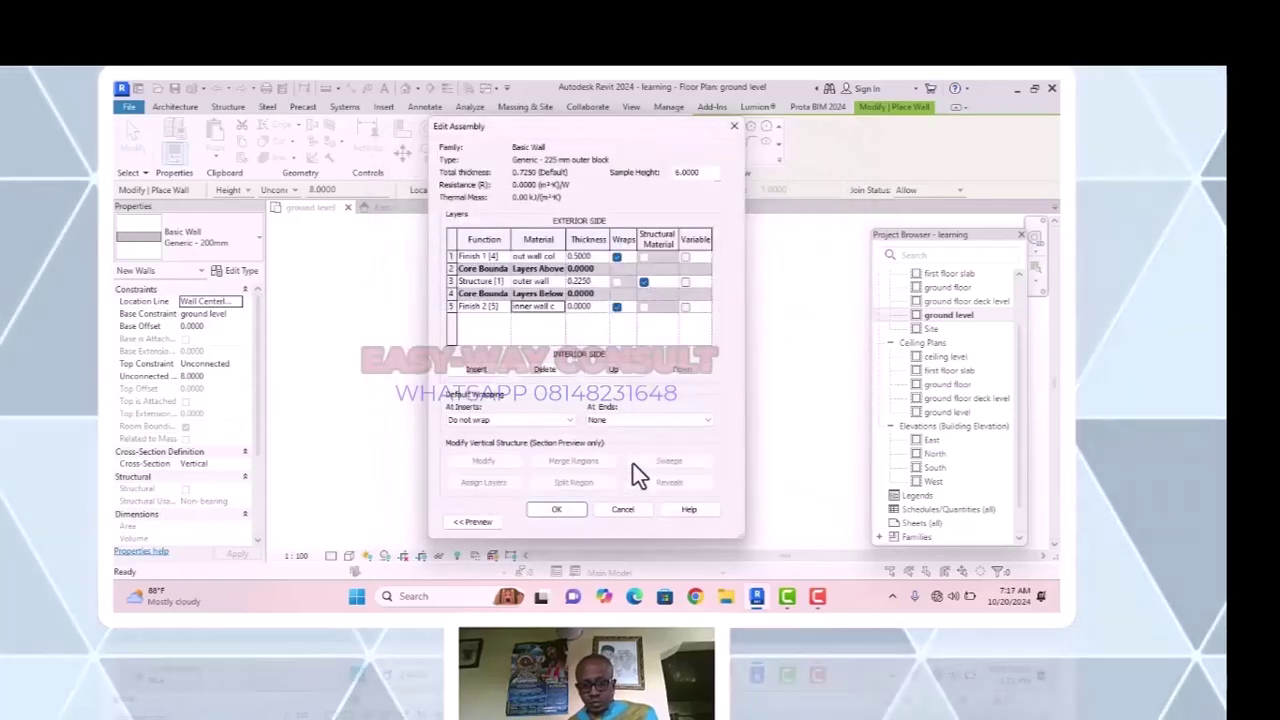
# Replace the inner wall colour material's appearance asset with 1in Square - Ivory from the Appearance Library.
pyautogui.click(557, 311)
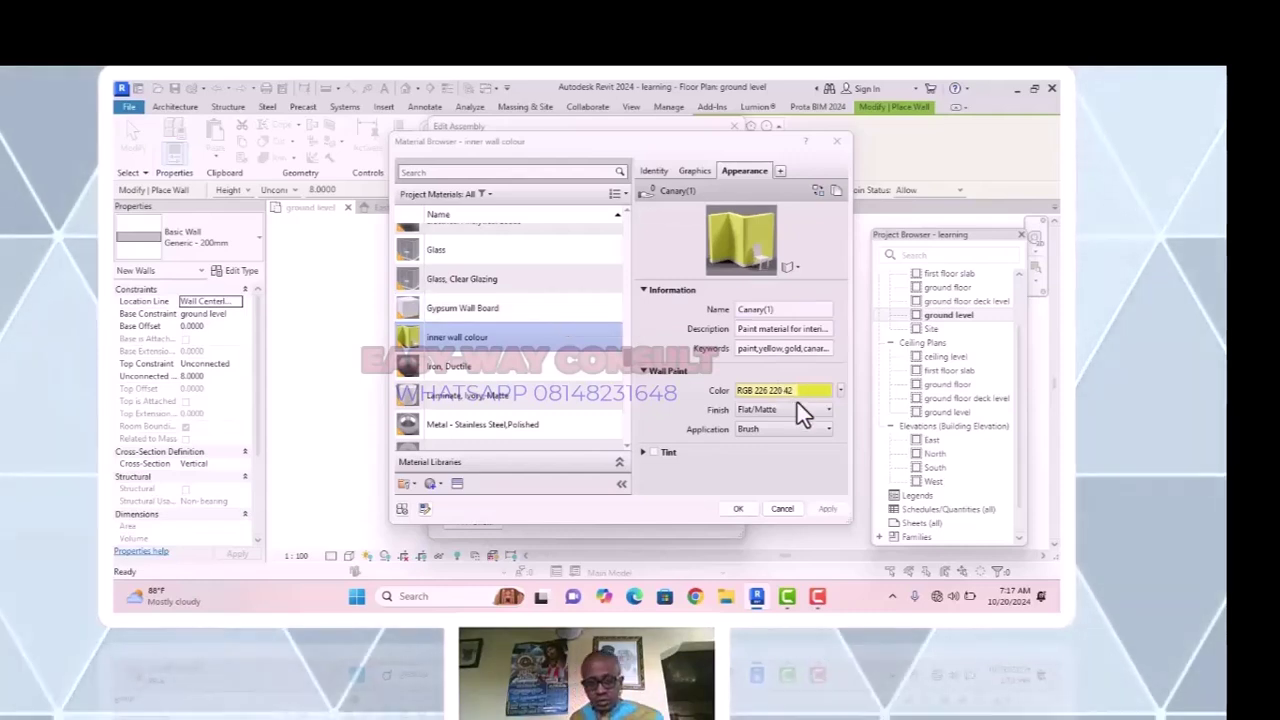
pyautogui.scroll(-1, 536, 420)
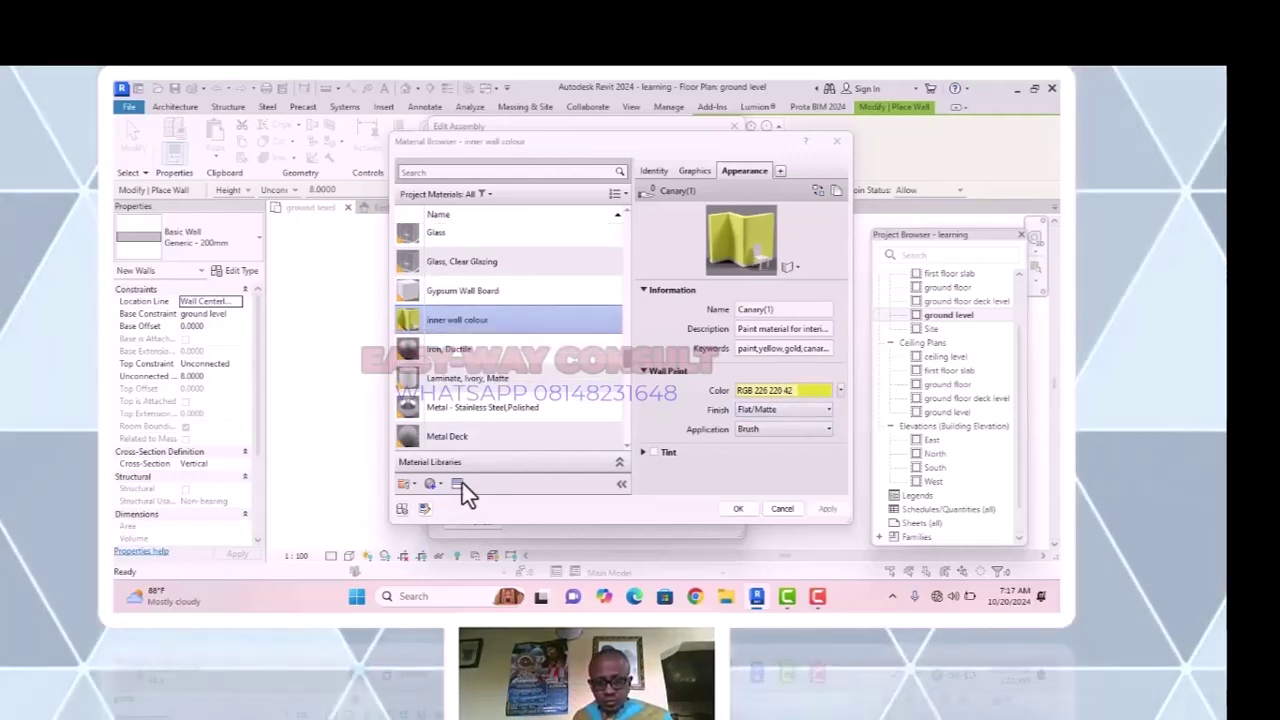
pyautogui.click(460, 484)
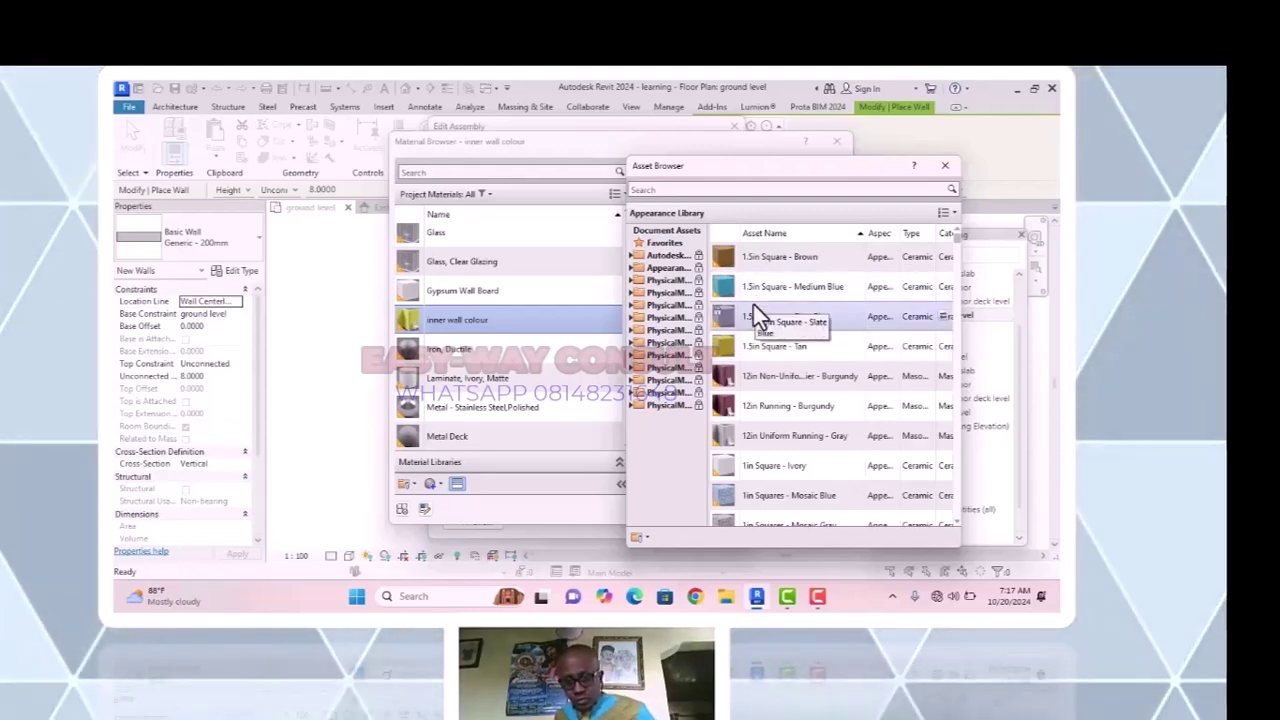
pyautogui.scroll(-1, 754, 305)
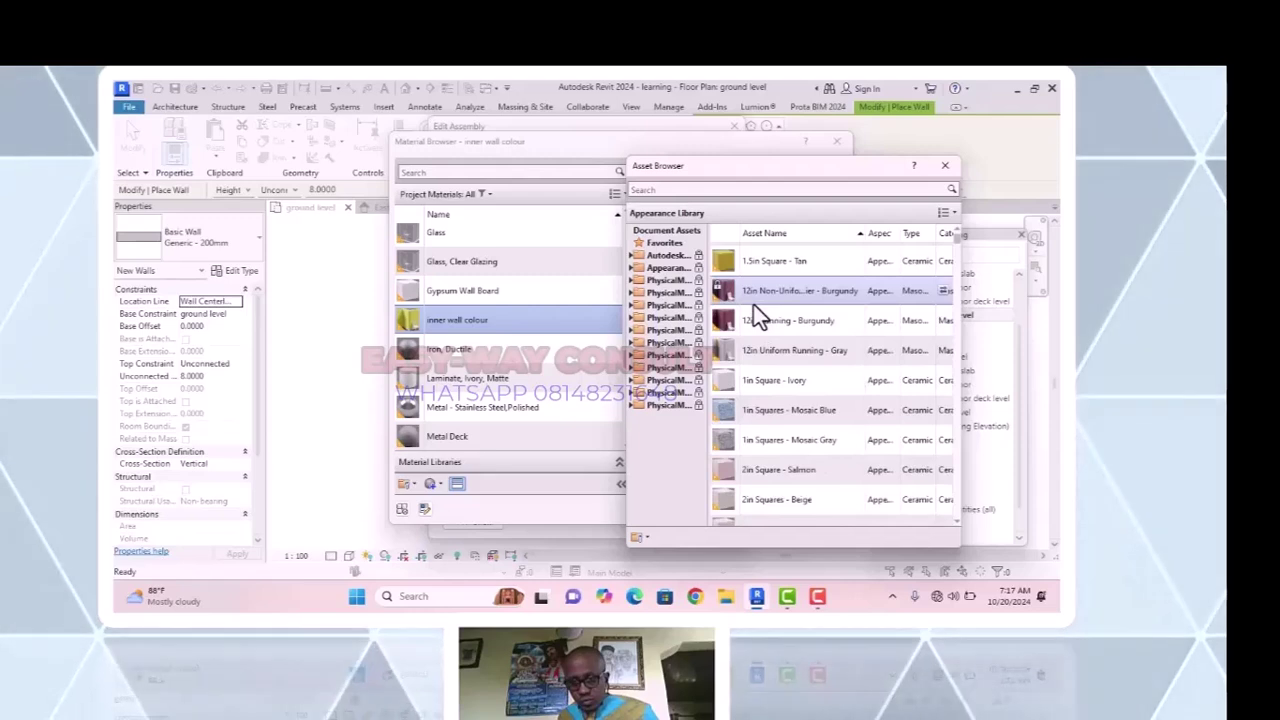
pyautogui.click(631, 268)
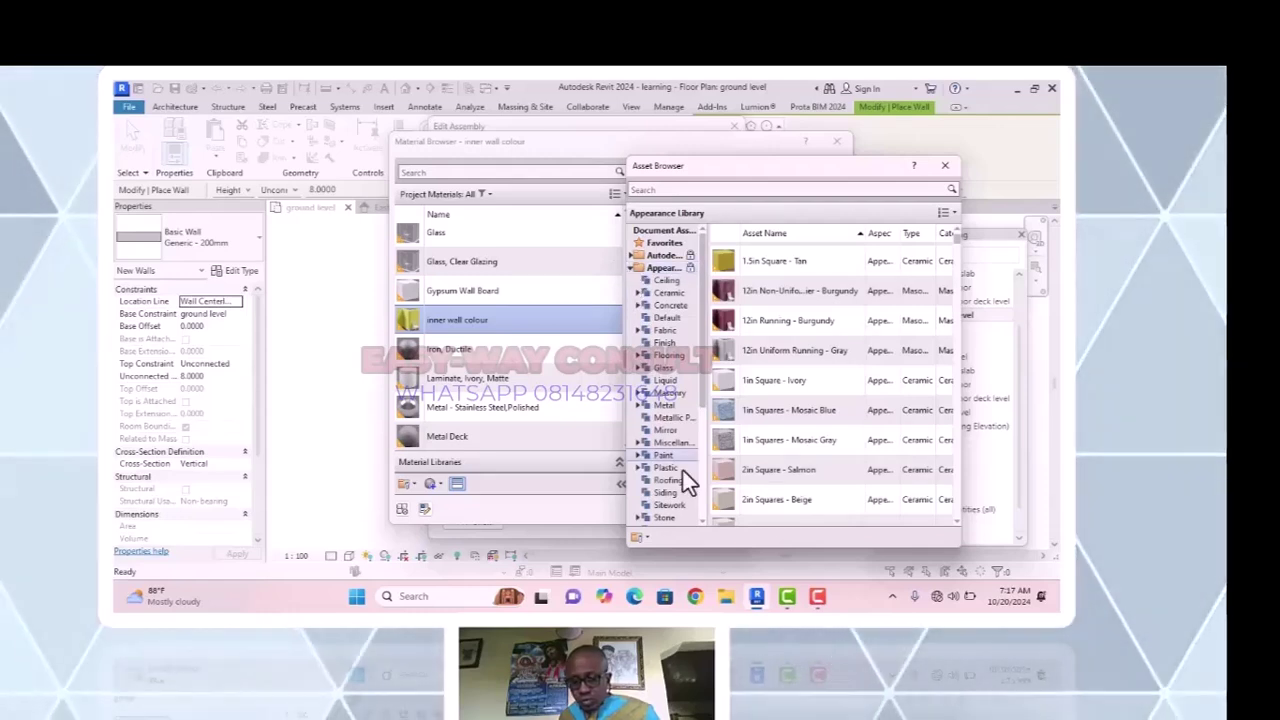
pyautogui.scroll(-1, 787, 509)
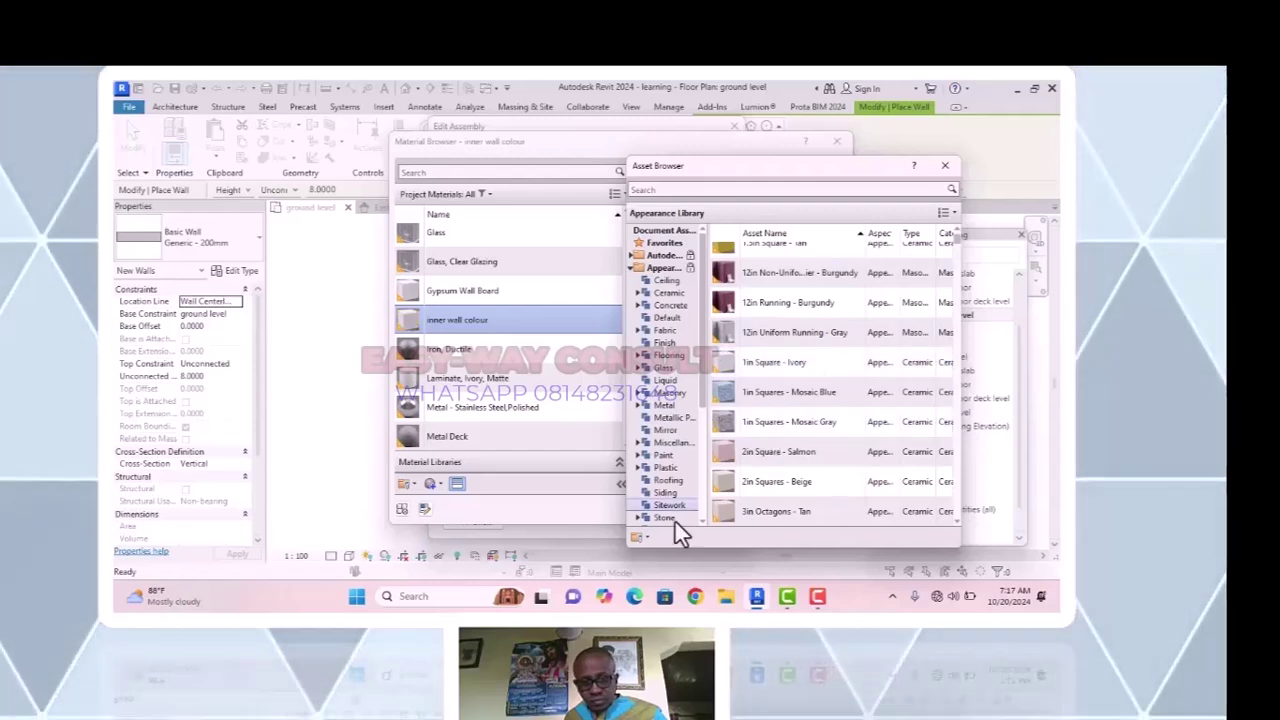
pyautogui.click(577, 516)
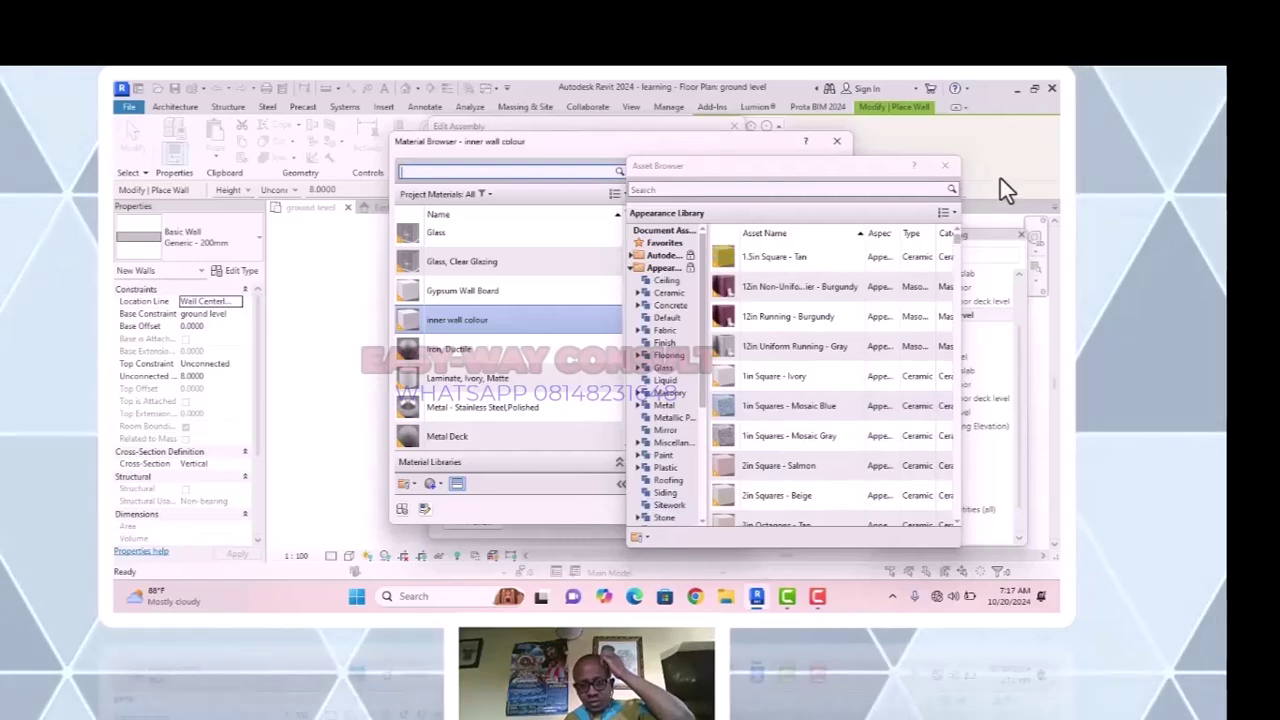
pyautogui.click(945, 166)
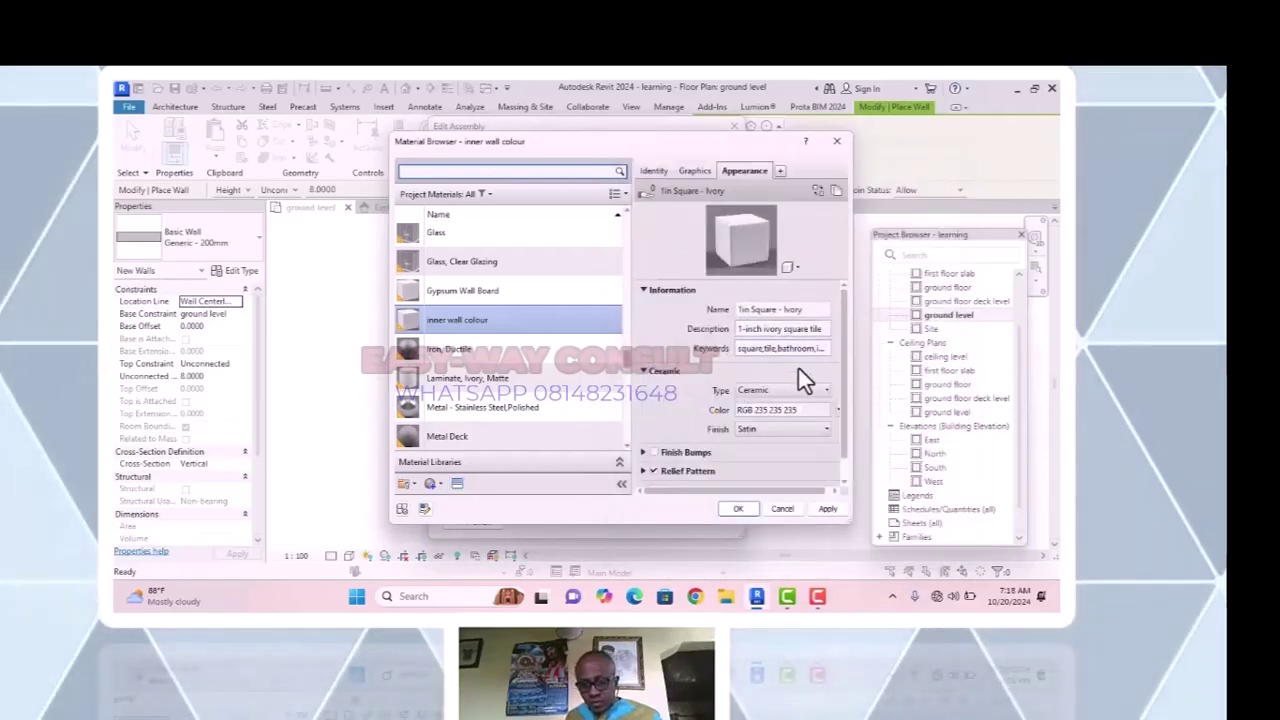
# Enable Use Render Appearance for the inner wall colour material's shading and return to its appearance settings.
pyautogui.click(690, 170)
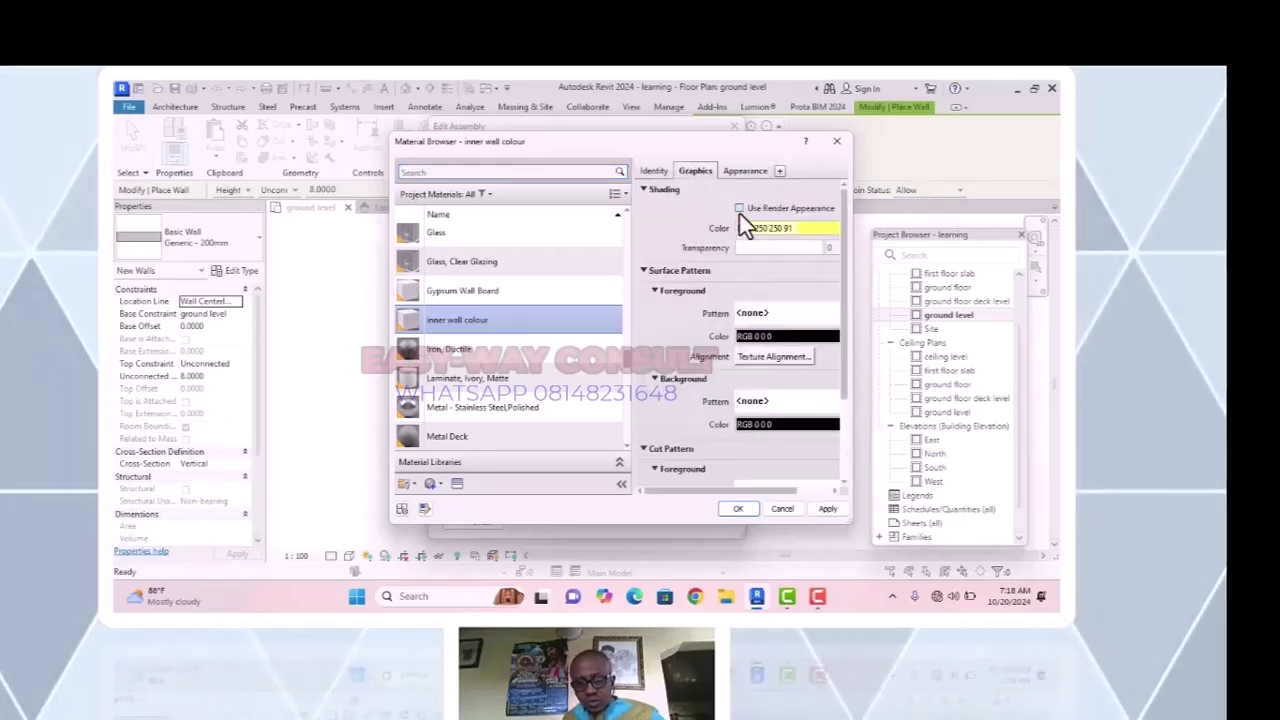
pyautogui.click(740, 209)
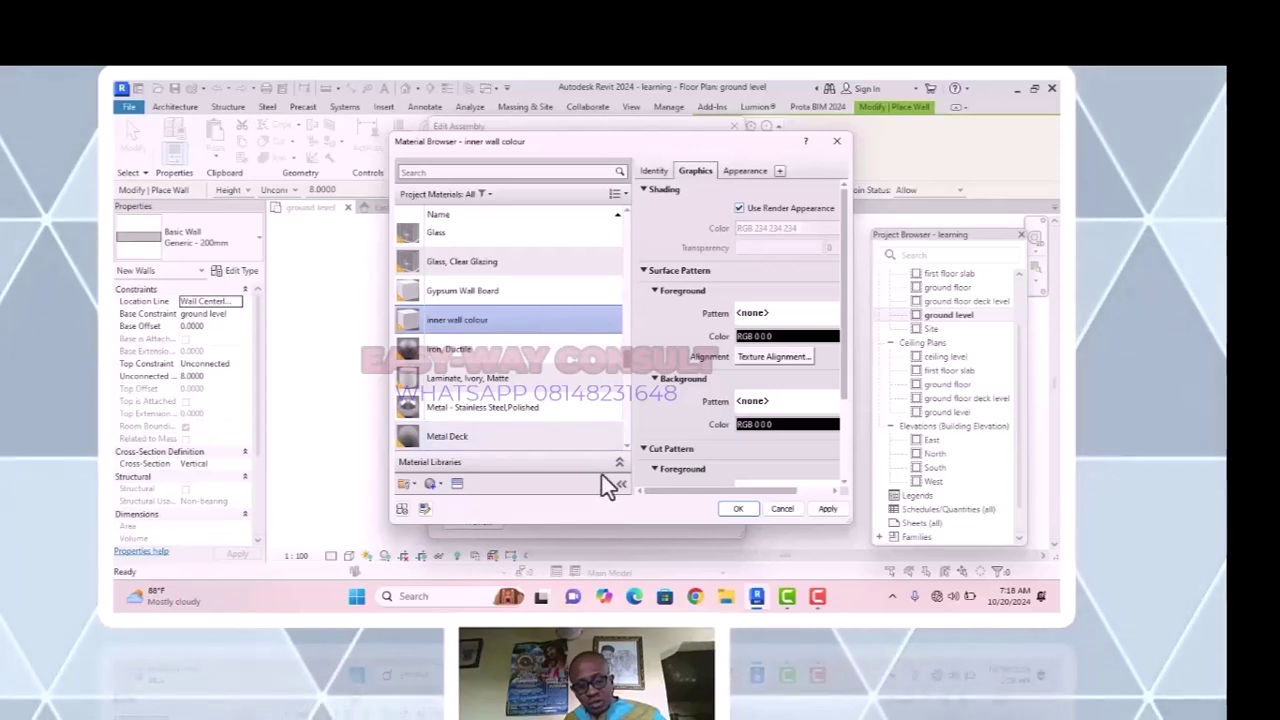
pyautogui.click(745, 171)
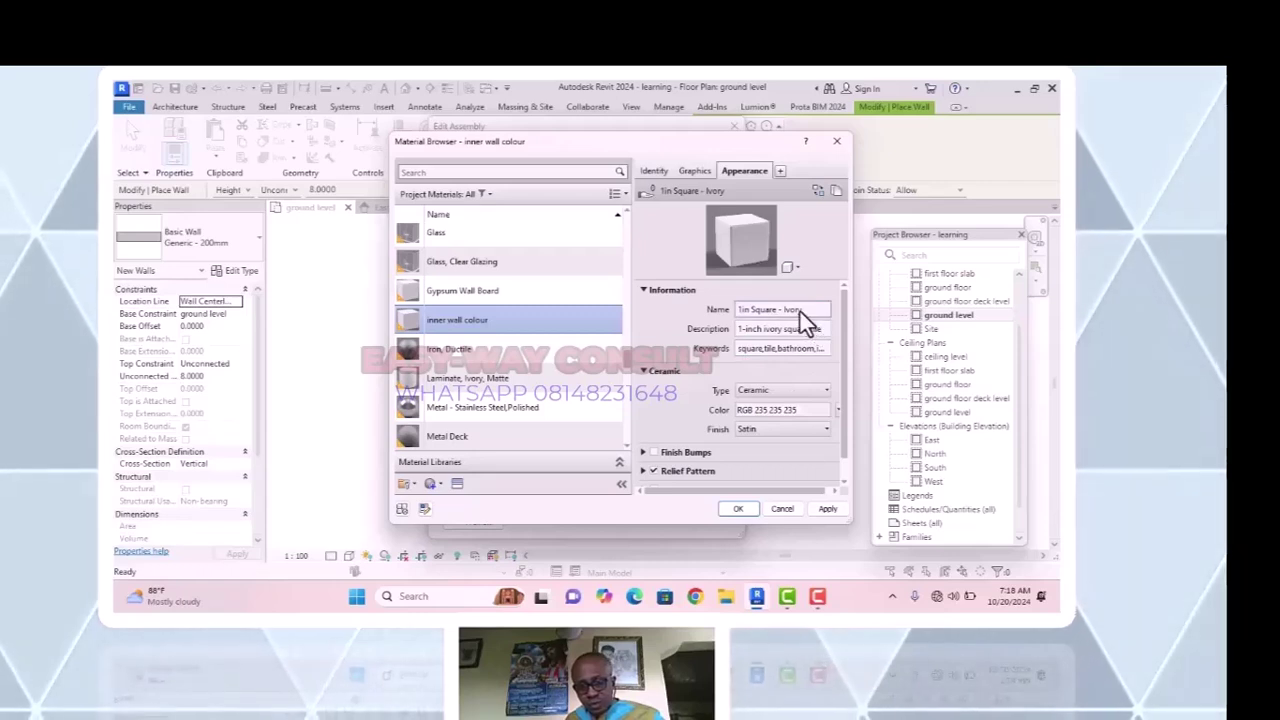
pyautogui.click(800, 311)
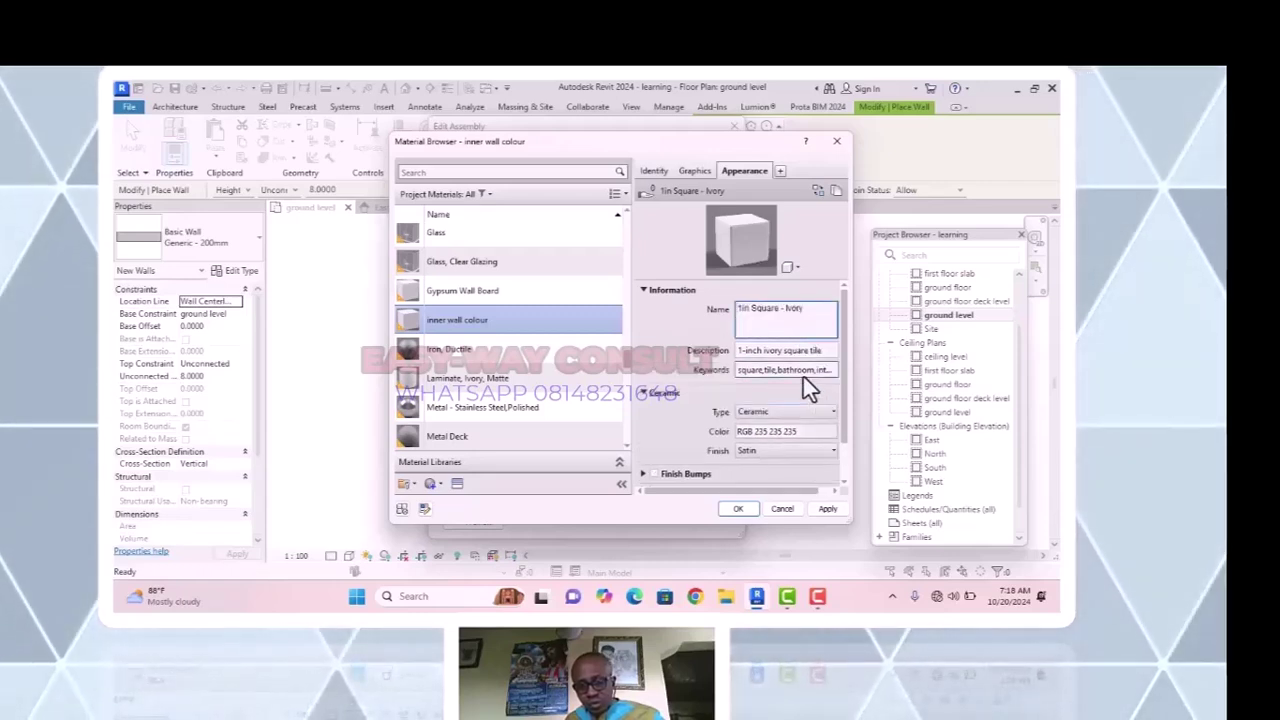
pyautogui.click(805, 357)
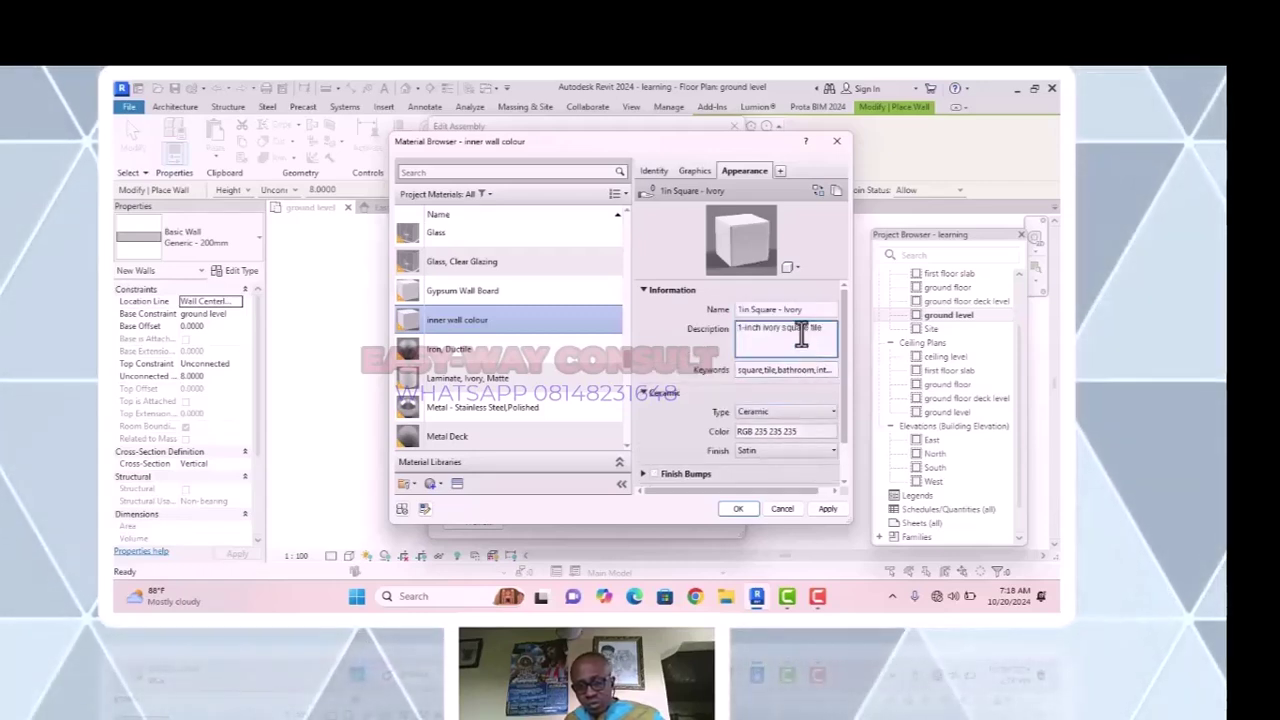
pyautogui.click(790, 270)
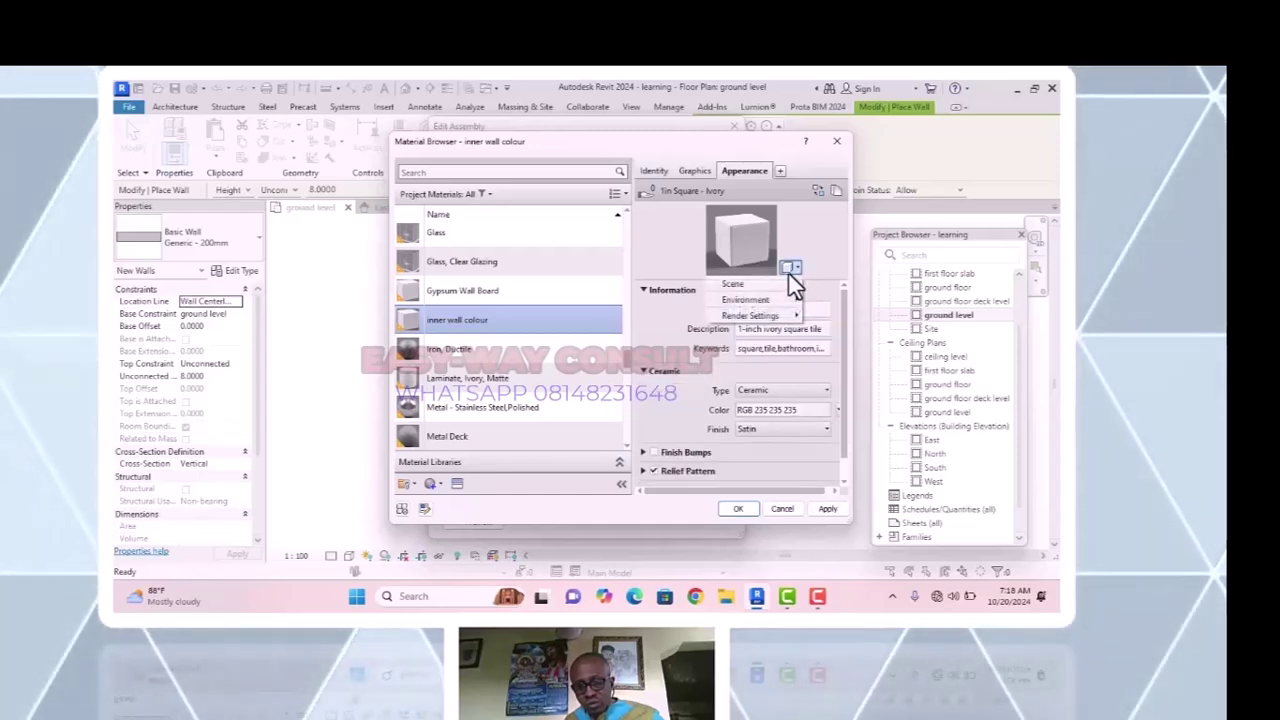
pyautogui.click(789, 274)
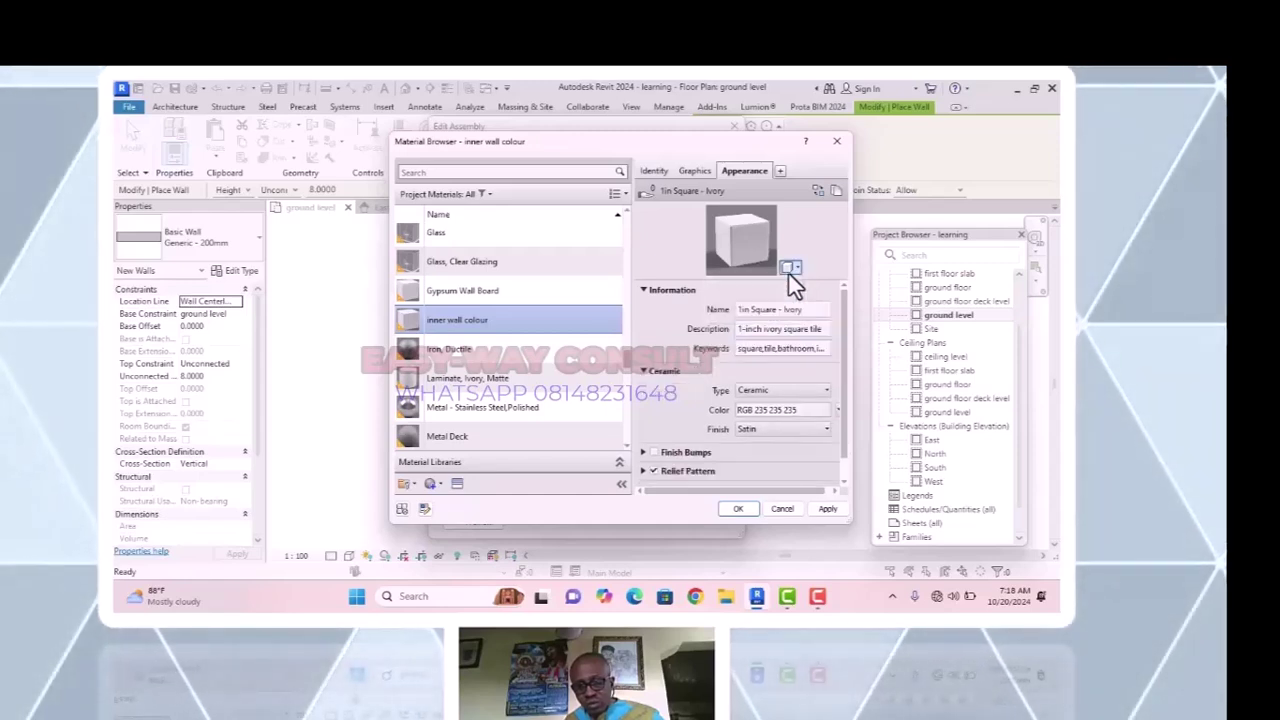
# Change the inner wall colour material's ceramic color to the grey-green RGB 185 202 189 and accept the material.
pyautogui.click(799, 397)
pyautogui.click(799, 397)
pyautogui.click(801, 412)
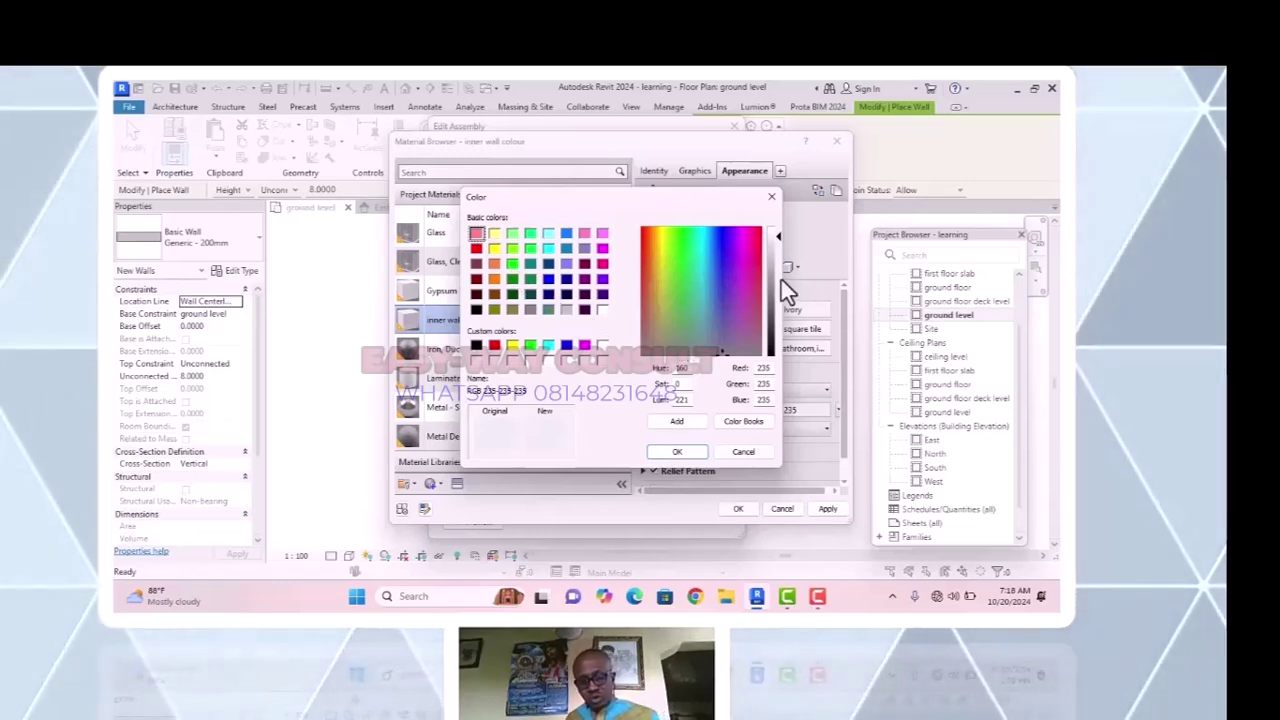
pyautogui.click(687, 338)
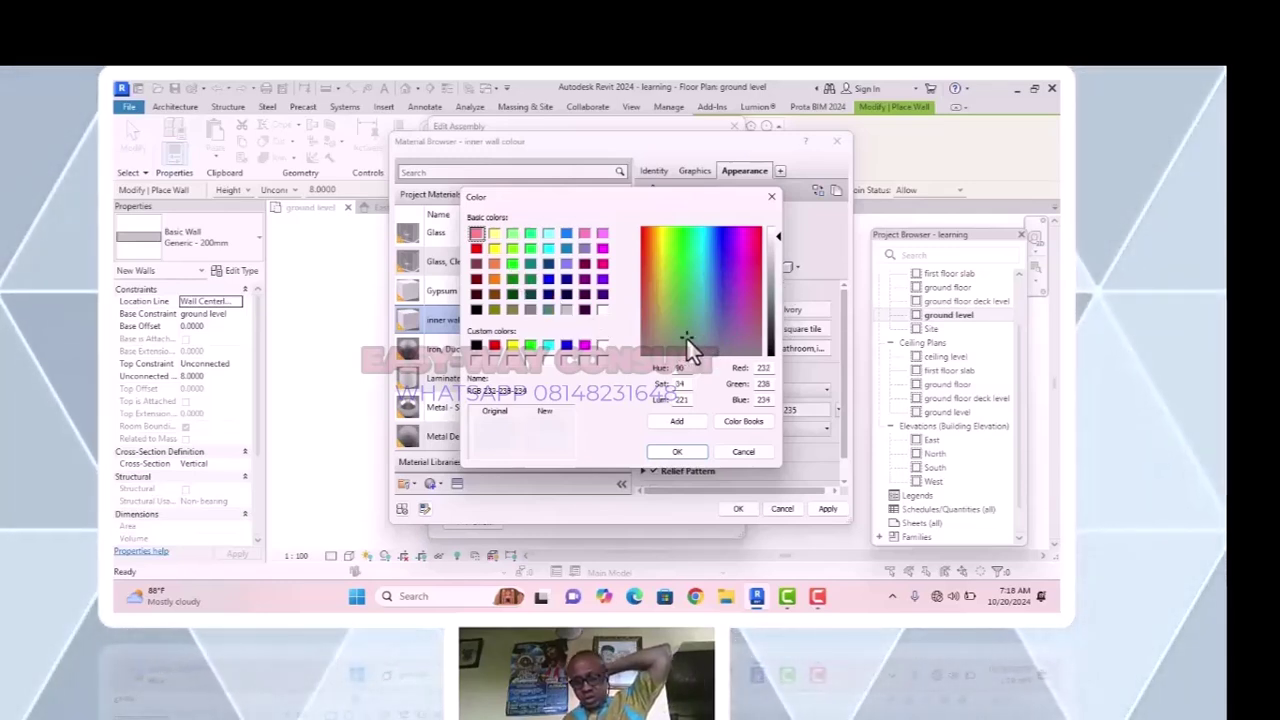
pyautogui.click(780, 258)
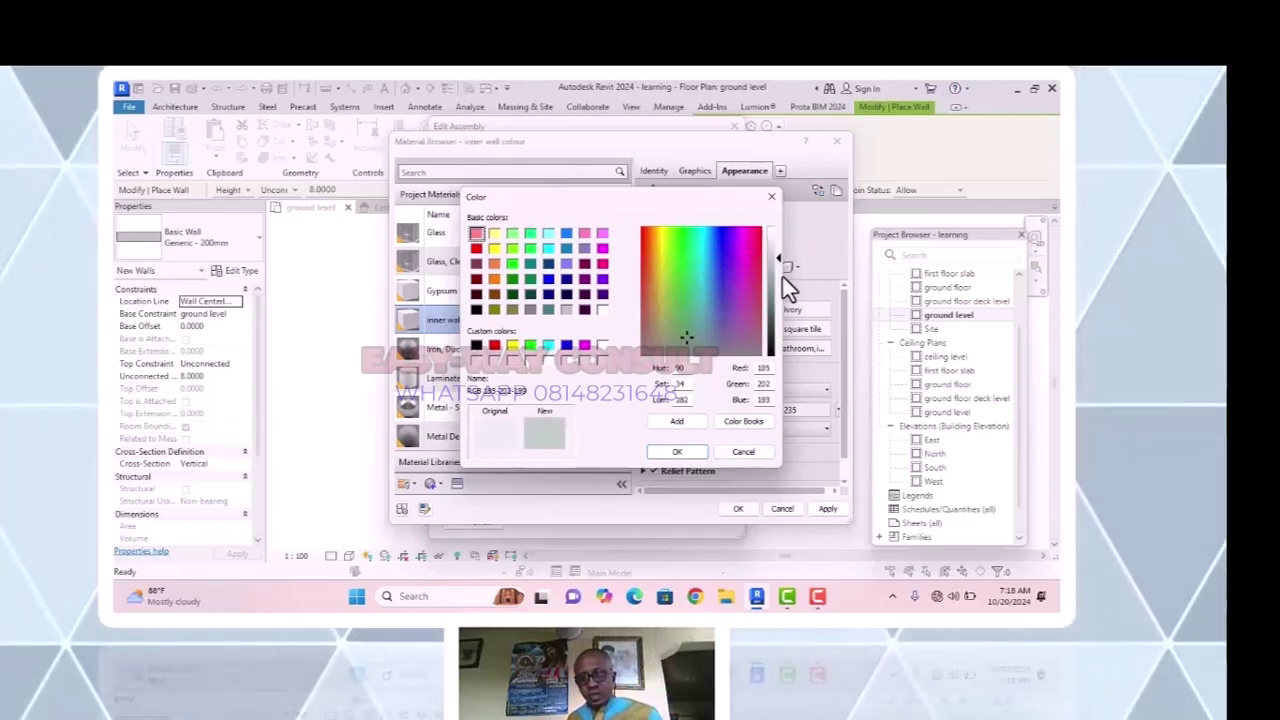
pyautogui.click(690, 451)
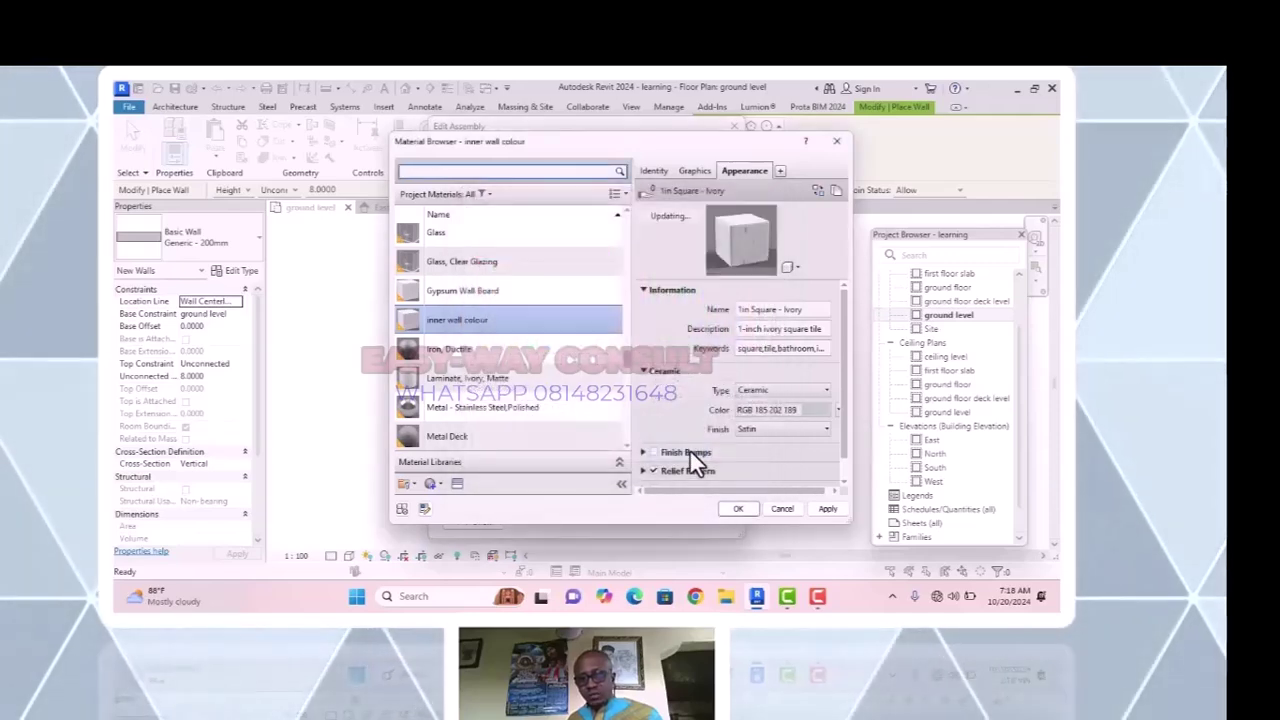
pyautogui.click(742, 507)
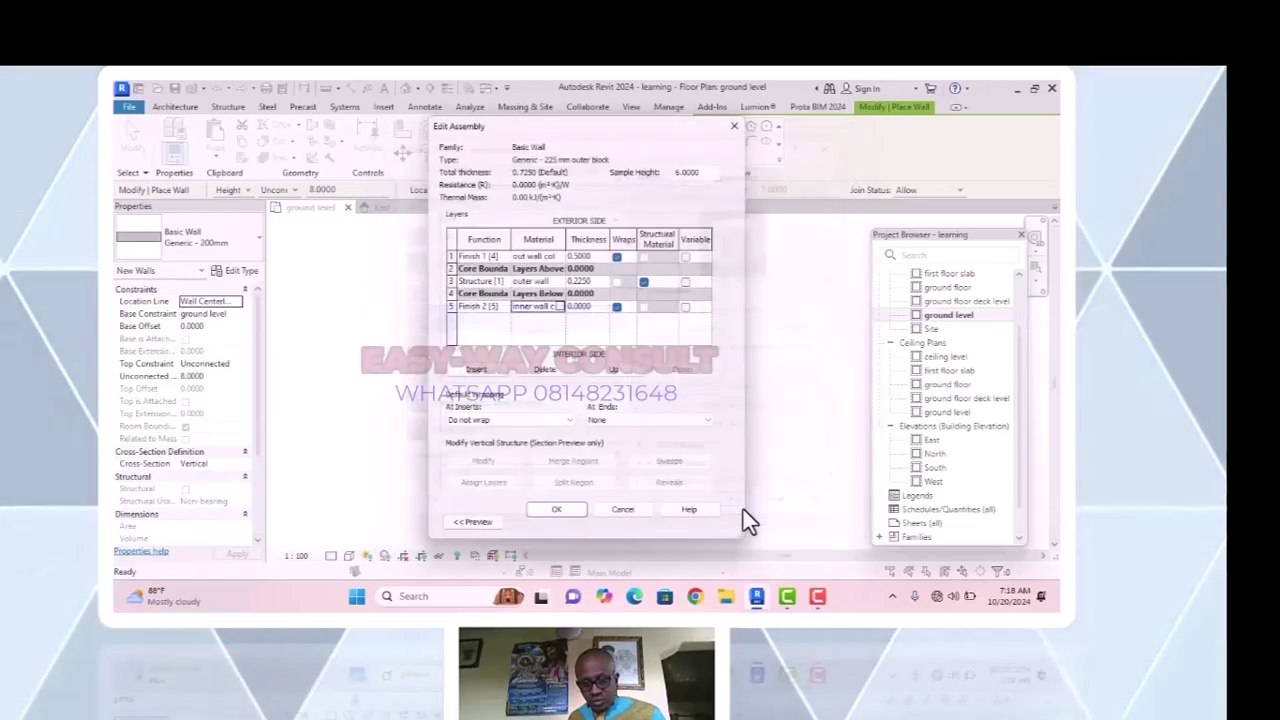
# Set the thickness of the interior Finish 2 [5] layer to 0.05.
pyautogui.click(583, 307)
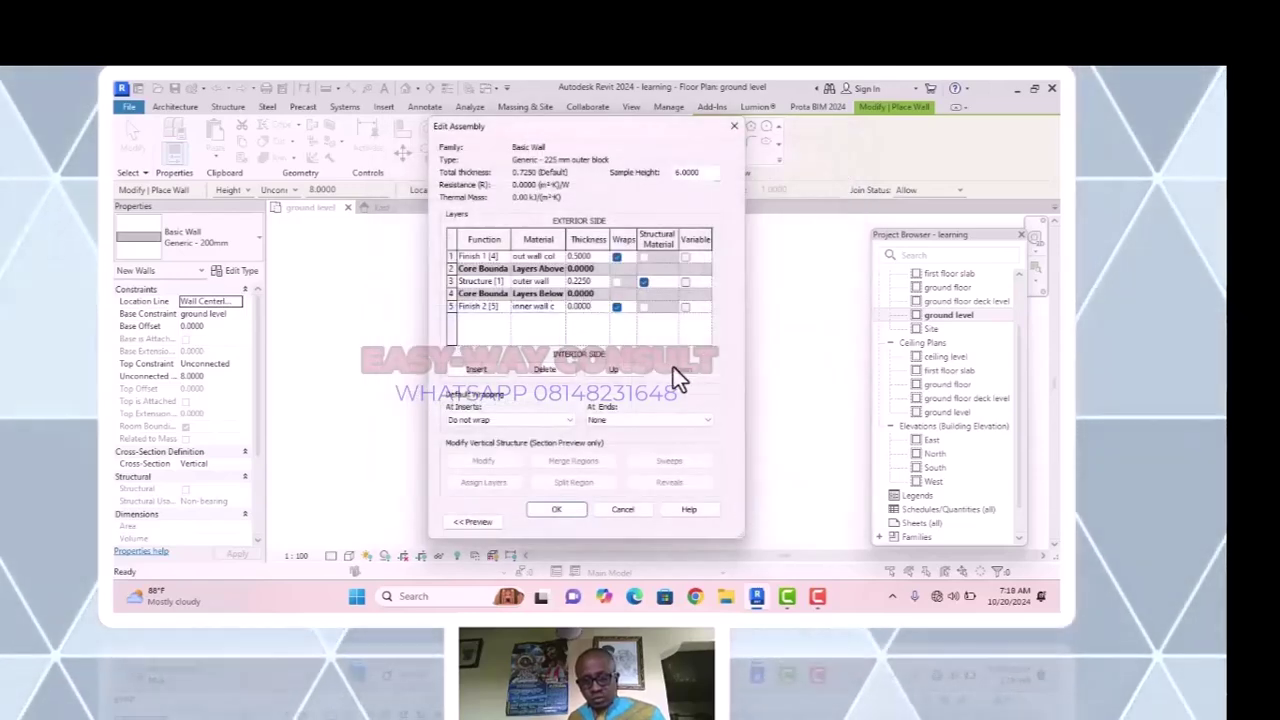
pyautogui.press('BackSpace')
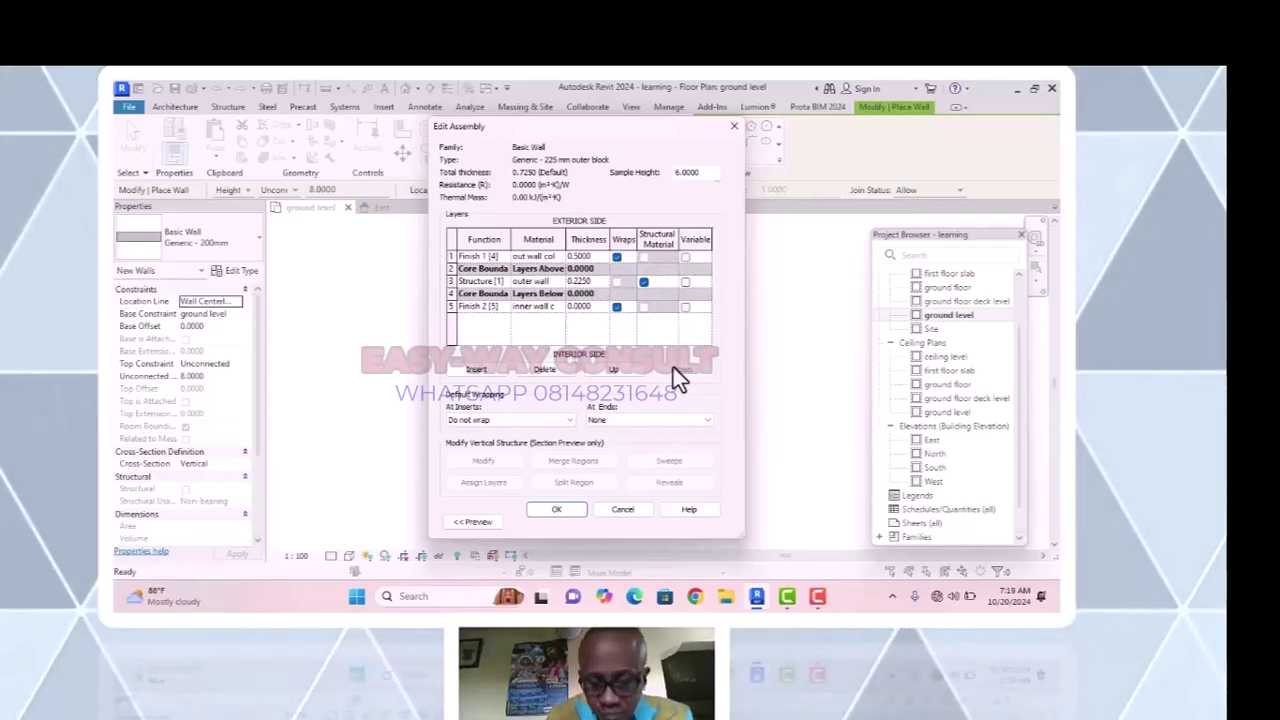
pyautogui.press('BackSpace')
pyautogui.press('BackSpace')
pyautogui.press('BackSpace')
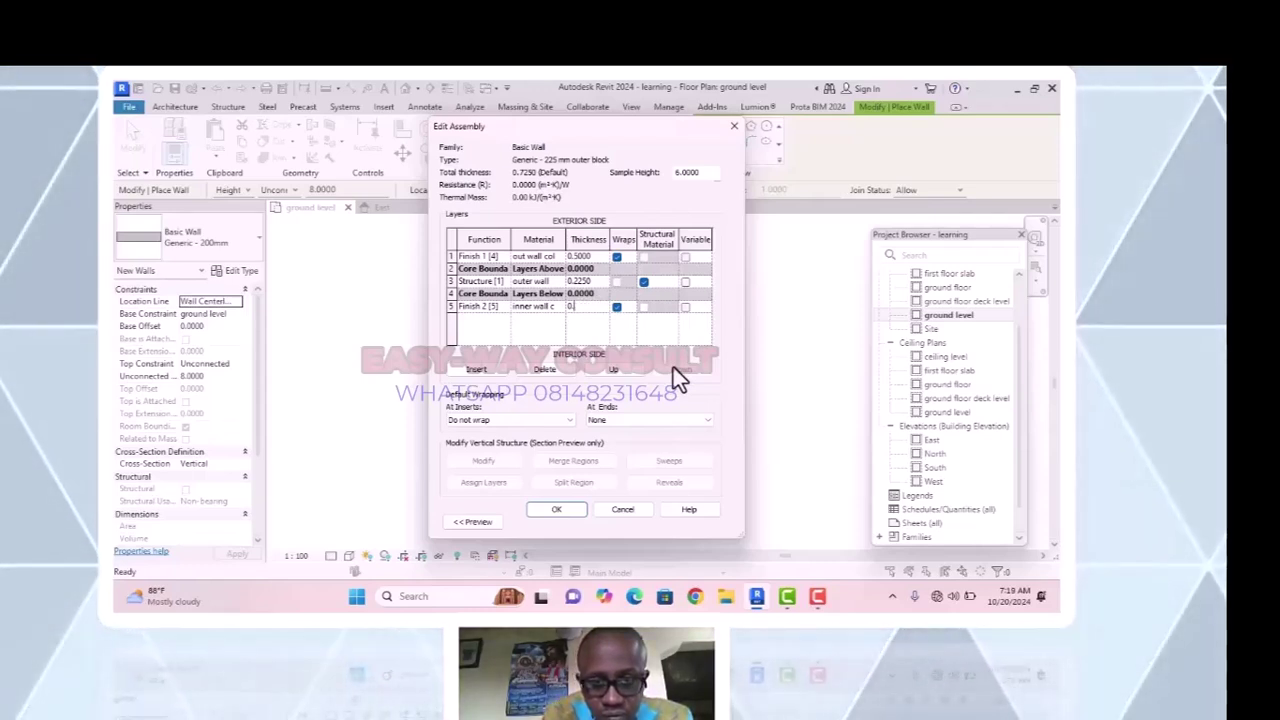
pyautogui.write('0')
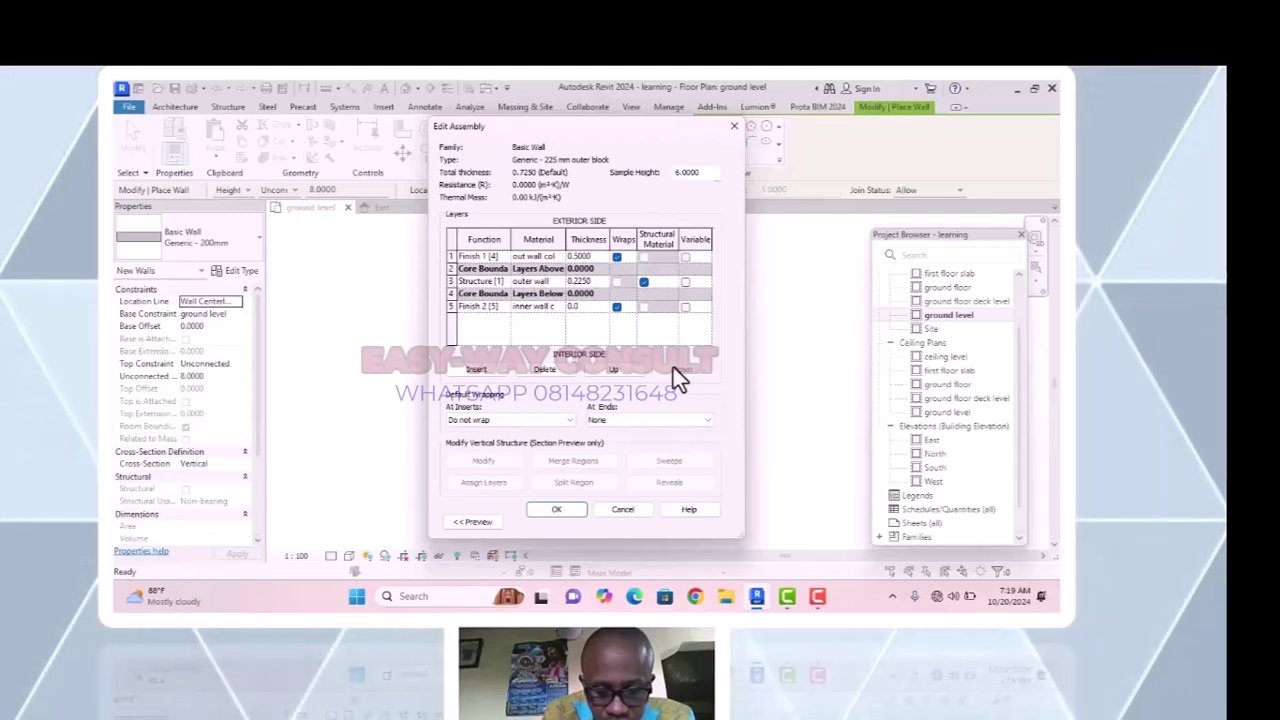
pyautogui.write('5')
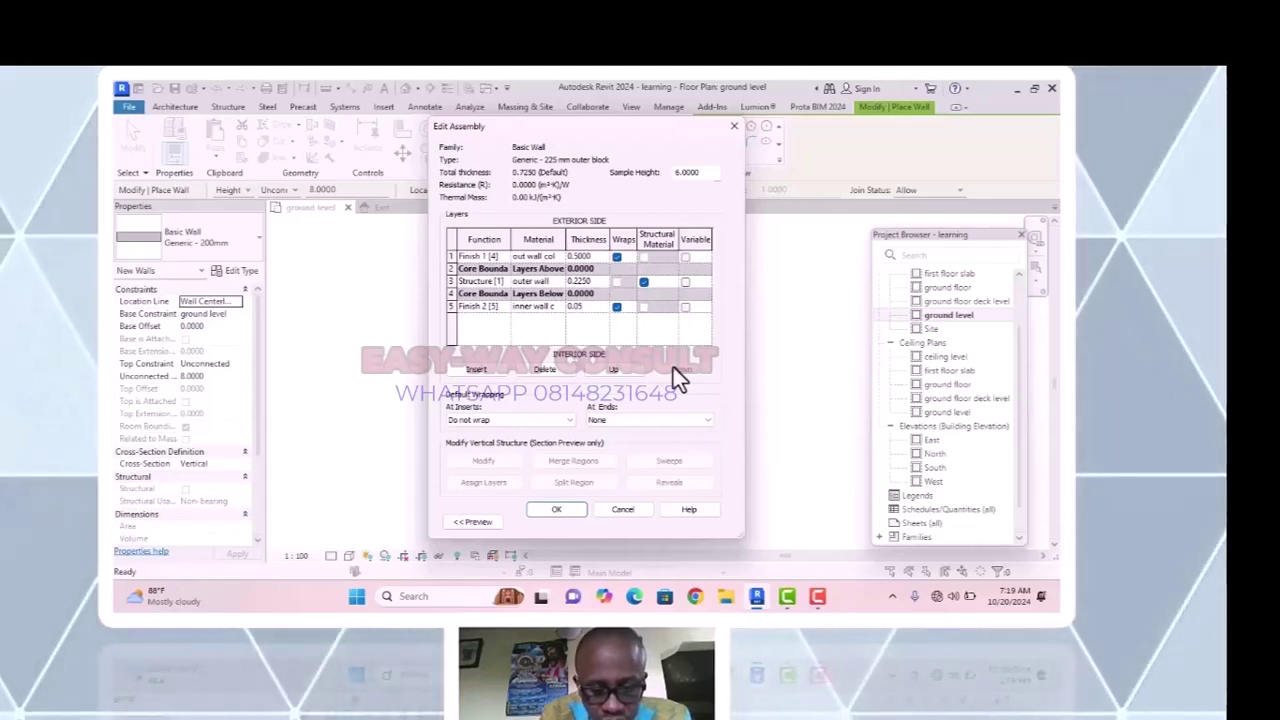
# Set the thickness of the exterior Finish 1 [4] layer to 0.05 and accept the wall structure and type properties.
pyautogui.click(578, 257)
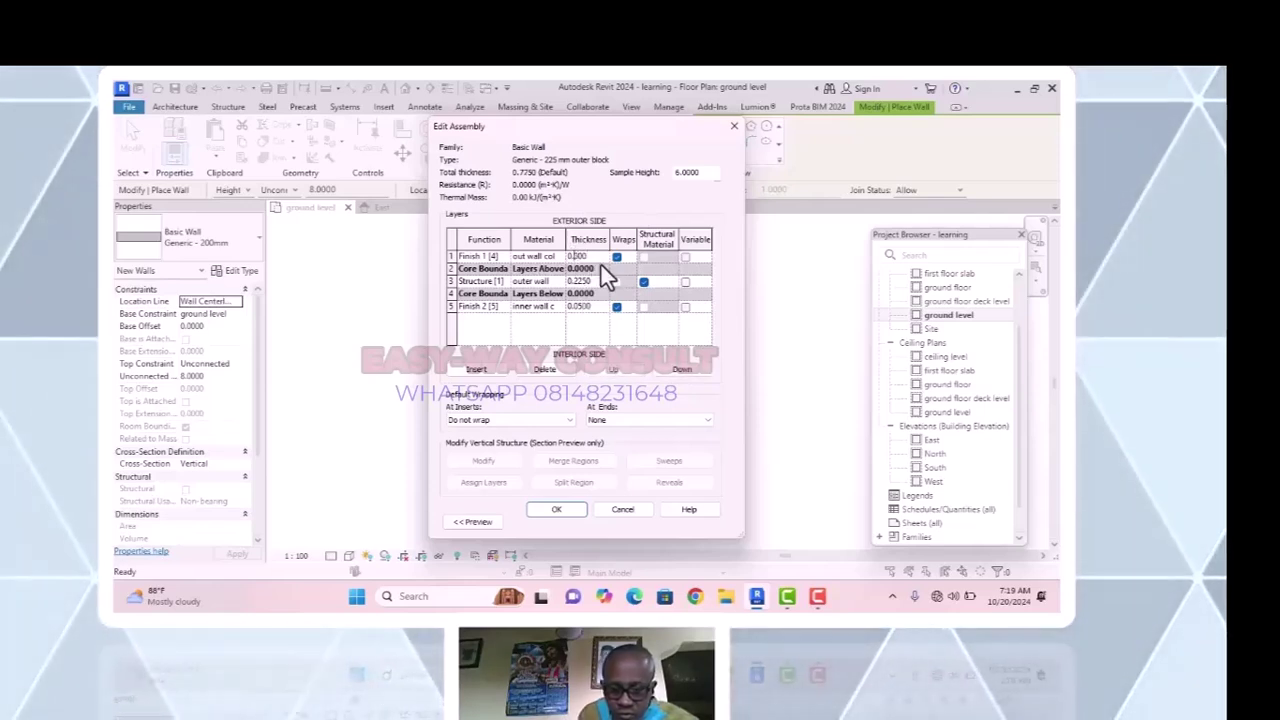
pyautogui.write('0')
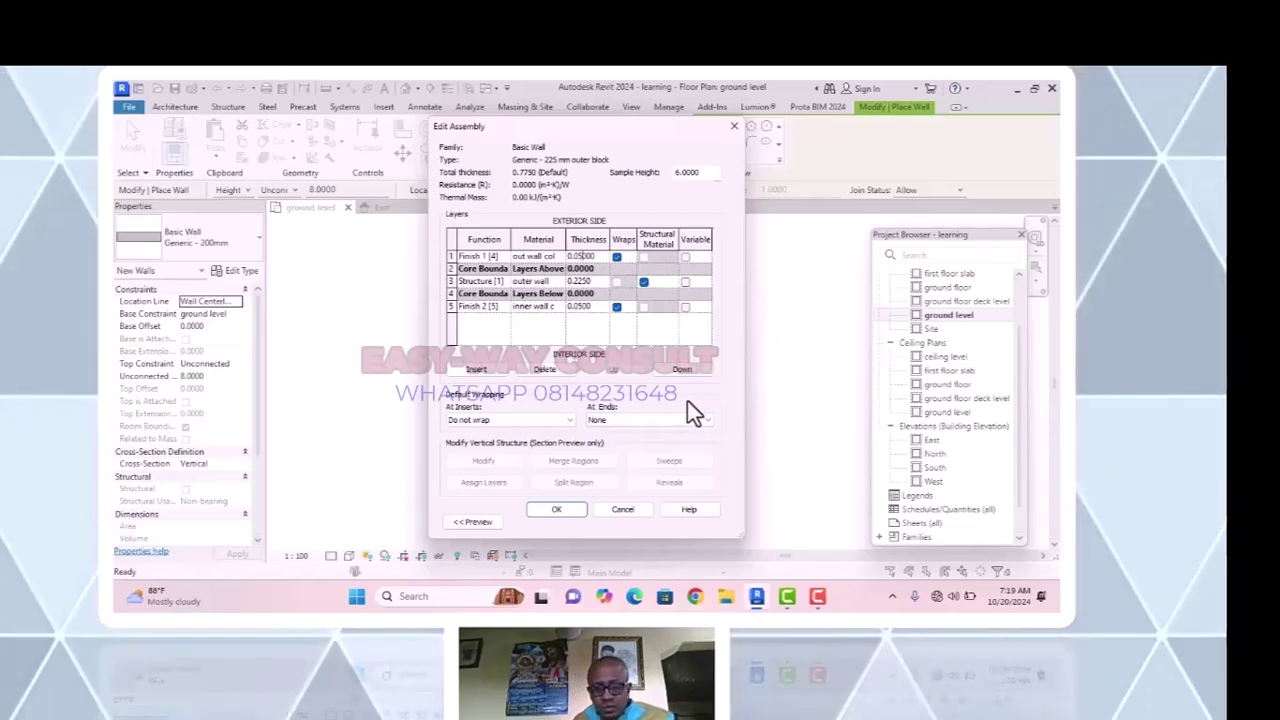
pyautogui.click(557, 510)
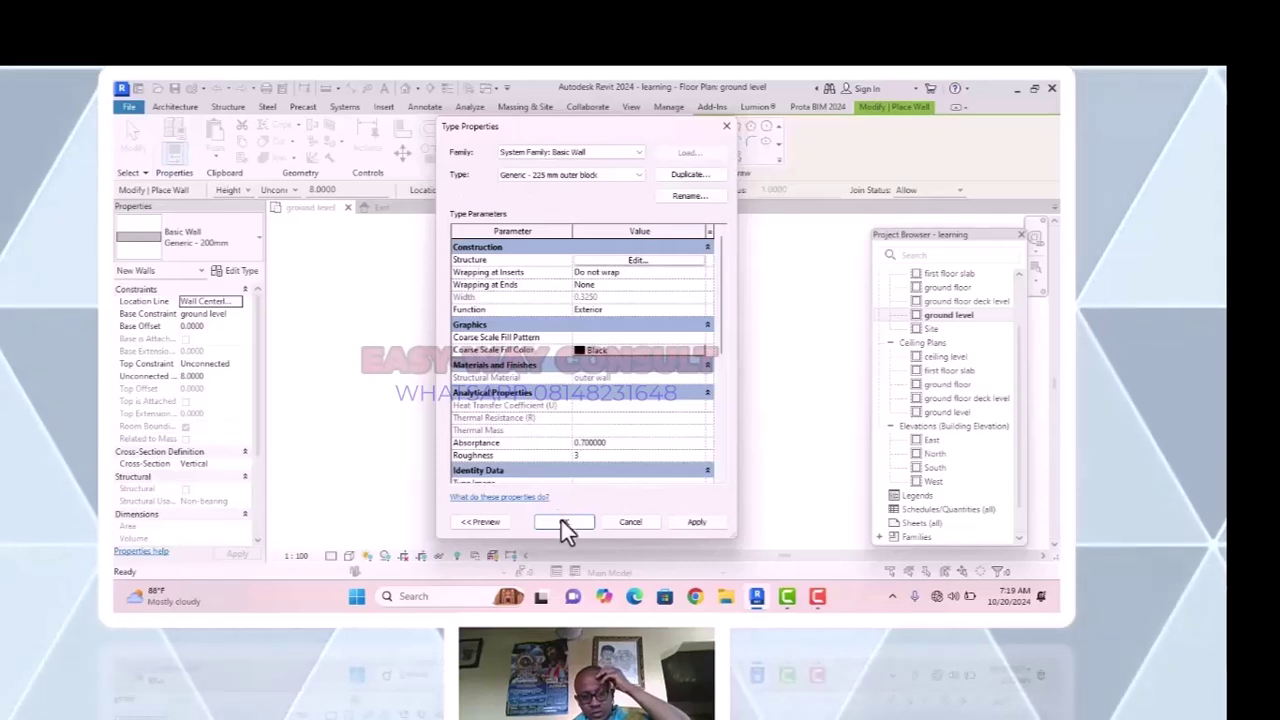
pyautogui.click(693, 523)
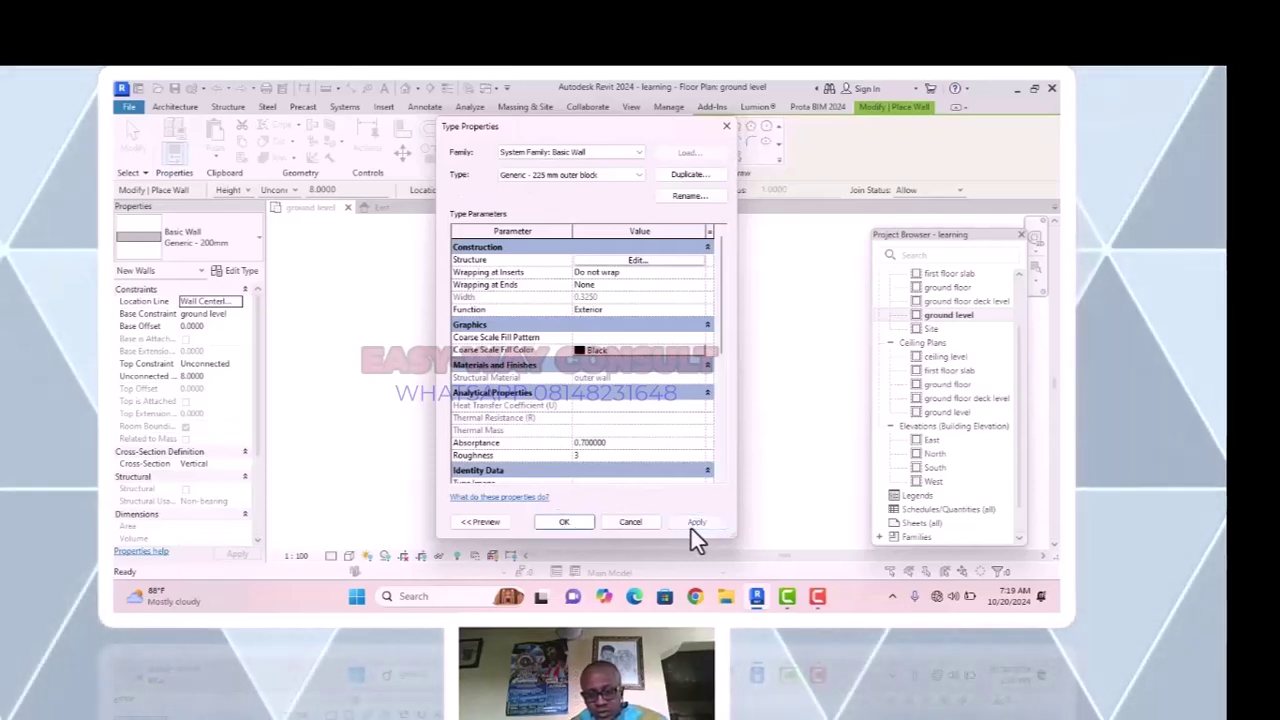
pyautogui.click(557, 524)
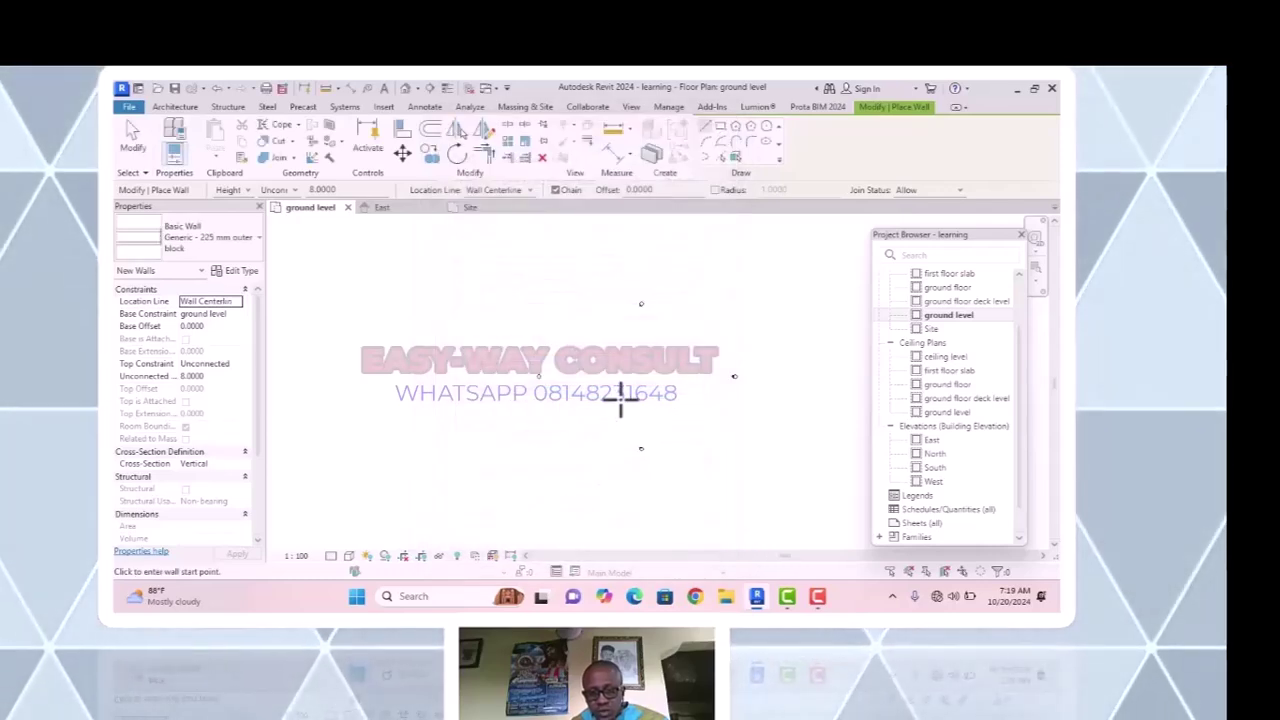
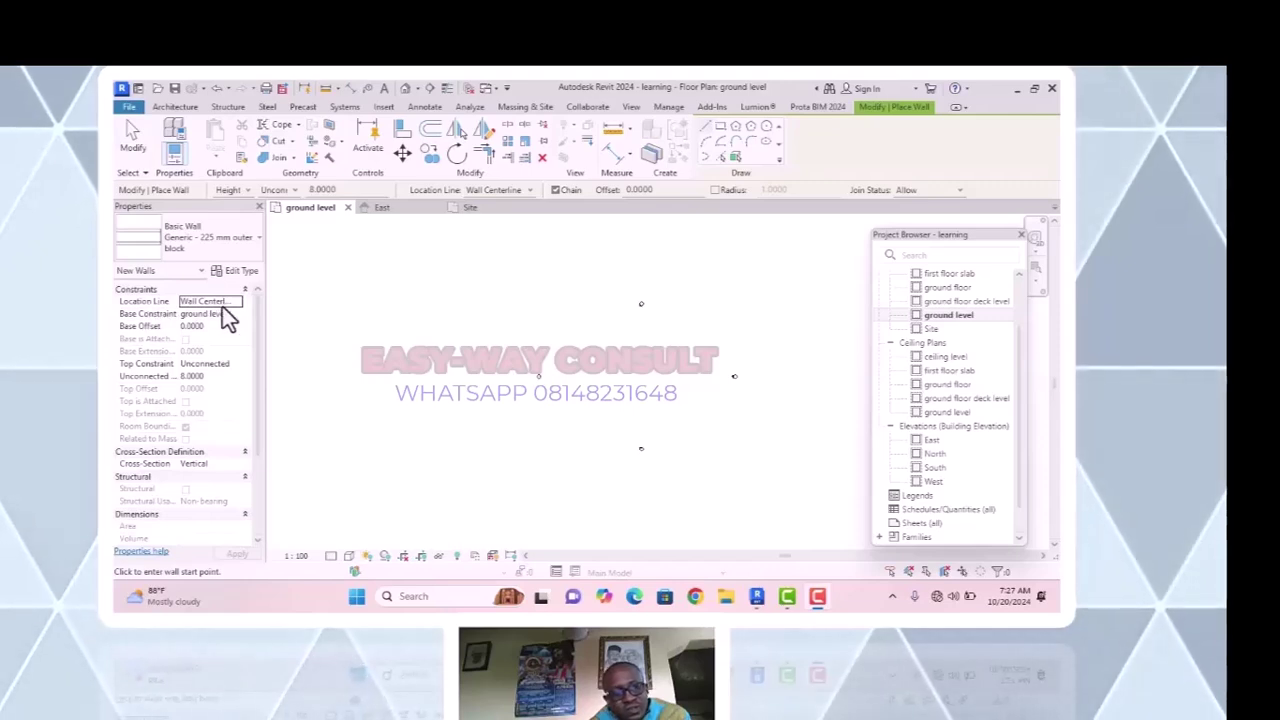
pyautogui.click(236, 302)
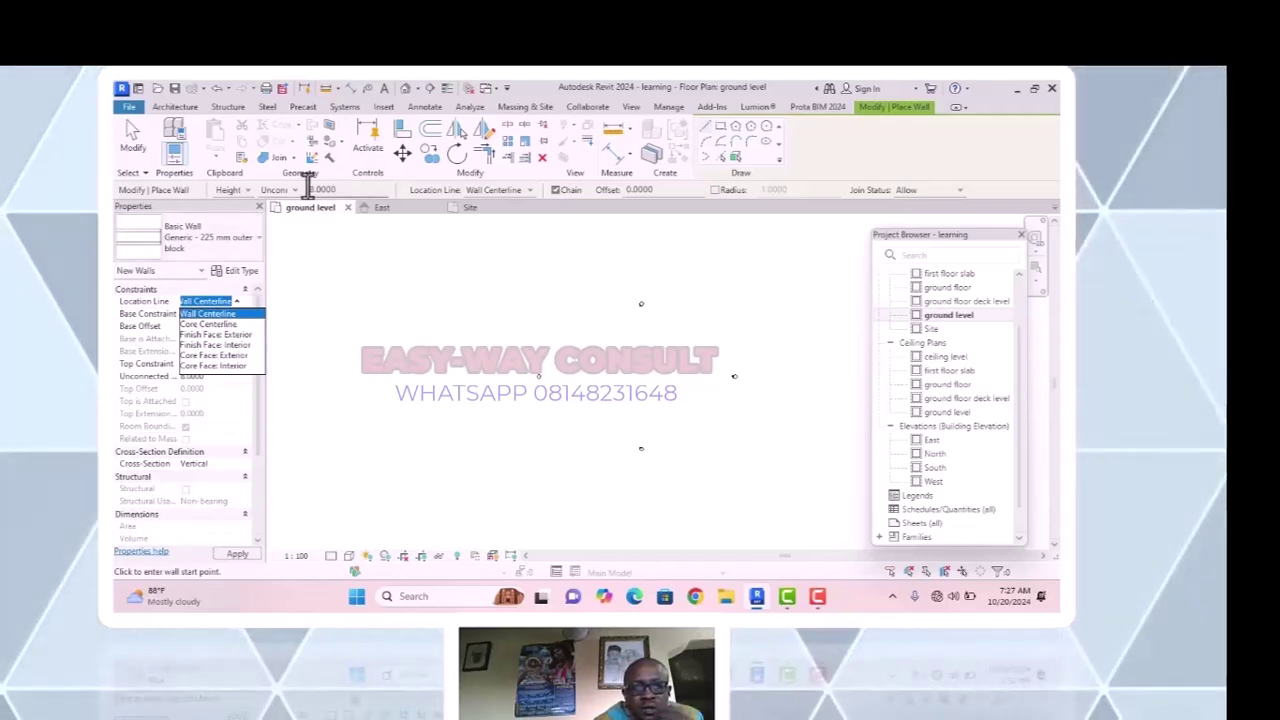
pyautogui.click(297, 190)
pyautogui.click(297, 190)
pyautogui.click(297, 190)
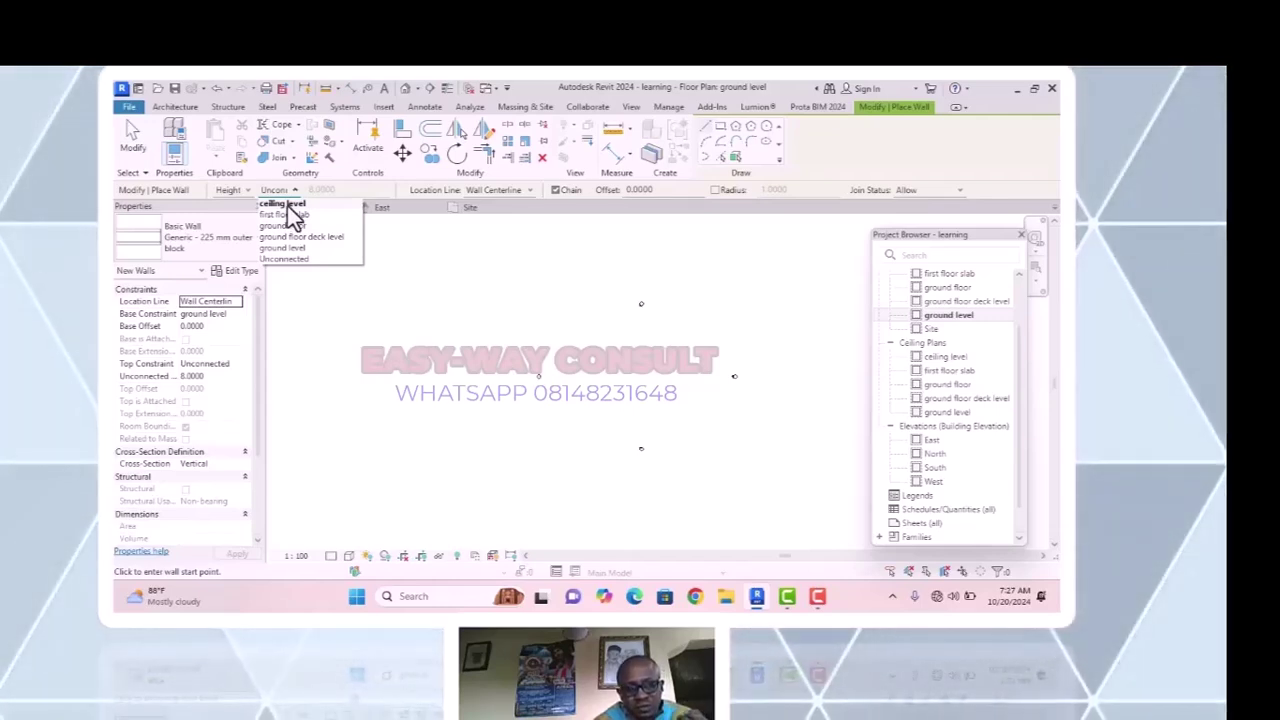
pyautogui.click(246, 193)
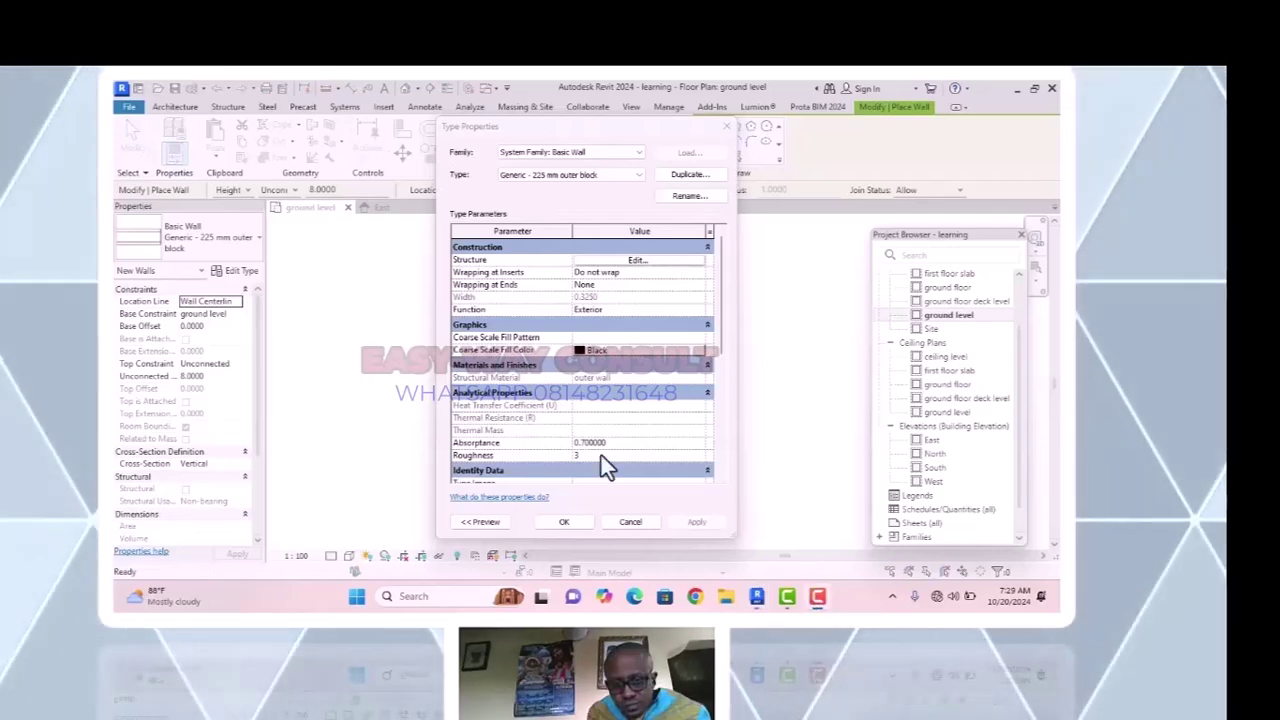
# Display the floor plan preview of the 225 mm outer block wall type in its type properties.
pyautogui.click(471, 524)
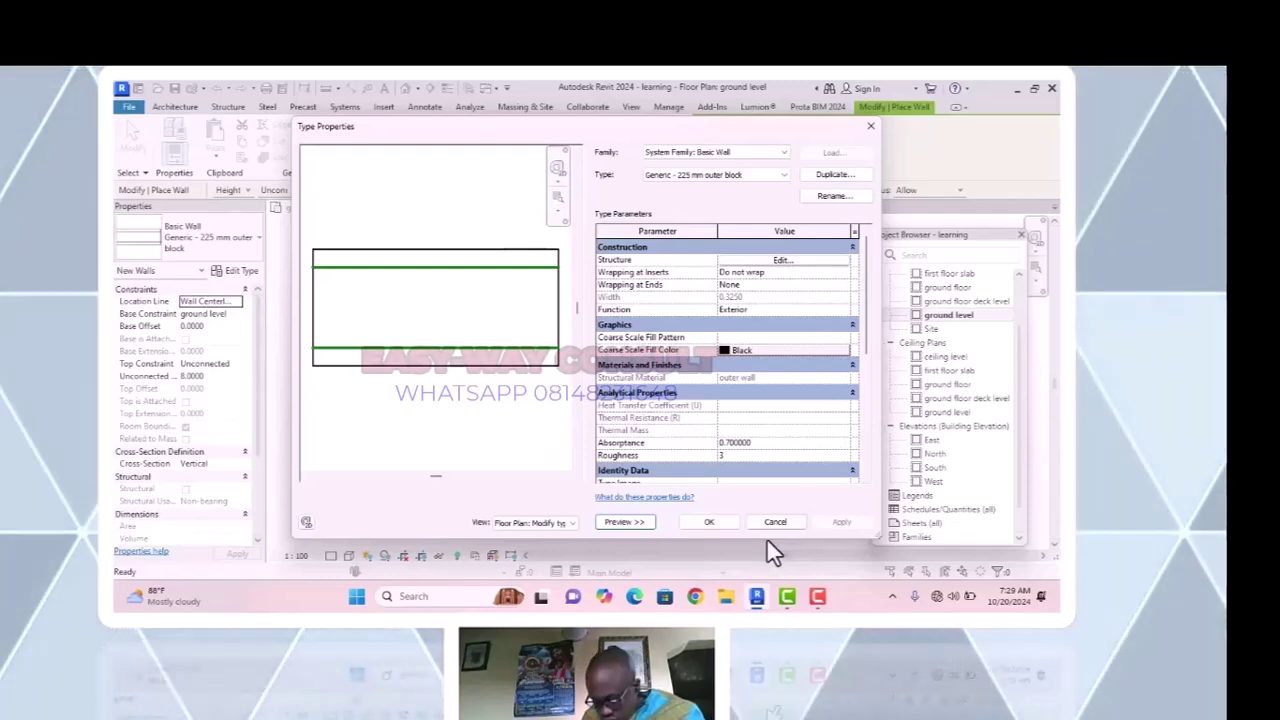
# Accept the type properties and review the available wall types, keeping Generic - 225 mm outer block for placement.
pyautogui.click(709, 522)
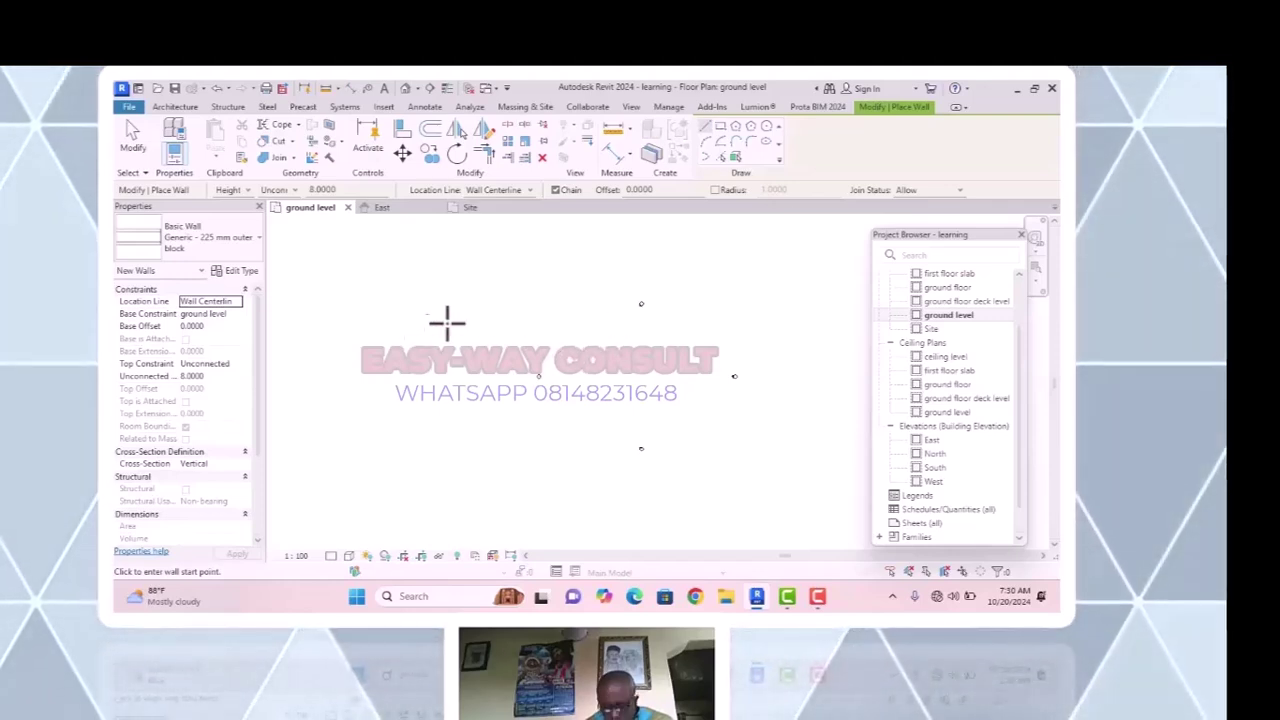
pyautogui.click(257, 239)
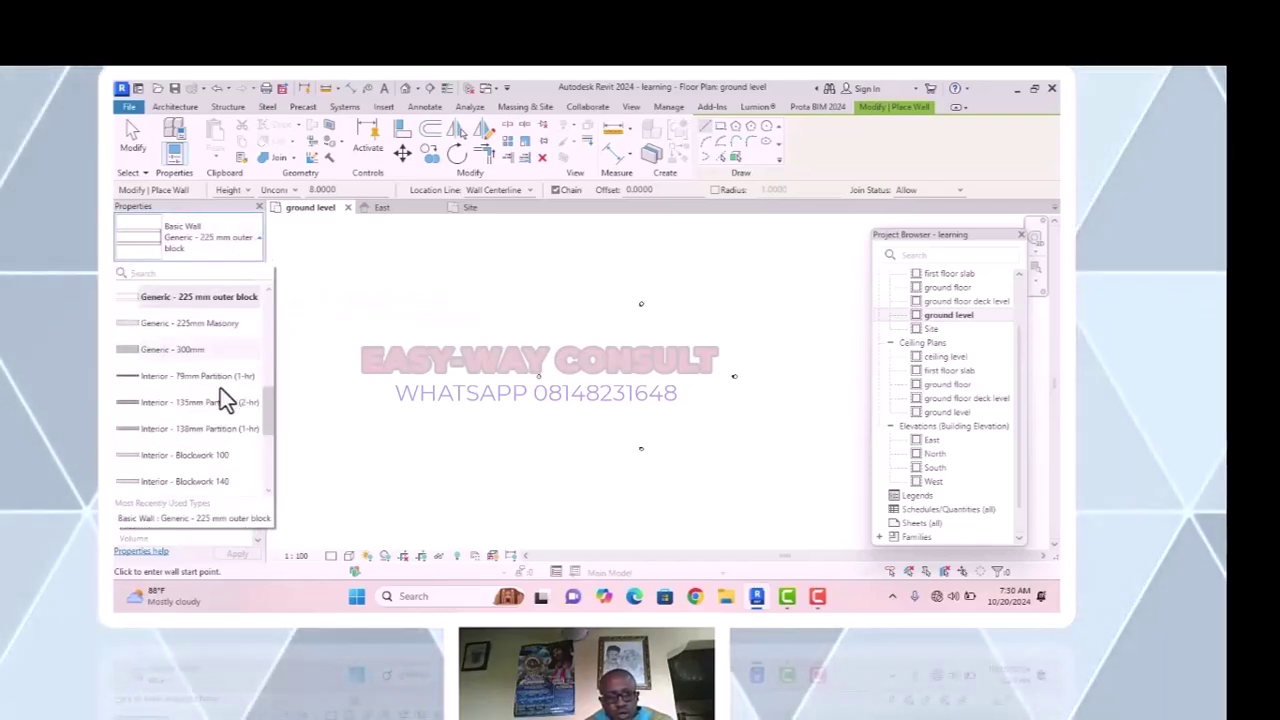
pyautogui.moveTo(278, 418); pyautogui.dragTo(260, 503)
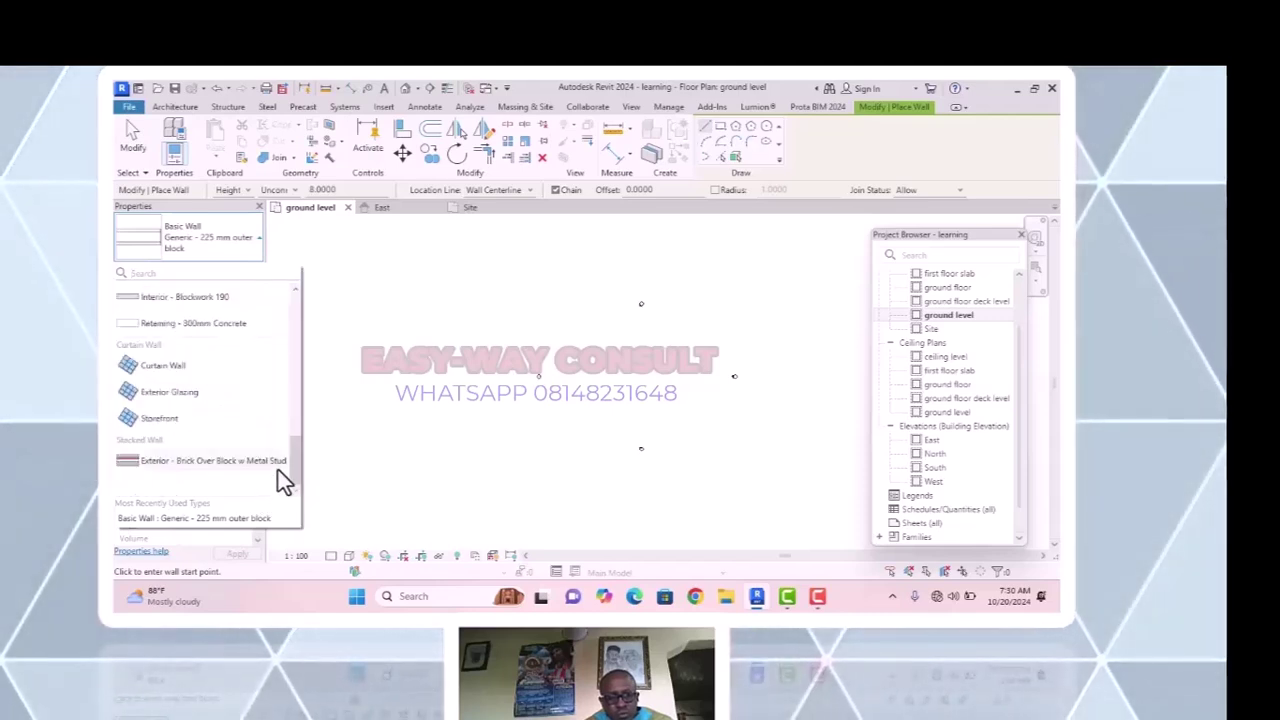
pyautogui.moveTo(294, 466); pyautogui.dragTo(287, 397)
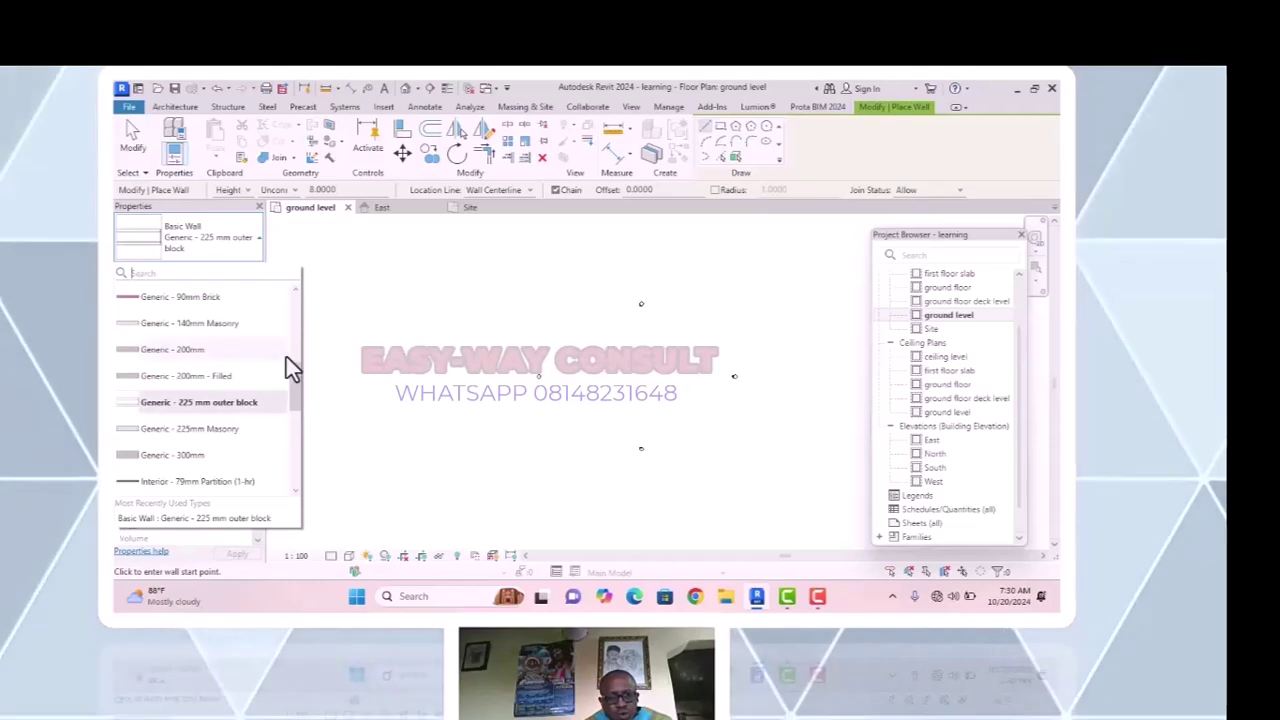
# Draw one horizontal wall segment about 33 m long between the elevation markers on the ground level plan and end the wall command.
pyautogui.click(366, 346)
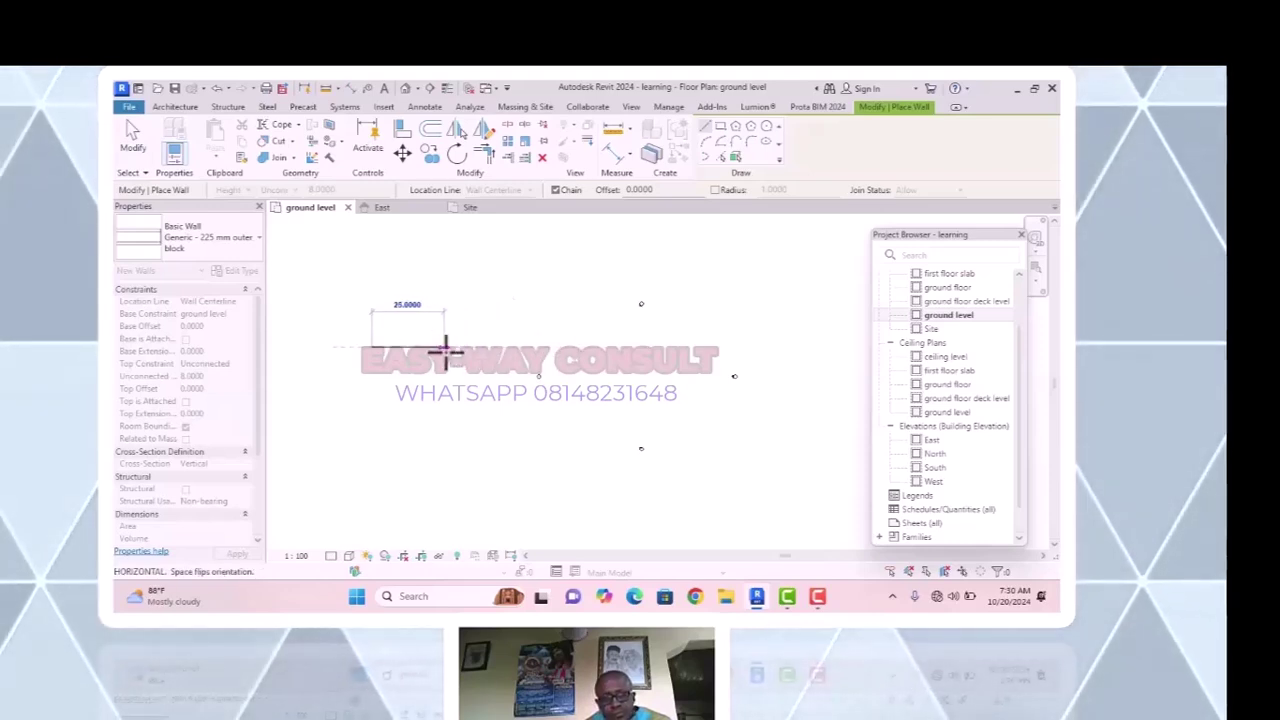
pyautogui.press('Escape')
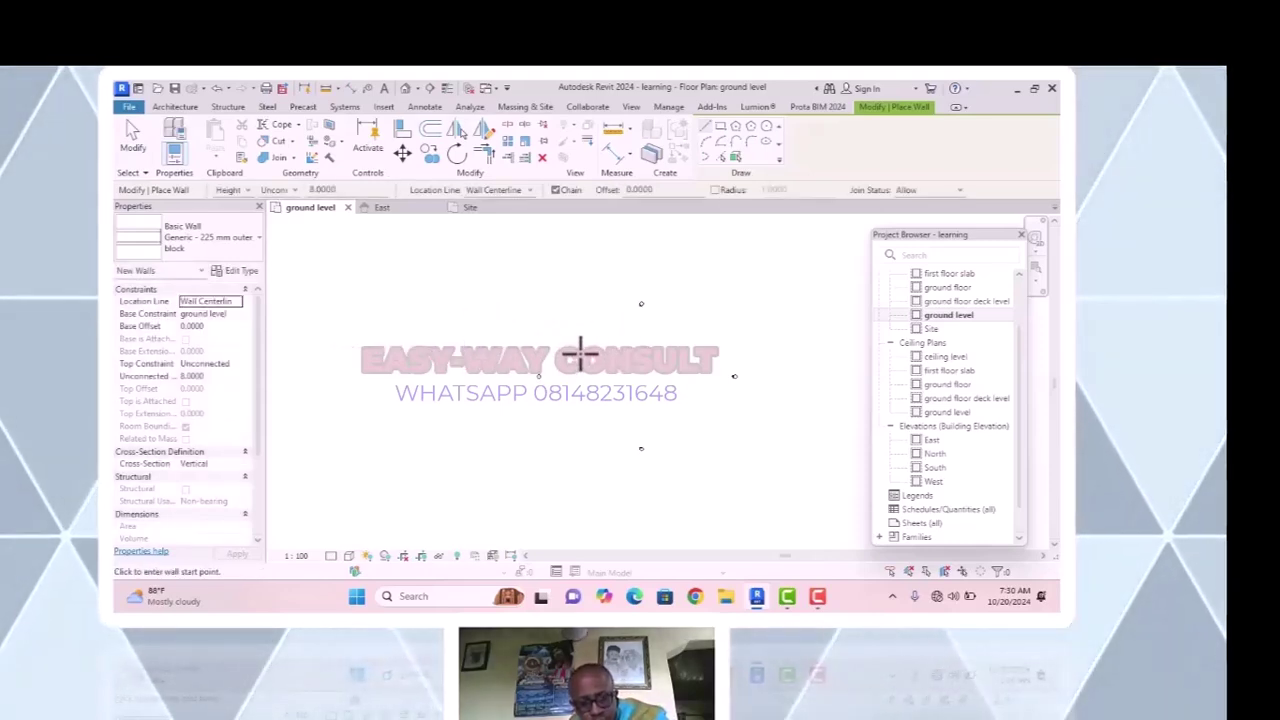
pyautogui.click(580, 355)
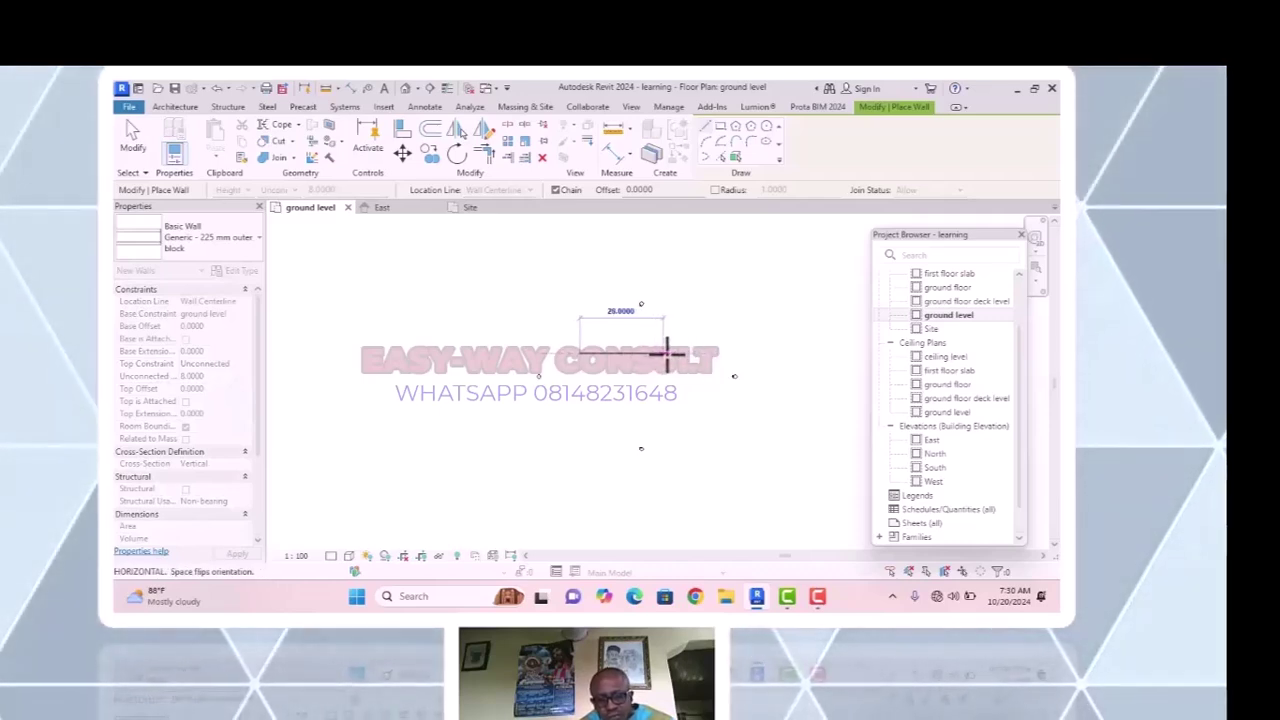
pyautogui.click(675, 355)
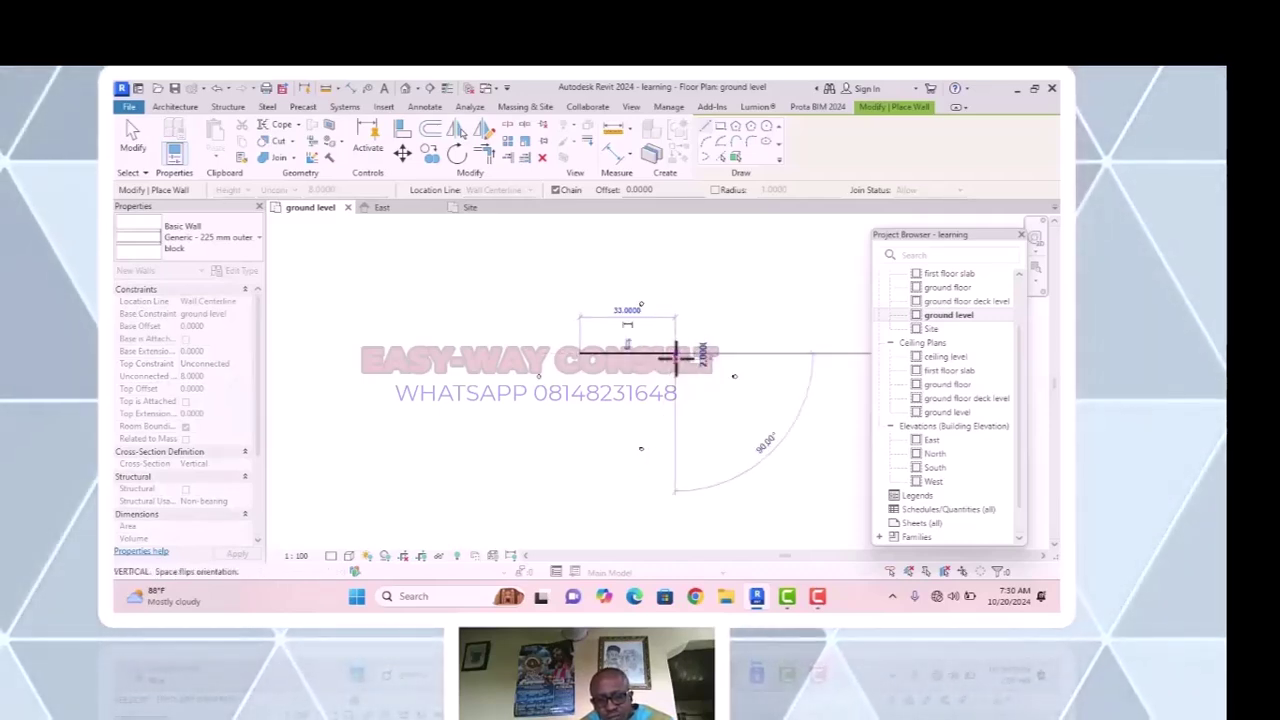
pyautogui.press('Escape')
pyautogui.scroll(5, 609, 367)
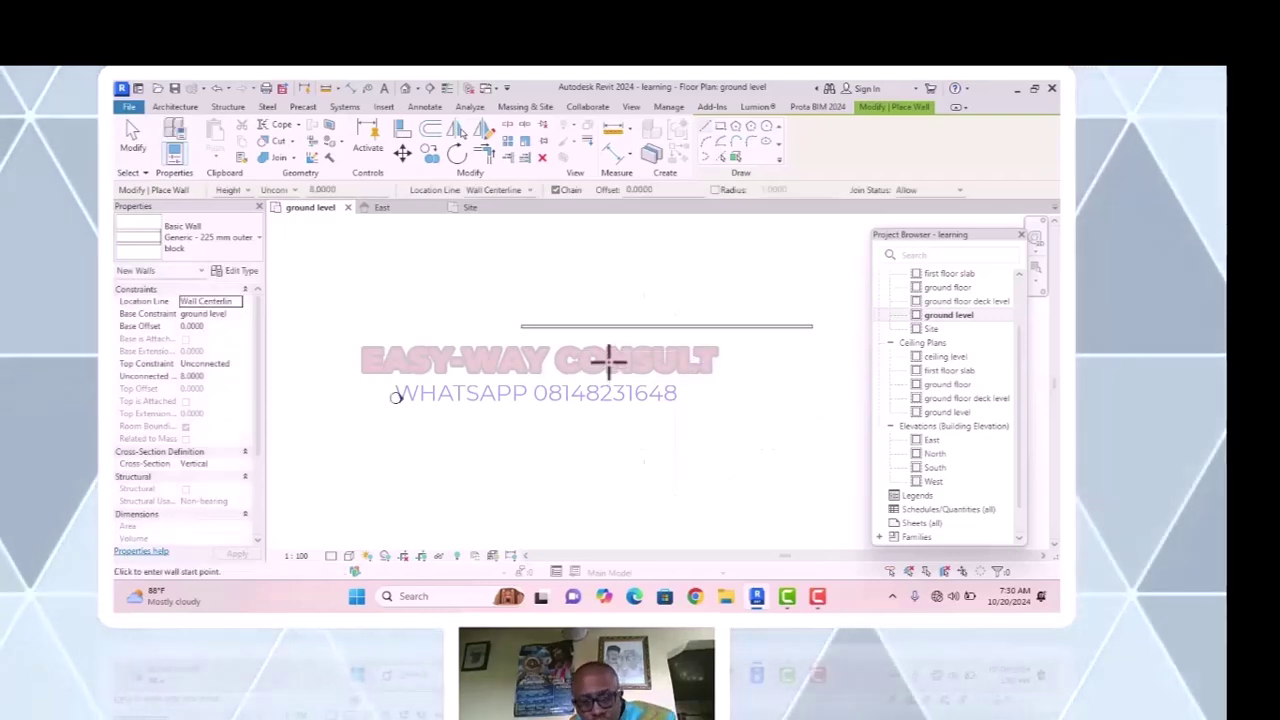
pyautogui.scroll(3, 624, 322)
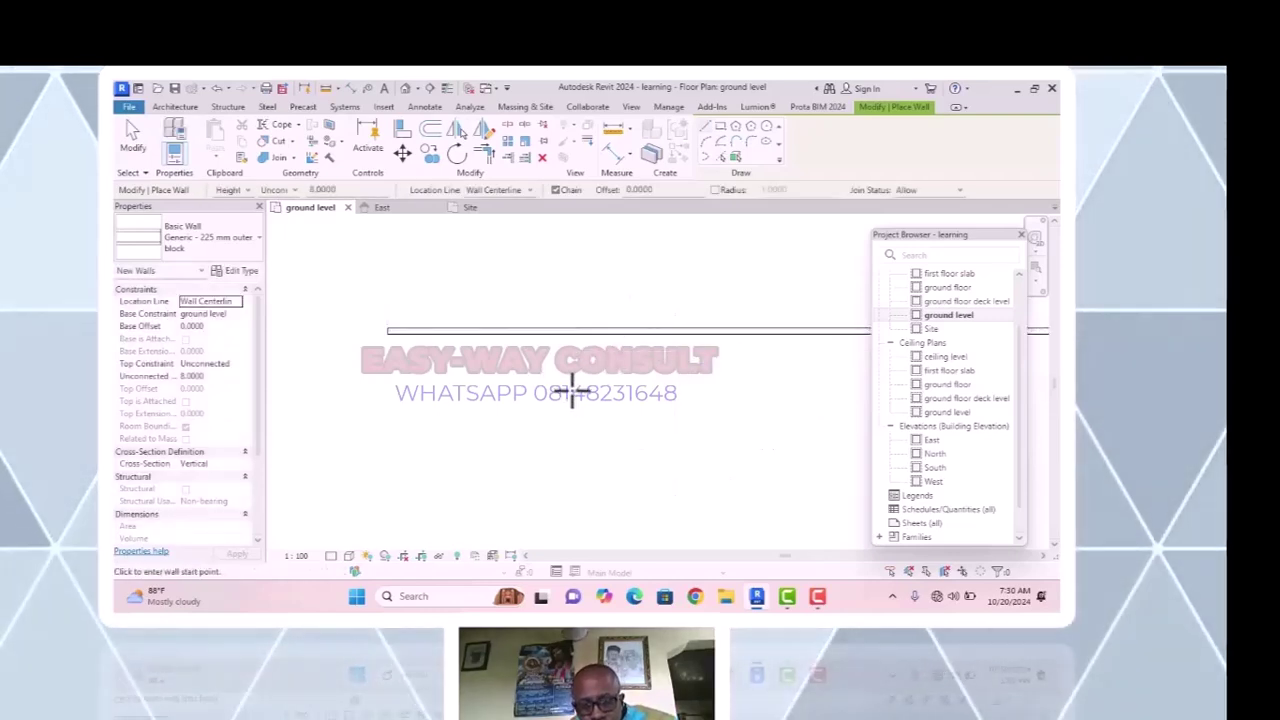
pyautogui.press('Escape')
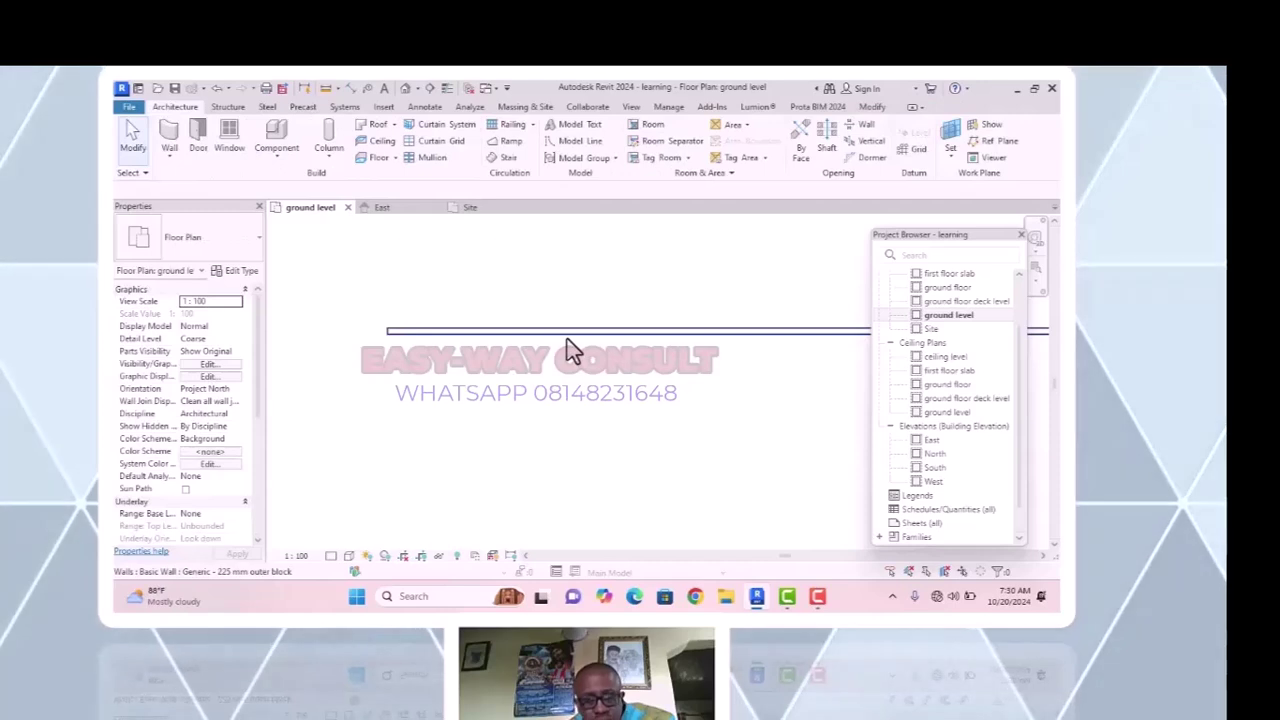
# Open the default 3D view and turn the model to face the long side of the placed wall.
pyautogui.click(567, 339)
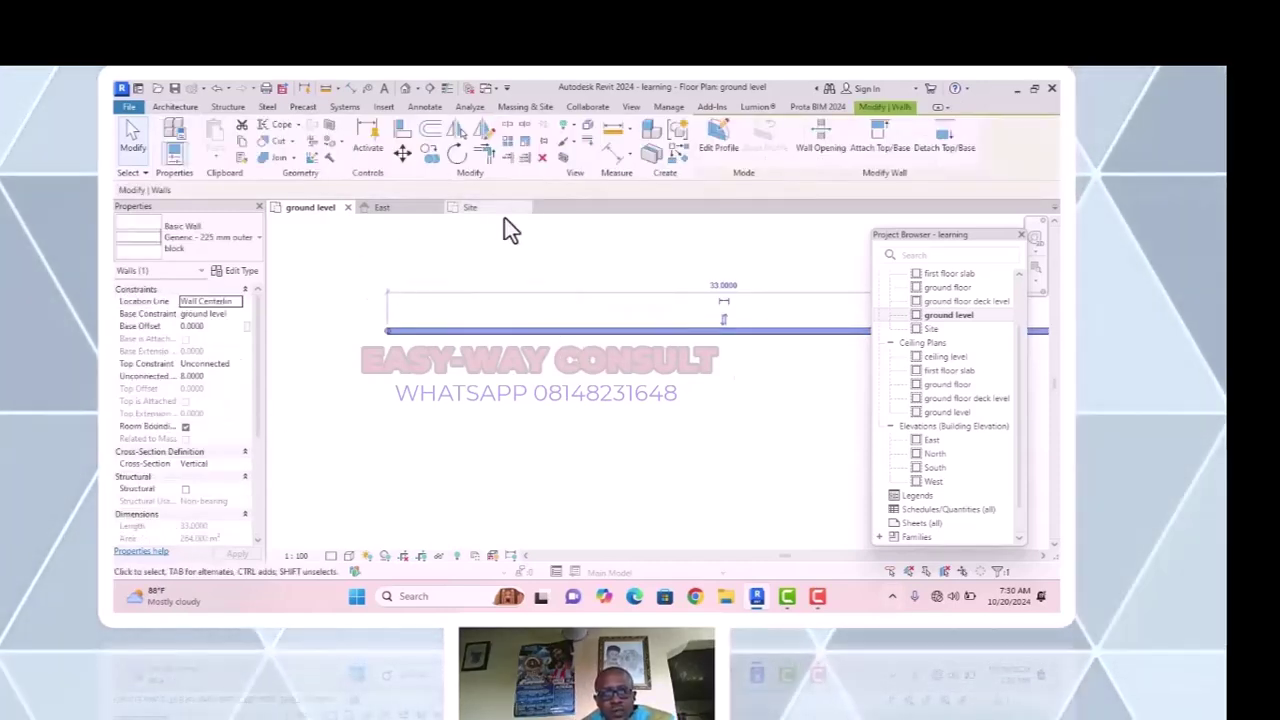
pyautogui.click(405, 91)
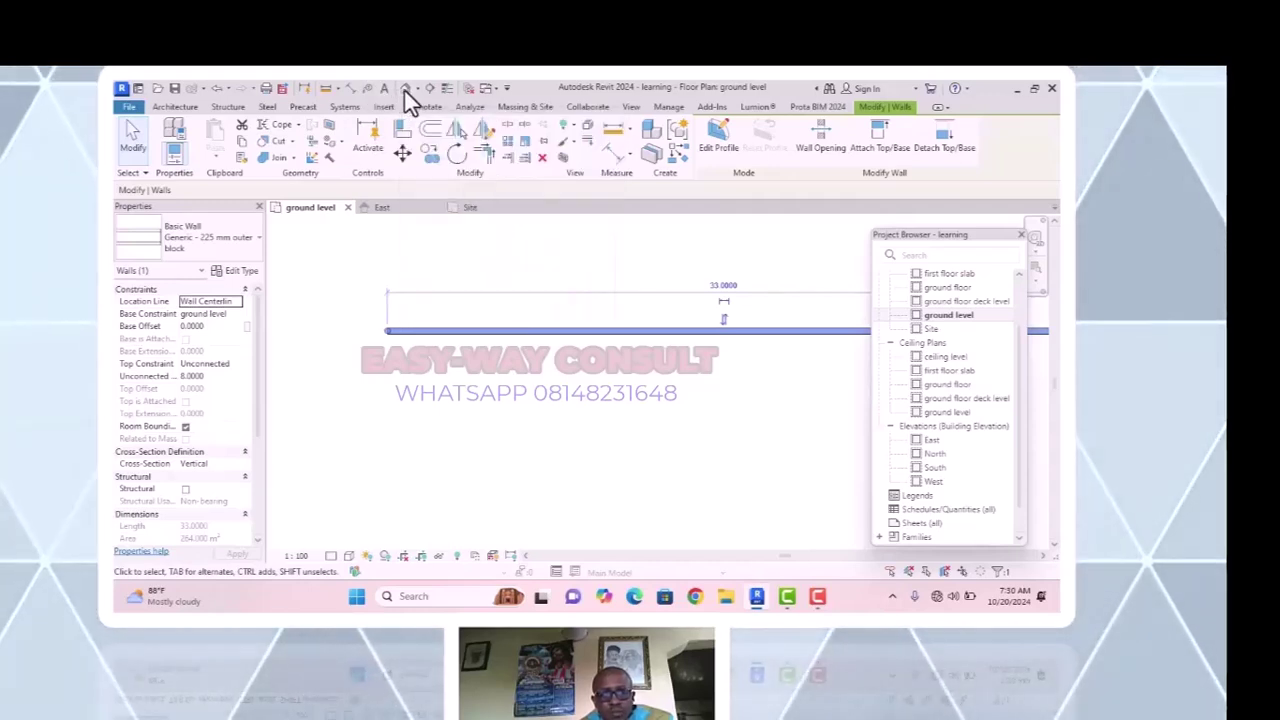
pyautogui.press('Escape')
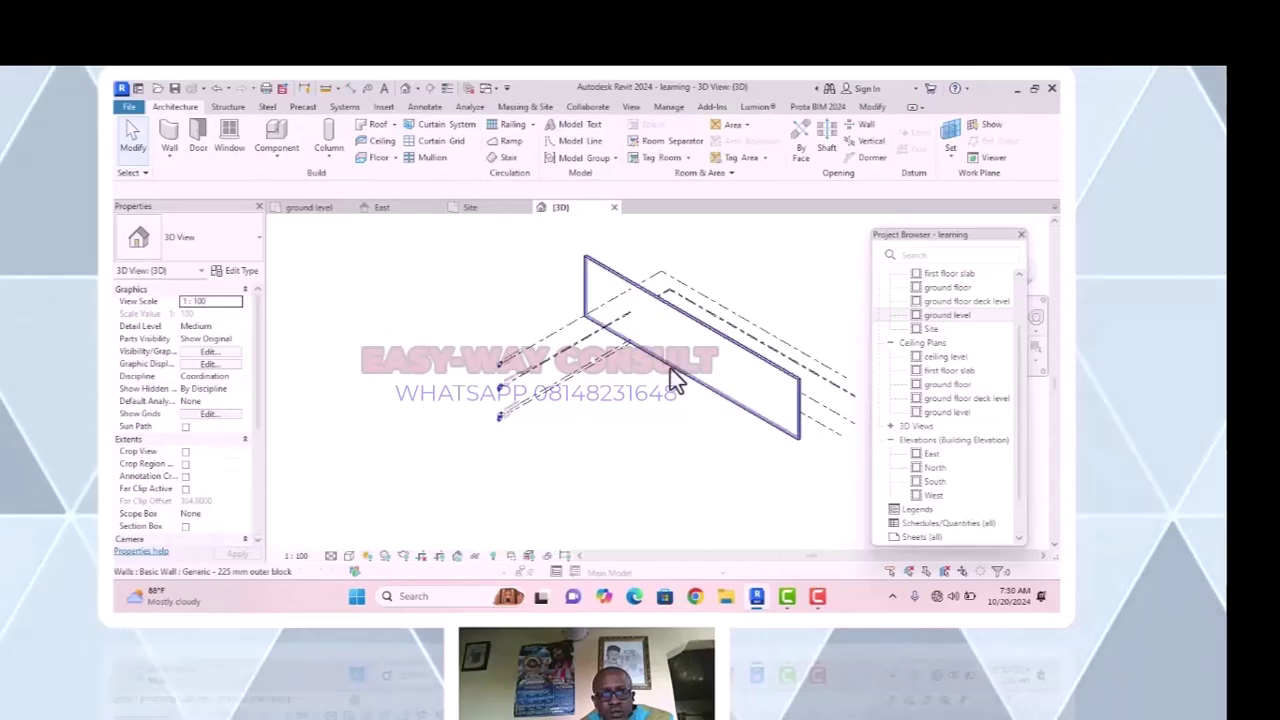
pyautogui.scroll(-2, 670, 375)
pyautogui.keyDown('shift'); pyautogui.moveTo(720, 477); pyautogui.dragTo(766, 394, button='middle'); pyautogui.keyUp('shift')
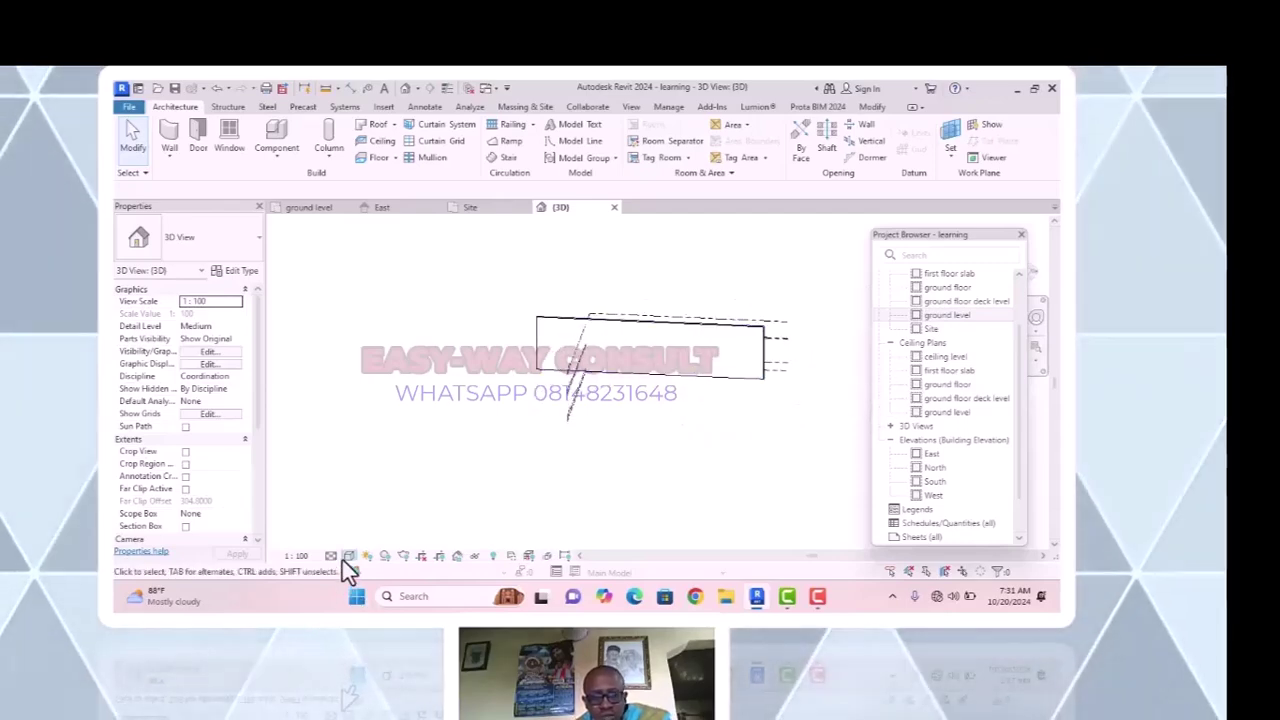
# Set the 3D view's visual style to Realistic and inspect the wall's painted faces from both sides.
pyautogui.click(347, 556)
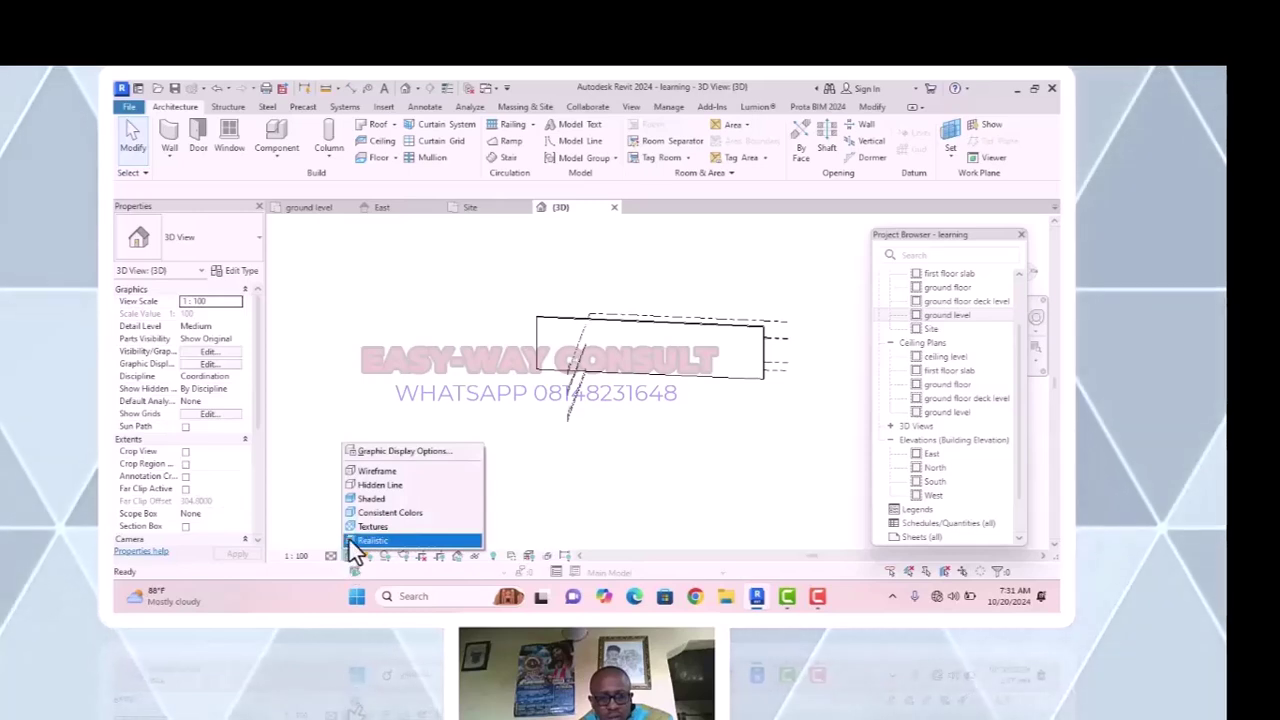
pyautogui.click(364, 543)
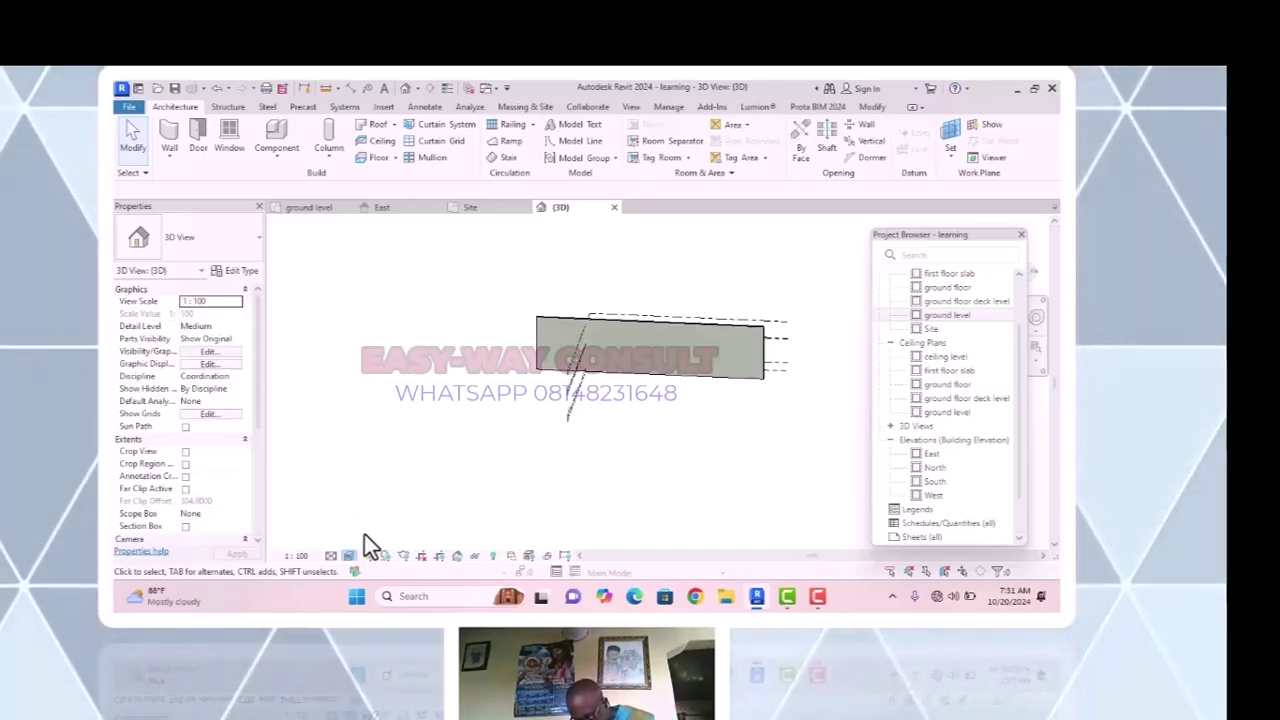
pyautogui.scroll(-2, 461, 448)
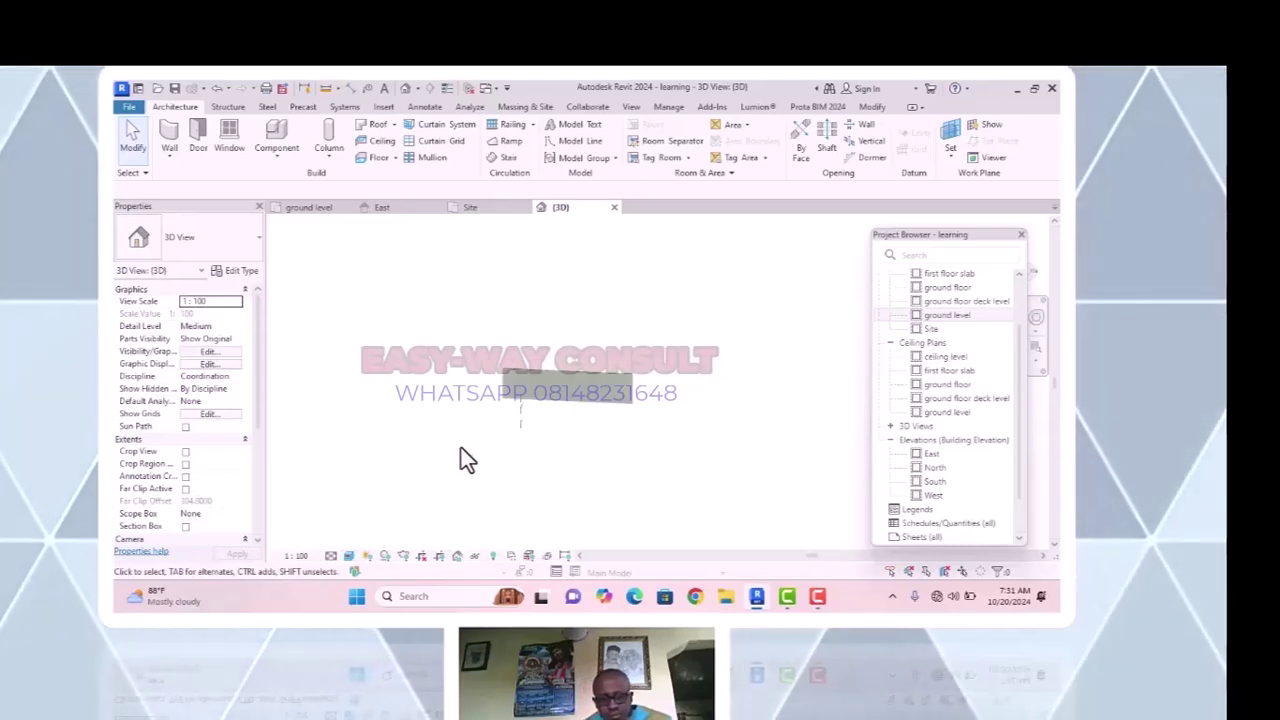
pyautogui.keyDown('shift'); pyautogui.moveTo(489, 440); pyautogui.dragTo(682, 426, button='middle'); pyautogui.keyUp('shift')
pyautogui.keyDown('shift'); pyautogui.moveTo(769, 408); pyautogui.dragTo(452, 360, button='middle'); pyautogui.keyUp('shift')
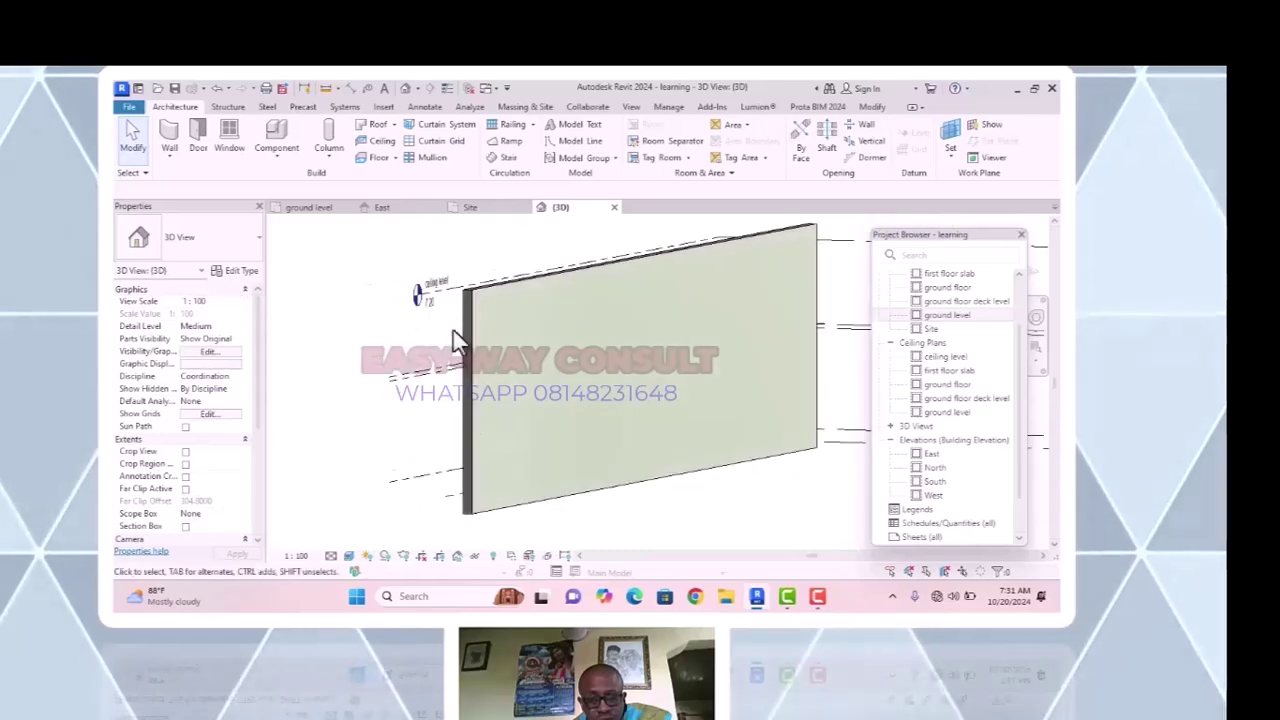
# Open the out wall colour material of the exterior Finish 1 [4] layer from the placed wall's type structure.
pyautogui.click(474, 298)
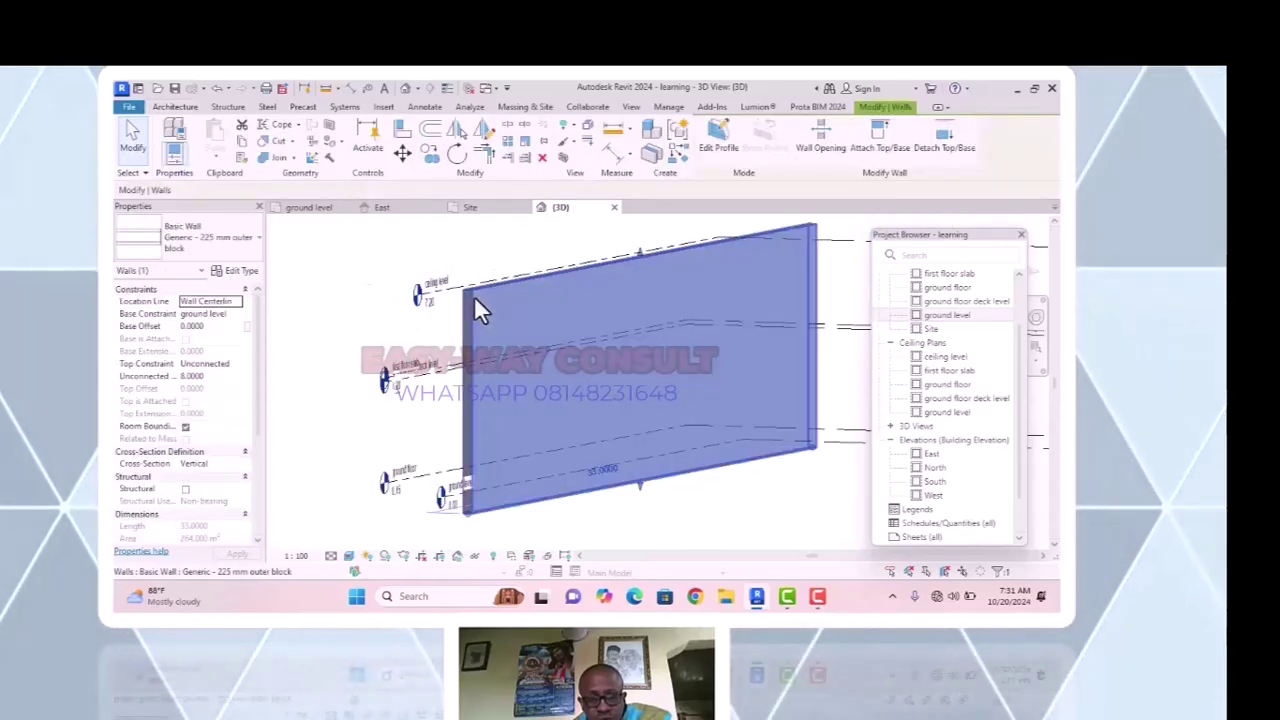
pyautogui.click(236, 249)
pyautogui.click(236, 249)
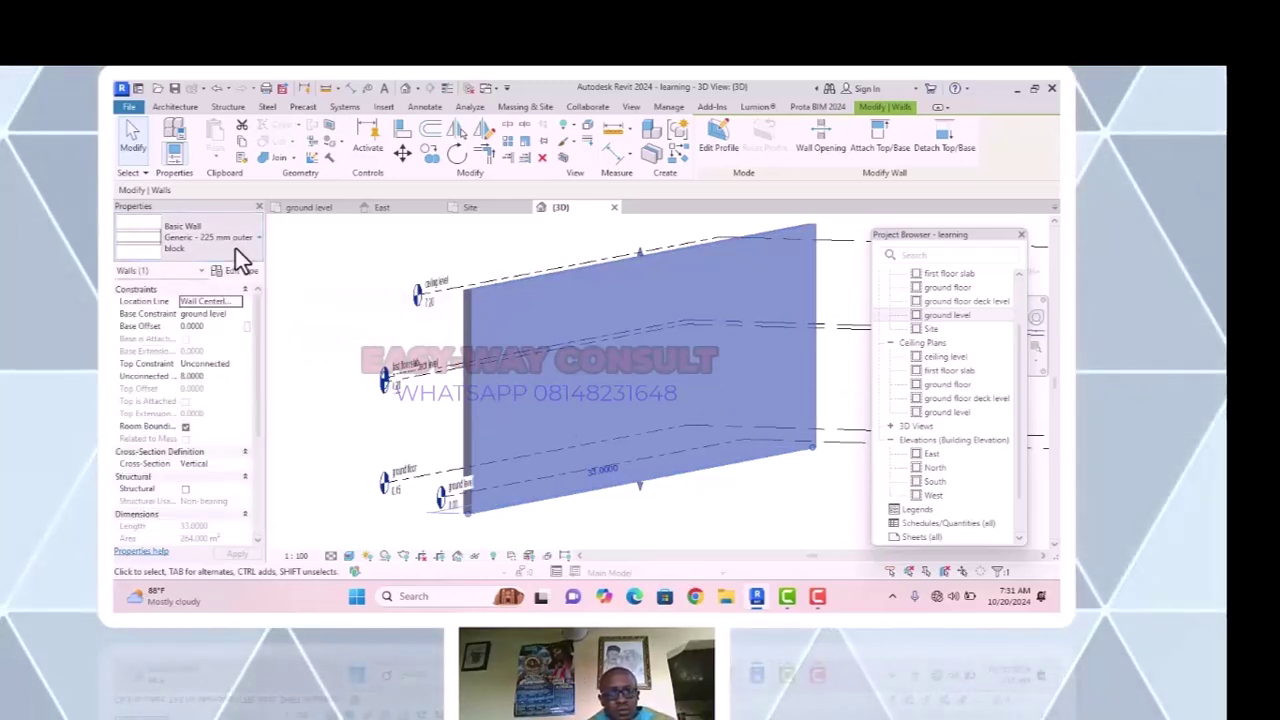
pyautogui.click(240, 271)
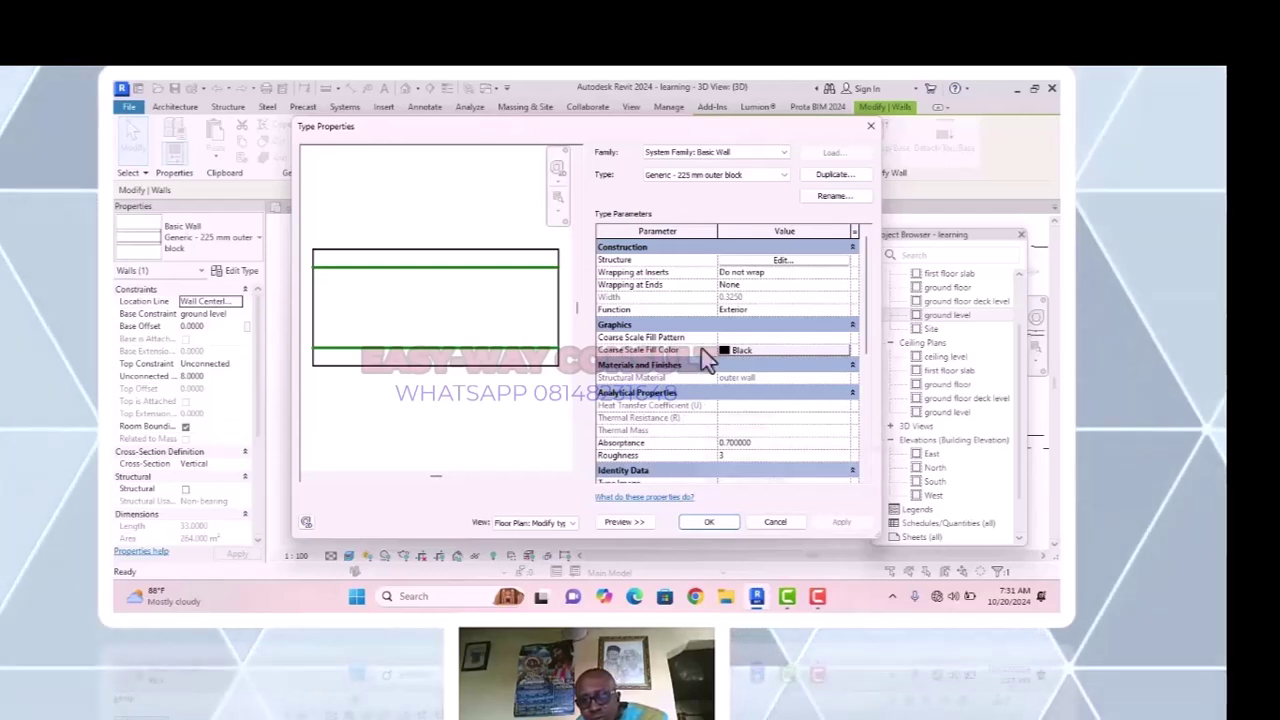
pyautogui.click(783, 261)
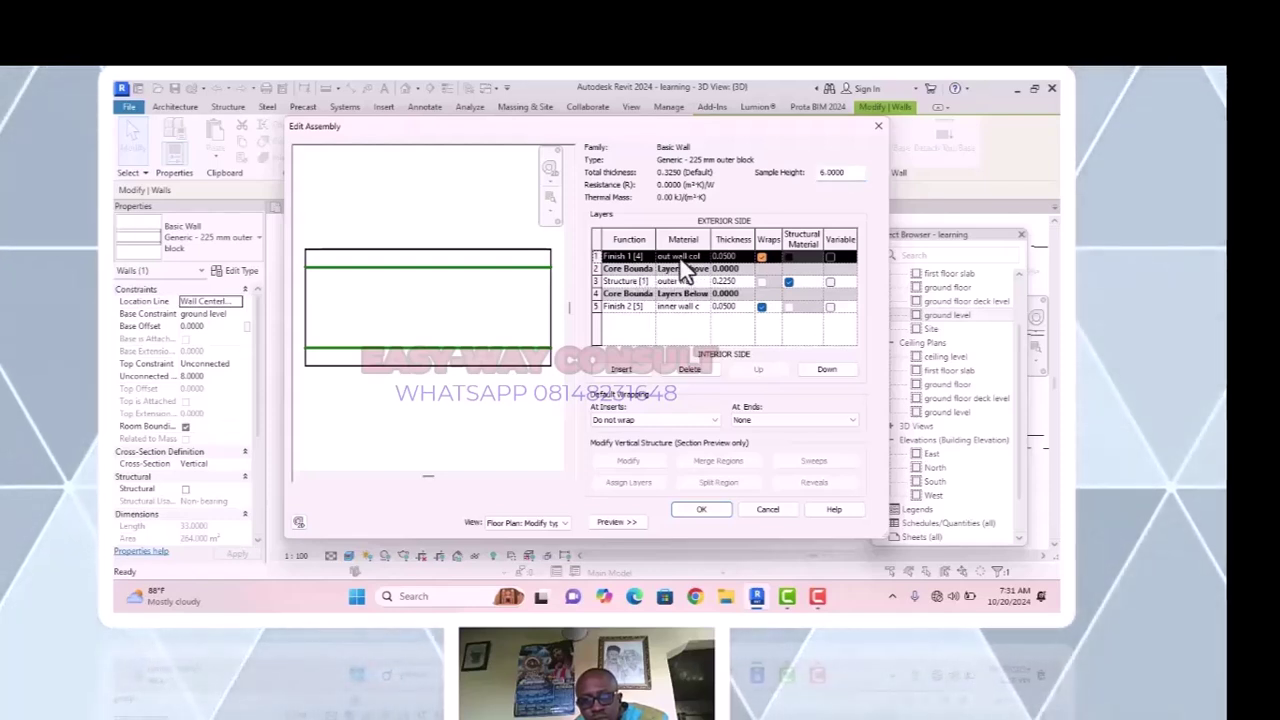
pyautogui.click(680, 259)
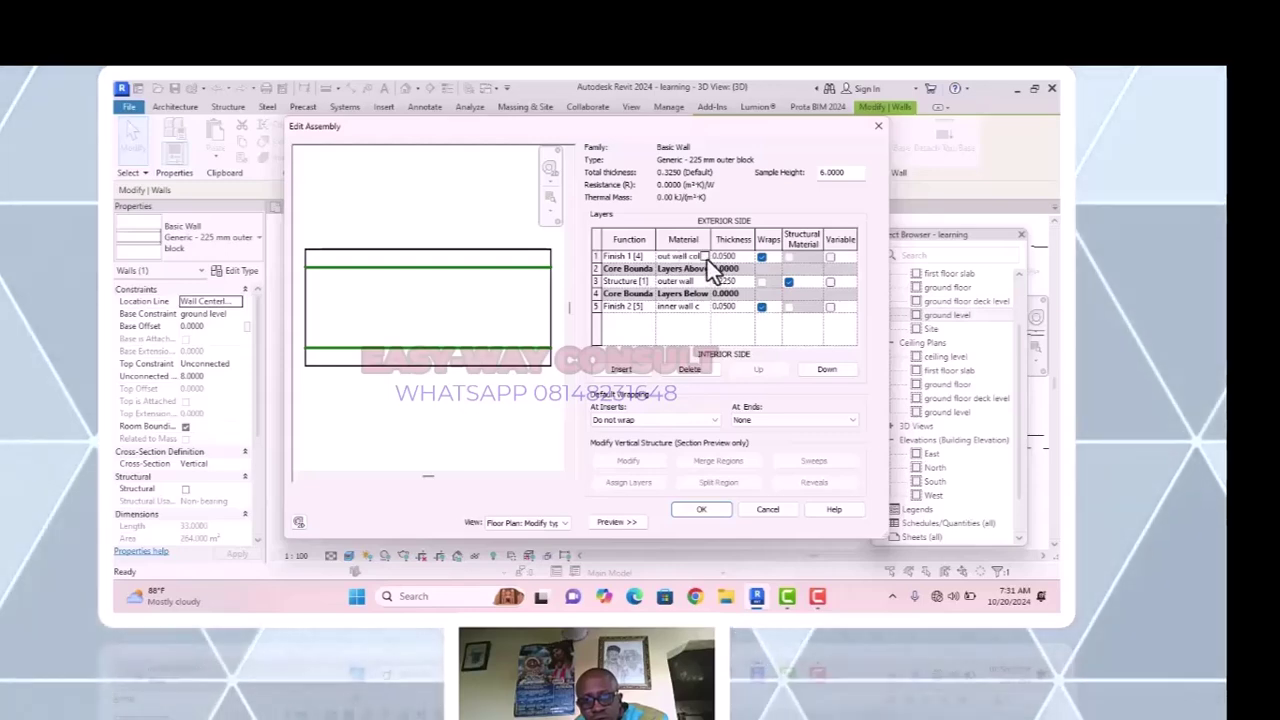
pyautogui.click(706, 258)
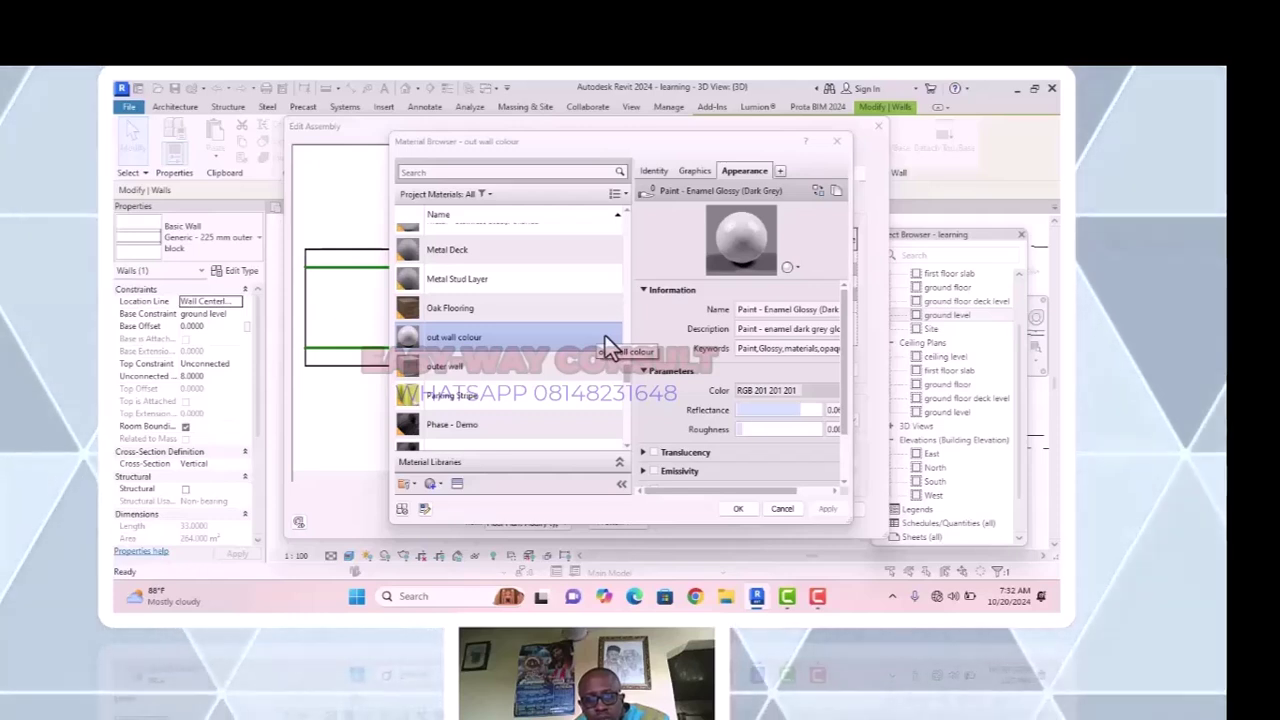
# Change the out wall colour material's appearance color to the dark blue RGB 70 77 134 and apply it.
pyautogui.scroll(-1, 520, 430)
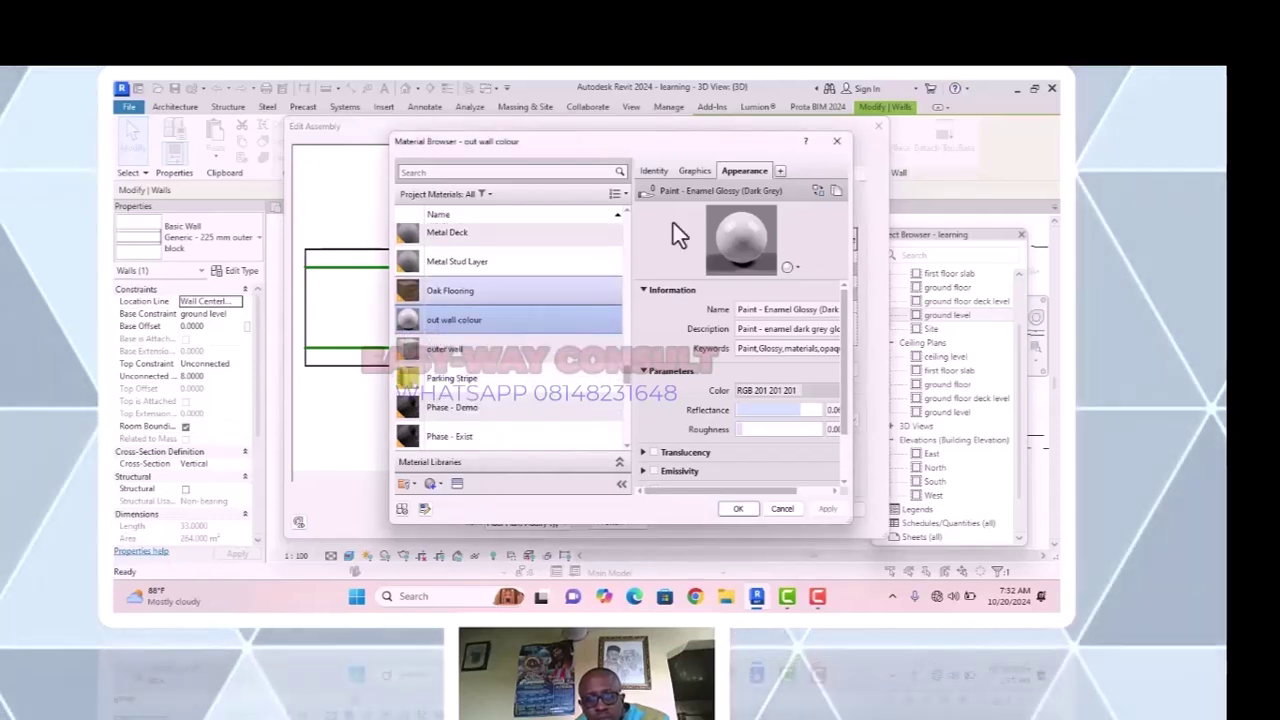
pyautogui.click(700, 172)
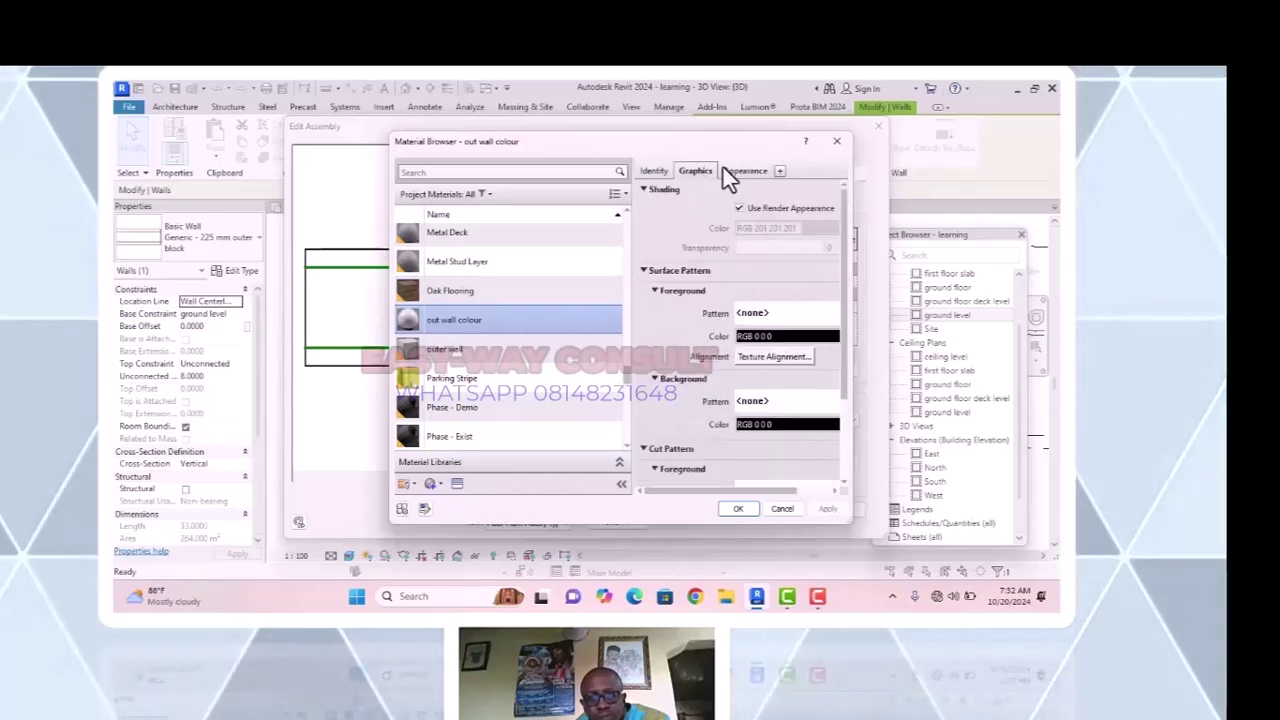
pyautogui.click(735, 171)
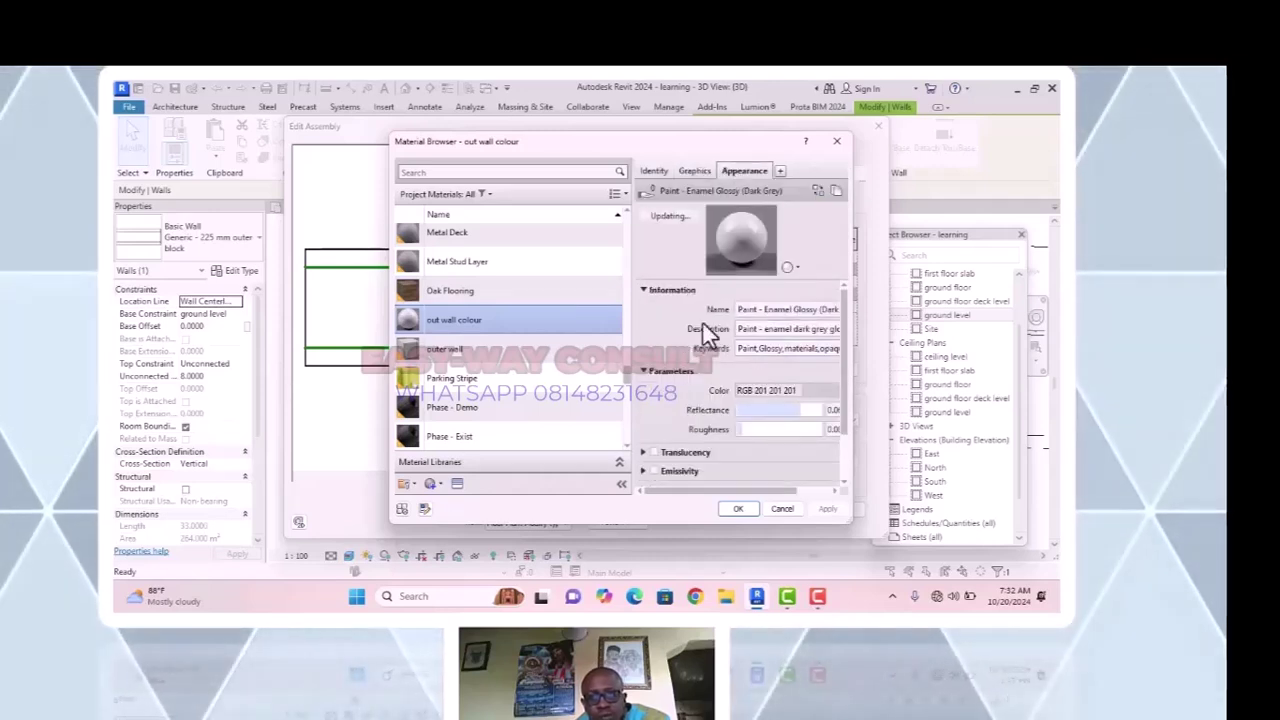
pyautogui.scroll(-2, 760, 340)
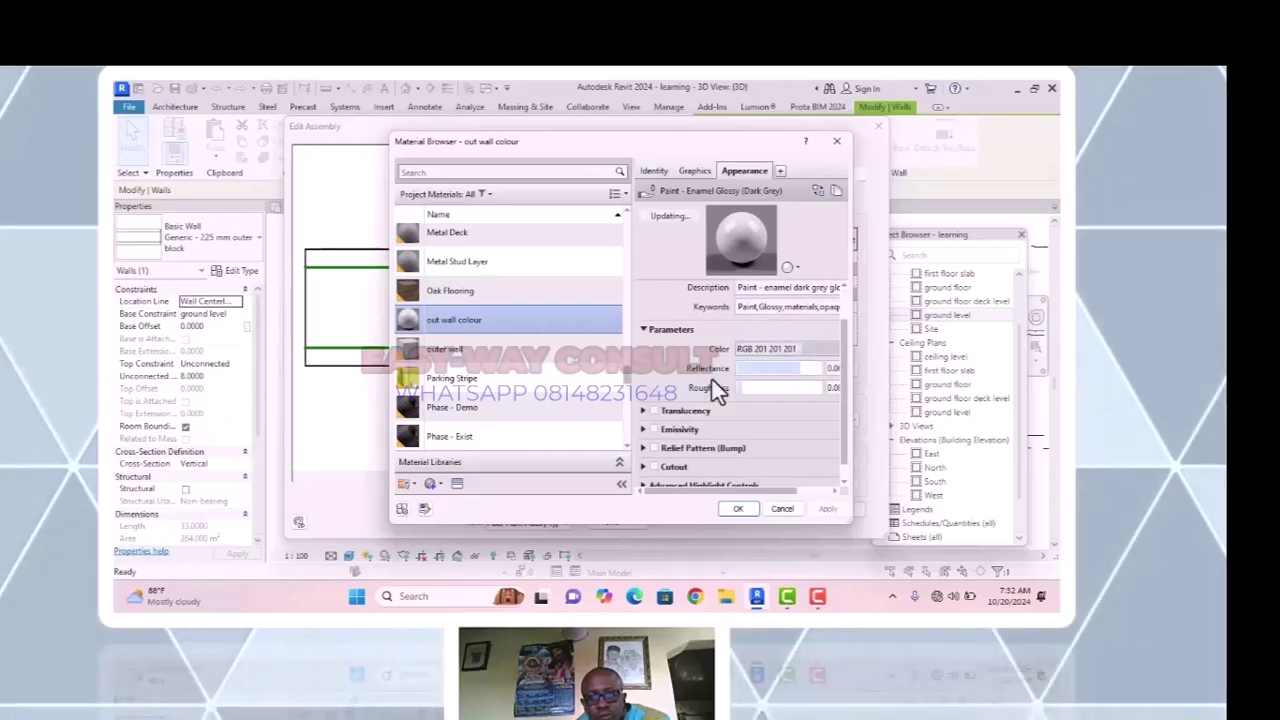
pyautogui.click(818, 350)
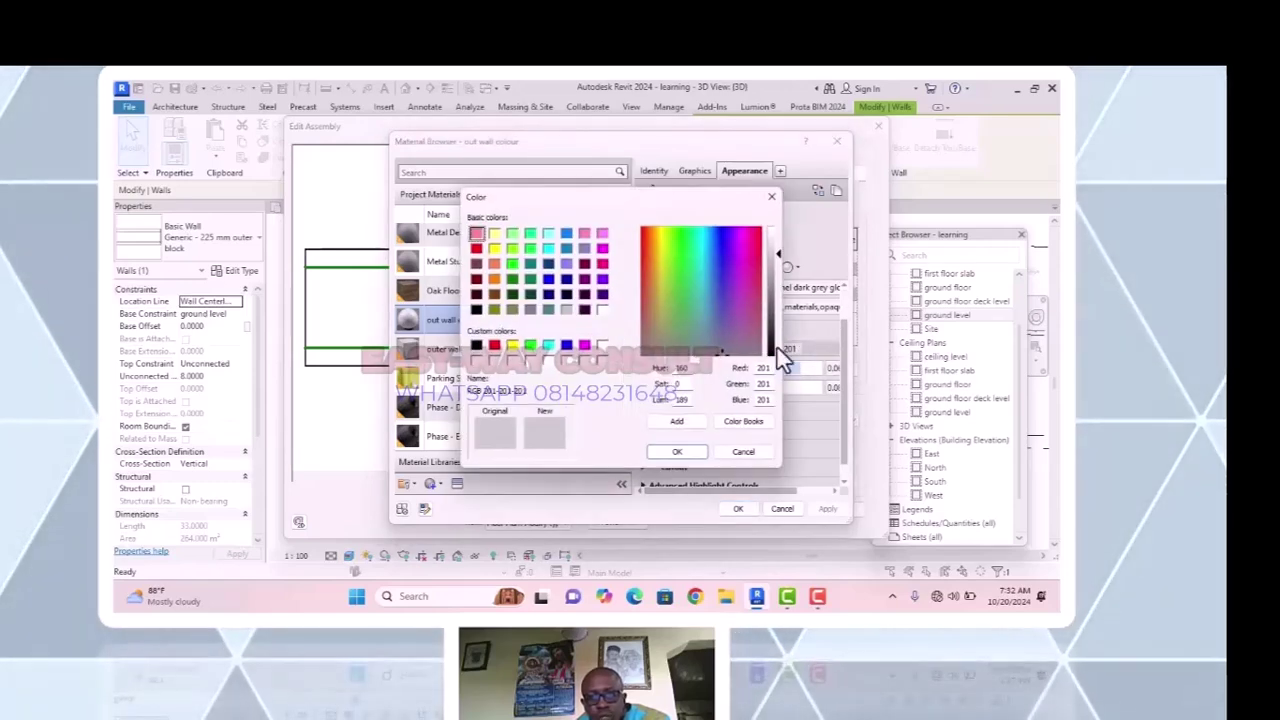
pyautogui.click(661, 312)
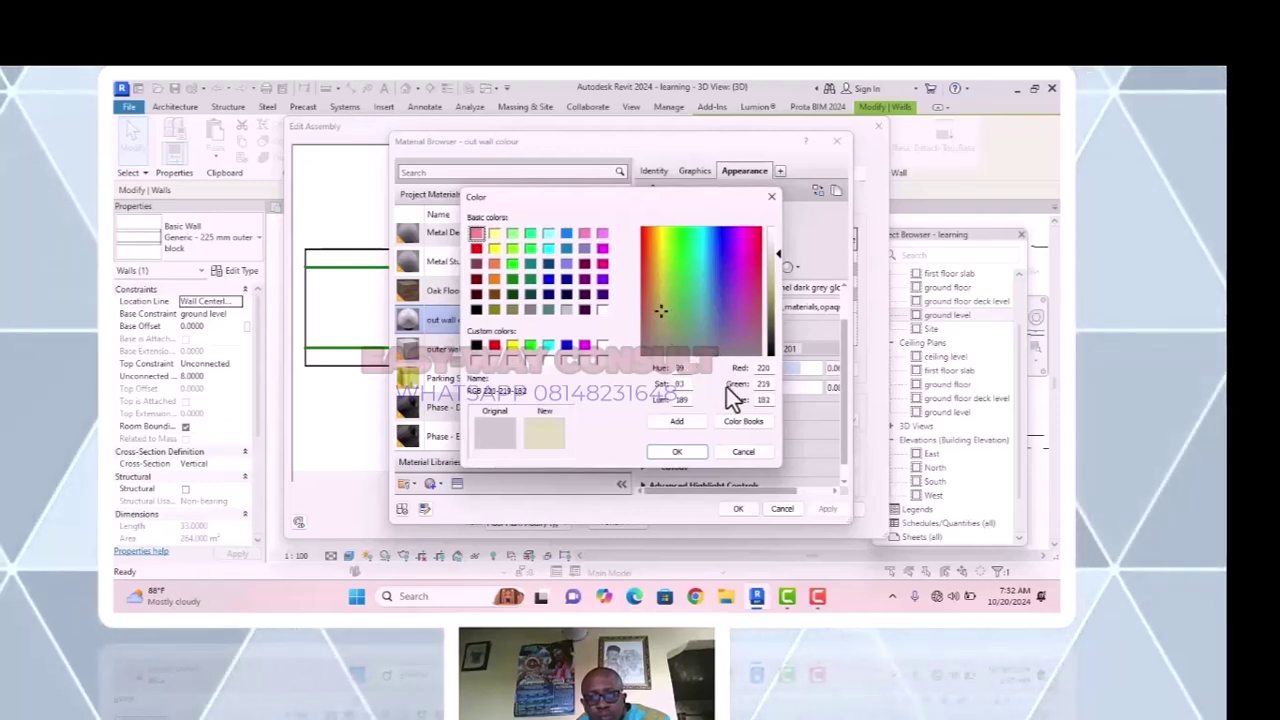
pyautogui.moveTo(777, 255); pyautogui.dragTo(777, 306)
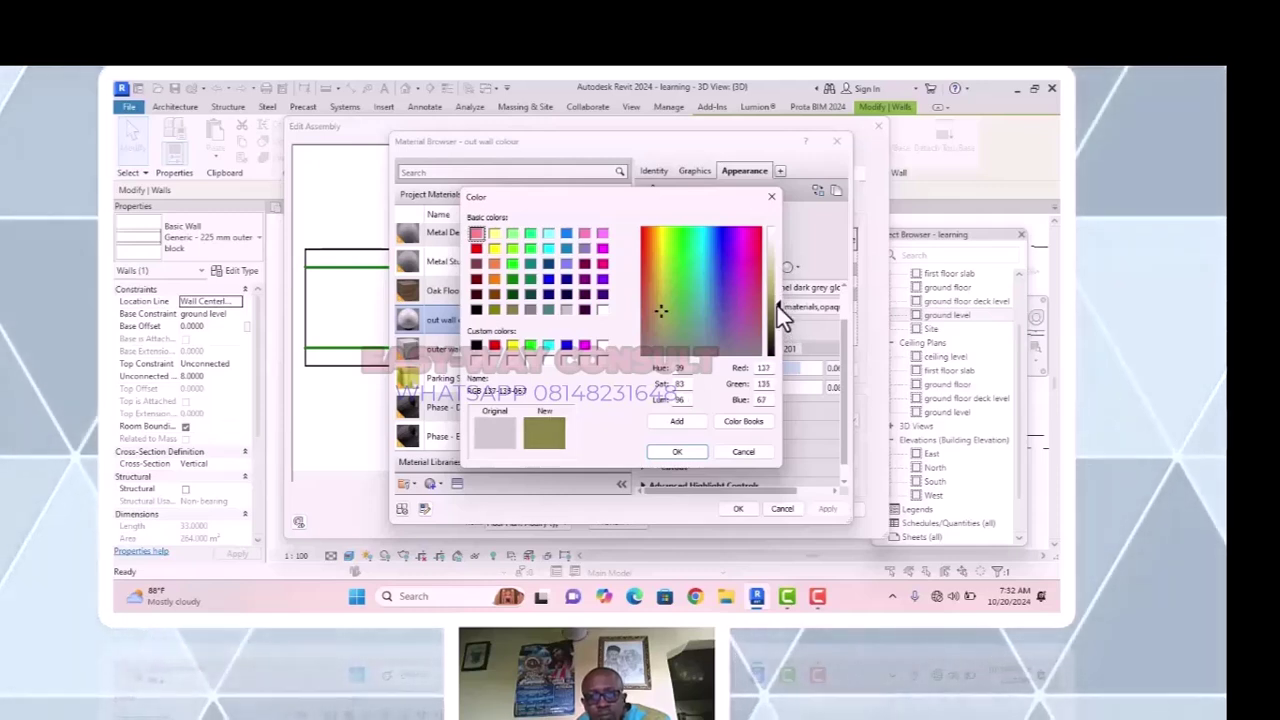
pyautogui.click(719, 315)
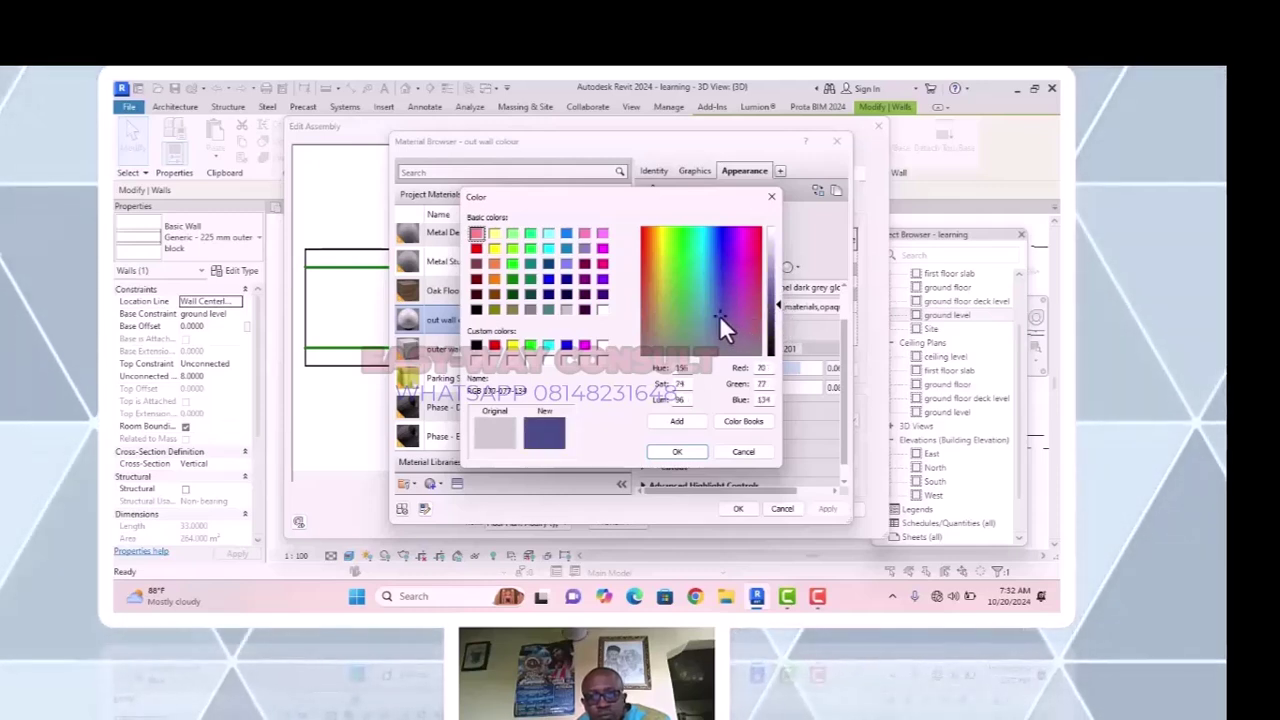
pyautogui.click(700, 455)
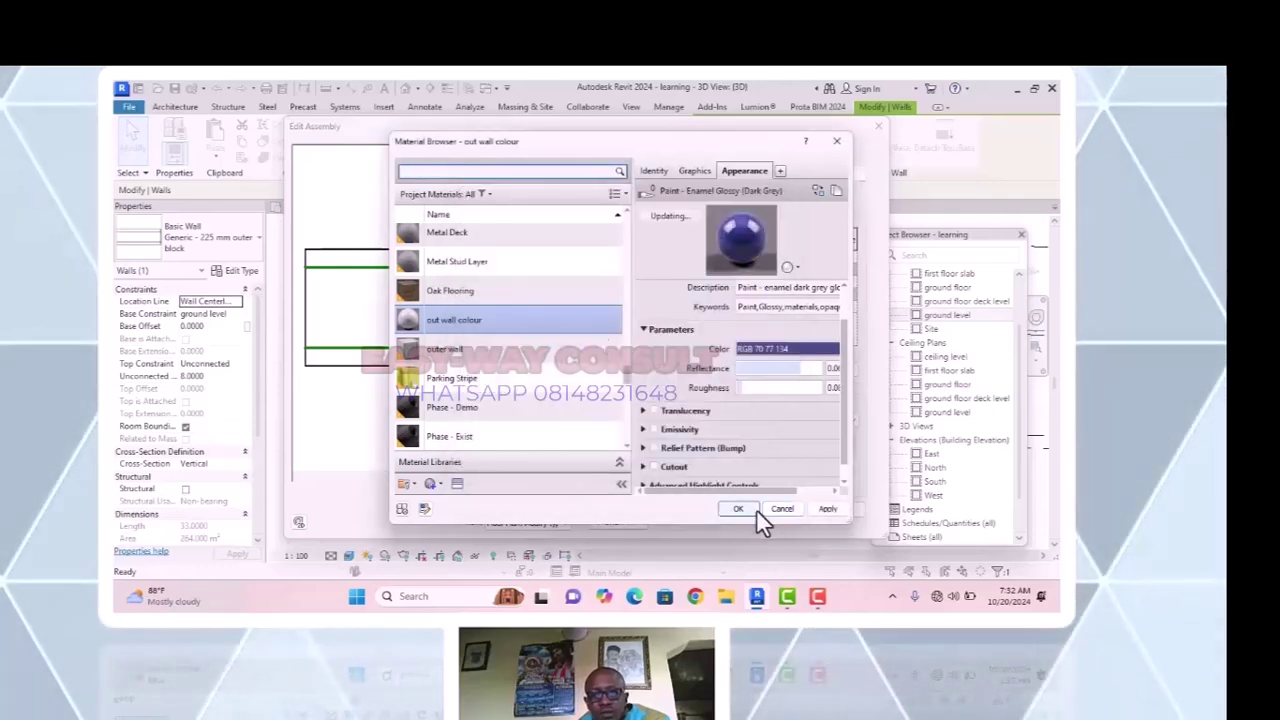
pyautogui.click(819, 508)
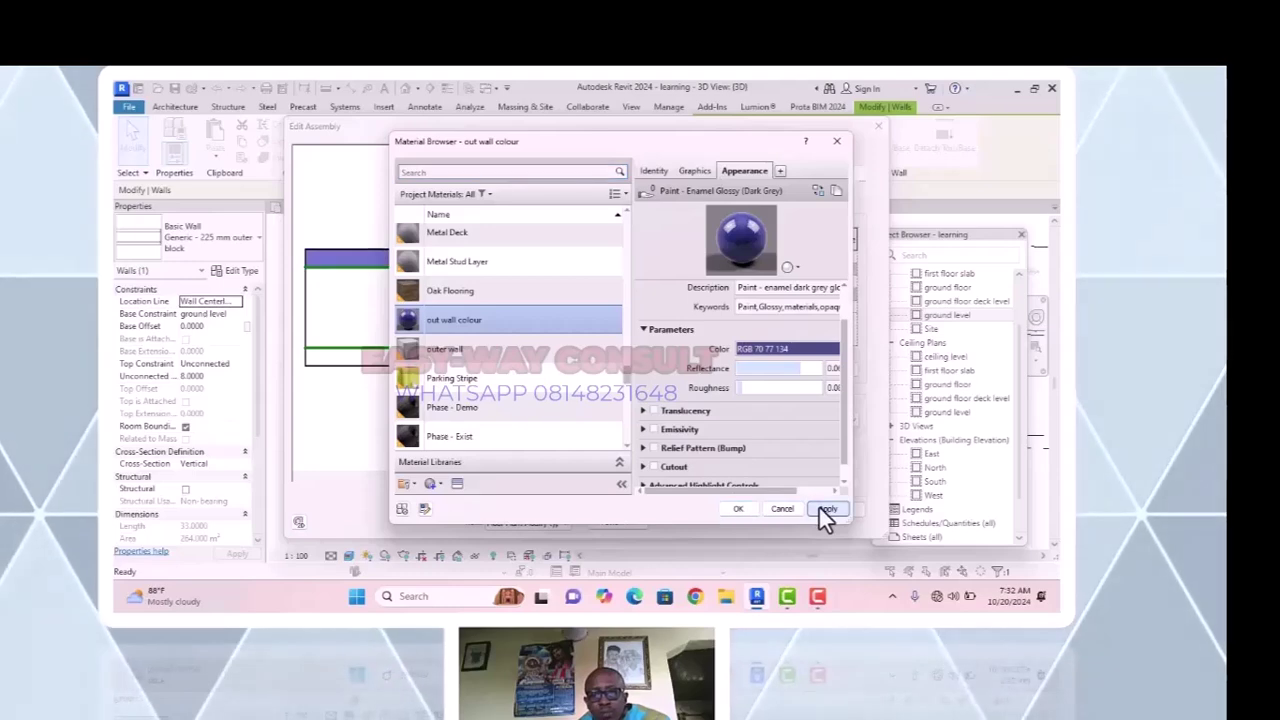
# Accept the out wall colour change and apply the updated structure to the Generic - 225 mm outer block wall type.
pyautogui.click(738, 509)
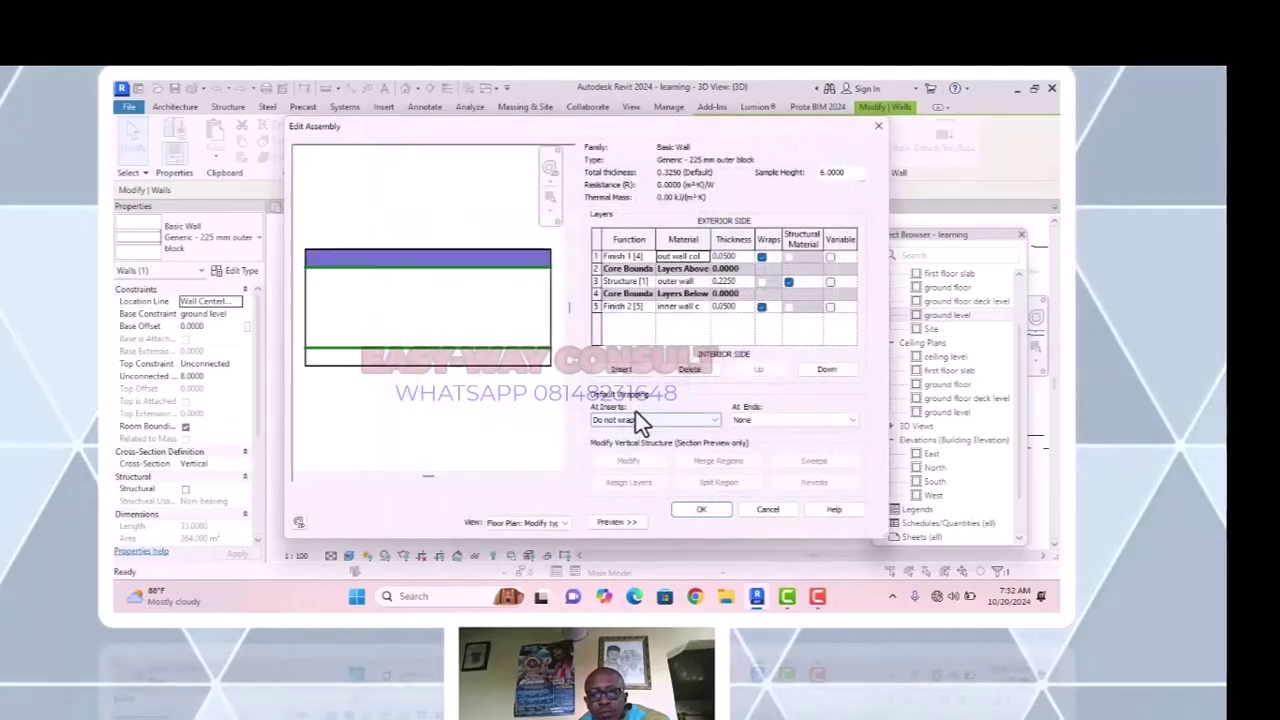
pyautogui.click(702, 510)
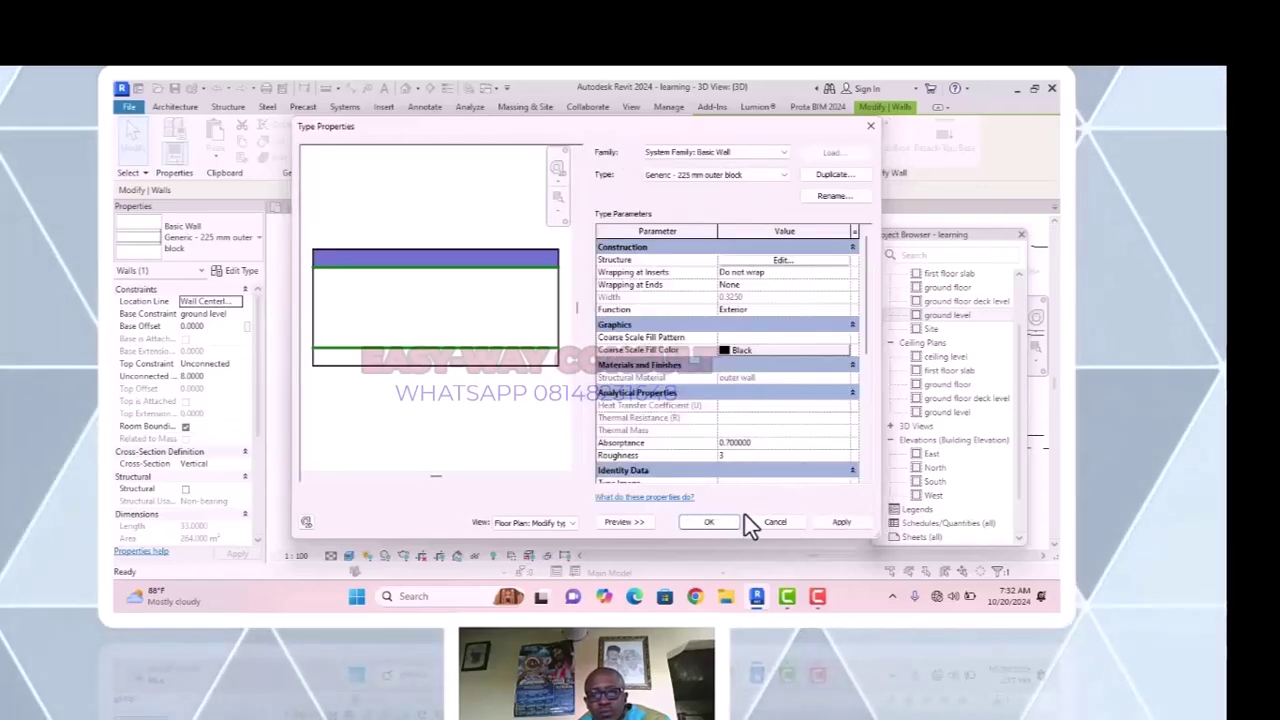
pyautogui.click(830, 524)
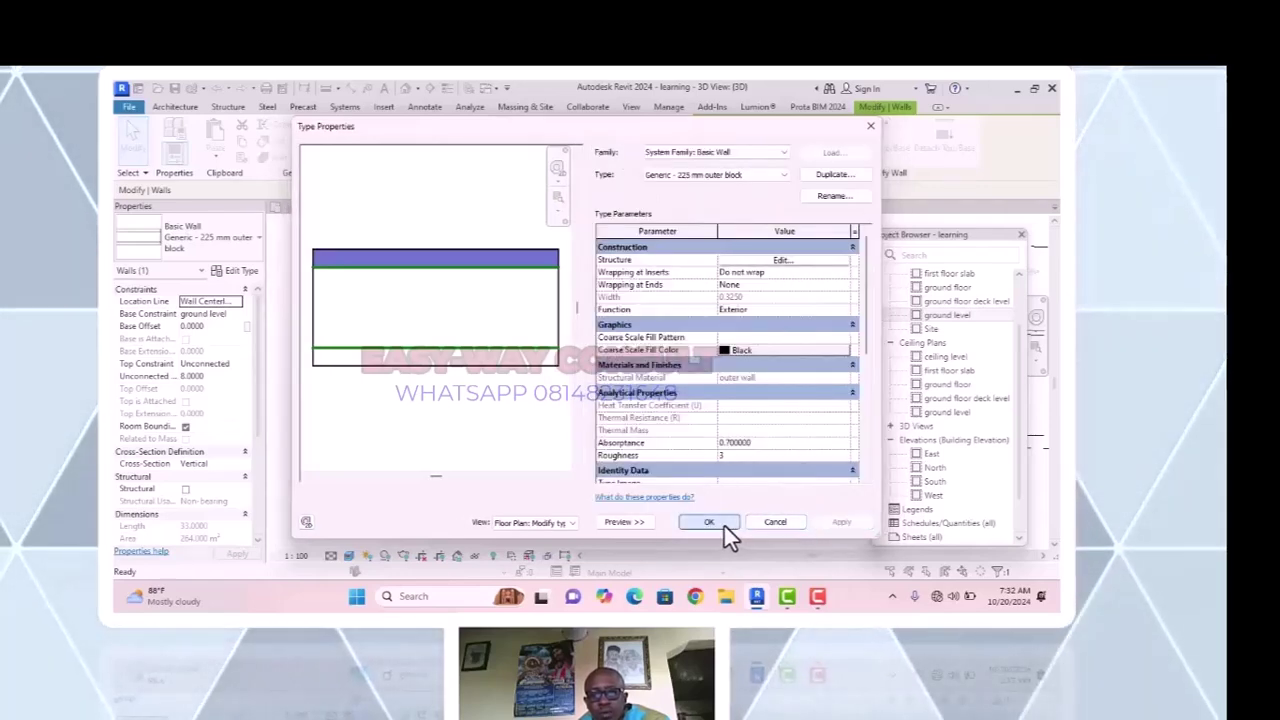
pyautogui.click(722, 523)
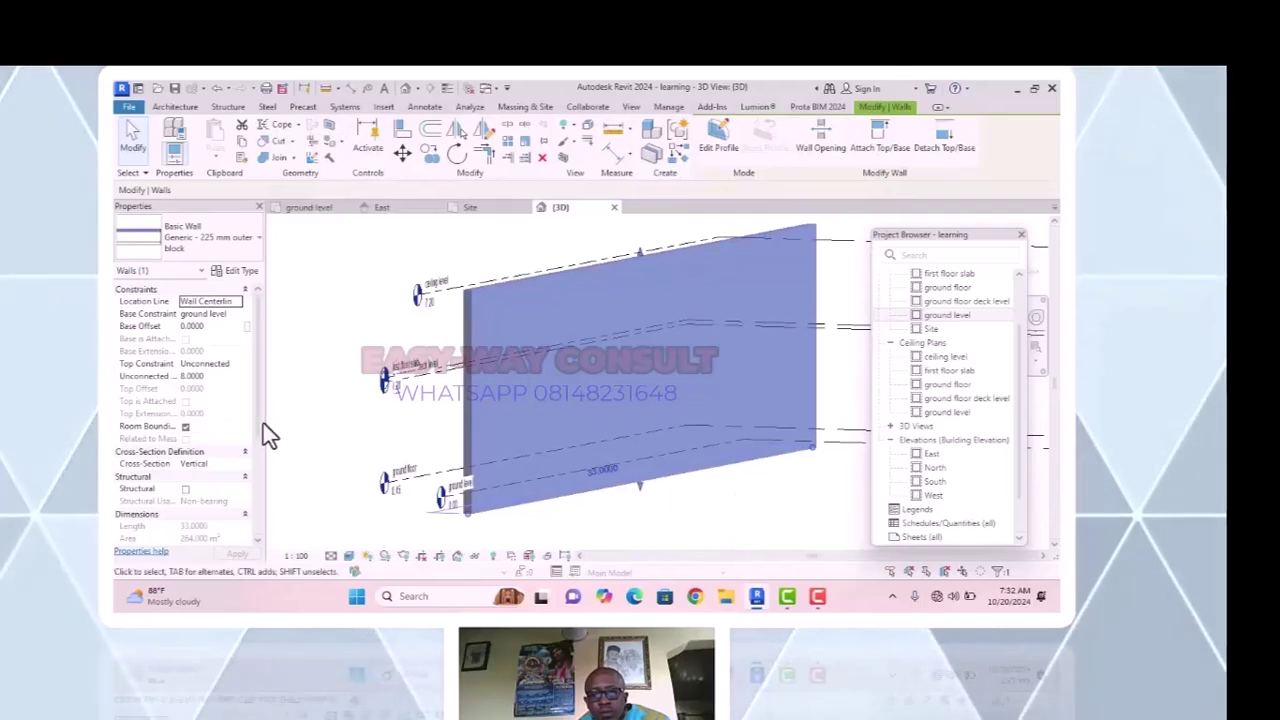
pyautogui.click(304, 362)
pyautogui.scroll(-2, 388, 393)
pyautogui.moveTo(388, 393)
pyautogui.keyDown('shift'); pyautogui.mouseDown(button='middle')
pyautogui.moveTo(523, 363)
pyautogui.moveTo(474, 421)
pyautogui.moveTo(420, 409)
pyautogui.moveTo(423, 366)
pyautogui.moveTo(516, 352)
pyautogui.moveTo(491, 463)
pyautogui.moveTo(409, 449)
pyautogui.moveTo(378, 383)
pyautogui.mouseUp(button='middle'); pyautogui.keyUp('shift')
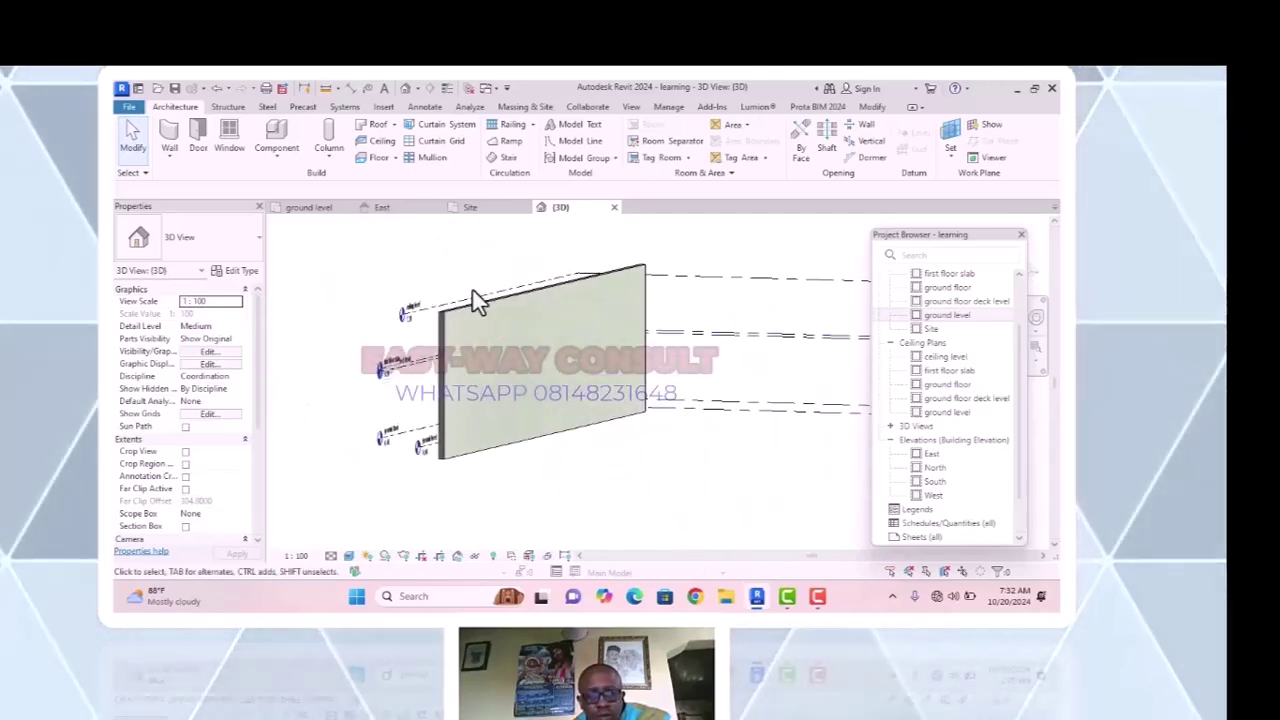
# Open the inner wall colour material of the interior Finish 2 [5] layer from the placed wall's type structure.
pyautogui.scroll(4, 411, 320)
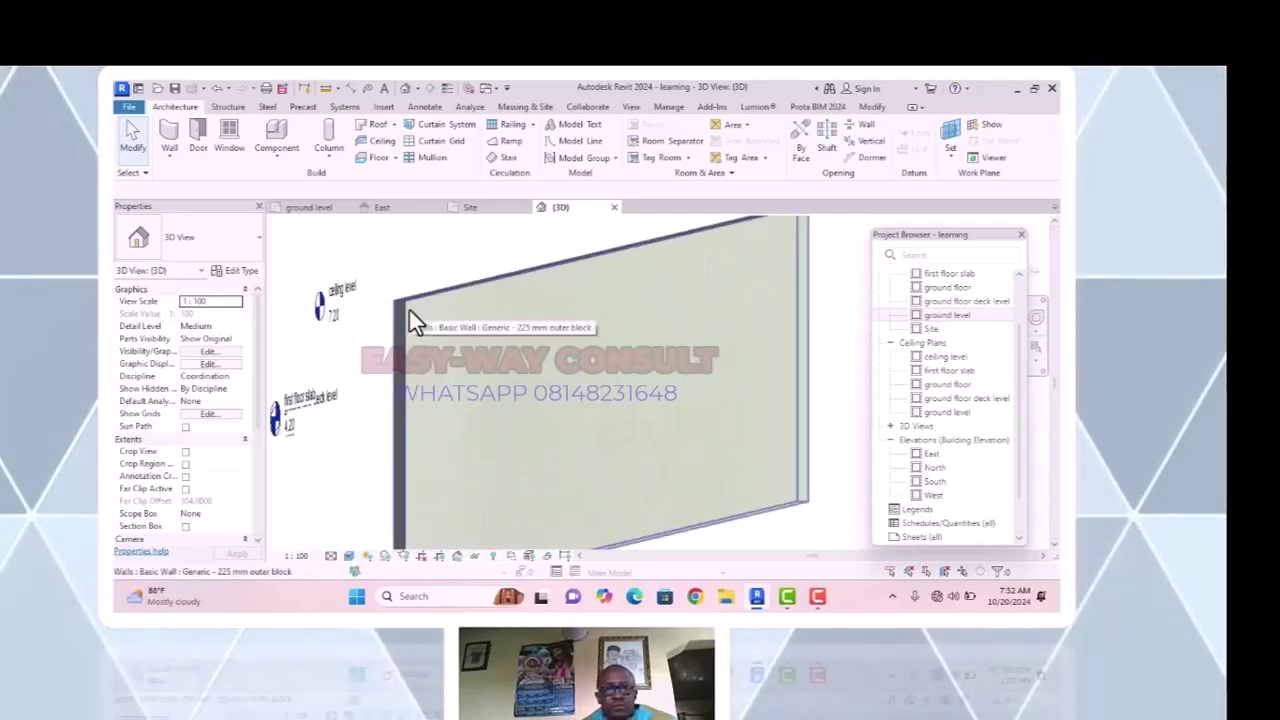
pyautogui.click(409, 311)
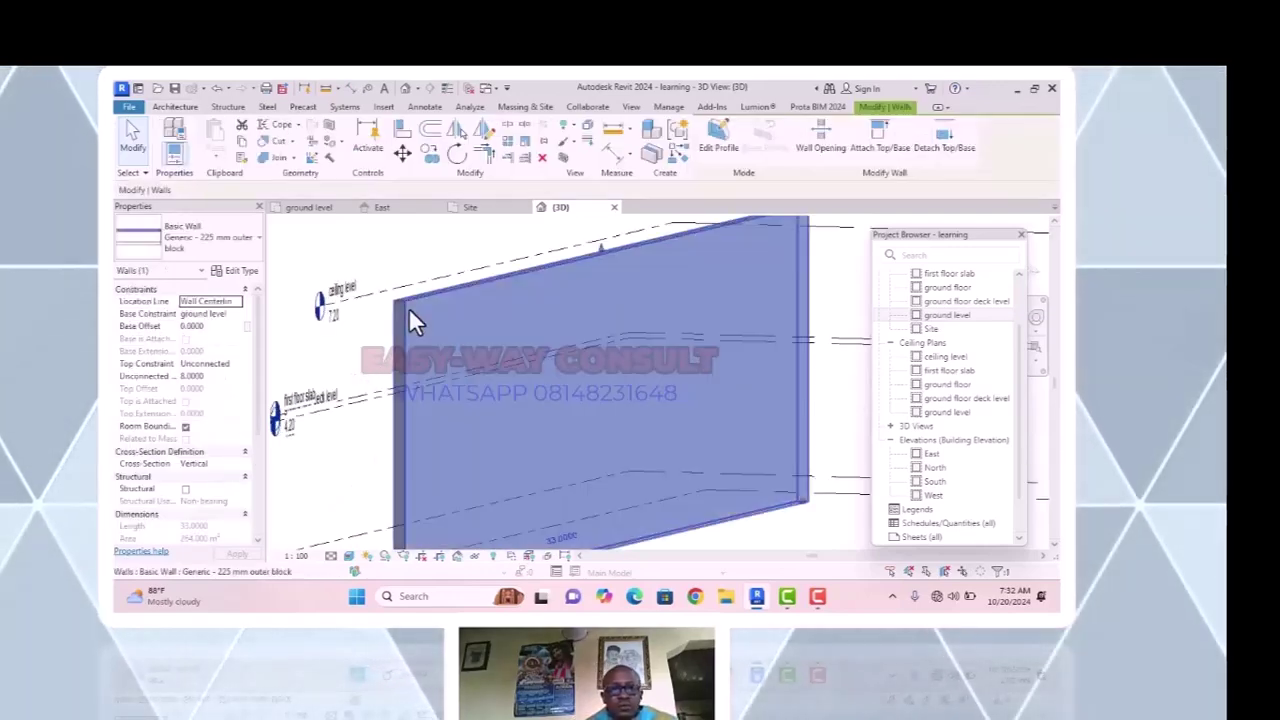
pyautogui.click(253, 248)
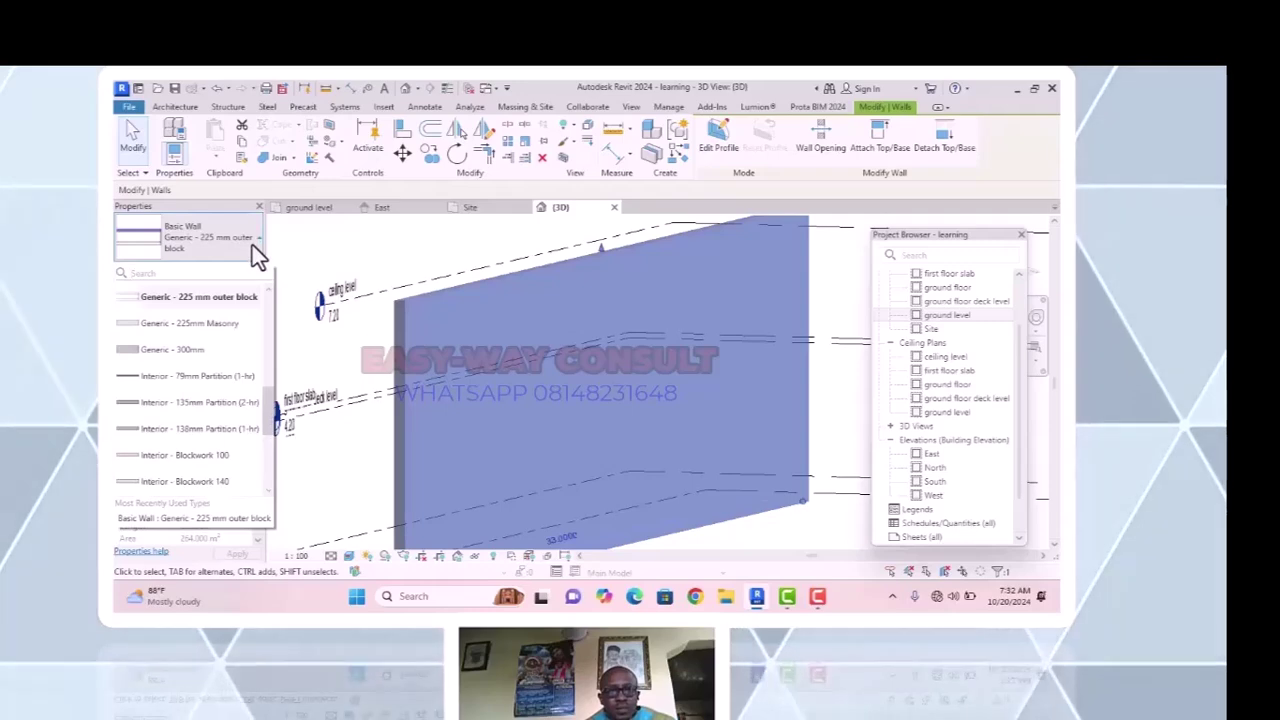
pyautogui.click(252, 245)
pyautogui.click(246, 270)
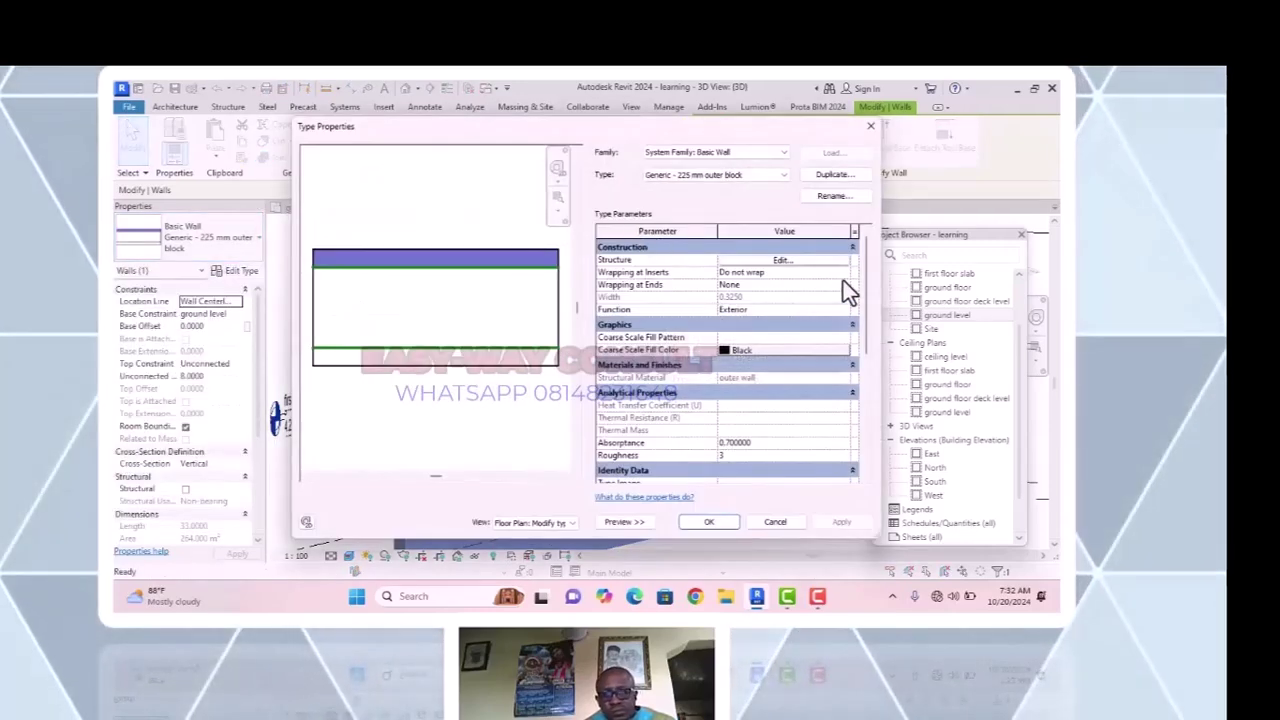
pyautogui.click(781, 261)
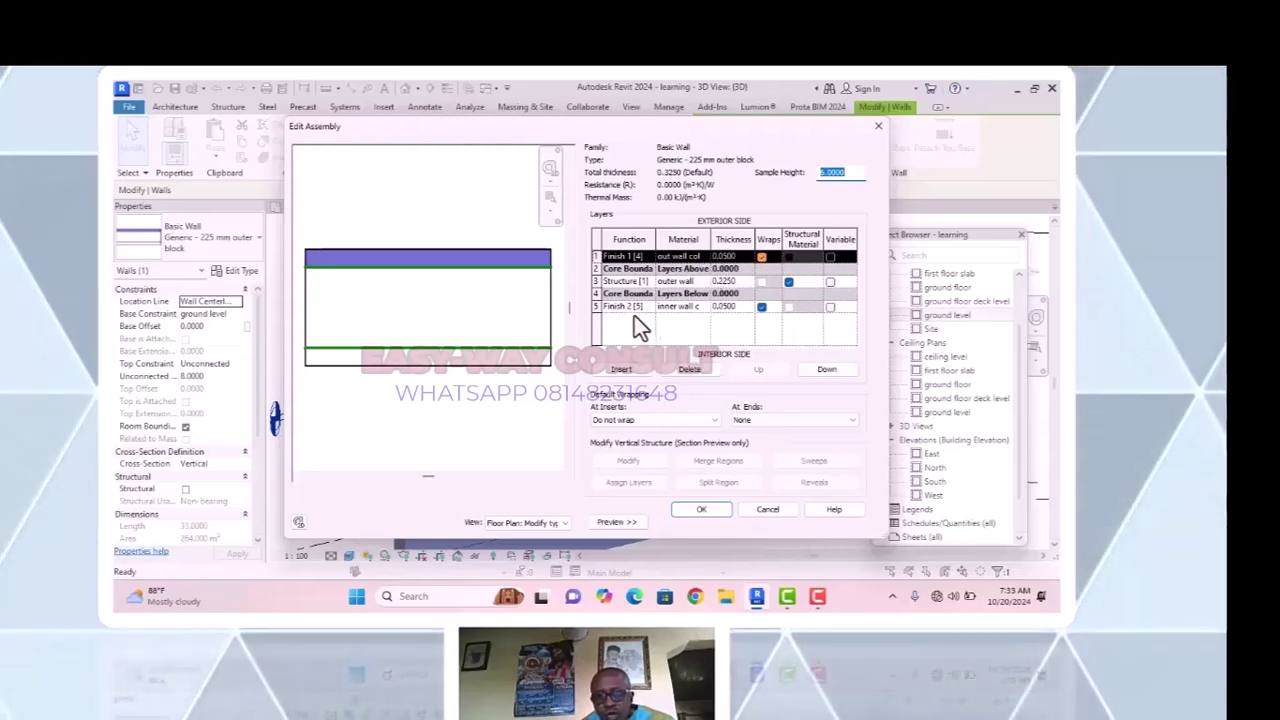
pyautogui.click(694, 307)
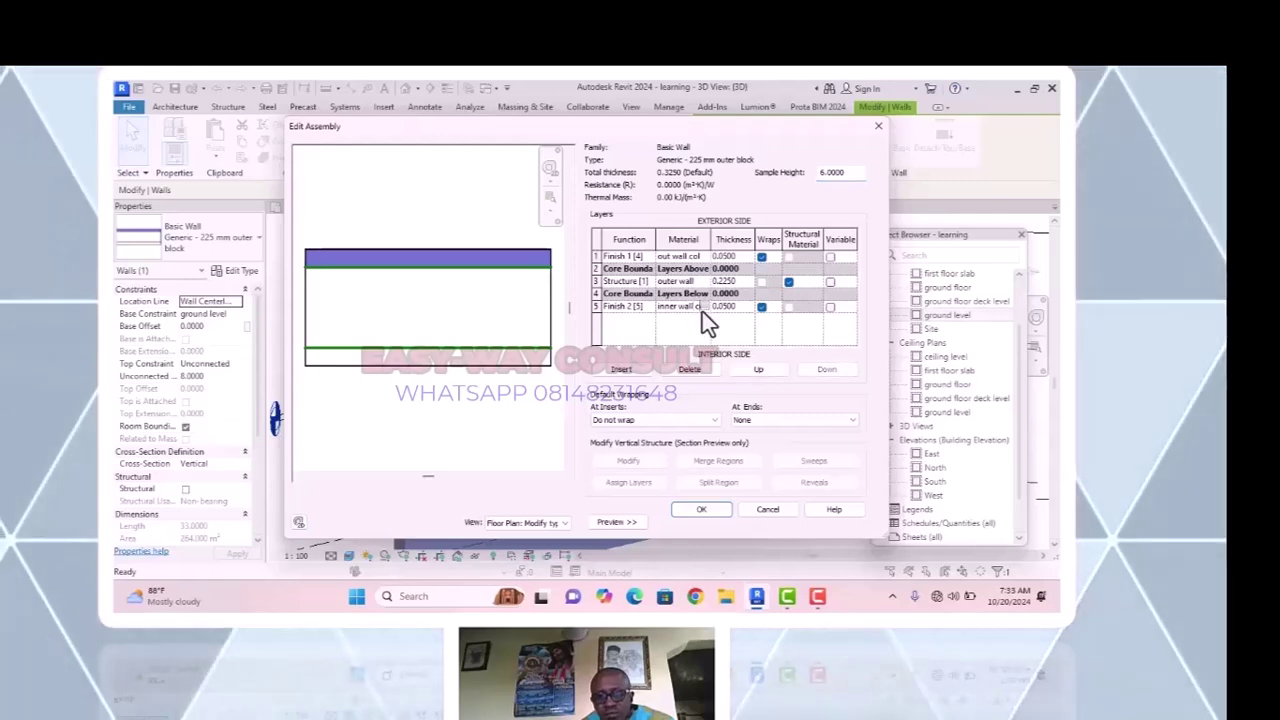
pyautogui.click(703, 307)
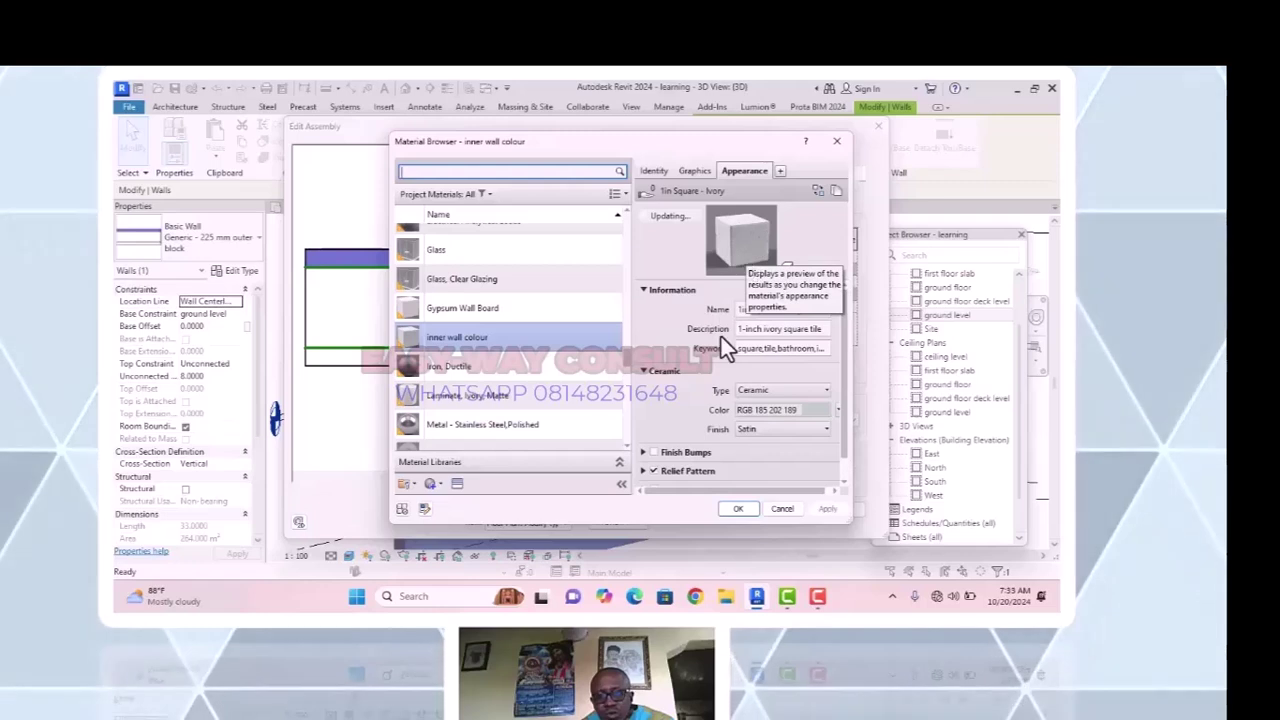
# Change the inner wall colour material's ceramic appearance color to the teal RGB 120 176 180 and apply it.
pyautogui.click(696, 172)
pyautogui.click(728, 172)
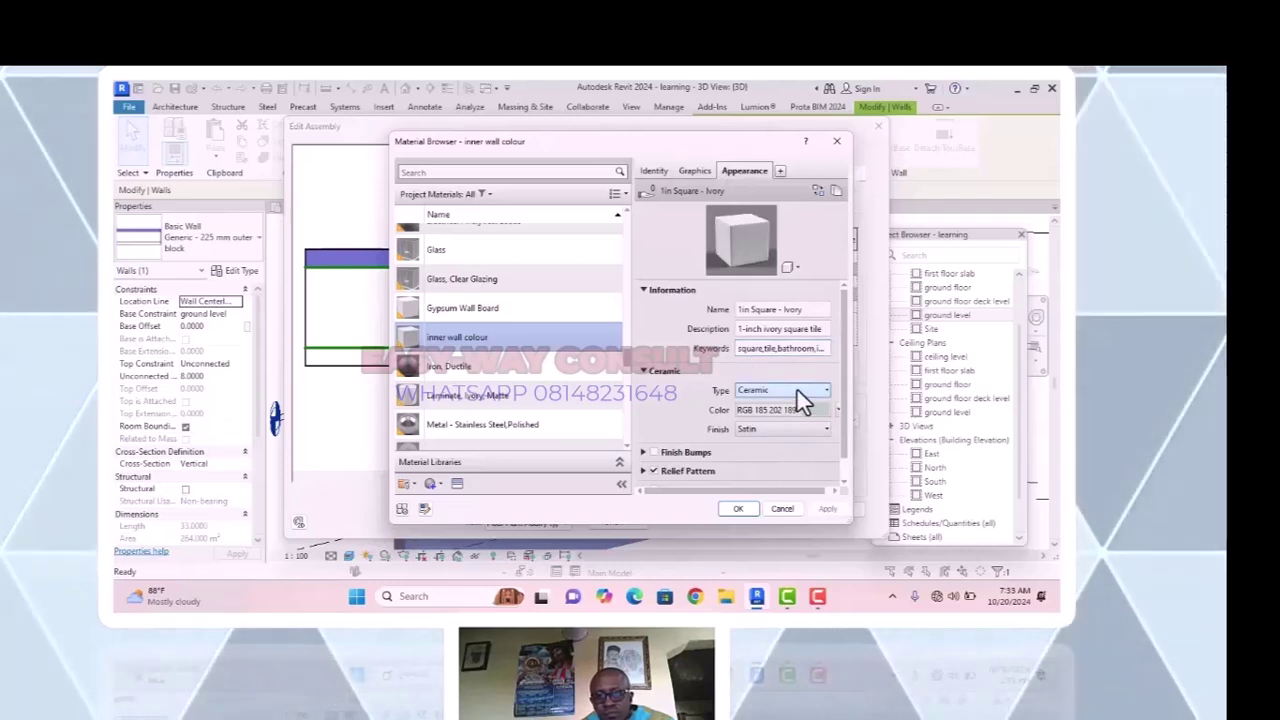
pyautogui.click(797, 391)
pyautogui.click(797, 390)
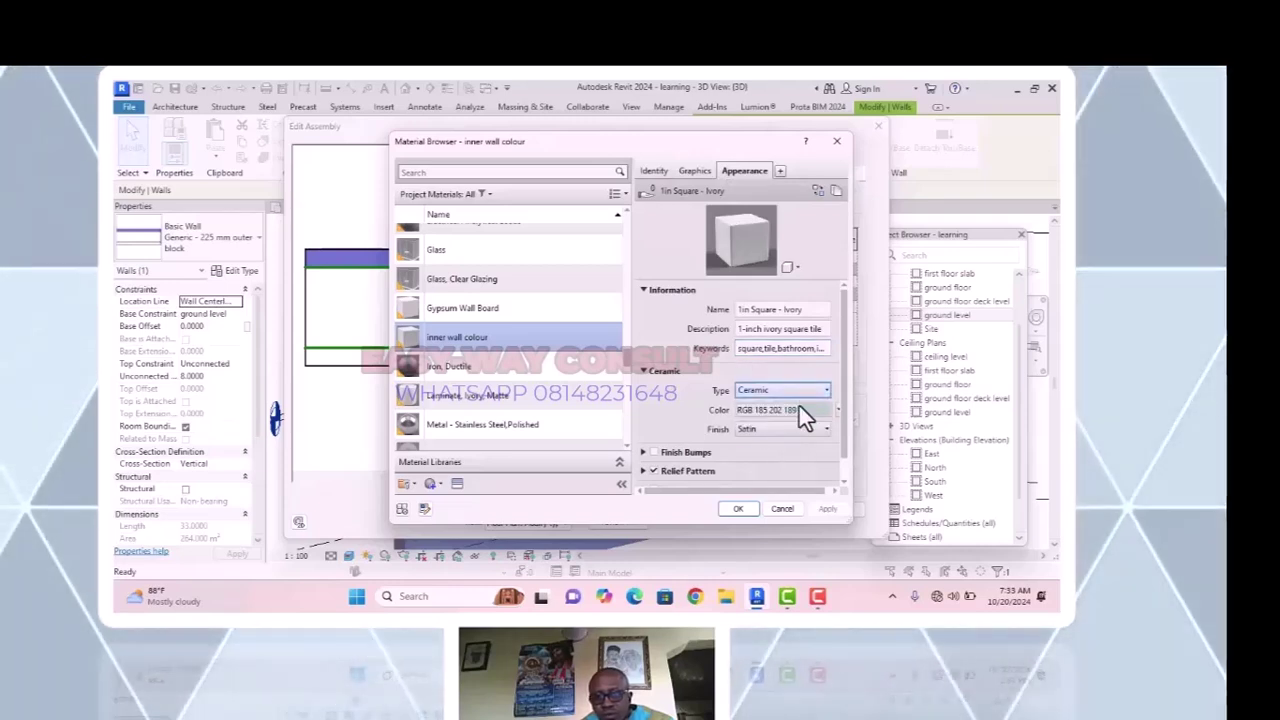
pyautogui.click(811, 412)
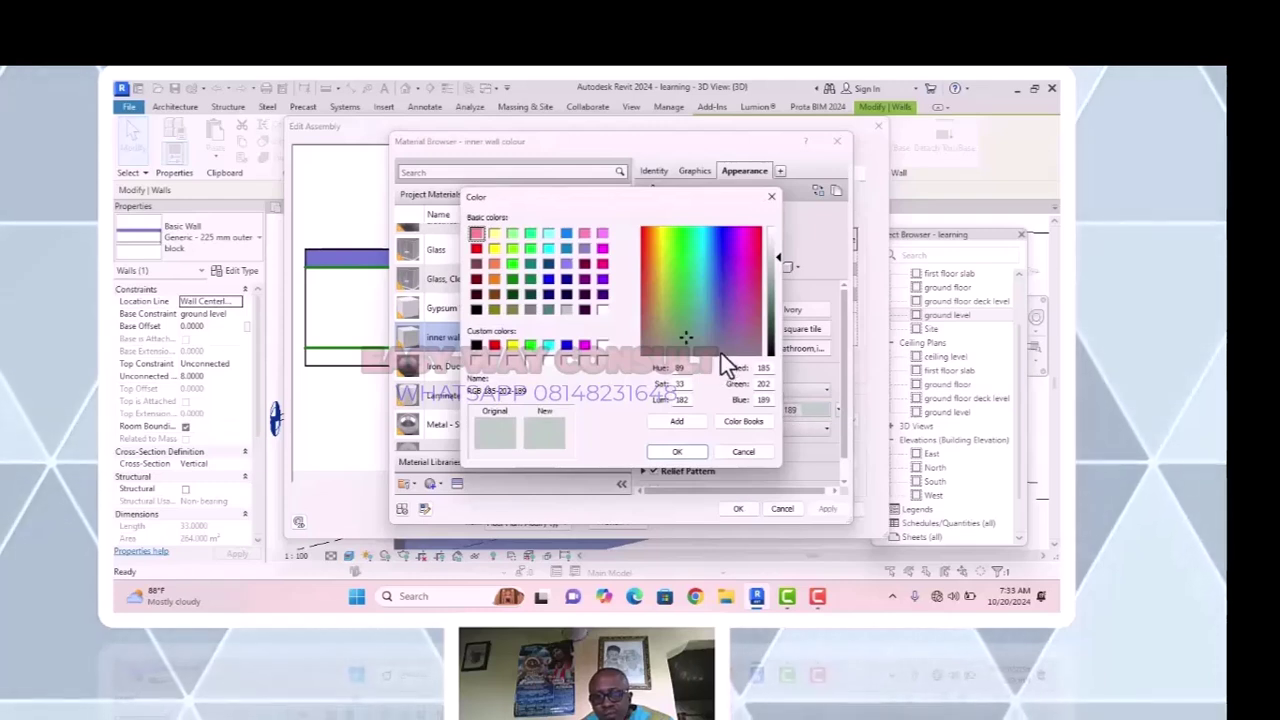
pyautogui.click(702, 318)
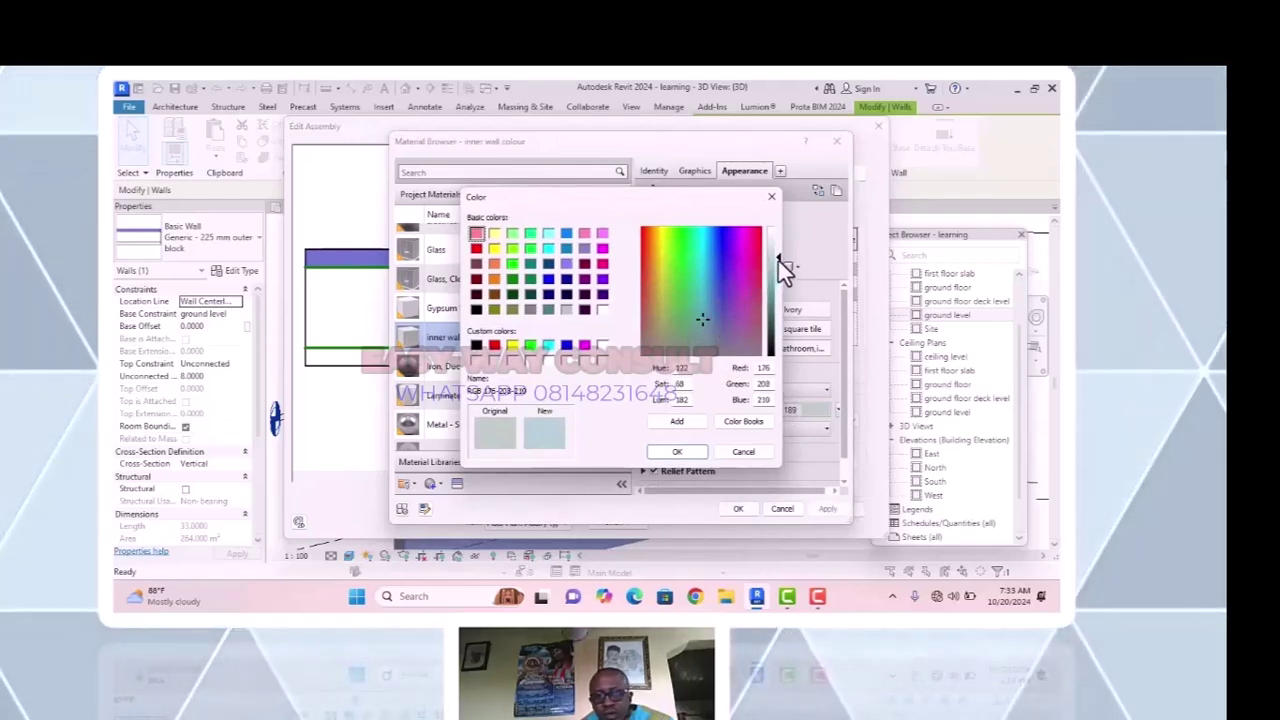
pyautogui.moveTo(778, 259); pyautogui.dragTo(775, 279)
pyautogui.click(677, 452)
pyautogui.click(826, 510)
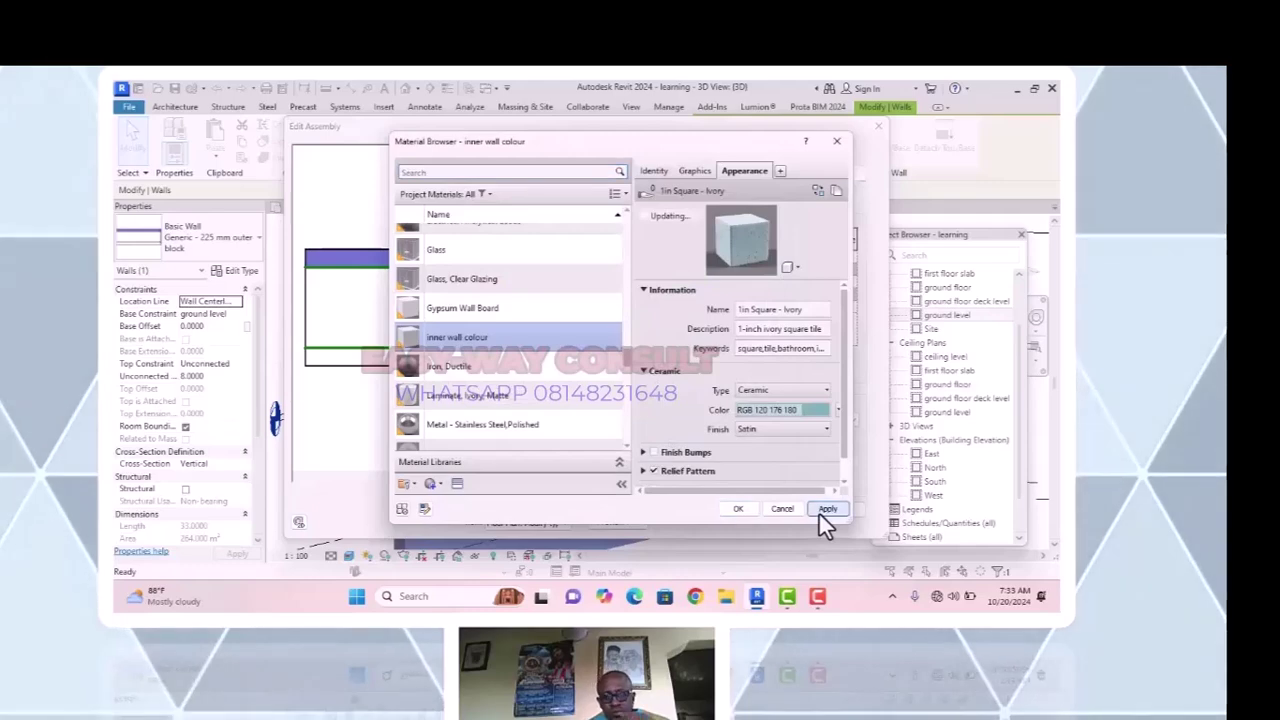
# Accept the inner wall colour change, apply the wall type's properties and deselect the wall.
pyautogui.click(739, 510)
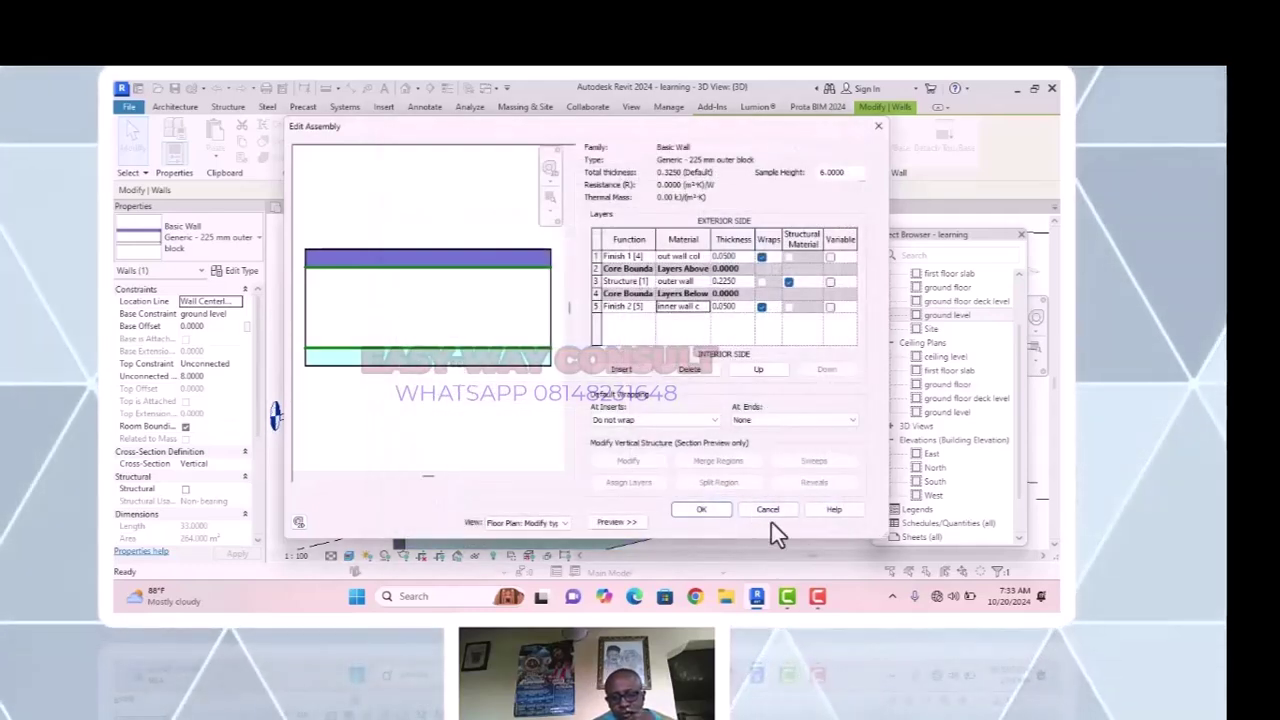
pyautogui.click(718, 508)
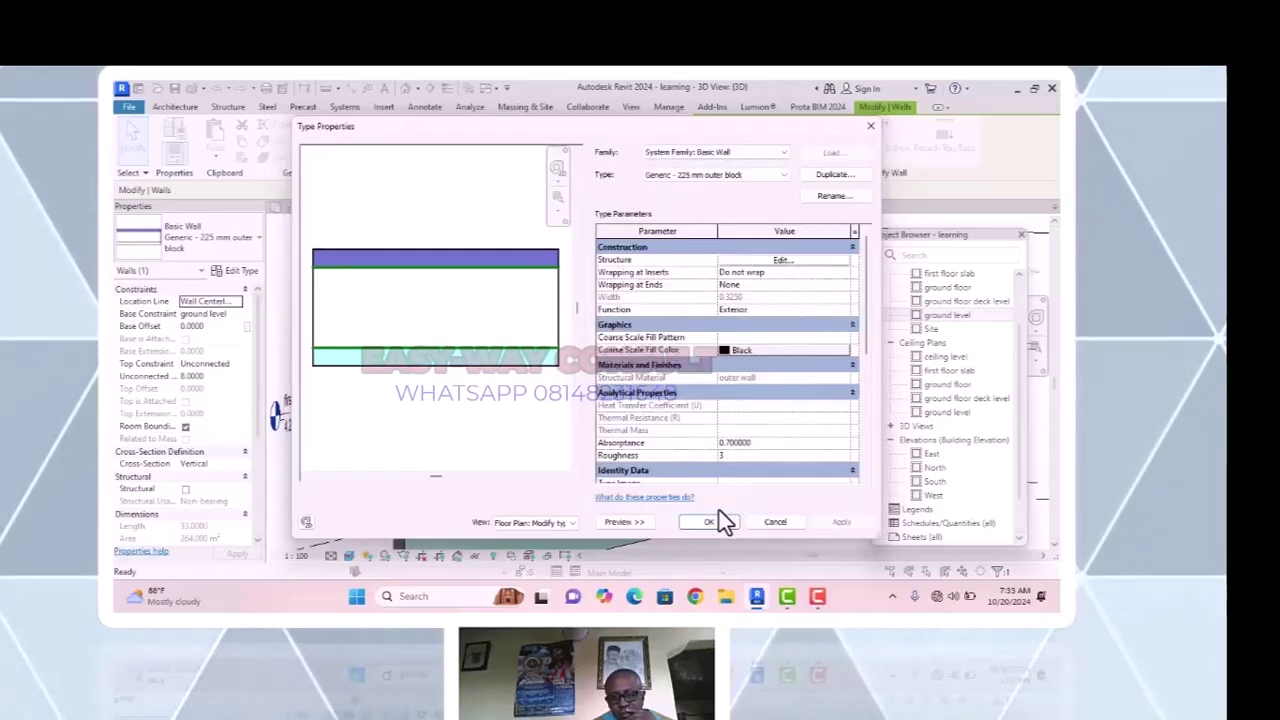
pyautogui.click(838, 522)
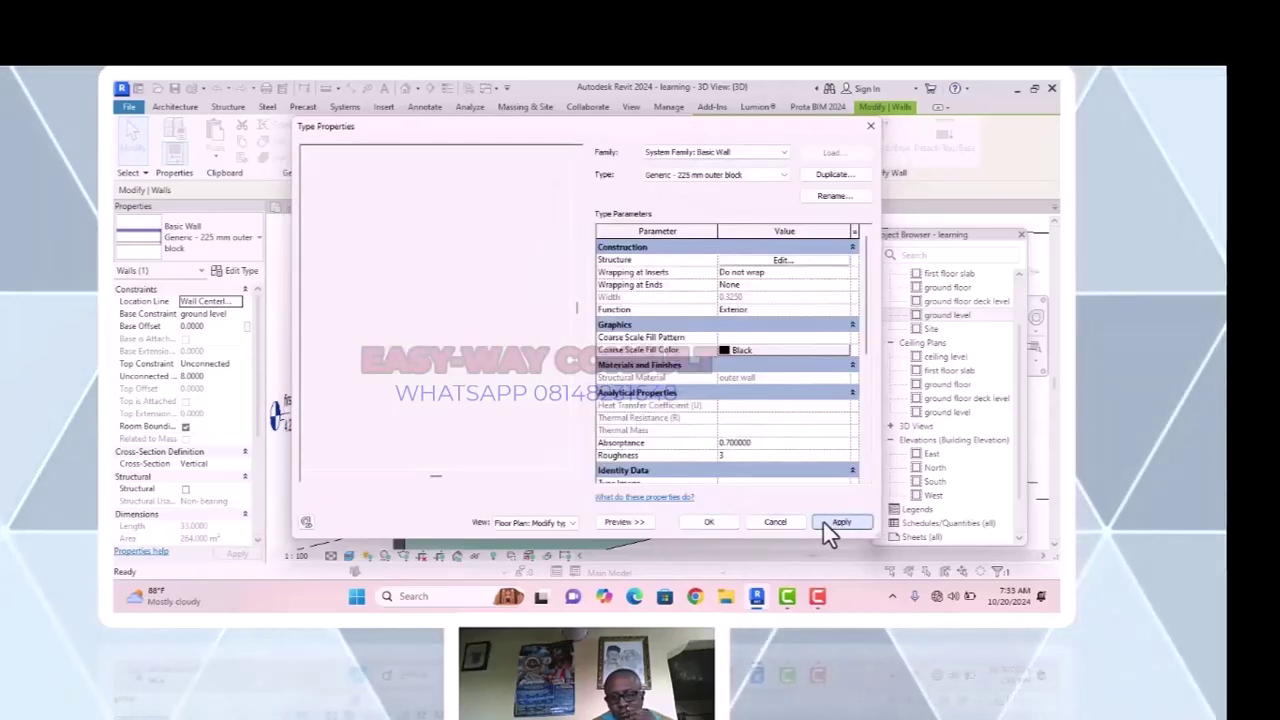
pyautogui.click(709, 522)
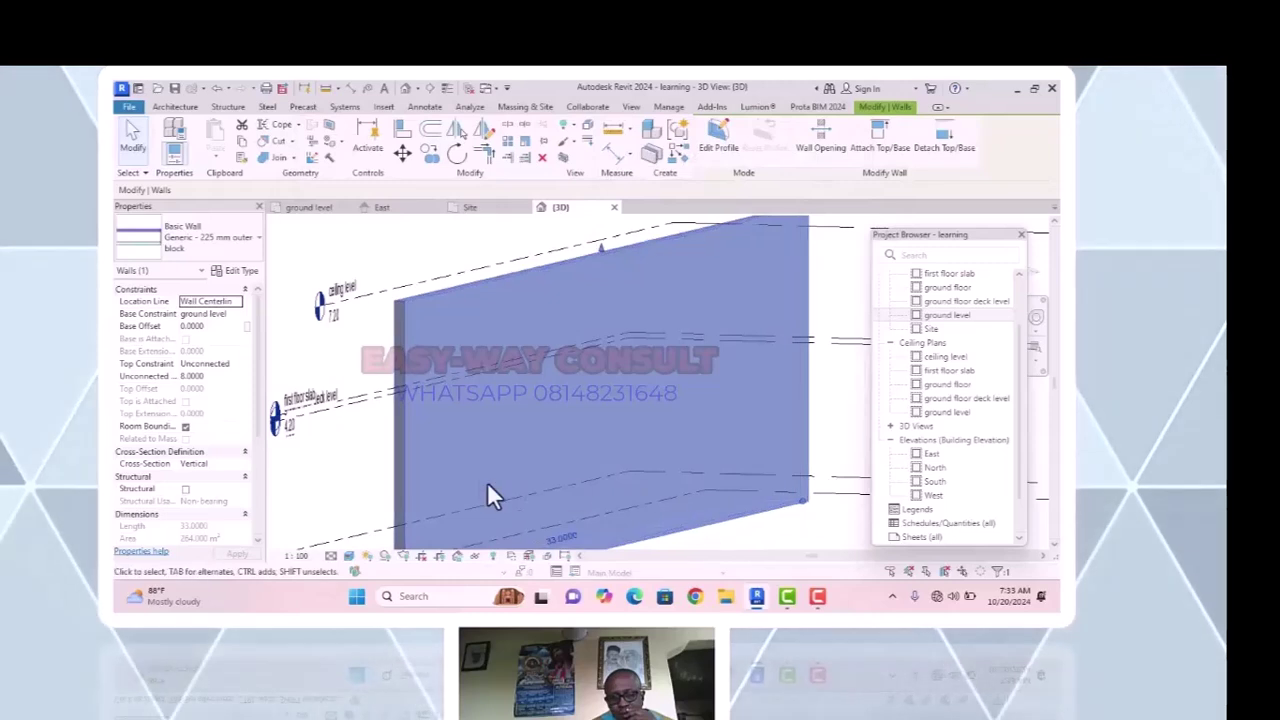
pyautogui.click(399, 270)
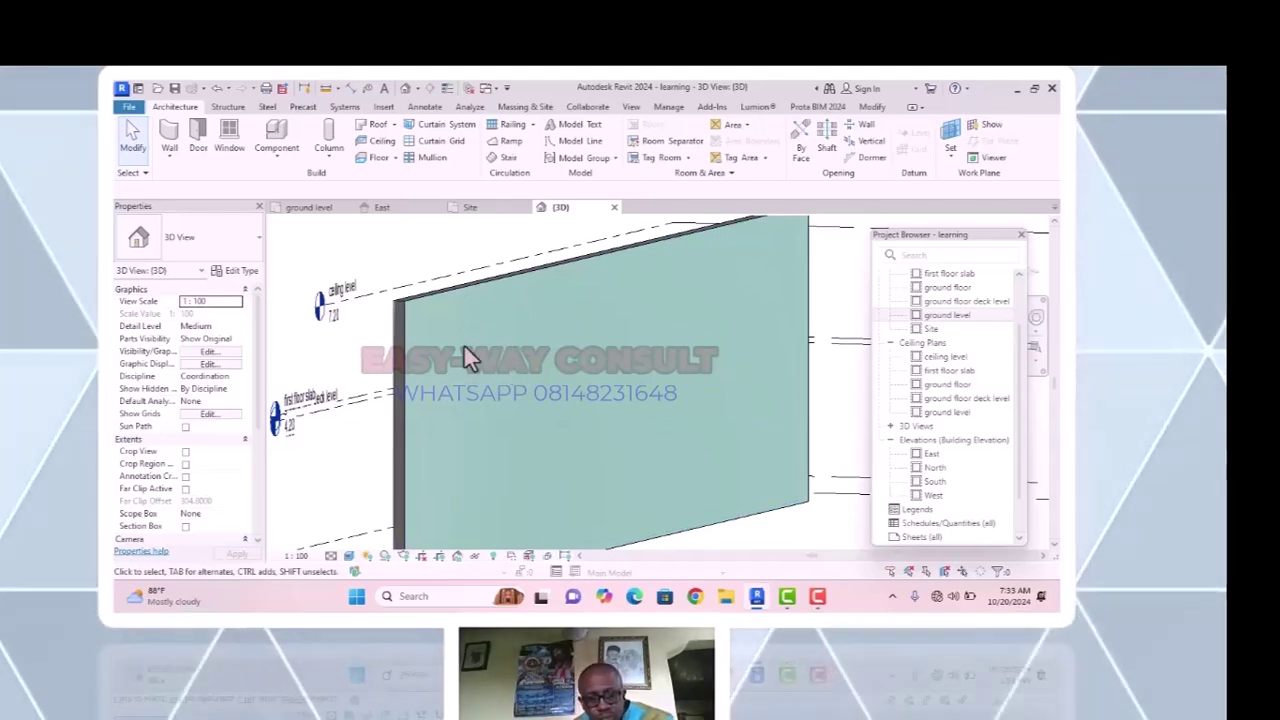
pyautogui.scroll(-3, 464, 339)
pyautogui.keyDown('shift'); pyautogui.moveTo(464, 339); pyautogui.dragTo(500, 423, button='middle'); pyautogui.keyUp('shift')
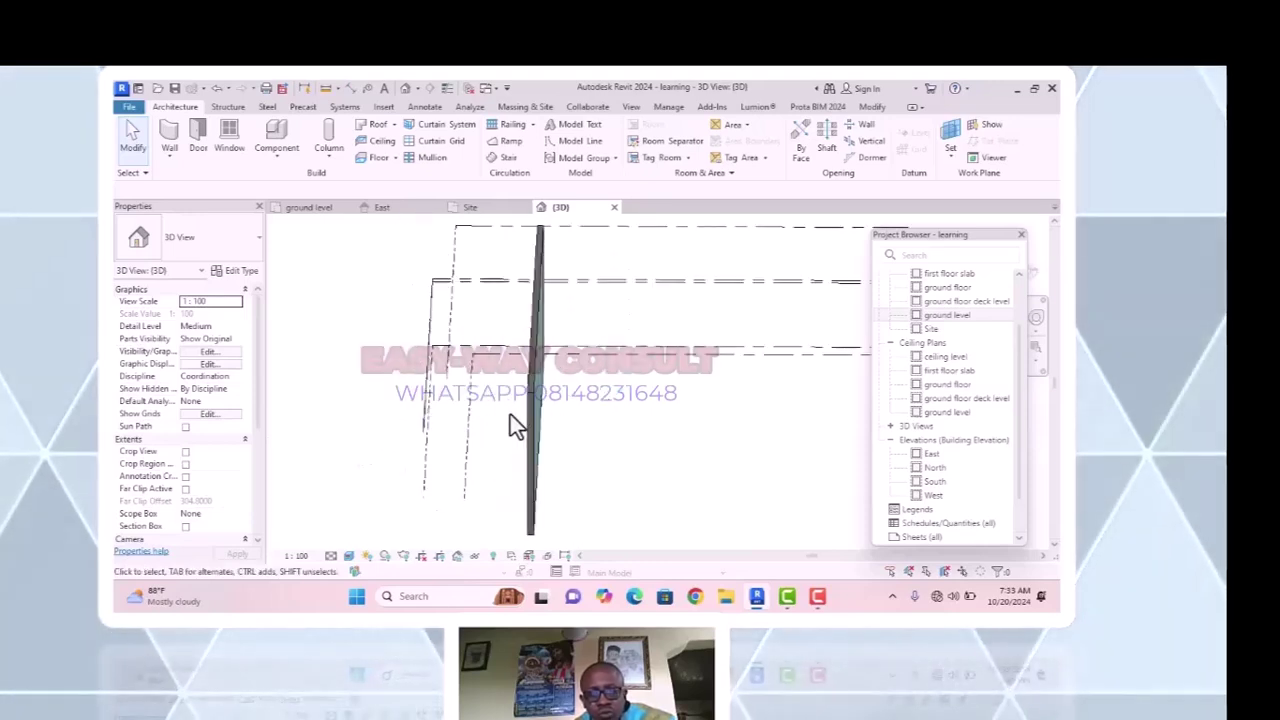
# Set Wrapping at Inserts to Both in the placed wall's type properties, apply it and check the wall's end and exterior face.
pyautogui.scroll(2, 528, 380)
pyautogui.scroll(3, 532, 370)
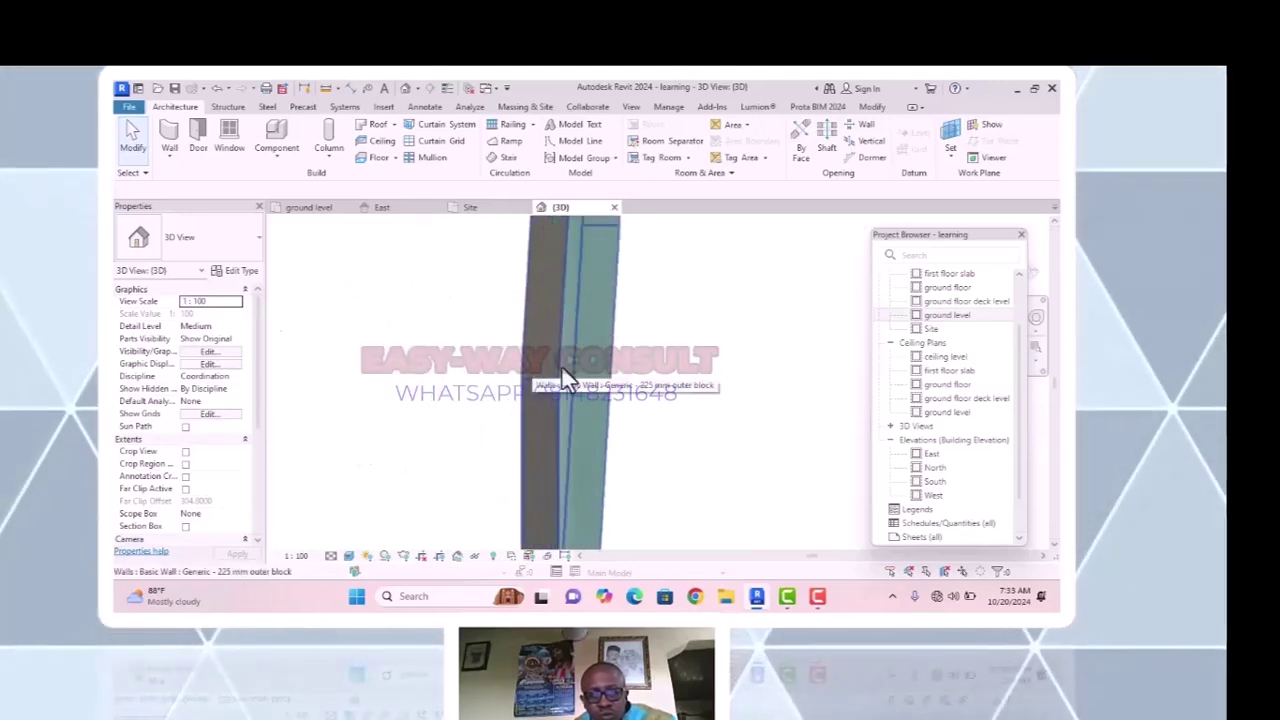
pyautogui.click(544, 375)
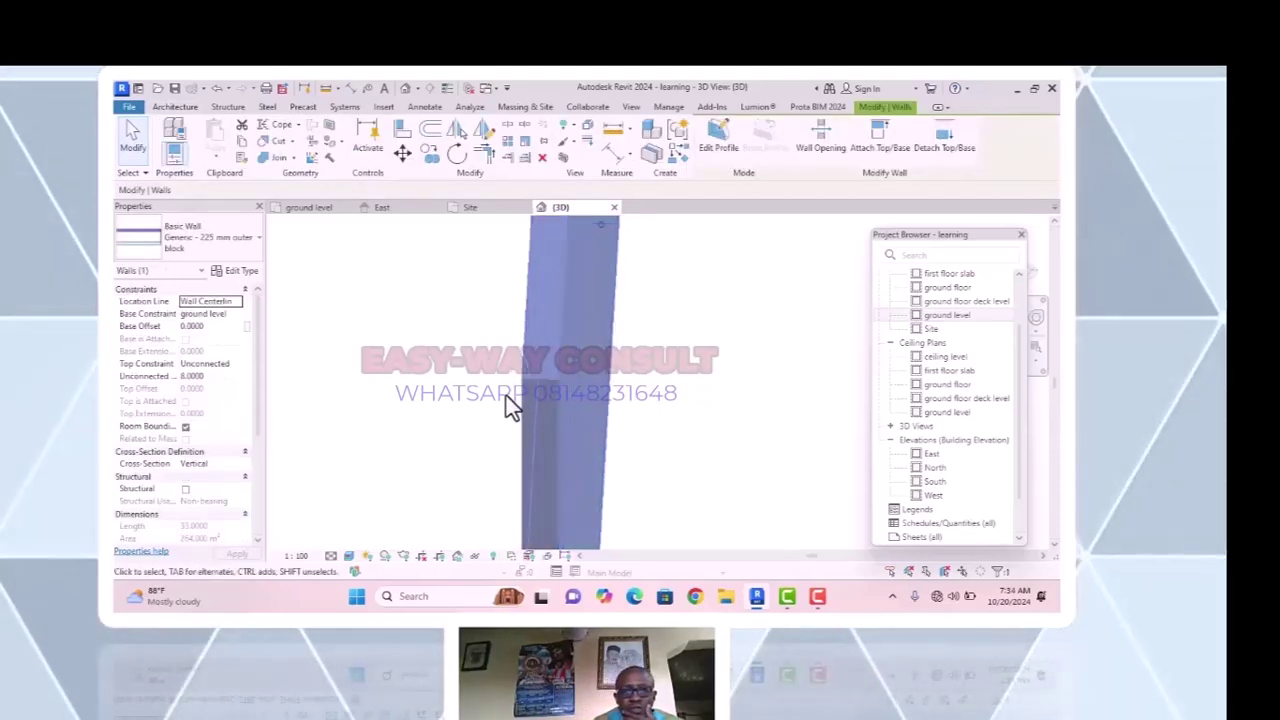
pyautogui.click(239, 275)
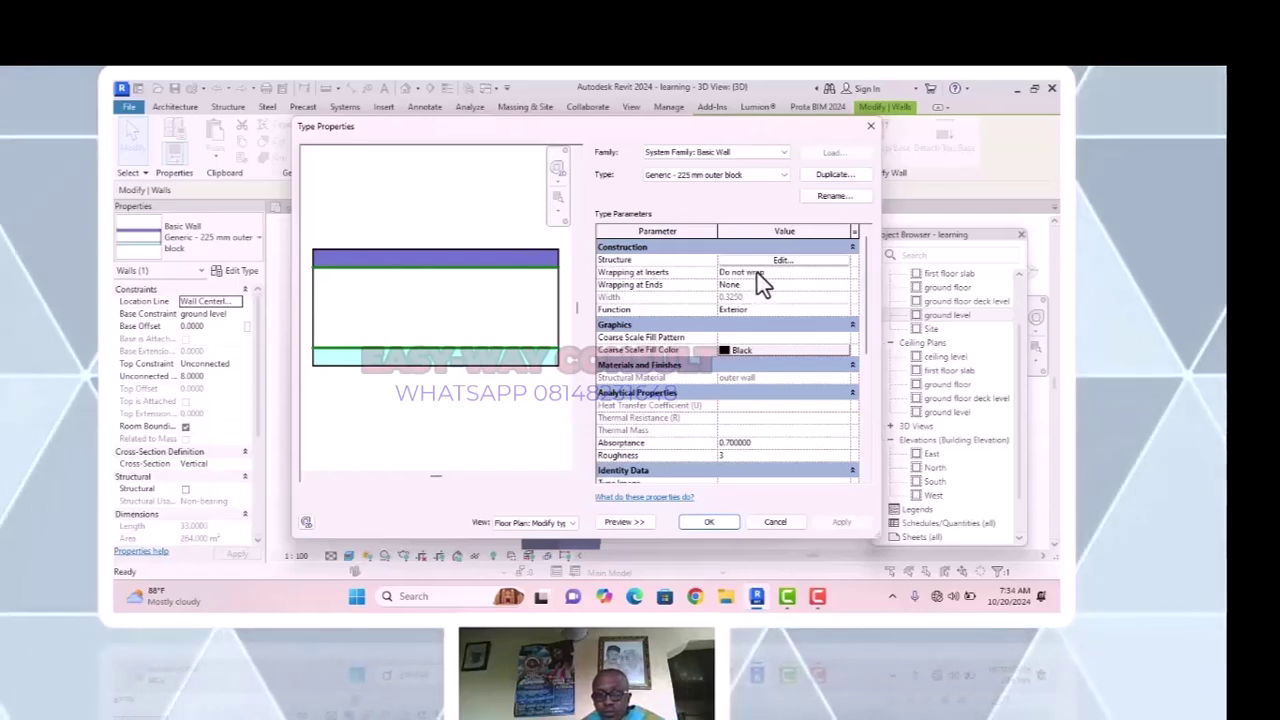
pyautogui.click(815, 274)
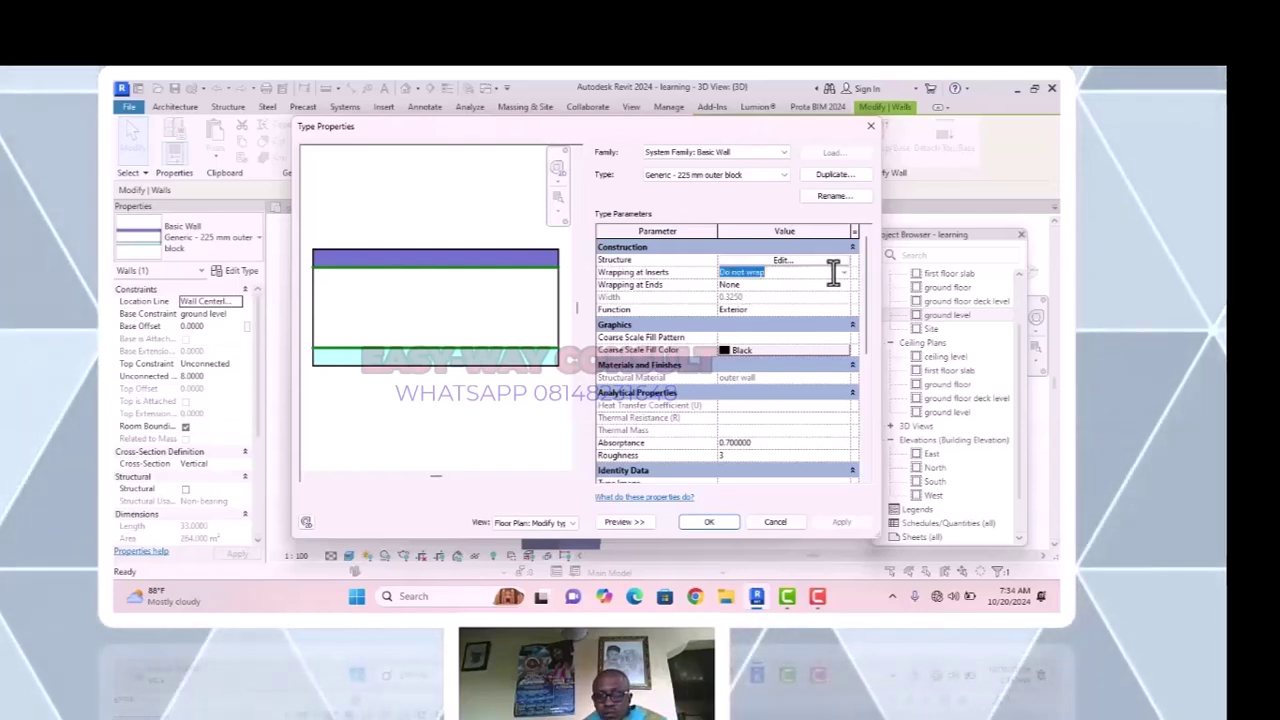
pyautogui.click(845, 275)
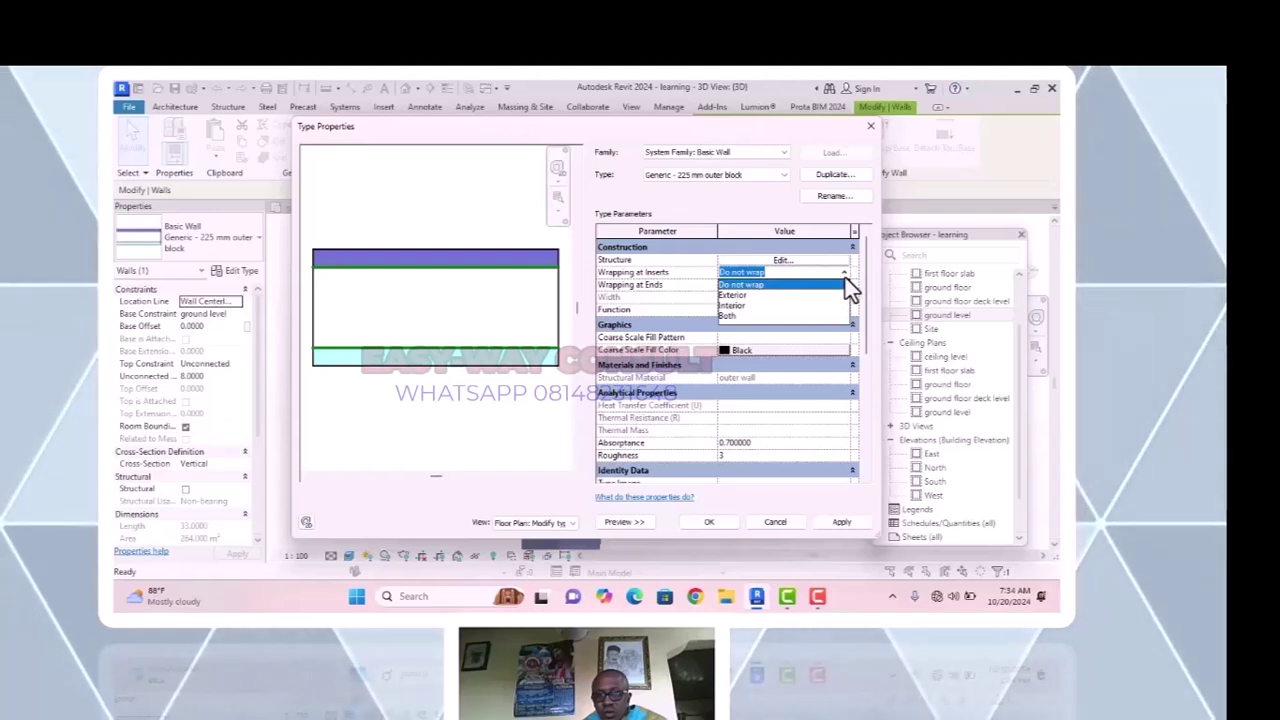
pyautogui.click(736, 317)
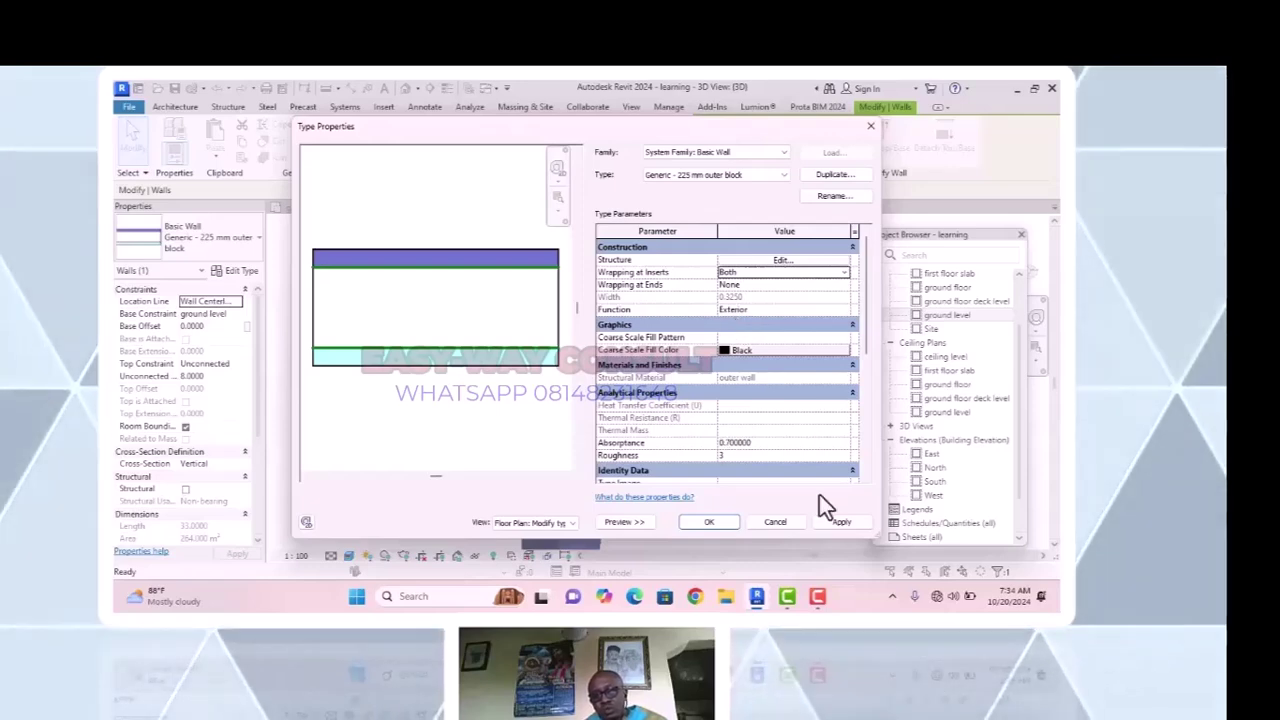
pyautogui.click(842, 523)
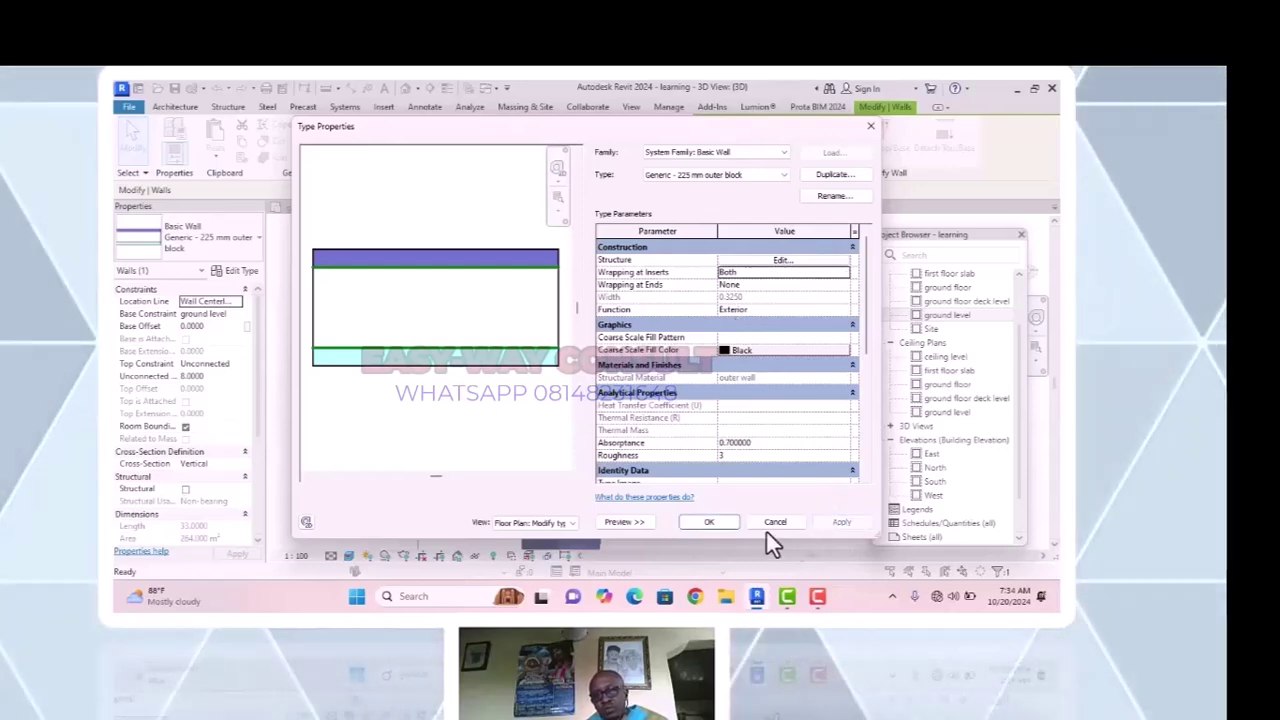
pyautogui.click(731, 528)
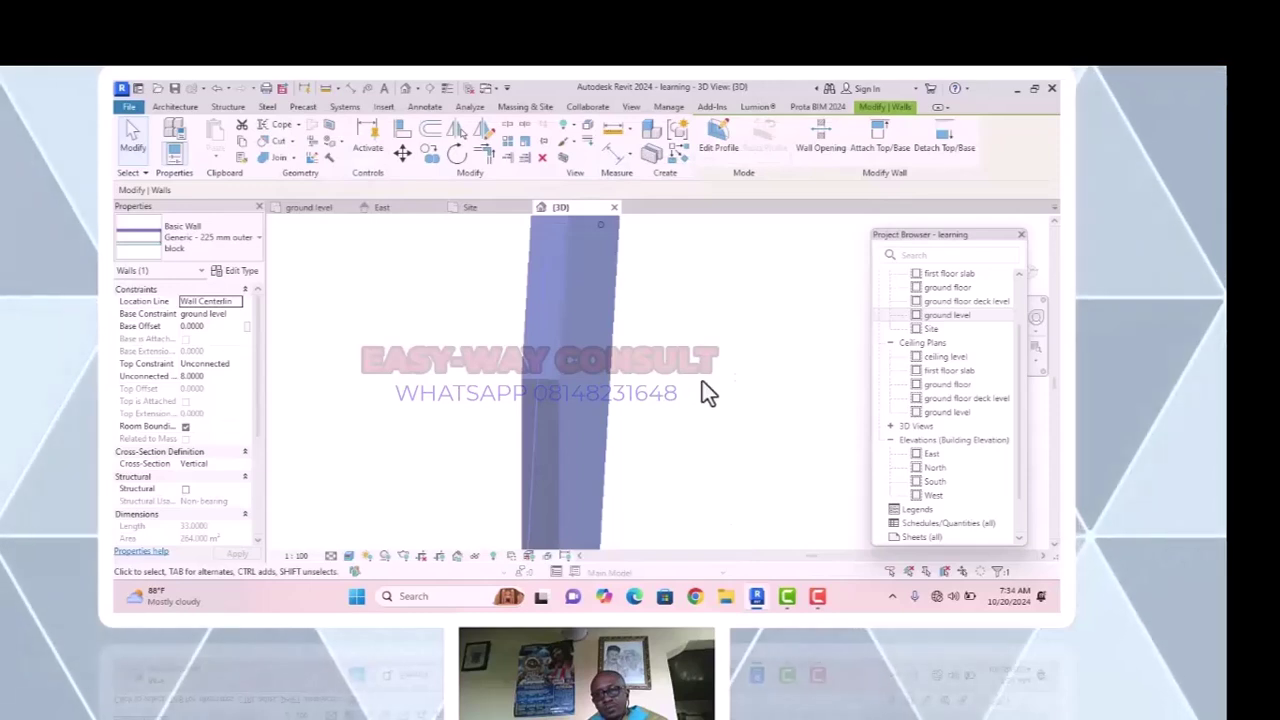
pyautogui.click(721, 362)
pyautogui.keyDown('shift'); pyautogui.moveTo(638, 389); pyautogui.dragTo(456, 402, button='middle'); pyautogui.keyUp('shift')
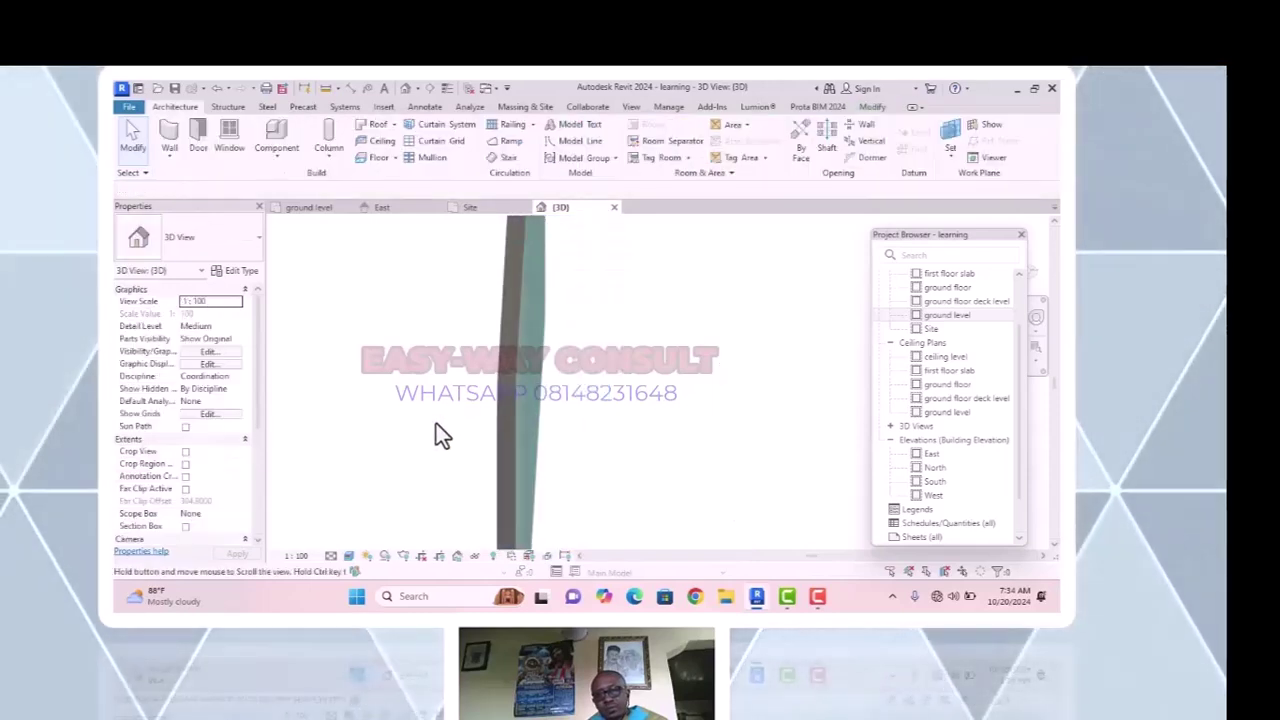
pyautogui.keyDown('shift'); pyautogui.moveTo(459, 446); pyautogui.dragTo(449, 417, button='middle'); pyautogui.keyUp('shift')
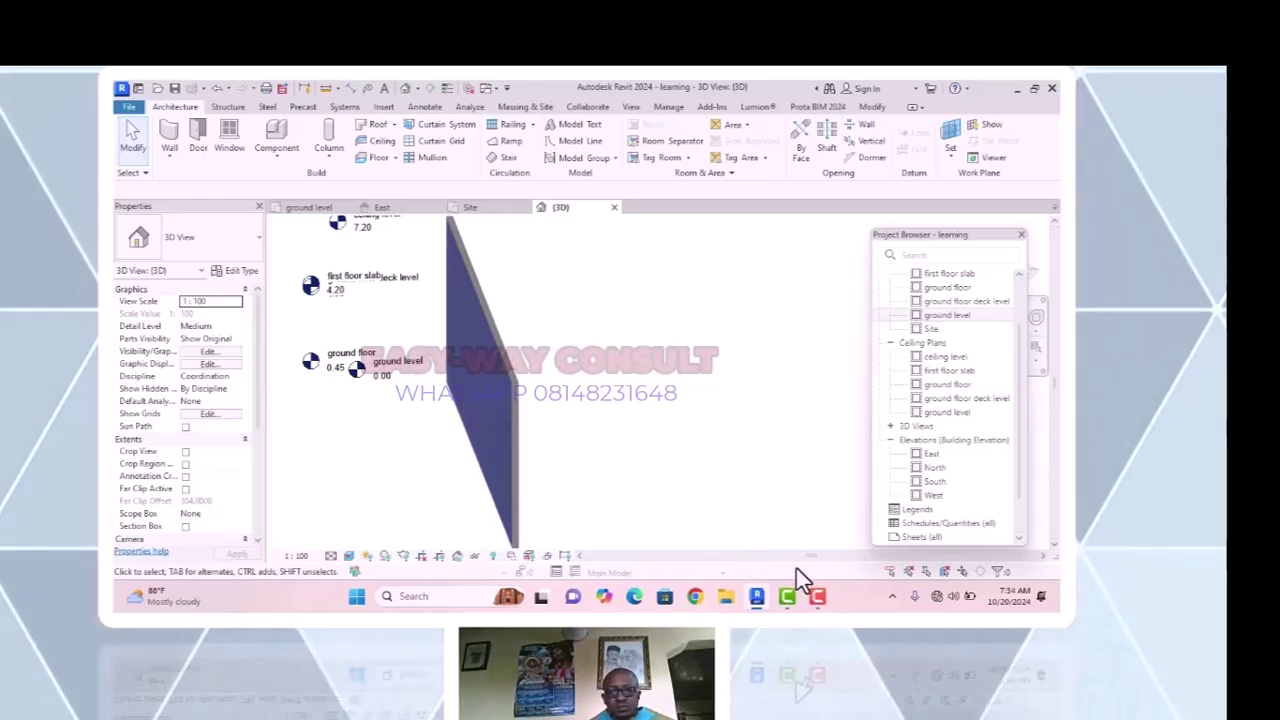
# Select the placed wall in the ground level floor plan and review its Top Constraint options, leaving it Unconnected.
pyautogui.hotkey('ctrl', 'Tab')
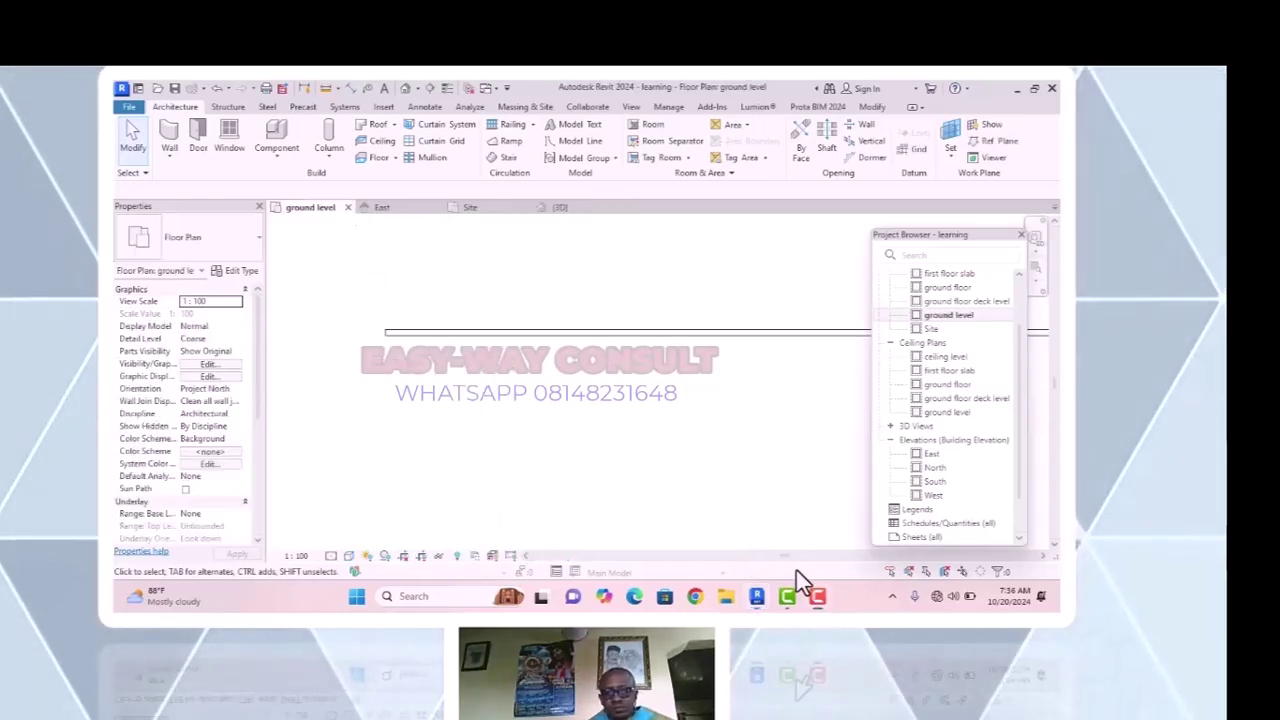
pyautogui.click(481, 337)
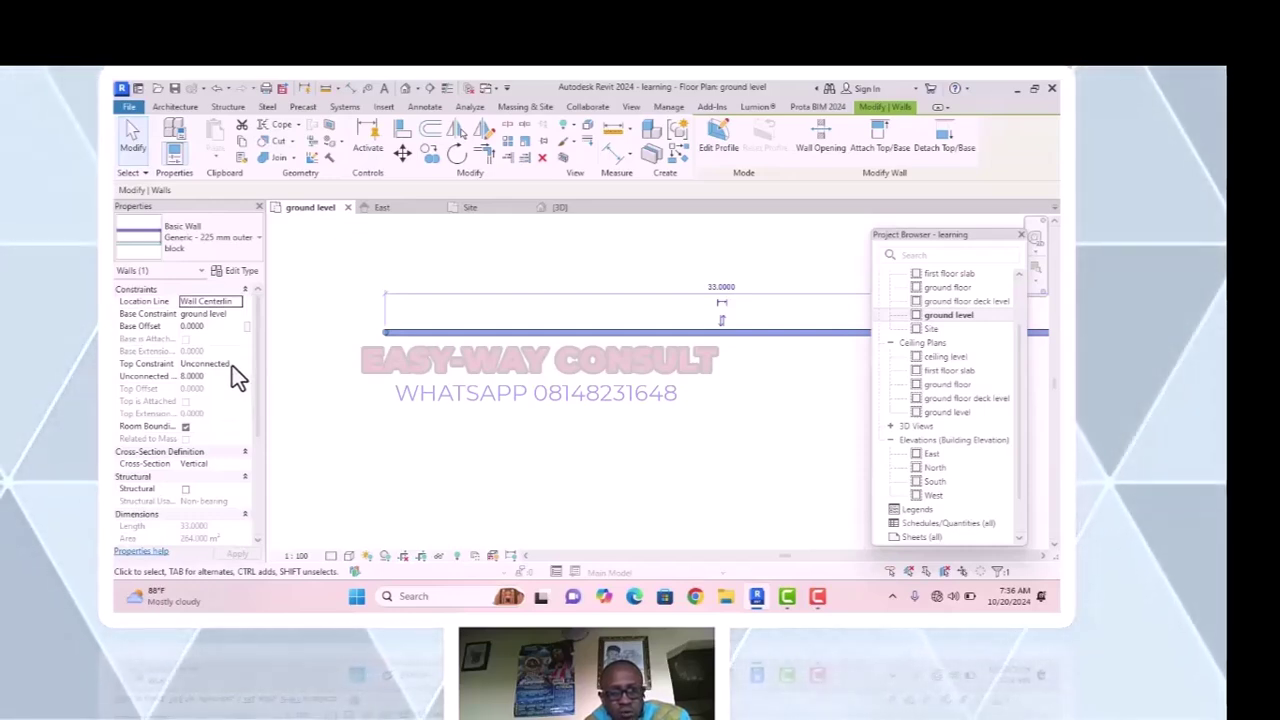
pyautogui.click(232, 366)
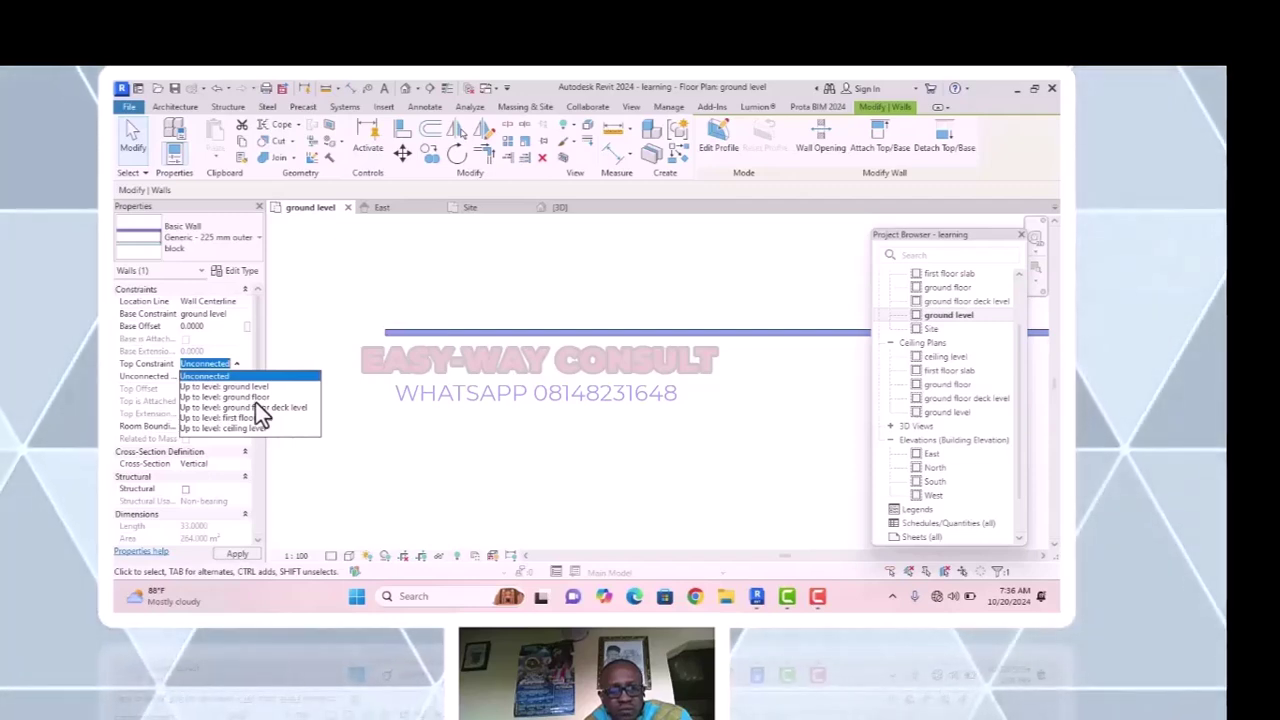
pyautogui.click(386, 377)
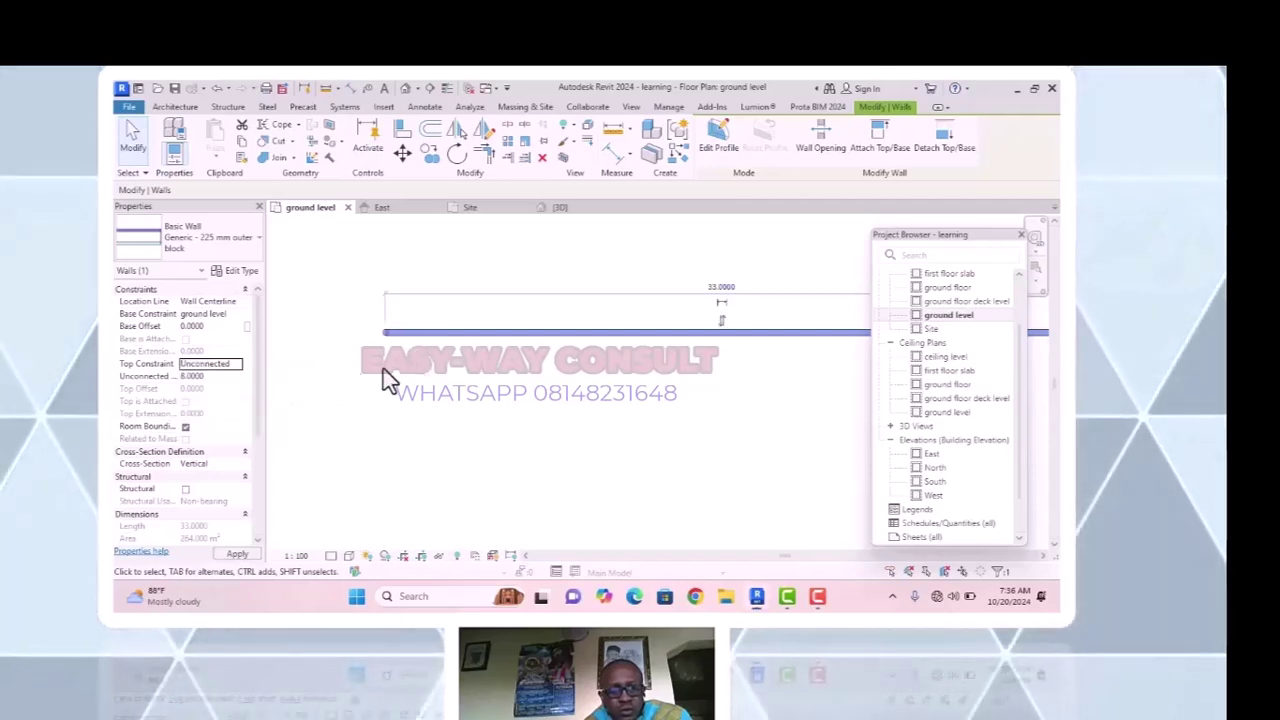
# Set the selected wall's Unconnected Height to 3.6.
pyautogui.click(206, 380)
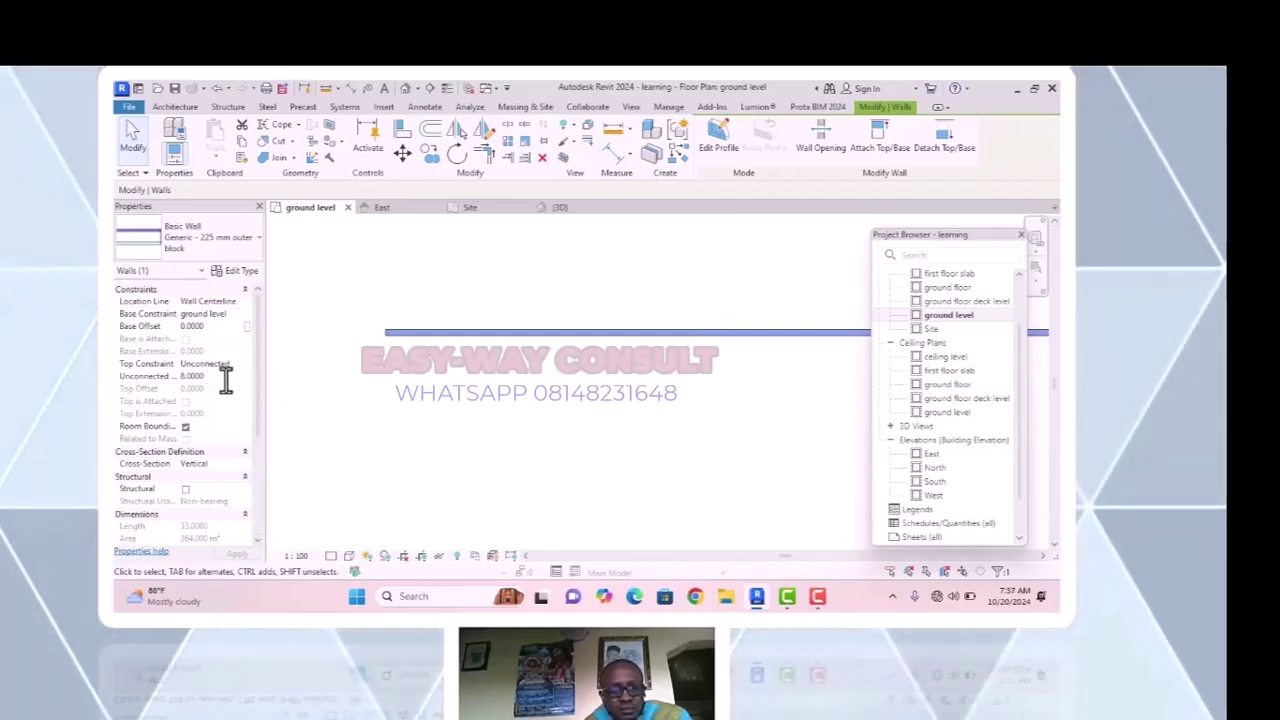
pyautogui.press('BackSpace')
pyautogui.press('BackSpace')
pyautogui.press('BackSpace')
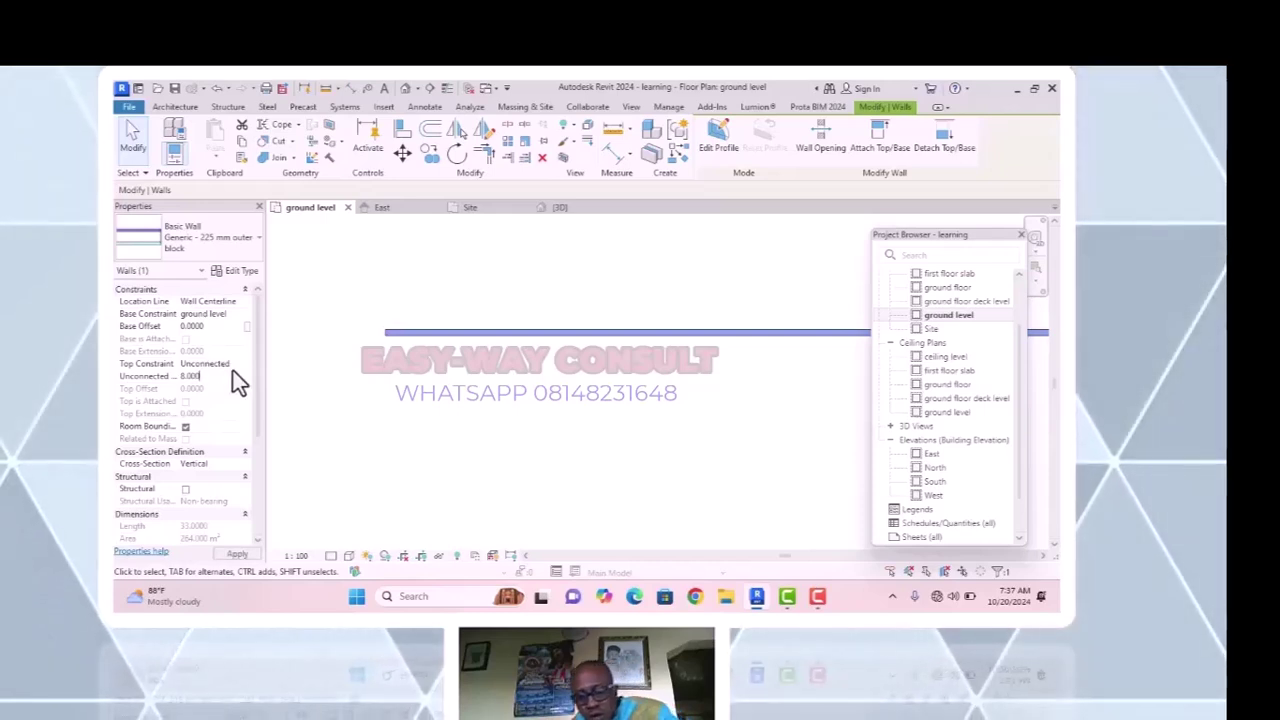
pyautogui.press('BackSpace')
pyautogui.press('BackSpace')
pyautogui.press('BackSpace')
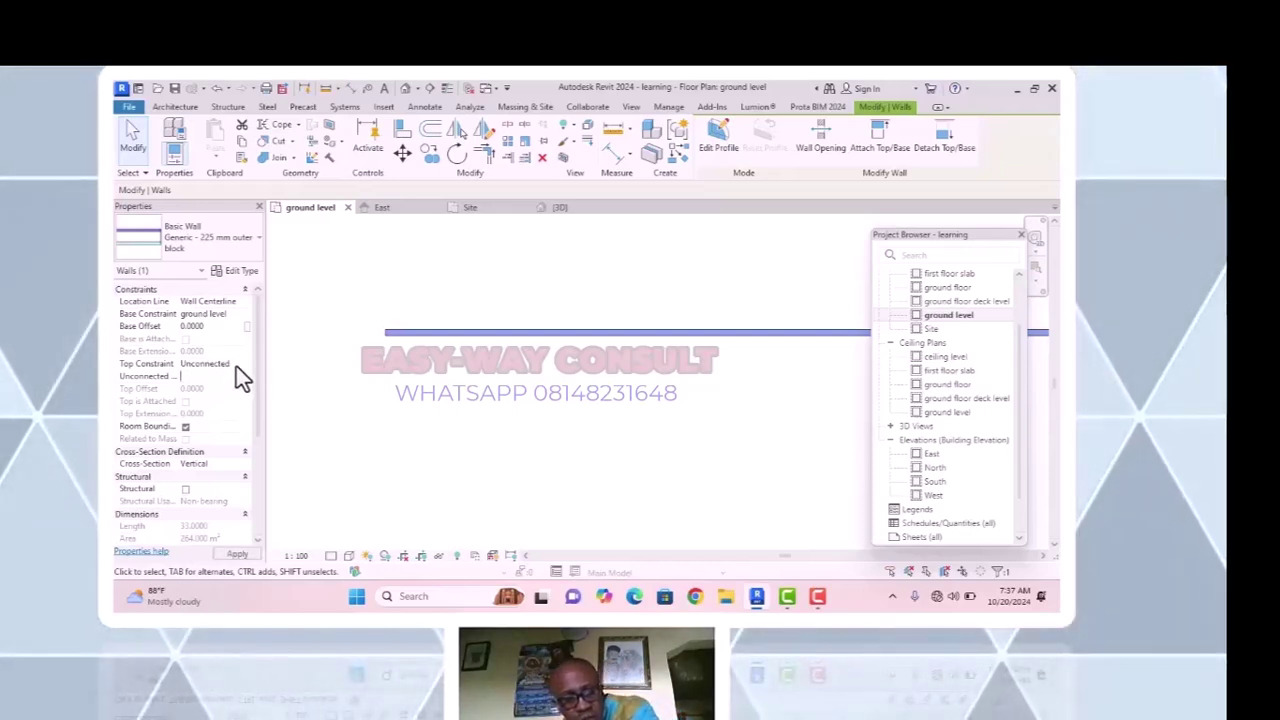
pyautogui.write('3')
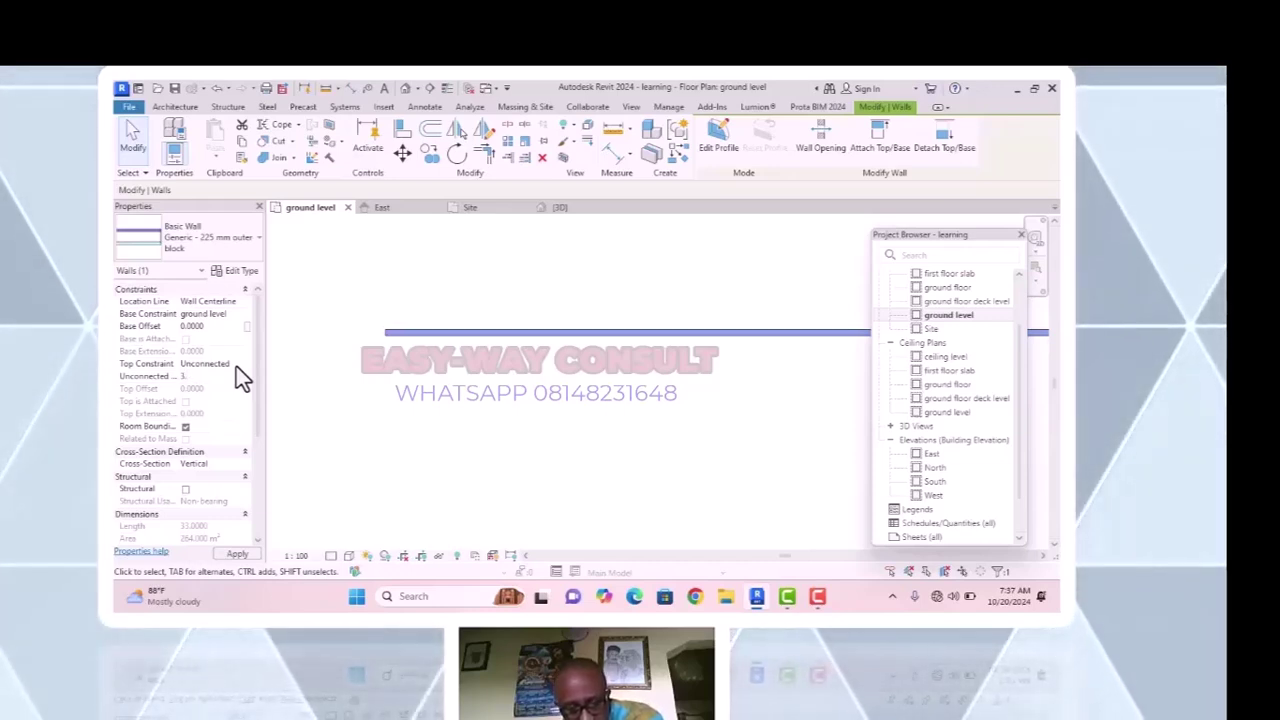
pyautogui.write('.5')
pyautogui.press('Return')
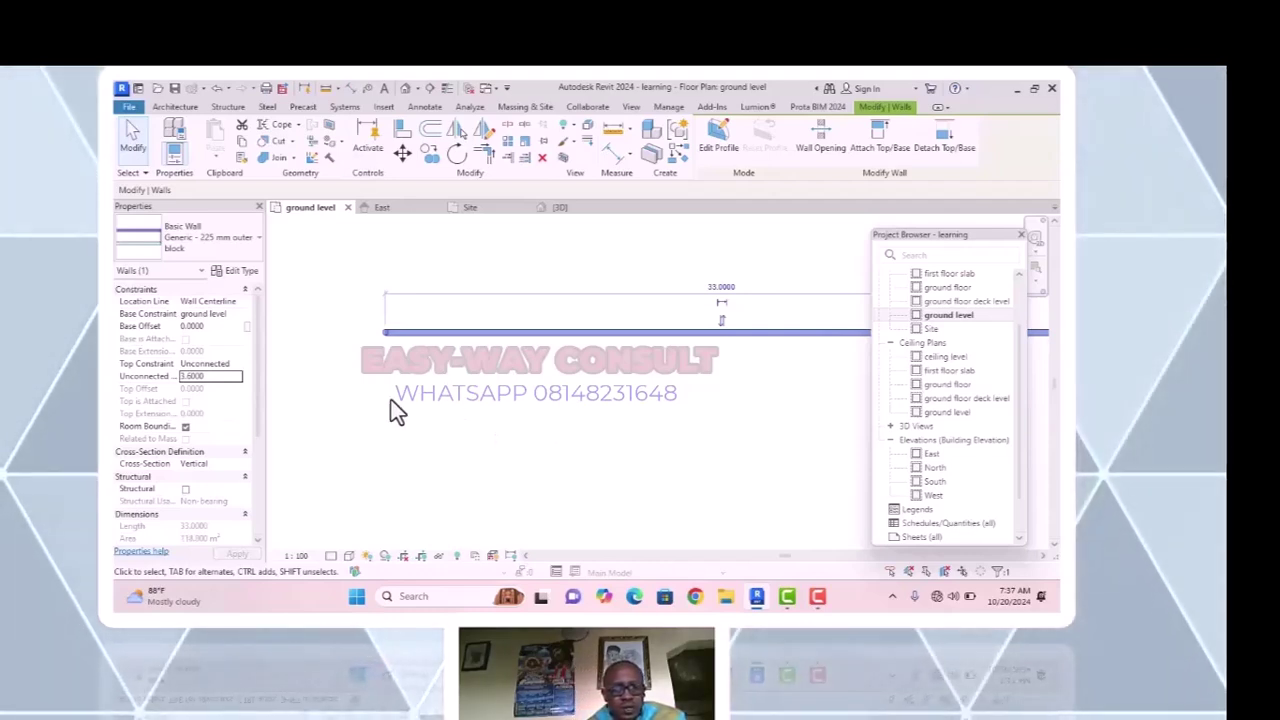
# Set the wall's Top Constraint to Up to level: ground floor deck level and check the wall against the levels in 3D.
pyautogui.click(240, 367)
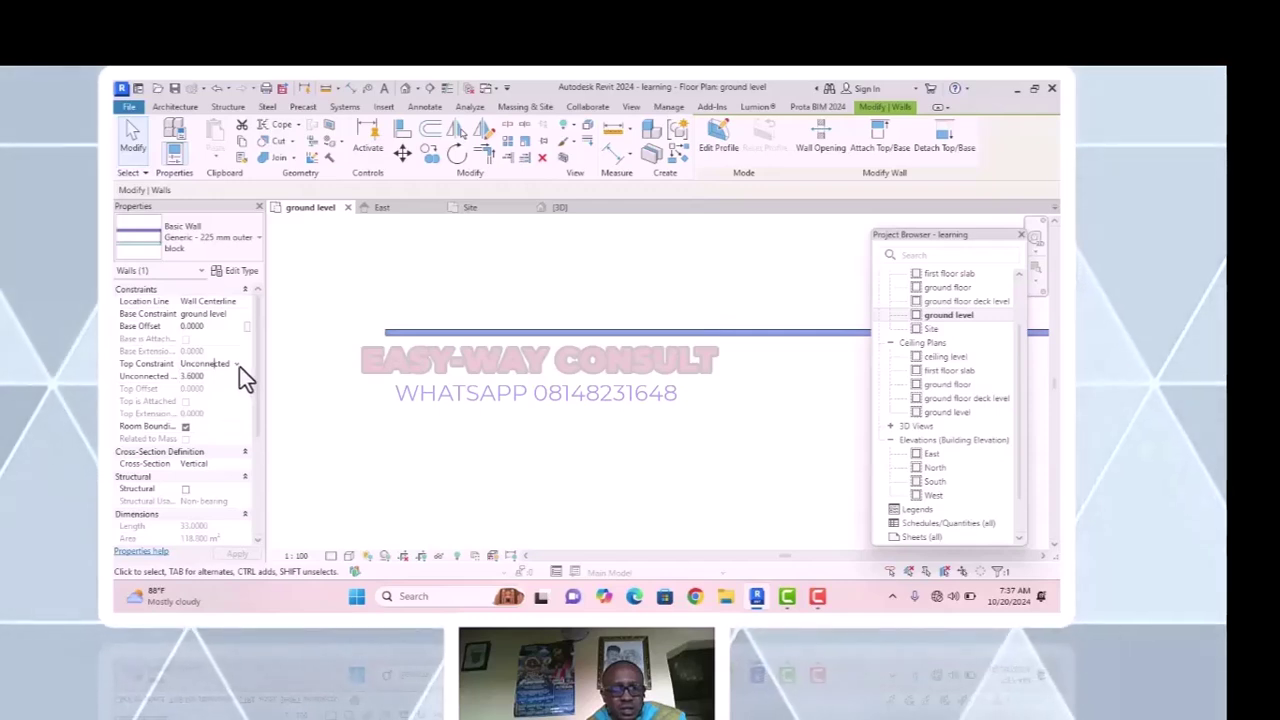
pyautogui.click(240, 367)
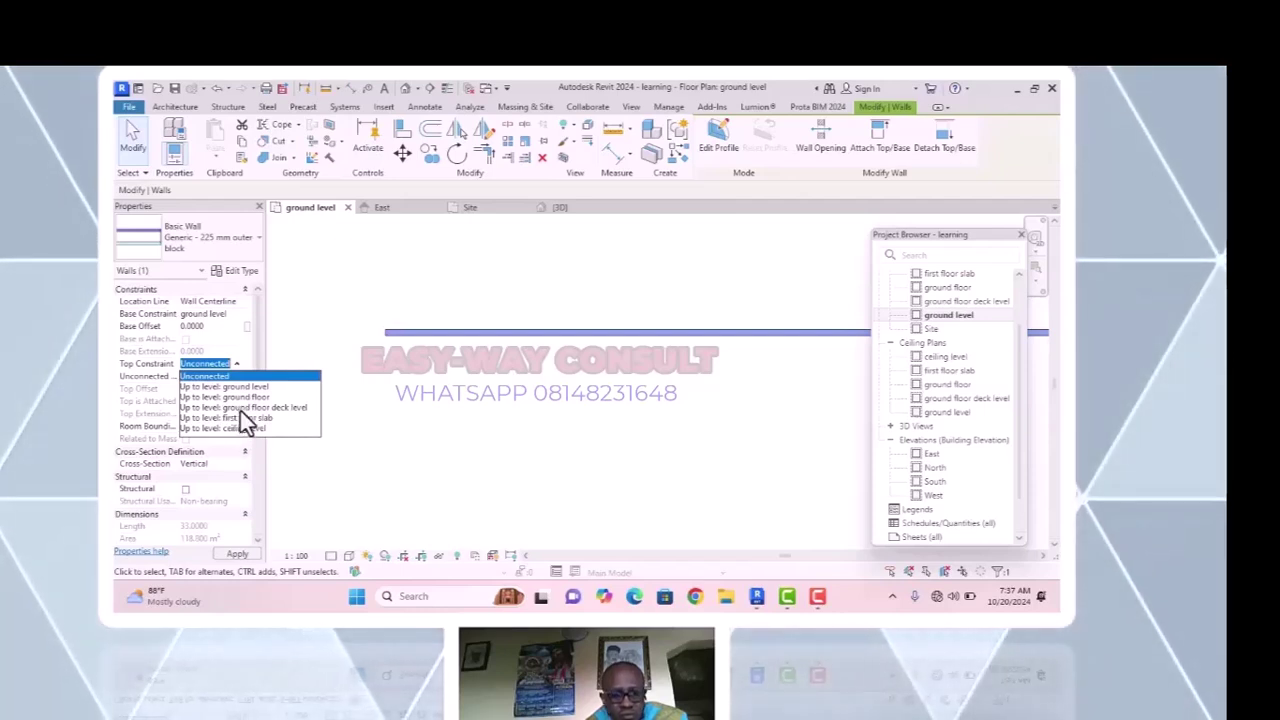
pyautogui.click(240, 408)
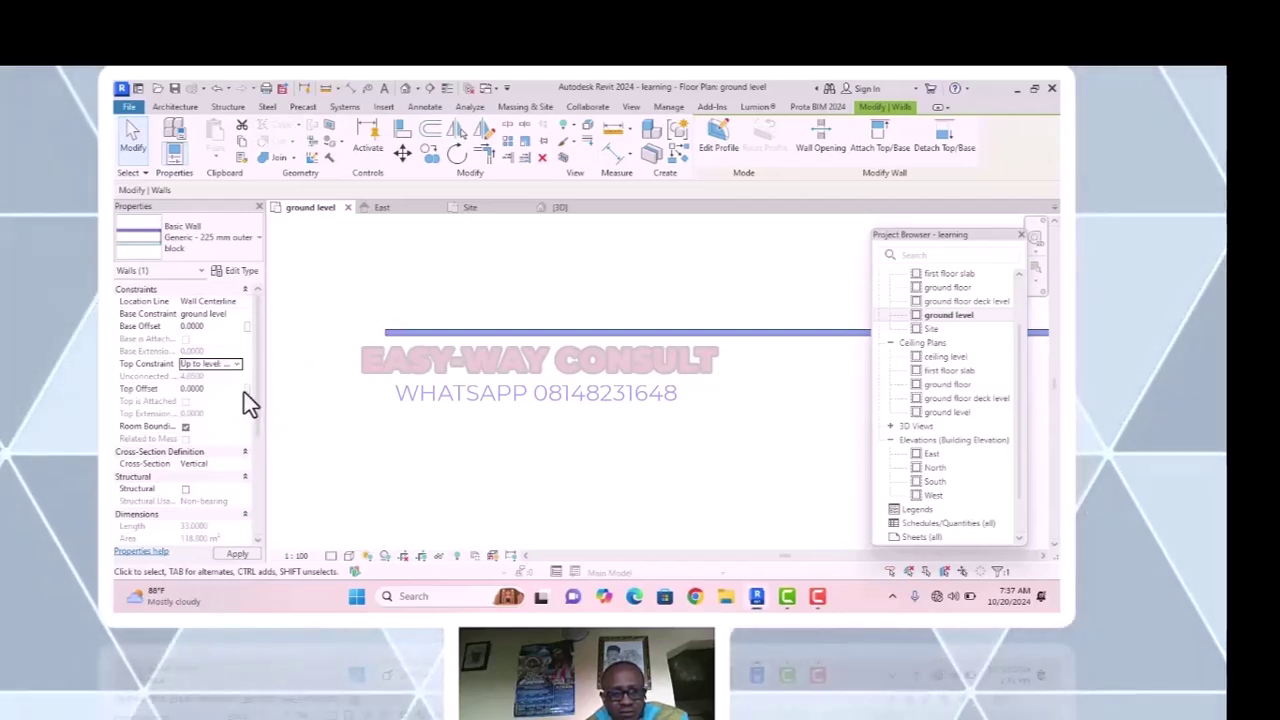
pyautogui.click(234, 366)
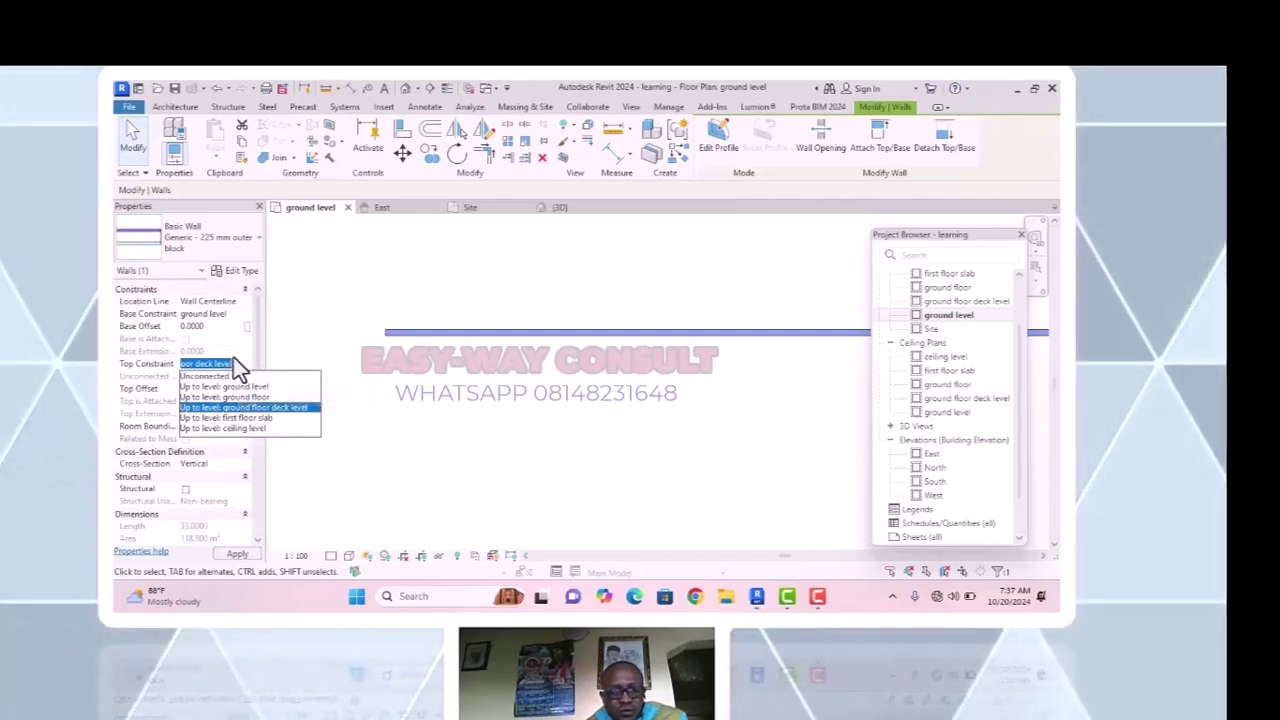
pyautogui.click(407, 382)
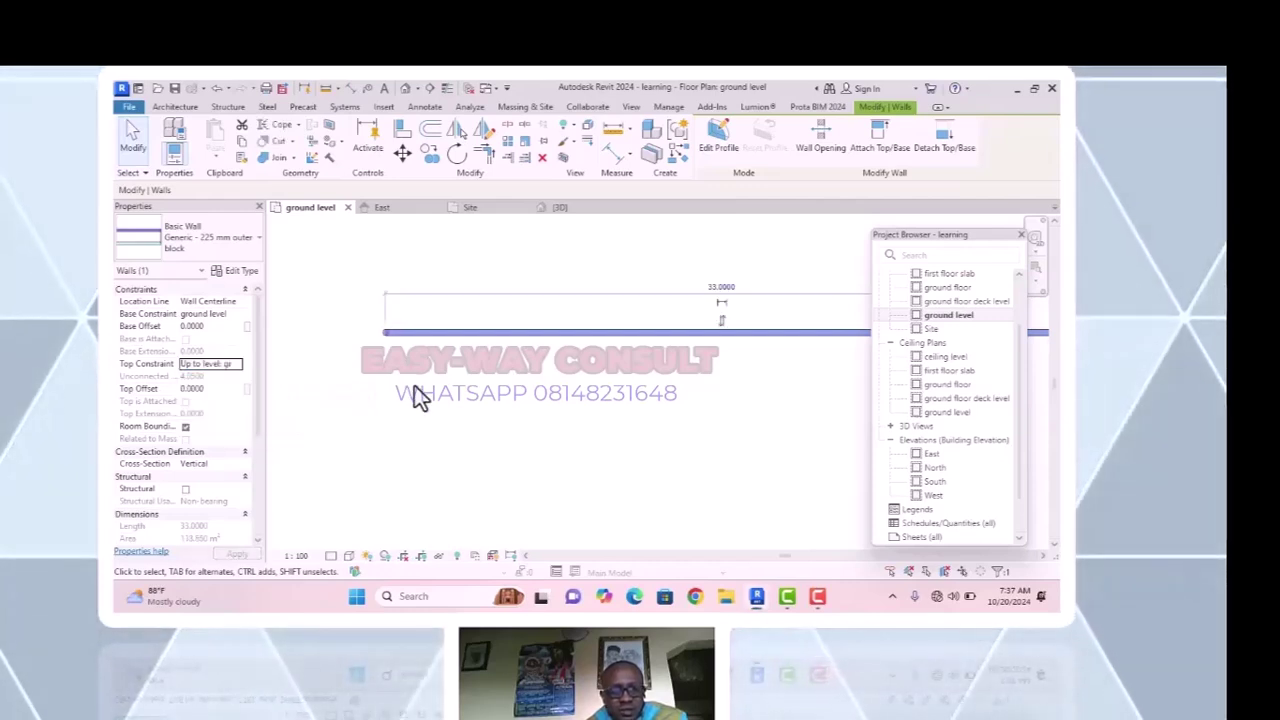
pyautogui.click(403, 88)
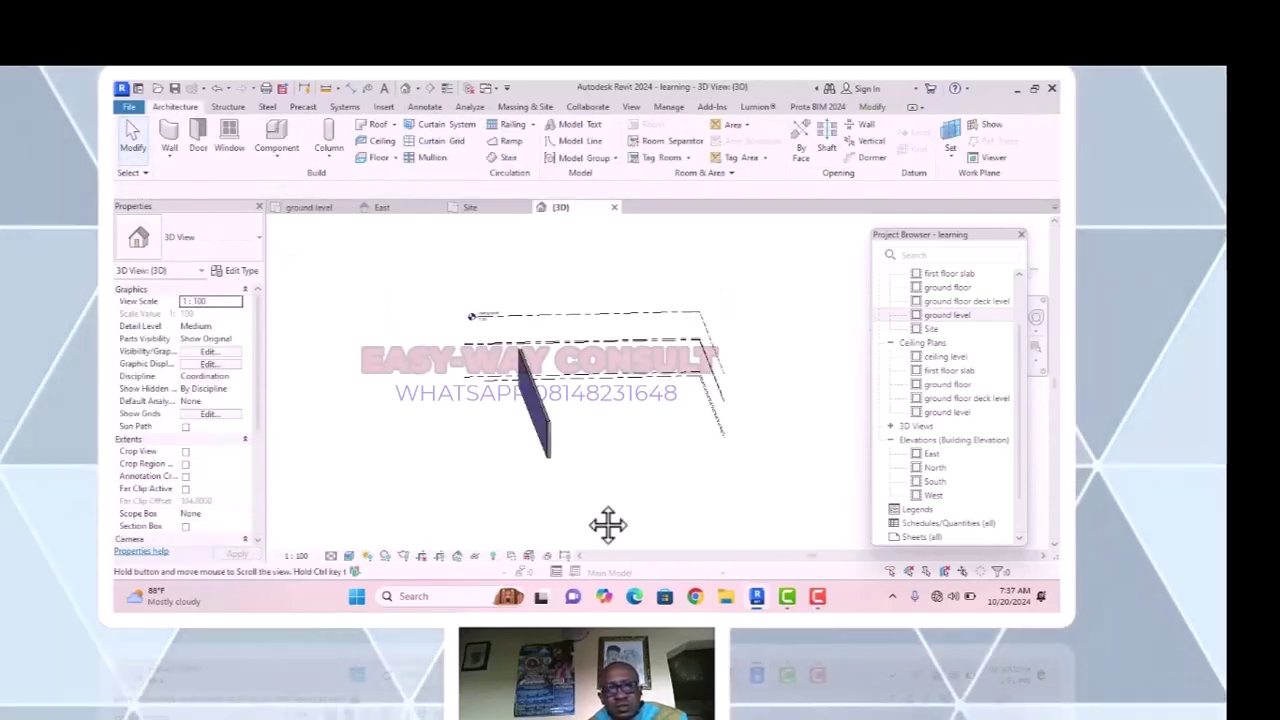
pyautogui.keyDown('shift'); pyautogui.moveTo(607, 514); pyautogui.dragTo(642, 437, button='middle'); pyautogui.keyUp('shift')
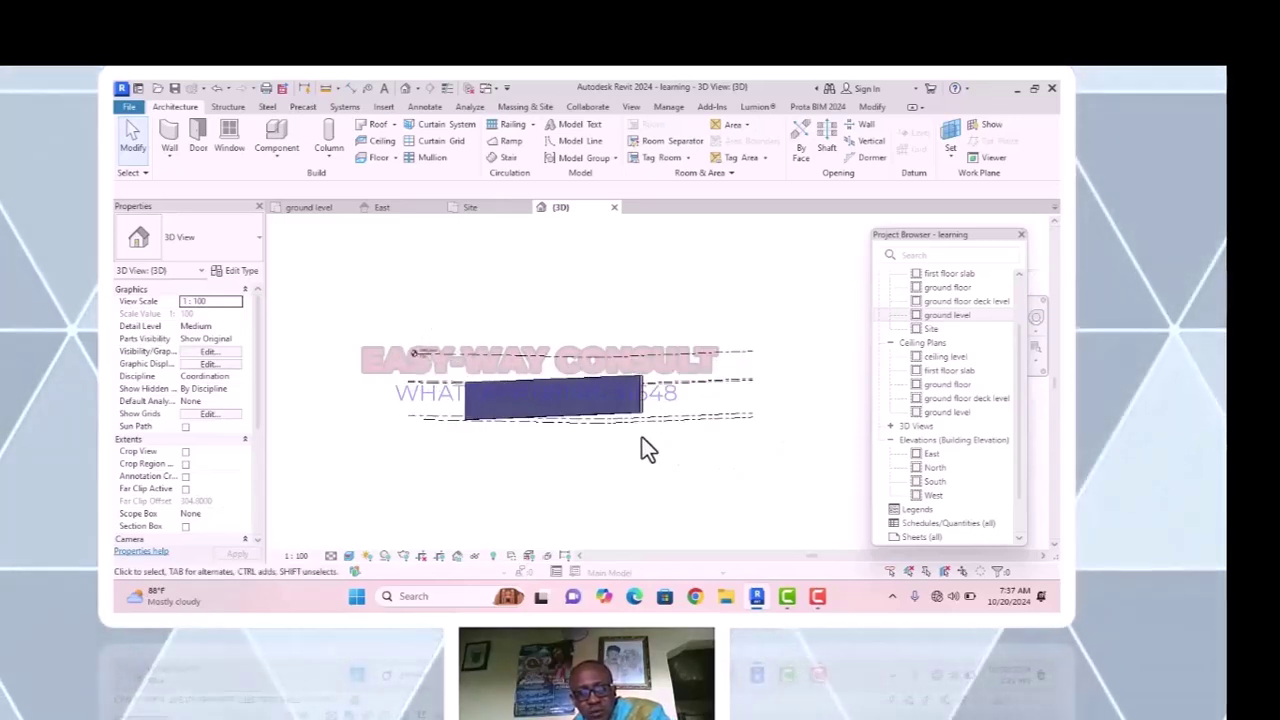